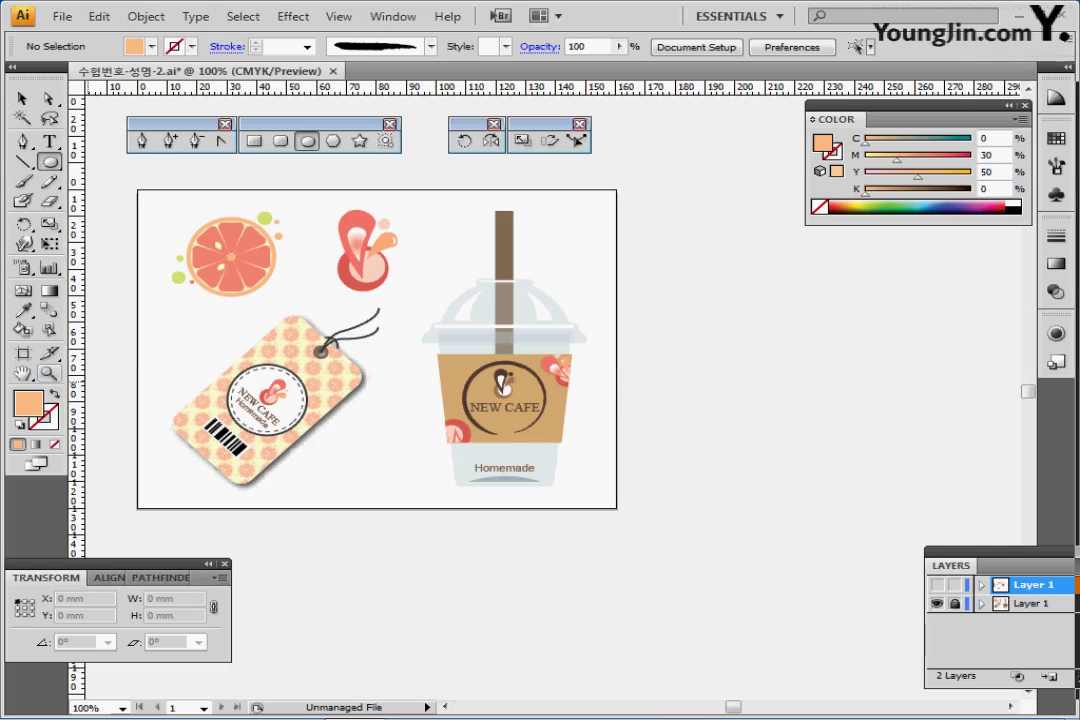
- Hide the locked layer holding the finished design, and show the unlocked upper Layer 1 with its guides
{"action": "double_click", "coordinate": [22, 373]}
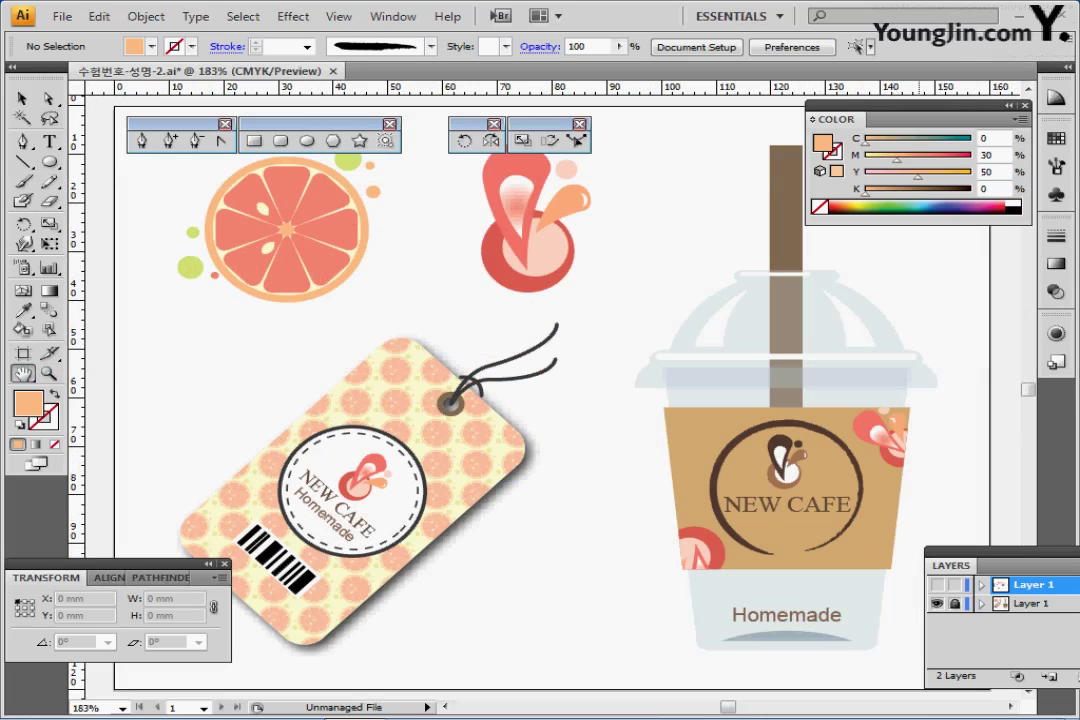
{"action": "left_click", "coordinate": [936, 603]}
{"action": "key", "text": "ctrl+y"}
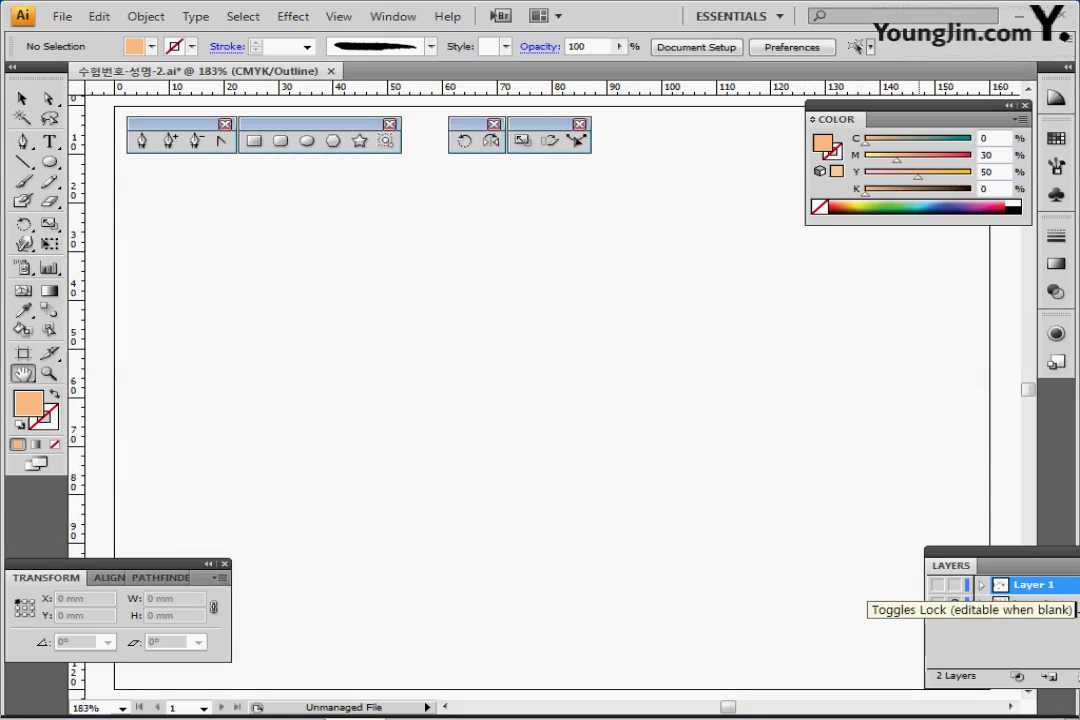
{"action": "left_click", "coordinate": [955, 603]}
{"action": "left_click", "coordinate": [936, 584]}
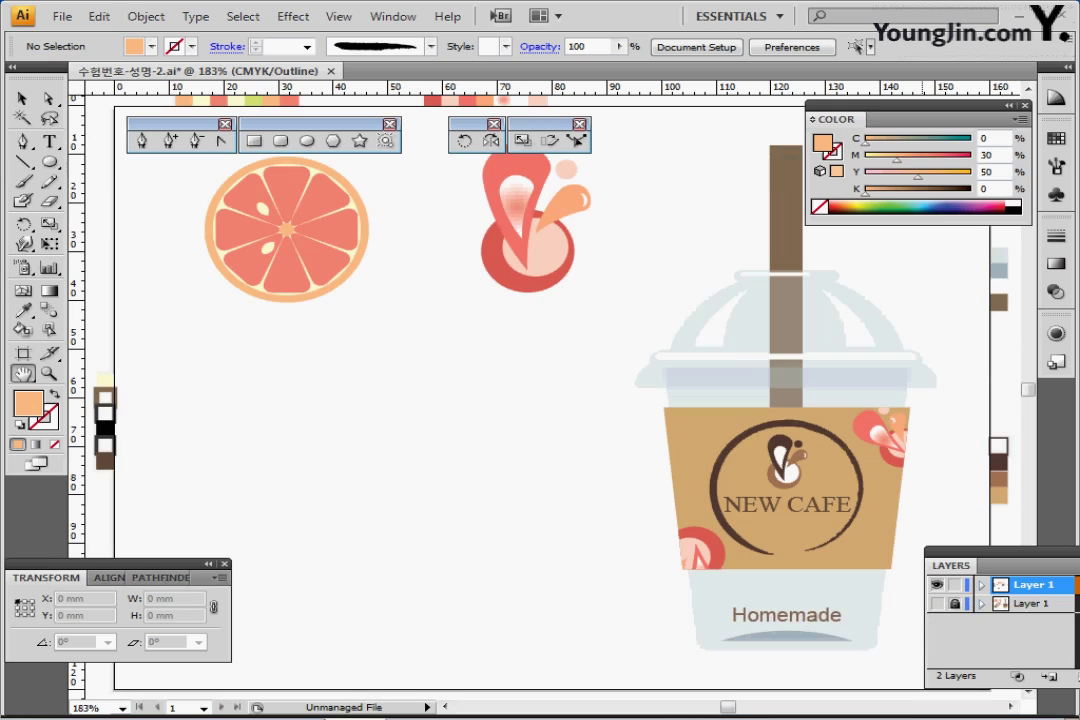
{"action": "key", "text": "ctrl+y"}
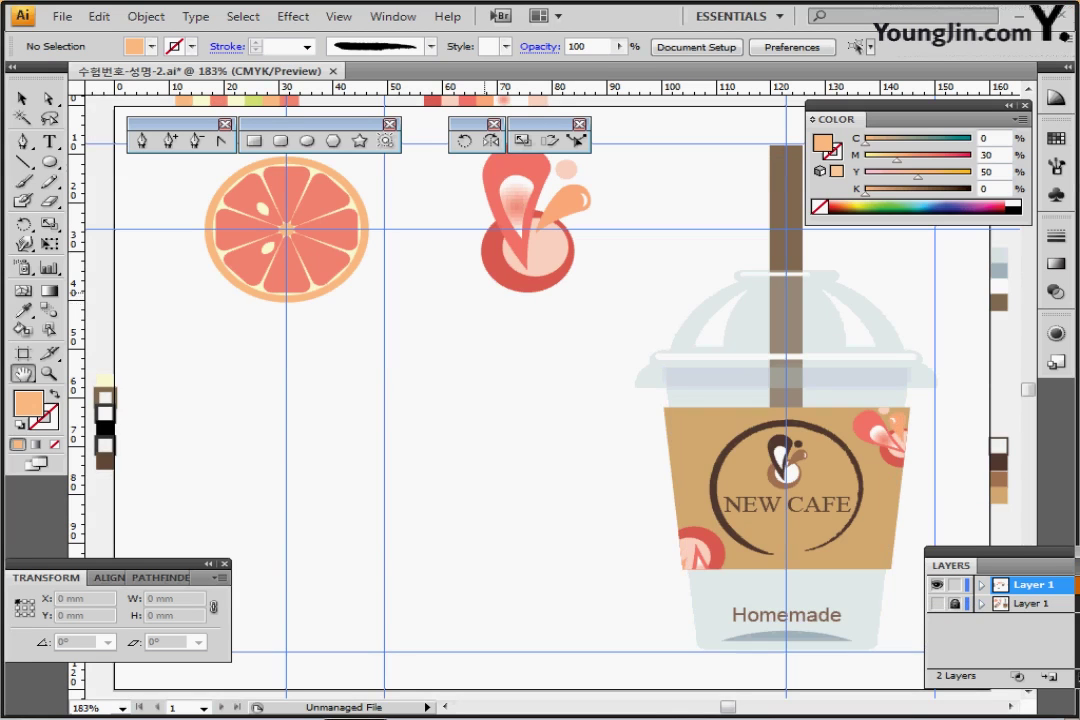
- Delete the existing orange, droplet logo and cup artwork from the artboard, keeping the colour swatches and guides
{"action": "key", "text": "ctrl+minus"}
{"action": "left_click_drag", "start_coordinate": [330, 305], "coordinate": [671, 557]}
{"action": "key", "text": "v"}
{"action": "key", "text": "Delete"}
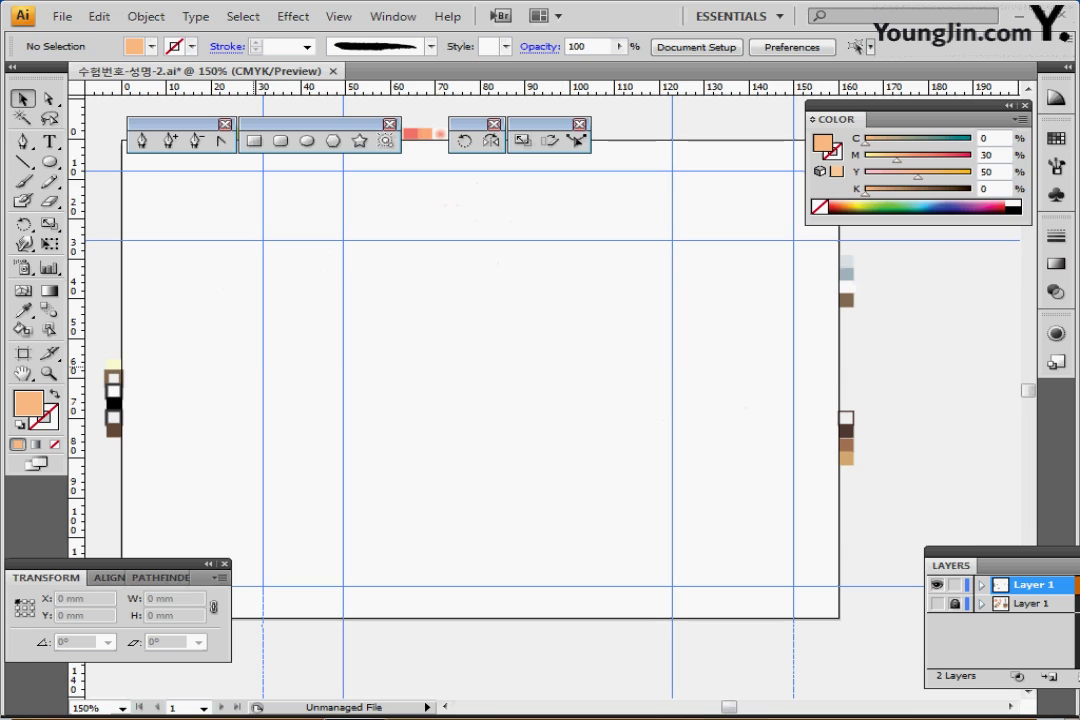
- Draw a 30 mm by 30 mm circle centred on the guide intersection in the artboard's upper left
{"action": "left_click", "coordinate": [277, 282], "text": "ctrl"}
{"action": "left_click_drag", "start_coordinate": [400, 356], "coordinate": [174, 278]}
{"action": "key", "text": "l"}
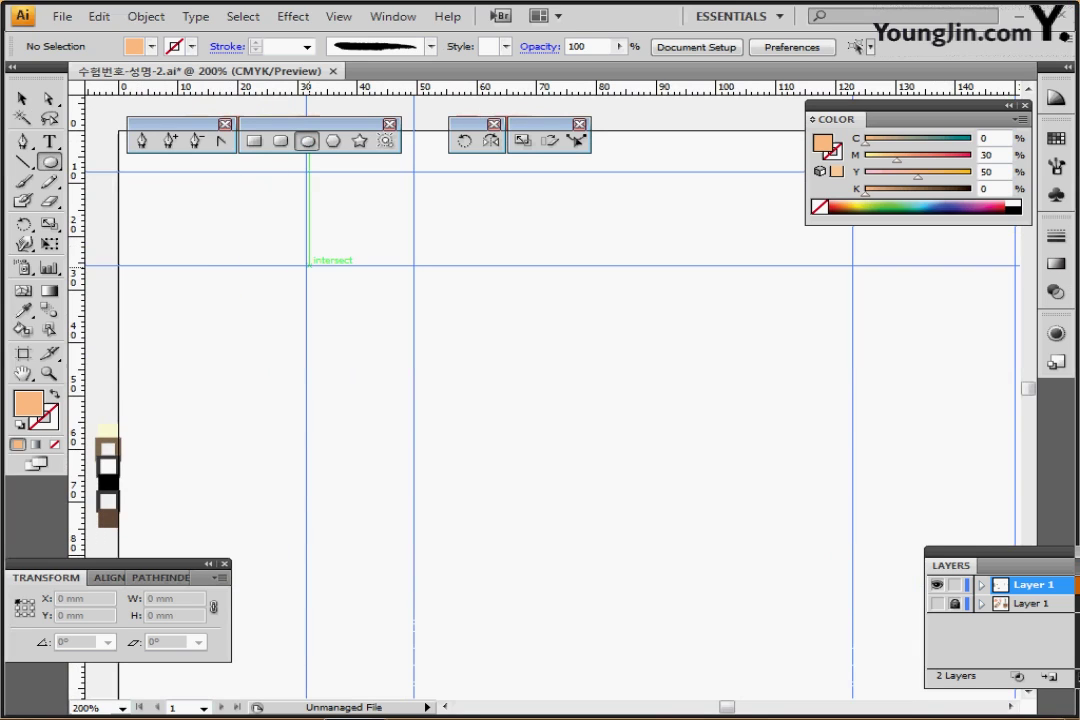
{"action": "left_click", "coordinate": [307, 265]}
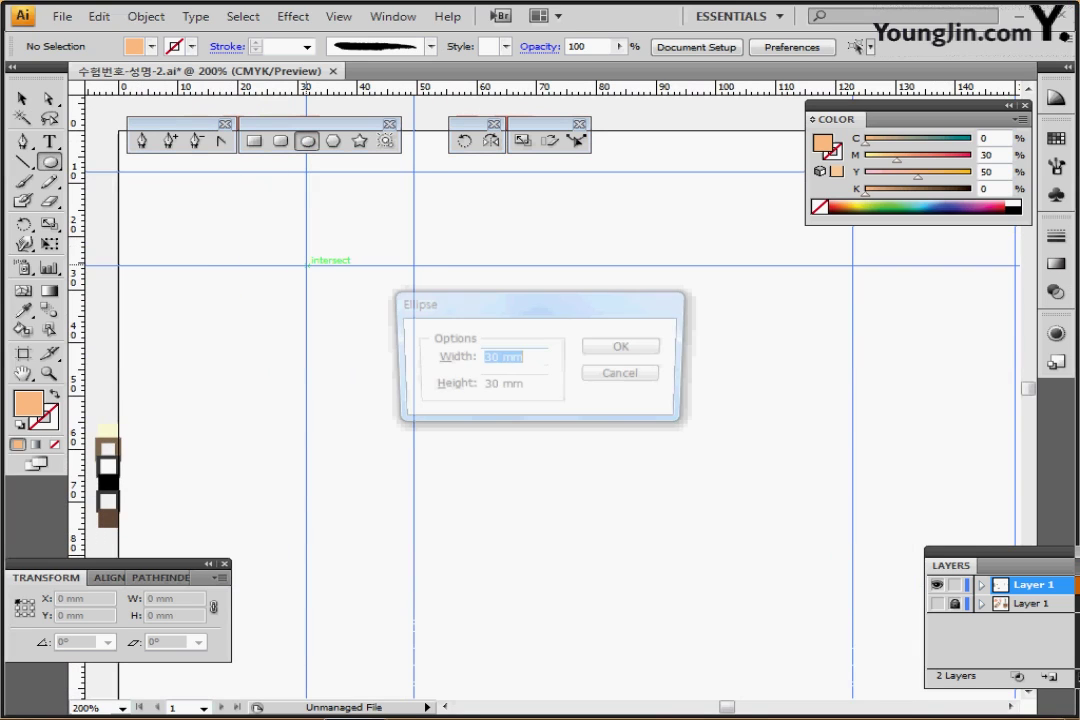
{"action": "type", "text": "30`30"}
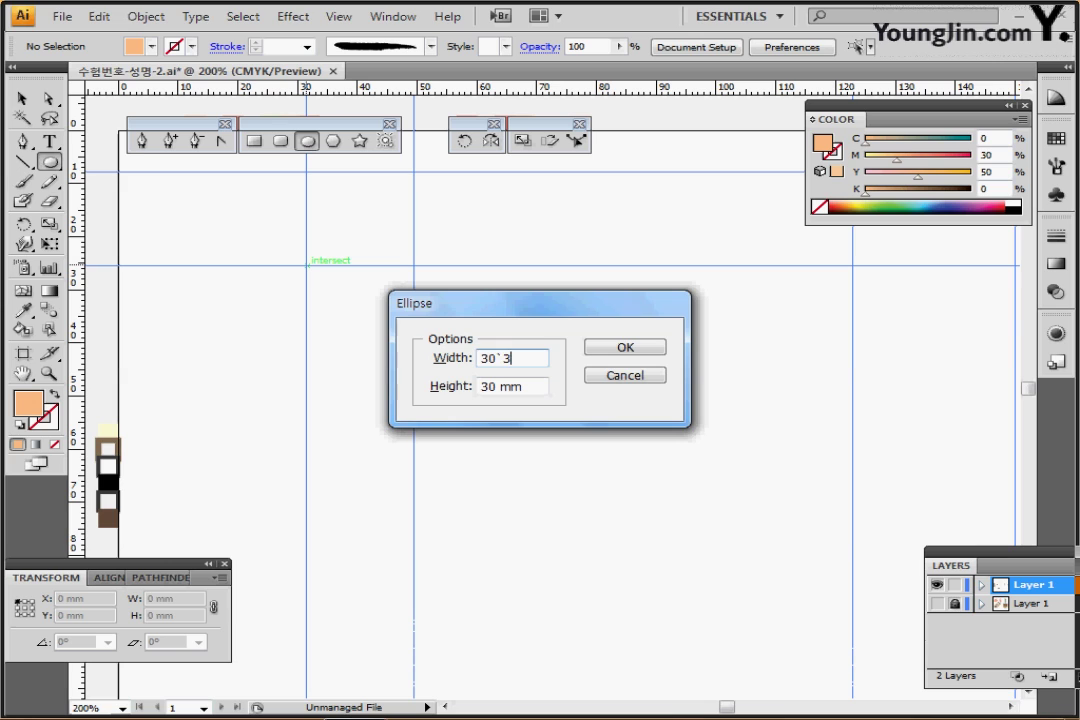
{"action": "key", "text": "BackSpace"}
{"action": "key", "text": "BackSpace"}
{"action": "key", "text": "BackSpace"}
{"action": "key", "text": "Tab"}
{"action": "key", "text": "Return"}
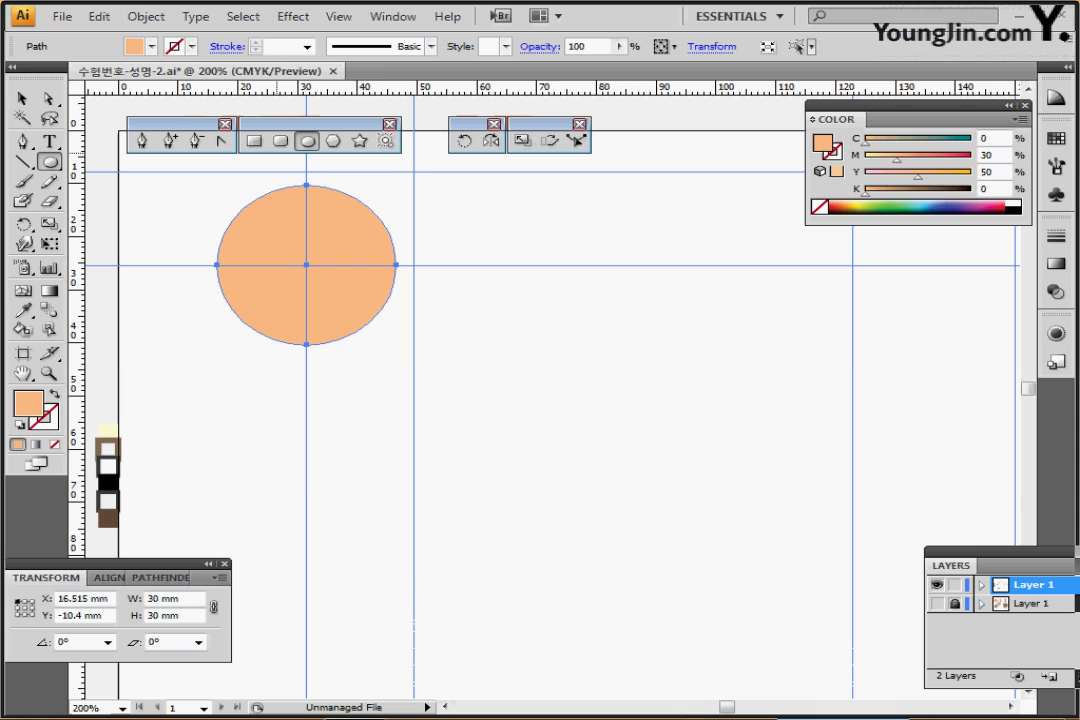
- Create a concentric copy of the circle scaled uniformly to 90% and fill it with the sampled pale yellow swatch
{"action": "double_click", "coordinate": [522, 140]}
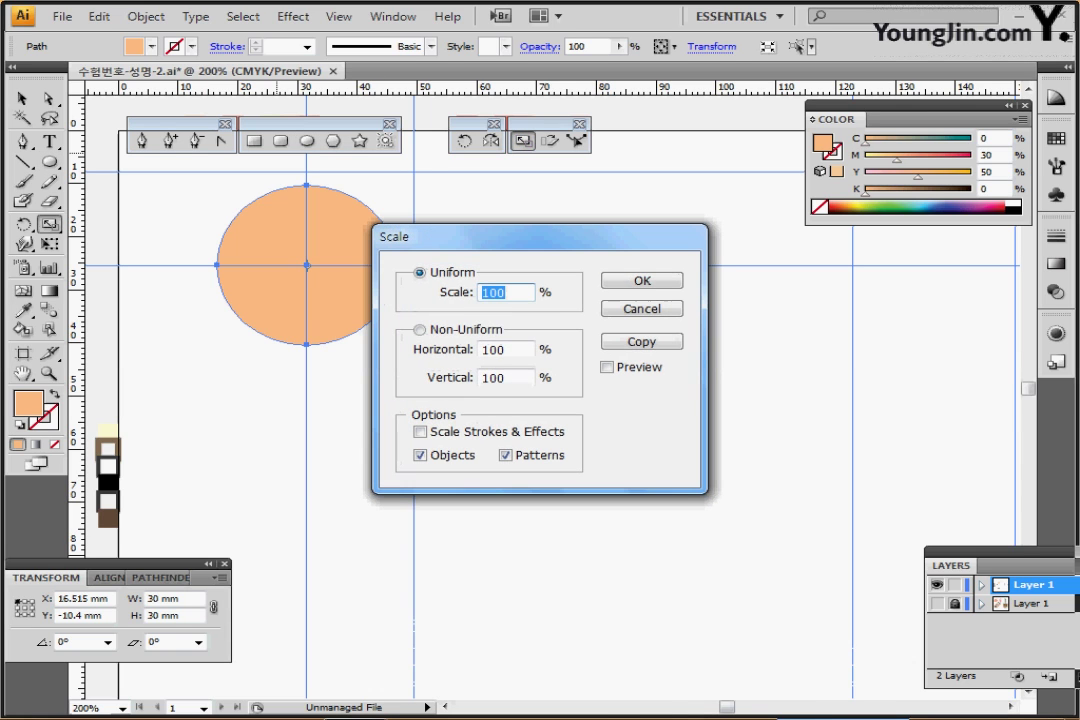
{"action": "type", "text": "90"}
{"action": "left_click", "coordinate": [640, 340]}
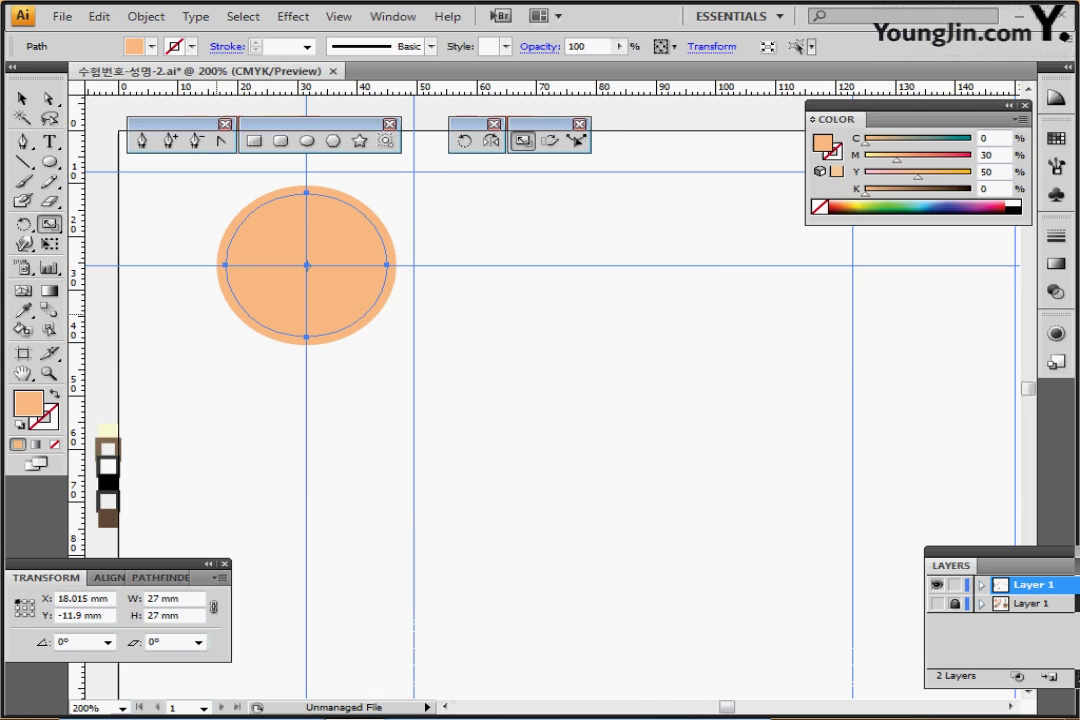
{"action": "left_click_drag", "start_coordinate": [221, 156], "coordinate": [232, 249]}
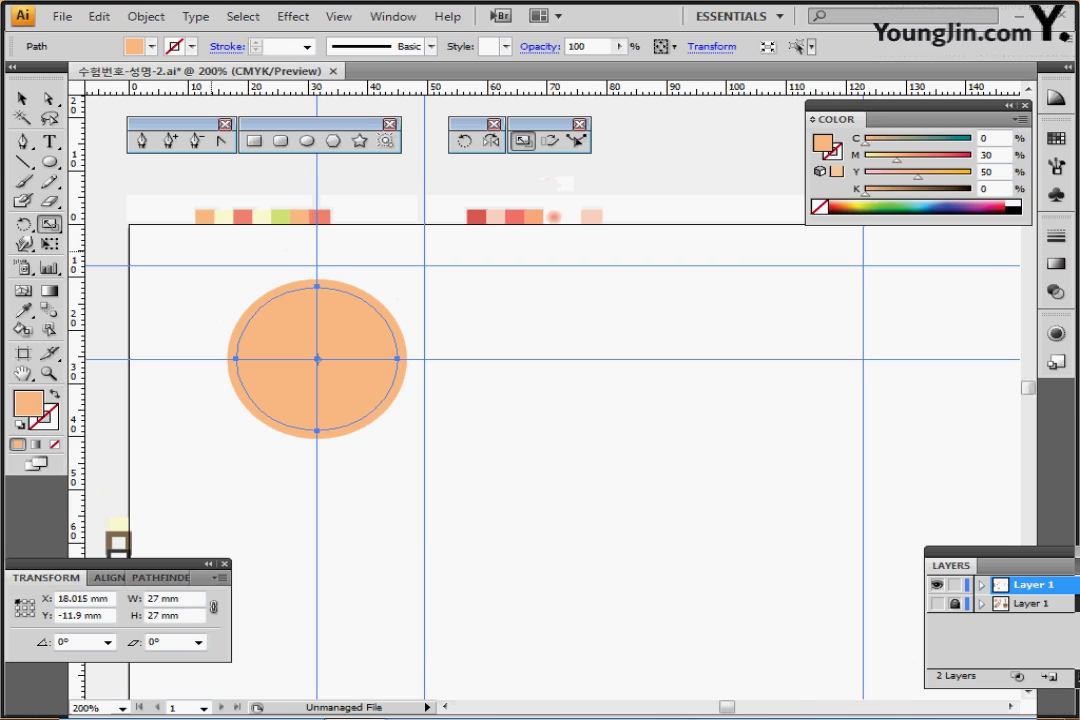
{"action": "key", "text": "i"}
{"action": "left_click", "coordinate": [222, 216]}
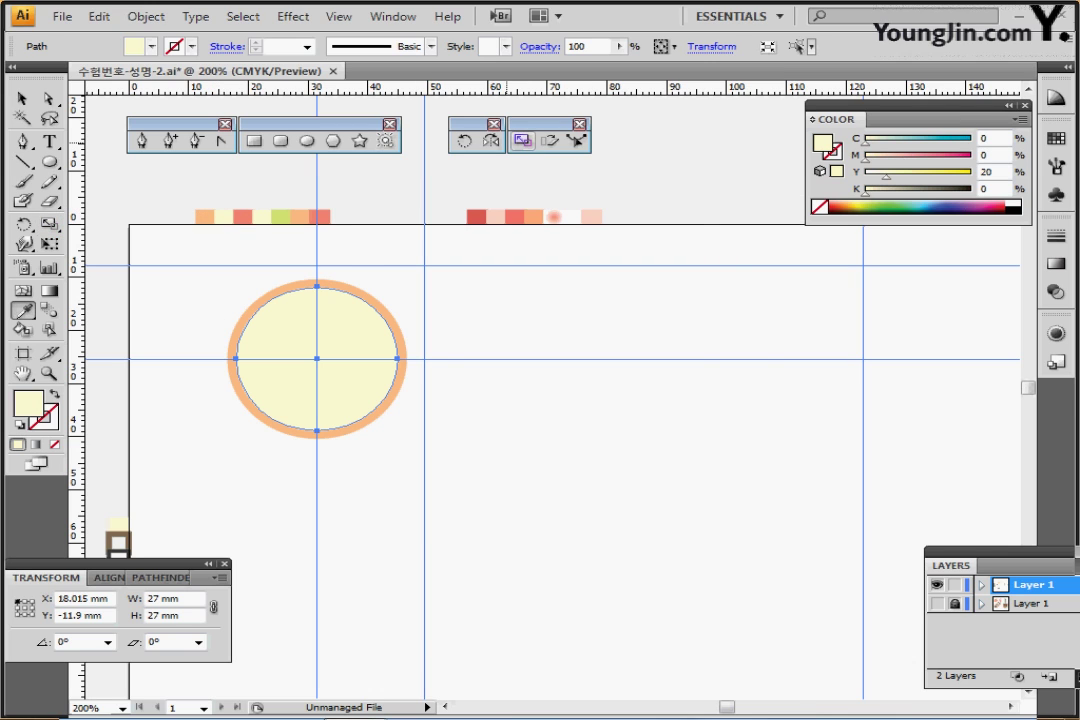
- Create a concentric copy of the pale yellow circle scaled to 10% and fill it with the sampled coral swatch
{"action": "double_click", "coordinate": [522, 140]}
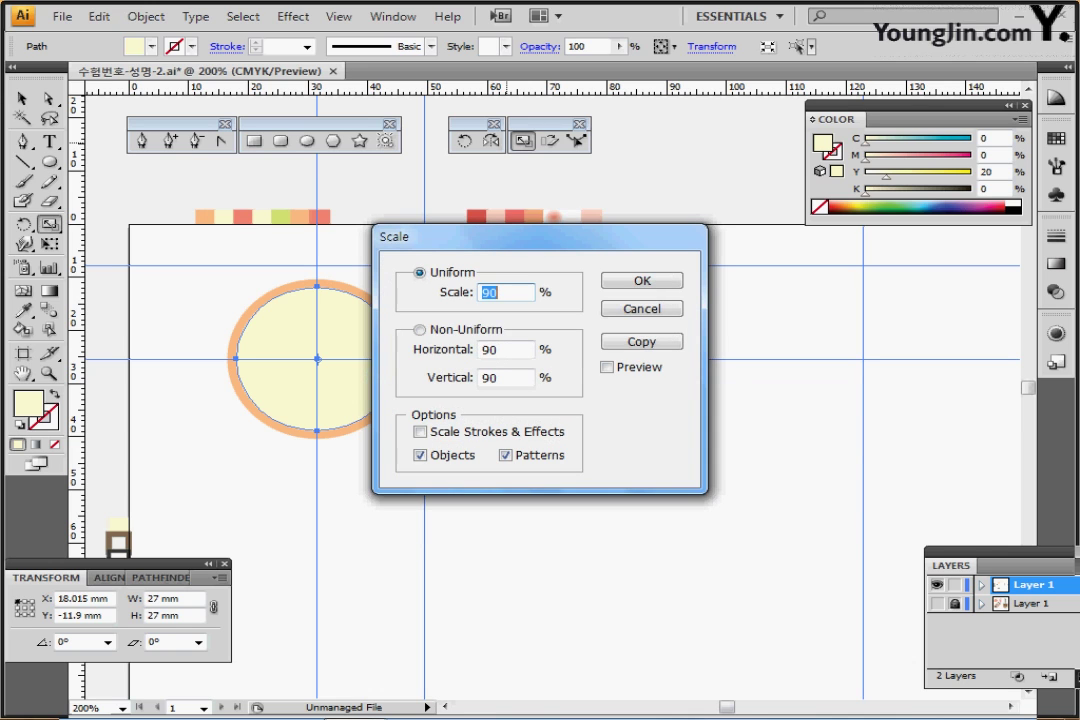
{"action": "type", "text": "10"}
{"action": "left_click", "coordinate": [641, 341]}
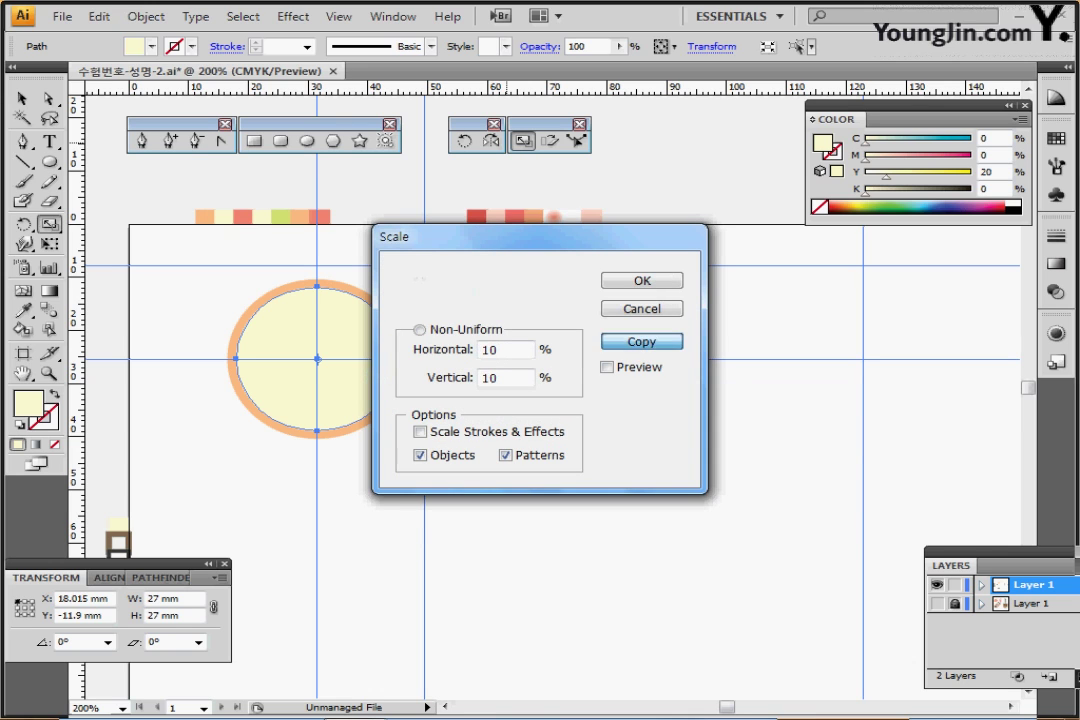
{"action": "key", "text": "i"}
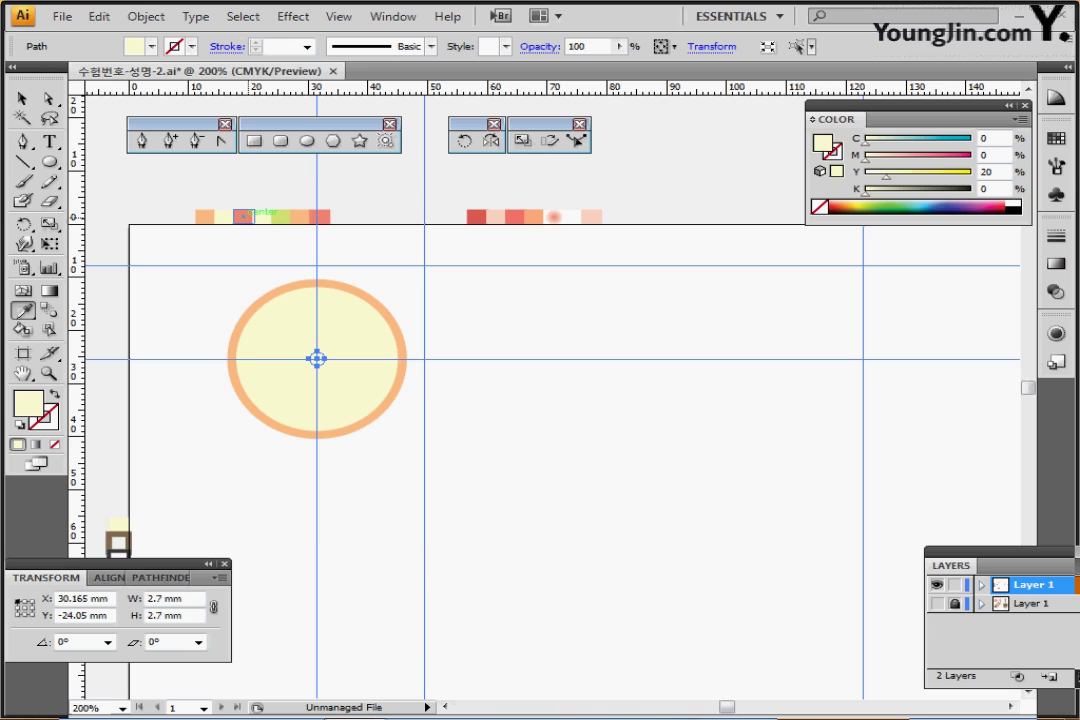
{"action": "left_click", "coordinate": [243, 215]}
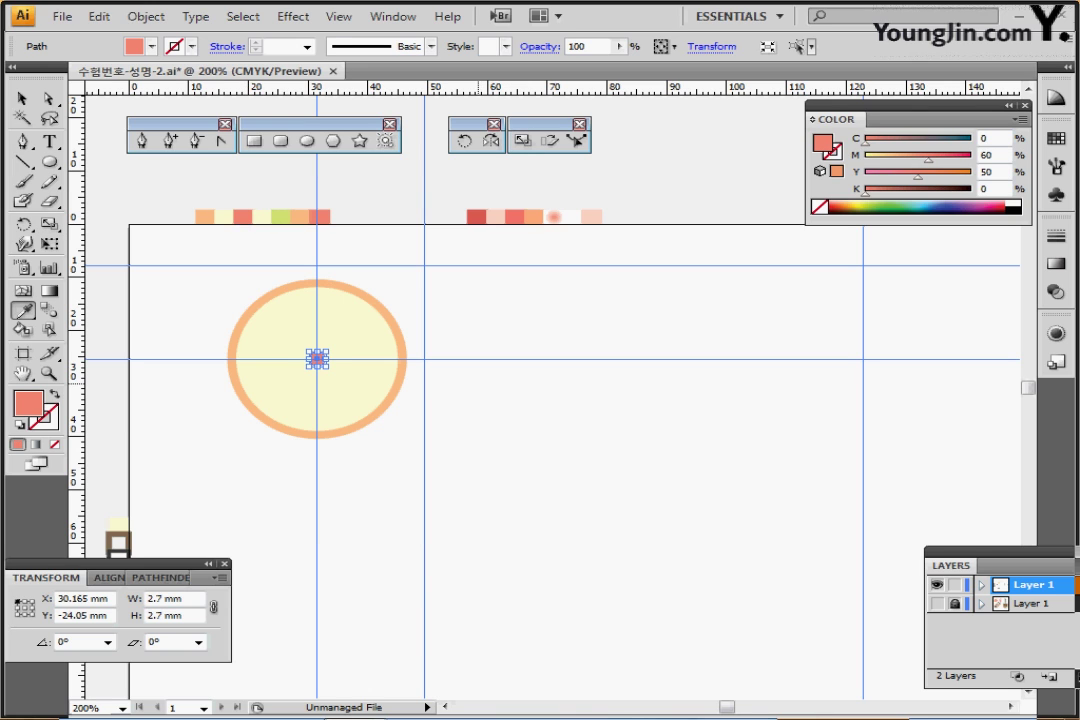
{"action": "left_click", "coordinate": [481, 385], "text": "ctrl"}
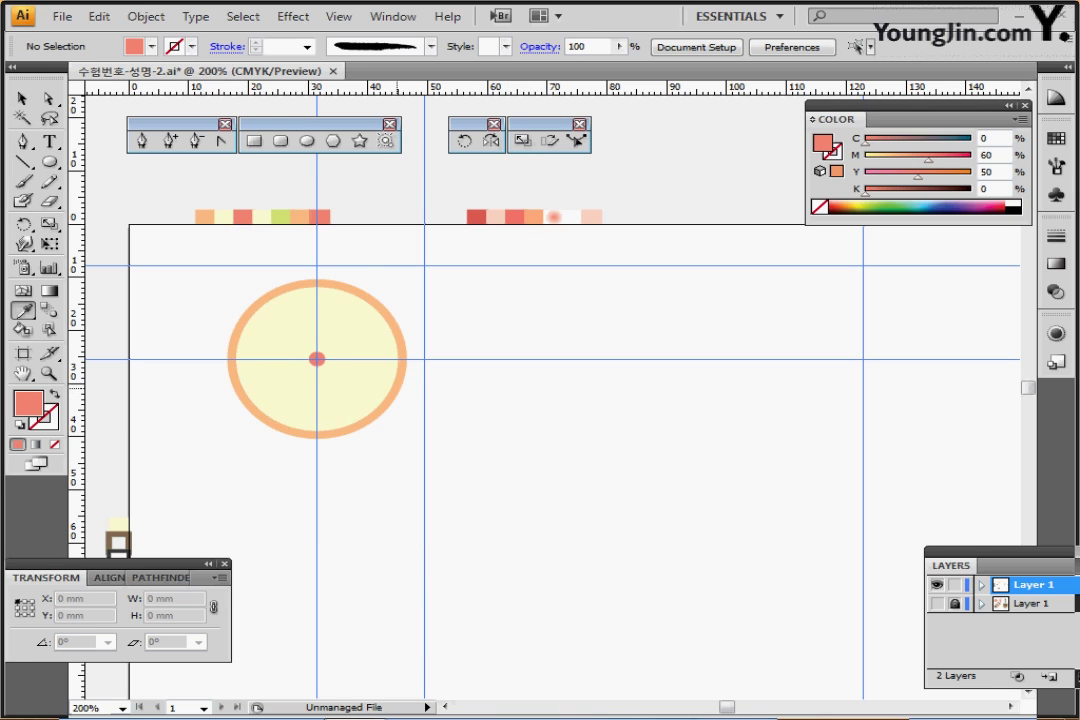
- Draw a coral rectangle 10 mm wide and 13 mm high over the upper half of the pale yellow circle
{"action": "left_click", "coordinate": [396, 386], "text": "ctrl"}
{"action": "left_click", "coordinate": [560, 372], "text": "ctrl"}
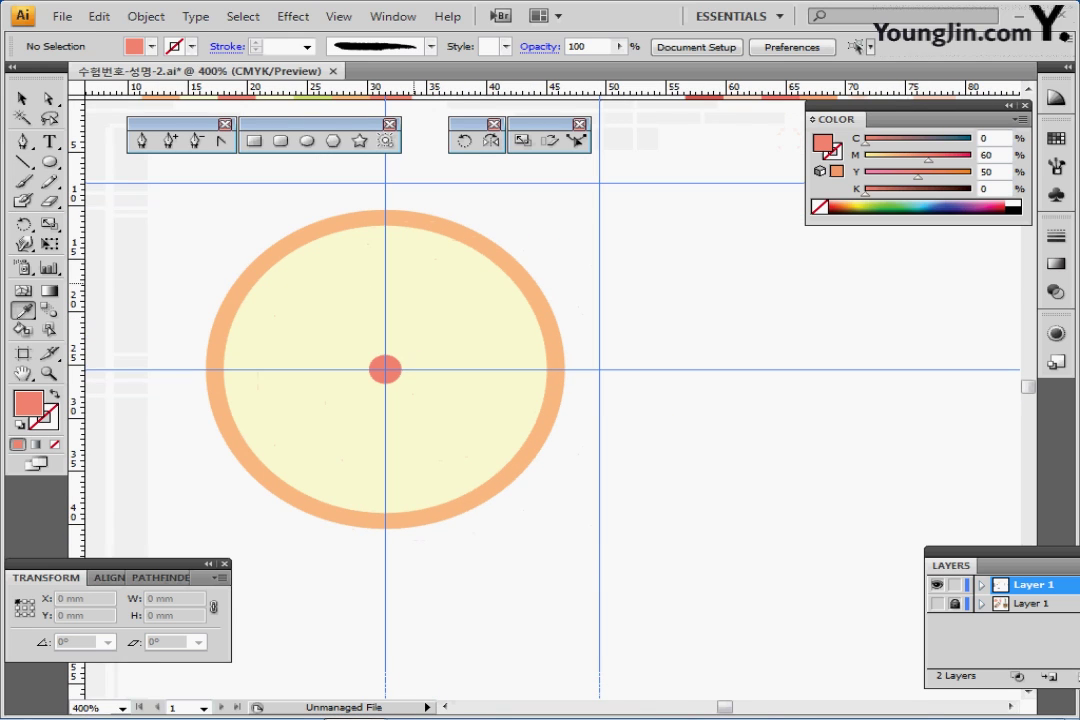
{"action": "key", "text": "m"}
{"action": "left_click", "coordinate": [254, 141]}
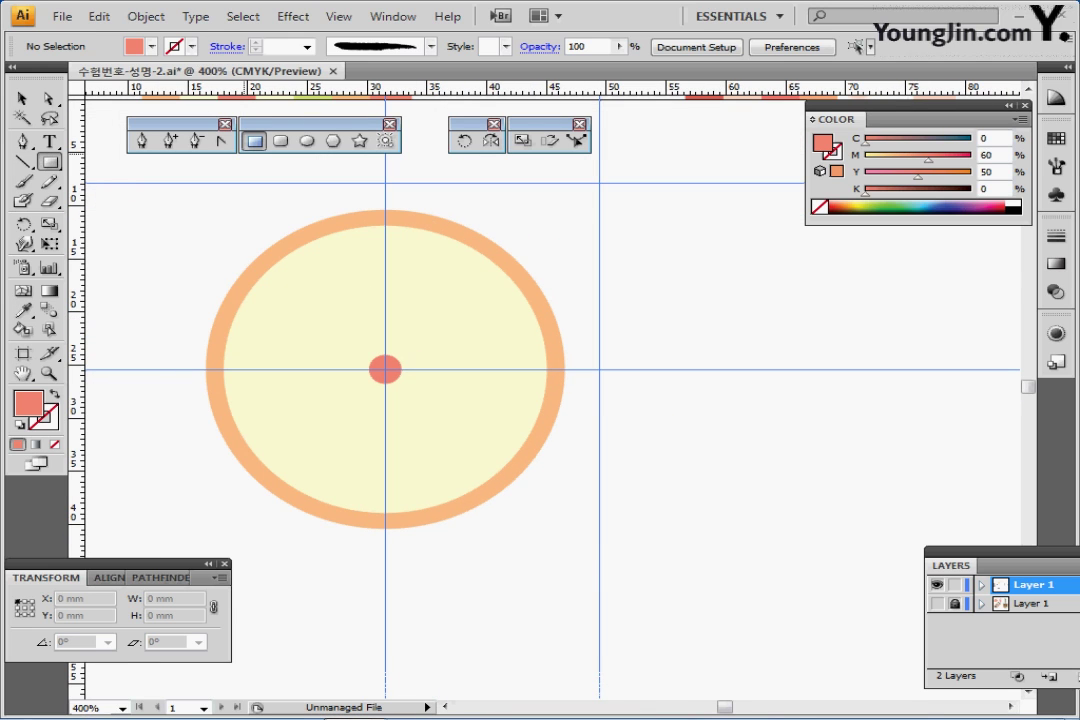
{"action": "left_click", "coordinate": [486, 269], "text": "ctrl+alt"}
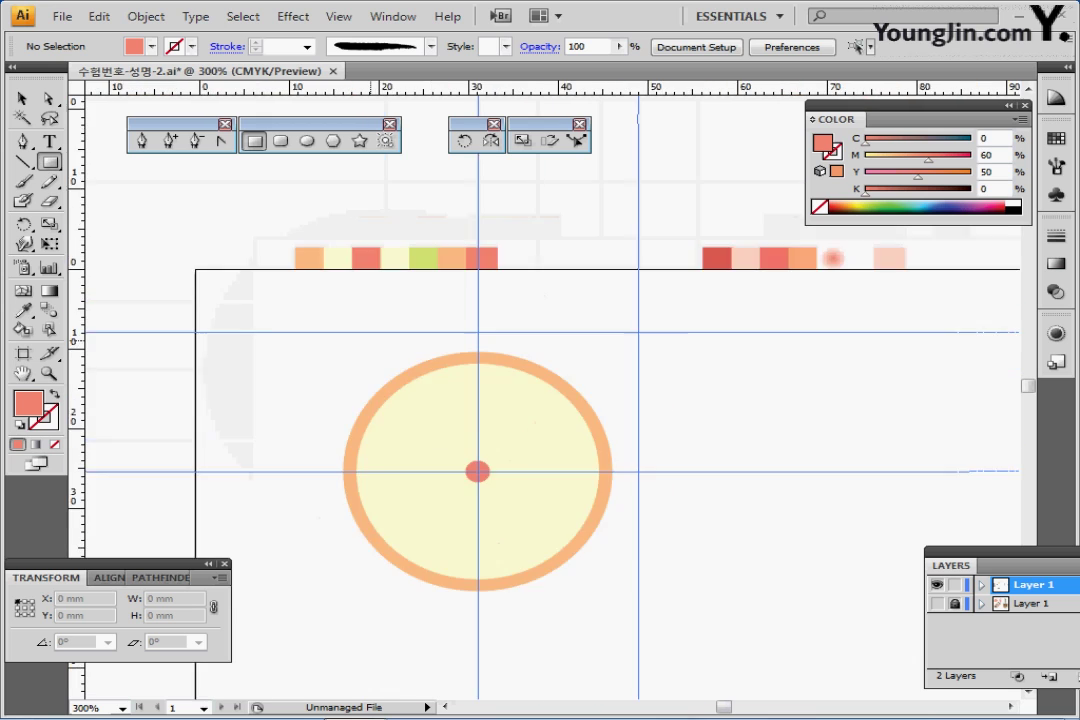
{"action": "left_click_drag", "start_coordinate": [486, 269], "coordinate": [371, 195]}
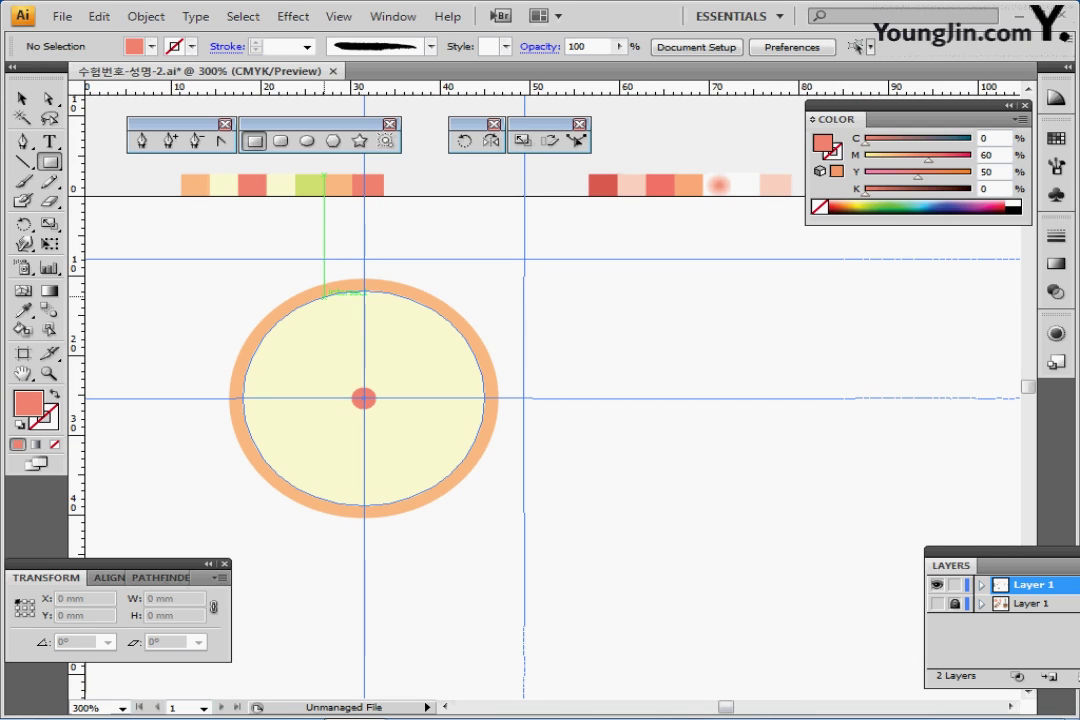
{"action": "left_click", "coordinate": [323, 293]}
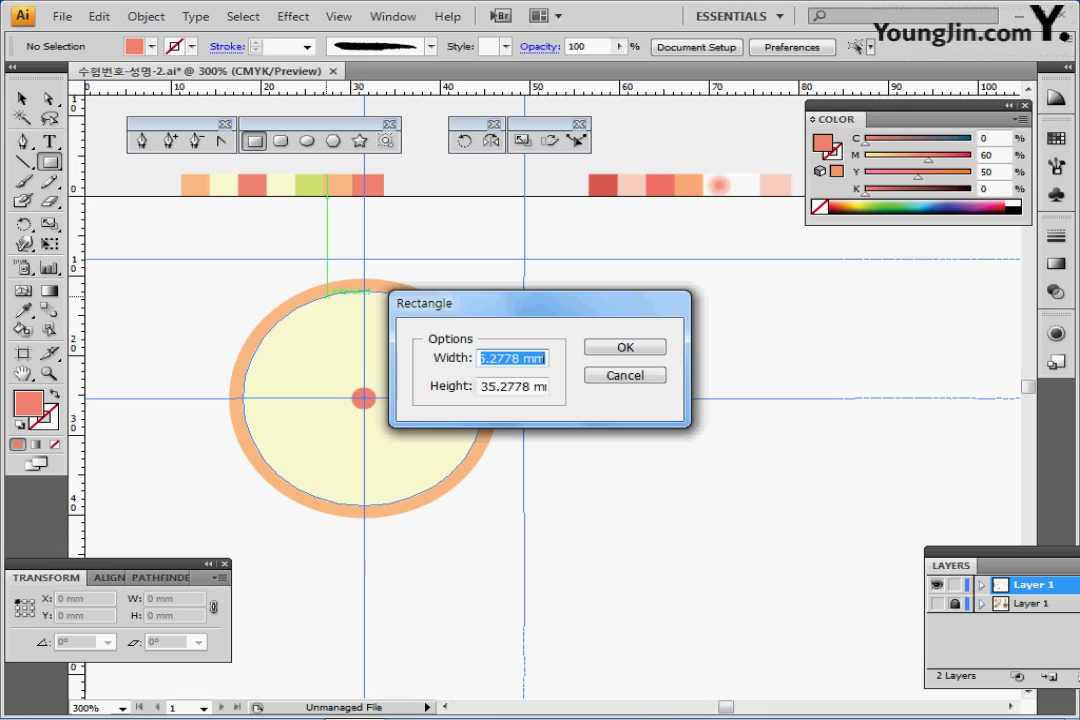
{"action": "type", "text": "10"}
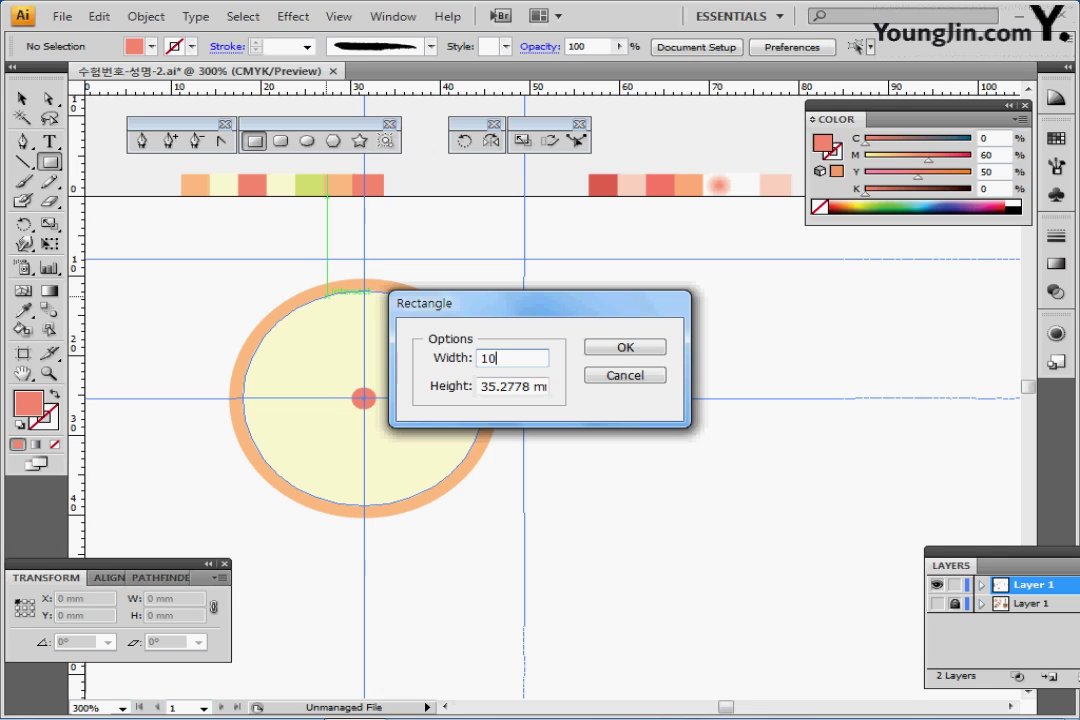
{"action": "key", "text": "Tab"}
{"action": "type", "text": "13"}
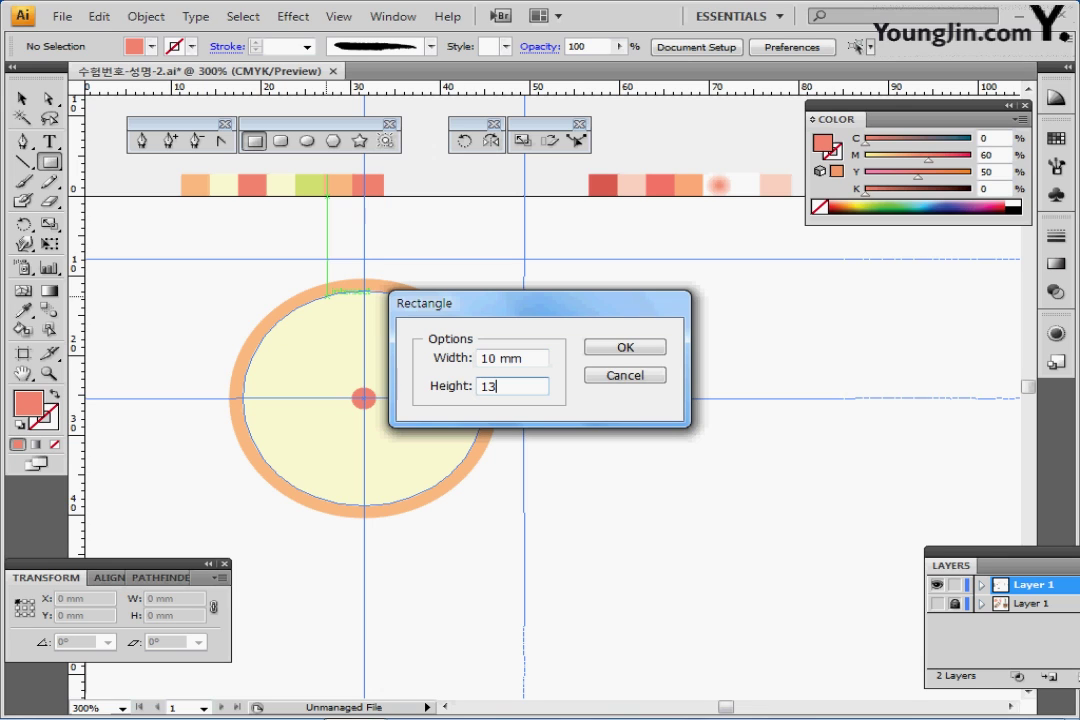
{"action": "key", "text": "Return"}
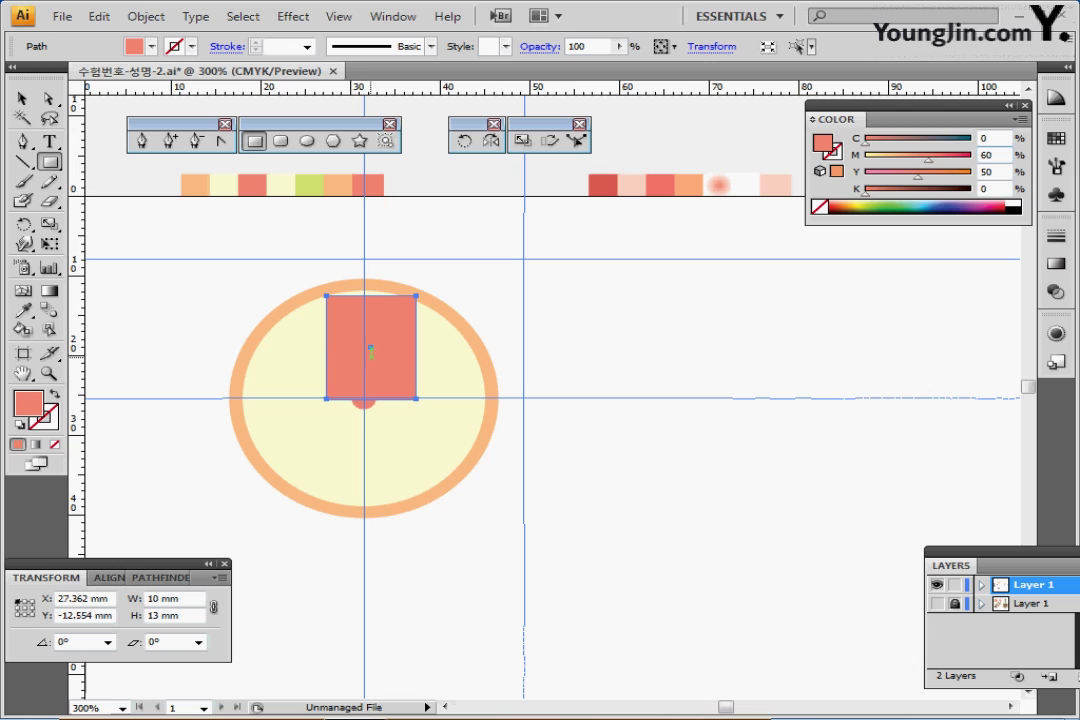
- Move the coral rectangle so it is roughly centred on the vertical guide with its base at the horizontal guide
{"action": "left_click_drag", "start_coordinate": [396, 352], "coordinate": [386, 349]}
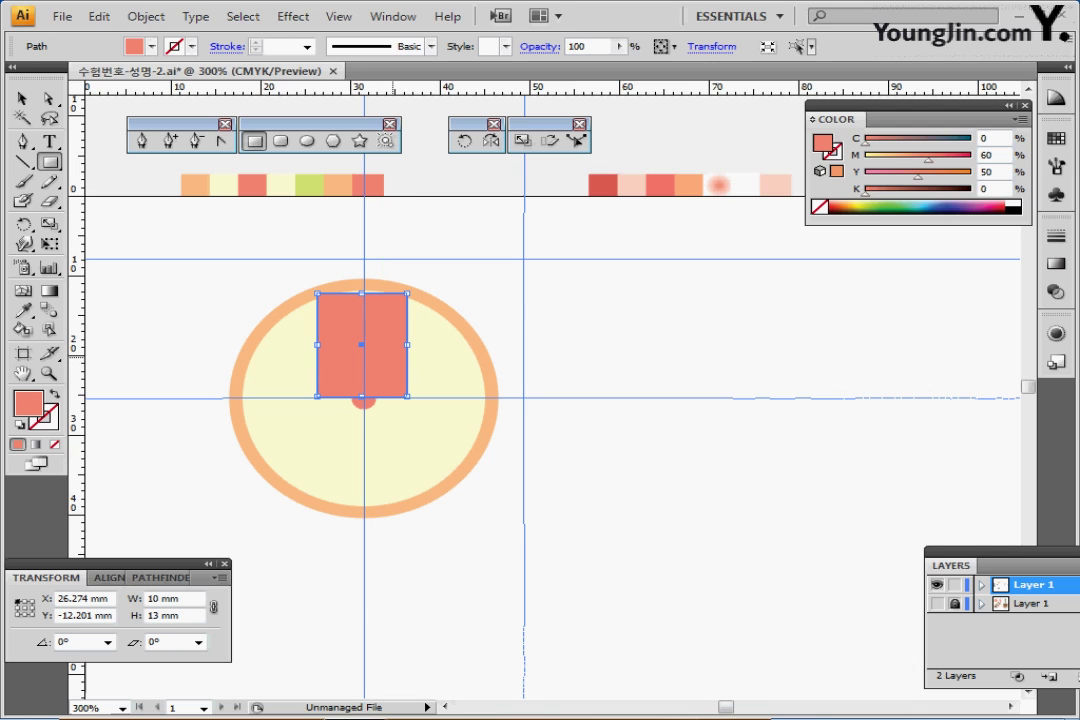
{"action": "key", "text": "Right"}
{"action": "key", "text": "Right"}
{"action": "key", "text": "Right"}
{"action": "key", "text": "Right"}
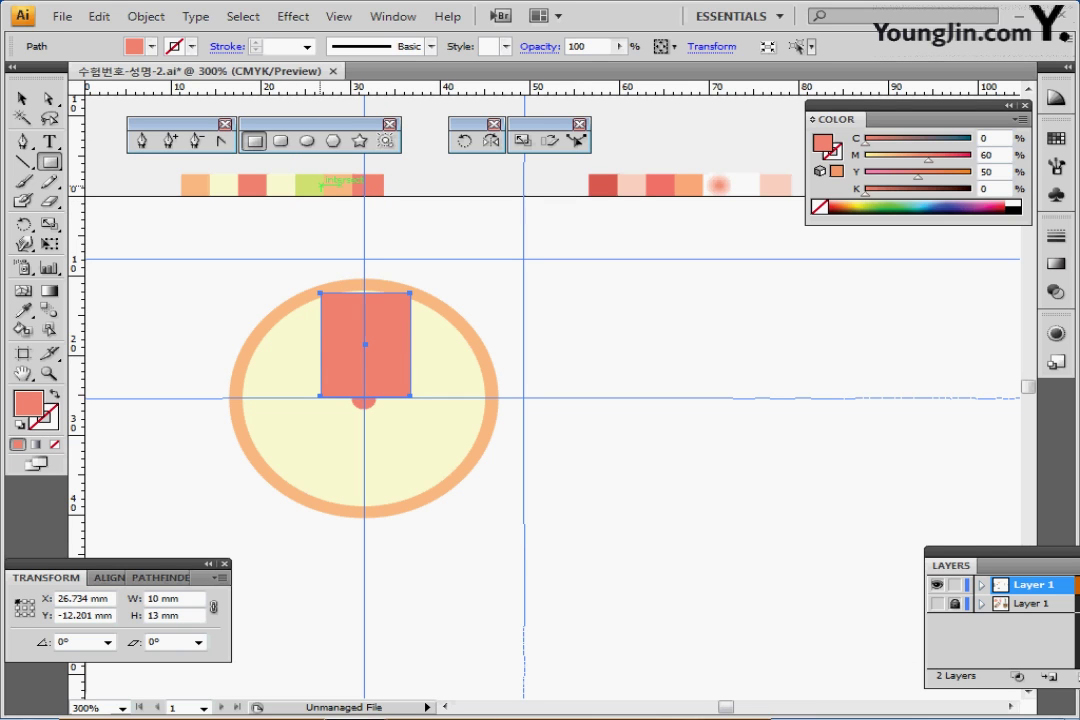
- Average the coral rectangle's two bottom anchor points on both axes to turn it into a wedge pointing down
{"action": "key", "text": "ctrl+plus"}
{"action": "scroll", "coordinate": [553, 396], "scroll_direction": "right", "scroll_amount": 10}
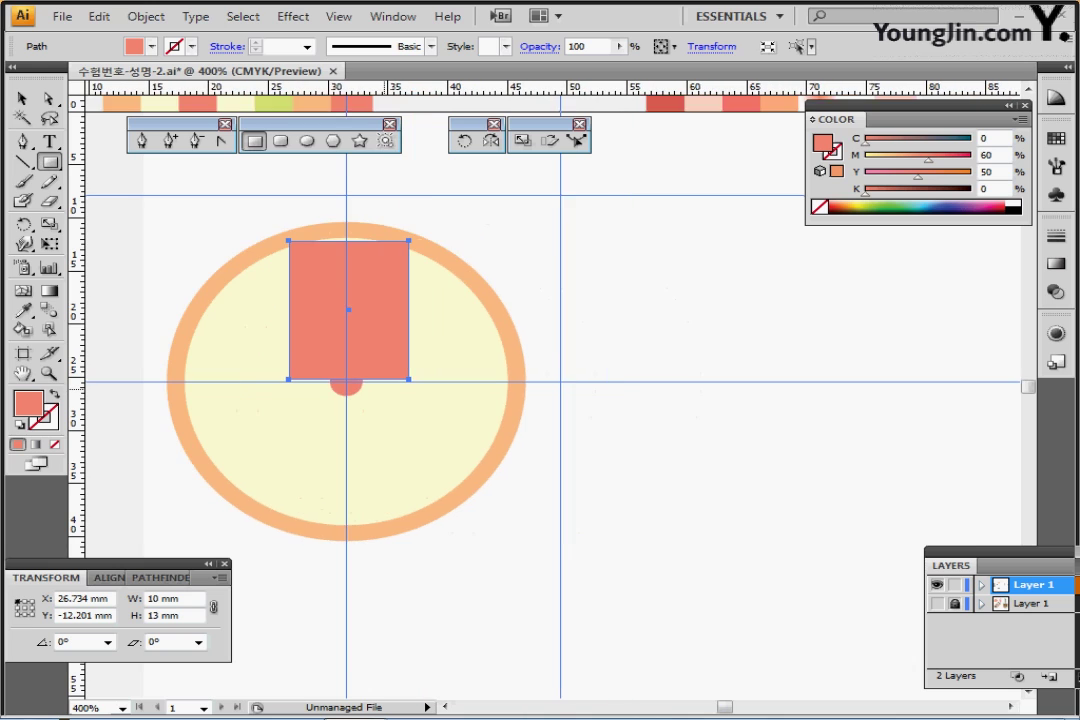
{"action": "scroll", "coordinate": [553, 396], "scroll_direction": "down", "scroll_amount": 1}
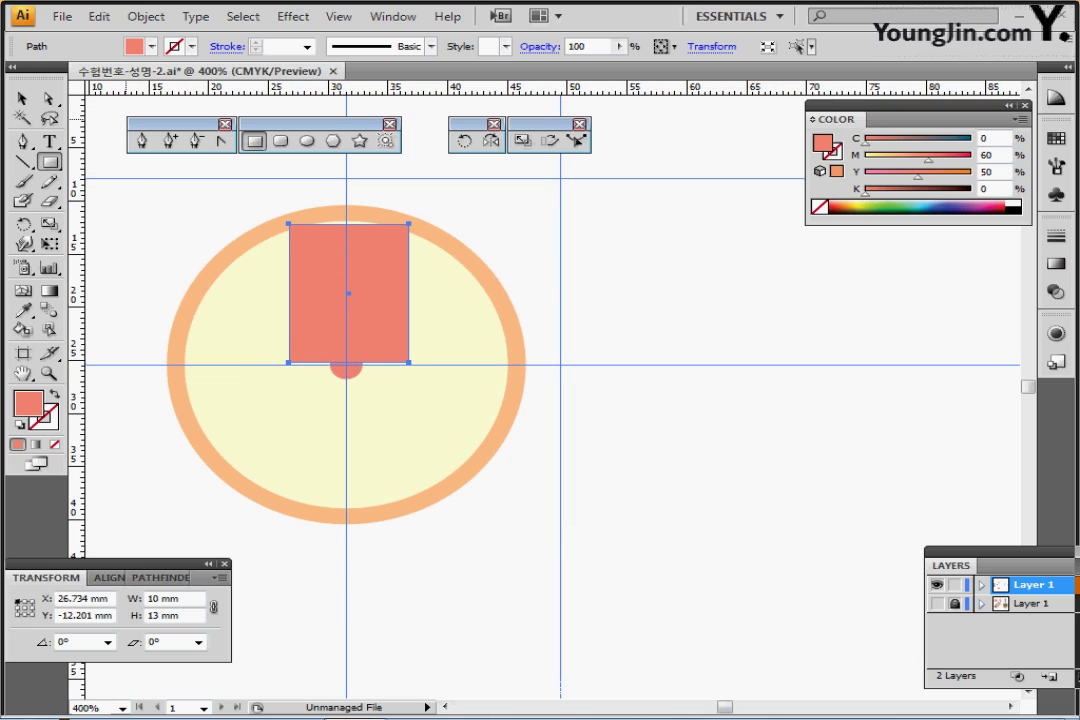
{"action": "left_click", "coordinate": [47, 98]}
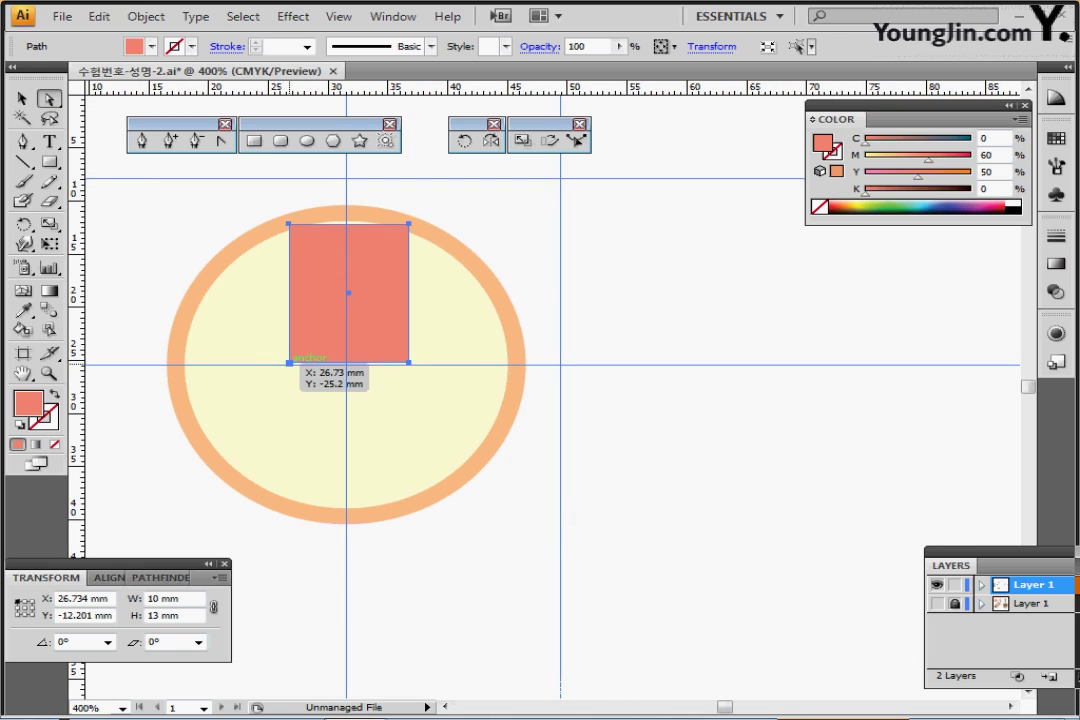
{"action": "left_click", "coordinate": [288, 362]}
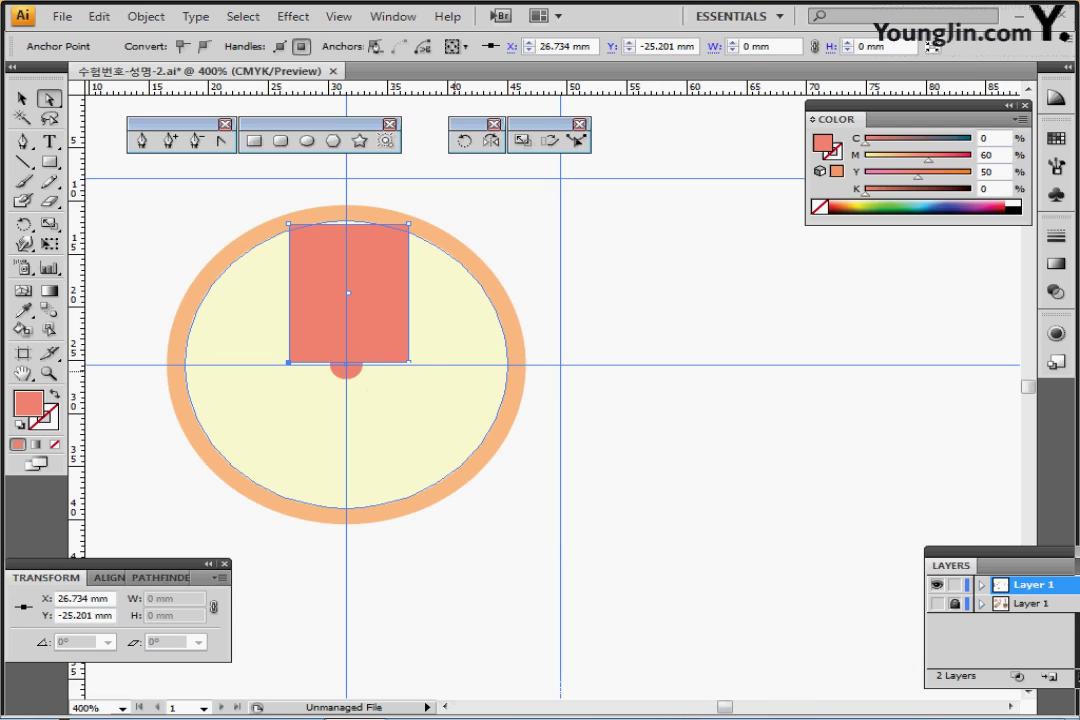
{"action": "left_click", "coordinate": [409, 363], "text": "shift"}
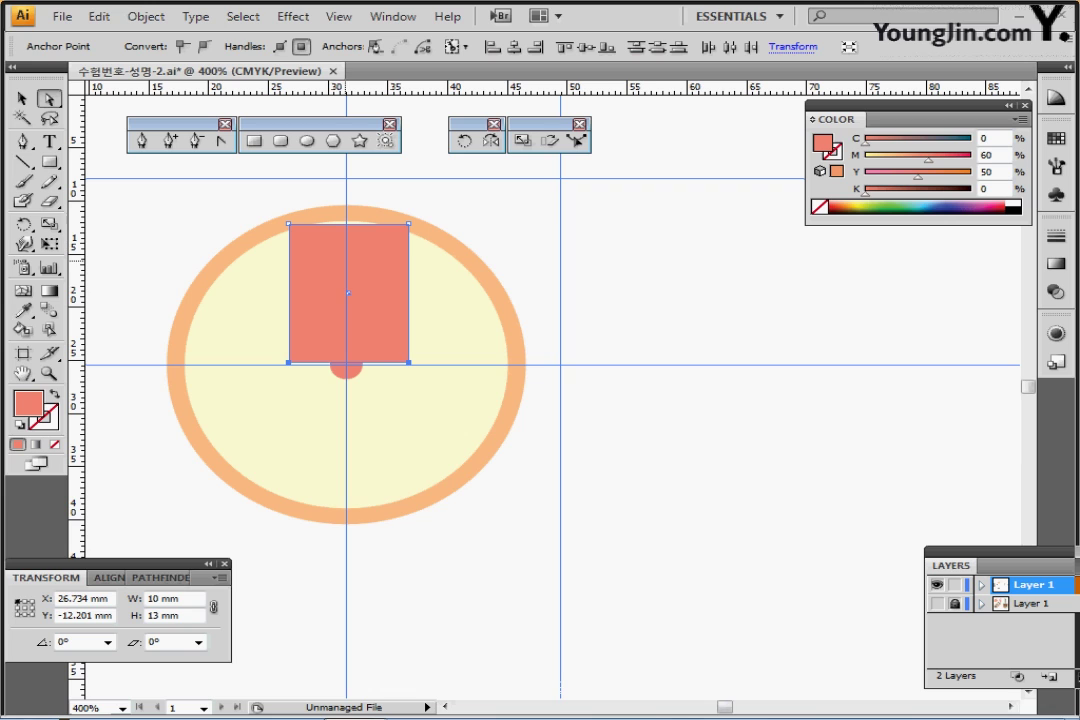
{"action": "right_click", "coordinate": [348, 263]}
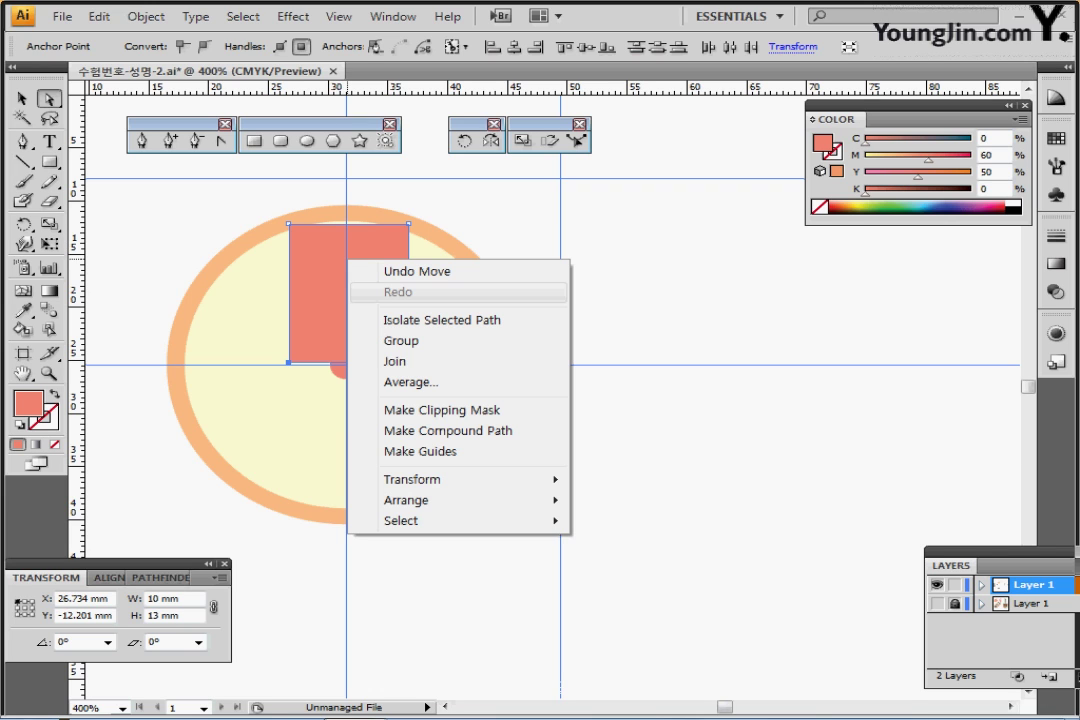
{"action": "left_click", "coordinate": [411, 381]}
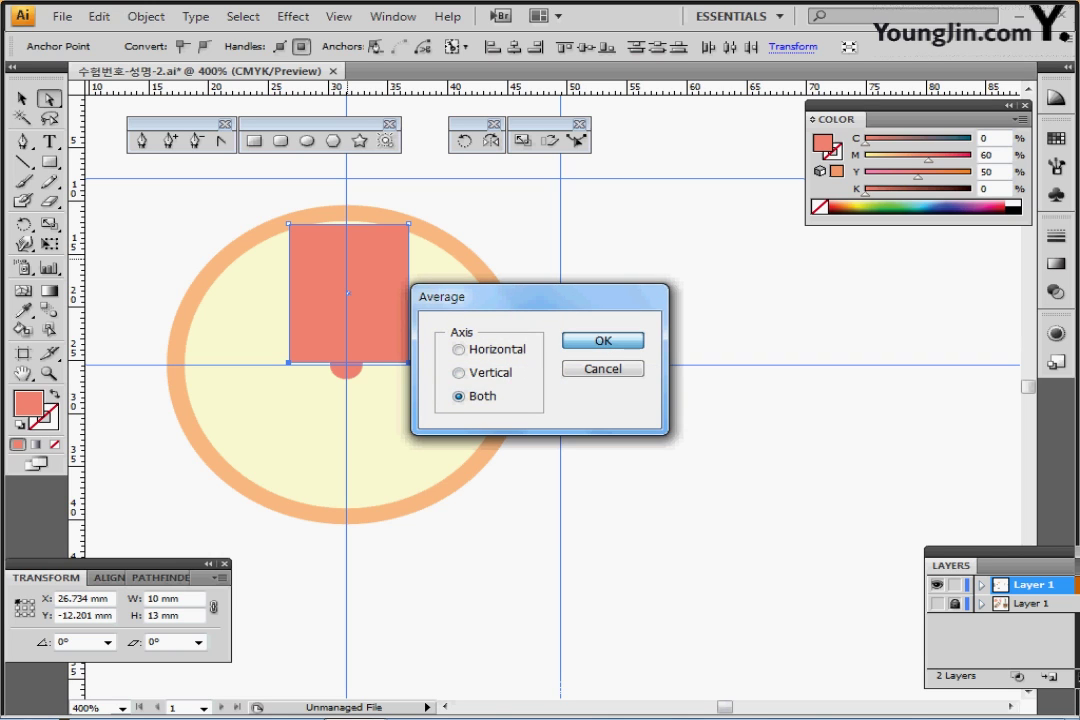
{"action": "key", "text": "Return"}
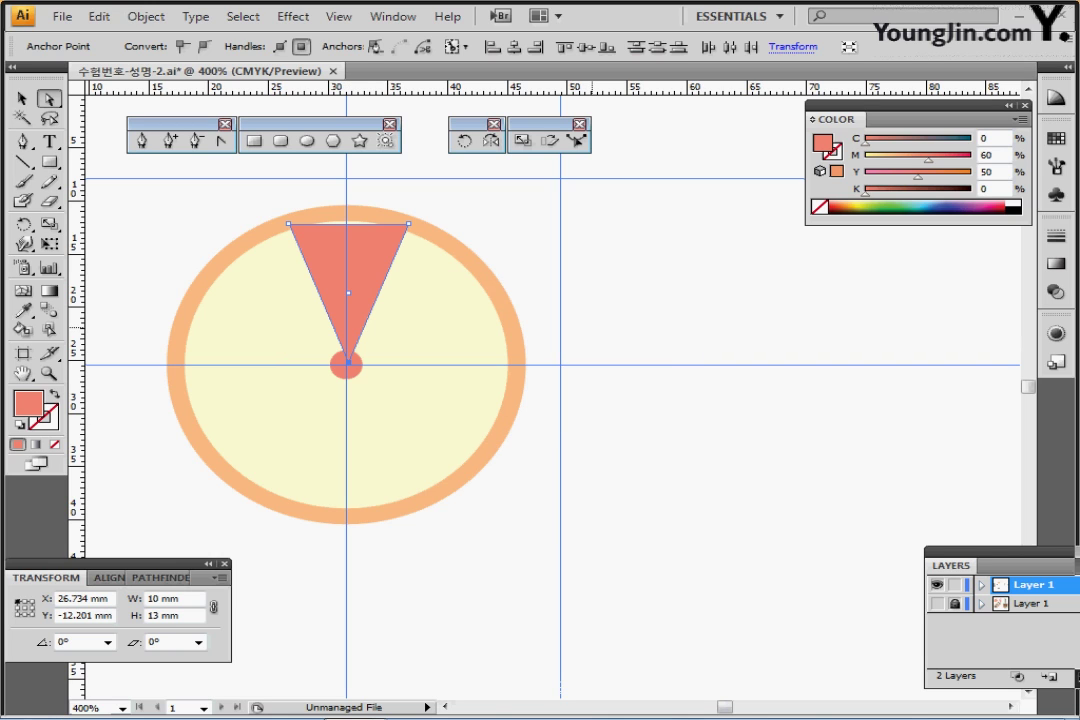
- Nudge the whole coral wedge so its tip sits at the crossing of the two guides in the circle's centre
{"action": "left_click", "coordinate": [360, 258], "text": "ctrl"}
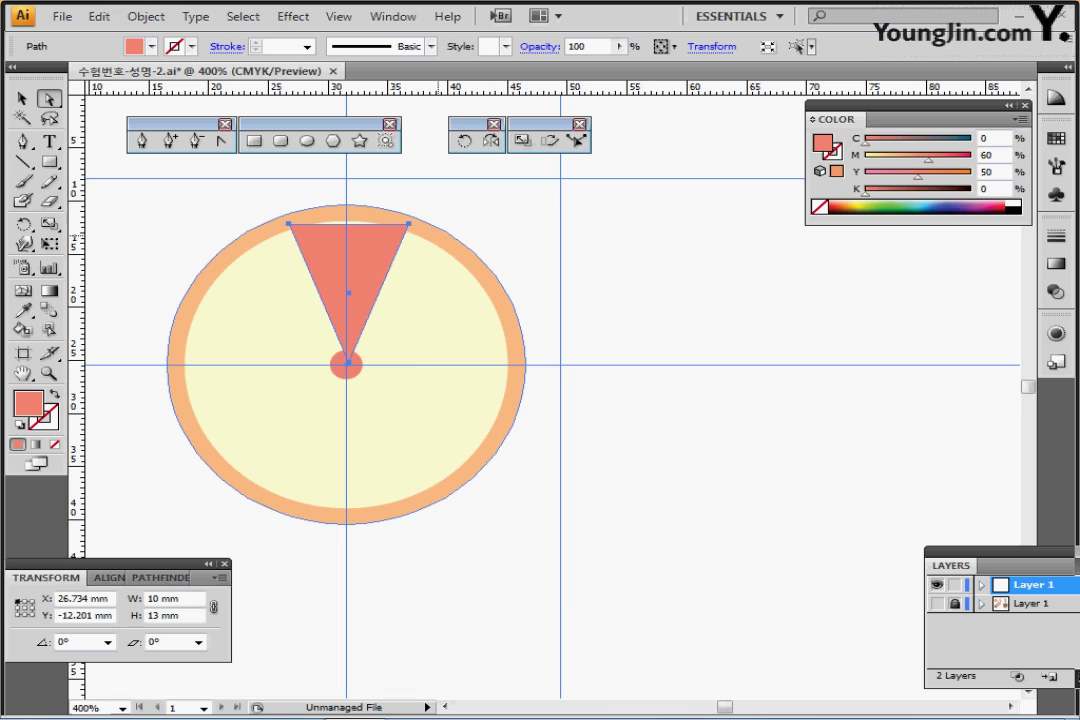
{"action": "key", "text": "Left"}
{"action": "key", "text": "Left"}
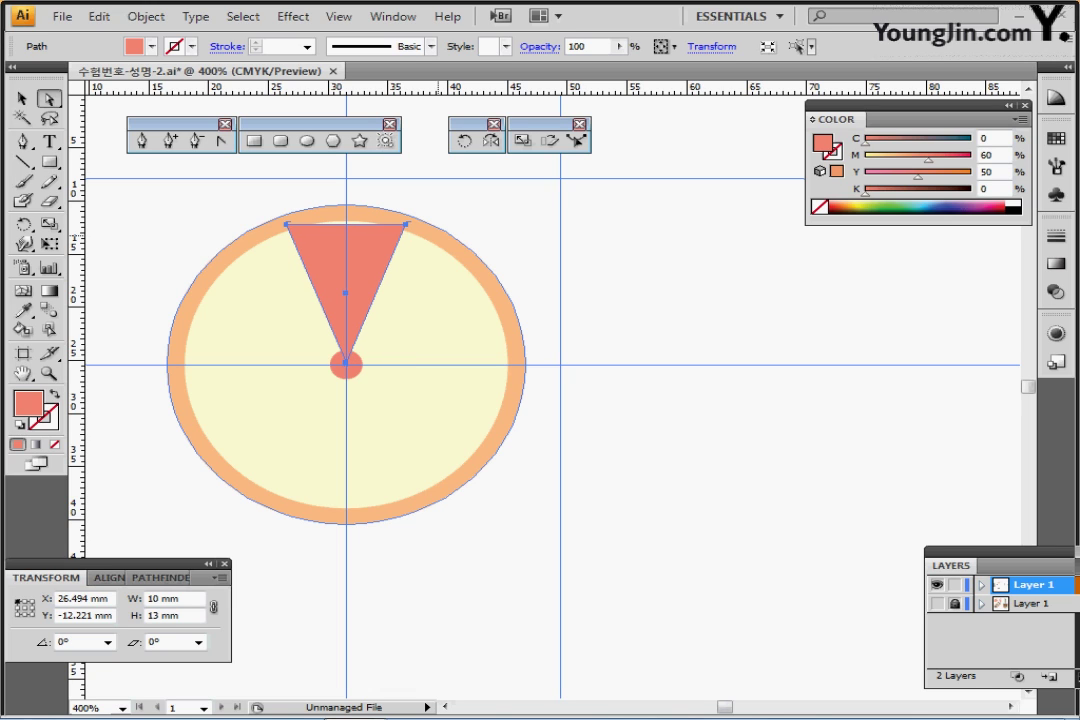
{"action": "key", "text": "Down"}
{"action": "key", "text": "Down"}
{"action": "key", "text": "Right"}
{"action": "key", "text": "Left"}
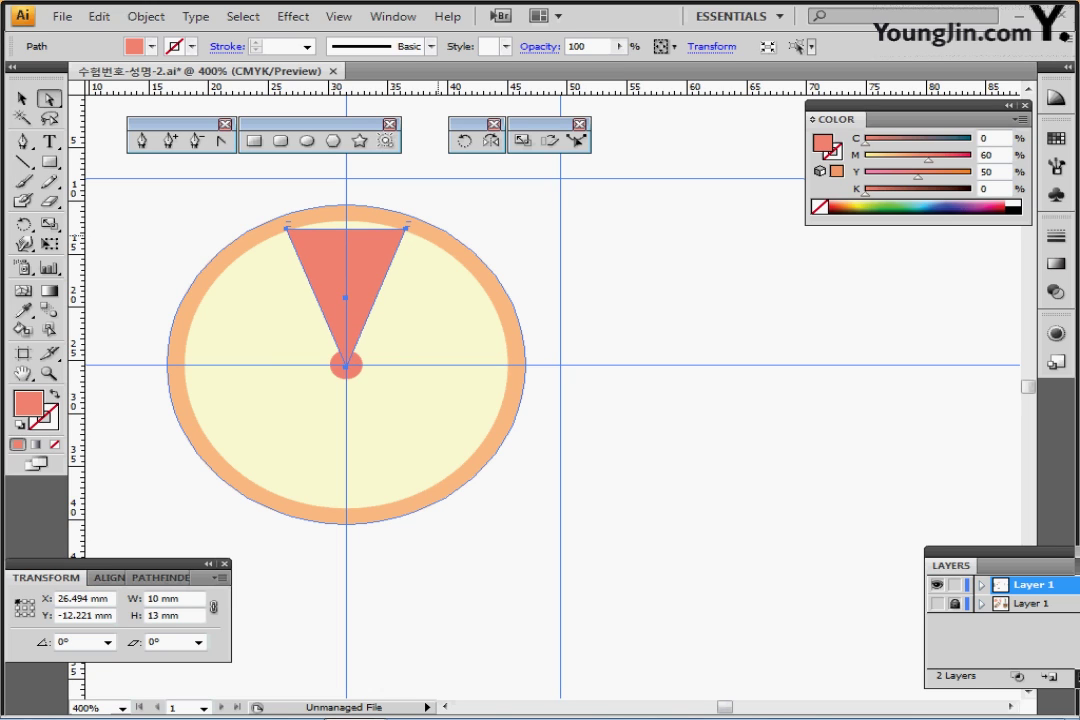
- Apply the Round Corners effect with a 2.5 mm radius to the wedge and expand its appearance
{"action": "left_click", "coordinate": [293, 16]}
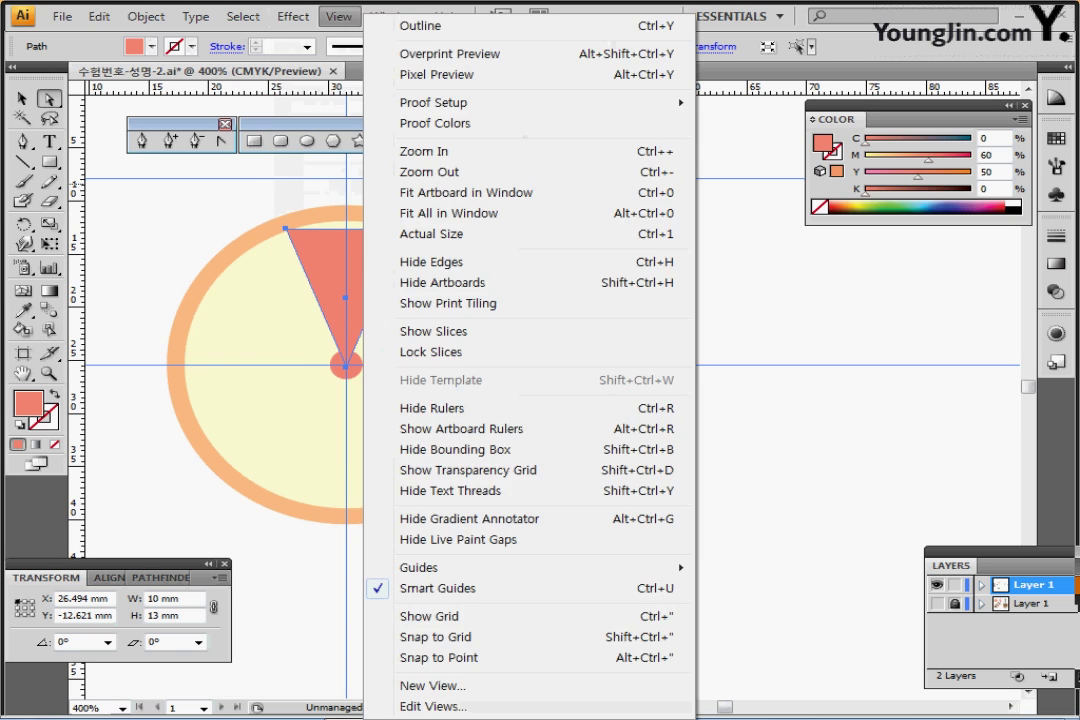
{"action": "mouse_move", "coordinate": [322, 229]}
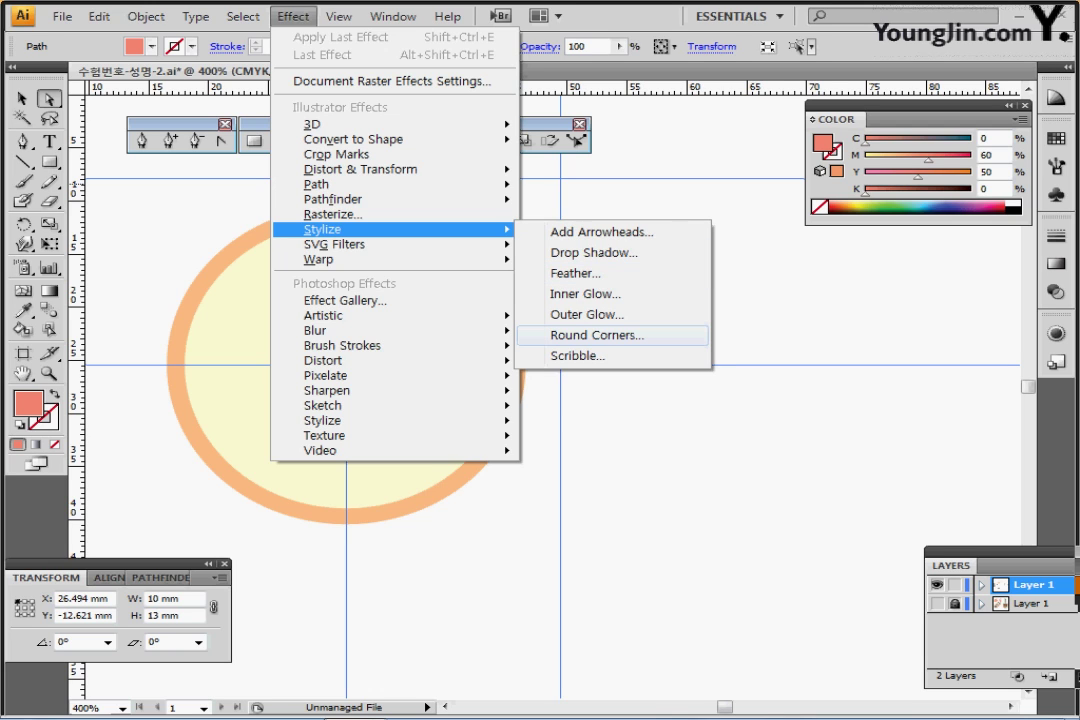
{"action": "left_click", "coordinate": [597, 335]}
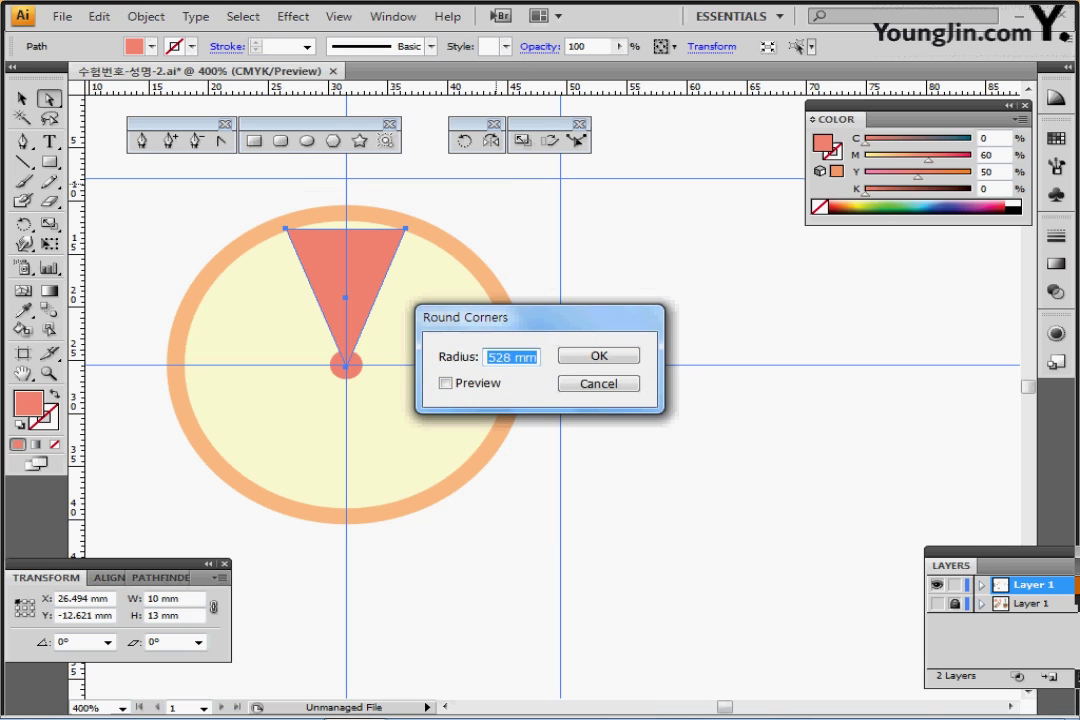
{"action": "type", "text": "2.5"}
{"action": "key", "text": "Return"}
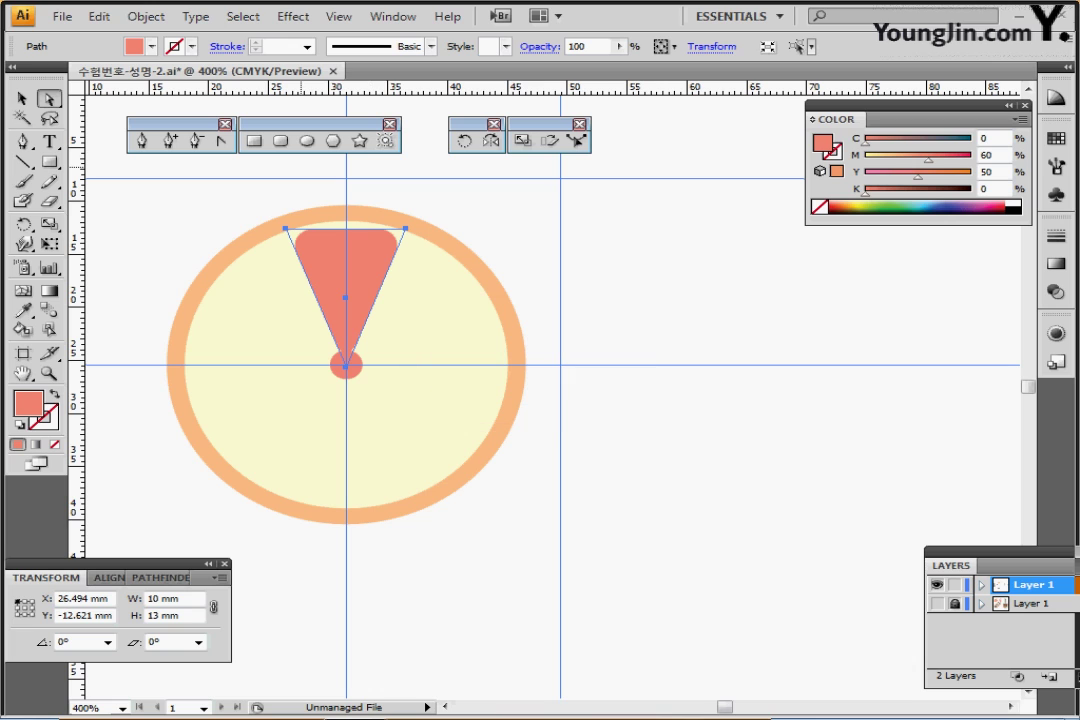
{"action": "left_click", "coordinate": [146, 16]}
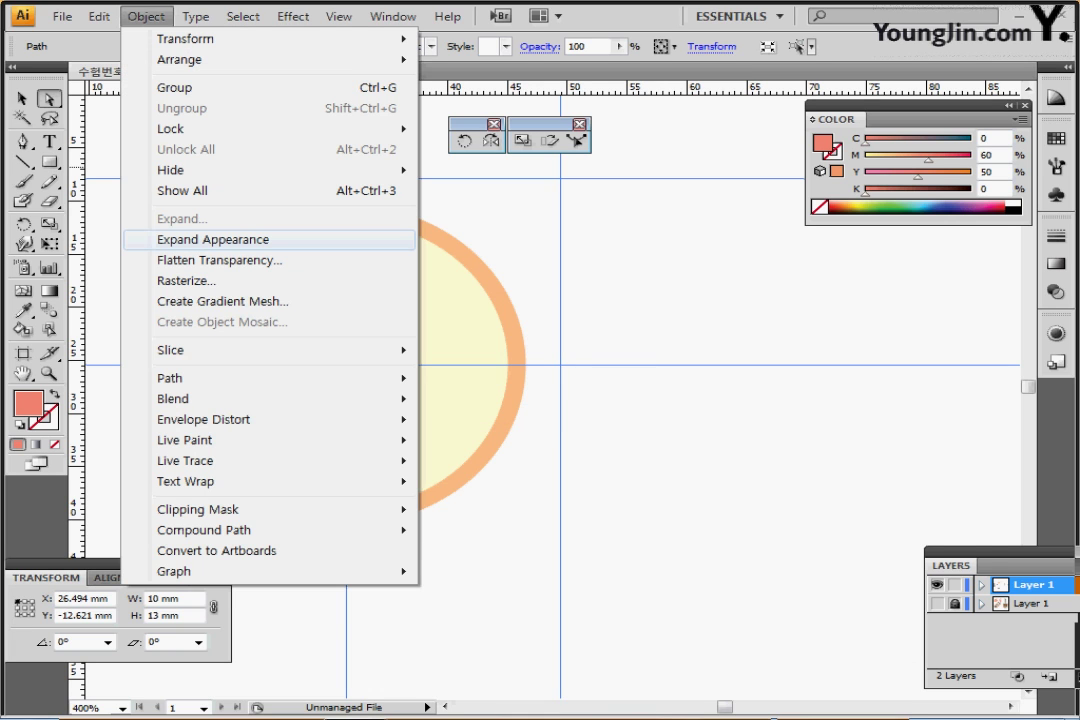
{"action": "left_click", "coordinate": [213, 239]}
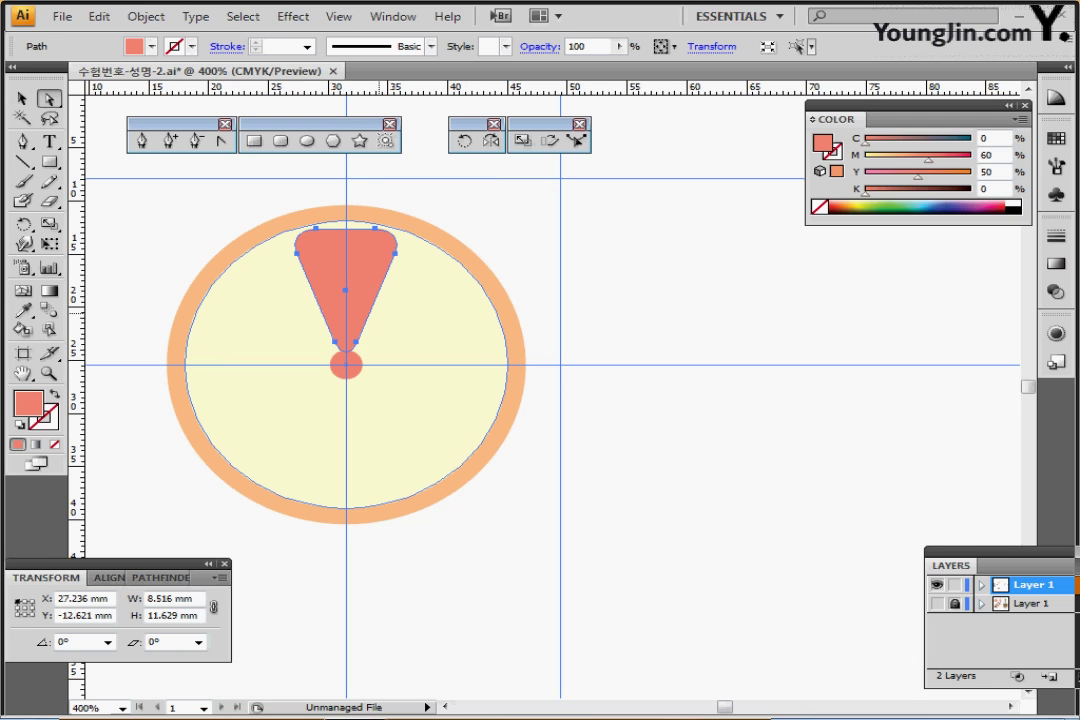
- Nudge the rounded wedge up so its tip sits just clear of the small coral centre circle
{"action": "left_click_drag", "start_coordinate": [375, 291], "coordinate": [362, 276]}
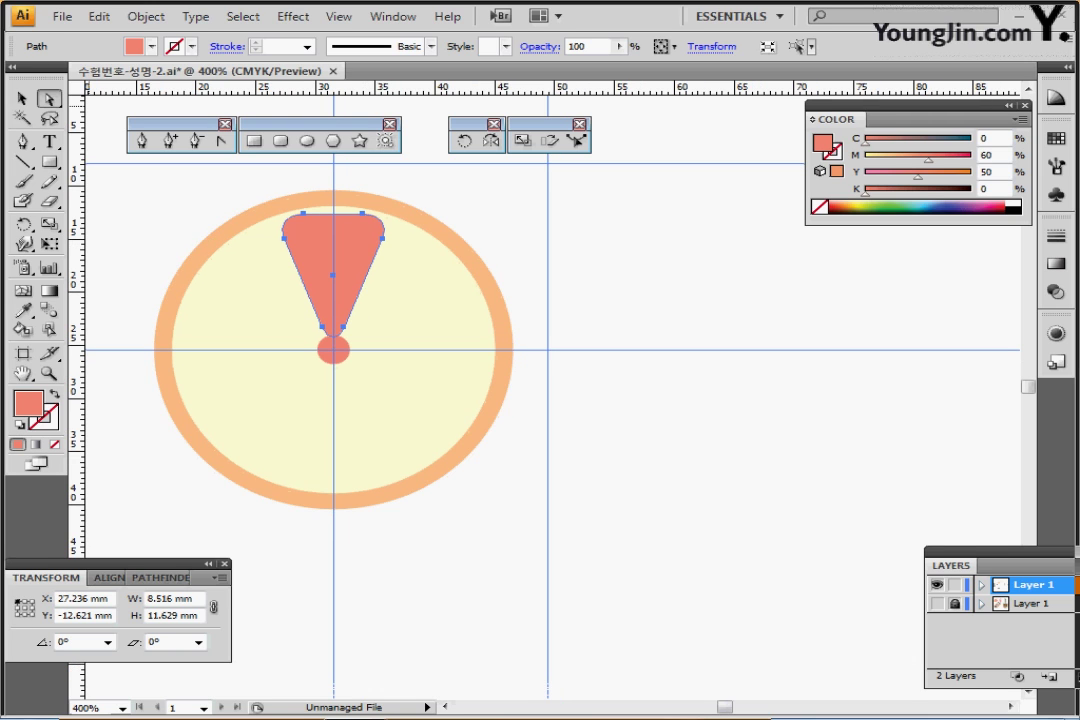
{"action": "left_click", "coordinate": [22, 98]}
{"action": "left_click_drag", "start_coordinate": [215, 165], "coordinate": [369, 356]}
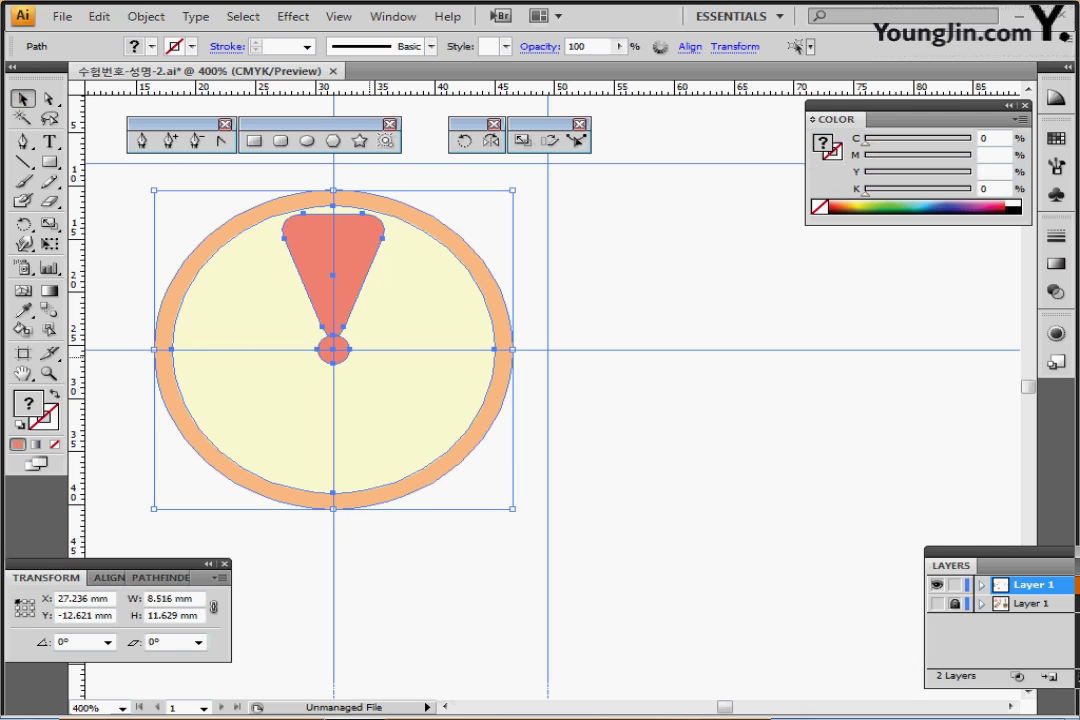
{"action": "left_click", "coordinate": [98, 577]}
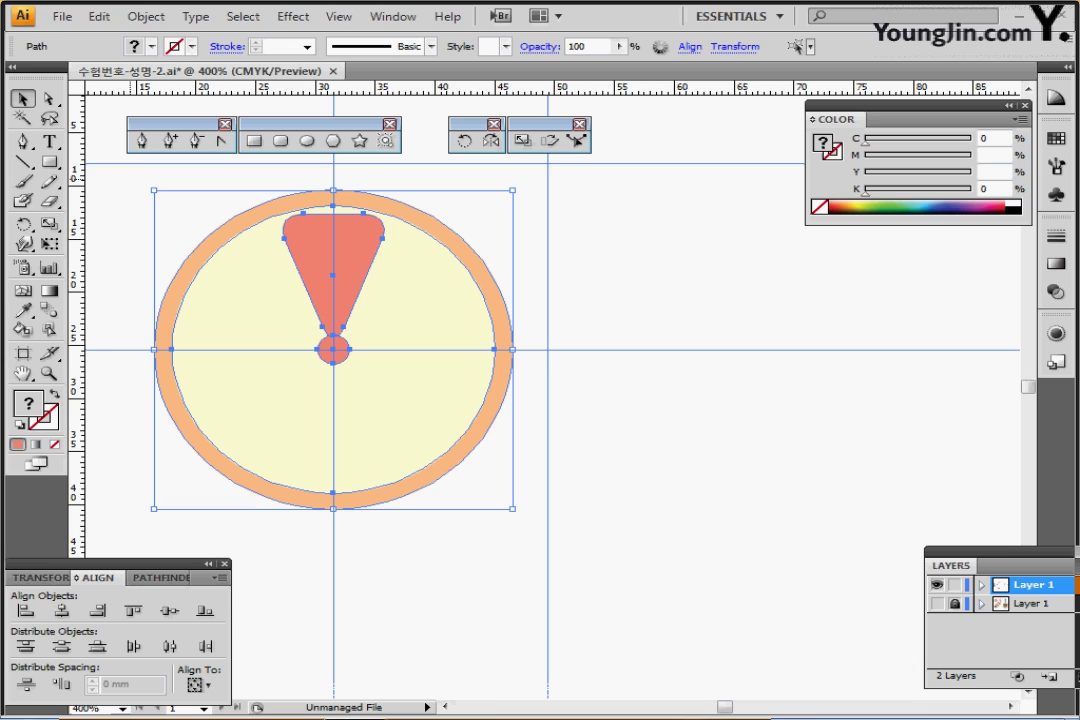
{"action": "left_click", "coordinate": [126, 163]}
{"action": "left_click", "coordinate": [341, 254]}
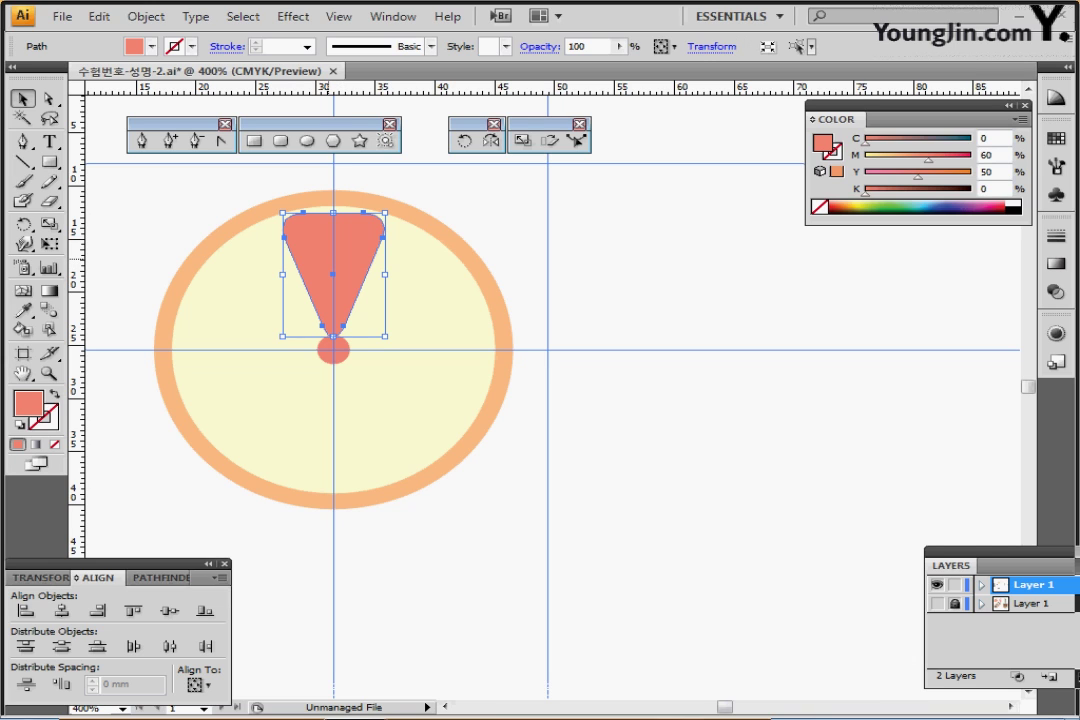
{"action": "key", "text": "Up"}
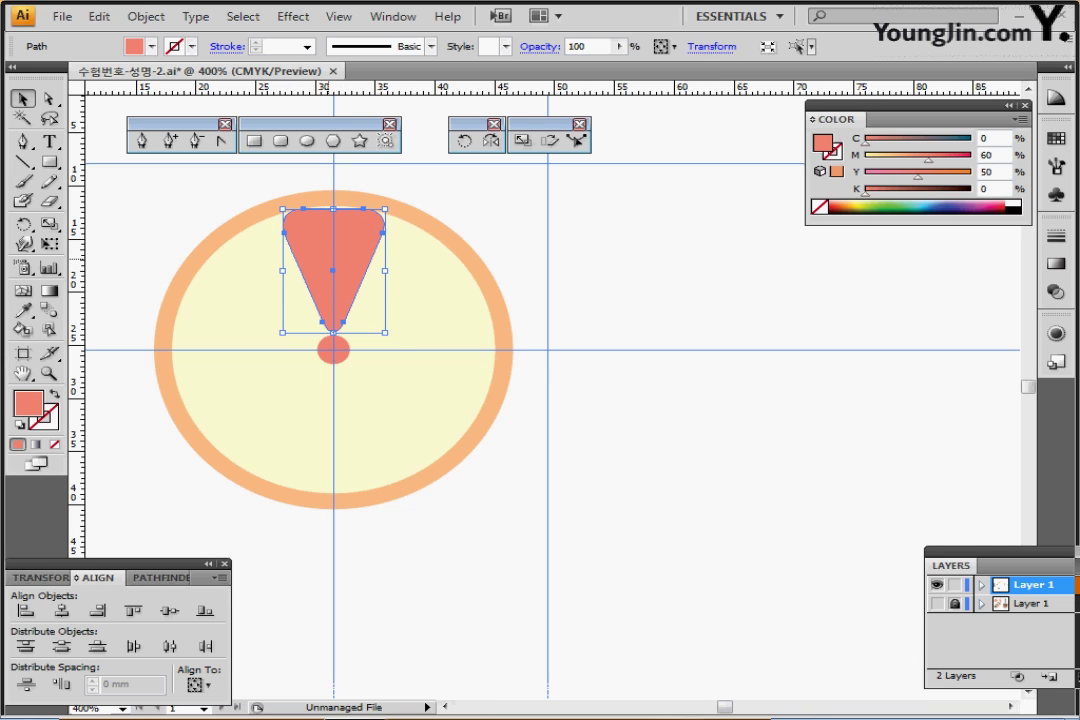
- Create a copy of the wedge rotated 45° about the centre of the circles
{"action": "key", "text": "r"}
{"action": "left_click", "coordinate": [464, 141]}
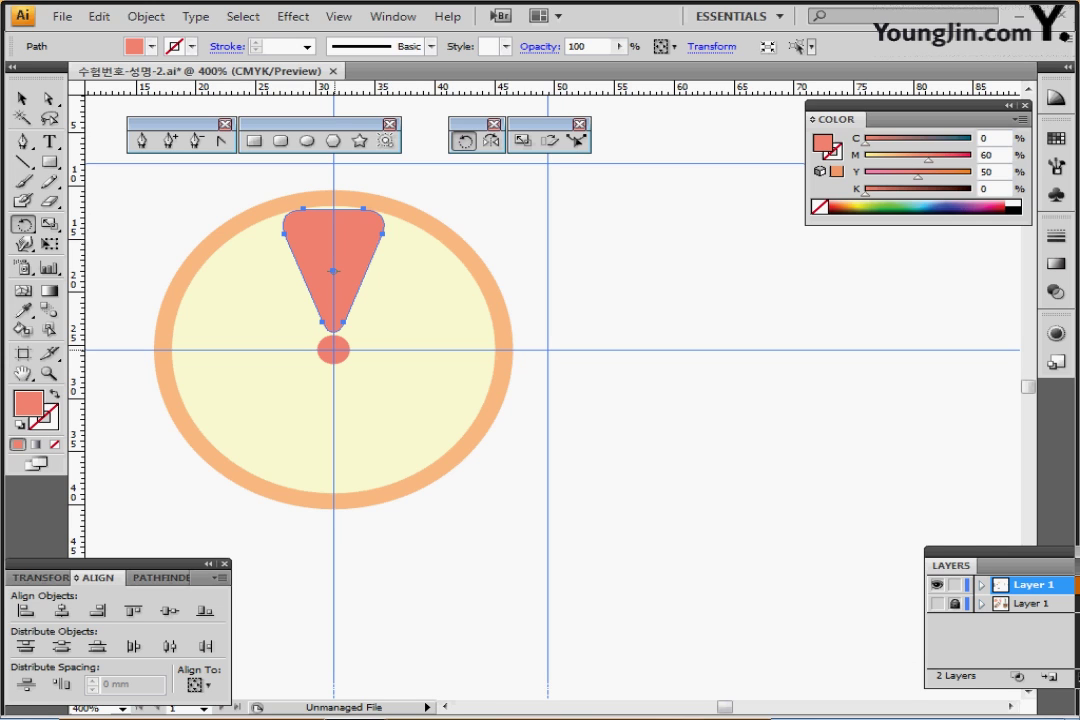
{"action": "left_click", "coordinate": [334, 350], "text": "alt"}
{"action": "type", "text": "45"}
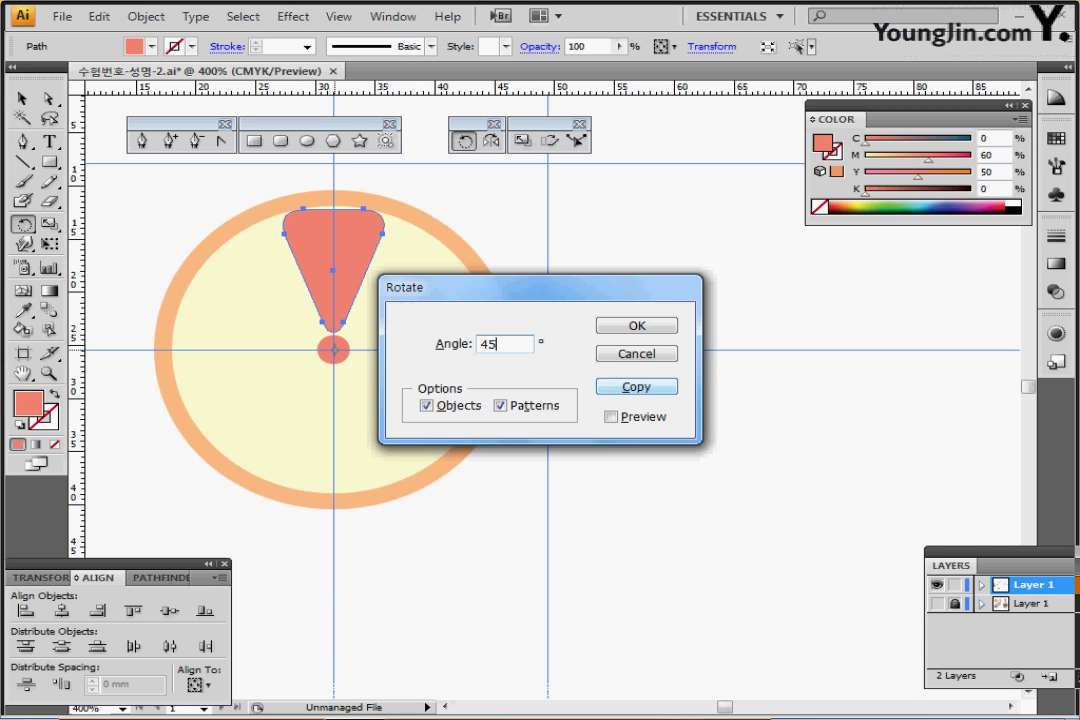
{"action": "left_click", "coordinate": [636, 386]}
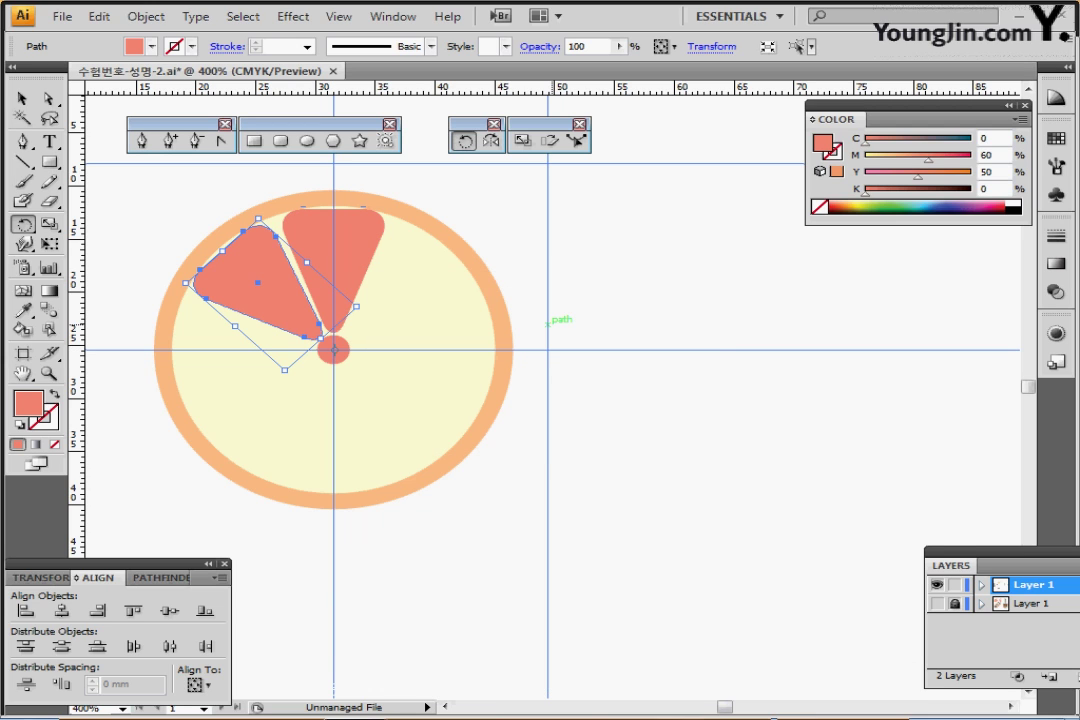
- Repeat the rotated copy six more times to fill the circle with eight segments
{"action": "key", "text": "ctrl+d"}
{"action": "key", "text": "ctrl+d"}
{"action": "key", "text": "ctrl+d"}
{"action": "key", "text": "ctrl+d"}
{"action": "key", "text": "ctrl+d"}
{"action": "key", "text": "ctrl+d"}
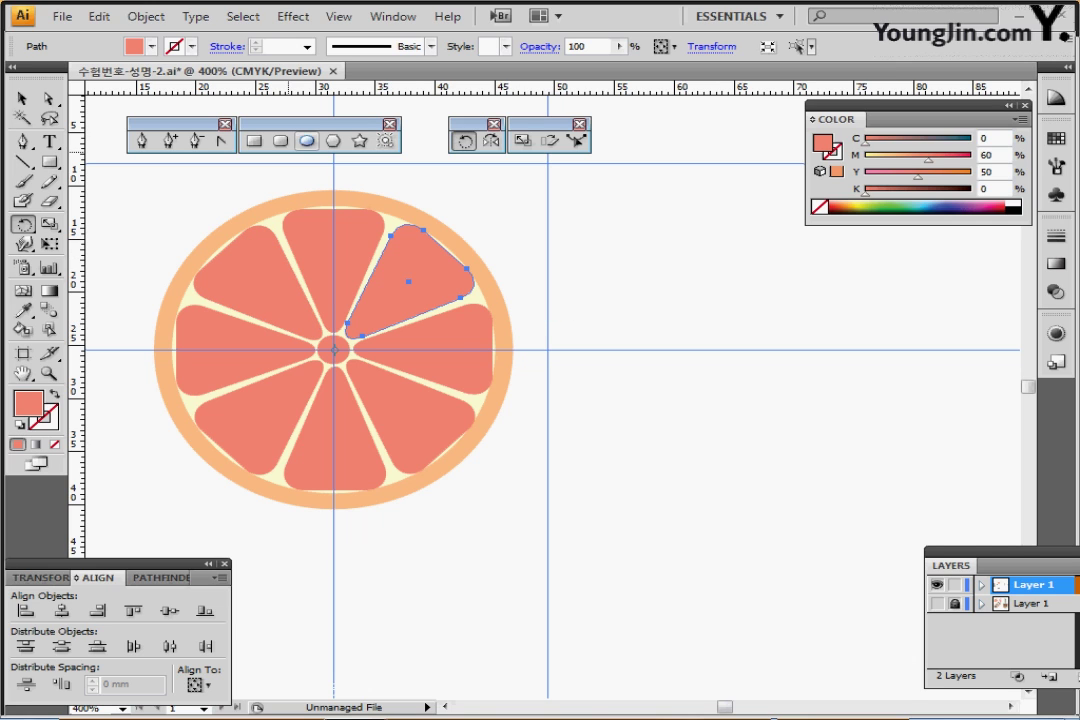
- Draw a small upright ellipse in the upper-left segment with a white fill and no stroke
{"action": "left_click", "coordinate": [307, 140]}
{"action": "key", "text": "ctrl+shift+a"}
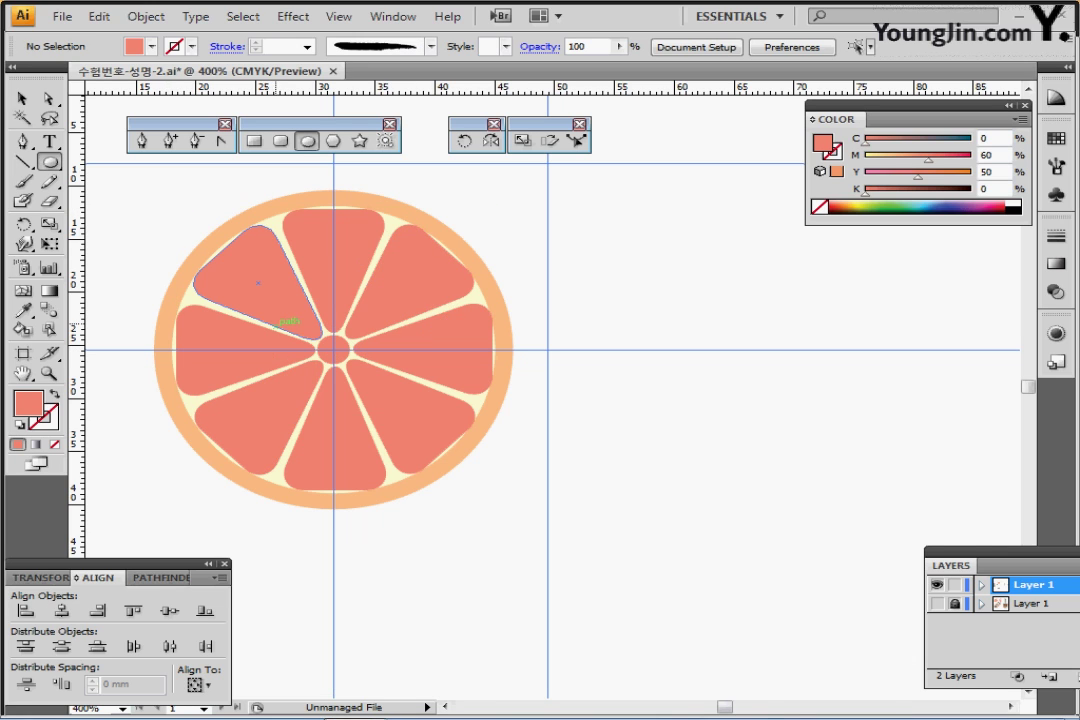
{"action": "left_click_drag", "start_coordinate": [277, 291], "coordinate": [284, 312]}
{"action": "left_click_drag", "start_coordinate": [291, 315], "coordinate": [296, 322]}
{"action": "left_click", "coordinate": [20, 425]}
{"action": "left_click", "coordinate": [47, 422]}
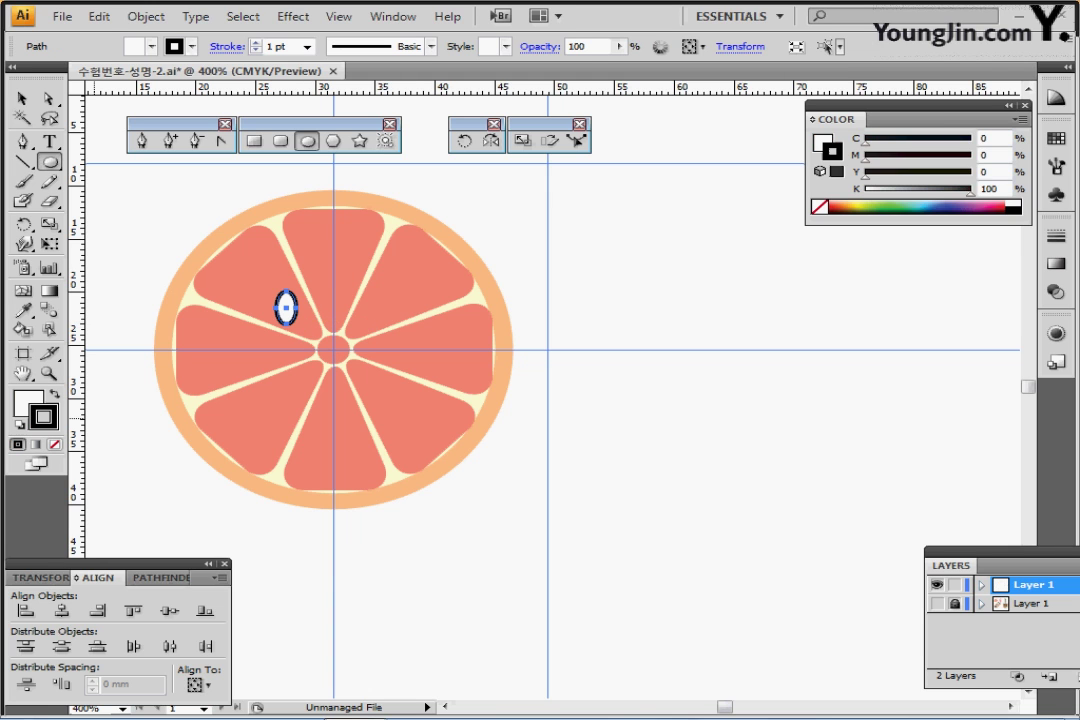
{"action": "left_click", "coordinate": [54, 444]}
- Convert the white ellipse's bottom anchor point to a corner to form a pointed seed
{"action": "left_click", "coordinate": [325, 351], "text": "ctrl"}
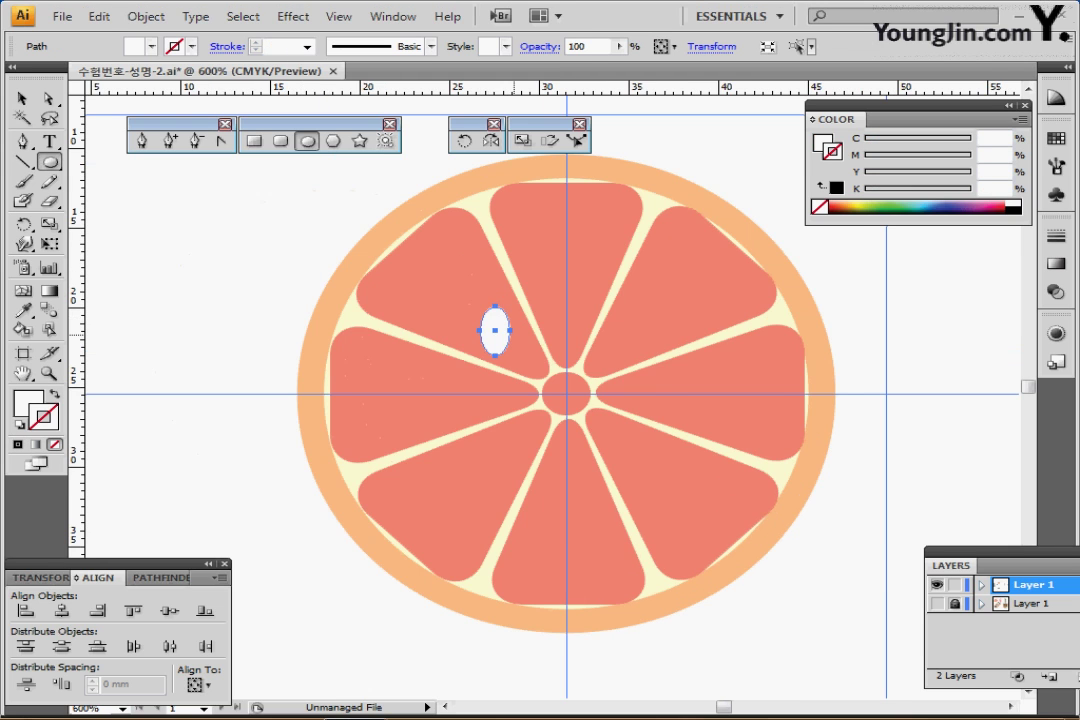
{"action": "left_click", "coordinate": [525, 343], "text": "ctrl"}
{"action": "left_click_drag", "start_coordinate": [525, 343], "coordinate": [350, 236]}
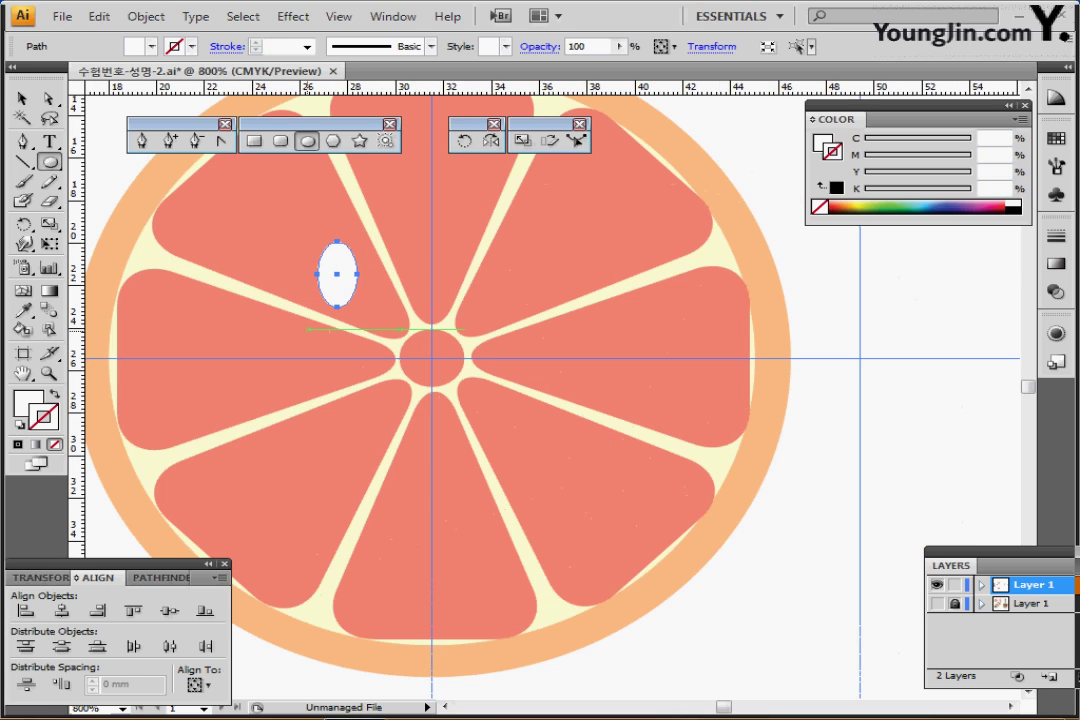
{"action": "left_click", "coordinate": [221, 140]}
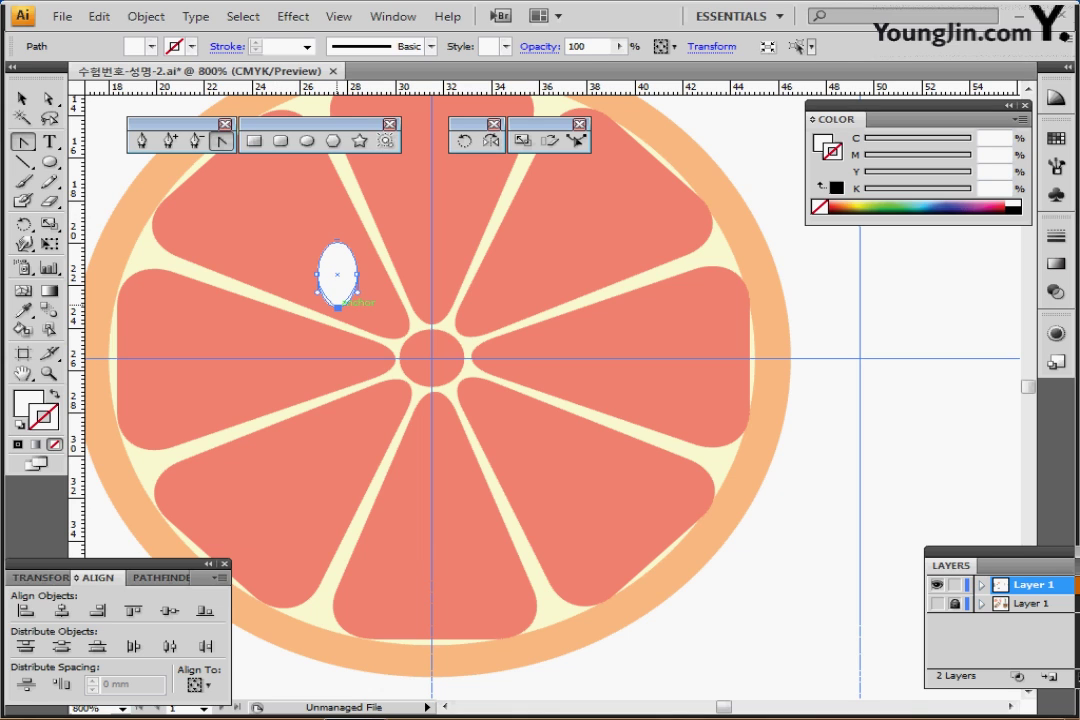
{"action": "left_click", "coordinate": [338, 306]}
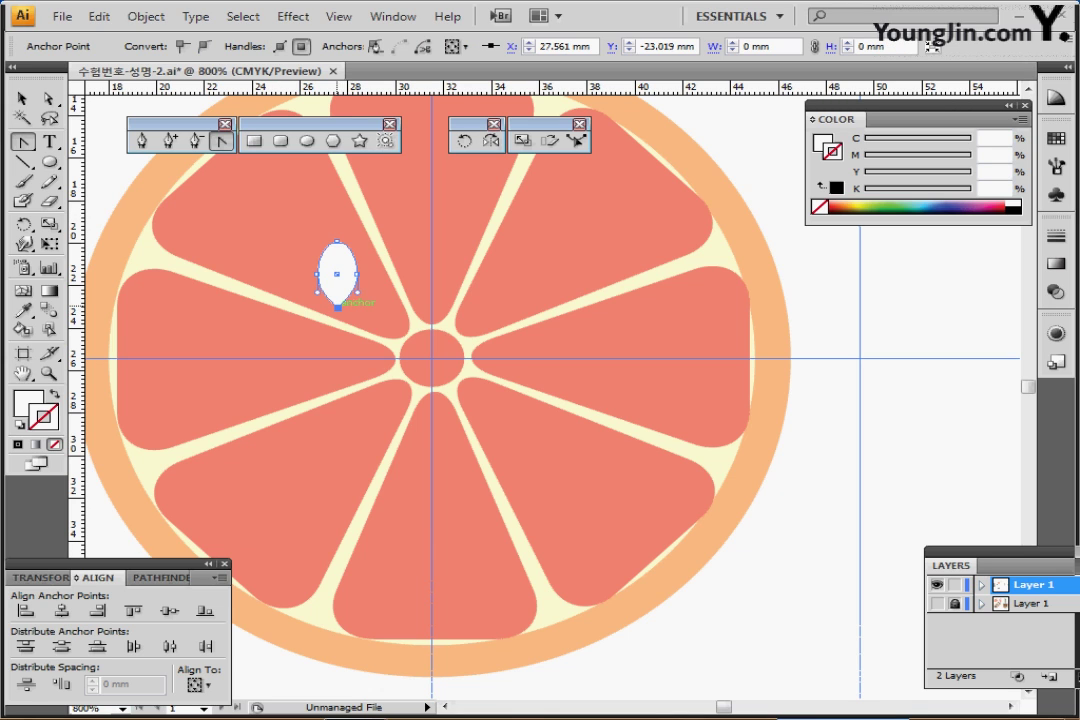
{"action": "key", "text": "ctrl"}
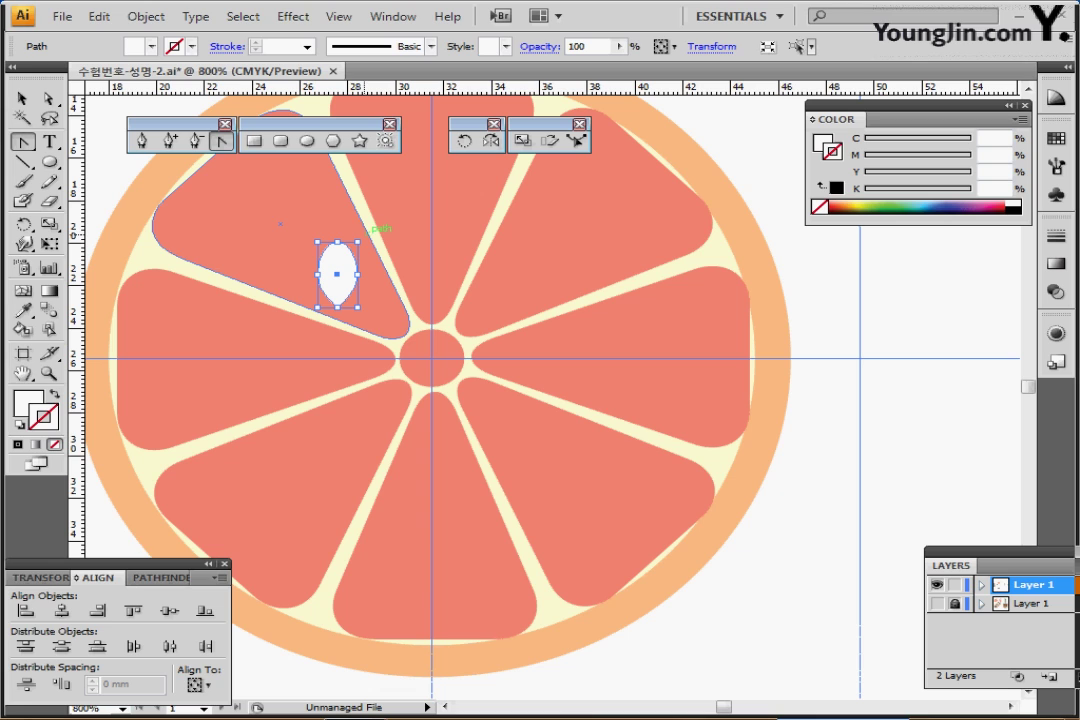
- Rotate the seed so its tip points towards the slice's centre and place a copy in the lower-left segment
{"action": "left_click_drag", "start_coordinate": [368, 224], "coordinate": [331, 223]}
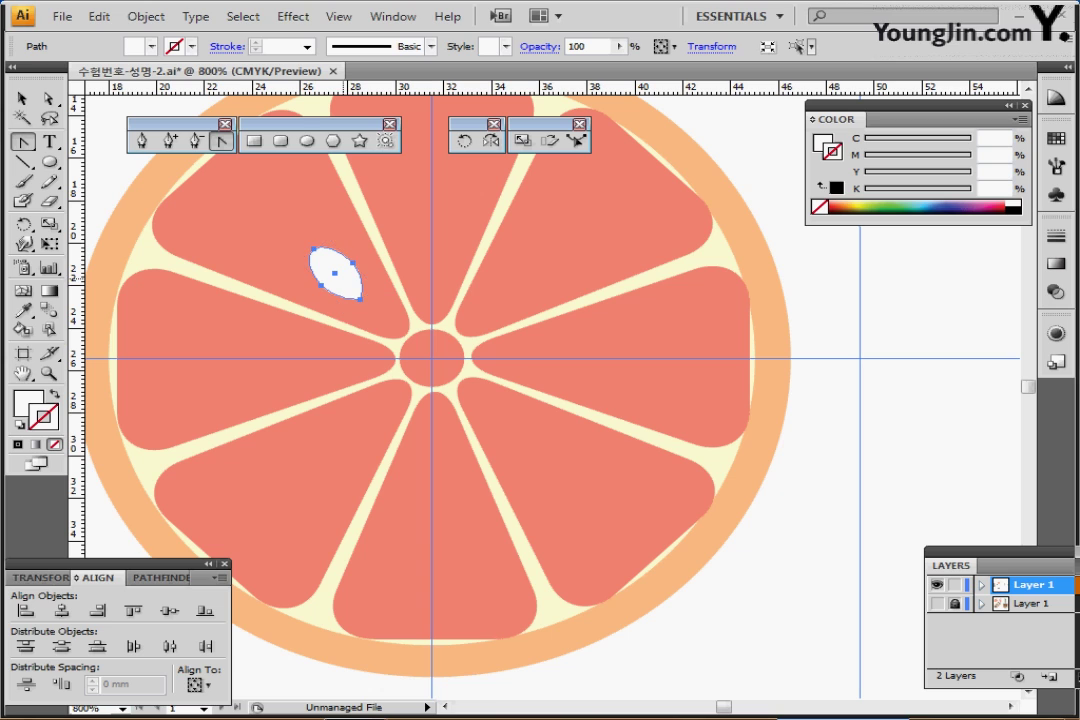
{"action": "left_click_drag", "start_coordinate": [333, 278], "coordinate": [333, 425]}
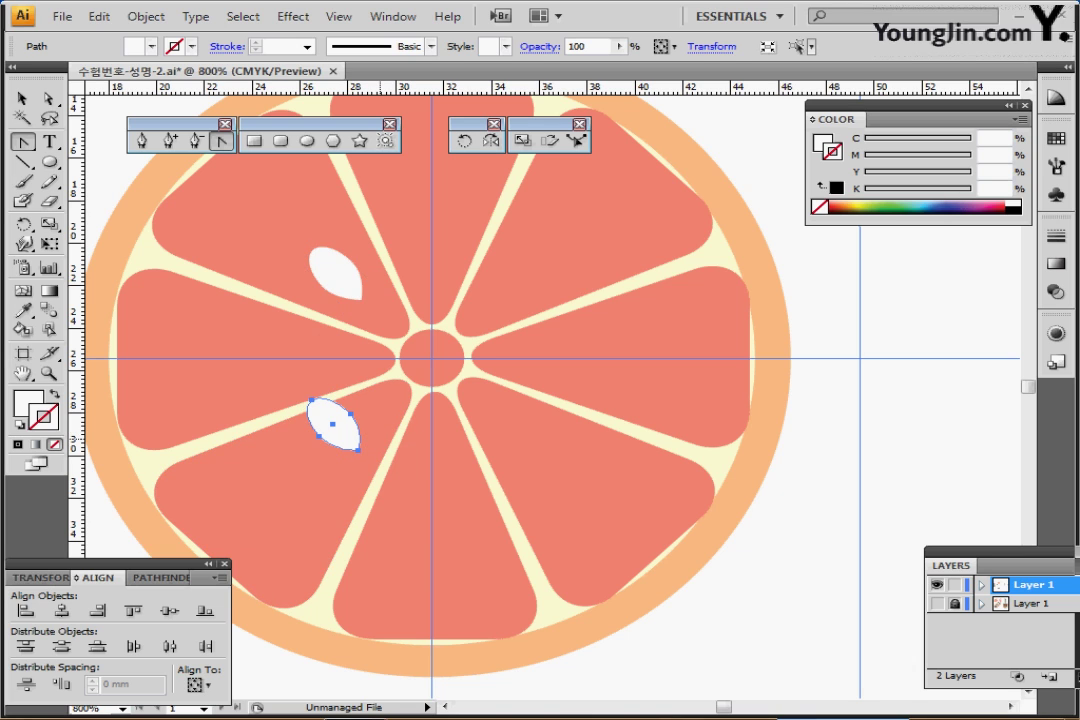
- Rotate the lower-left seed so its tip points towards the slice's centre and shift it into place inside its segment
{"action": "left_click_drag", "start_coordinate": [294, 409], "coordinate": [361, 379]}
{"action": "left_click_drag", "start_coordinate": [340, 425], "coordinate": [408, 414]}
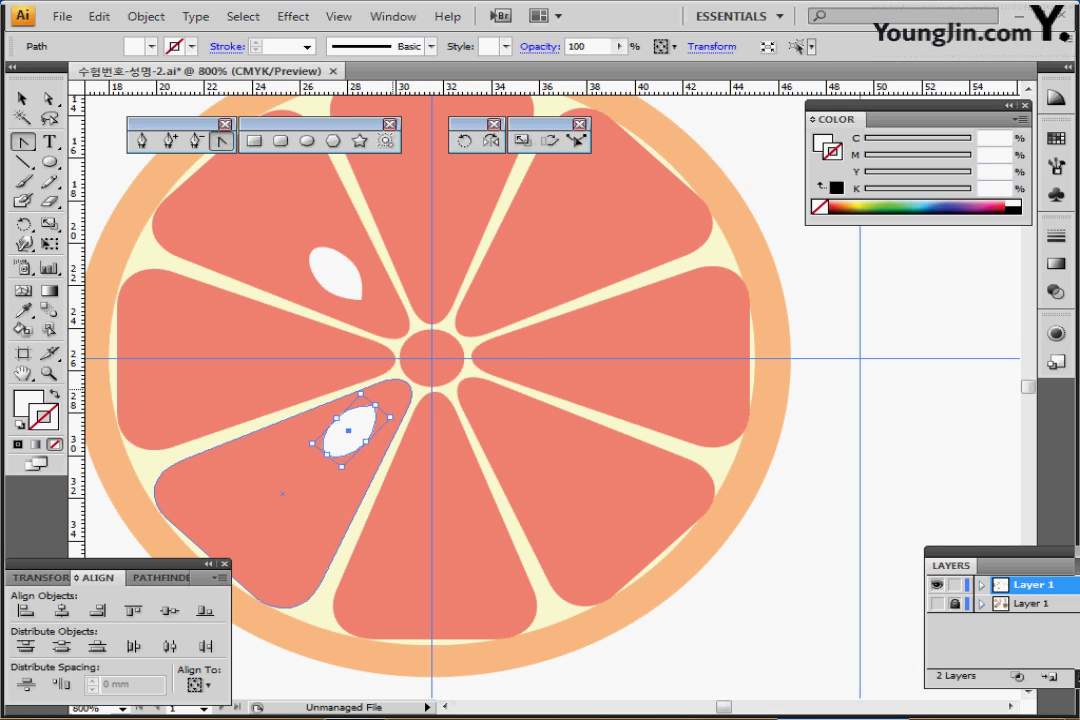
- Show all hidden objects to bring back the green, orange and red circles around the grapefruit slice, and clear the selection
{"action": "key", "text": "ctrl+minus"}
{"action": "left_click_drag", "start_coordinate": [485, 383], "coordinate": [328, 388]}
{"action": "key", "text": "ctrl+minus"}
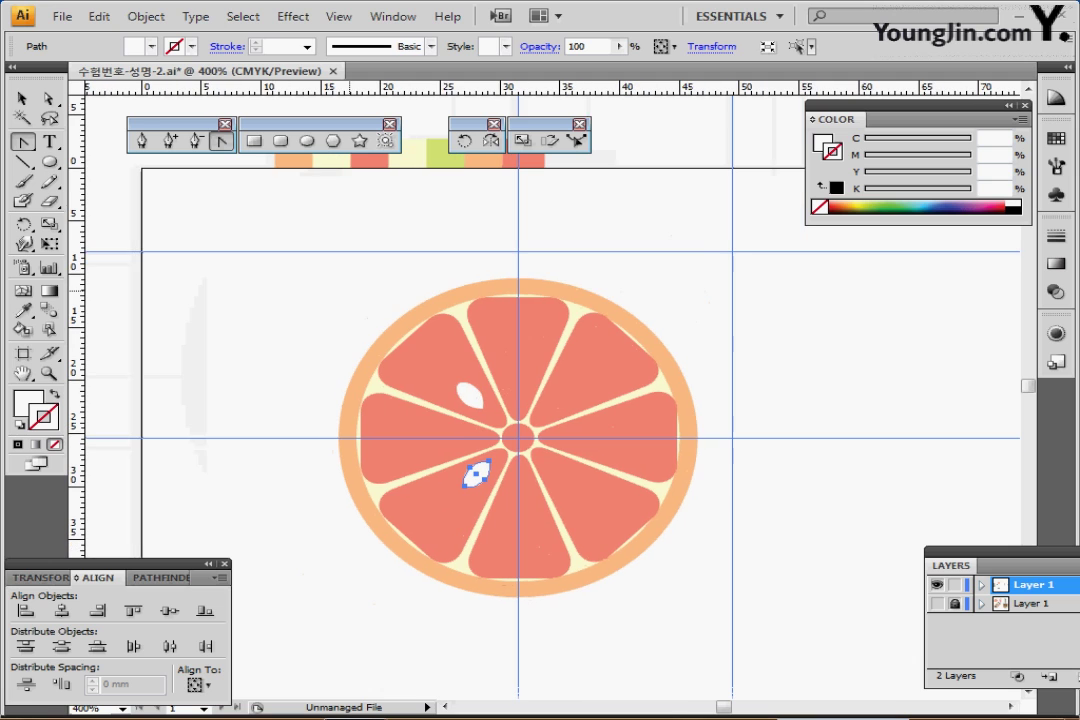
{"action": "left_click_drag", "start_coordinate": [467, 314], "coordinate": [334, 258]}
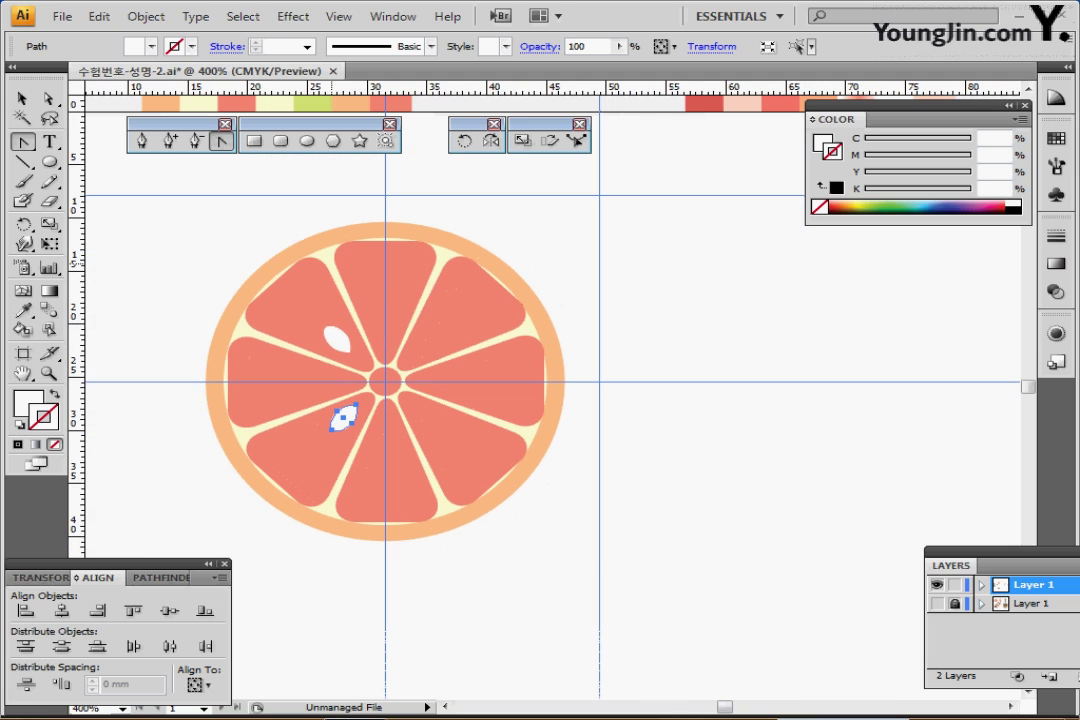
{"action": "key", "text": "ctrl"}
{"action": "key", "text": "ctrl+alt+3"}
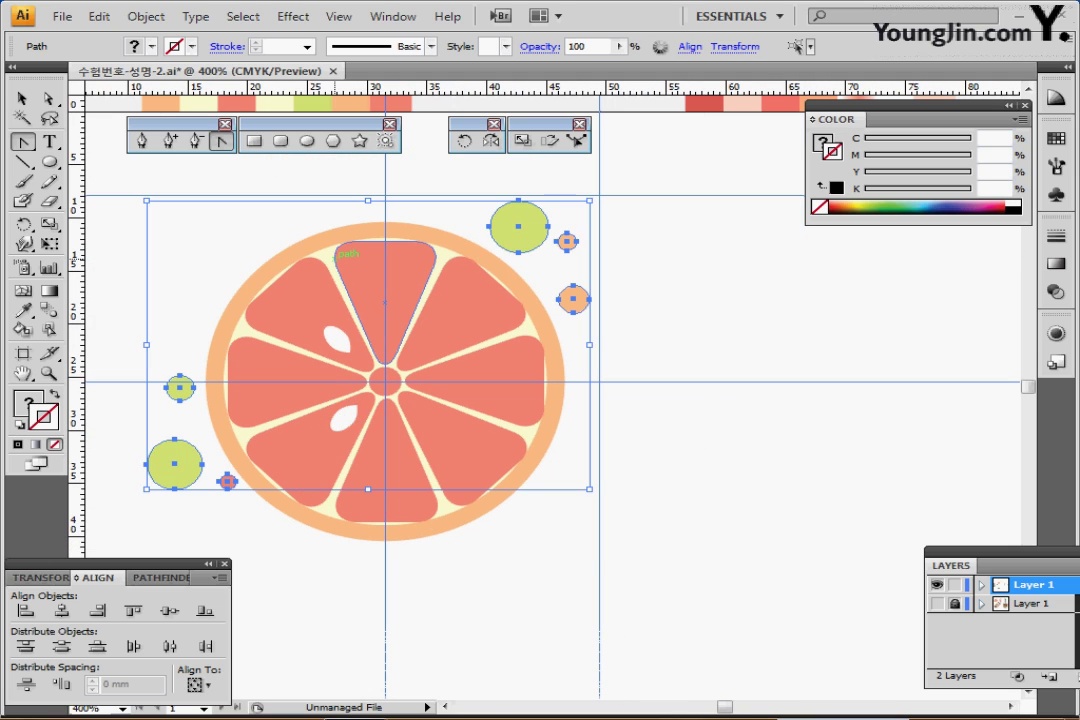
{"action": "left_click_drag", "start_coordinate": [416, 321], "coordinate": [449, 319]}
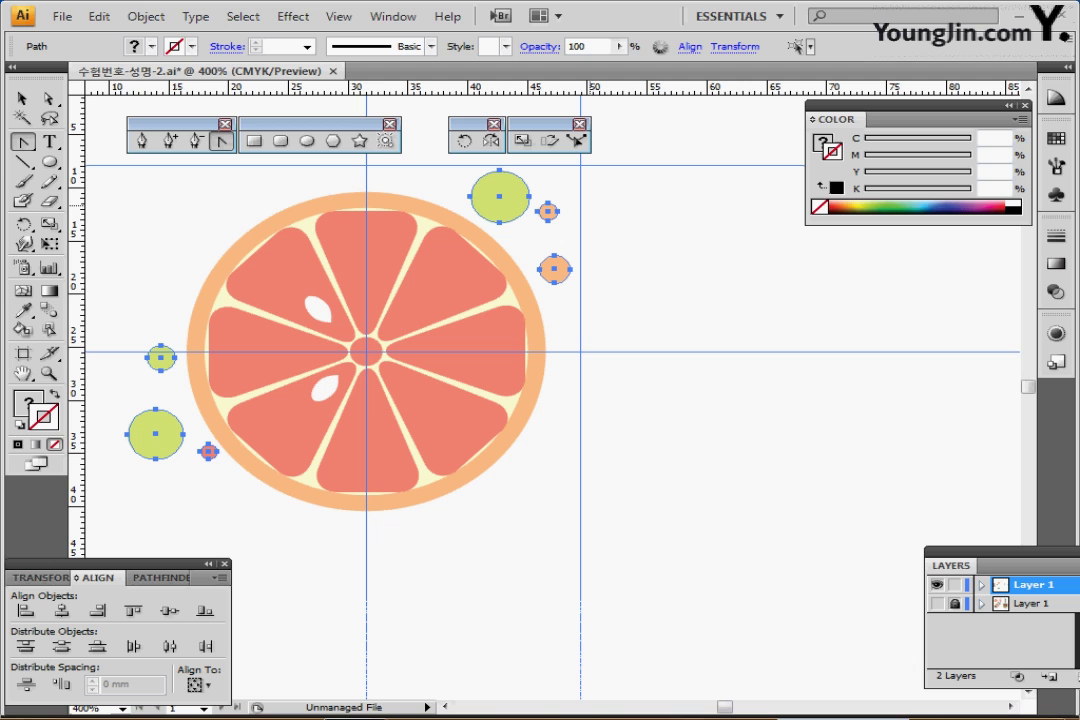
{"action": "left_click", "coordinate": [136, 208], "text": "ctrl"}
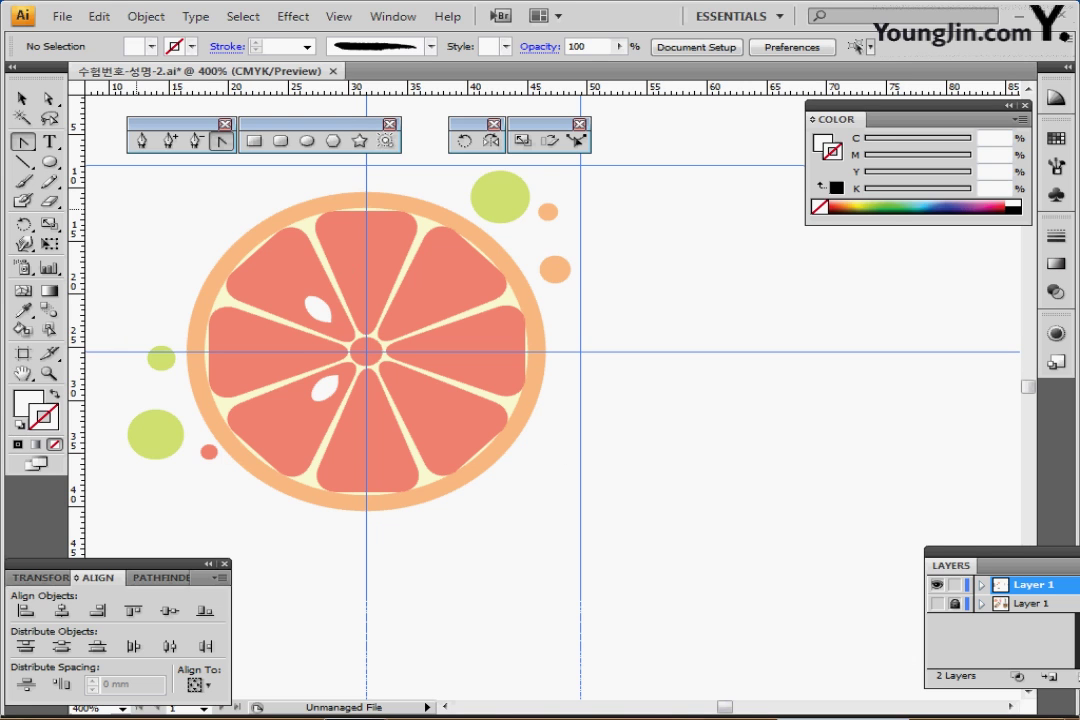
- Define the whole grapefruit slice with its surrounding circles as a pattern swatch named 자몽
{"action": "key", "text": "ctrl+minus"}
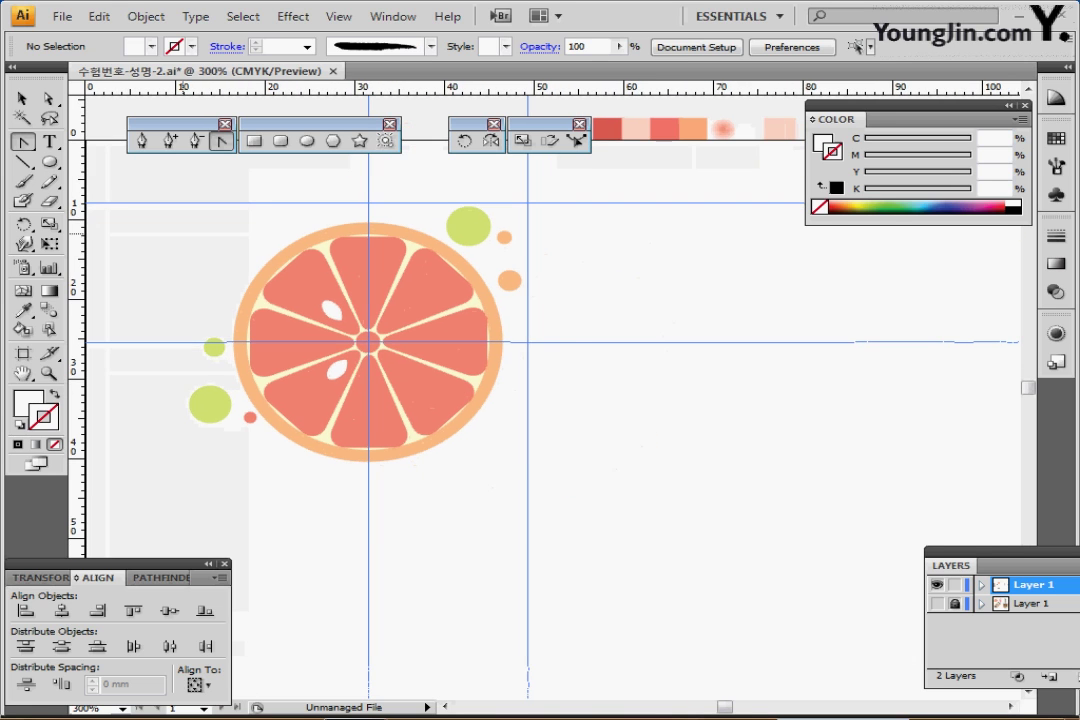
{"action": "left_click_drag", "start_coordinate": [181, 197], "coordinate": [535, 490]}
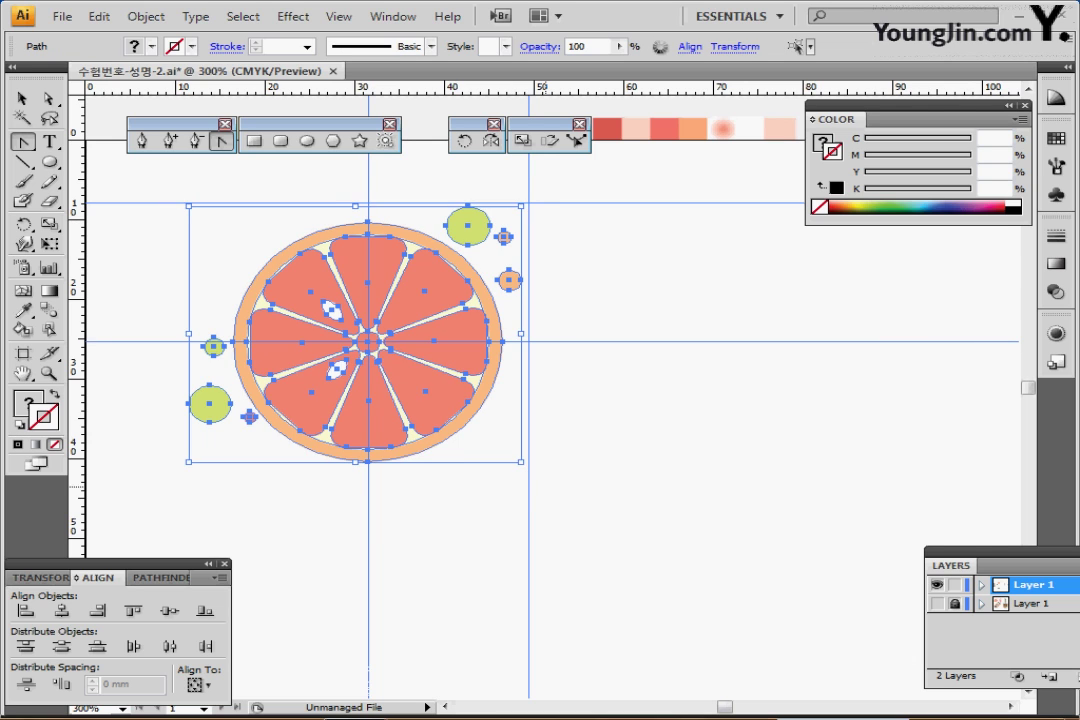
{"action": "key", "text": "ctrl+shift+b"}
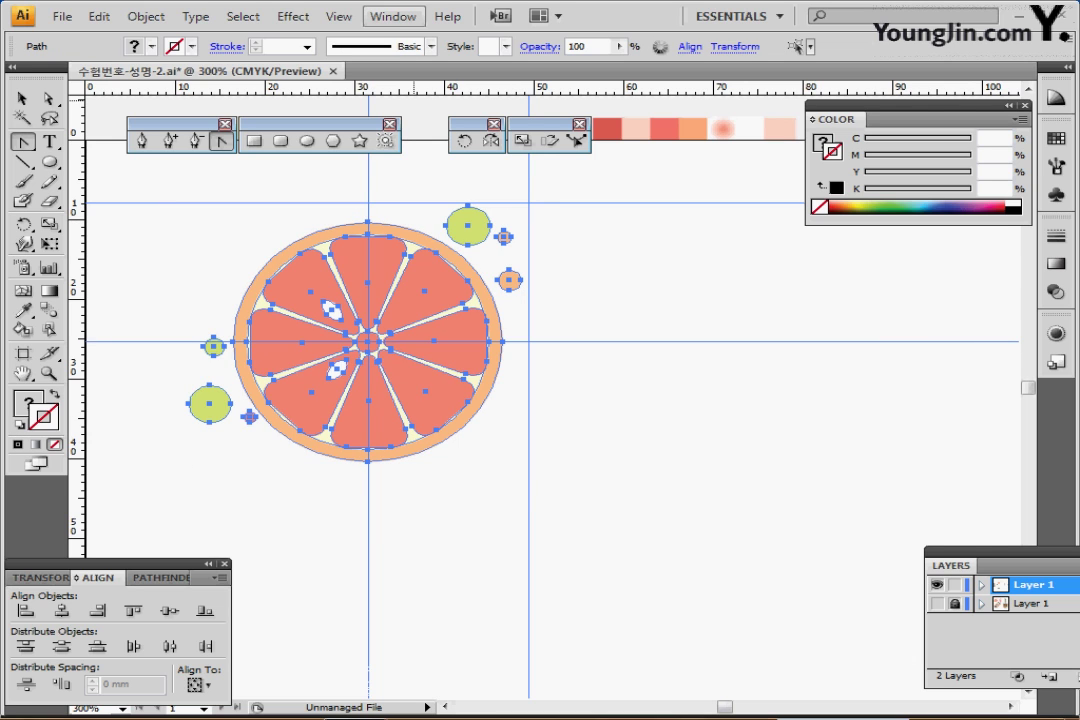
{"action": "left_click", "coordinate": [338, 16]}
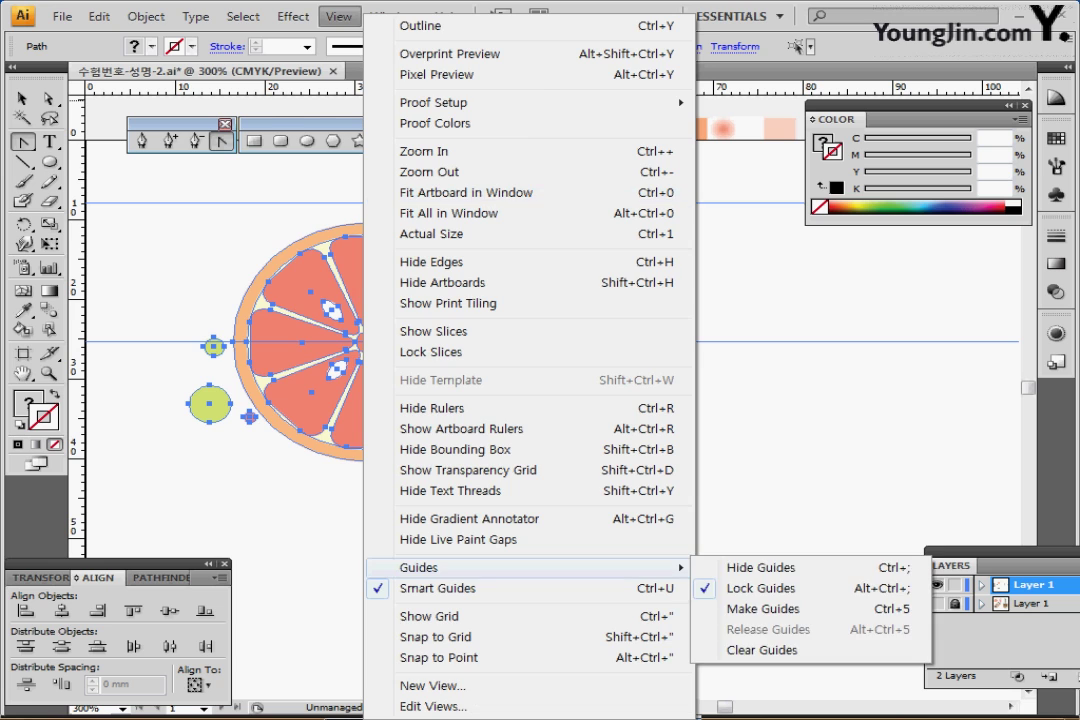
{"action": "key", "text": "Escape"}
{"action": "mouse_move", "coordinate": [98, 16]}
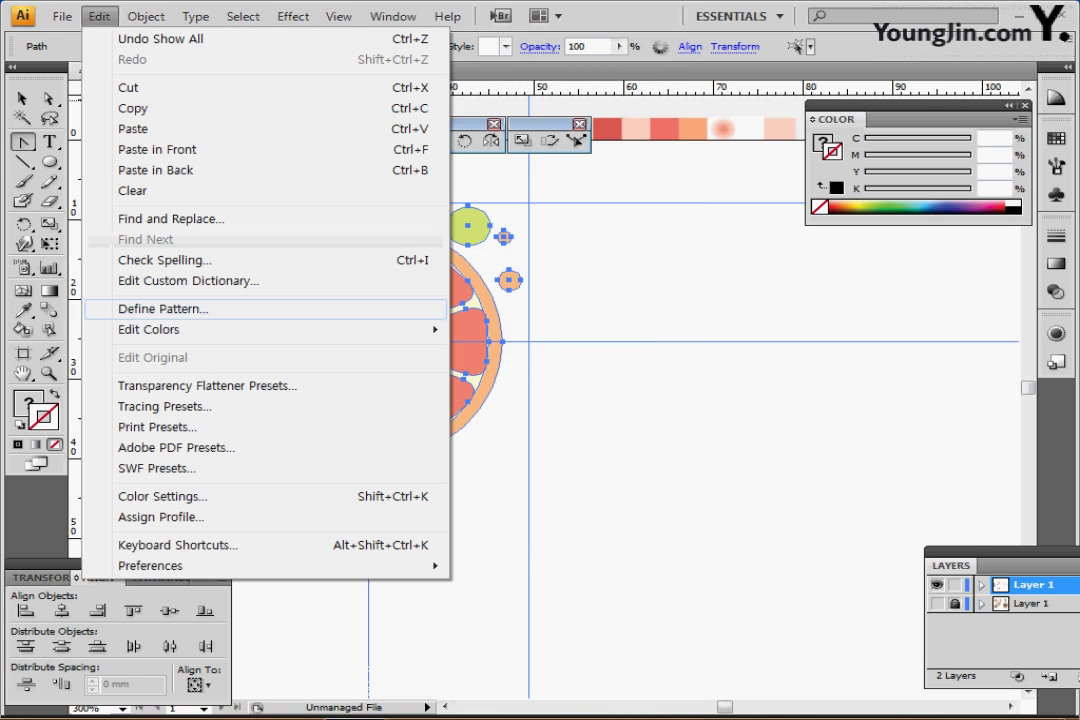
{"action": "left_click", "coordinate": [163, 308]}
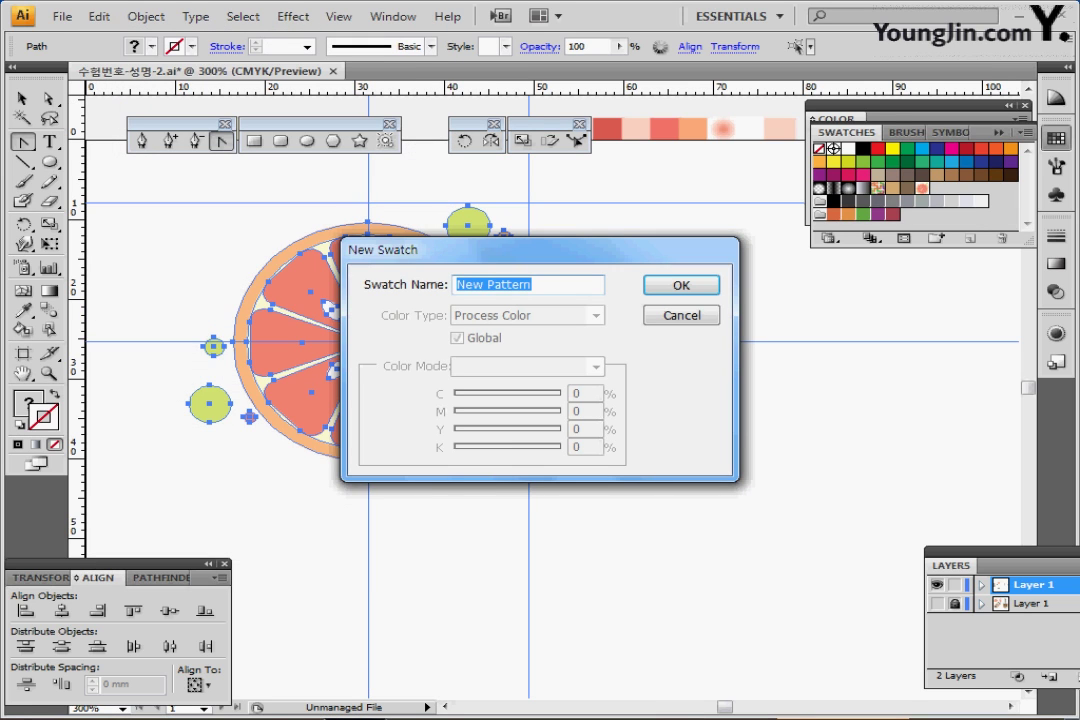
{"action": "type", "text": "자"}
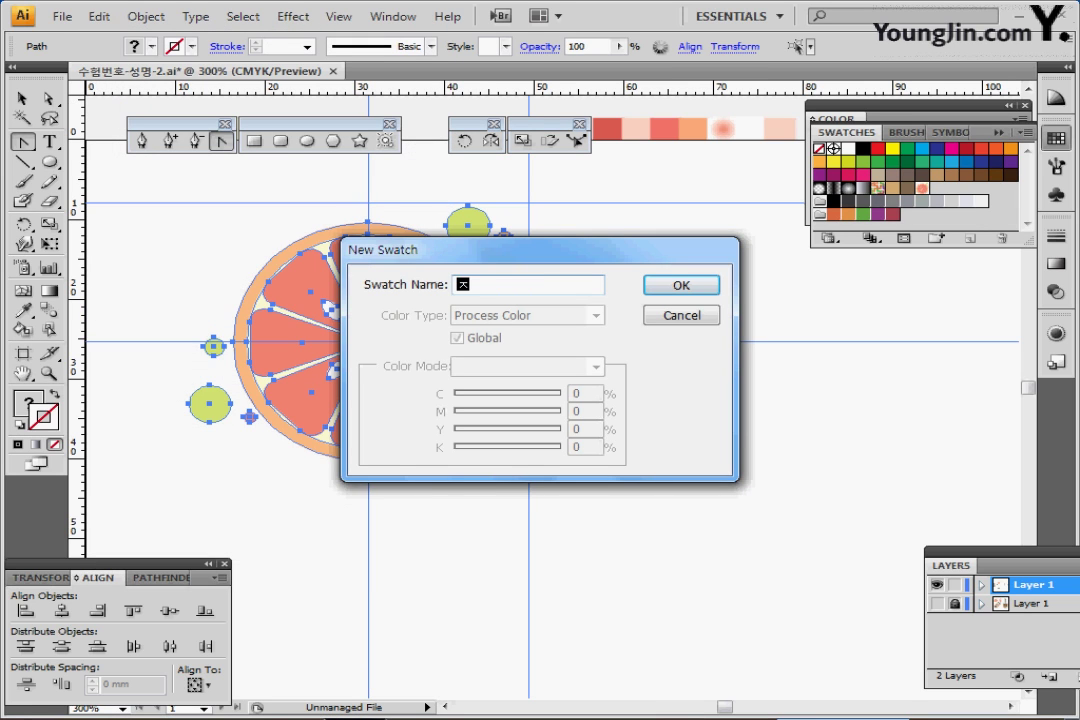
{"action": "type", "text": "몽"}
{"action": "key", "text": "Return"}
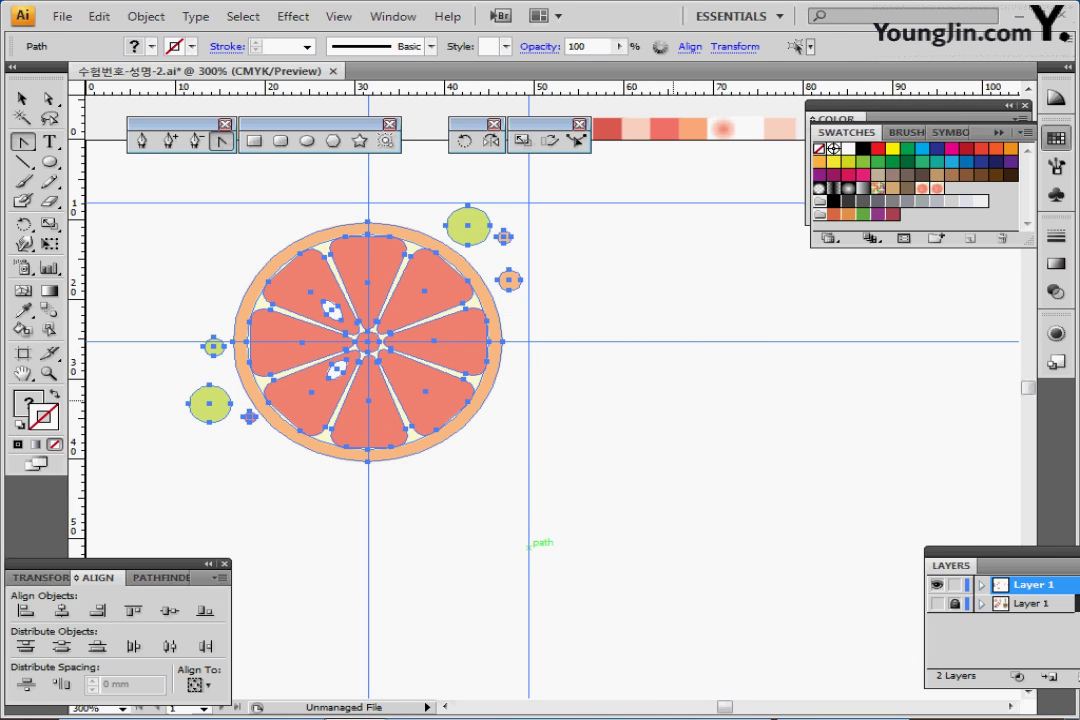
- Show the locked sketch layer with the outline template for the next illustration and choose the Ellipse tool
{"action": "left_click_drag", "start_coordinate": [673, 394], "coordinate": [460, 392]}
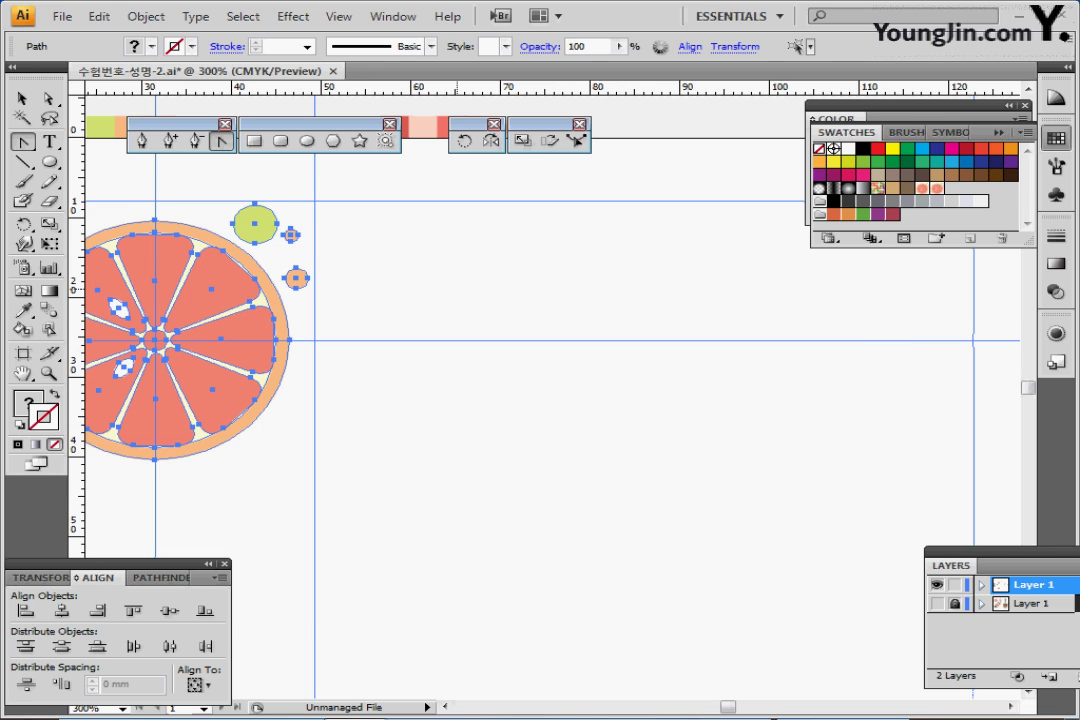
{"action": "left_click_drag", "start_coordinate": [406, 182], "coordinate": [368, 182]}
{"action": "left_click", "coordinate": [307, 140]}
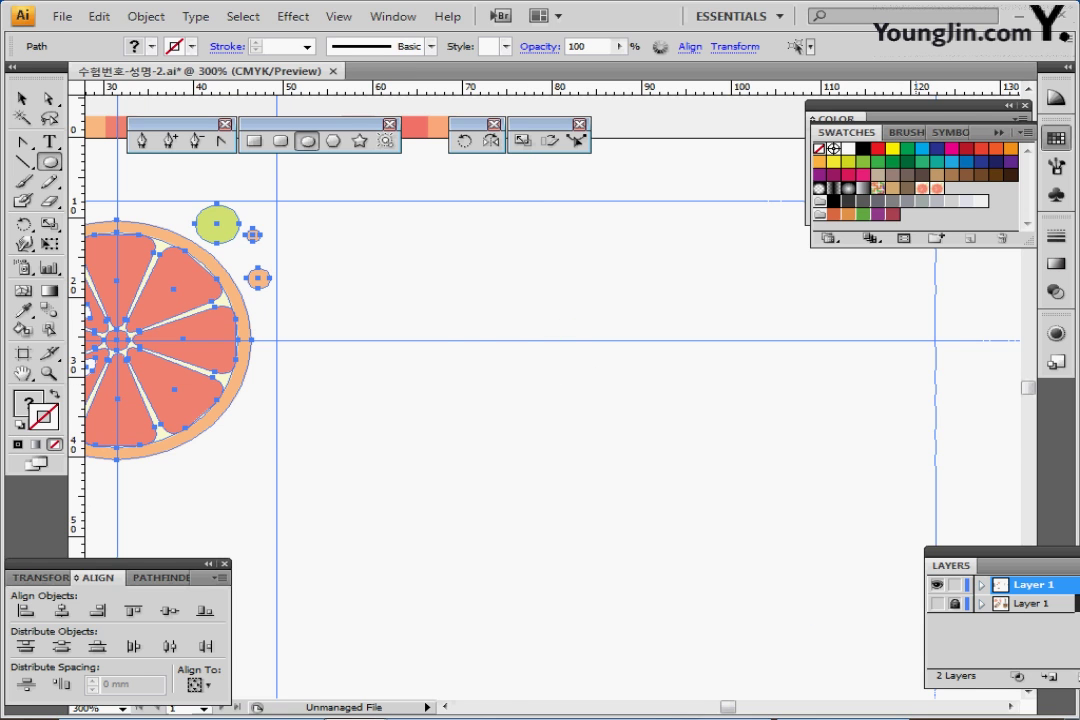
{"action": "left_click", "coordinate": [937, 603]}
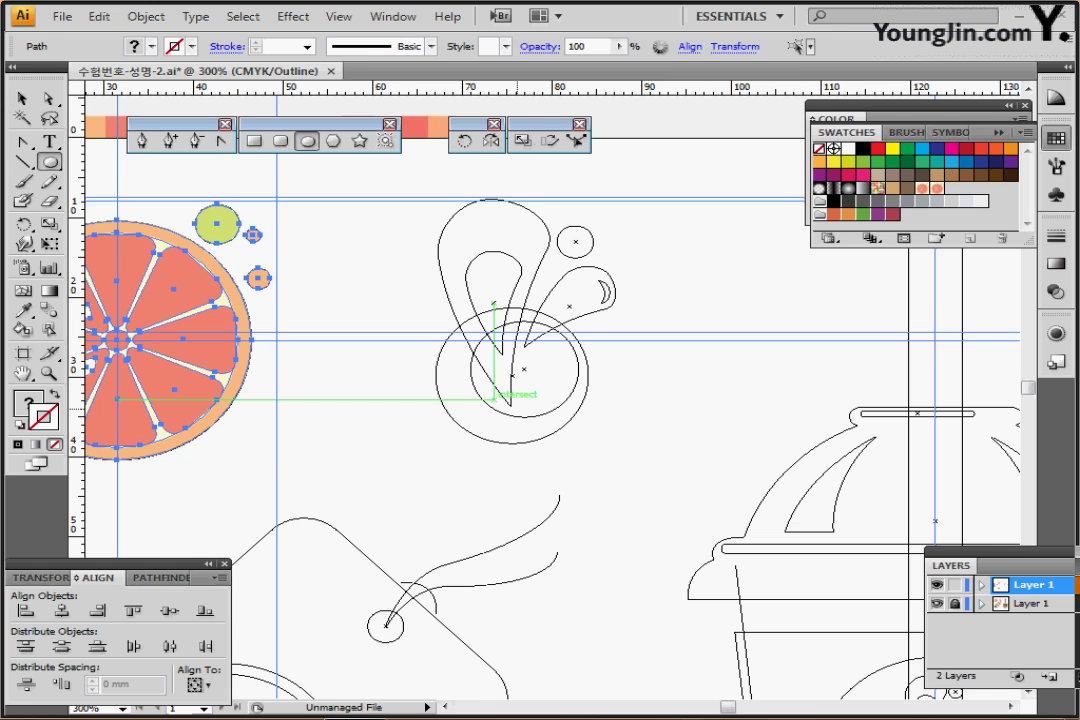
- Draw a circle from its centre over the sketch's large lower circle, filled with the dark red of the sample colours
{"action": "left_click_drag", "start_coordinate": [565, 443], "coordinate": [495, 404]}
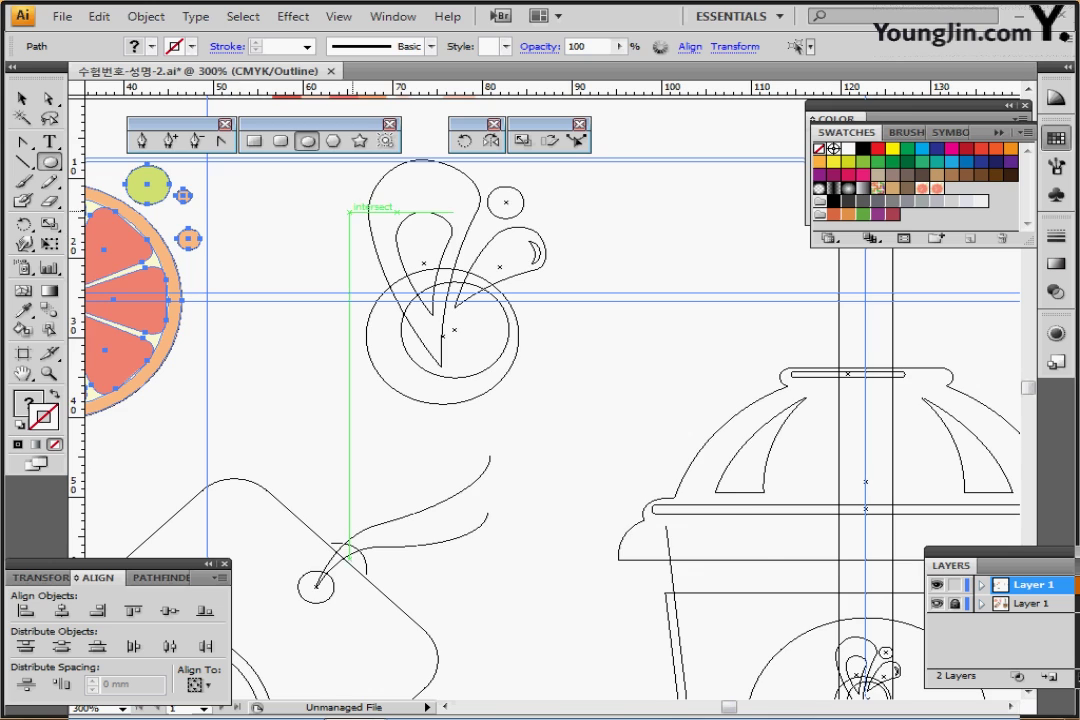
{"action": "left_click_drag", "start_coordinate": [349, 216], "coordinate": [353, 300]}
{"action": "left_click", "coordinate": [275, 200]}
{"action": "left_click", "coordinate": [292, 171]}
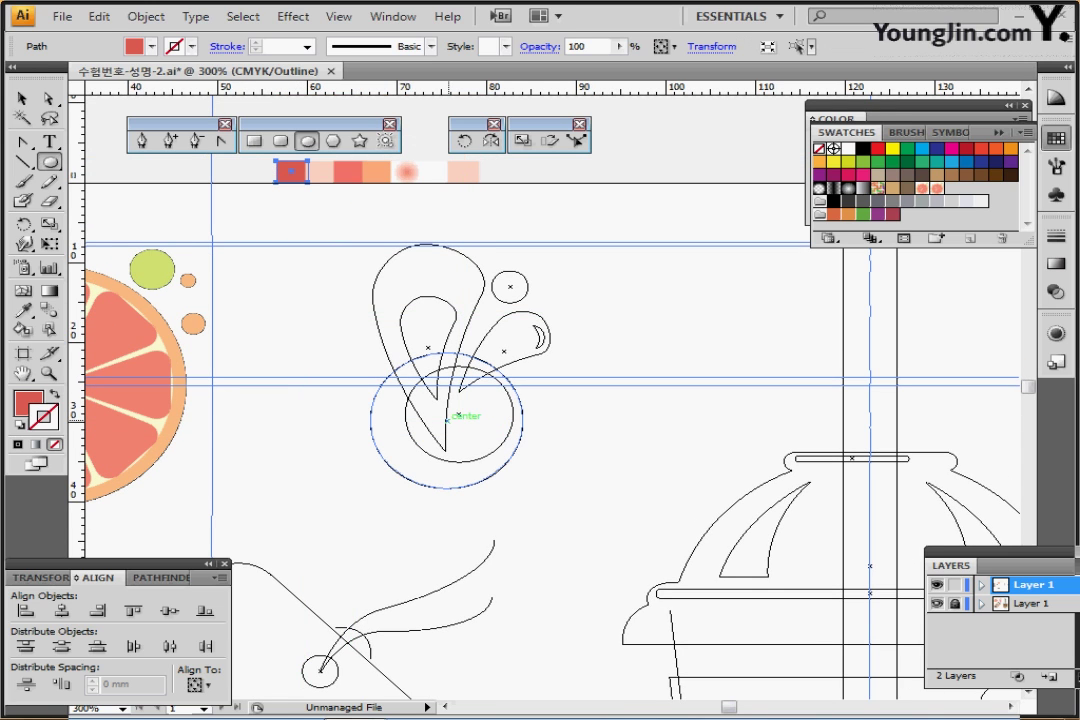
{"action": "left_click_drag", "start_coordinate": [447, 418], "coordinate": [523, 478]}
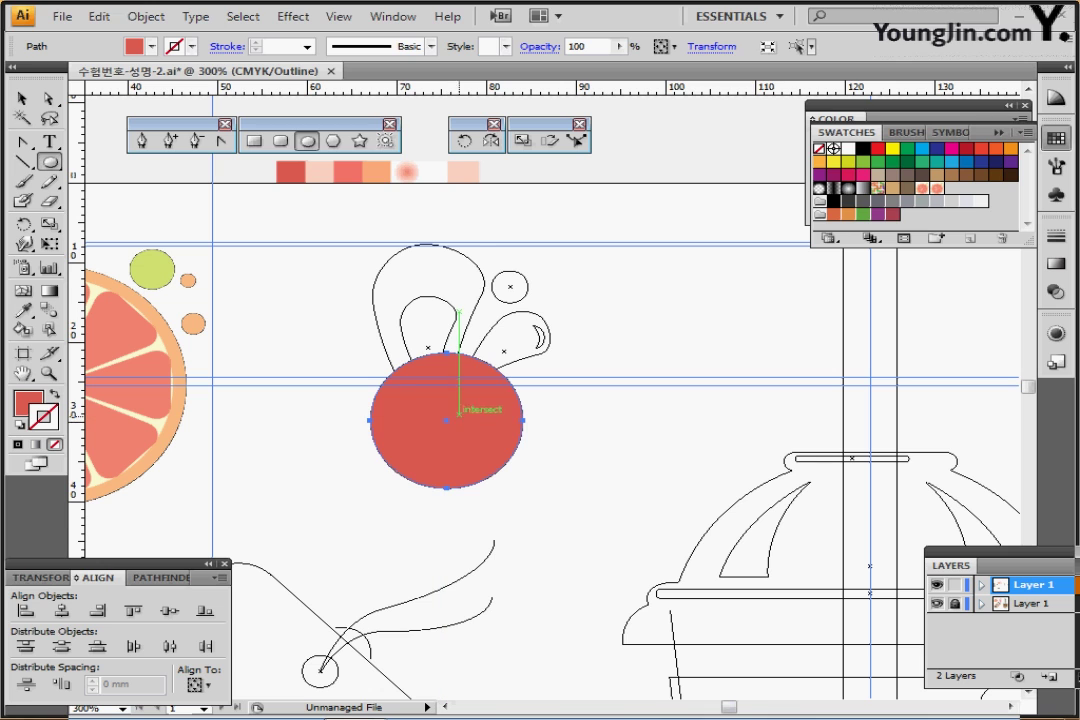
- Draw a smaller circle over the sketch's inner circle and fill it with the light pink sample colour
{"action": "left_click_drag", "start_coordinate": [447, 419], "coordinate": [512, 455]}
{"action": "key", "text": "ctrl+y"}
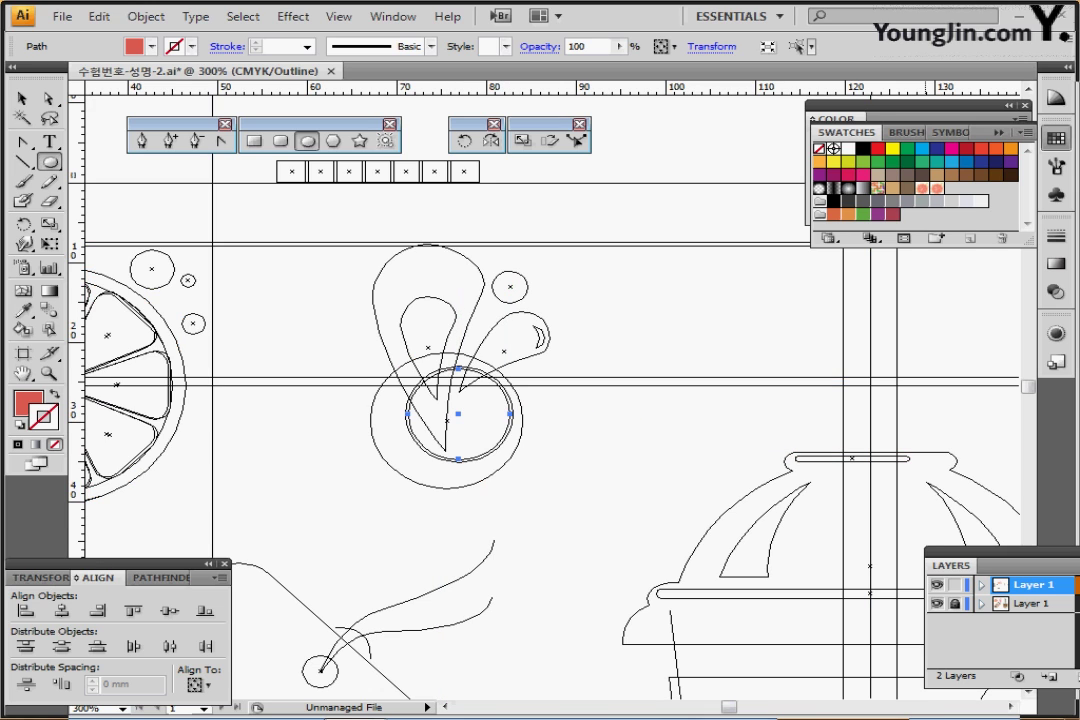
{"action": "key", "text": "ctrl+shift+a"}
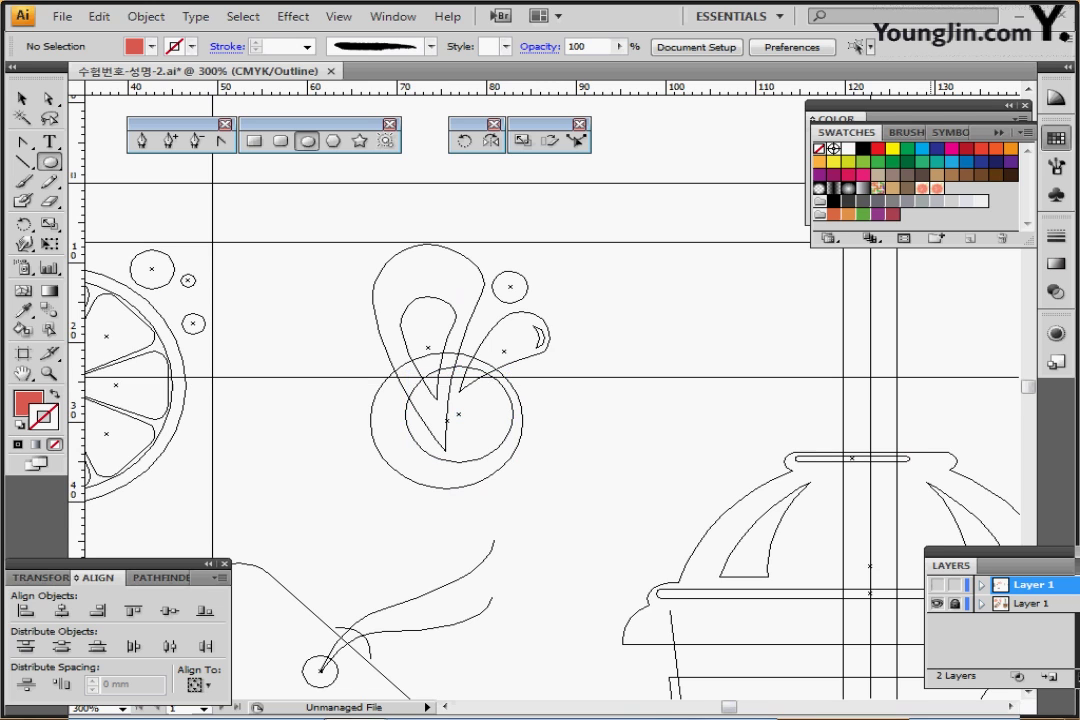
{"action": "key", "text": "ctrl+y"}
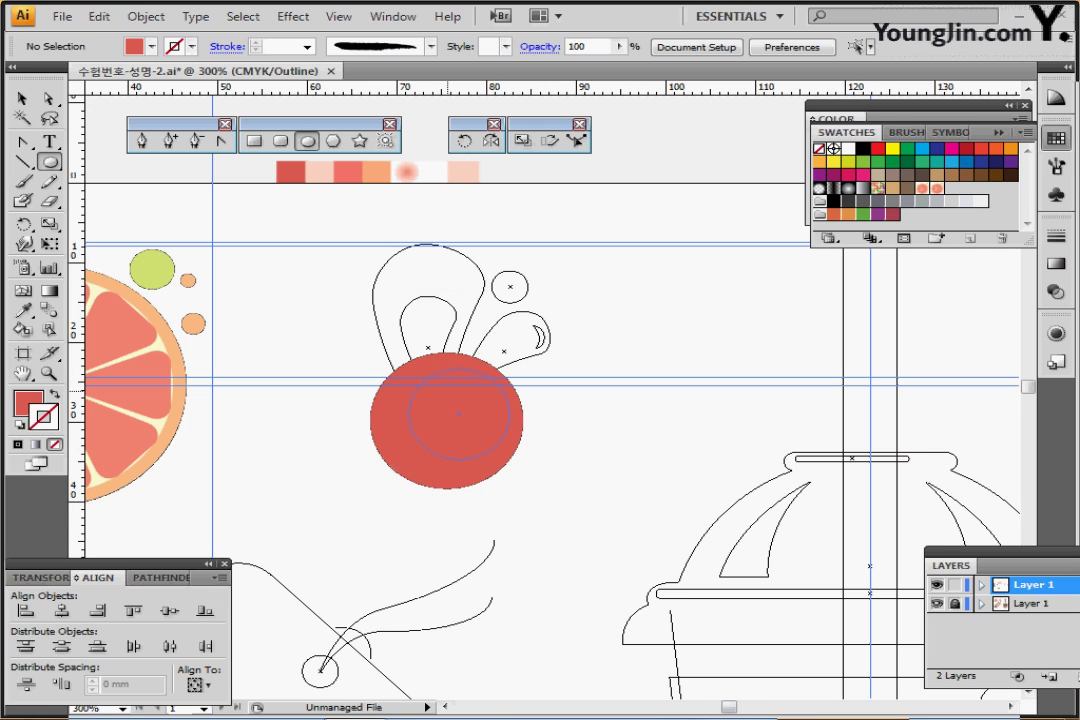
{"action": "left_click", "coordinate": [447, 391], "text": "ctrl"}
{"action": "left_click", "coordinate": [321, 178]}
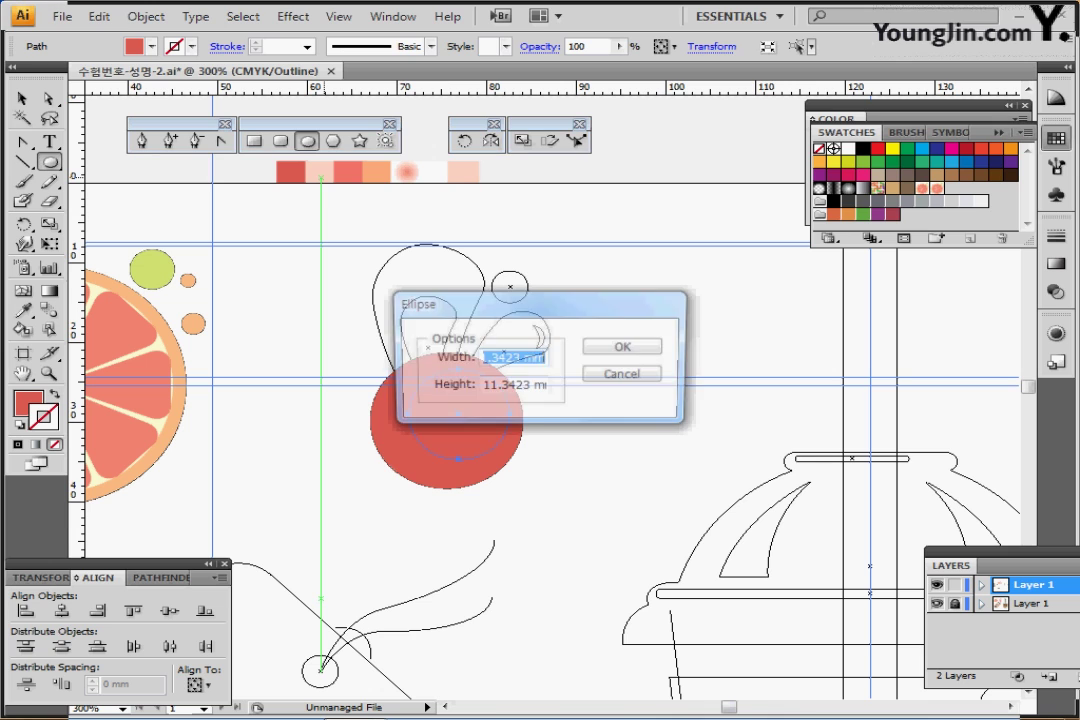
{"action": "key", "text": "Escape"}
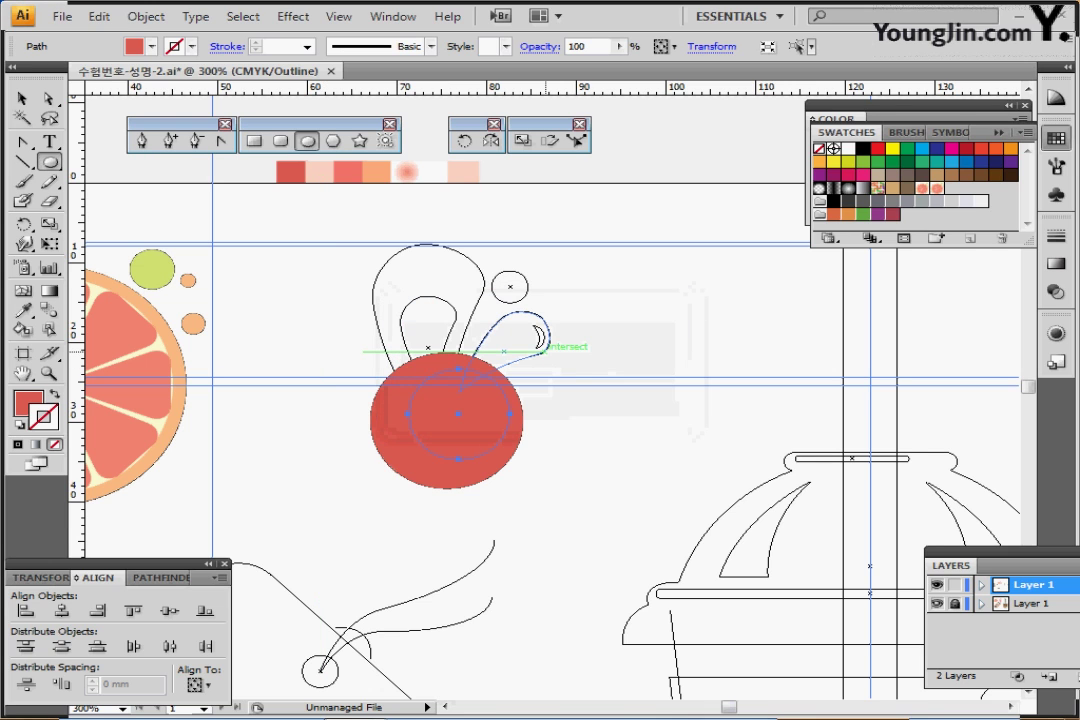
{"action": "key", "text": "i"}
{"action": "left_click", "coordinate": [319, 172]}
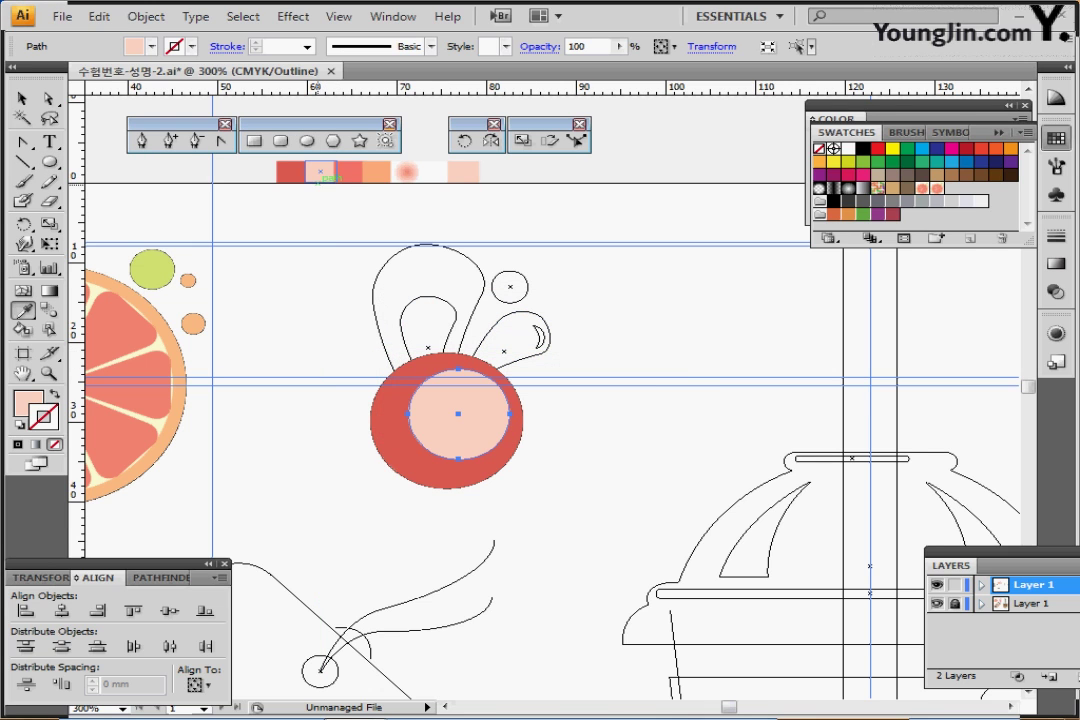
{"action": "left_click", "coordinate": [335, 315], "text": "ctrl"}
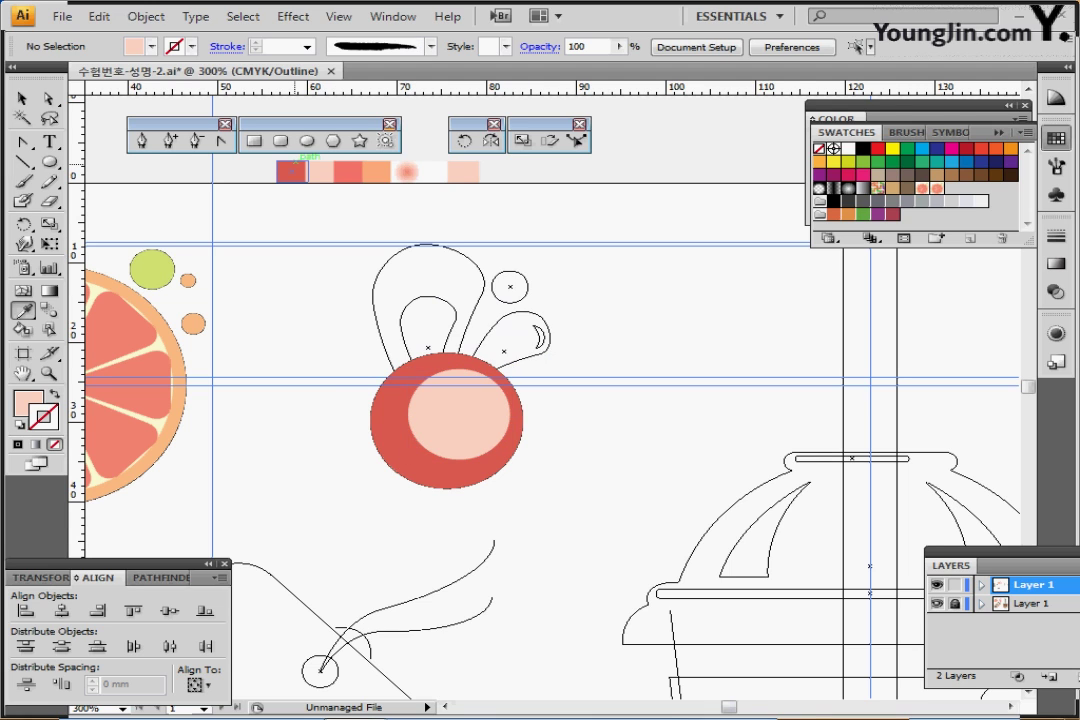
- Draw a circle over the head of the sketch's tall upper drop and fill it with the coral sample colour
{"action": "left_click", "coordinate": [307, 141]}
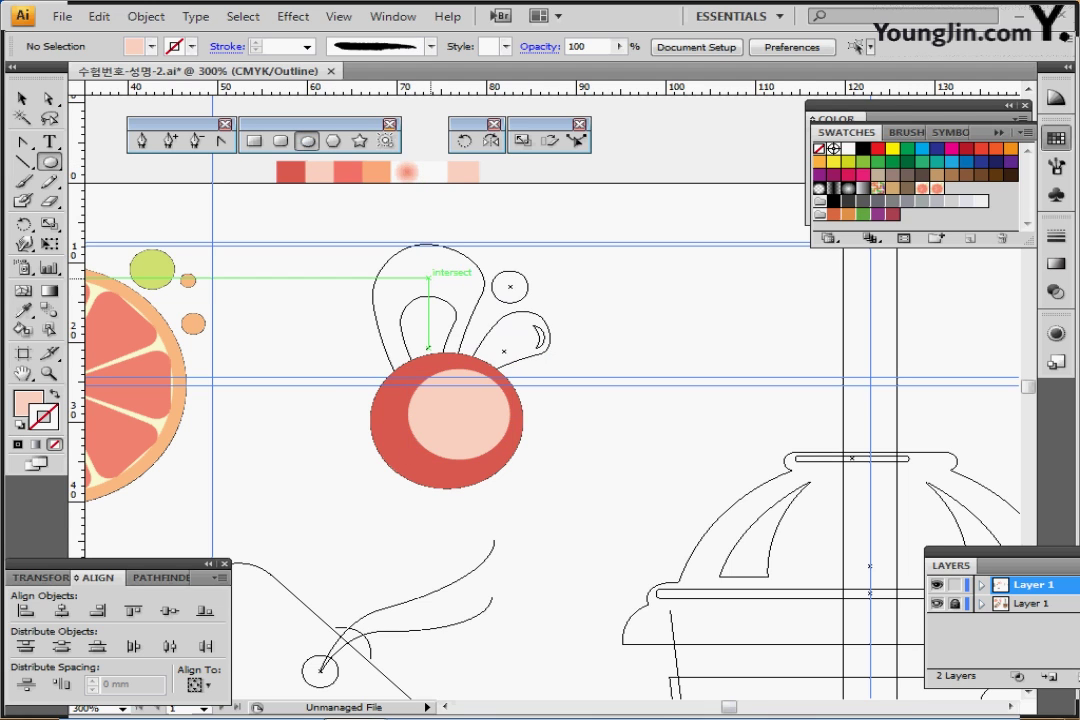
{"action": "left_click_drag", "start_coordinate": [428, 287], "coordinate": [479, 331]}
{"action": "key", "text": "i"}
{"action": "left_click", "coordinate": [349, 172]}
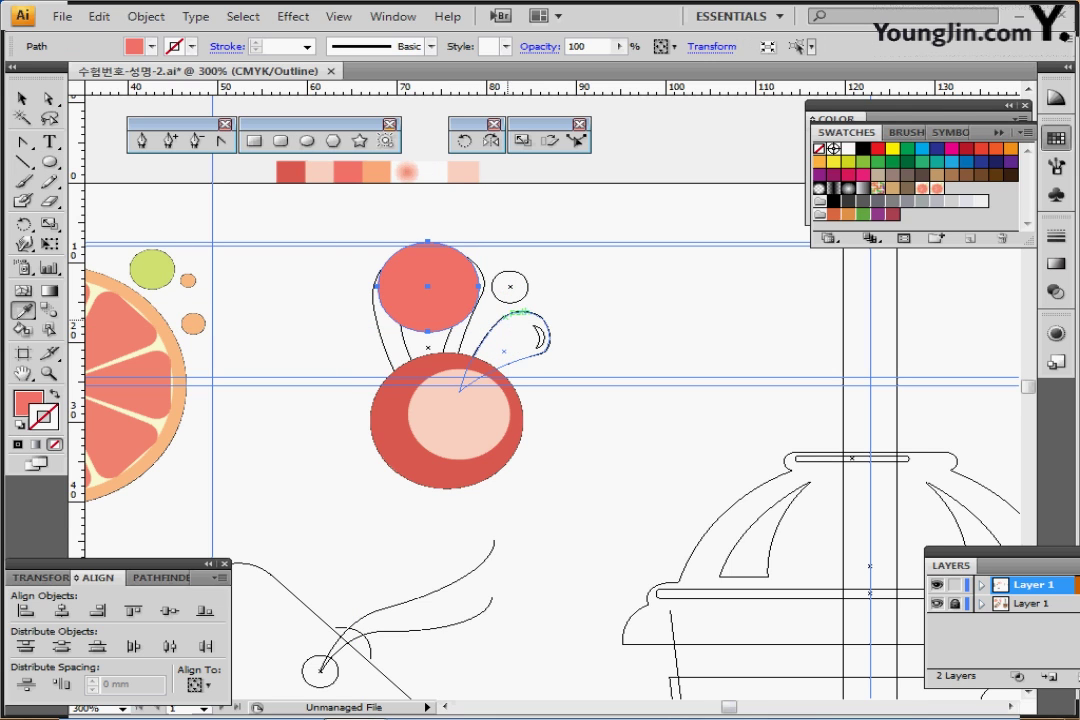
- Draw a small circle over the sketch's dot beside the coral circle and fill it with the inner circle's light pink
{"action": "key", "text": "l"}
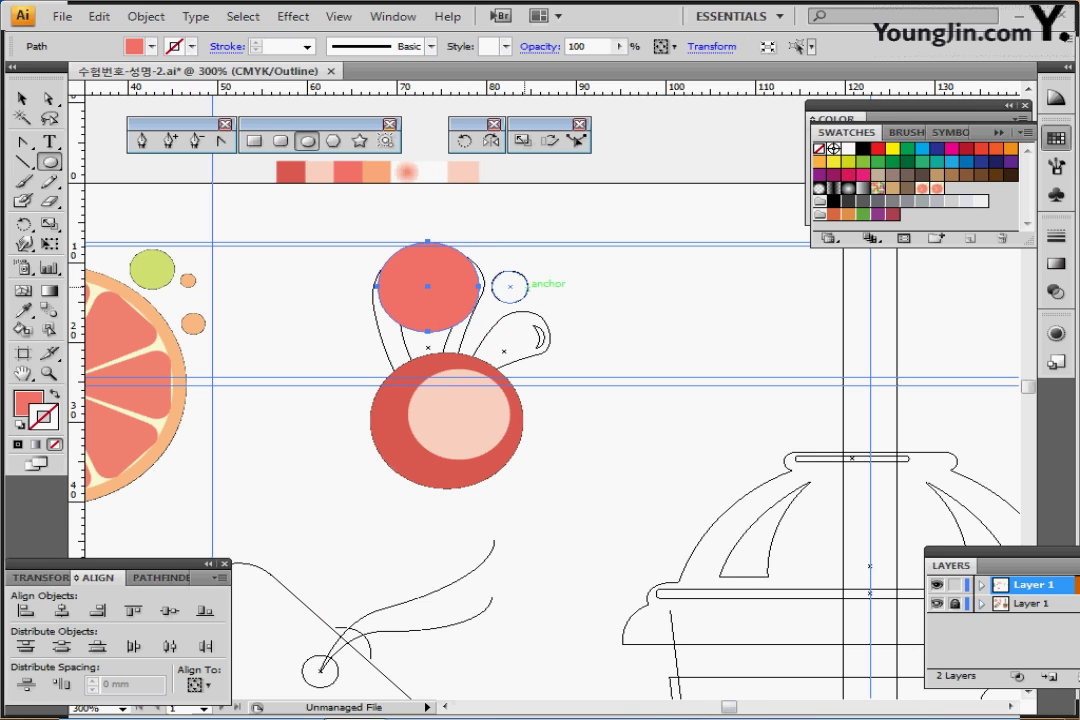
{"action": "left_click_drag", "start_coordinate": [510, 287], "coordinate": [528, 303]}
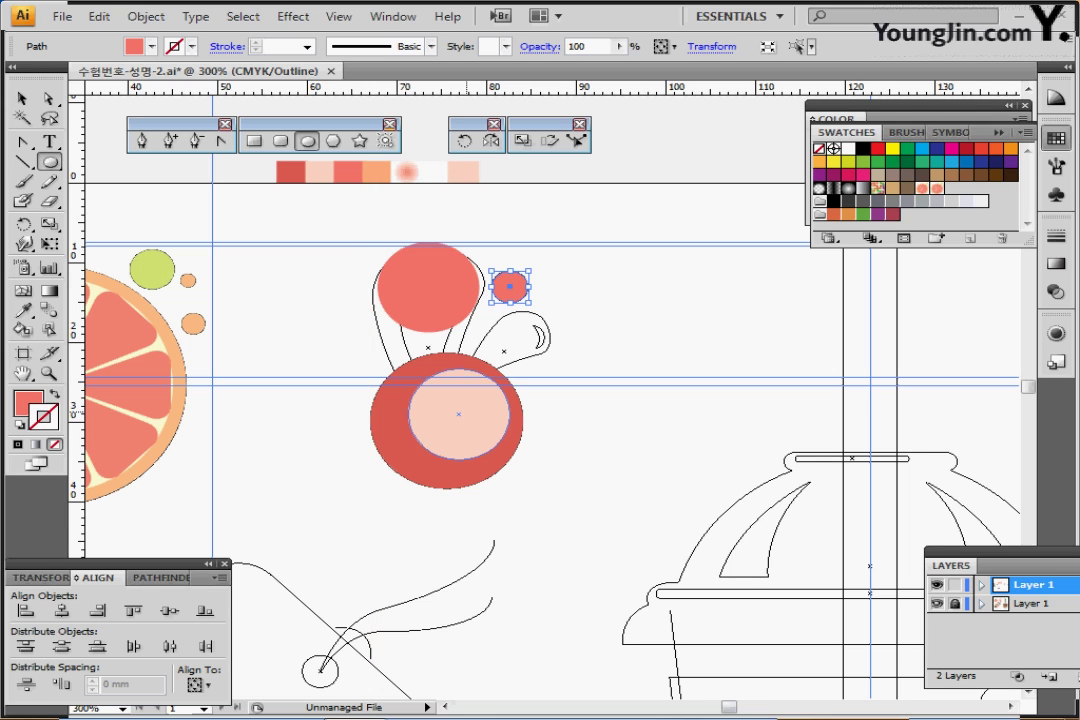
{"action": "key", "text": "i"}
{"action": "left_click", "coordinate": [458, 413]}
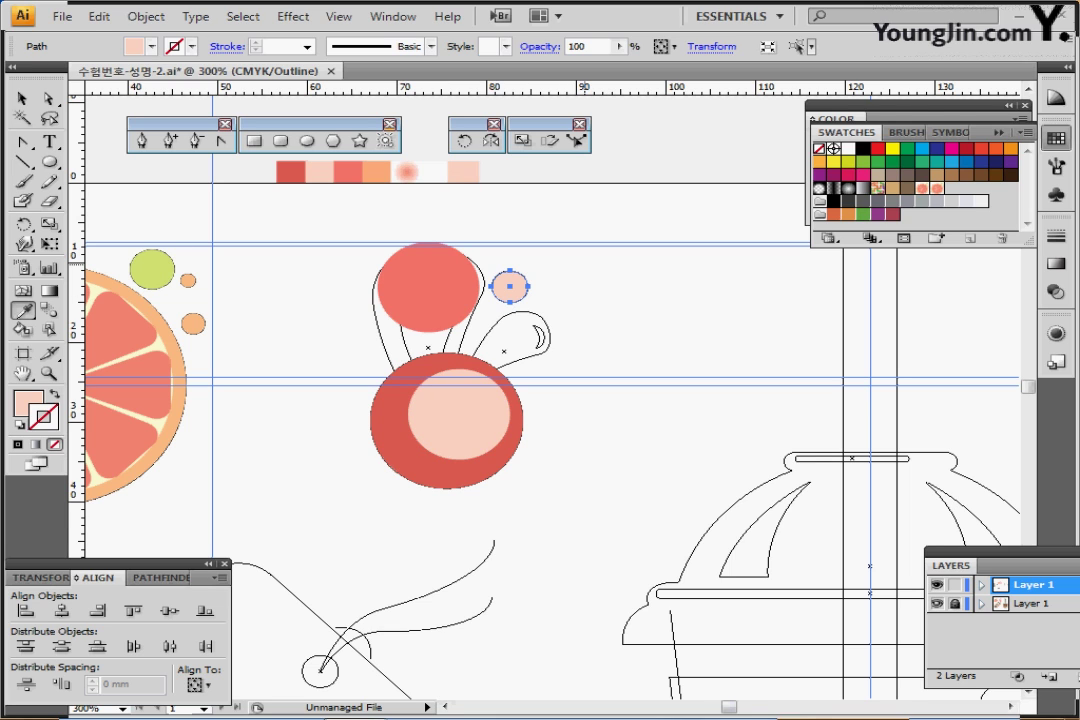
{"action": "key", "text": "ctrl"}
{"action": "key", "text": "i"}
- Hide the locked sketch layer and clear the selection so only the coloured shapes remain in view
{"action": "left_click", "coordinate": [937, 603]}
{"action": "left_click", "coordinate": [616, 371], "text": "ctrl"}
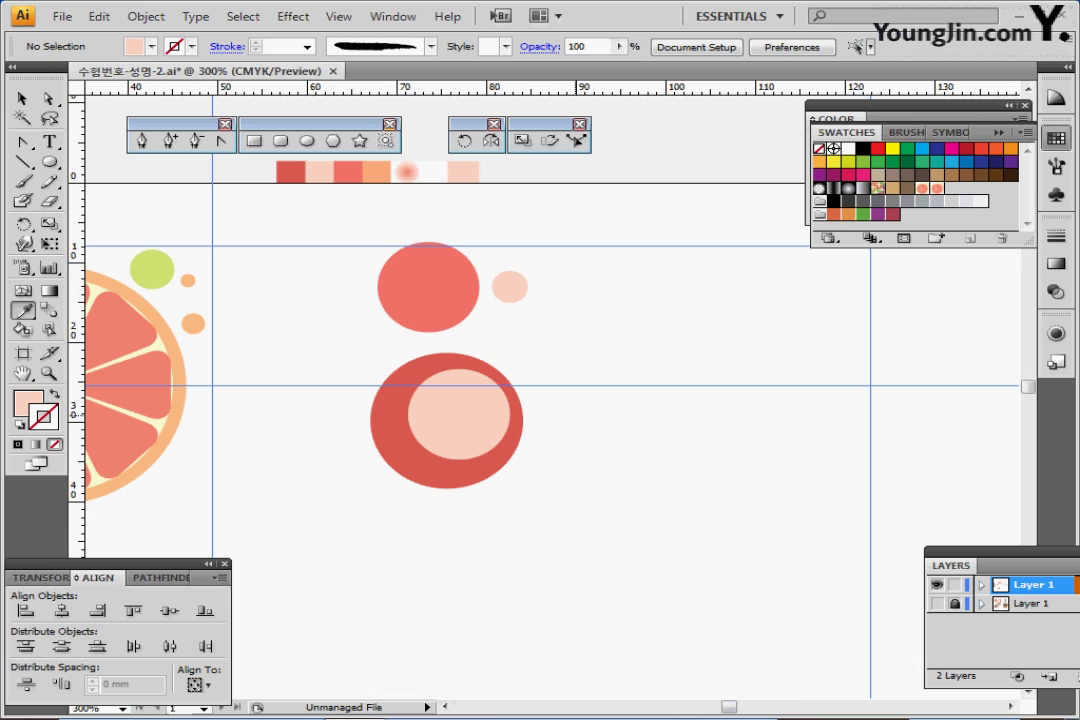
{"action": "left_click_drag", "start_coordinate": [559, 400], "coordinate": [533, 391]}
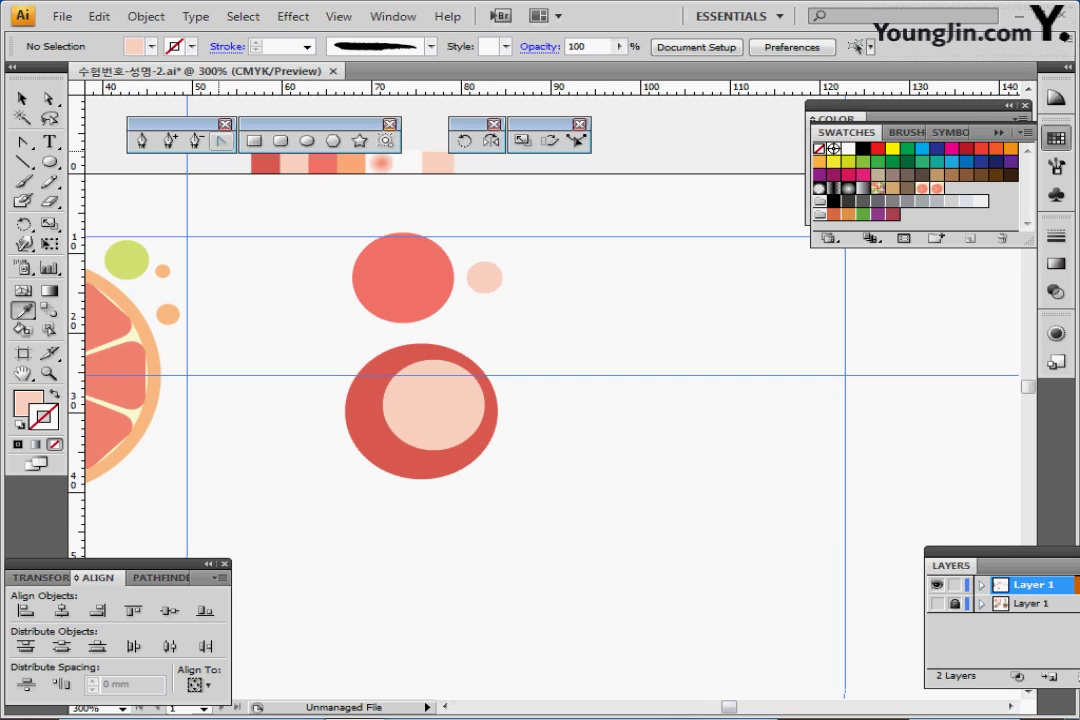
- Convert the coral circle's lowest anchor to a corner point and pull it down into the light pink circle to form a drop
{"action": "left_click", "coordinate": [221, 140]}
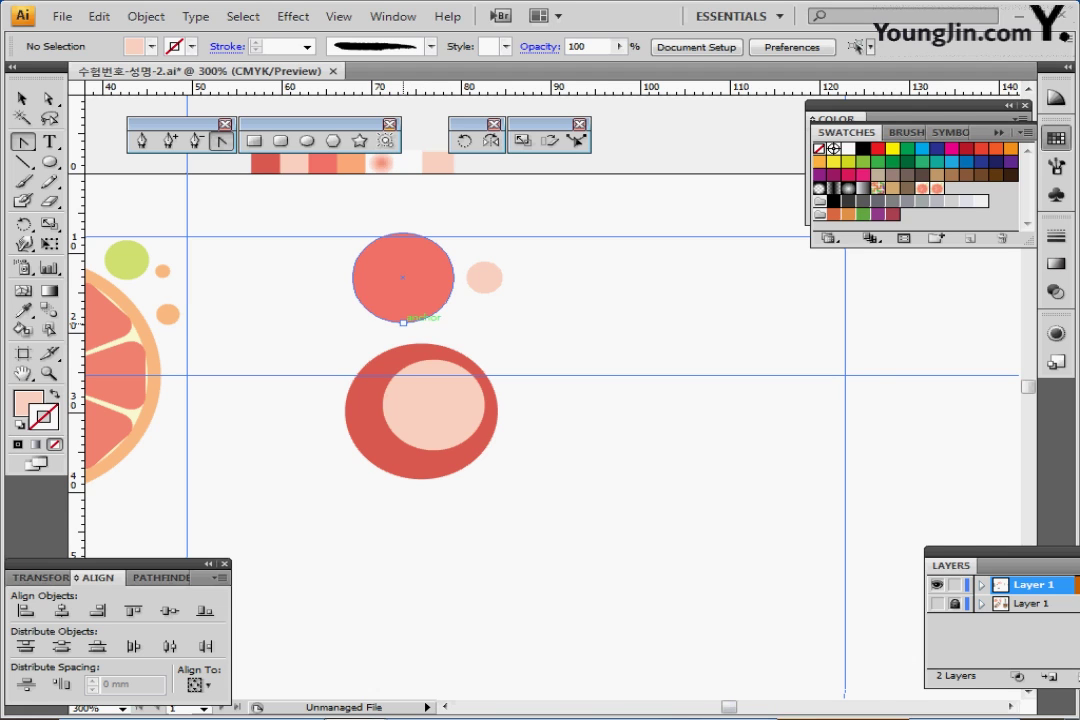
{"action": "left_click", "coordinate": [403, 322]}
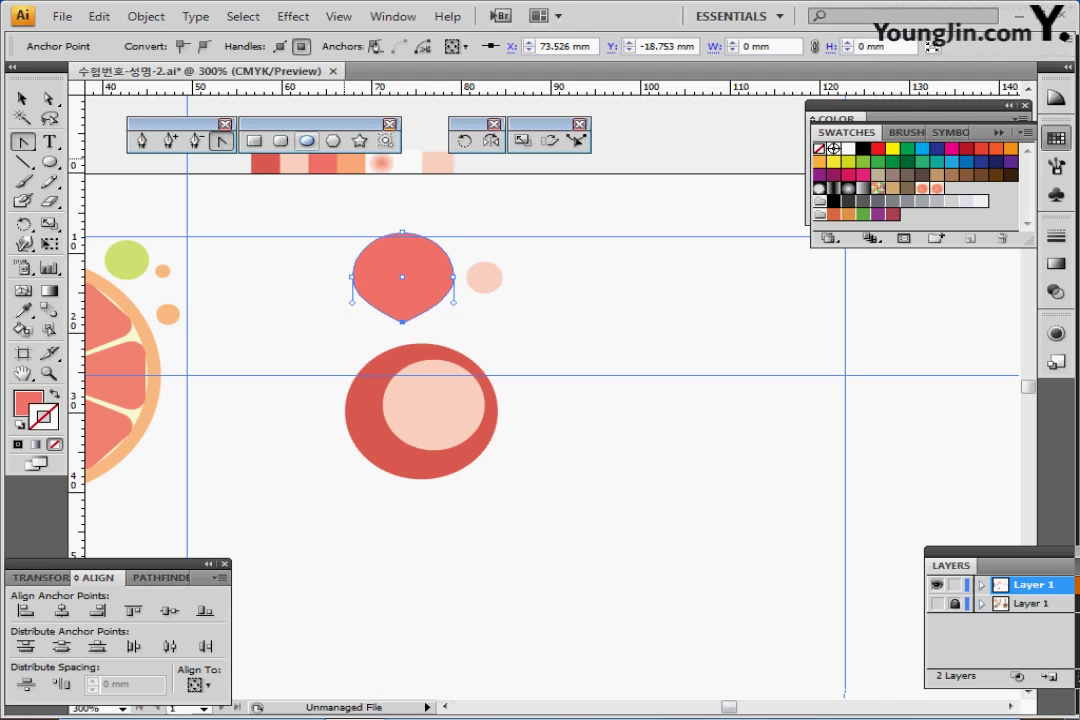
{"action": "left_click", "coordinate": [48, 98]}
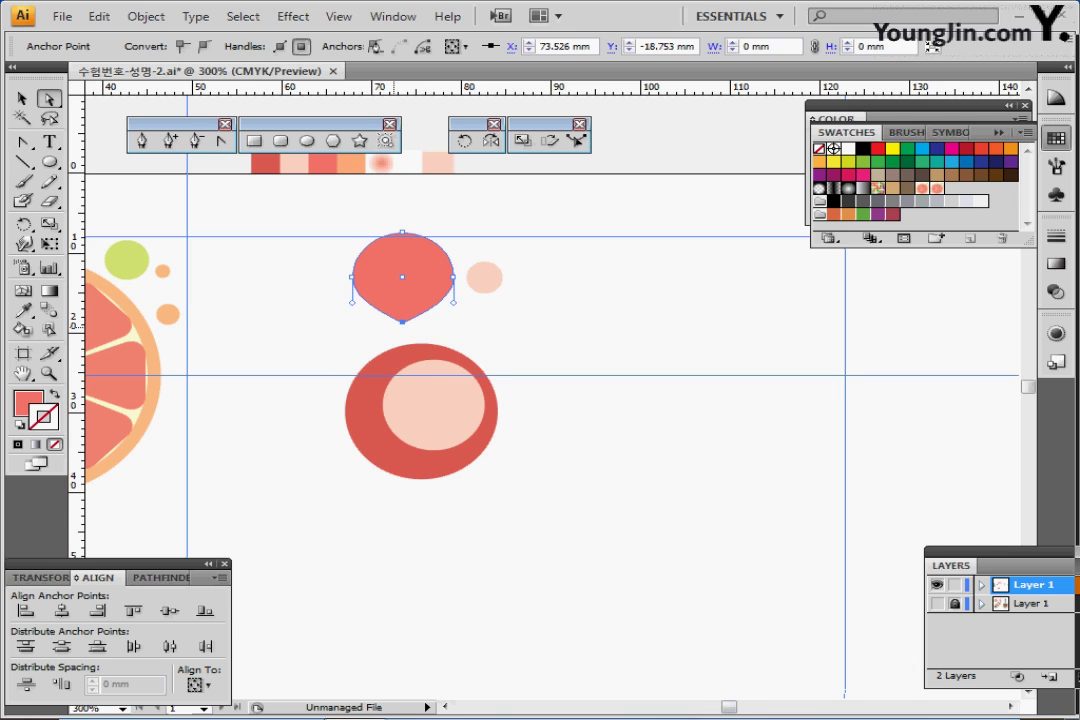
{"action": "left_click_drag", "start_coordinate": [403, 322], "coordinate": [425, 436]}
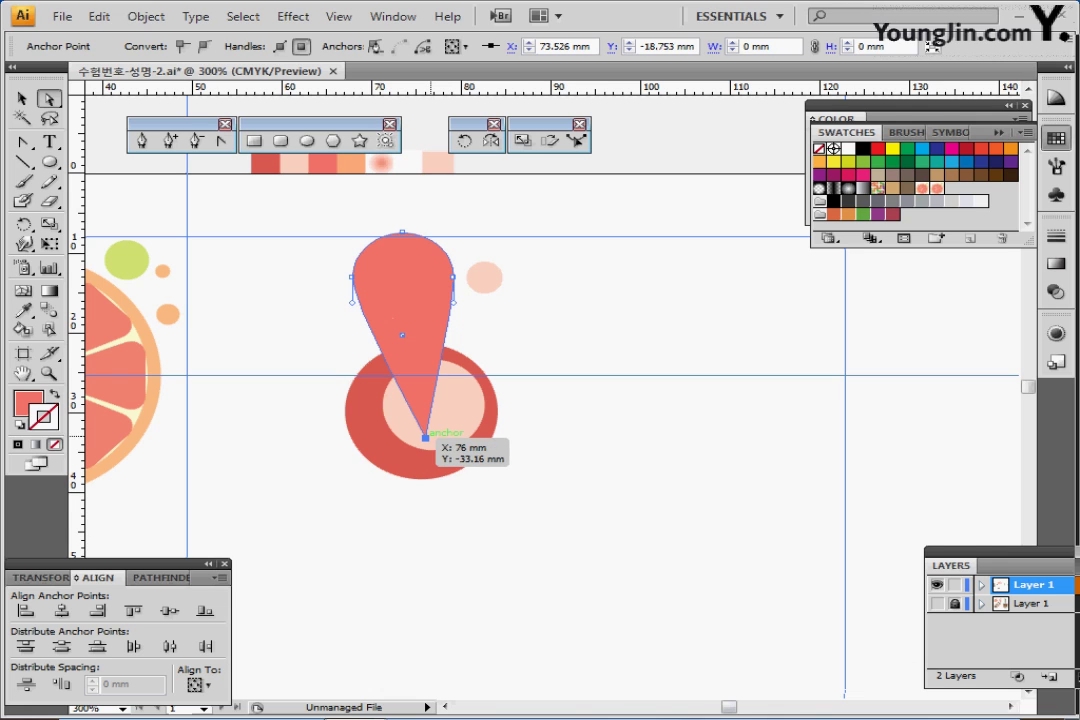
- Curve the coral drop's sides with their direction handles and nudge its left anchor slightly down and outward
{"action": "left_click_drag", "start_coordinate": [352, 299], "coordinate": [358, 340]}
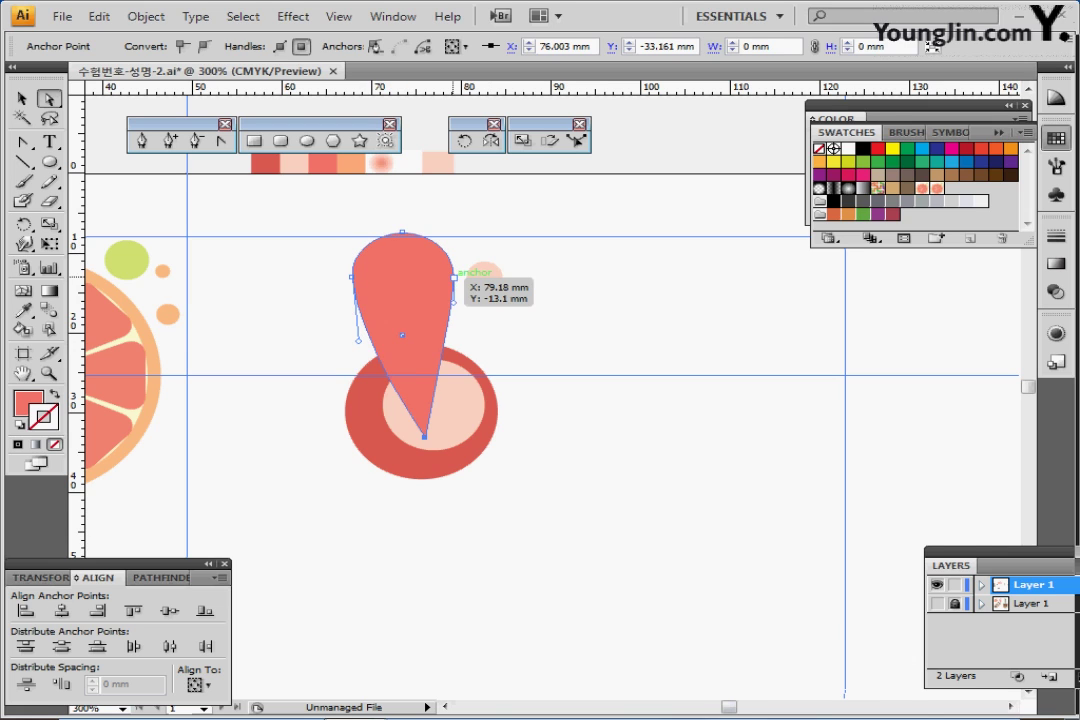
{"action": "left_click_drag", "start_coordinate": [453, 302], "coordinate": [422, 344]}
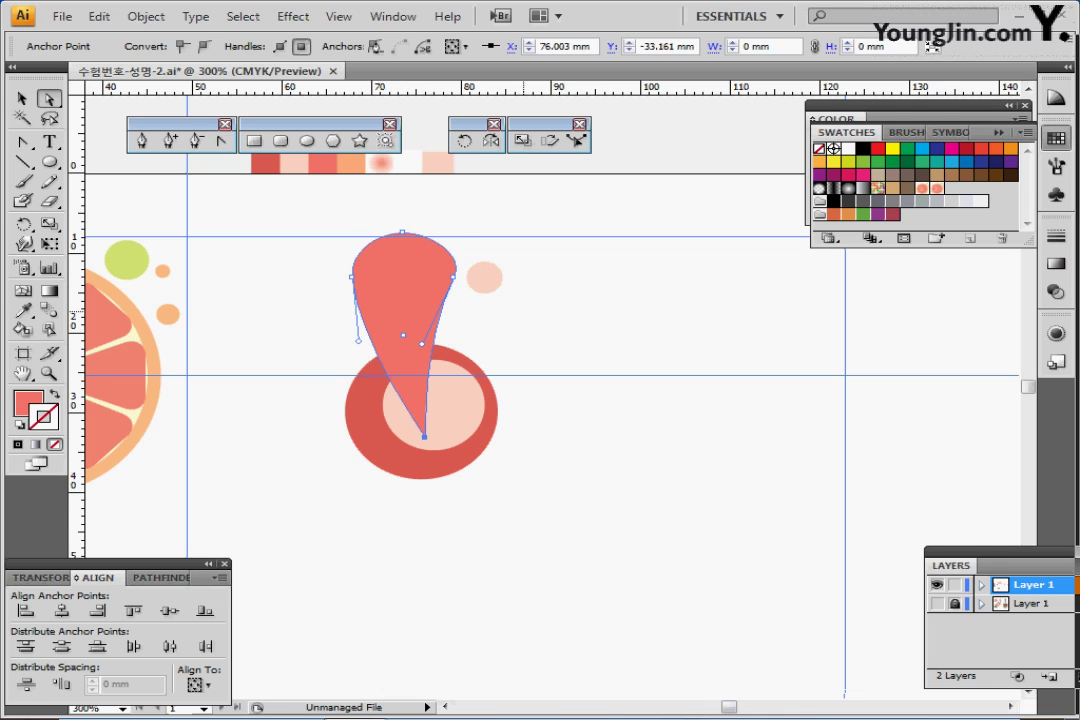
{"action": "left_click", "coordinate": [352, 277]}
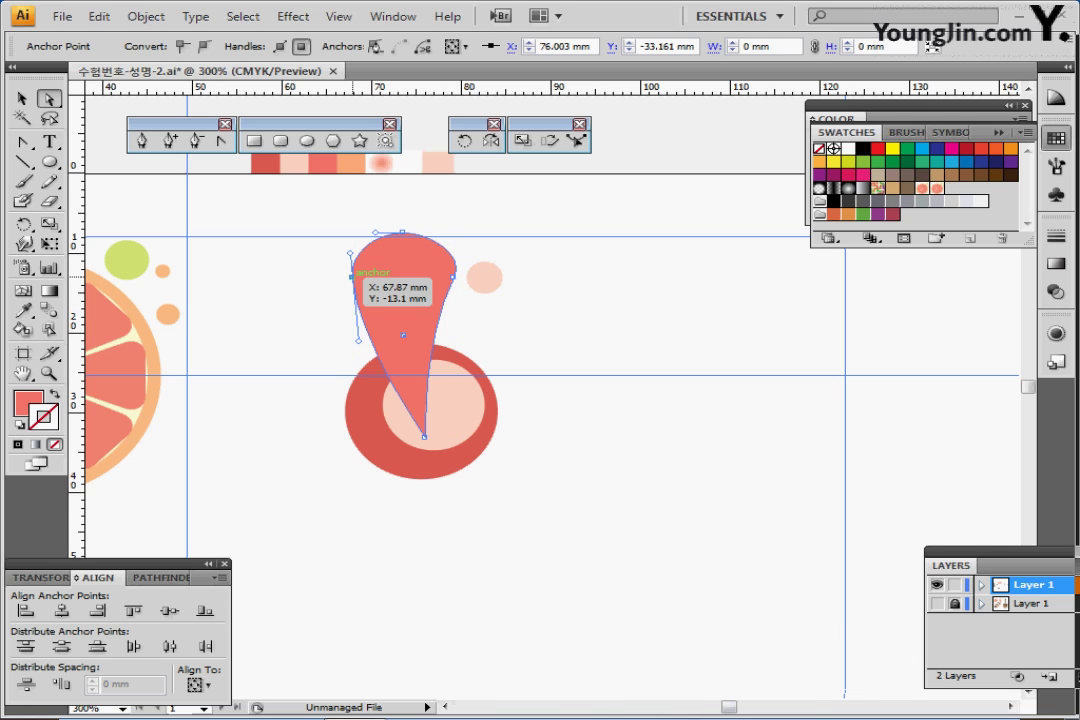
{"action": "mouse_move", "coordinate": [352, 276]}
{"action": "left_mouse_down"}
{"action": "mouse_move", "coordinate": [344, 242]}
{"action": "mouse_move", "coordinate": [351, 281]}
{"action": "left_mouse_up"}
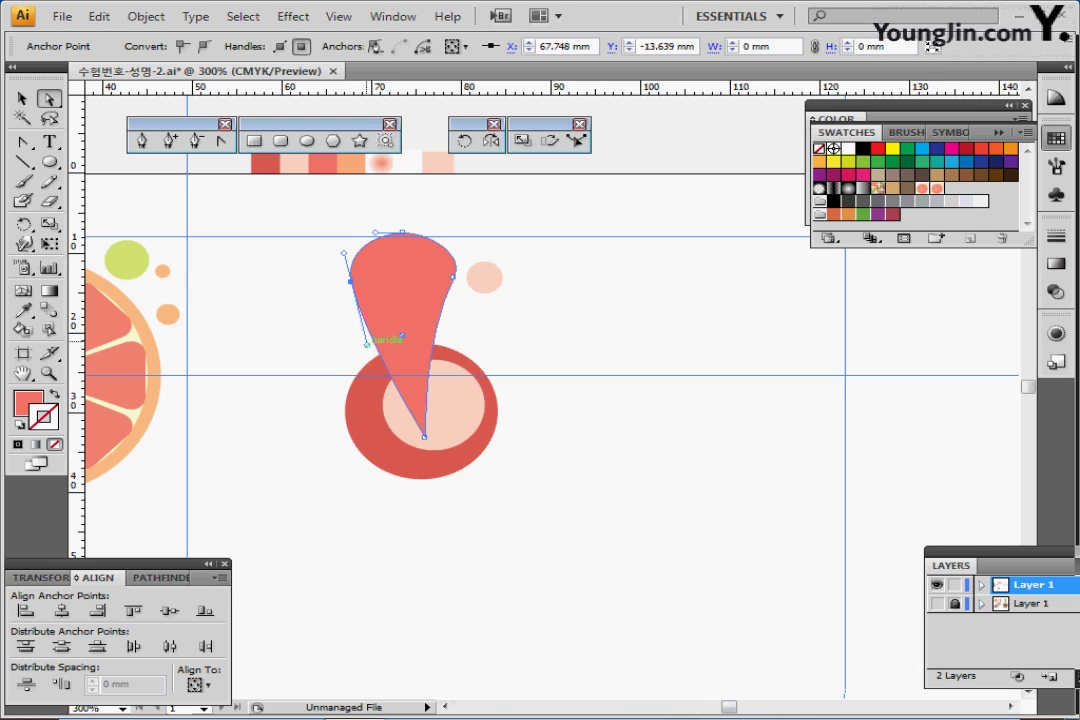
{"action": "left_click_drag", "start_coordinate": [366, 343], "coordinate": [365, 353]}
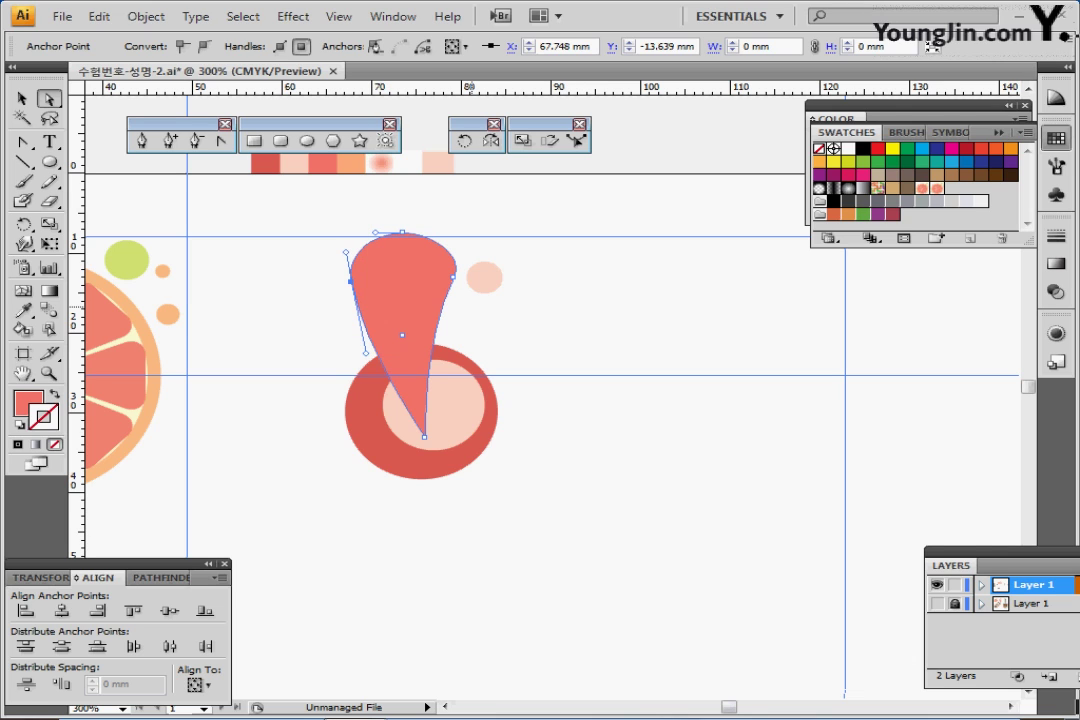
- Make a copy of the coral drop scaled uniformly to 50%
{"action": "left_click", "coordinate": [419, 273]}
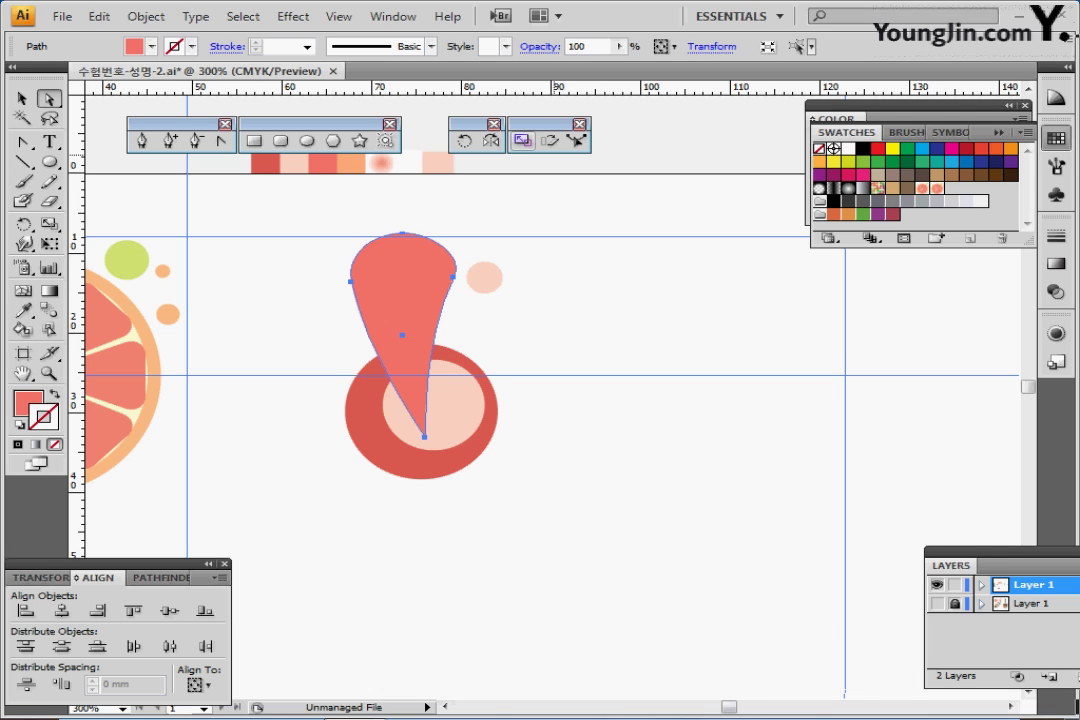
{"action": "double_click", "coordinate": [522, 140]}
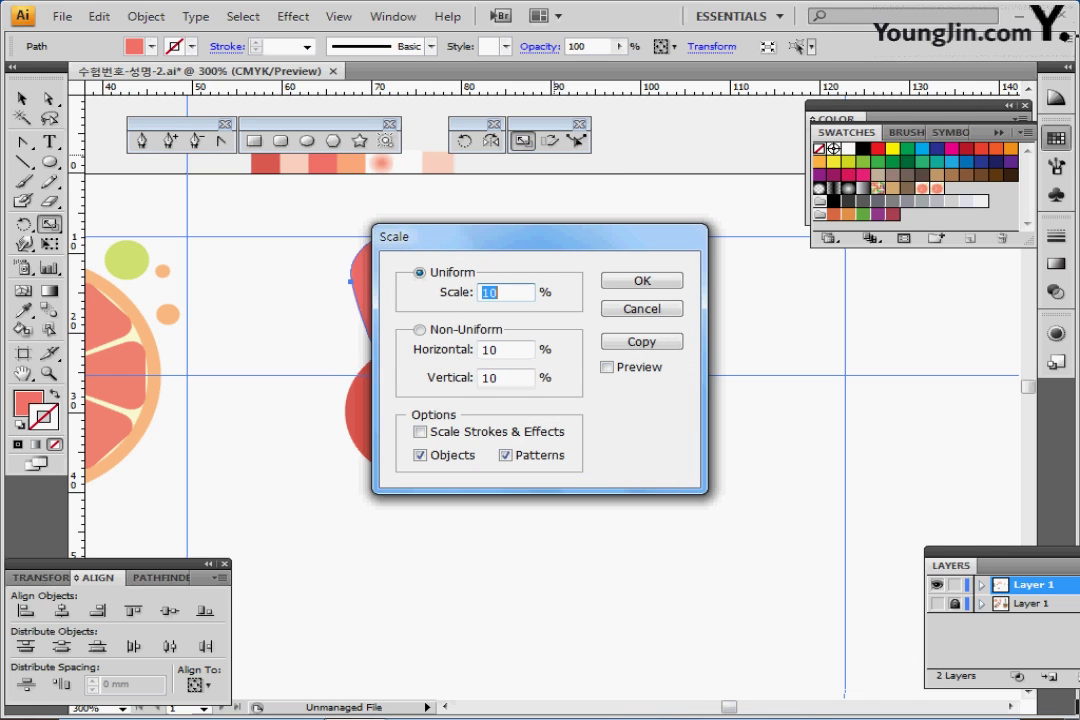
{"action": "type", "text": "50"}
{"action": "left_click", "coordinate": [641, 341]}
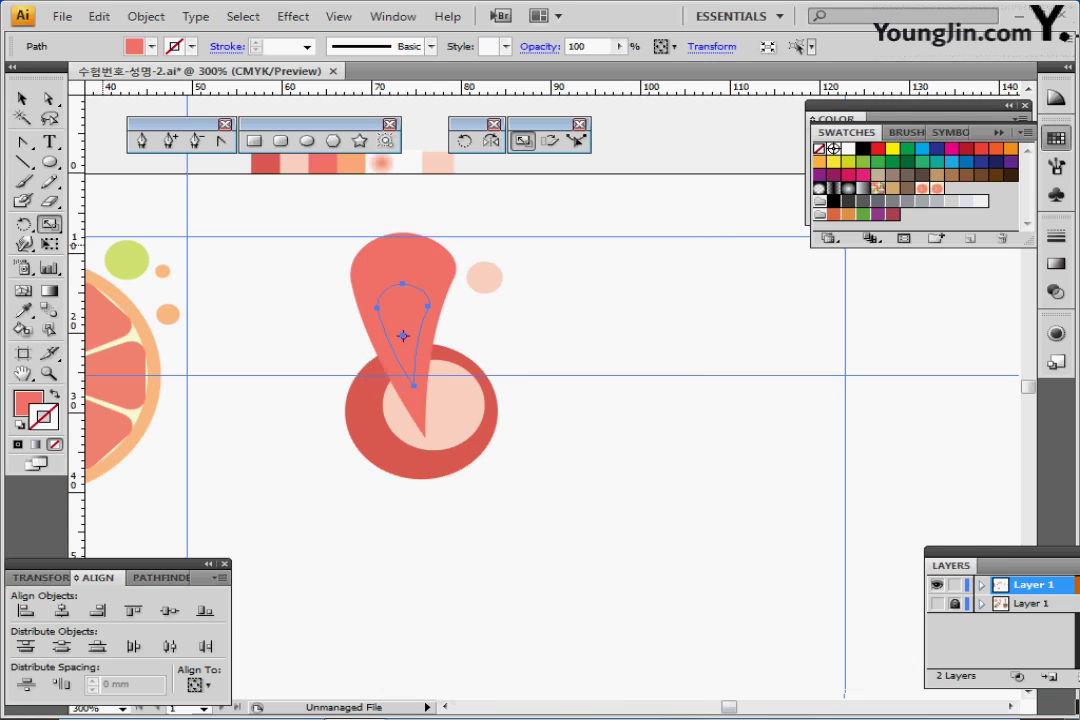
- Try to rotate the small drop itself about the light pink circle's centre and fill it with the orange sample colour
{"action": "left_click", "coordinate": [463, 140]}
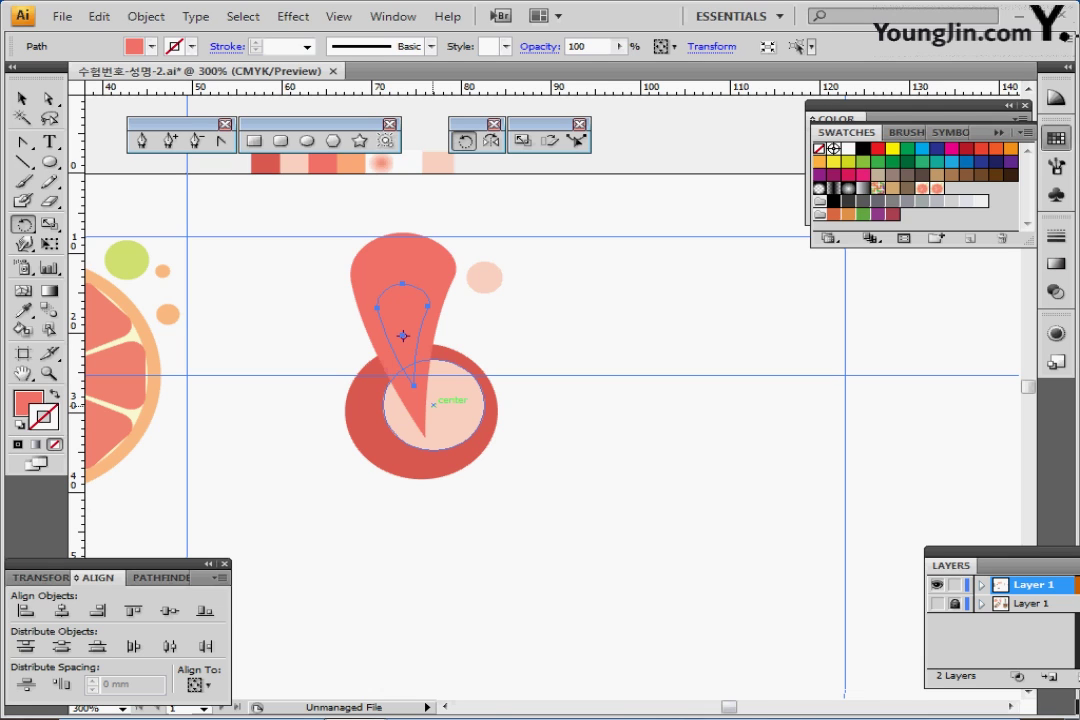
{"action": "left_click", "coordinate": [433, 404]}
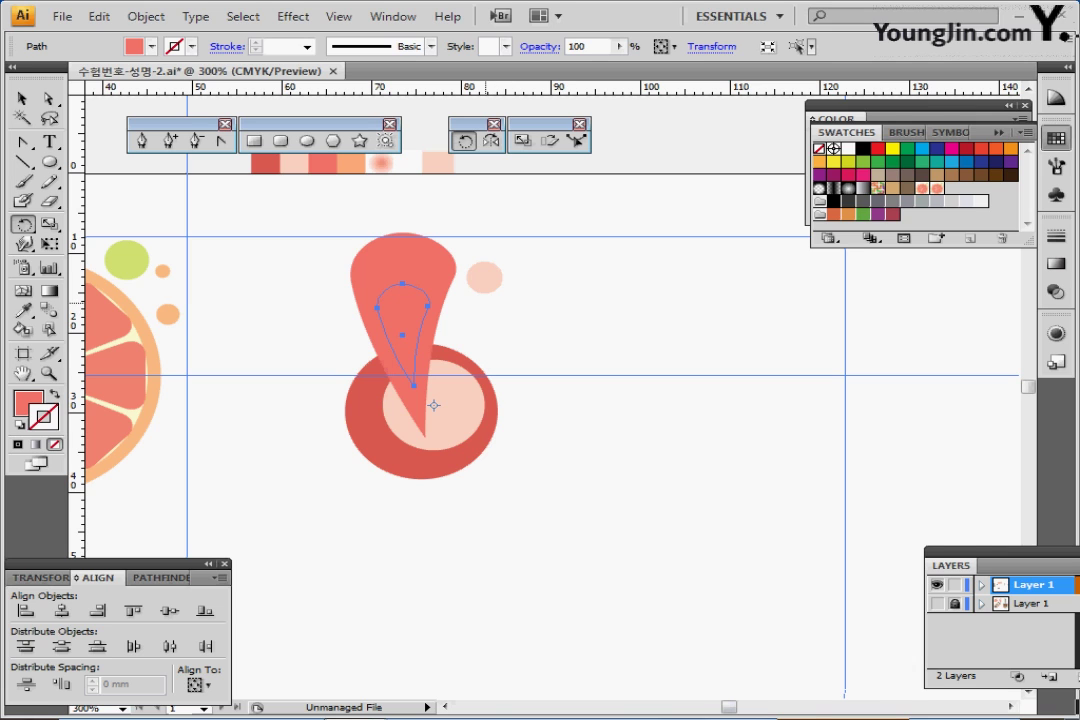
{"action": "left_click_drag", "start_coordinate": [482, 280], "coordinate": [571, 386]}
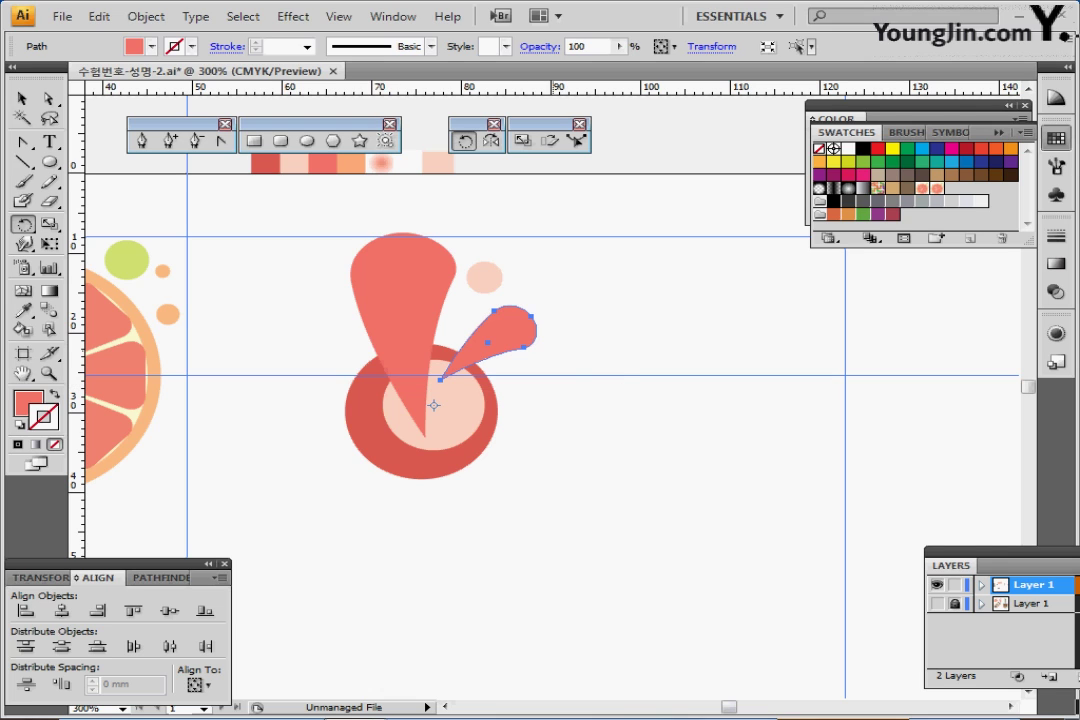
{"action": "key", "text": "i"}
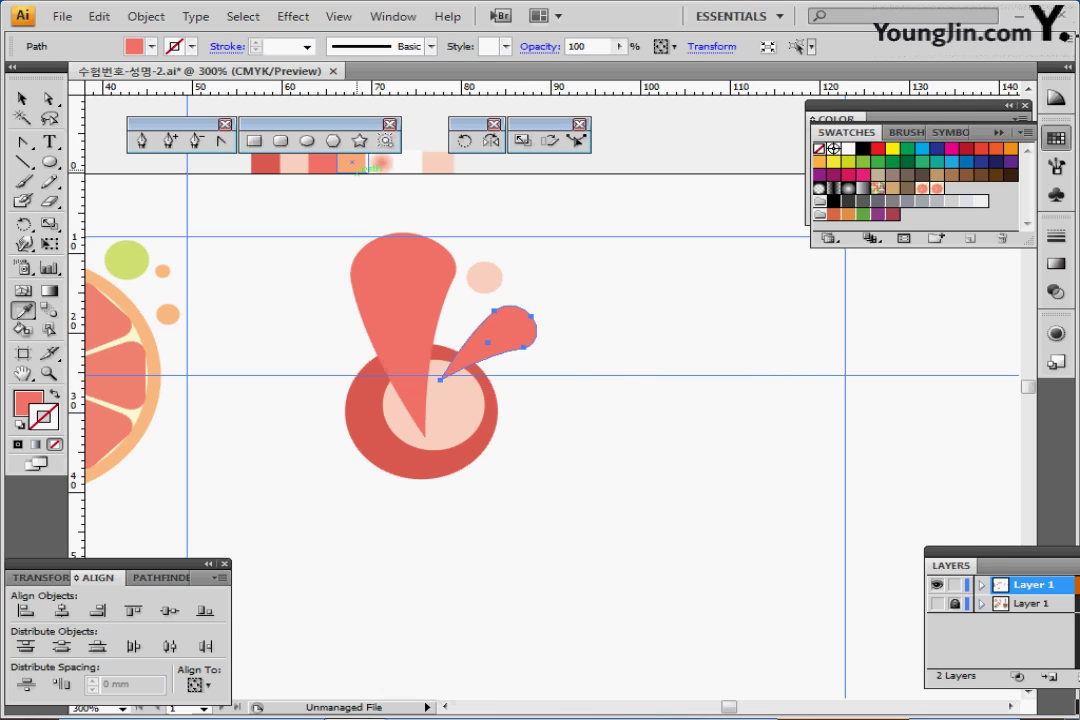
{"action": "left_click", "coordinate": [353, 163]}
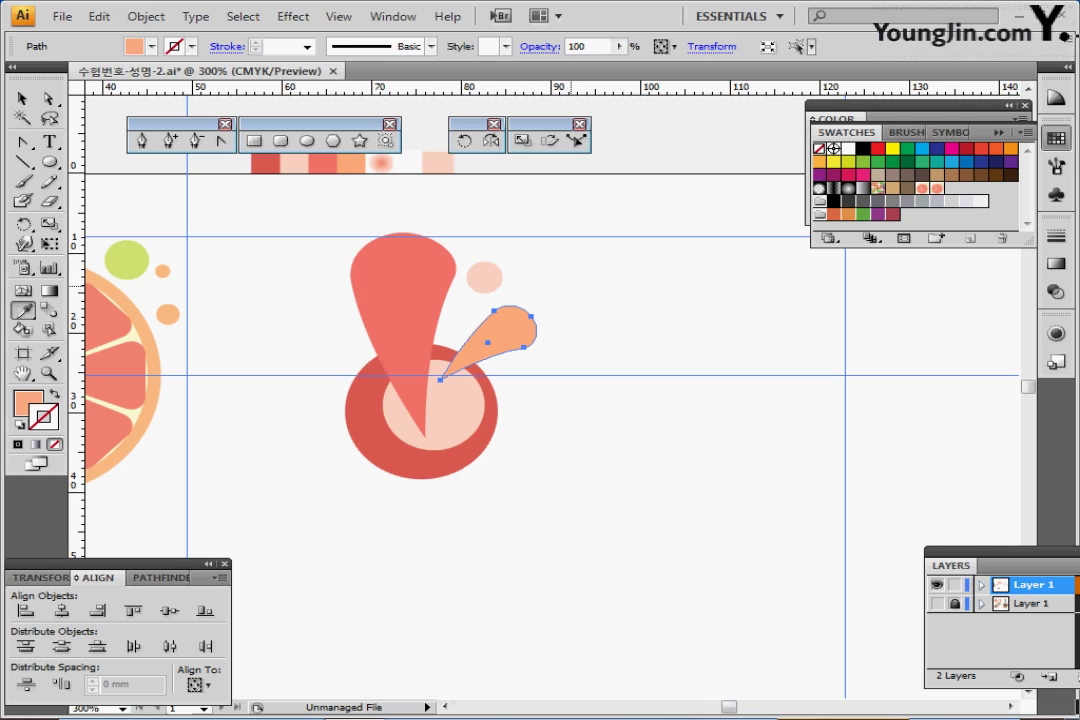
{"action": "left_click", "coordinate": [569, 278], "text": "ctrl"}
{"action": "left_click", "coordinate": [405, 324], "text": "ctrl"}
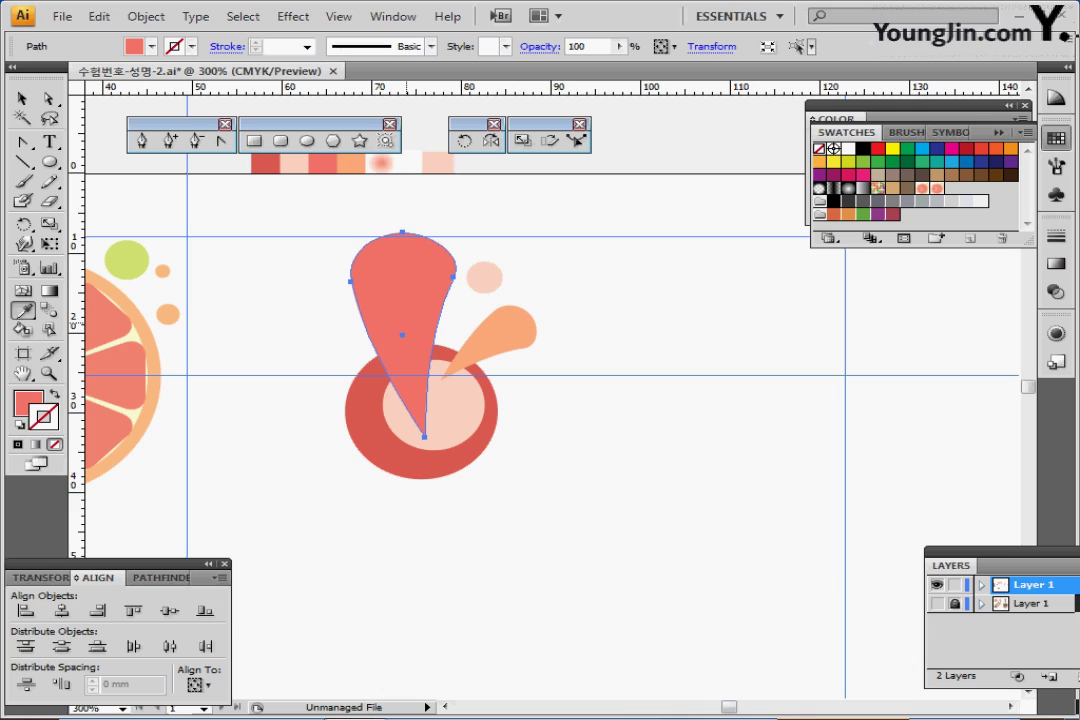
{"action": "key", "text": "ctrl+z"}
{"action": "key", "text": "ctrl+z"}
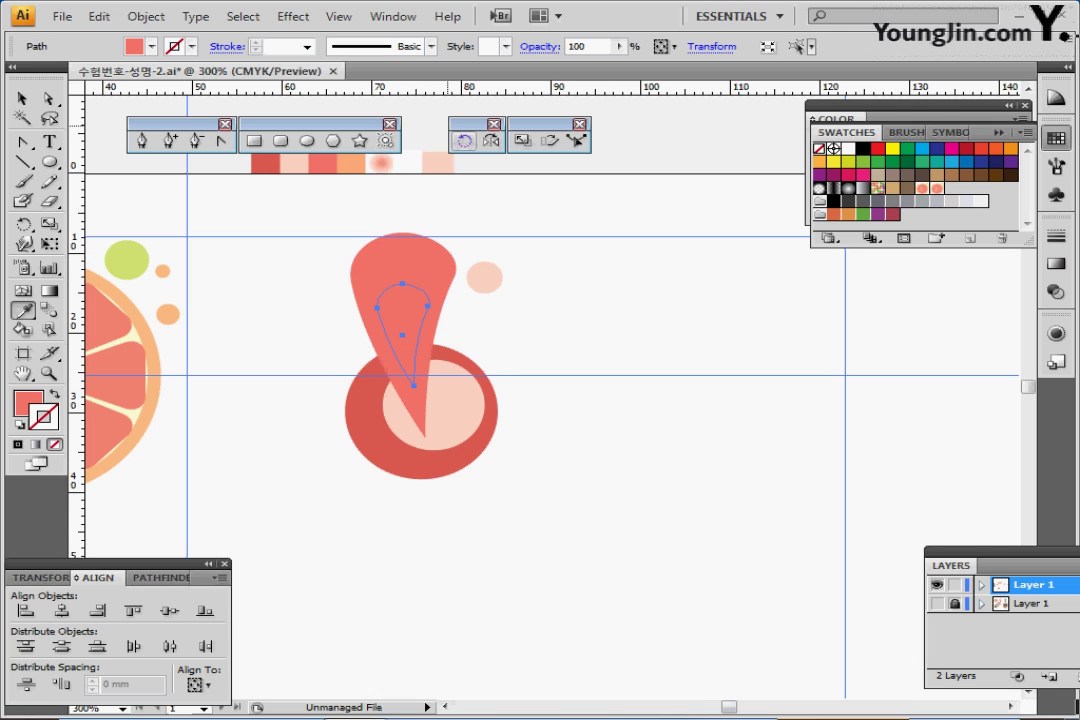
- Rotate a copy of the small drop clockwise about the light pink circle's centre and fill it with the orange sample colour
{"action": "left_click", "coordinate": [463, 140]}
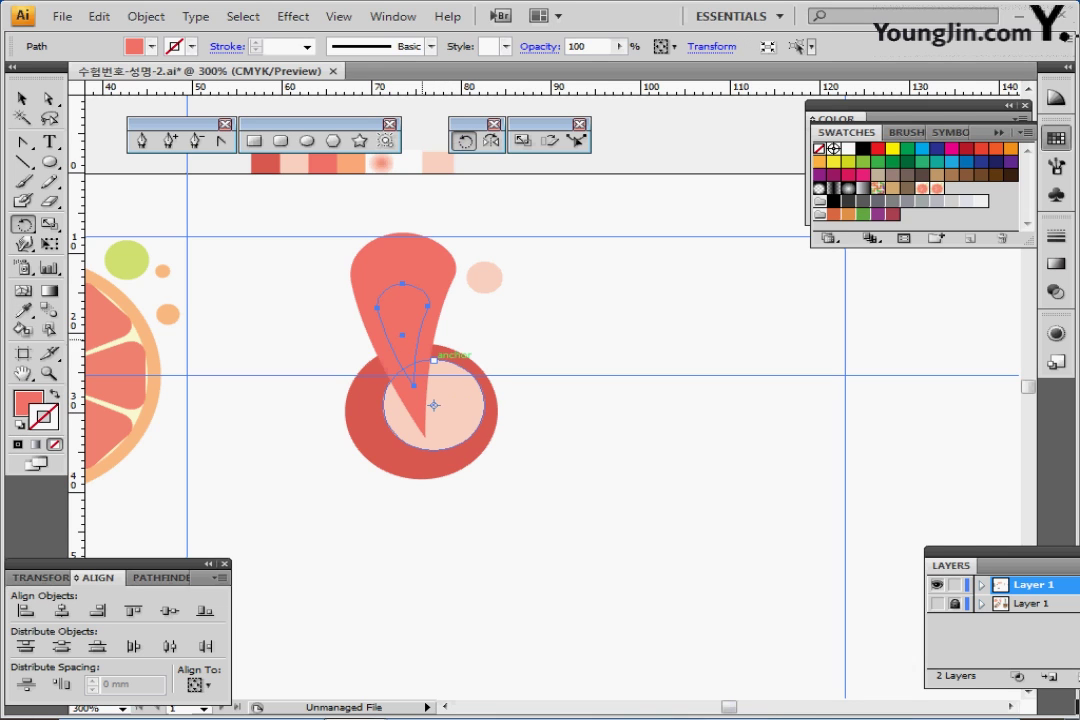
{"action": "left_click_drag", "start_coordinate": [418, 290], "coordinate": [528, 313]}
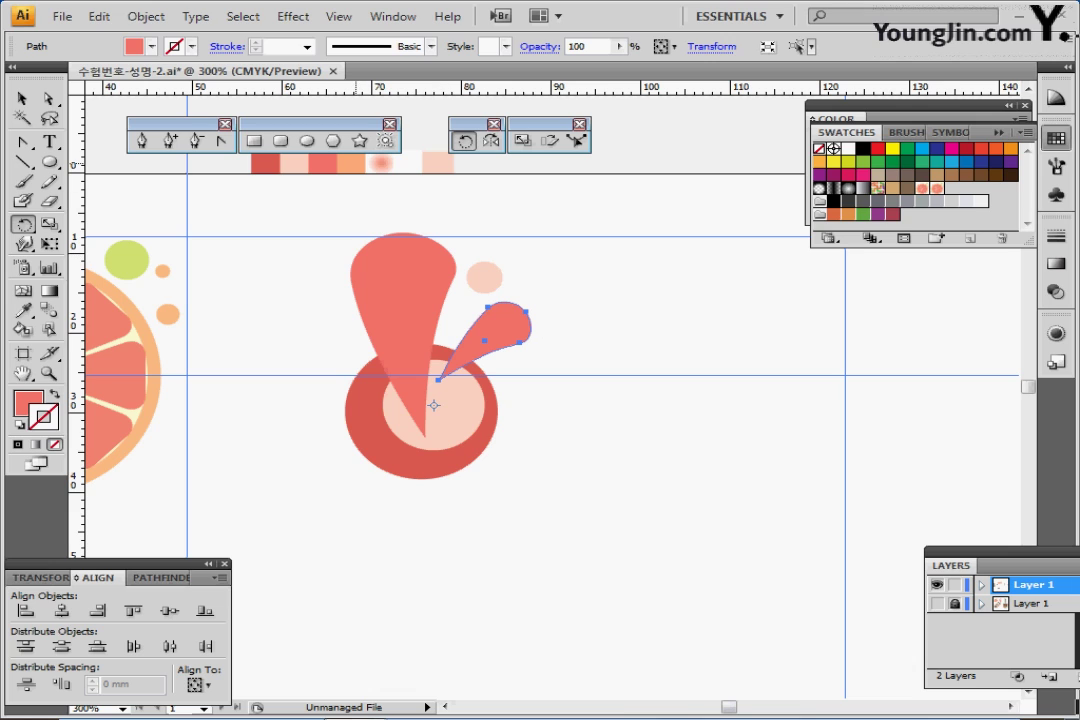
{"action": "key", "text": "i"}
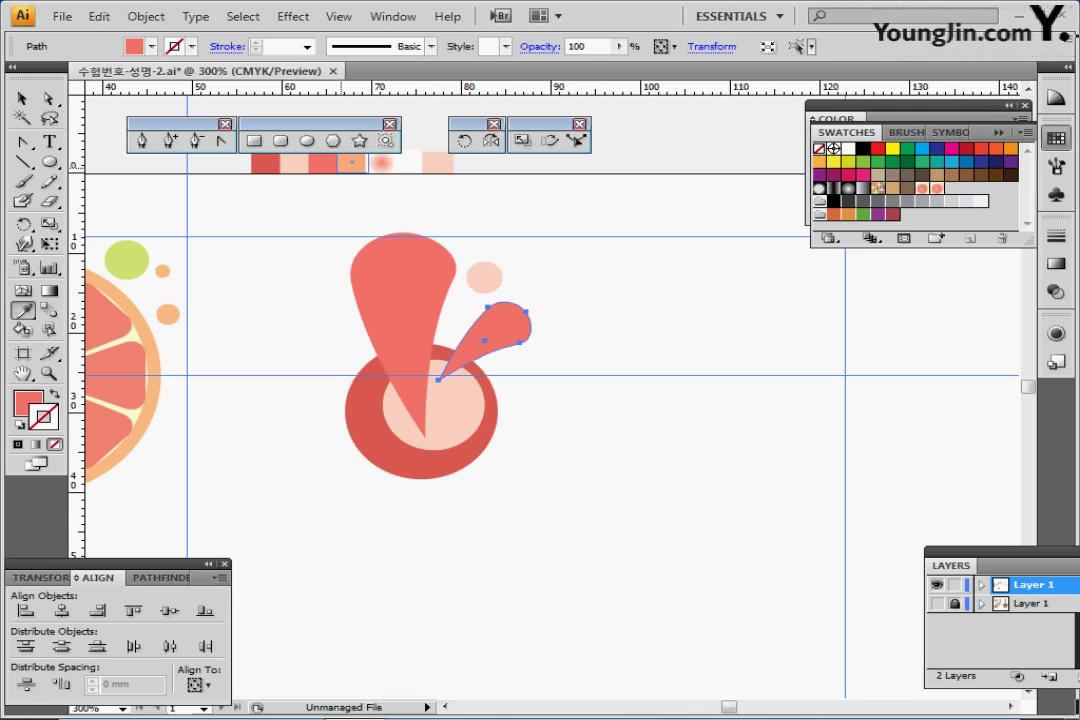
{"action": "left_click", "coordinate": [352, 162]}
- Fill the small drop inside the coral one with the radial gradient sample and inspect the gradient's two colour stops
{"action": "left_click", "coordinate": [401, 321], "text": "ctrl"}
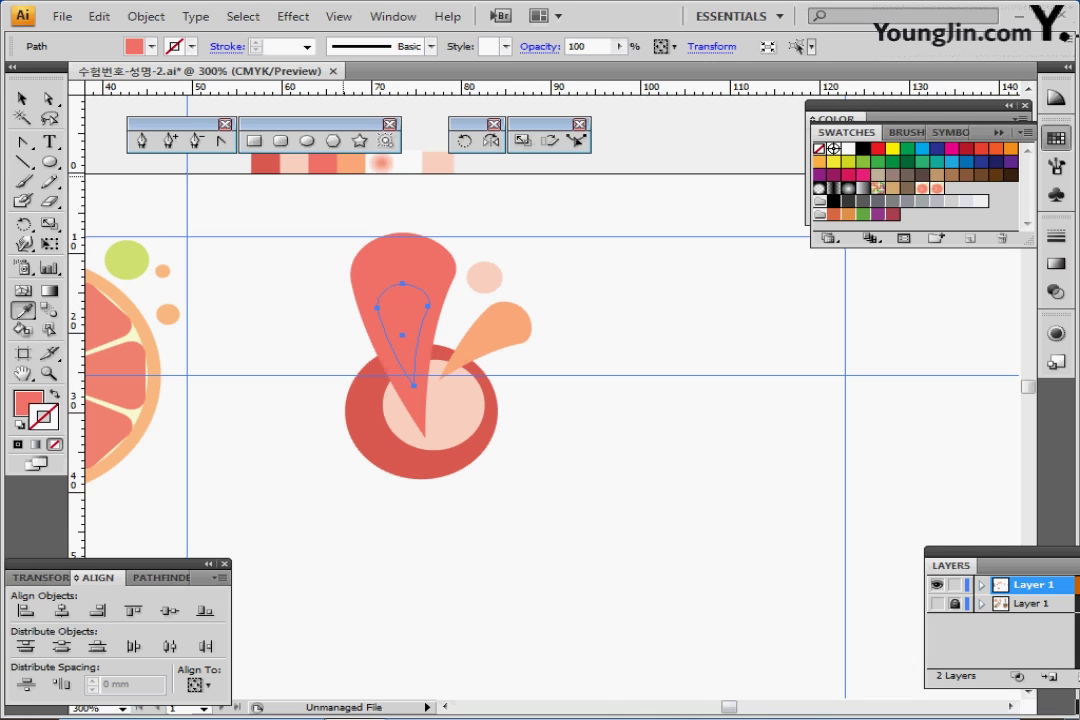
{"action": "left_click", "coordinate": [484, 277]}
{"action": "left_click", "coordinate": [1055, 263]}
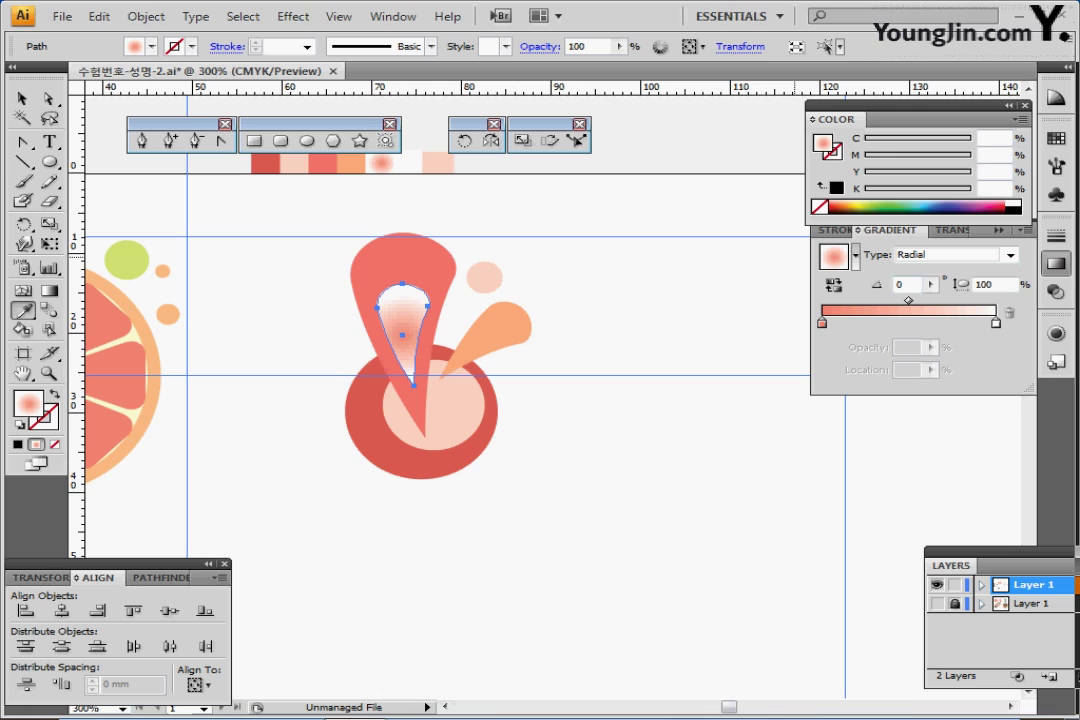
{"action": "double_click", "coordinate": [822, 323]}
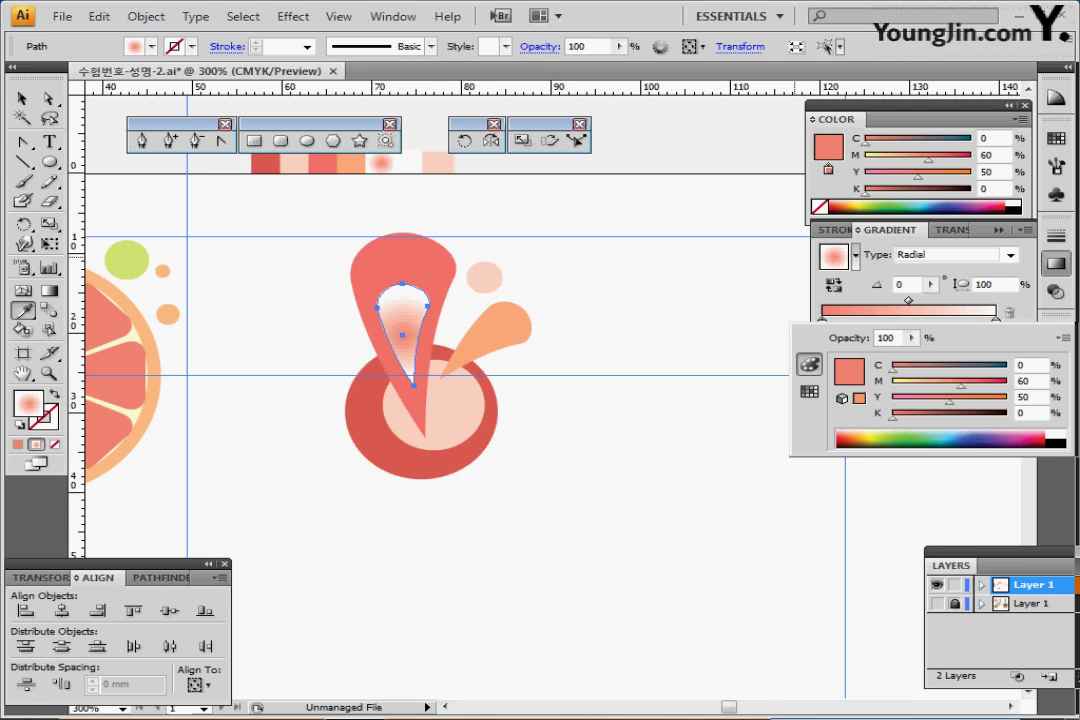
{"action": "key", "text": "Return"}
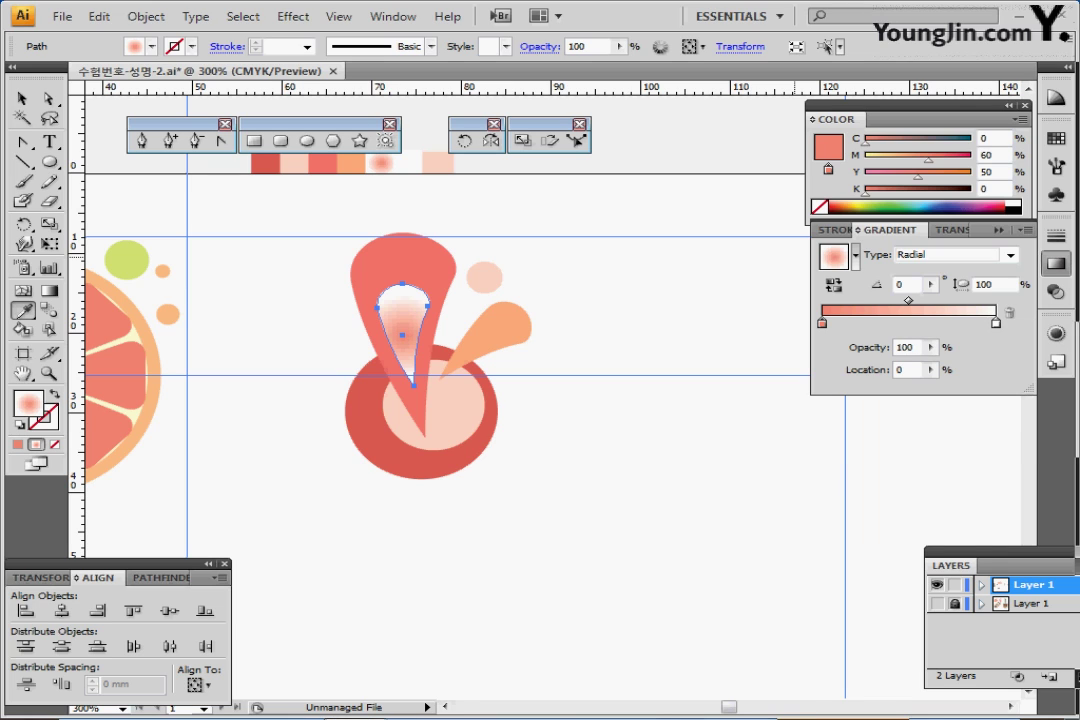
{"action": "left_click", "coordinate": [995, 323]}
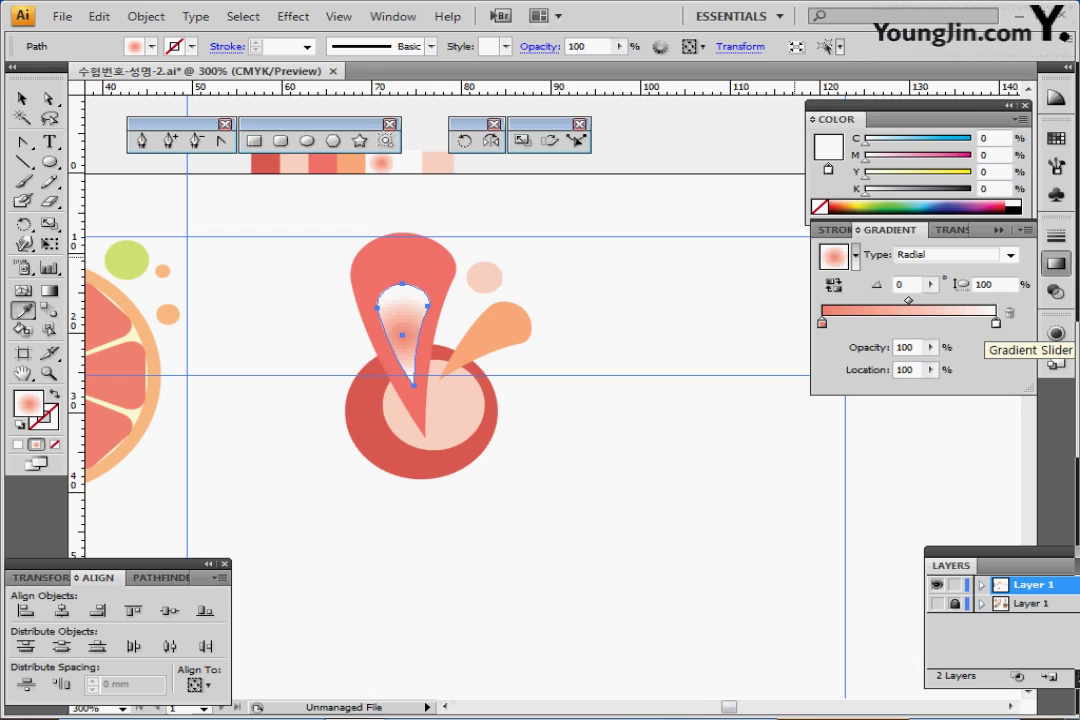
{"action": "left_click", "coordinate": [312, 285], "text": "ctrl"}
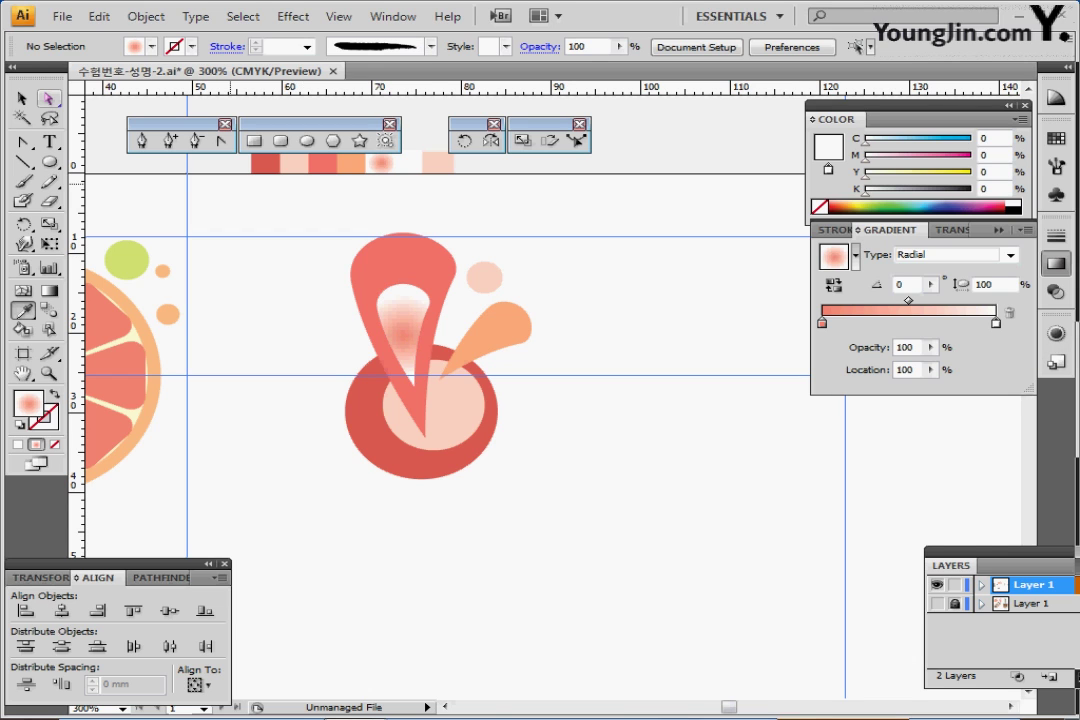
- Group all the juice-splash shapes and hide the bounding box
{"action": "left_click", "coordinate": [22, 98]}
{"action": "left_click_drag", "start_coordinate": [320, 278], "coordinate": [508, 424]}
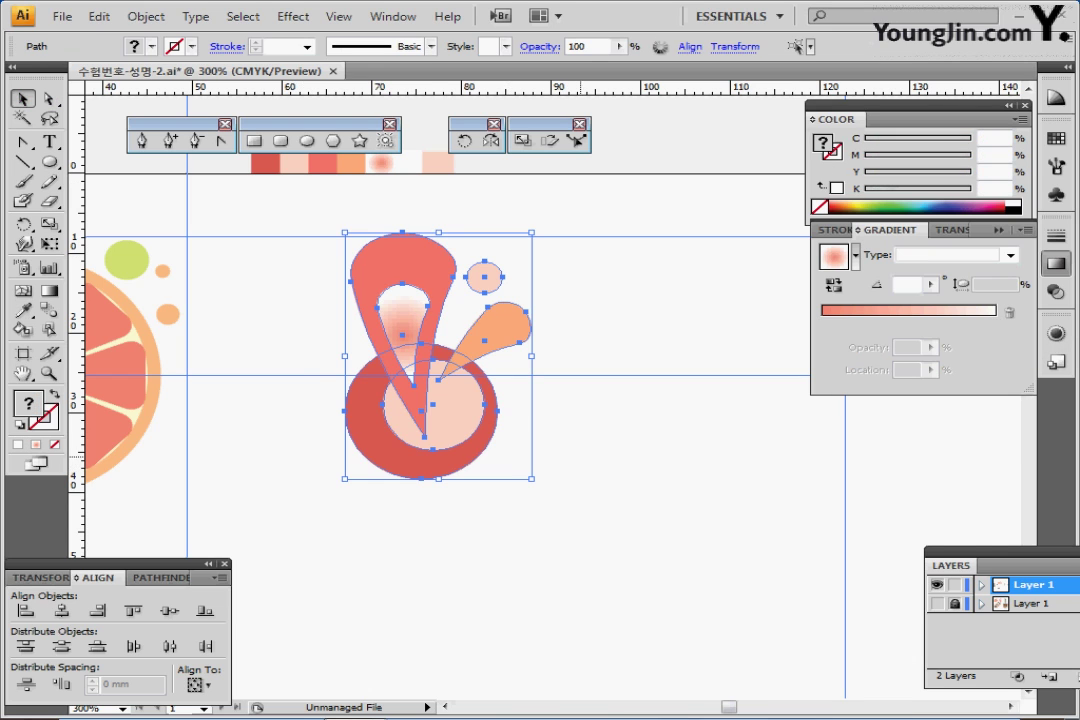
{"action": "key", "text": "ctrl+shift+b"}
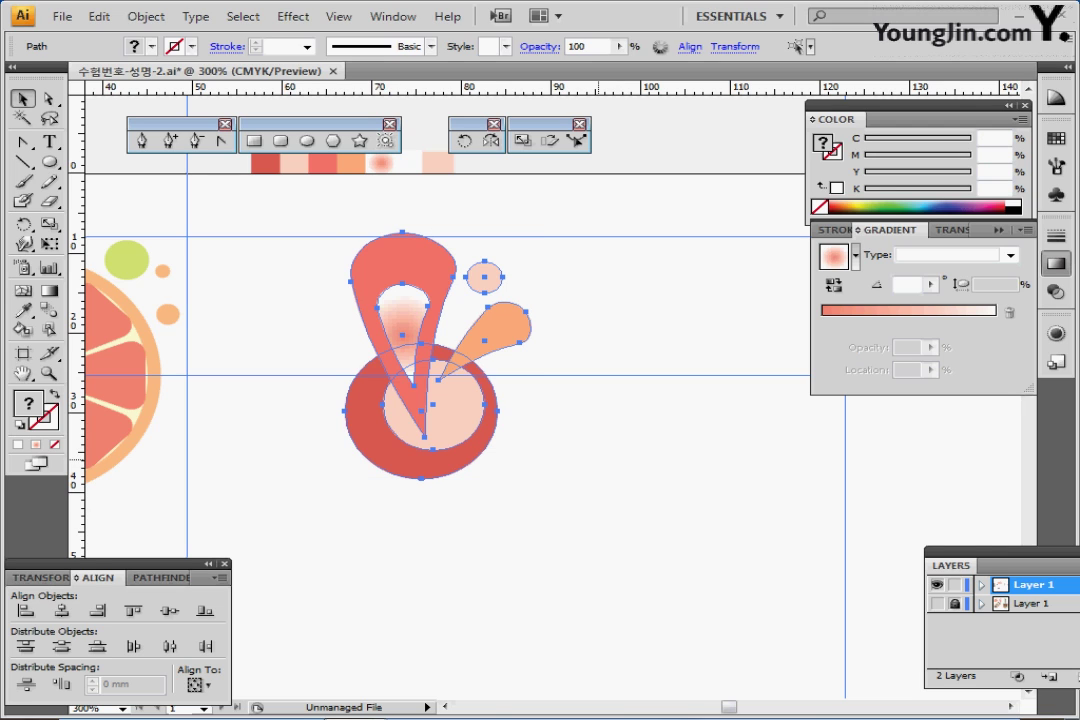
{"action": "key", "text": "ctrl+g"}
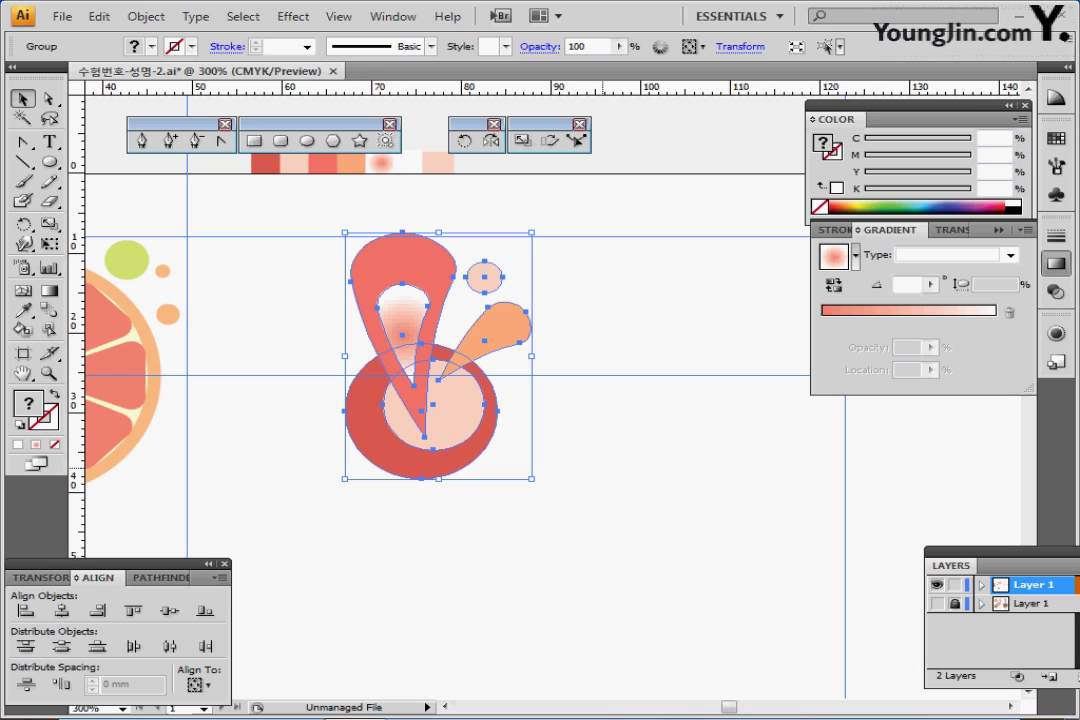
{"action": "key", "text": "ctrl+shift+b"}
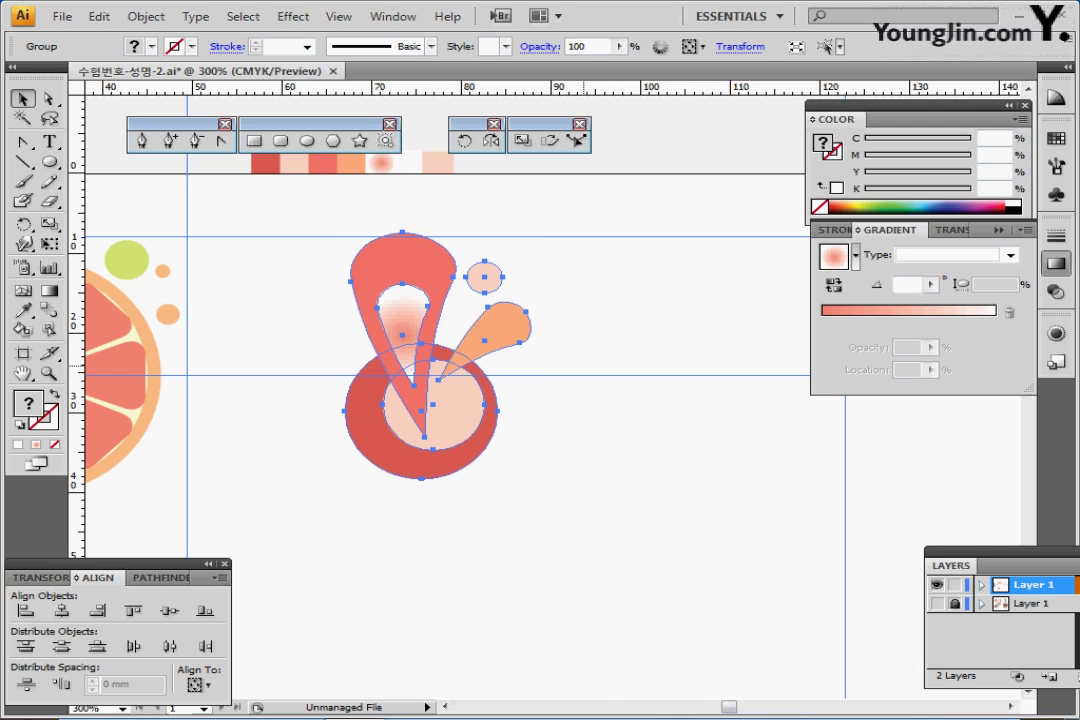
{"action": "key", "text": "ctrl+="}
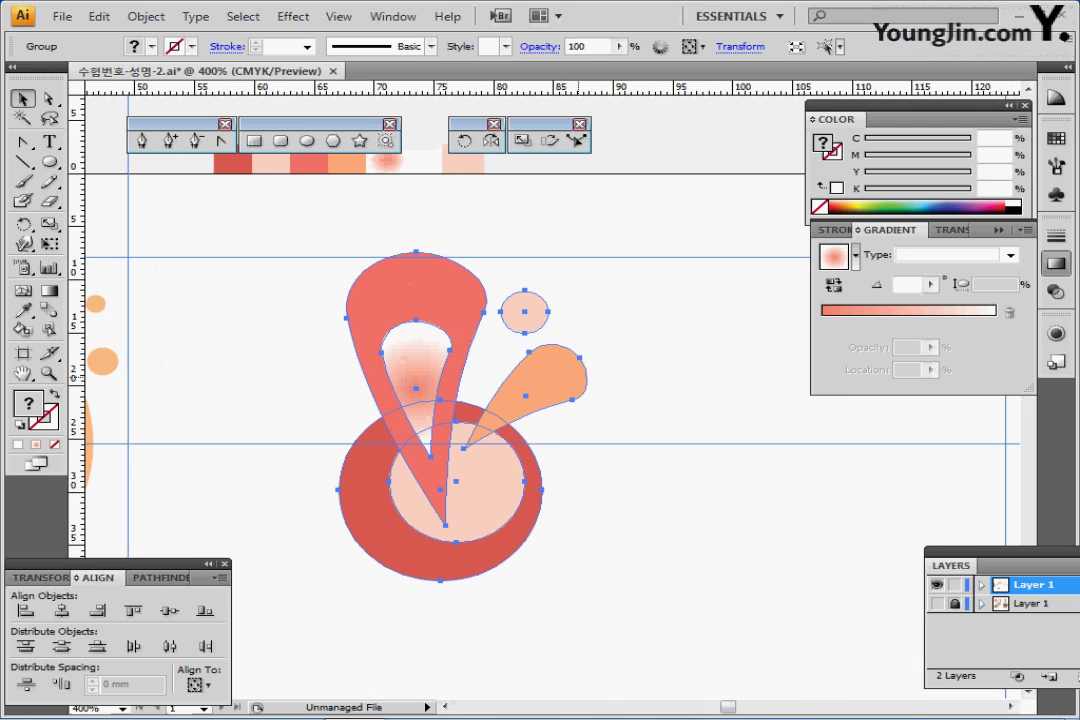
- Isolate the juice-splash group and draw a small circle inside the orange drop's rounded end with the default white fill and black stroke
{"action": "key", "text": "ctrl+="}
{"action": "key", "text": "ctrl+shift+b"}
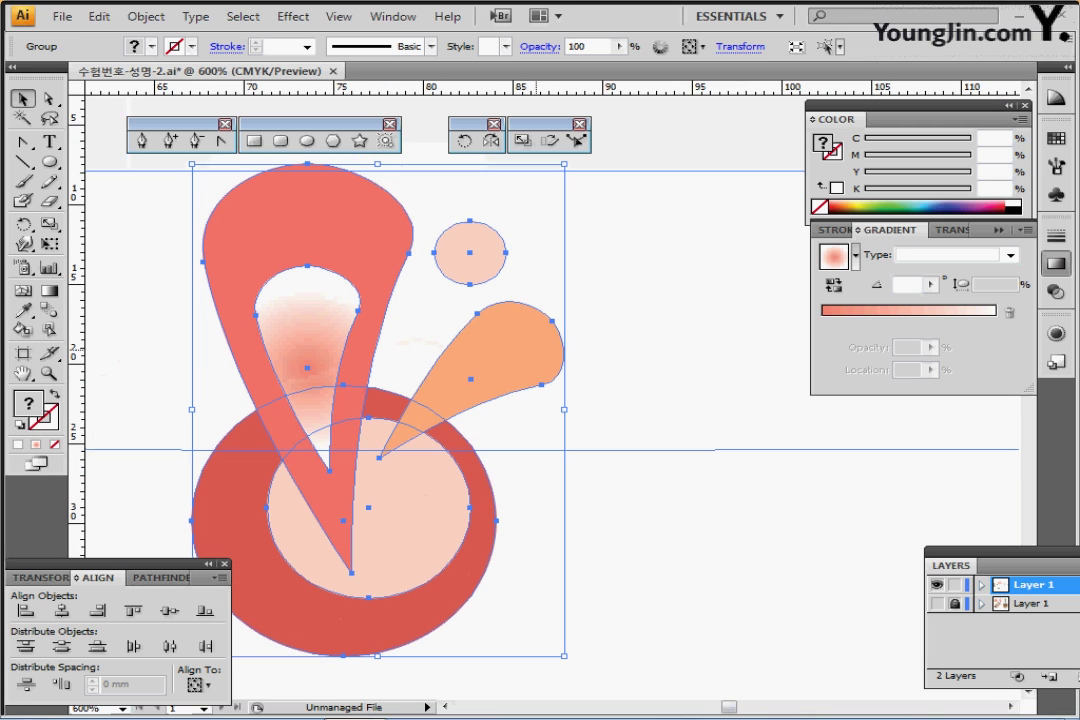
{"action": "double_click", "coordinate": [536, 349]}
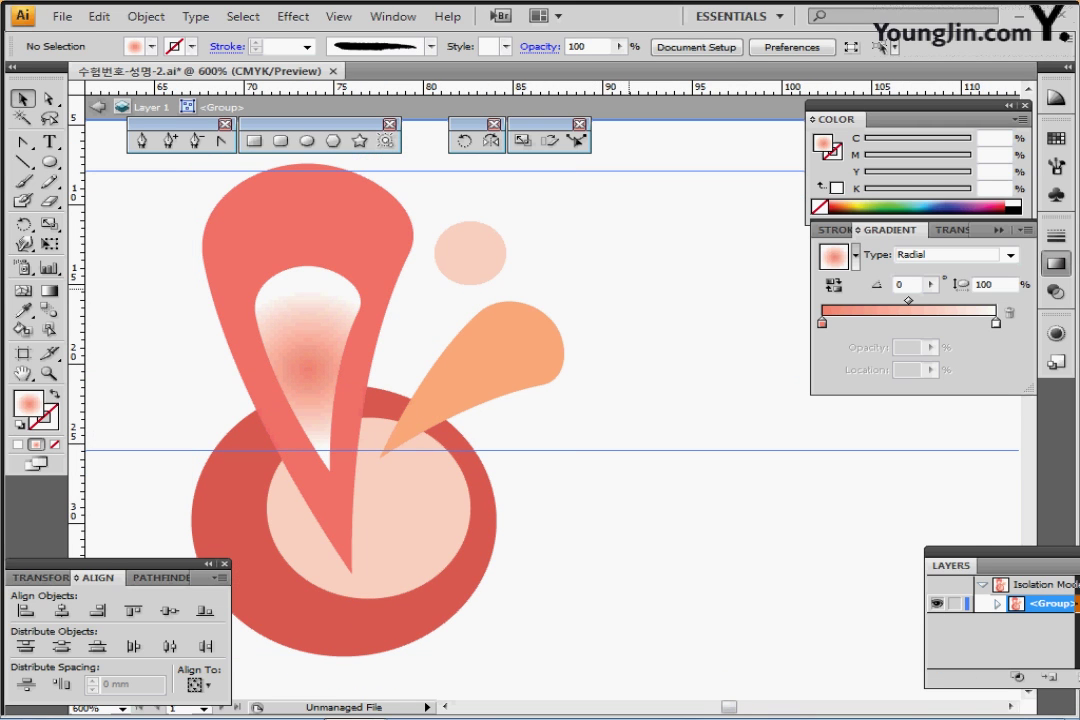
{"action": "left_click", "coordinate": [308, 140]}
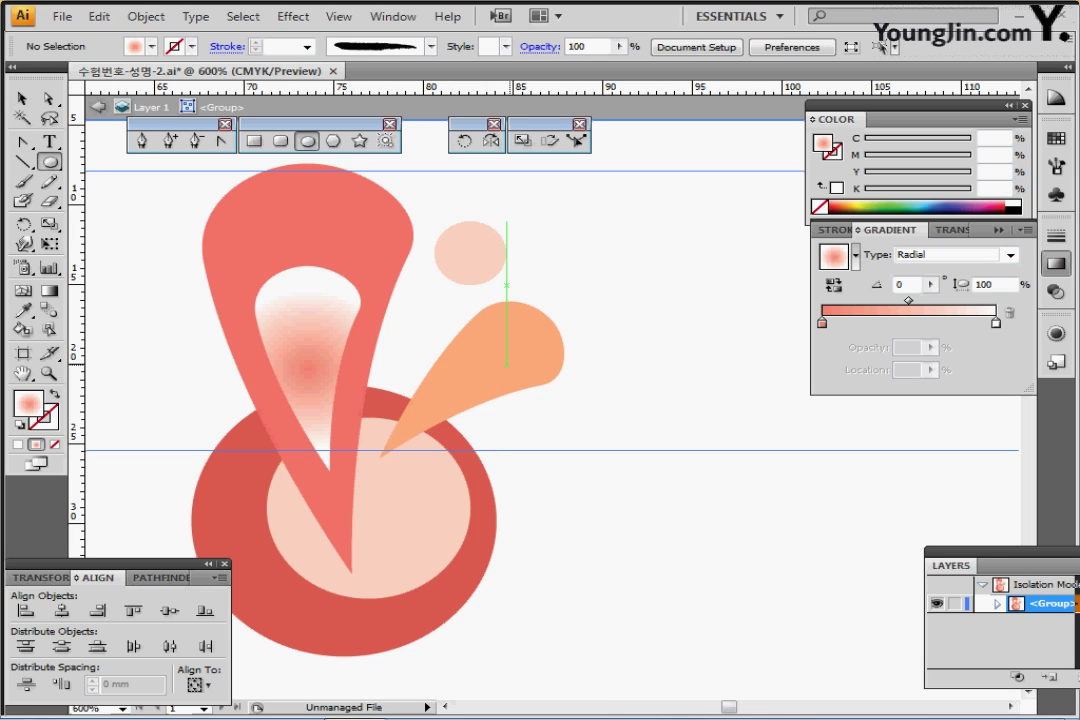
{"action": "left_click_drag", "start_coordinate": [488, 318], "coordinate": [543, 369]}
{"action": "mouse_move", "coordinate": [523, 351]}
{"action": "left_mouse_down"}
{"action": "mouse_move", "coordinate": [537, 362]}
{"action": "mouse_move", "coordinate": [529, 356]}
{"action": "left_mouse_up"}
{"action": "key", "text": "d"}
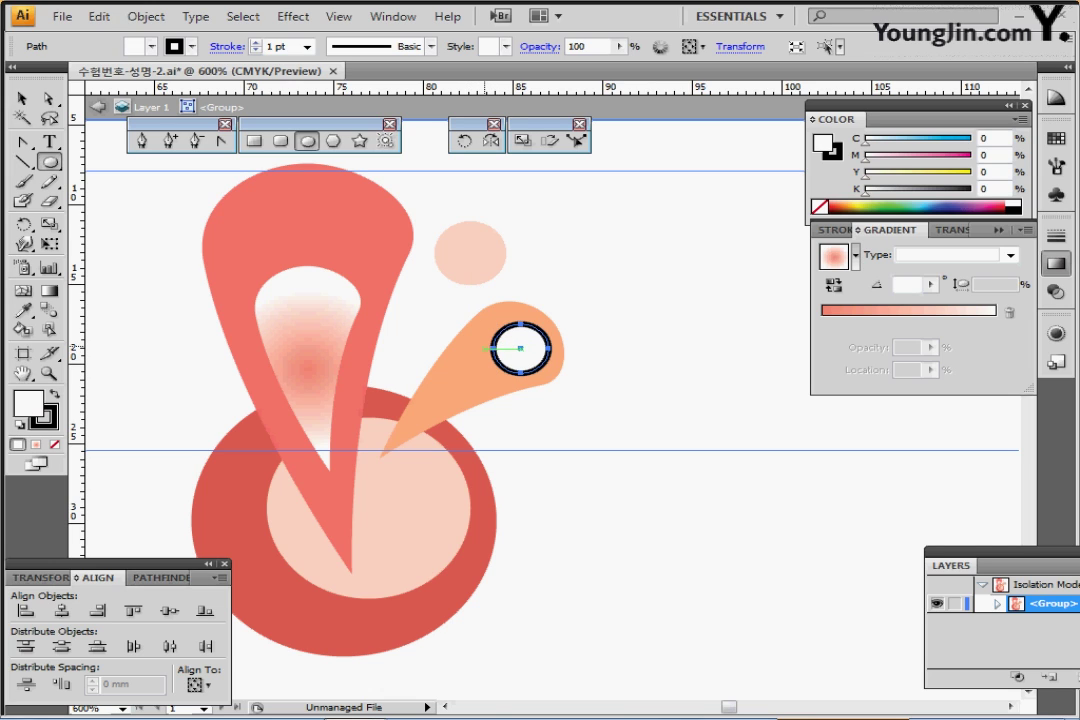
- Subtract a larger overlapping circle from the small one with Minus Front to form a white crescent highlight, and remove its stroke
{"action": "left_click_drag", "start_coordinate": [484, 344], "coordinate": [517, 368]}
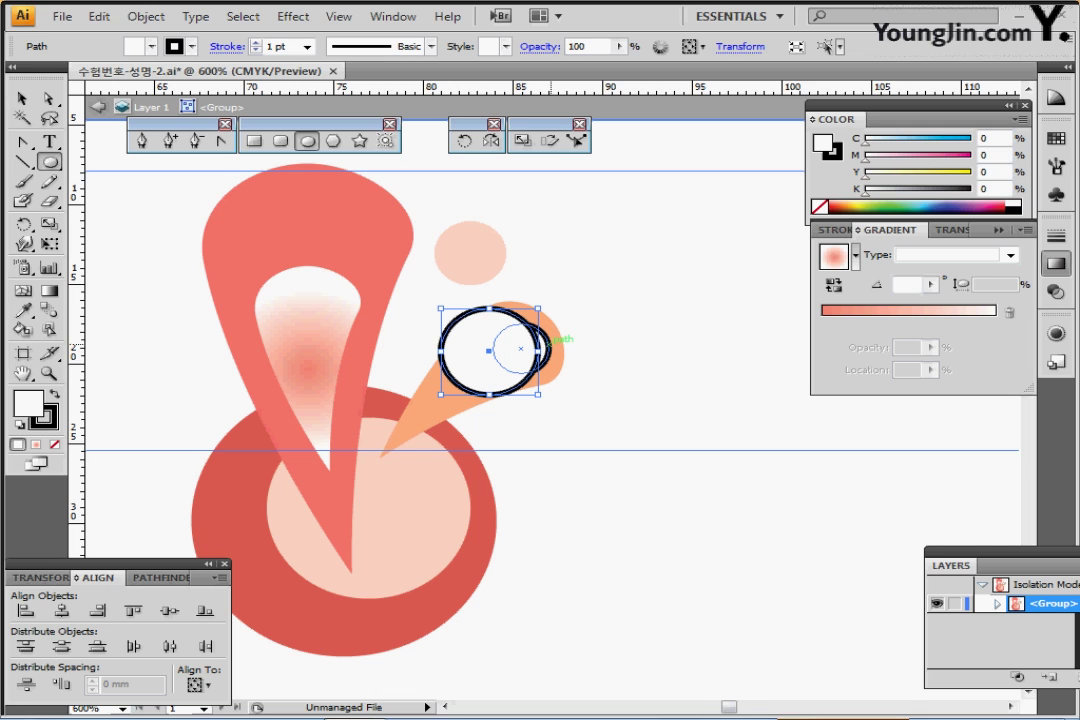
{"action": "left_click", "coordinate": [548, 338], "text": "shift"}
{"action": "left_click", "coordinate": [150, 577]}
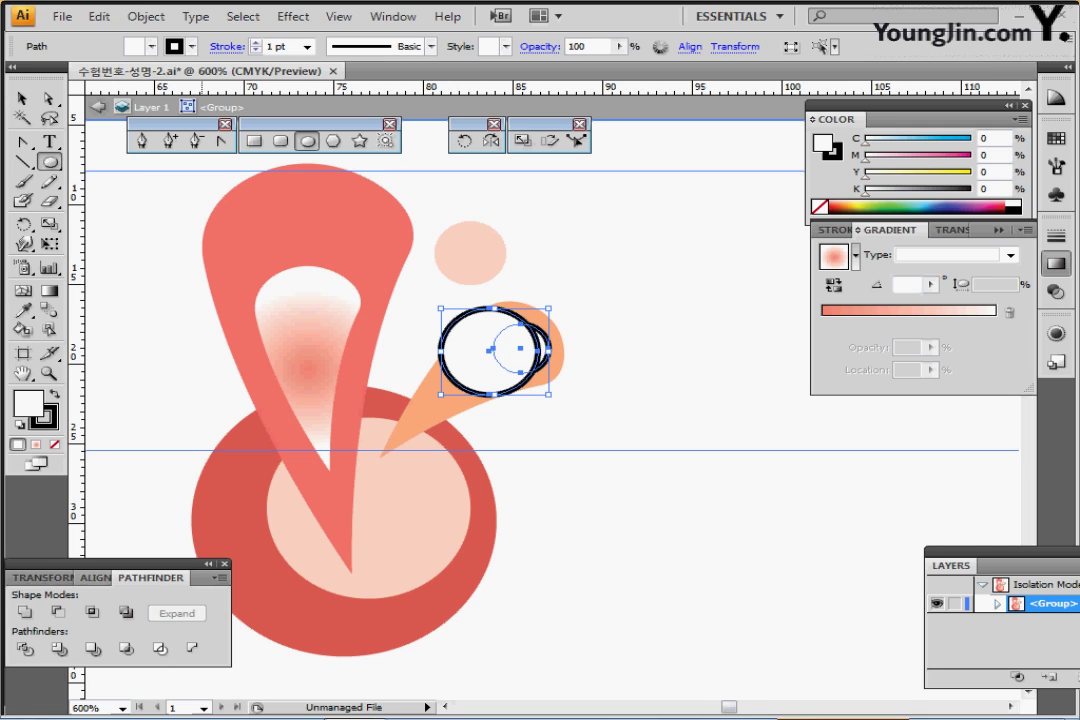
{"action": "left_click", "coordinate": [59, 612]}
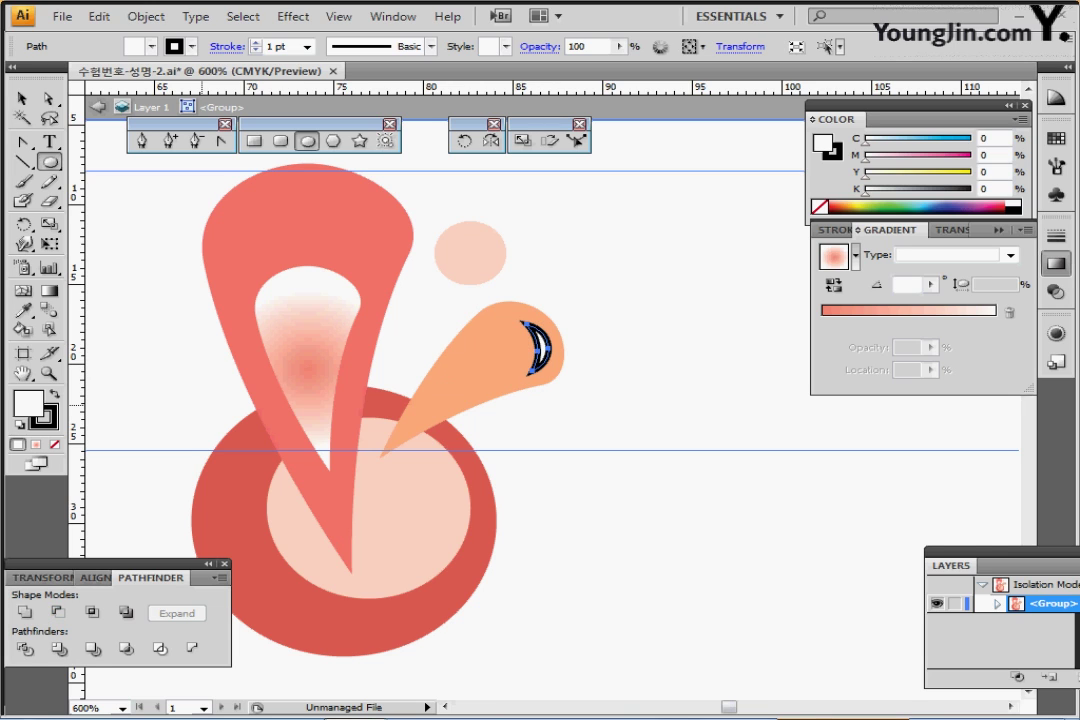
{"action": "key", "text": "x"}
{"action": "key", "text": "slash"}
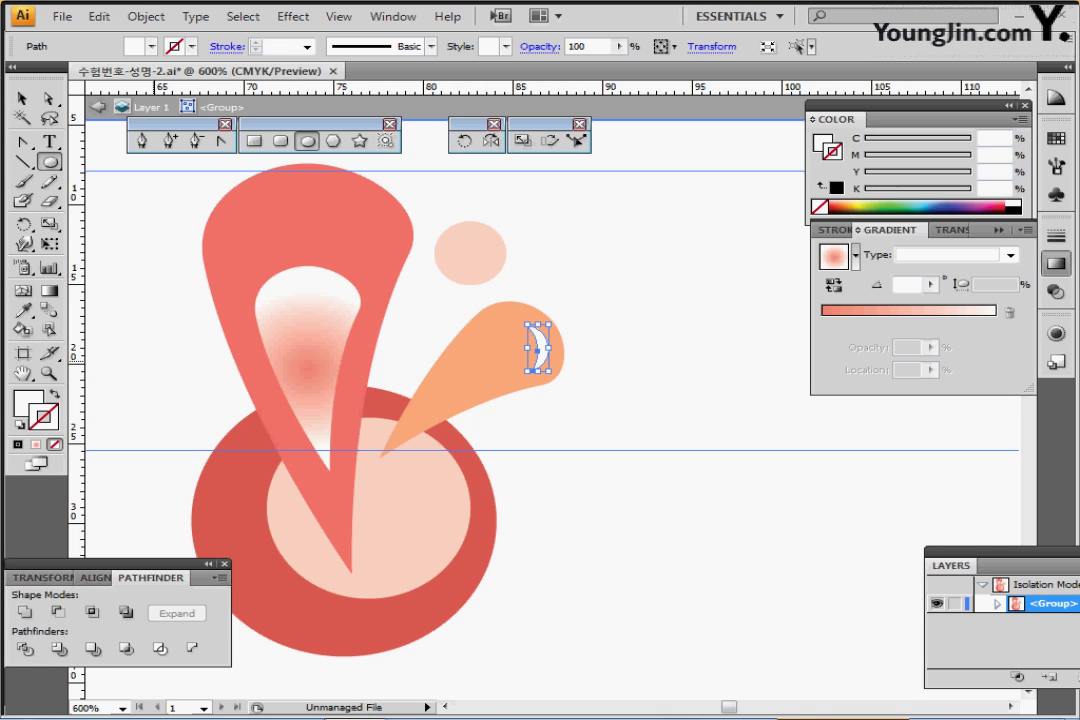
- Exit the juice-splash group's isolation mode and deselect the artwork
{"action": "key", "text": "a"}
{"action": "key", "text": "Escape"}
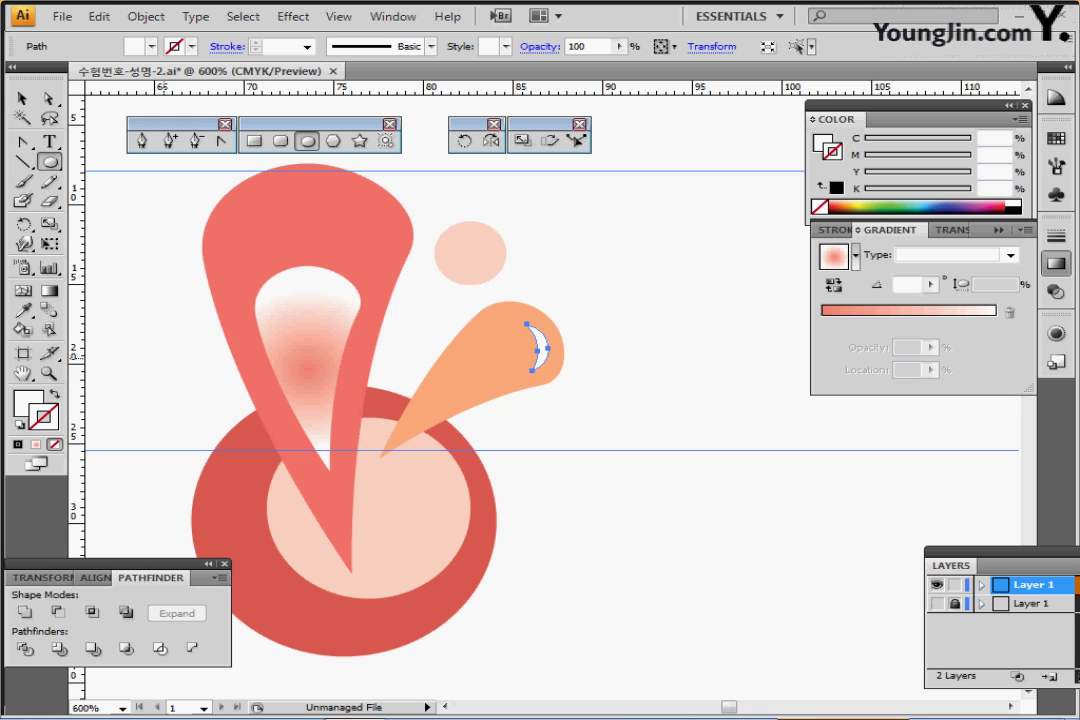
{"action": "left_click", "coordinate": [183, 432], "text": "ctrl+alt"}
{"action": "left_click", "coordinate": [211, 432], "text": "ctrl+alt"}
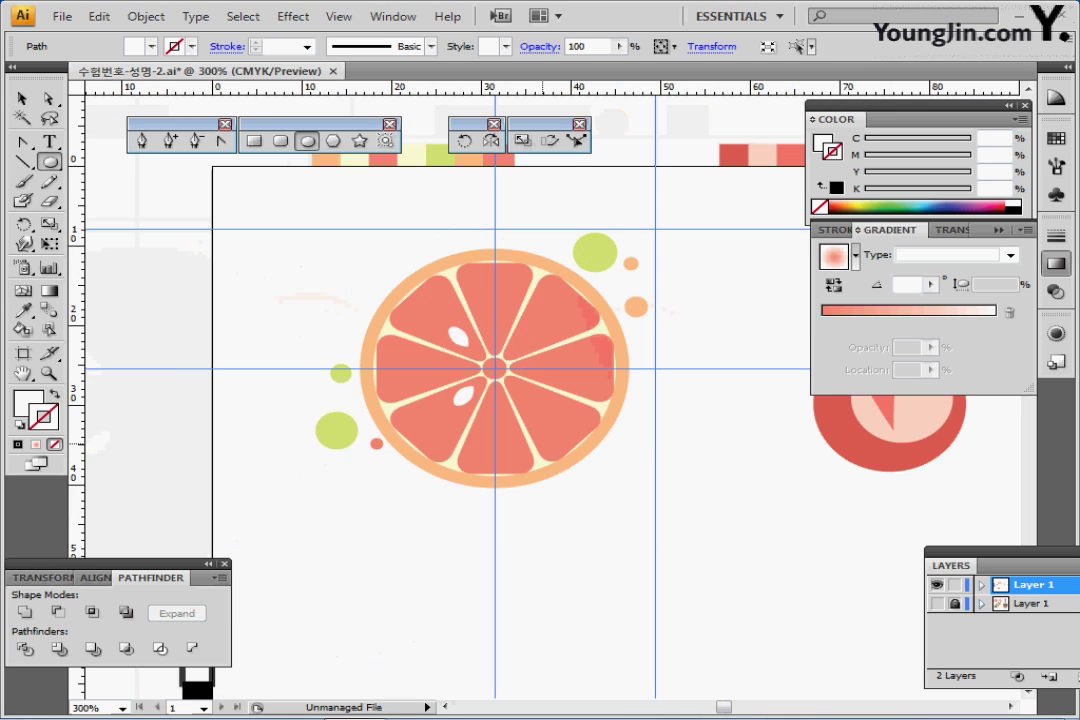
{"action": "left_click_drag", "start_coordinate": [724, 432], "coordinate": [379, 410]}
{"action": "key", "text": "ctrl+shift+a"}
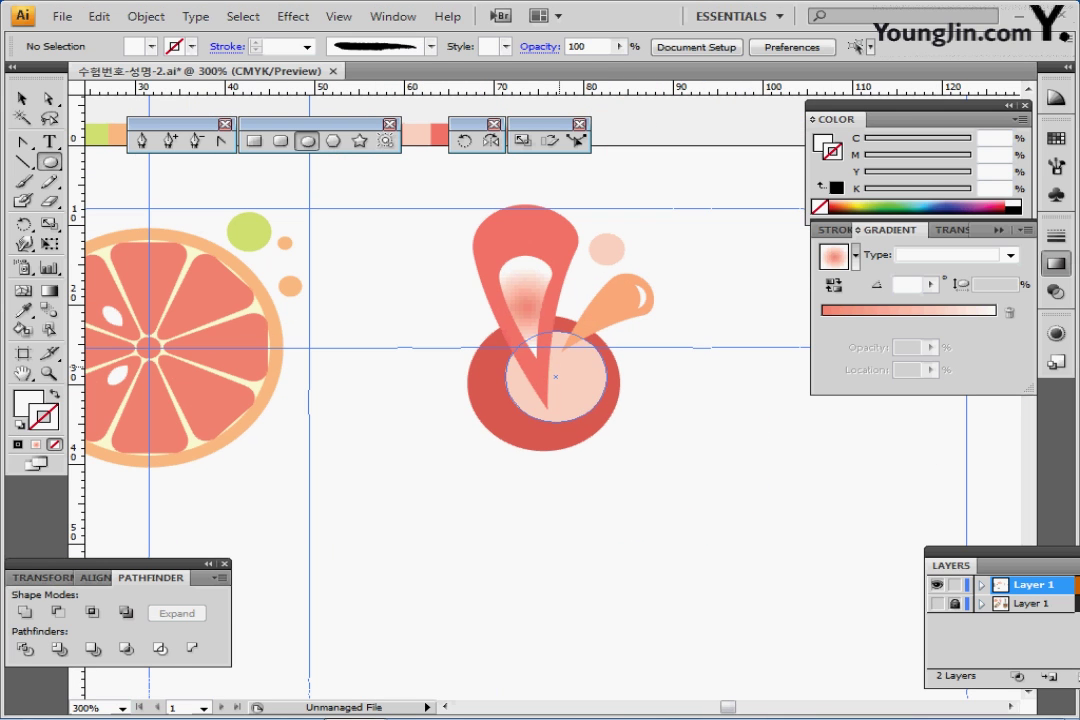
{"action": "left_click_drag", "start_coordinate": [432, 200], "coordinate": [662, 462]}
{"action": "key", "text": "ctrl+shift+a"}
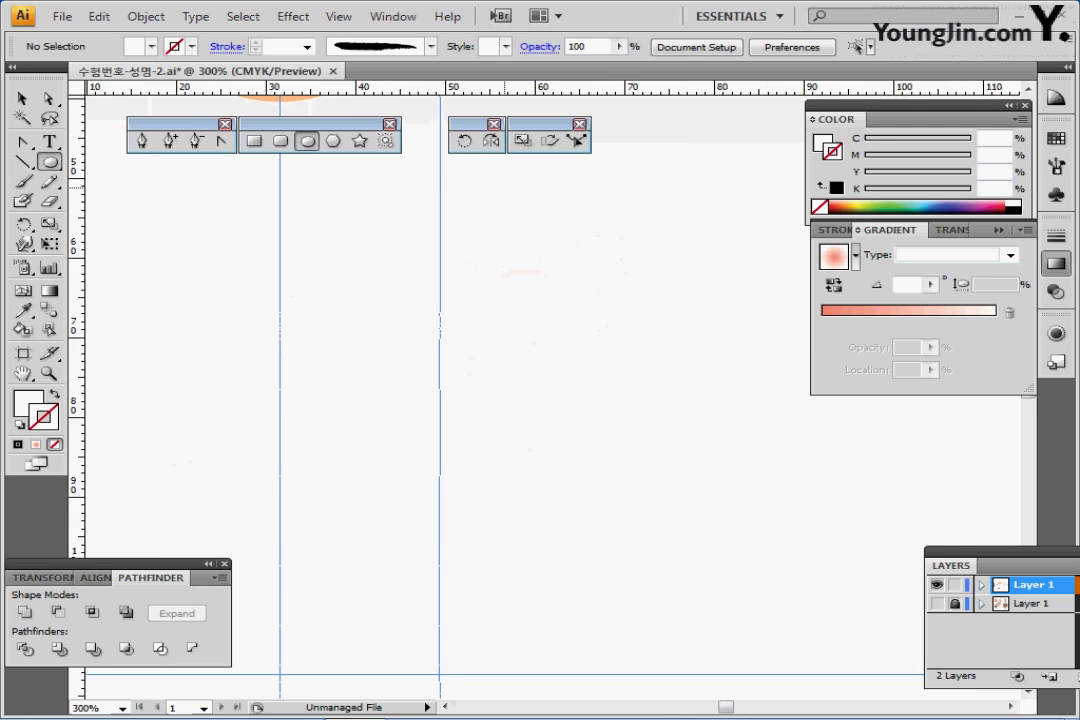
- Create a 35 × 60 mm rounded rectangle with a 5 mm corner radius below the grapefruit, filled with the pale yellow sample colour
{"action": "left_click_drag", "start_coordinate": [505, 187], "coordinate": [511, 246]}
{"action": "key", "text": "ctrl+minus"}
{"action": "left_click_drag", "start_coordinate": [363, 418], "coordinate": [327, 441]}
{"action": "left_click", "coordinate": [281, 141]}
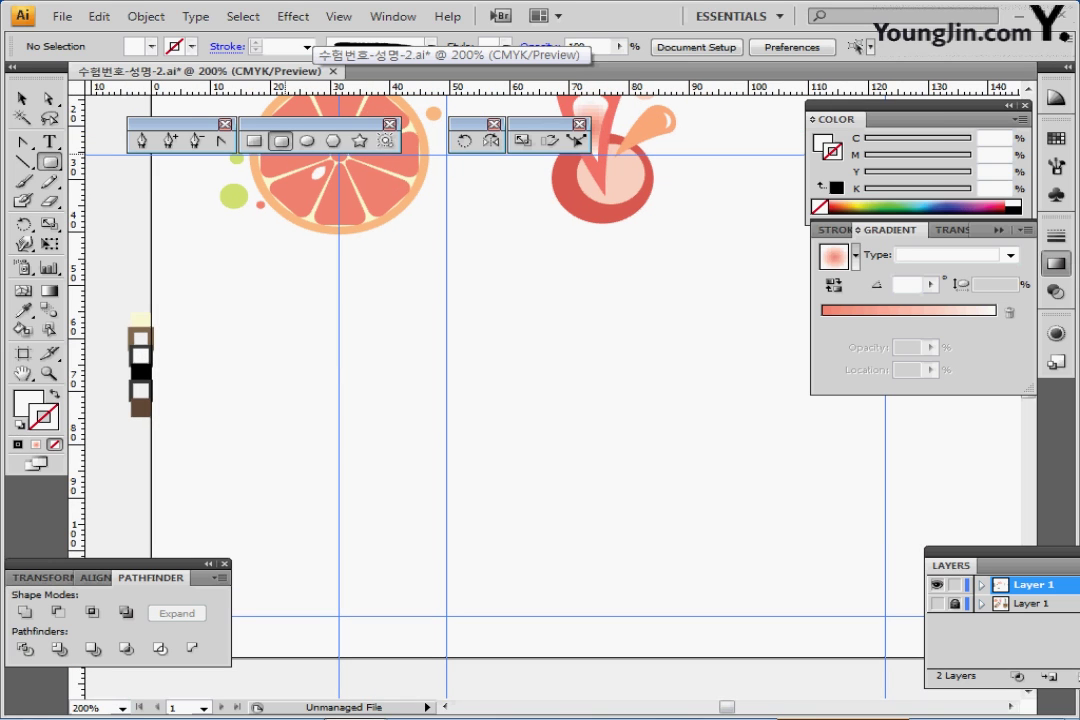
{"action": "left_click", "coordinate": [142, 318], "text": "ctrl"}
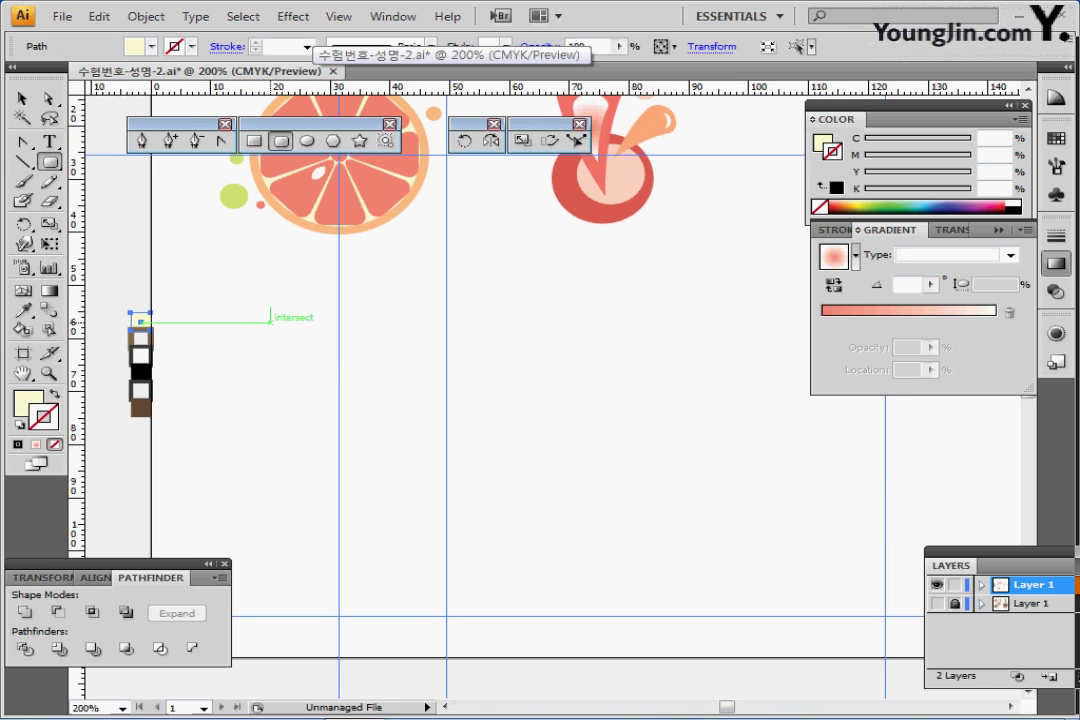
{"action": "left_click", "coordinate": [250, 338]}
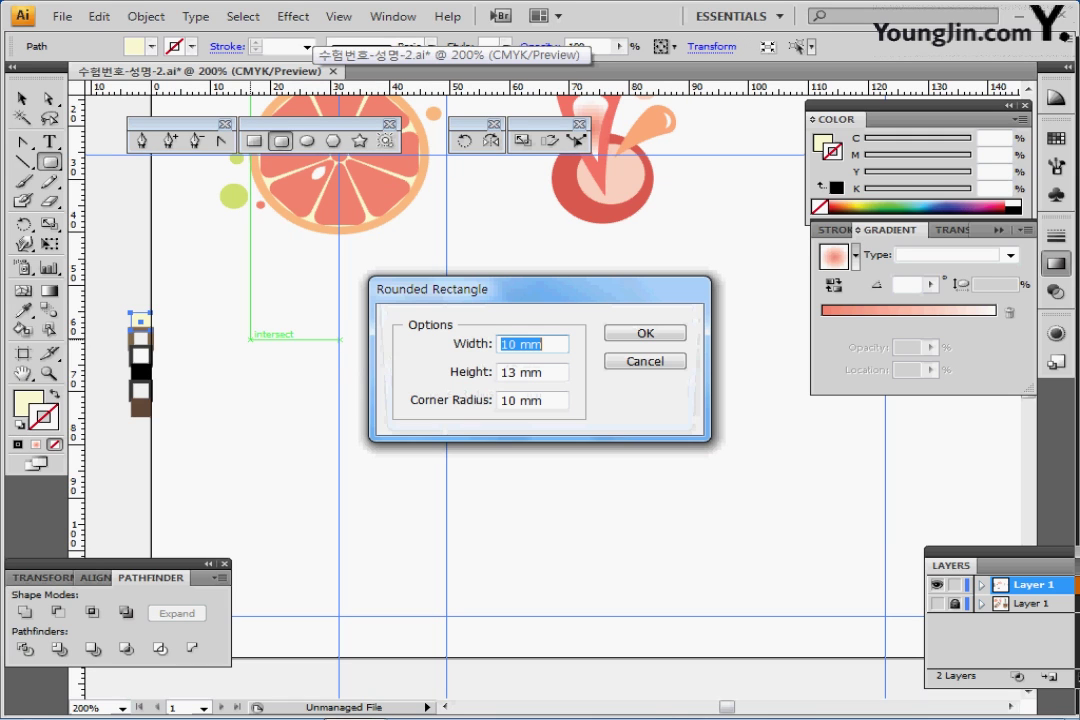
{"action": "type", "text": "35"}
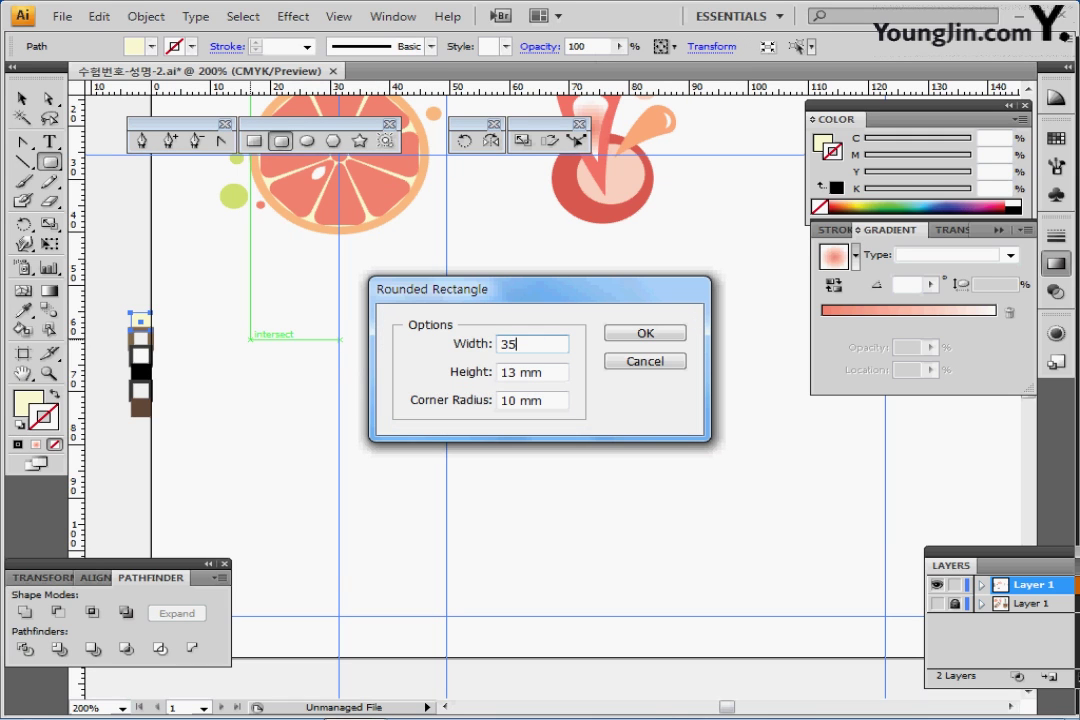
{"action": "key", "text": "Tab"}
{"action": "type", "text": "60"}
{"action": "key", "text": "Tab"}
{"action": "type", "text": "3"}
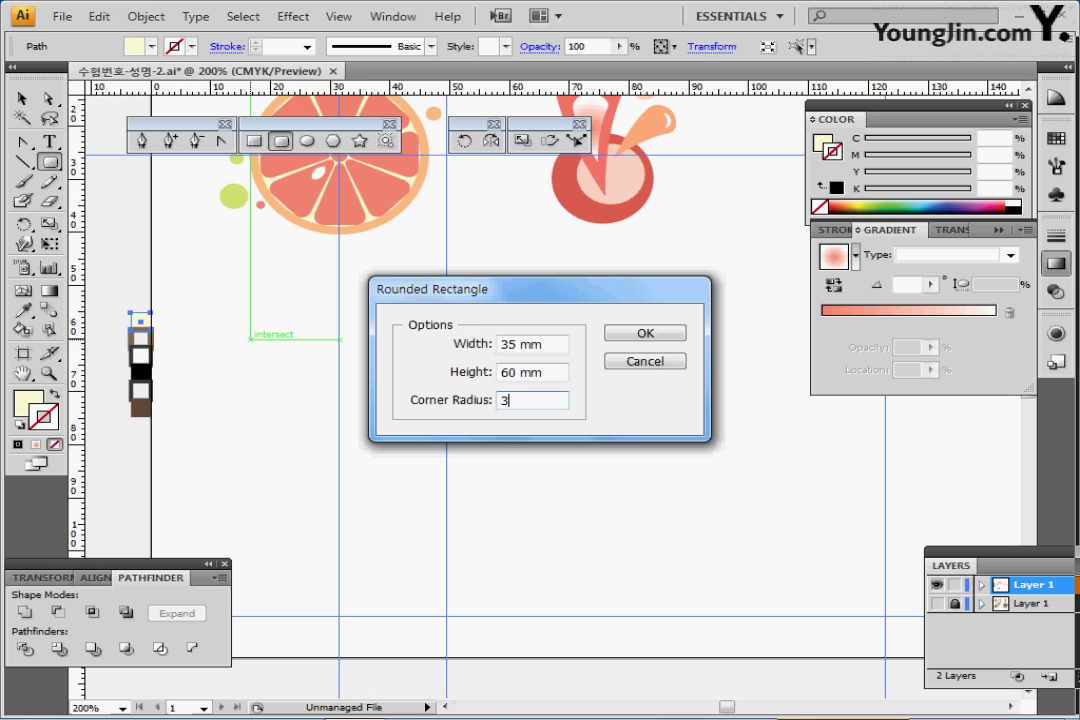
{"action": "key", "text": "BackSpace"}
{"action": "type", "text": "5"}
{"action": "key", "text": "Return"}
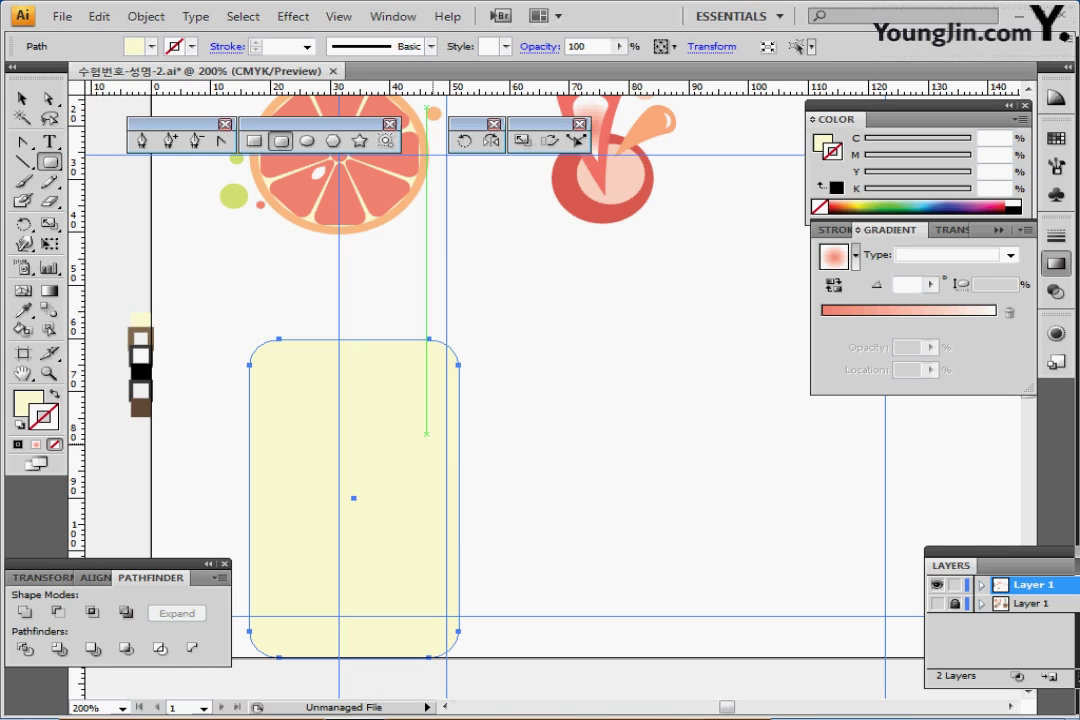
- Collapse the gradient settings and centre the pale yellow rectangle on the grapefruit's vertical guide, with its lower edge at the horizontal guide
{"action": "key", "text": "x"}
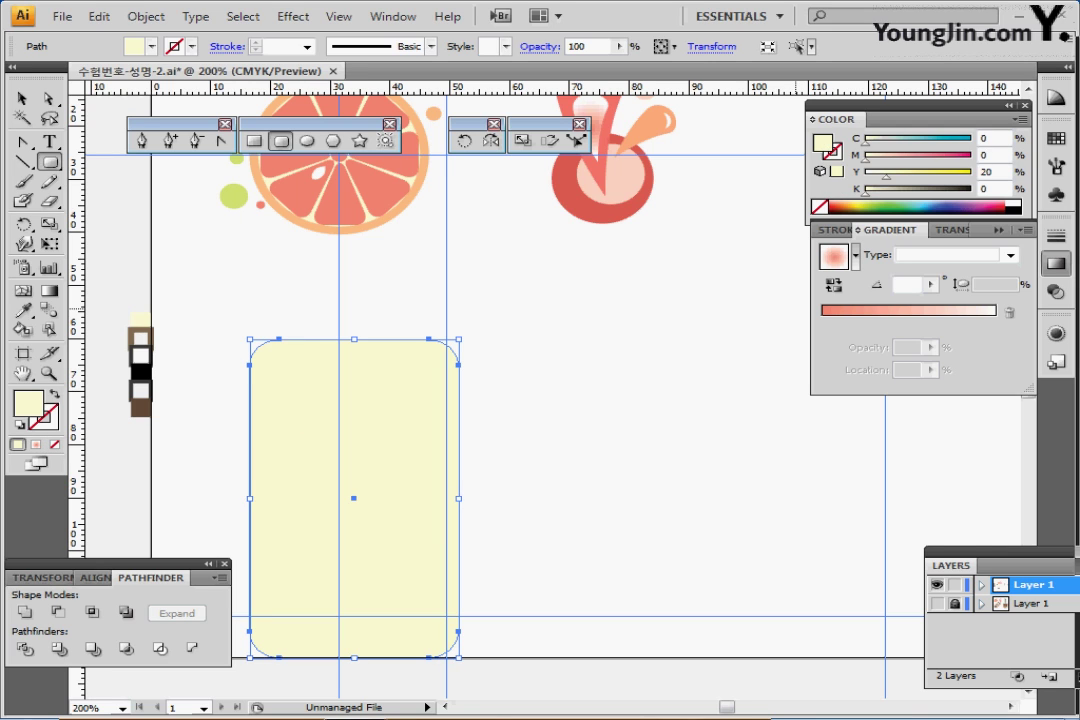
{"action": "left_click", "coordinate": [1055, 263]}
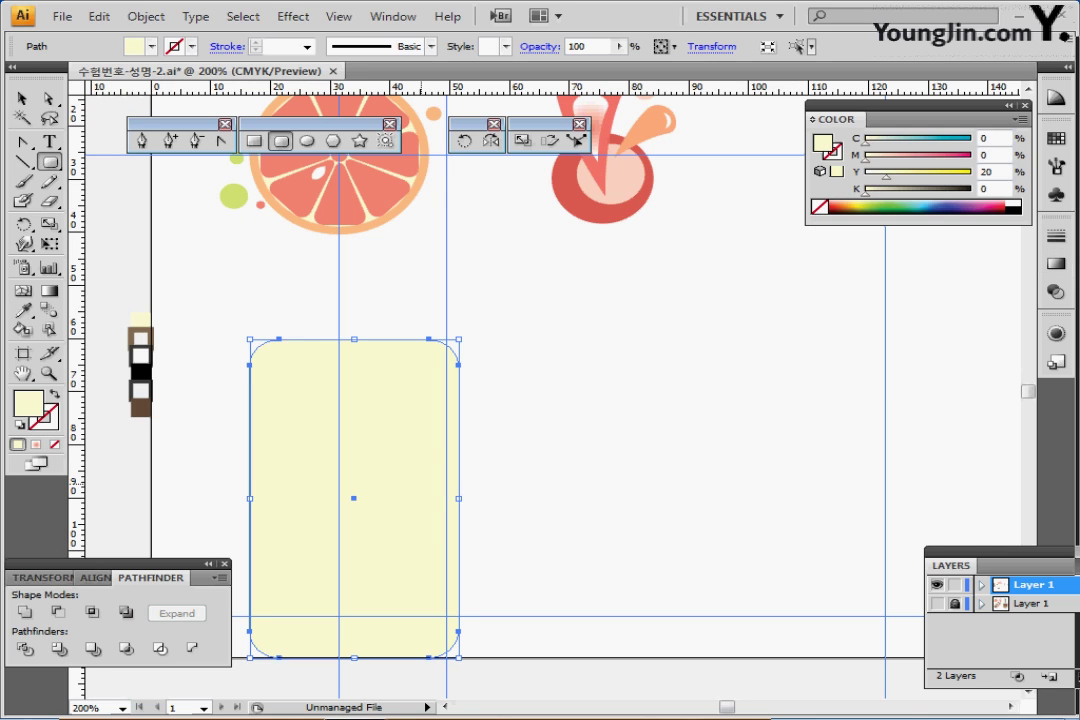
{"action": "left_click_drag", "start_coordinate": [423, 482], "coordinate": [403, 450]}
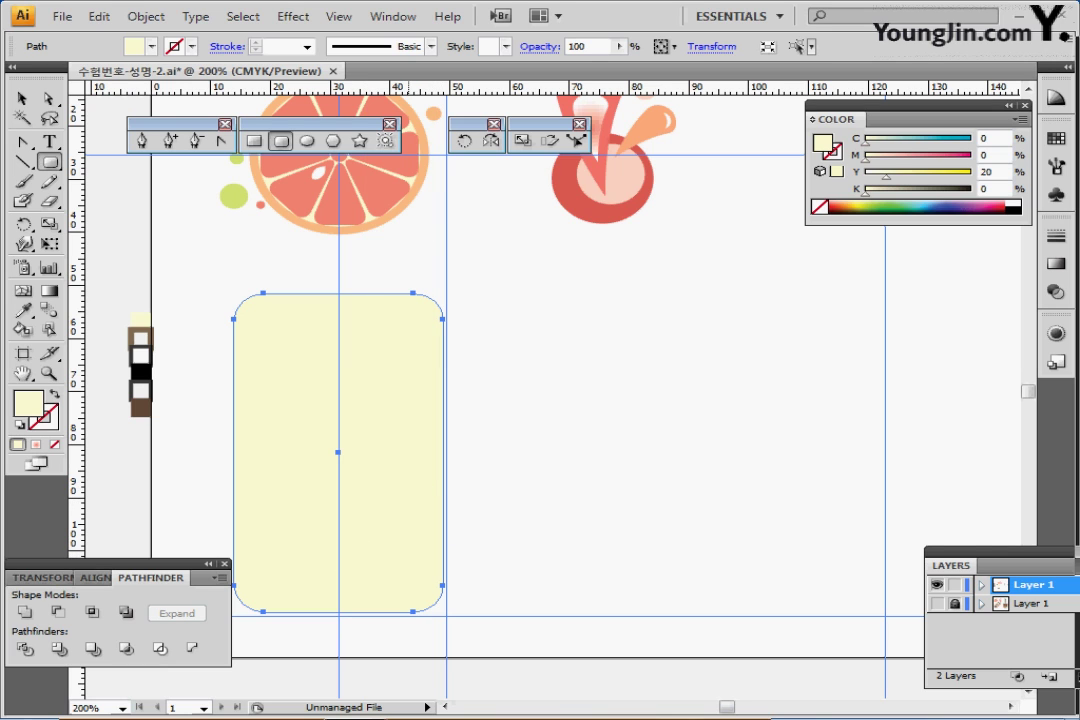
{"action": "left_click_drag", "start_coordinate": [382, 482], "coordinate": [388, 495]}
- Draw a small hole circle on the vertical guide near the tag's upper edge with the default white fill and black stroke
{"action": "key", "text": "l"}
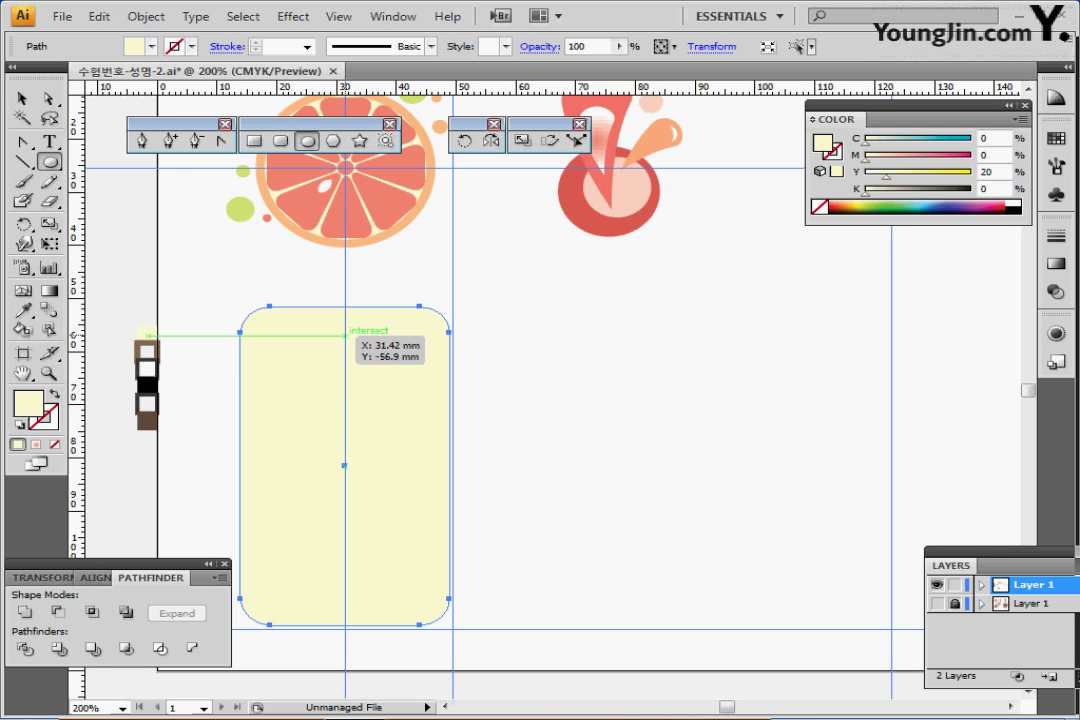
{"action": "left_click_drag", "start_coordinate": [345, 335], "coordinate": [355, 343]}
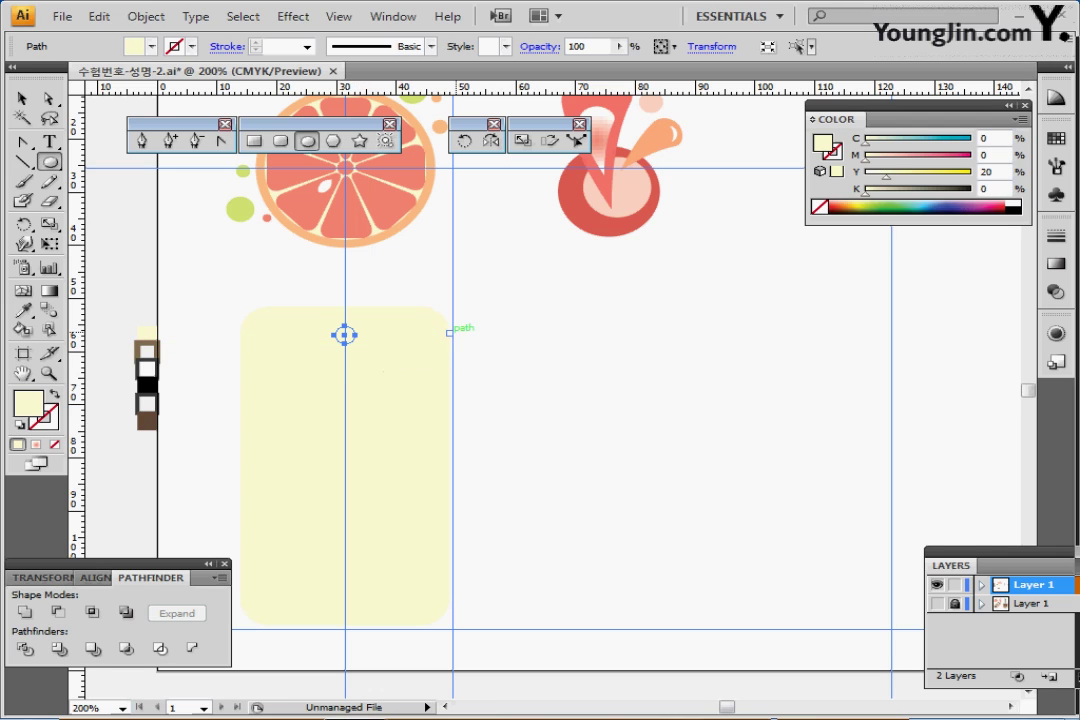
{"action": "key", "text": "d"}
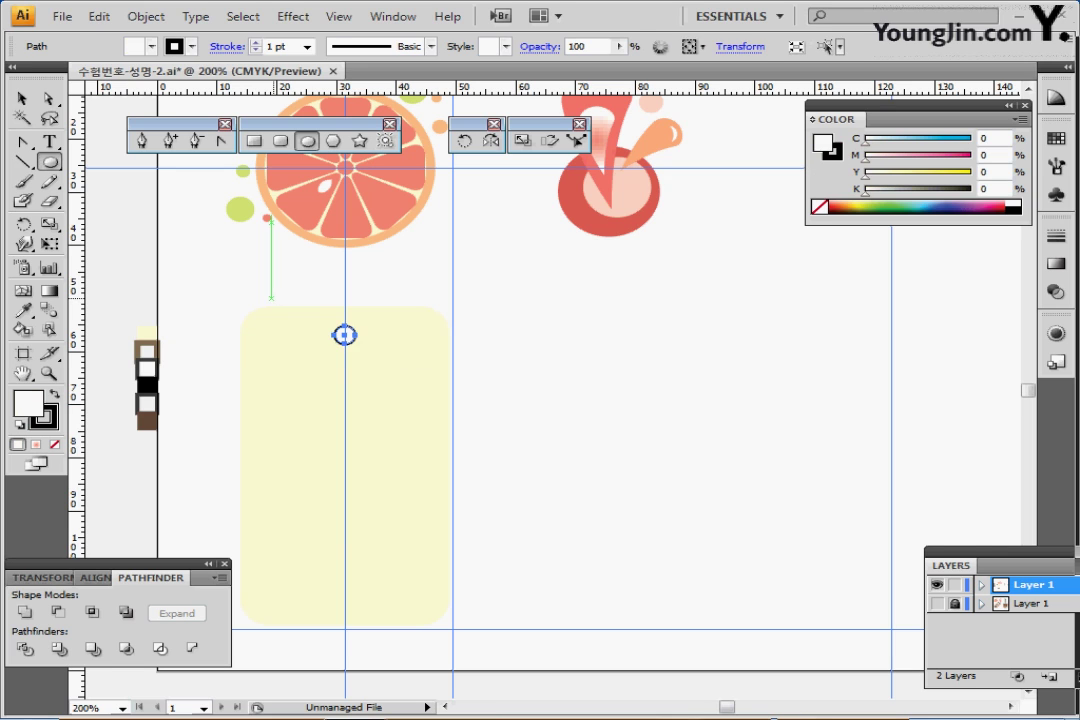
- Align the small hole circle and the pale yellow tag shape on their horizontal centres
{"action": "left_click", "coordinate": [271, 230], "text": "ctrl"}
{"action": "left_click_drag", "start_coordinate": [256, 288], "coordinate": [383, 394]}
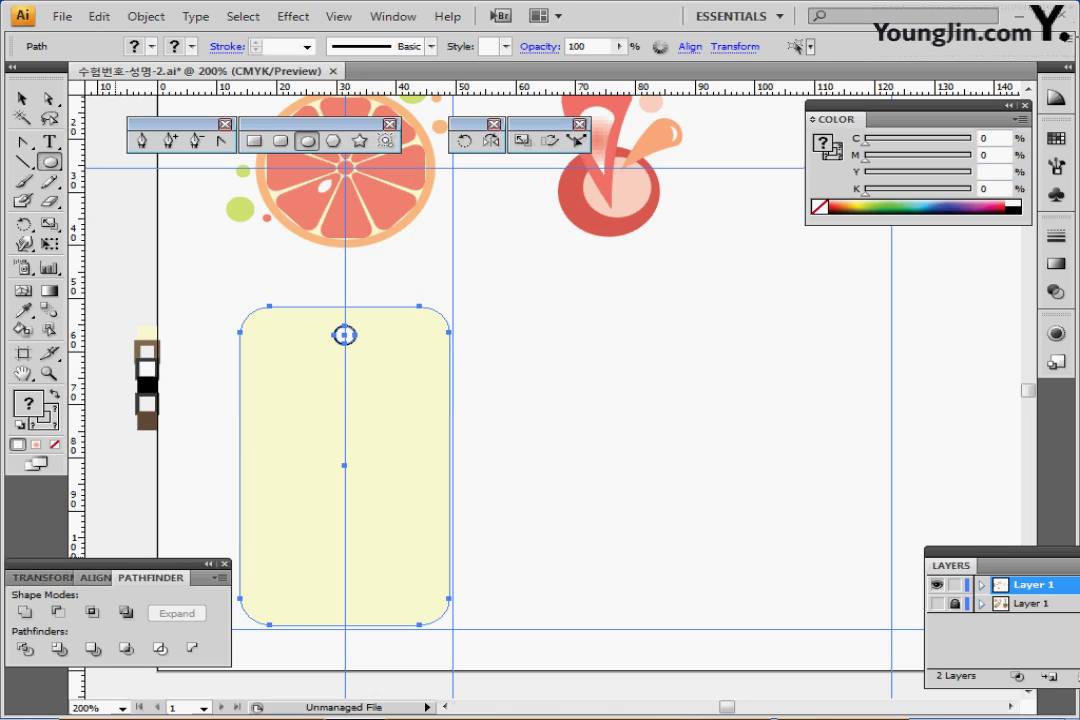
{"action": "left_click", "coordinate": [95, 577]}
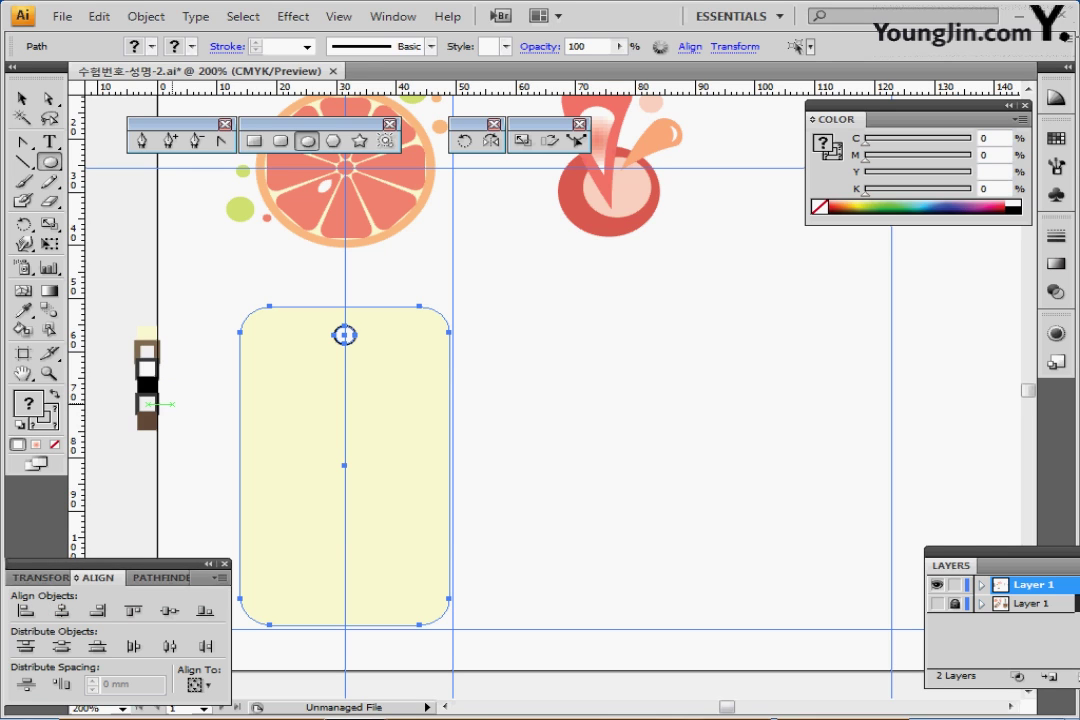
{"action": "key", "text": "ctrl"}
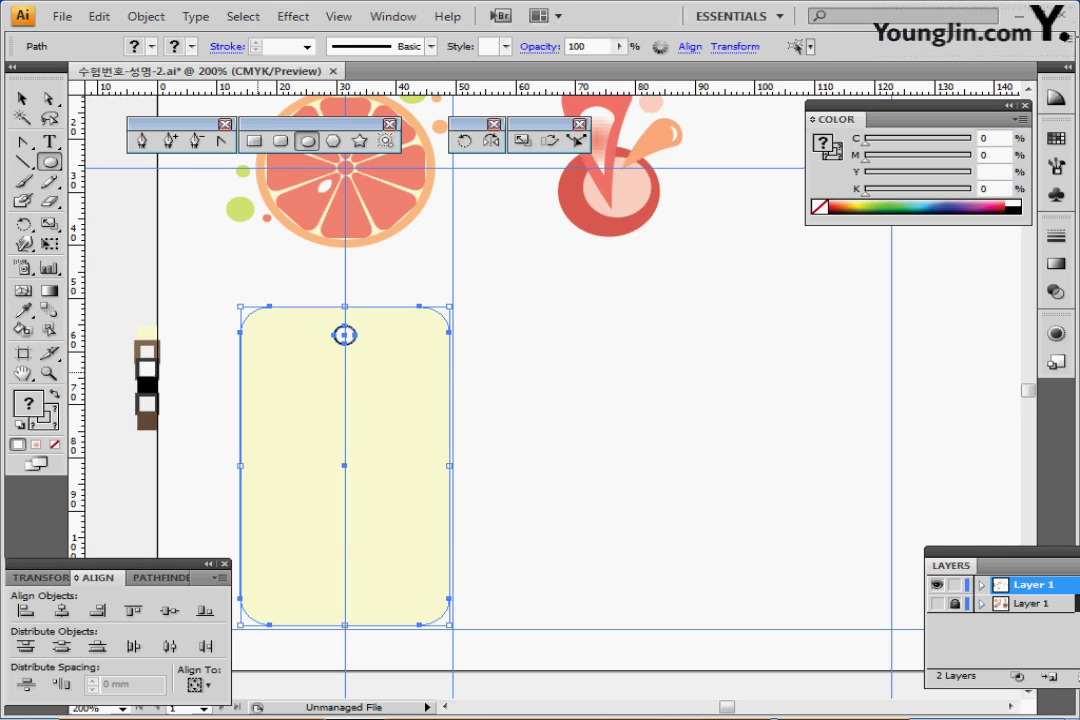
{"action": "key", "text": "ctrl+shift+a"}
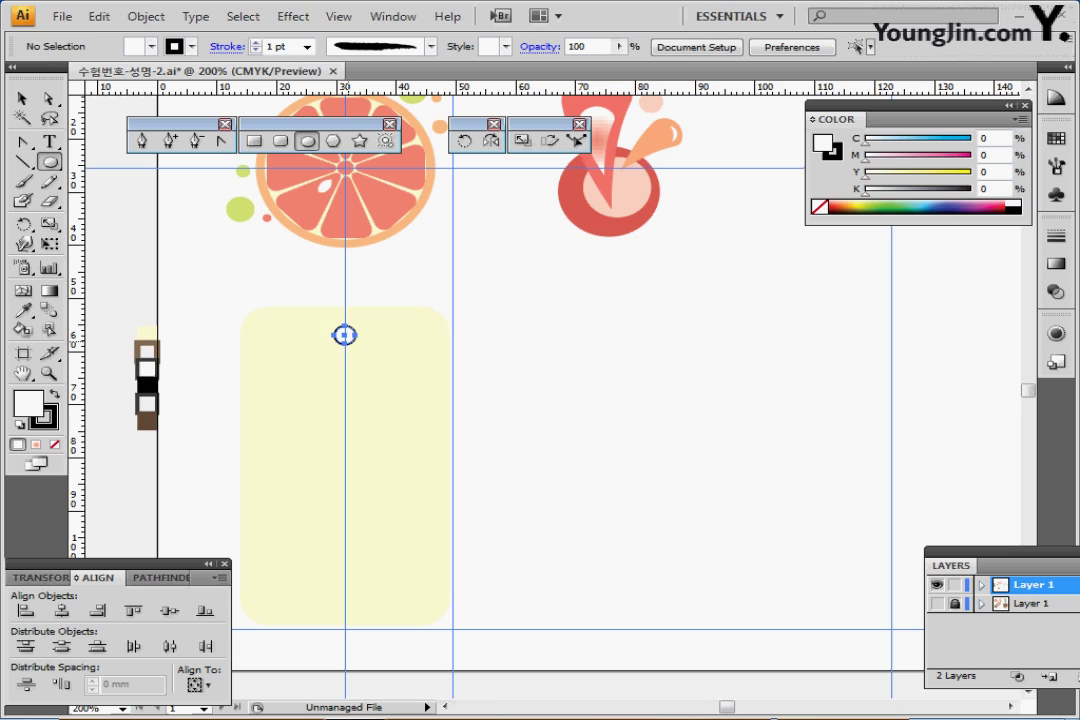
{"action": "left_click_drag", "start_coordinate": [344, 335], "coordinate": [350, 334]}
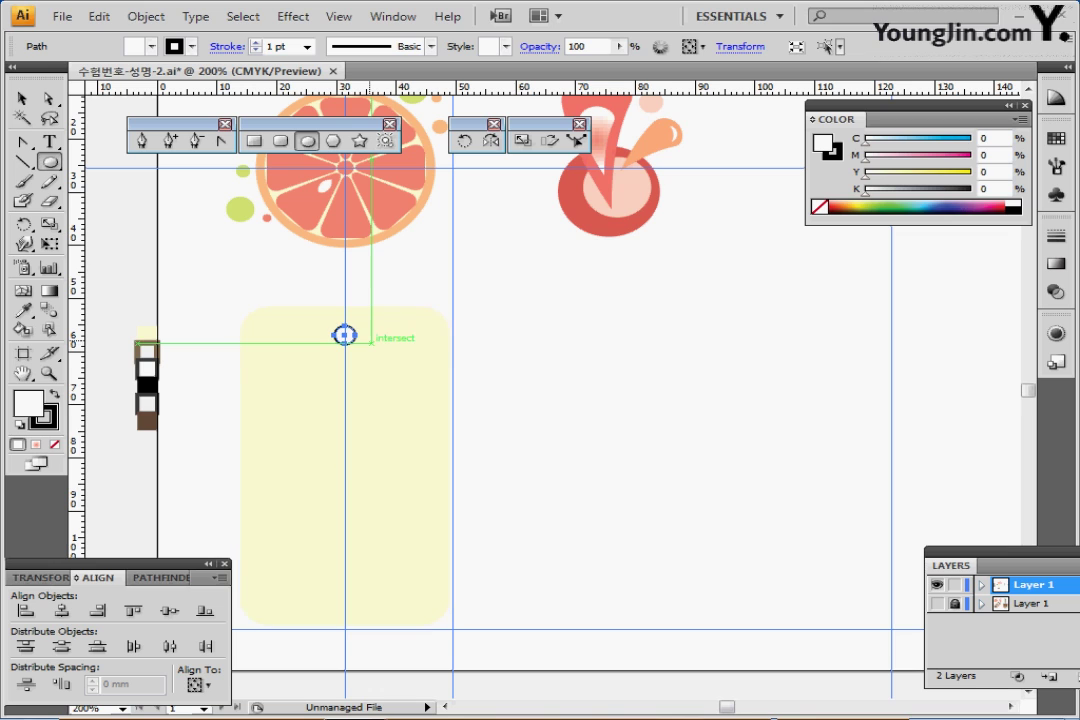
- Combine the tag shape and the small circle into a compound path to punch the string hole
{"action": "left_click_drag", "start_coordinate": [224, 294], "coordinate": [352, 376]}
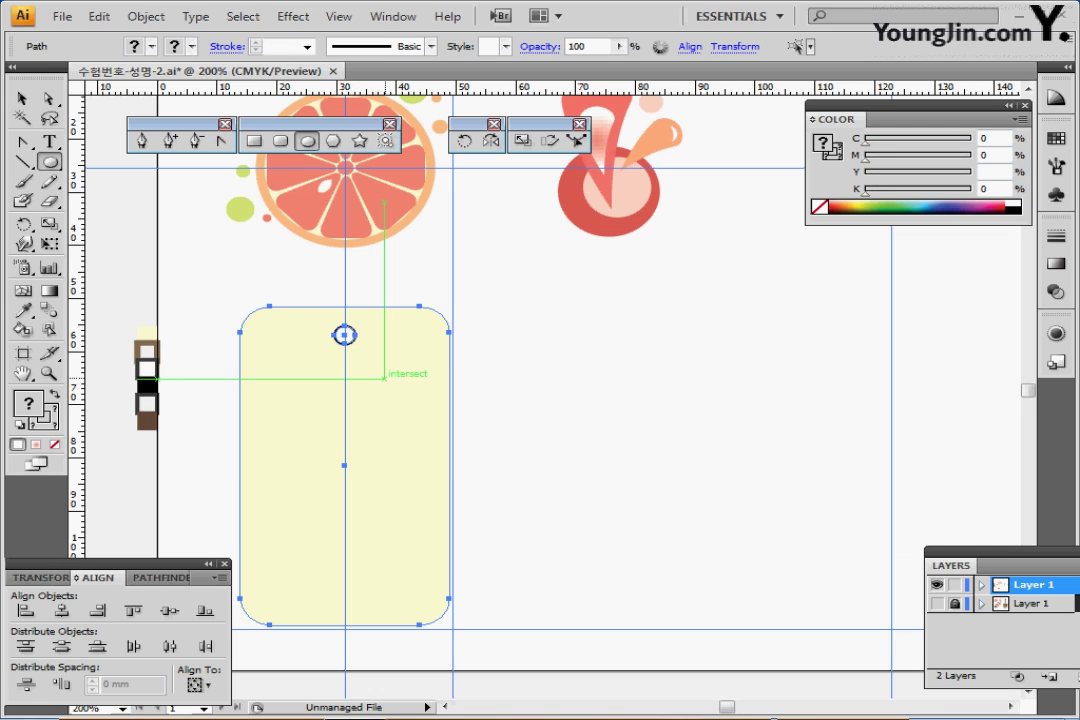
{"action": "right_click", "coordinate": [370, 369]}
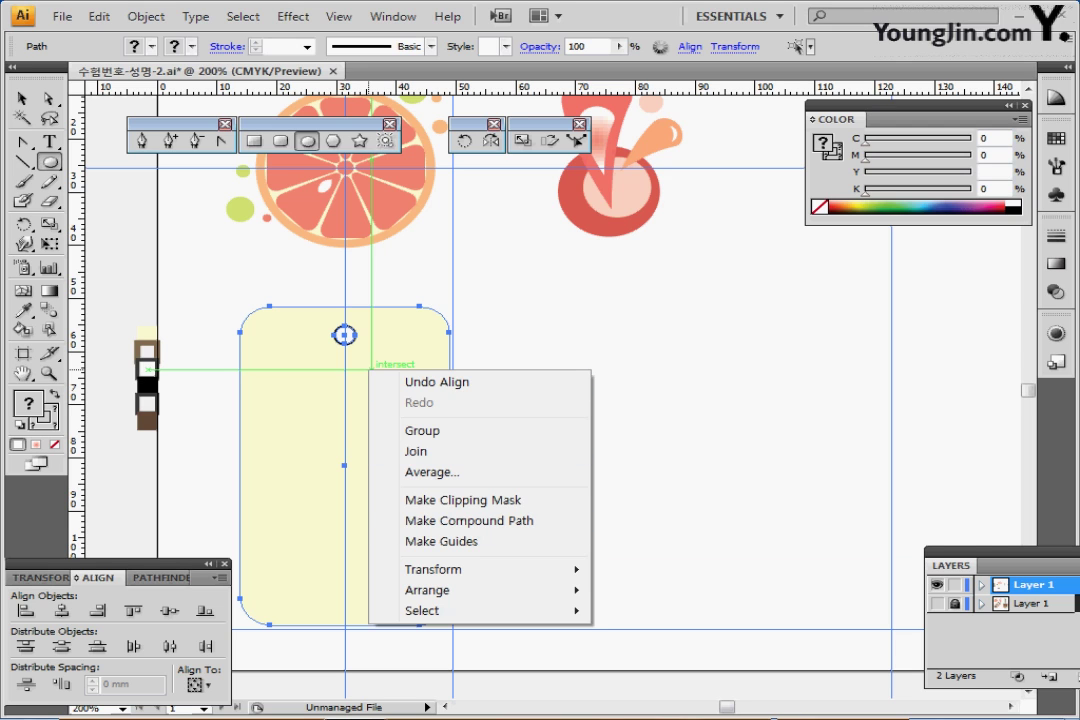
{"action": "left_click", "coordinate": [146, 16]}
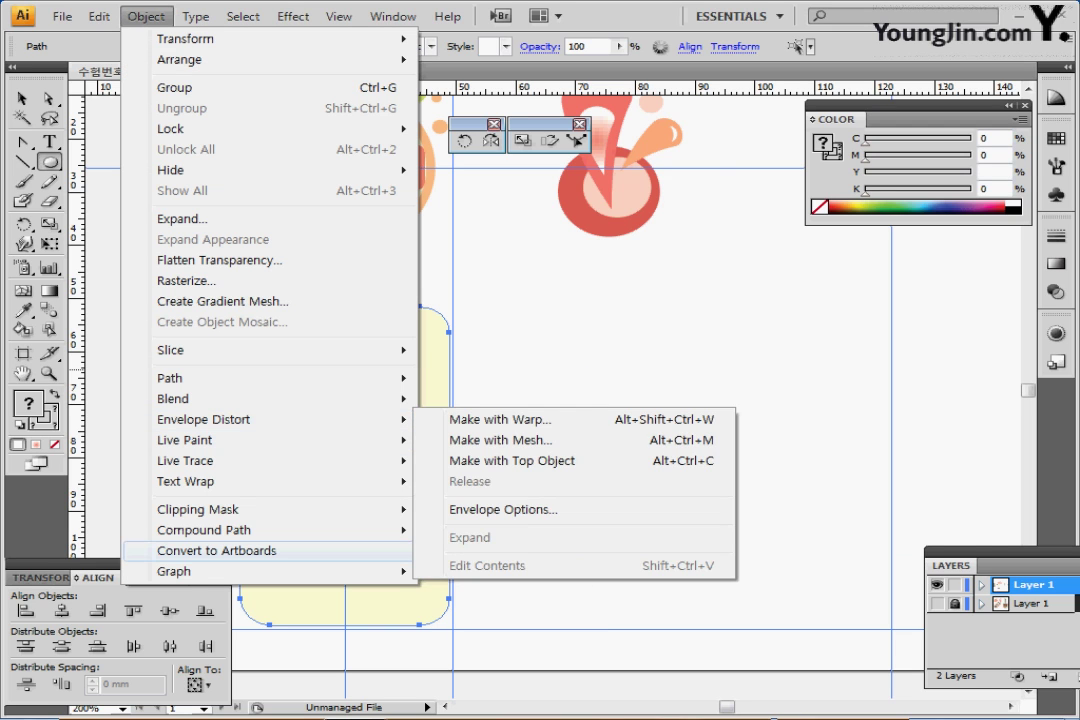
{"action": "mouse_move", "coordinate": [204, 530]}
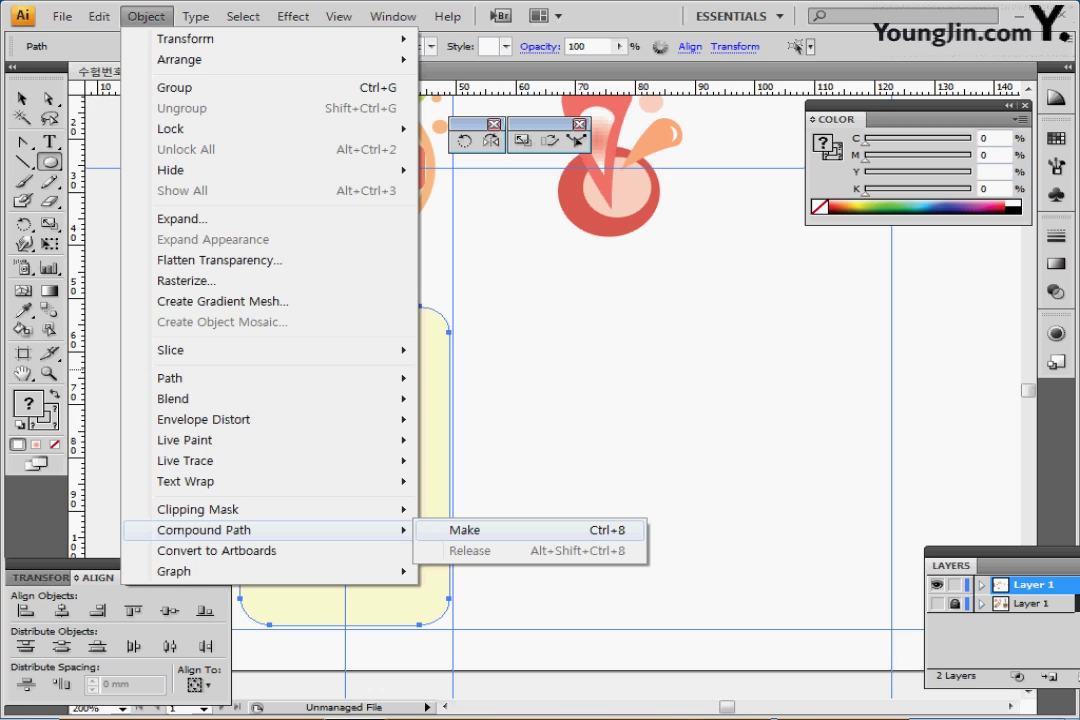
{"action": "left_click", "coordinate": [464, 530]}
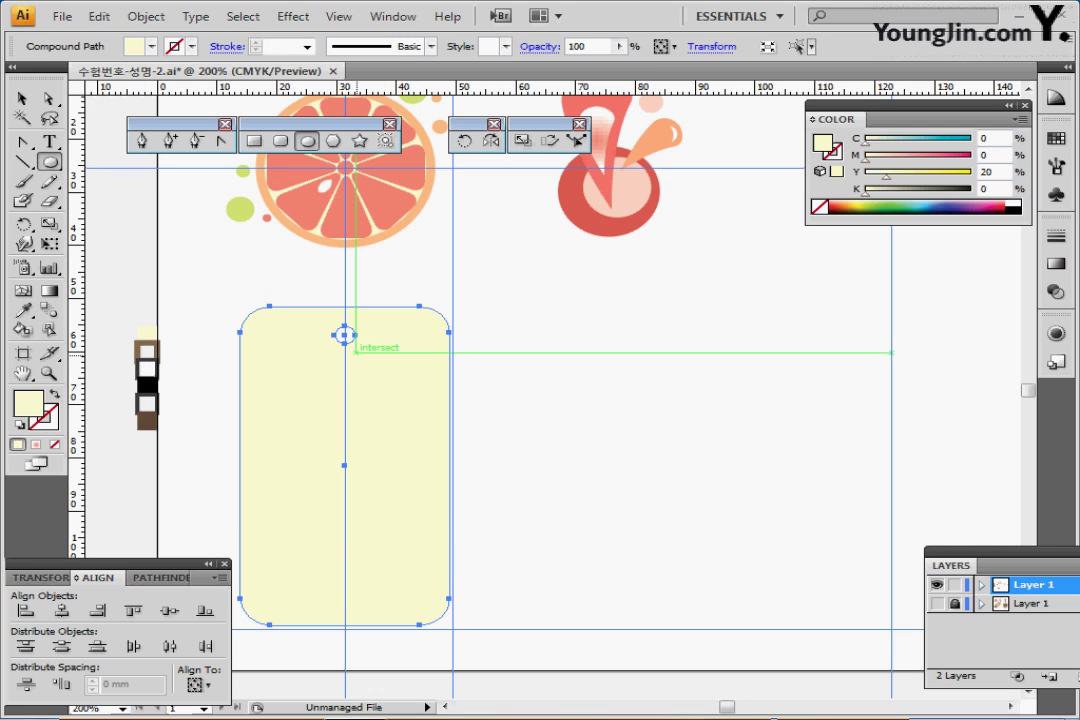
{"action": "key", "text": "ctrl"}
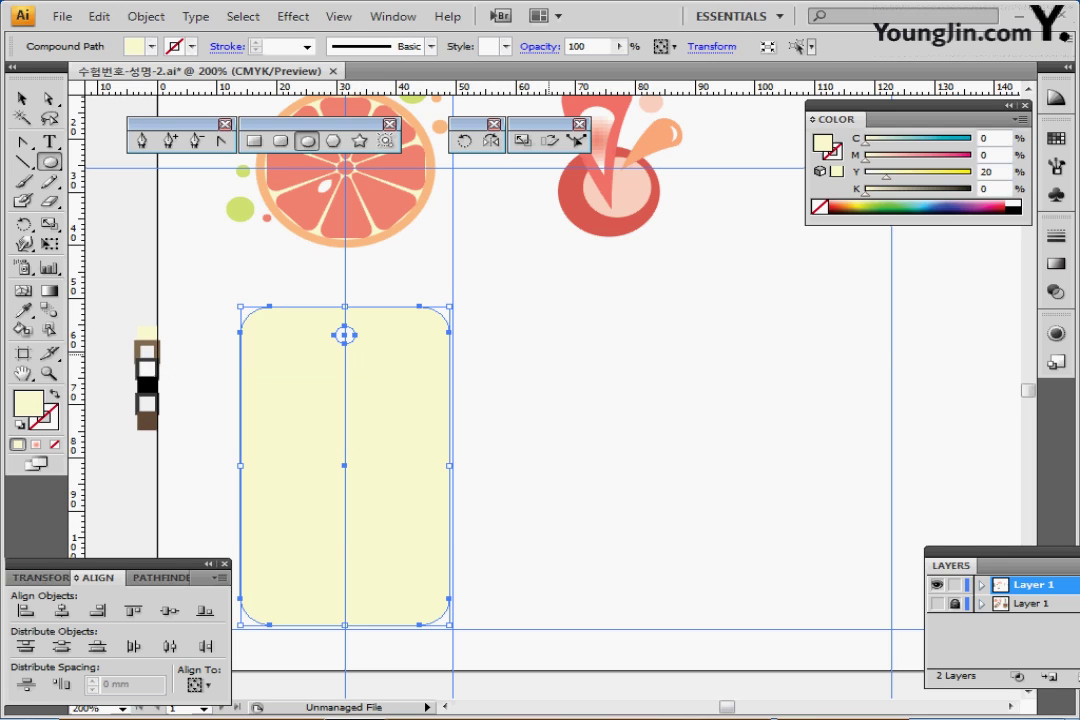
- Give the small hole circle no fill and the brown 3 pt stroke sampled from the colour sample beside the artboard
{"action": "key", "text": "ctrl+shift+a"}
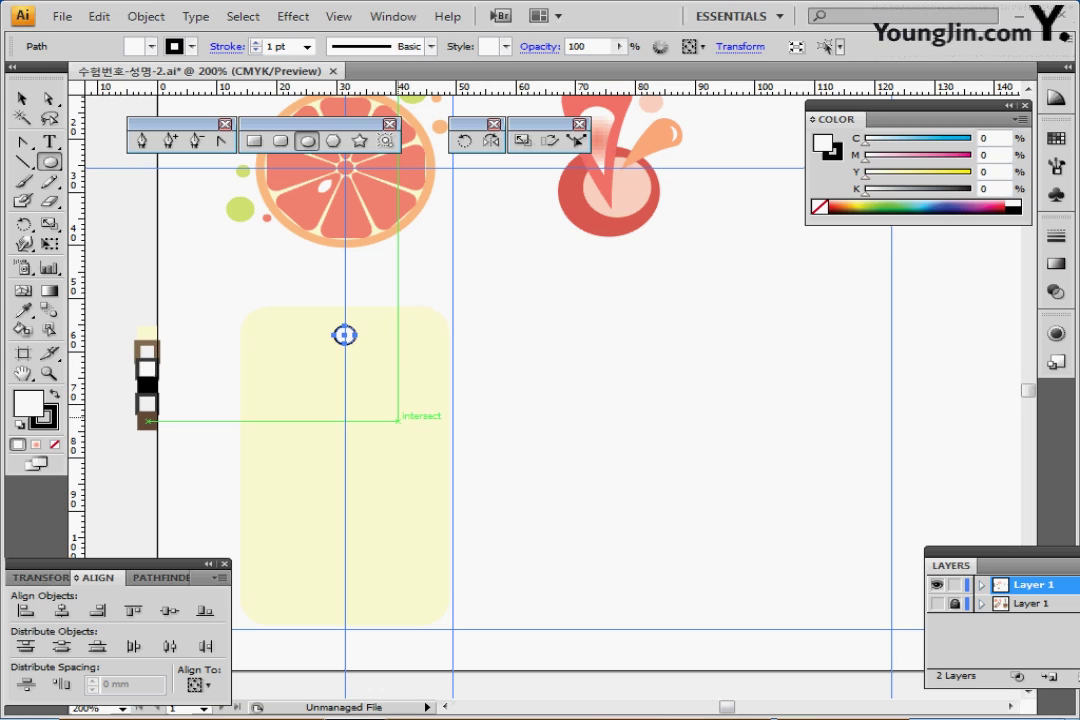
{"action": "key", "text": "i"}
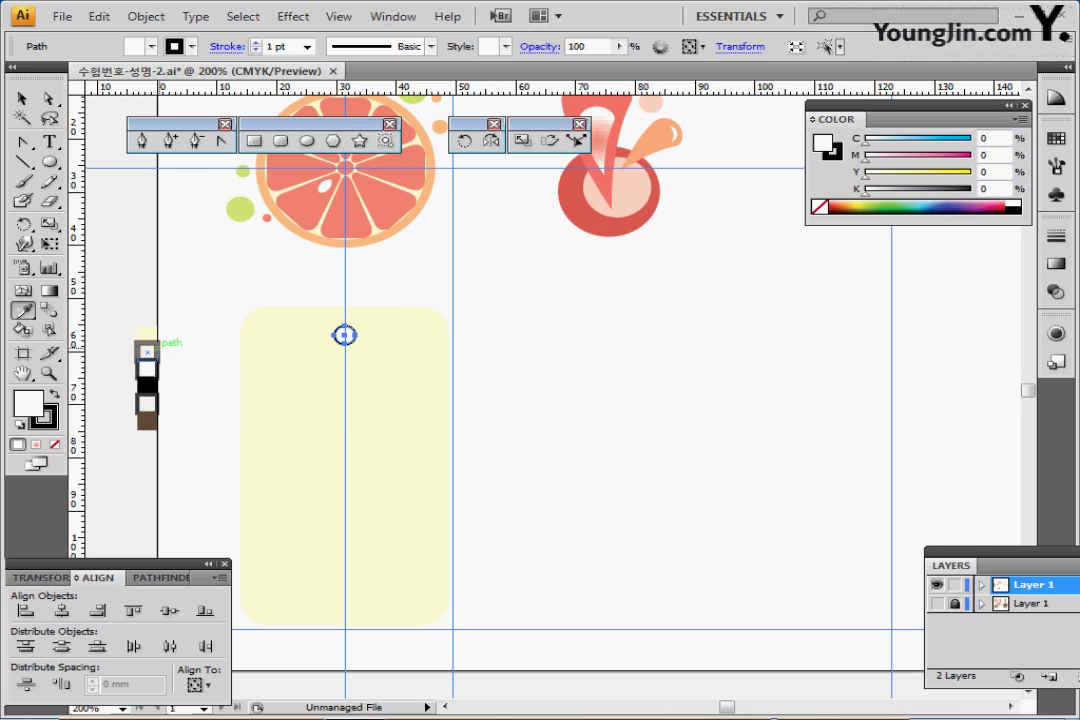
{"action": "left_click", "coordinate": [147, 352]}
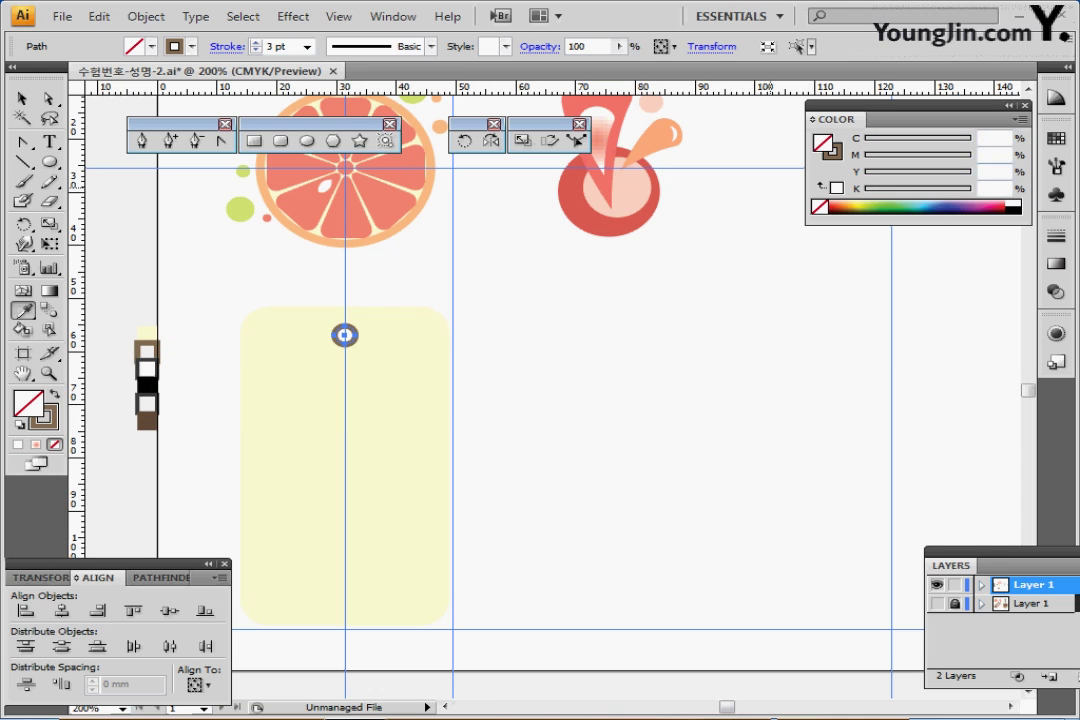
{"action": "key", "text": "x"}
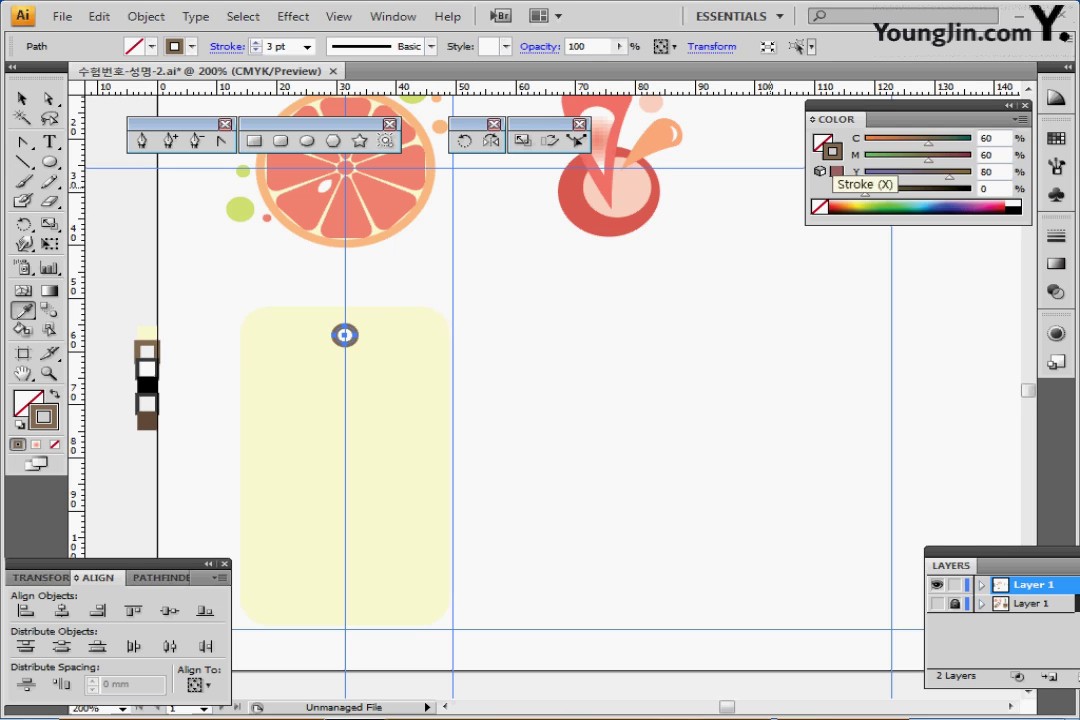
{"action": "left_click", "coordinate": [1056, 236]}
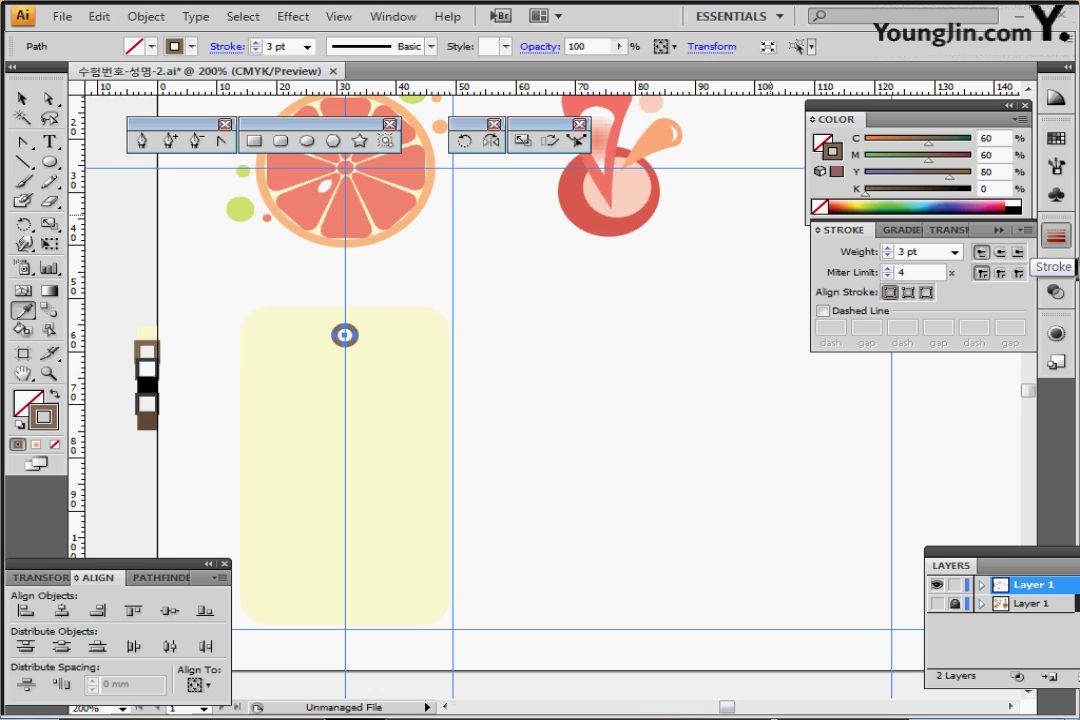
{"action": "left_click", "coordinate": [499, 392], "text": "ctrl"}
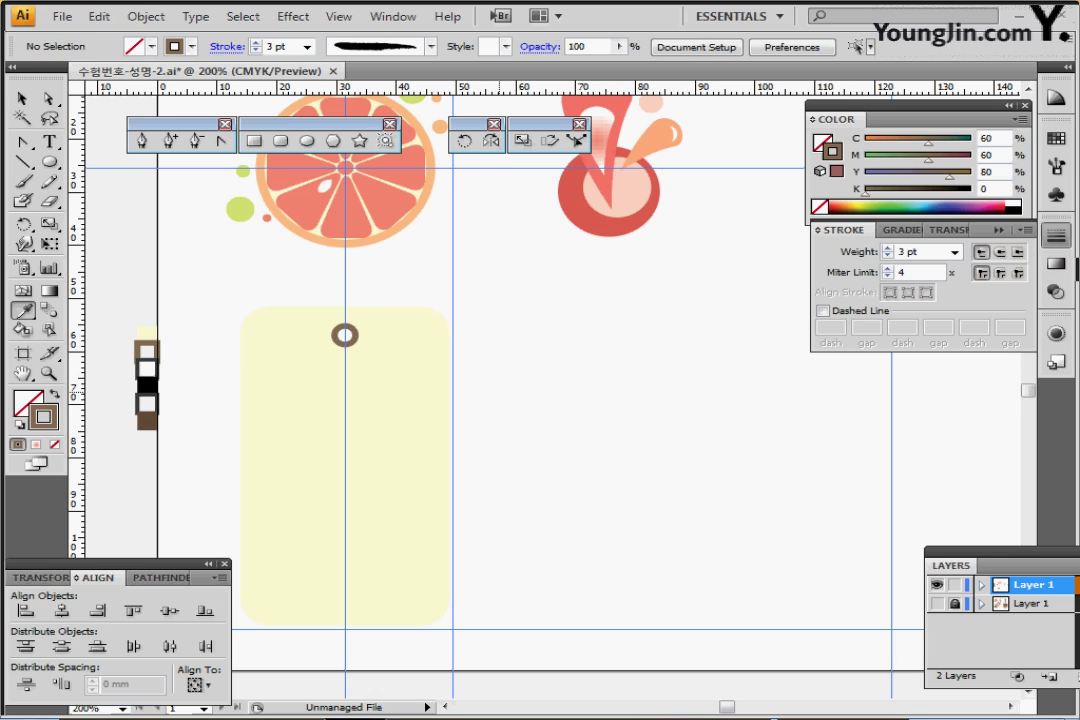
- Fill the punched tag shape with the grapefruit pattern swatch
{"action": "left_click", "coordinate": [429, 430], "text": "ctrl"}
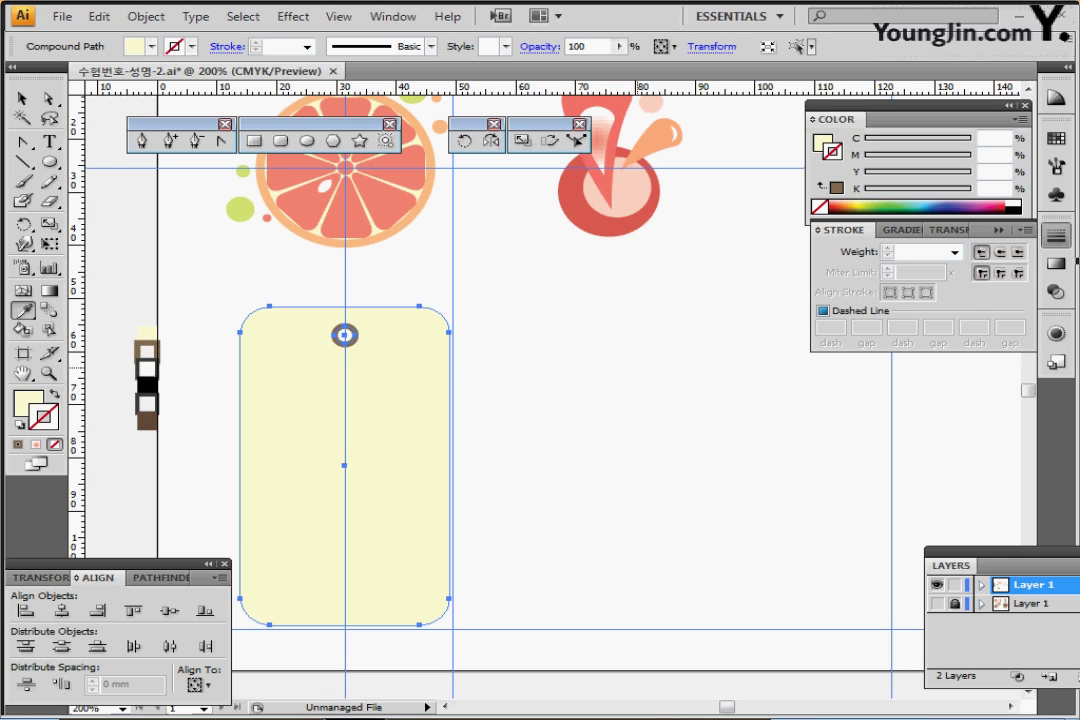
{"action": "key", "text": "ctrl"}
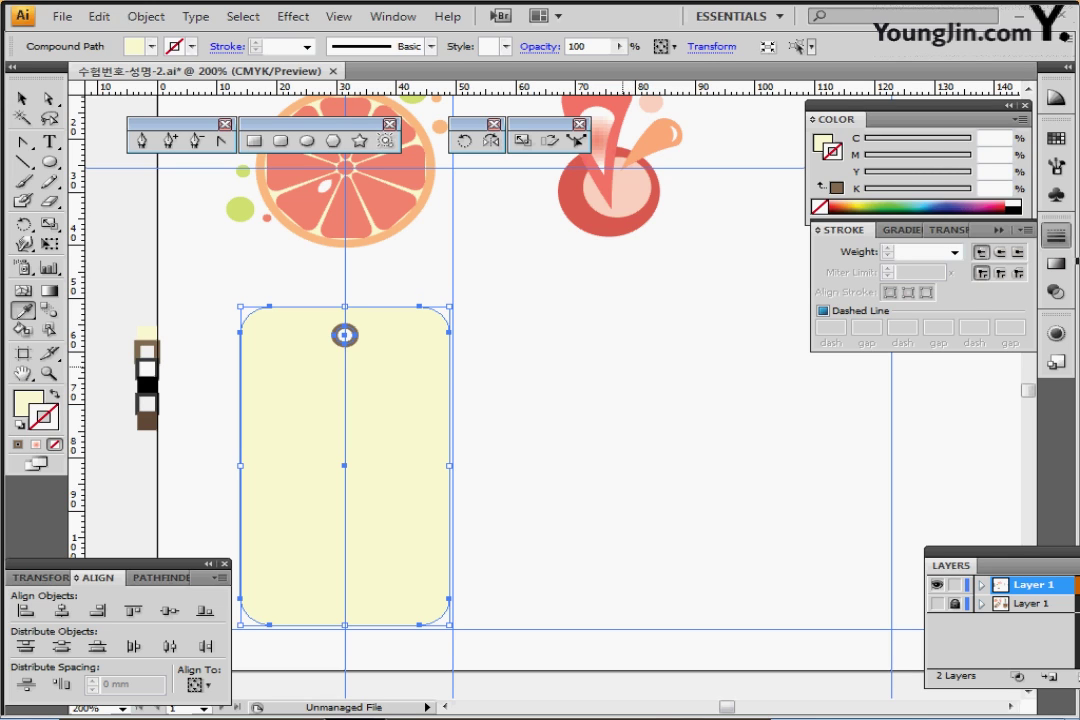
{"action": "key", "text": "ctrl+shift+b"}
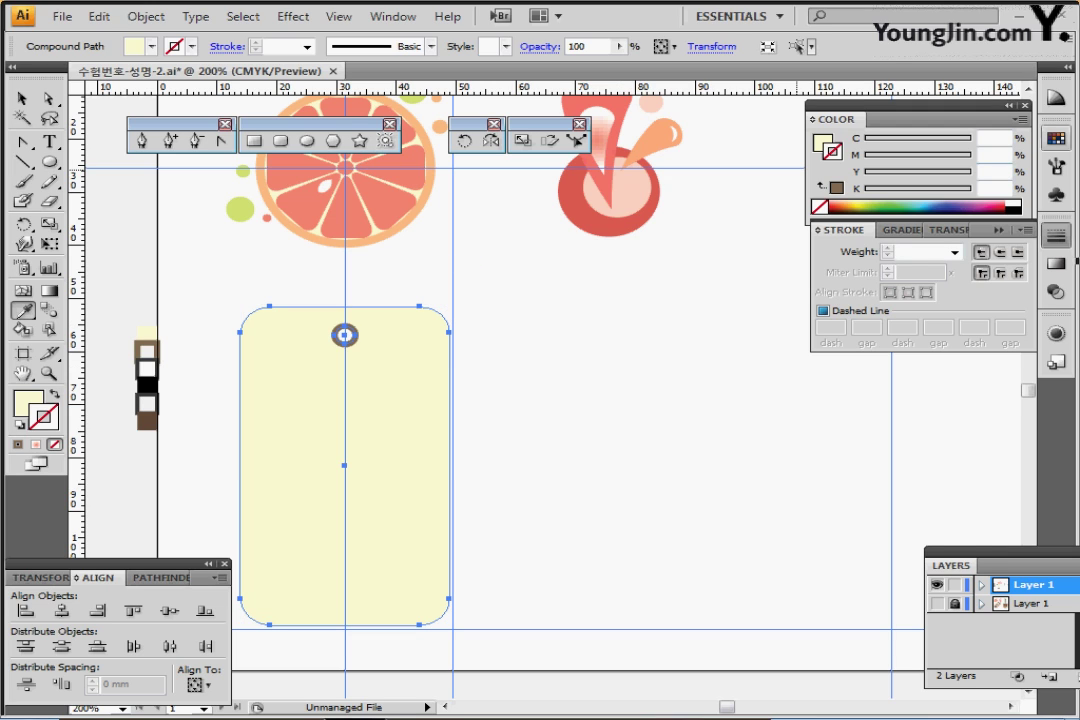
{"action": "left_click", "coordinate": [1055, 138]}
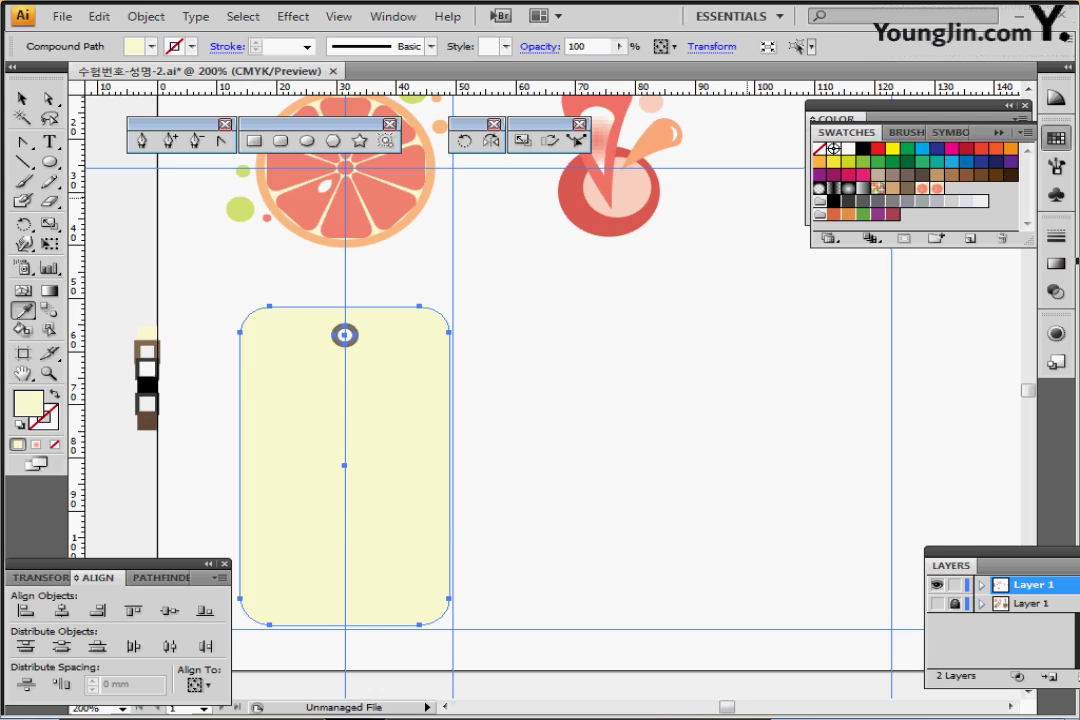
{"action": "left_click", "coordinate": [935, 188]}
{"action": "left_click", "coordinate": [888, 114]}
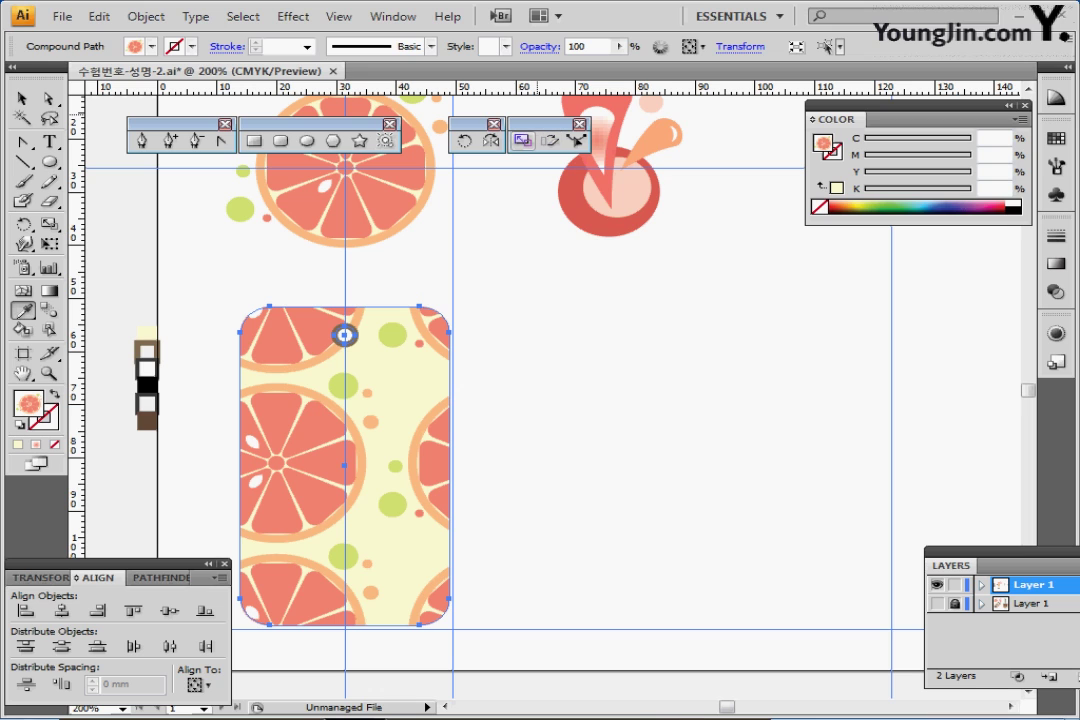
- Scale only the tag's pattern fill uniformly to 20%, leaving objects out of the scaling
{"action": "double_click", "coordinate": [522, 140]}
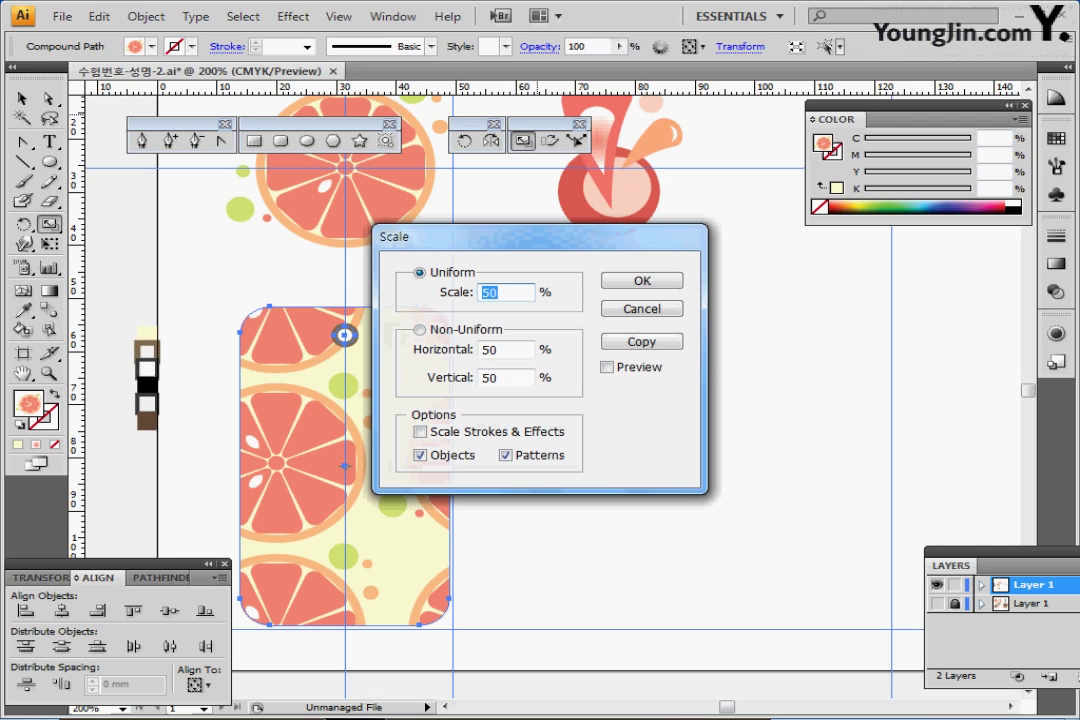
{"action": "type", "text": "20"}
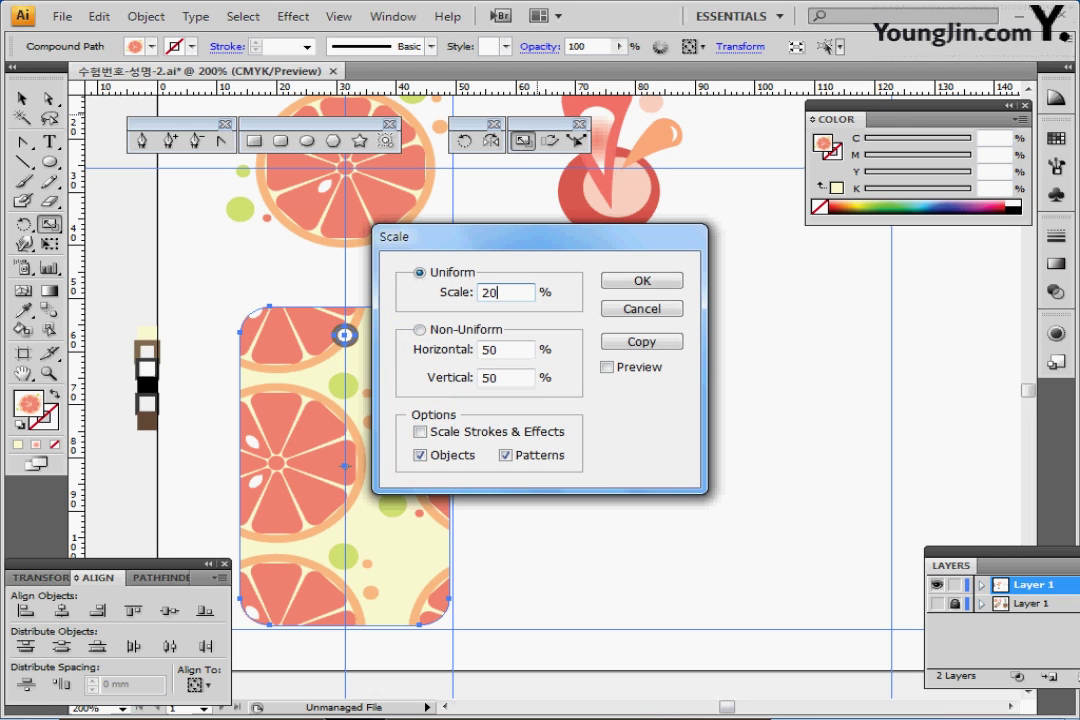
{"action": "key", "text": "Tab"}
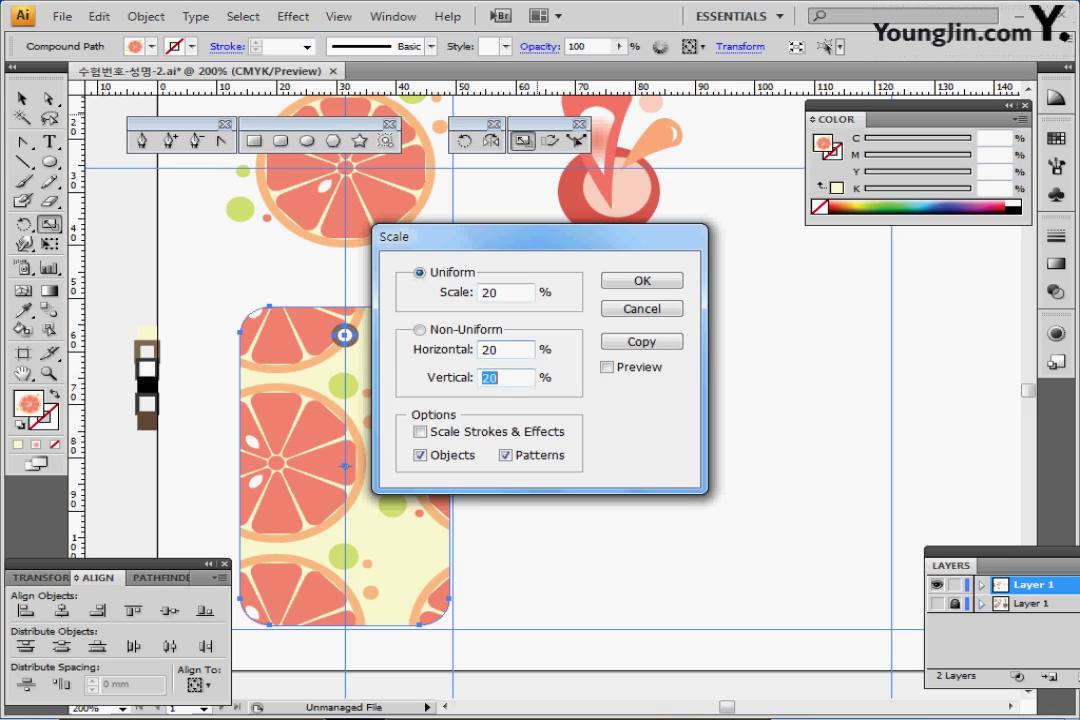
{"action": "key", "text": "Tab"}
{"action": "key", "text": "Tab"}
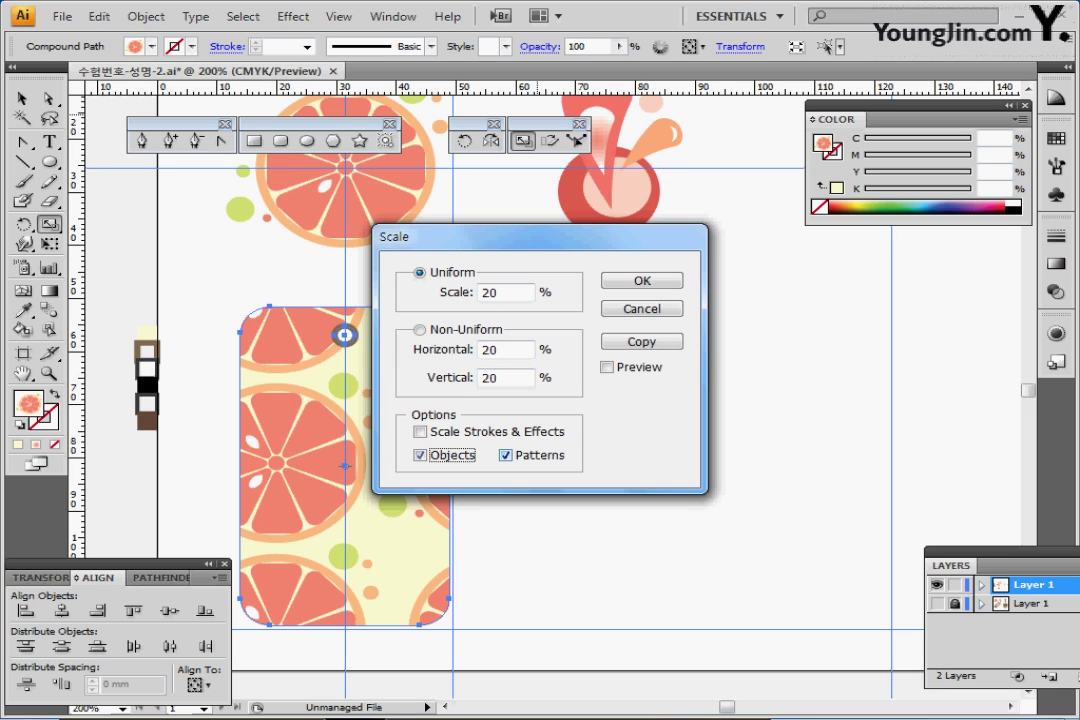
{"action": "key", "text": "space"}
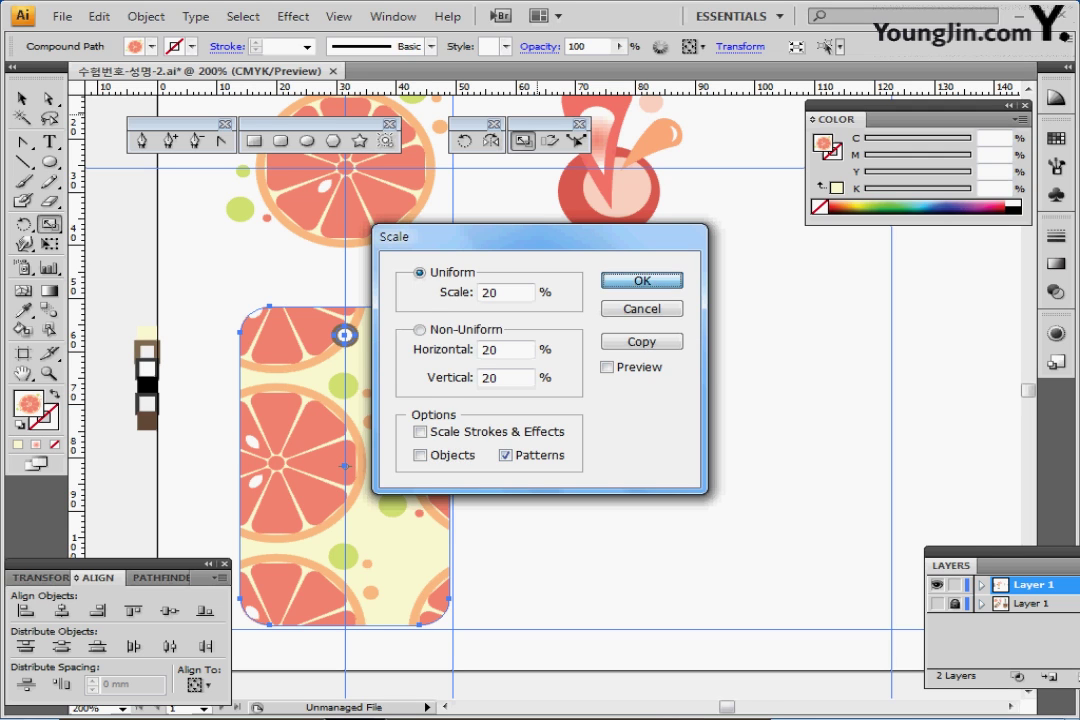
{"action": "key", "text": "Return"}
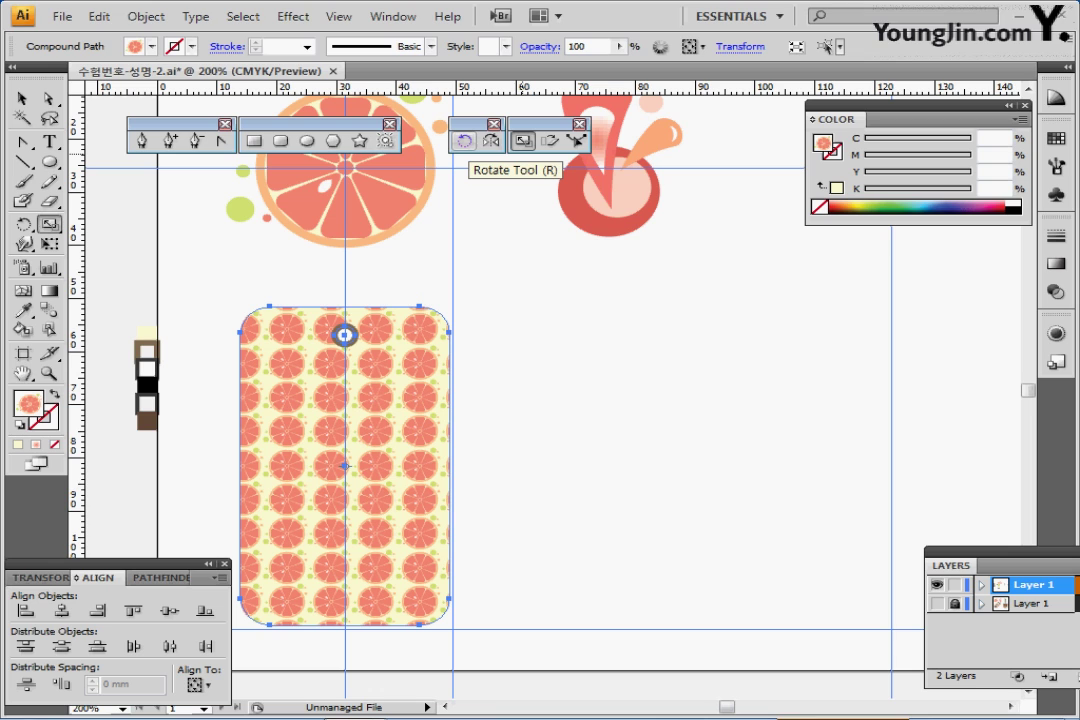
- Rotate only the tag's pattern fill by 45°
{"action": "double_click", "coordinate": [463, 140]}
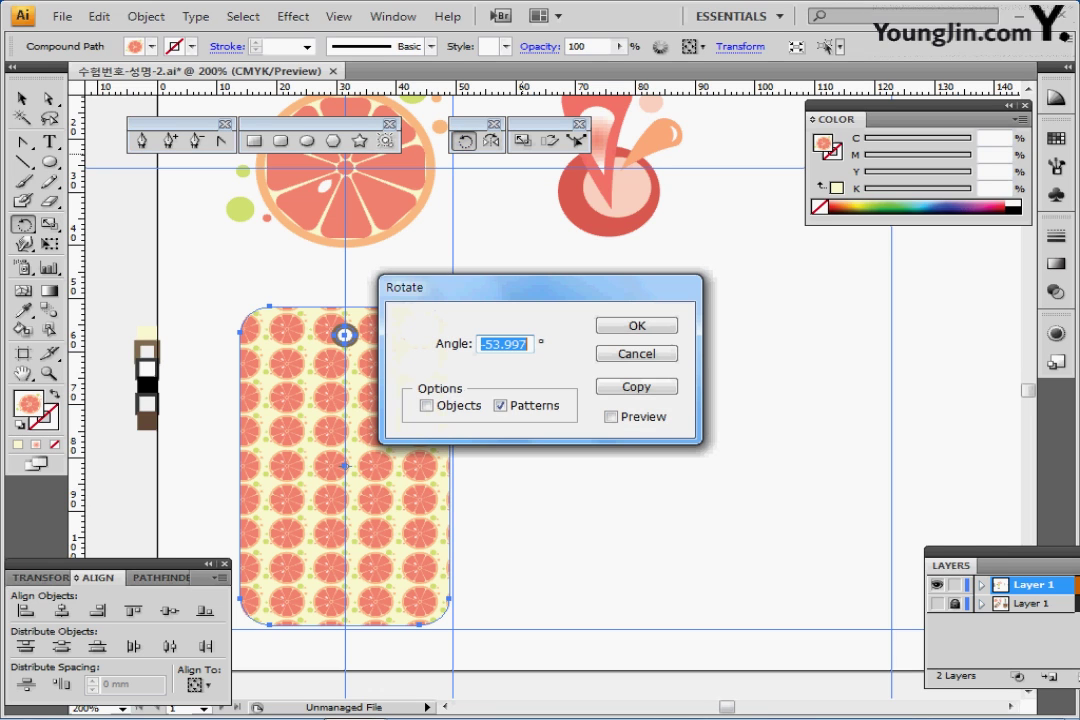
{"action": "type", "text": "45"}
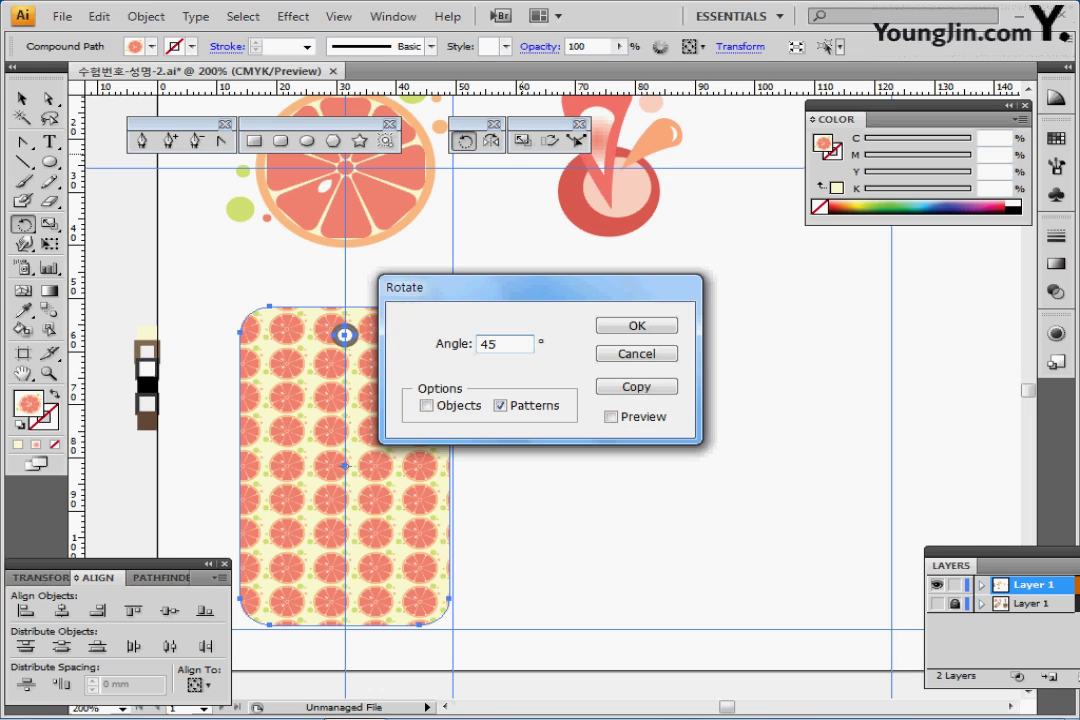
{"action": "key", "text": "Tab"}
{"action": "key", "text": "Return"}
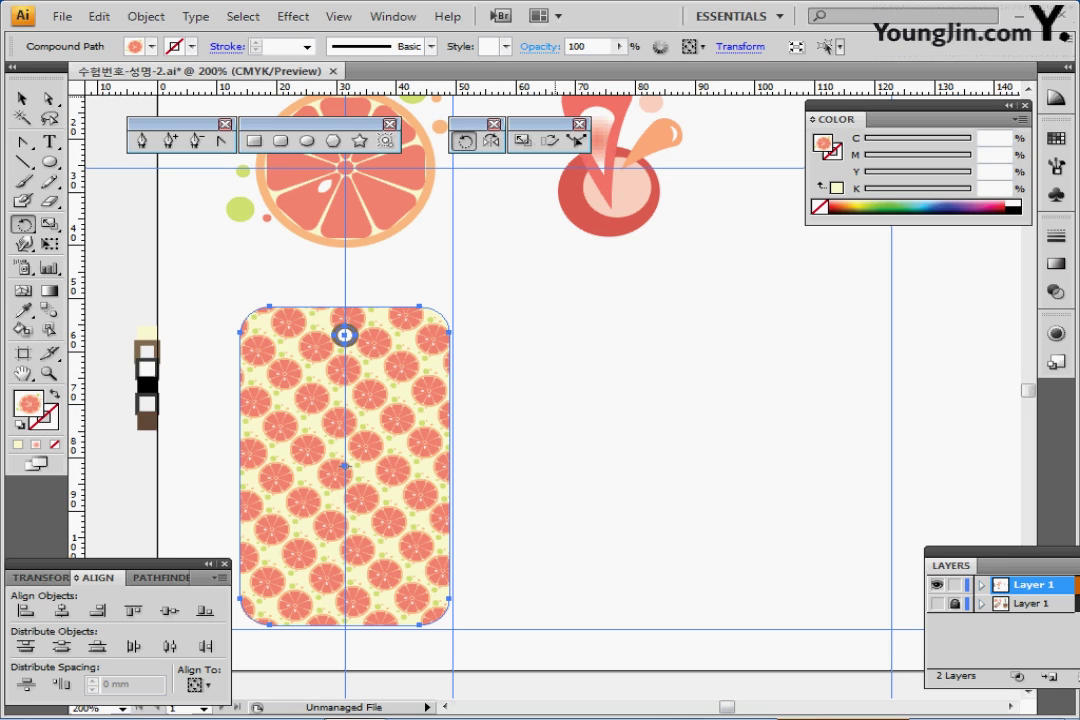
- Set the opacity of the grapefruit-patterned tag shape to 50%
{"action": "left_click", "coordinate": [586, 46]}
{"action": "double_click", "coordinate": [577, 46]}
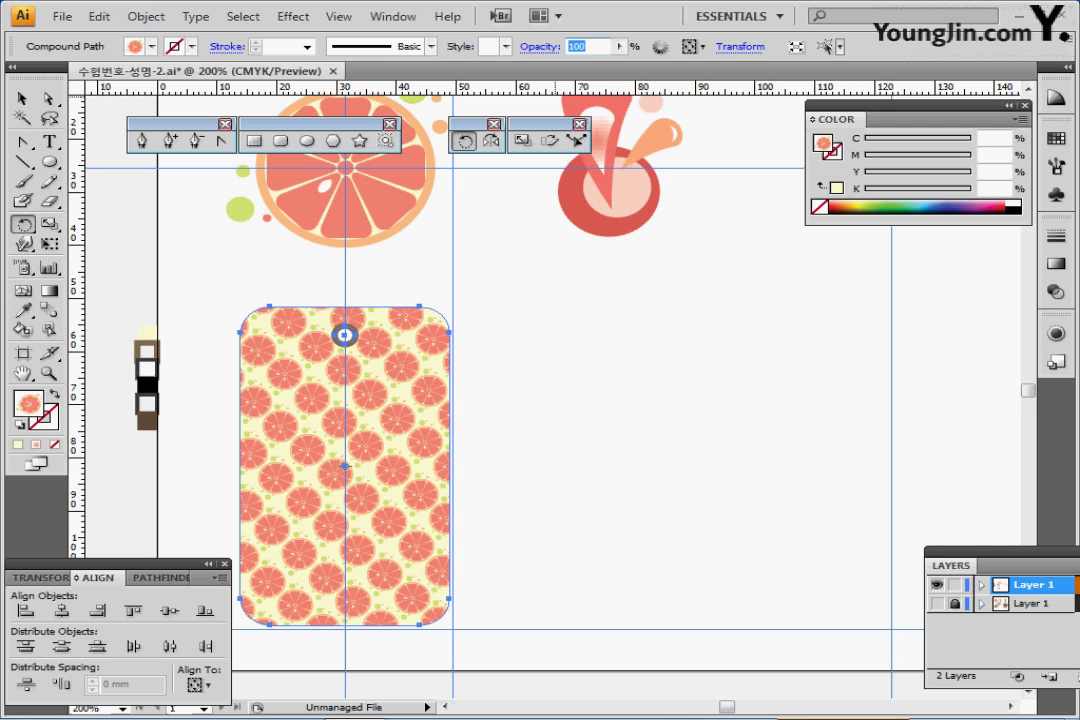
{"action": "type", "text": "50"}
{"action": "key", "text": "Return"}
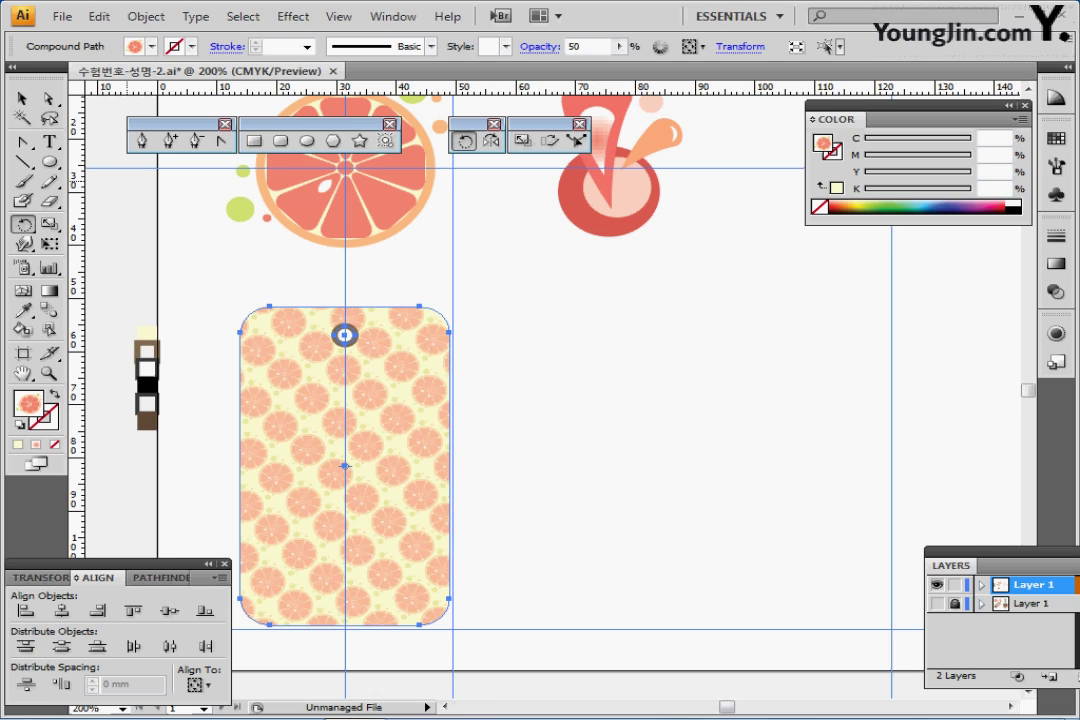
- Draw a circle about 26 mm across, centred on the tag's vertical guide, with white fill and a 2 pt K 90 stroke
{"action": "left_click", "coordinate": [307, 140]}
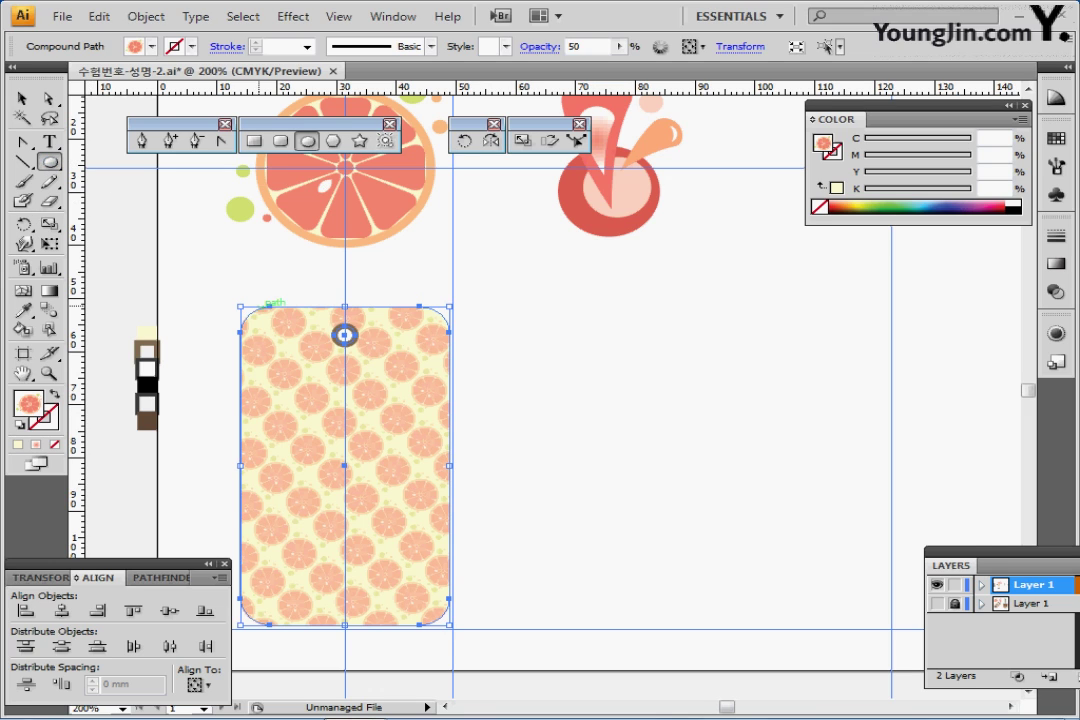
{"action": "key", "text": "ctrl+shift+a"}
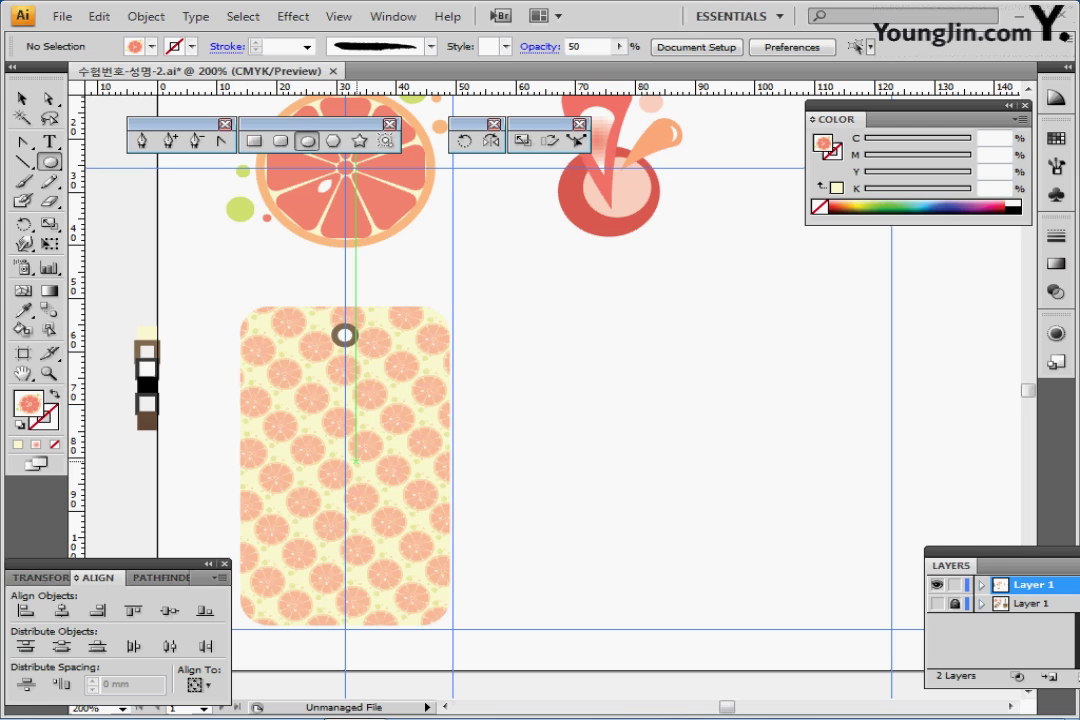
{"action": "left_click", "coordinate": [147, 403], "text": "ctrl"}
{"action": "key", "text": "ctrl+shift+a"}
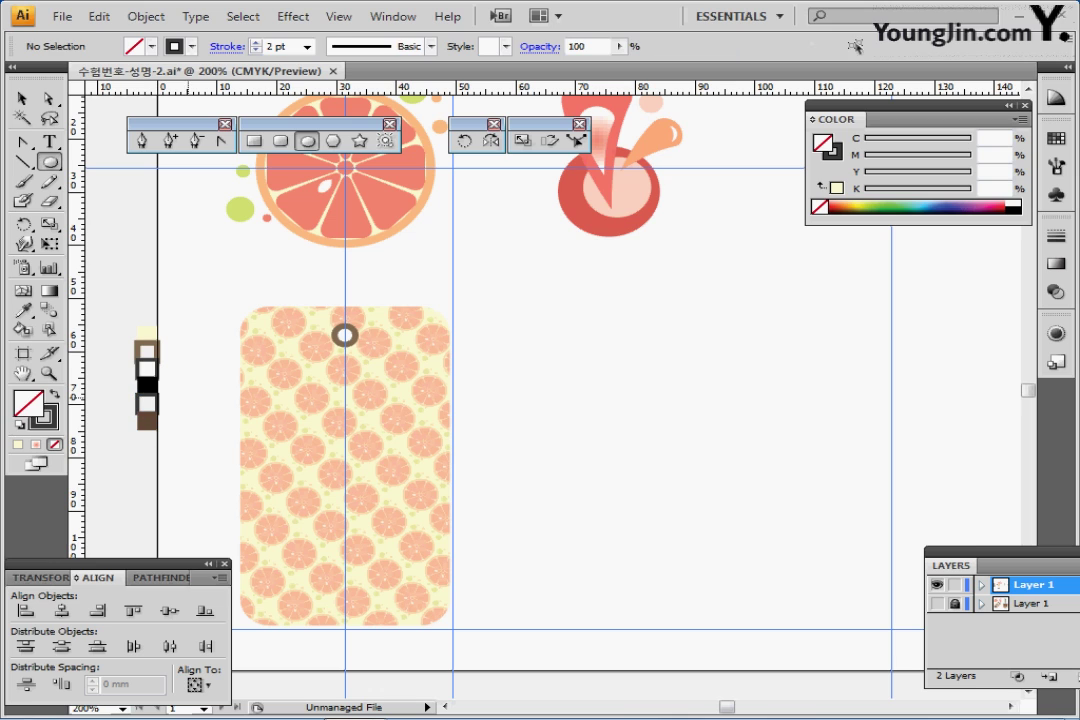
{"action": "left_click", "coordinate": [156, 360], "text": "ctrl"}
{"action": "key", "text": "ctrl+shift+a"}
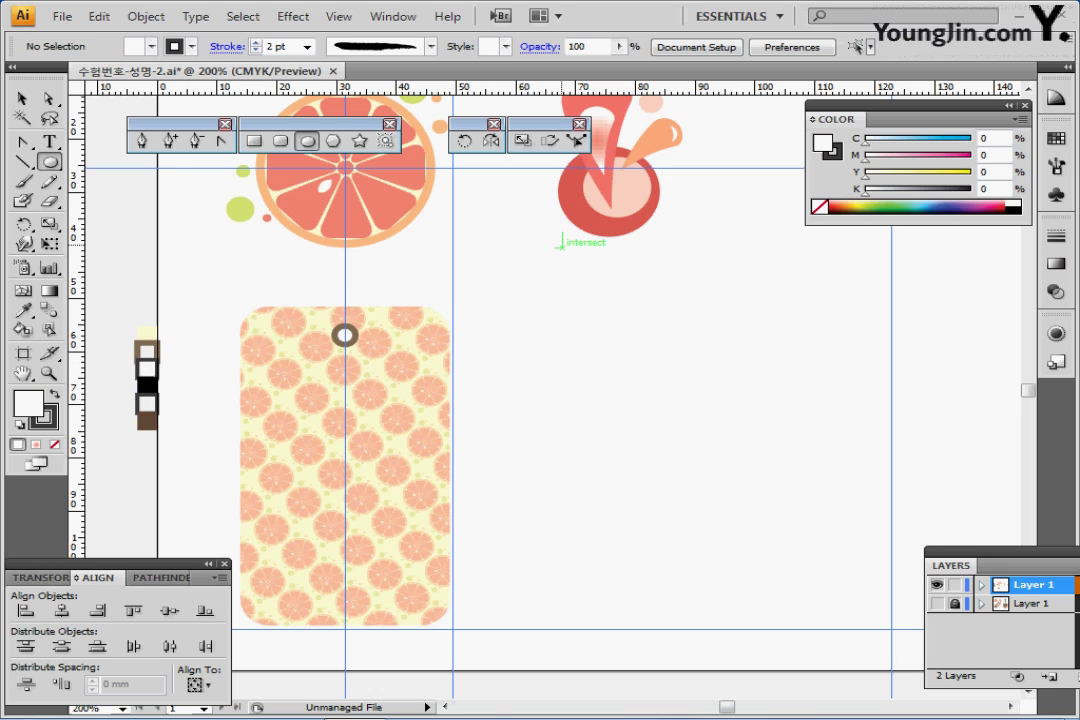
{"action": "key", "text": "x"}
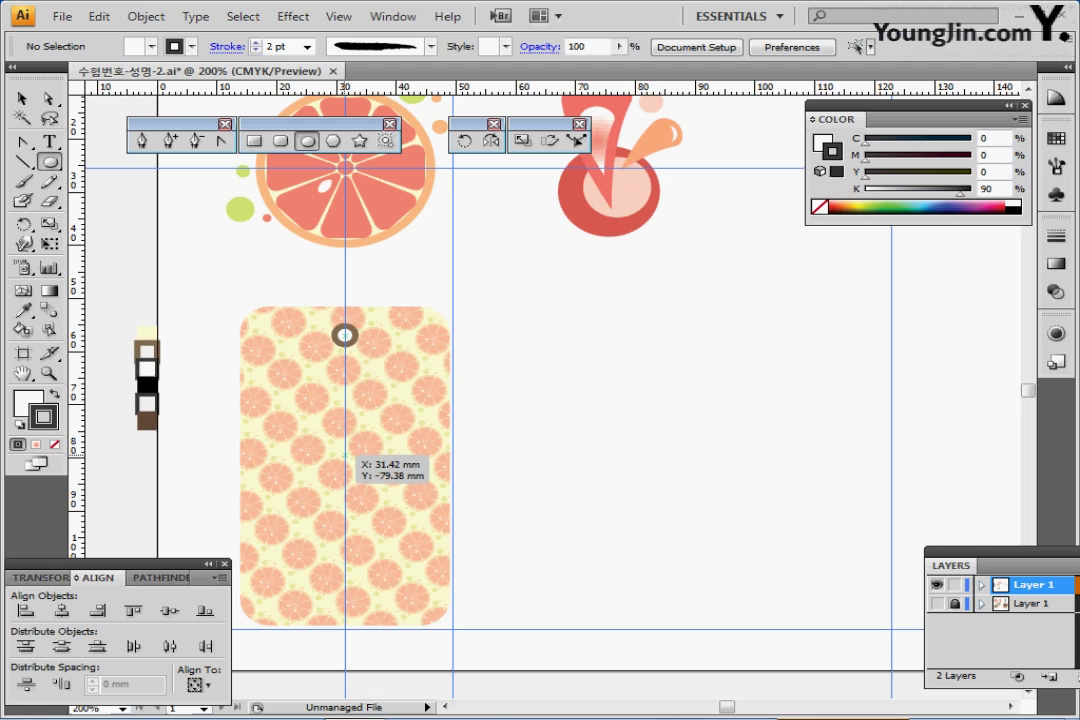
{"action": "left_click_drag", "start_coordinate": [345, 456], "coordinate": [416, 524]}
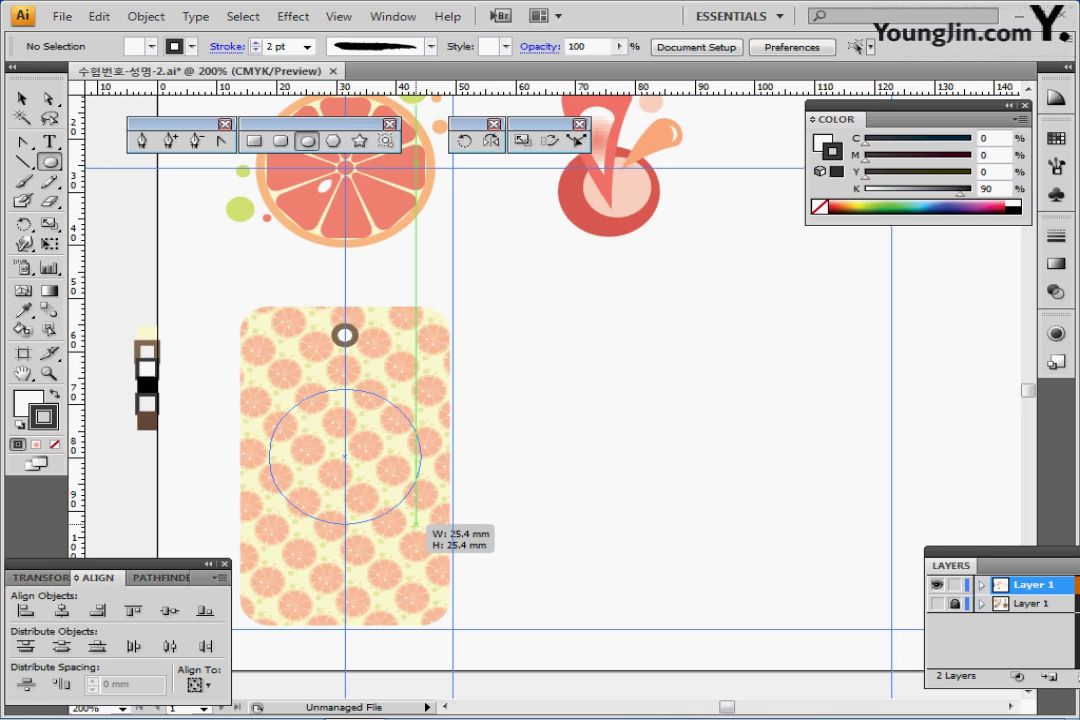
{"action": "left_click_drag", "start_coordinate": [416, 524], "coordinate": [424, 526]}
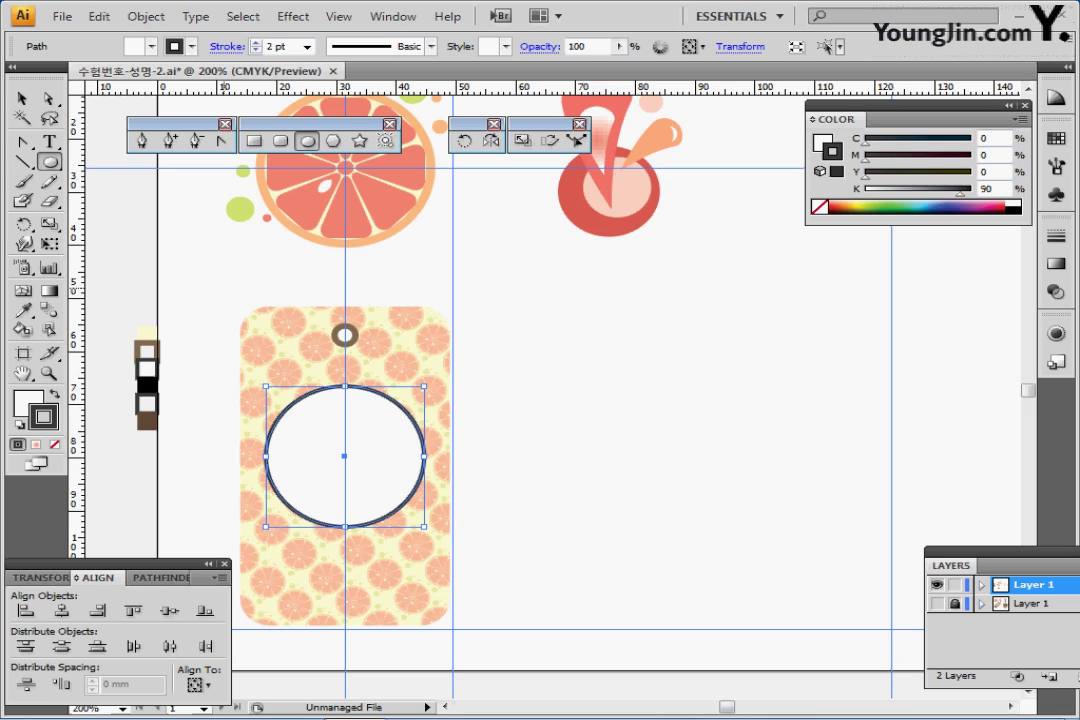
- Align the large white circle, the hole ring and the tag shape on their horizontal centres and deselect them
{"action": "left_click_drag", "start_coordinate": [222, 302], "coordinate": [350, 522]}
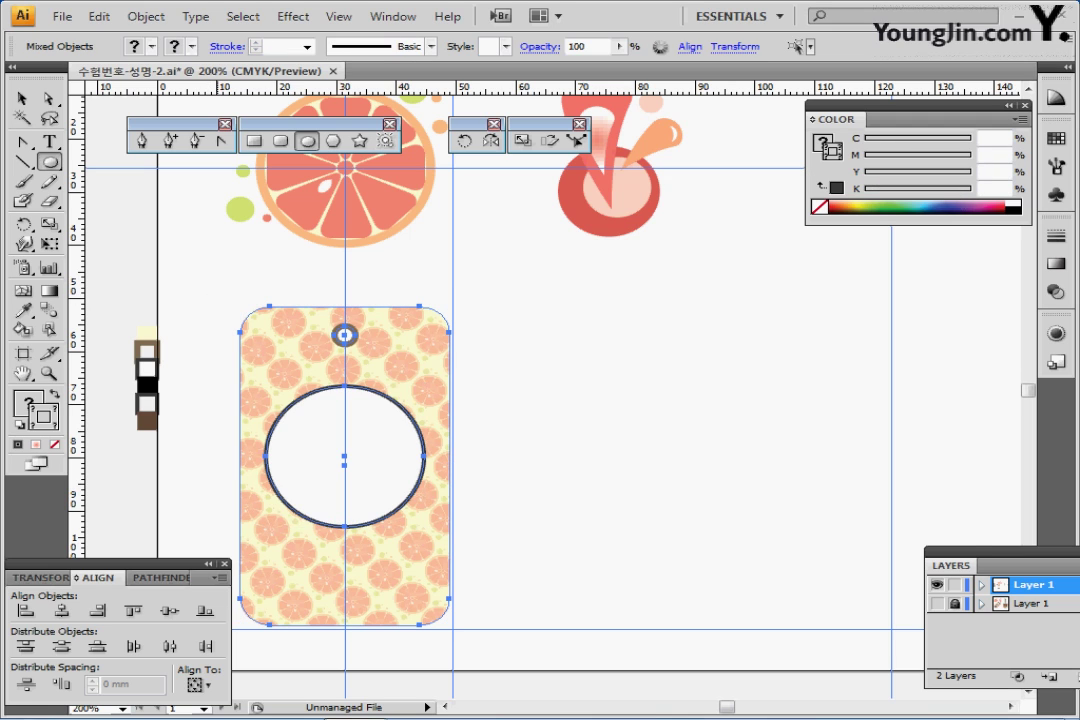
{"action": "left_click", "coordinate": [61, 610]}
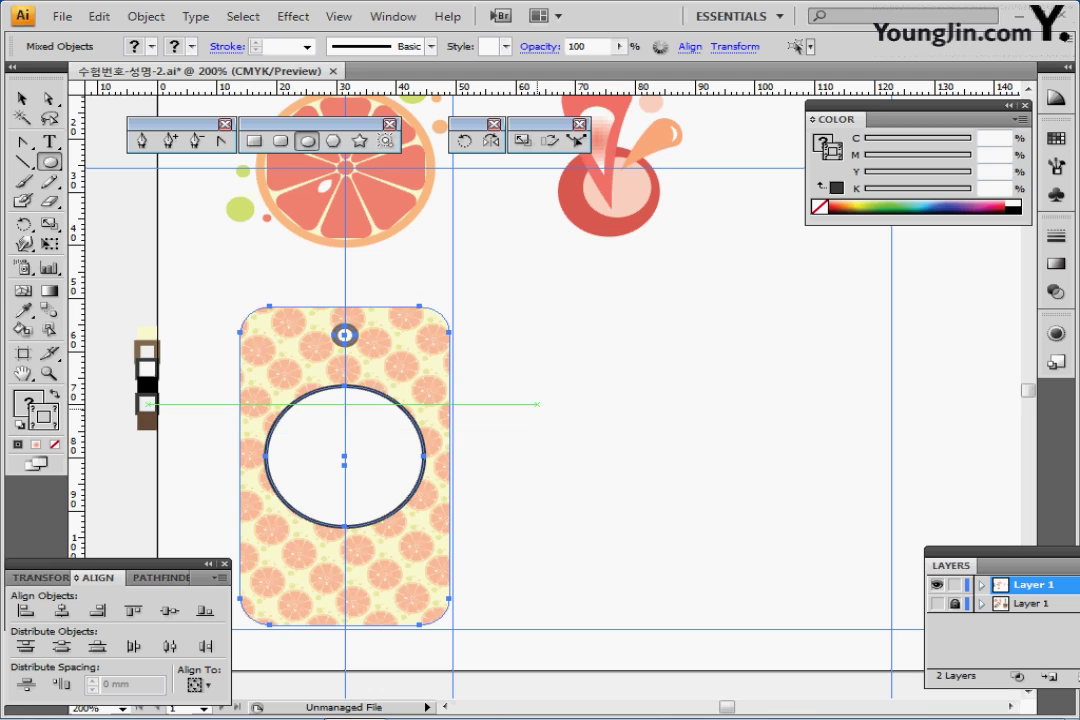
{"action": "key", "text": "ctrl"}
{"action": "left_click", "coordinate": [570, 404], "text": "ctrl"}
- Select the large white circle on the tag and set Scale to transform objects without transforming patterns
{"action": "left_click", "coordinate": [357, 458], "text": "ctrl"}
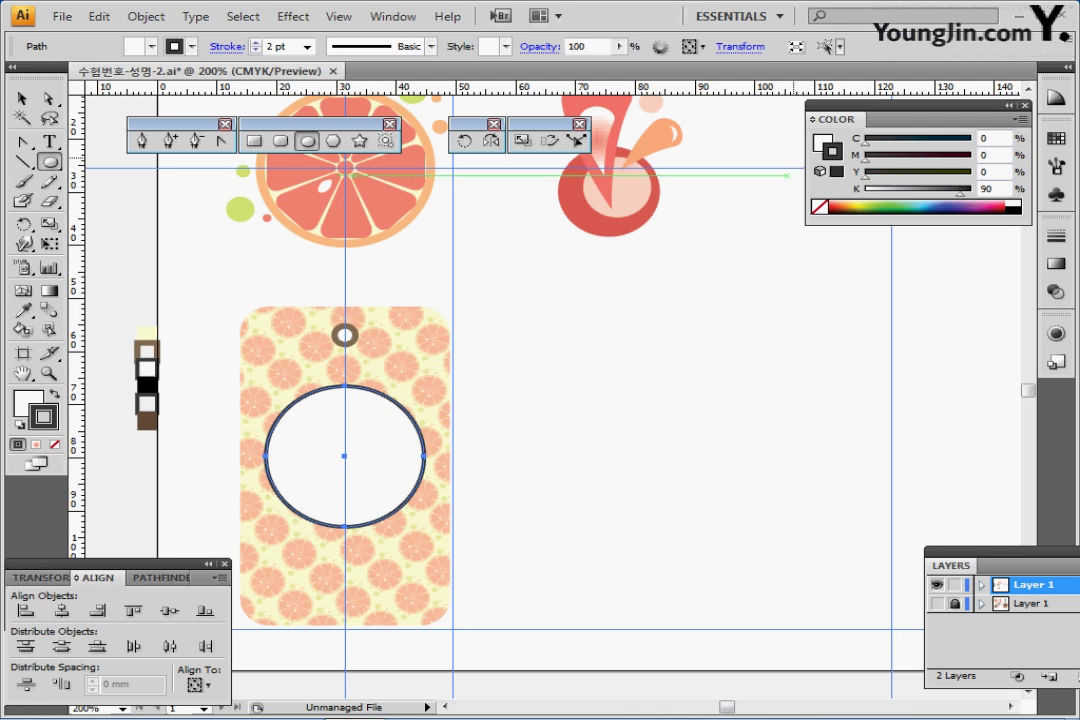
{"action": "left_click", "coordinate": [1056, 235]}
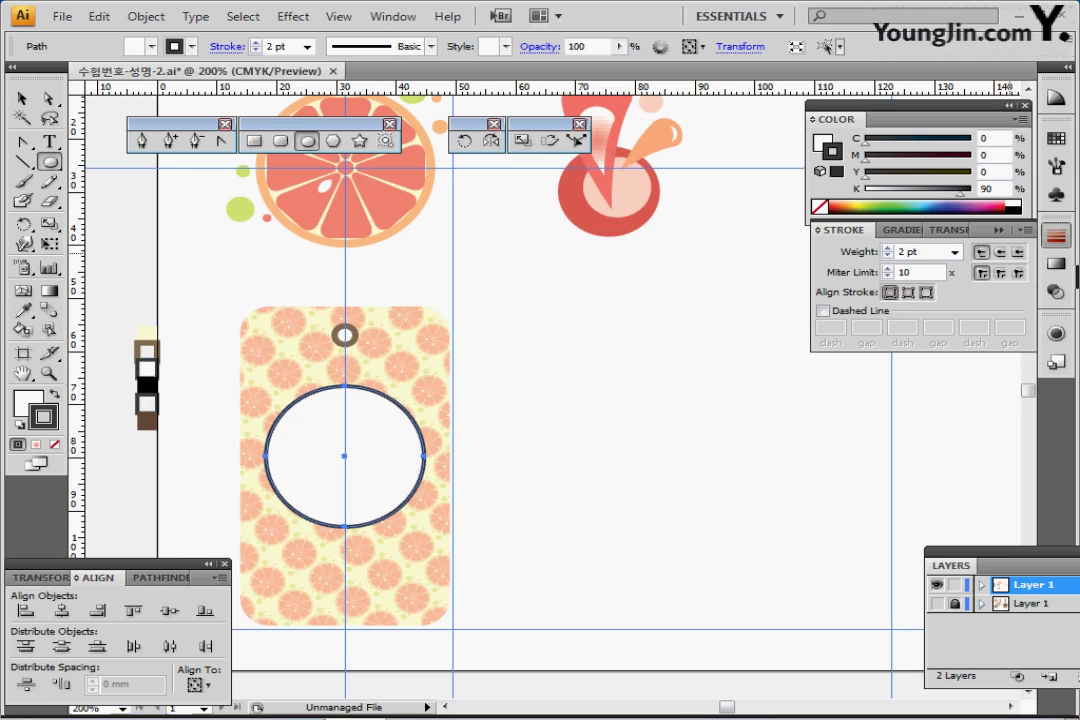
{"action": "left_click", "coordinate": [1056, 235]}
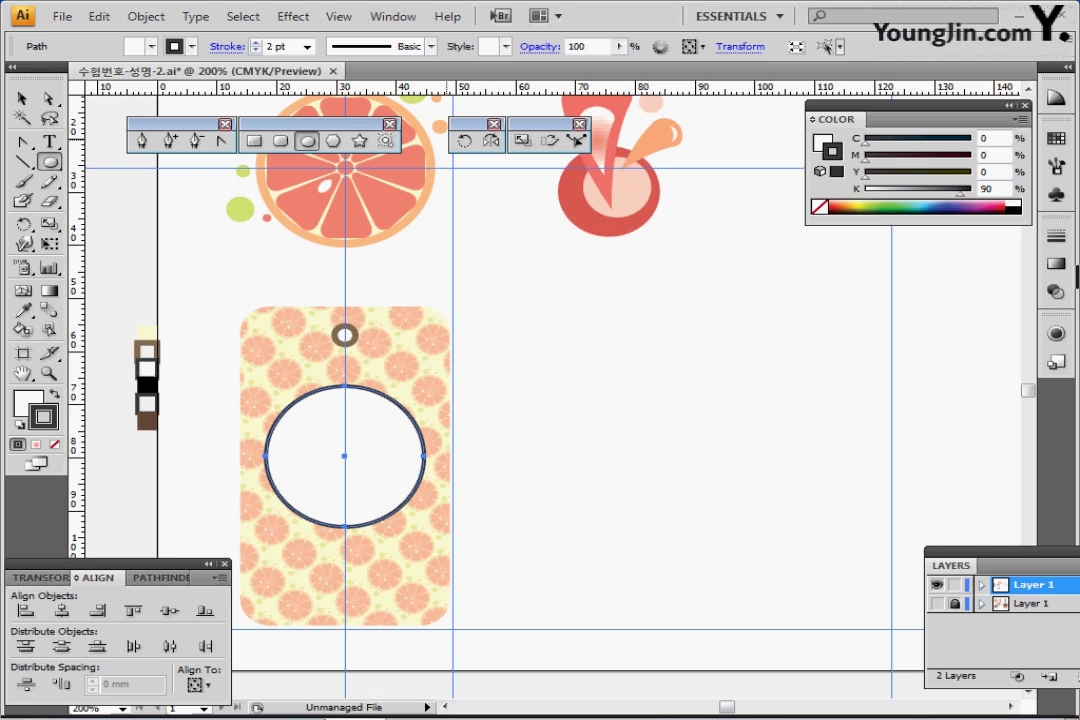
{"action": "left_click", "coordinate": [521, 140]}
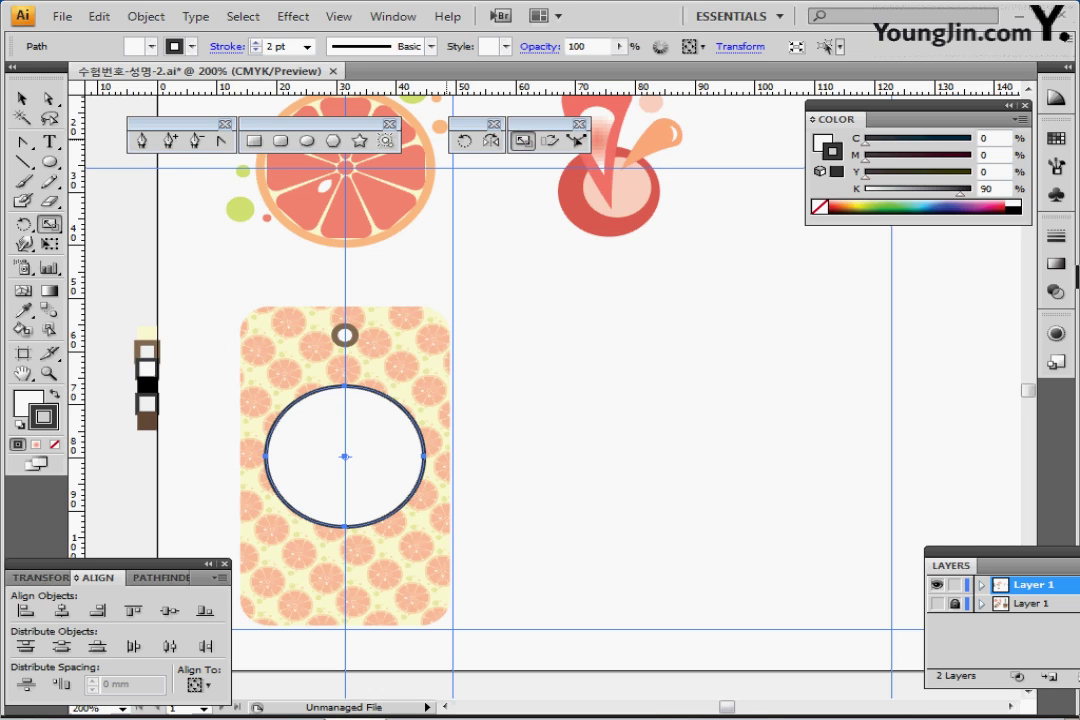
{"action": "double_click", "coordinate": [521, 140]}
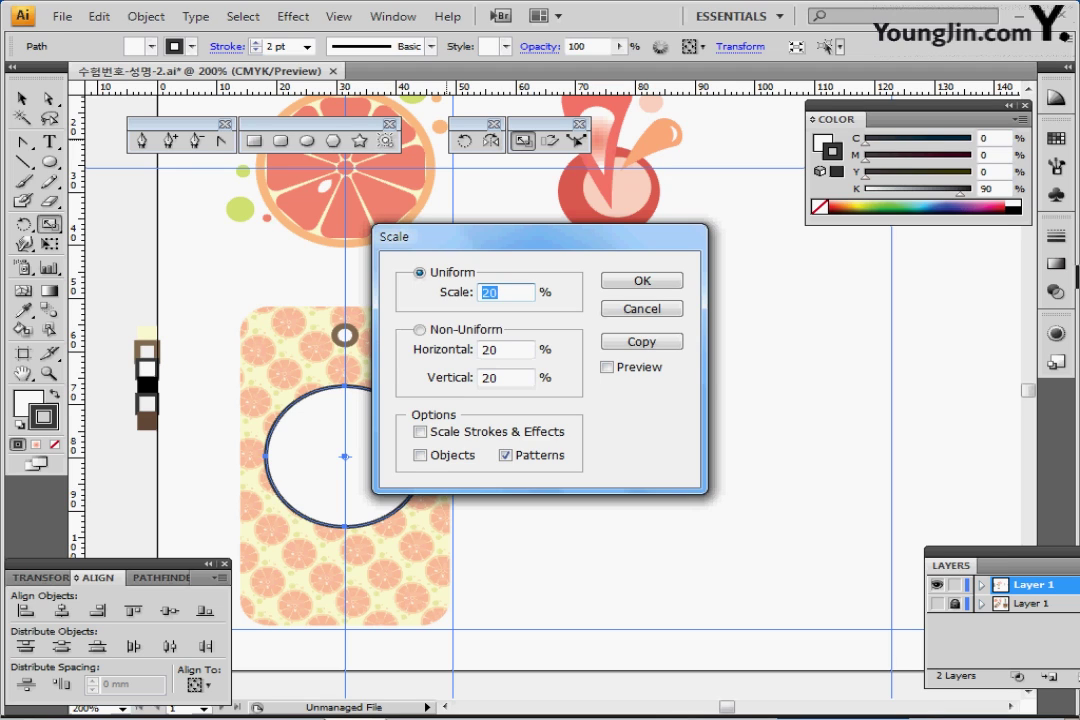
{"action": "type", "text": "90"}
{"action": "key", "text": "Tab"}
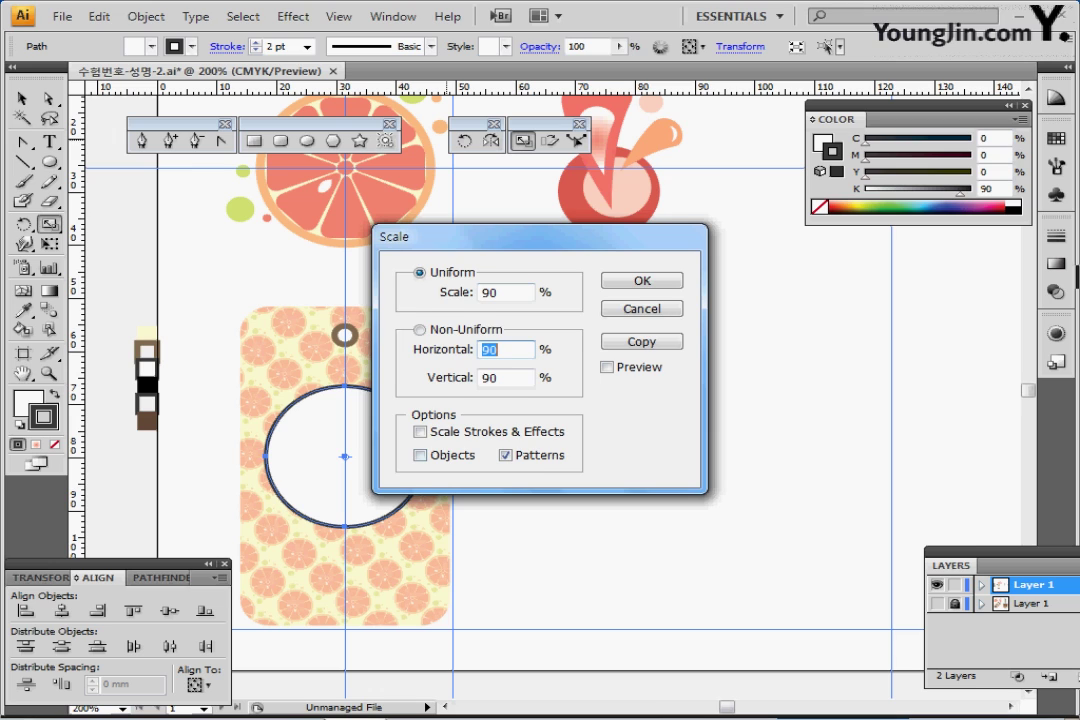
{"action": "left_click_drag", "start_coordinate": [540, 237], "coordinate": [553, 230]}
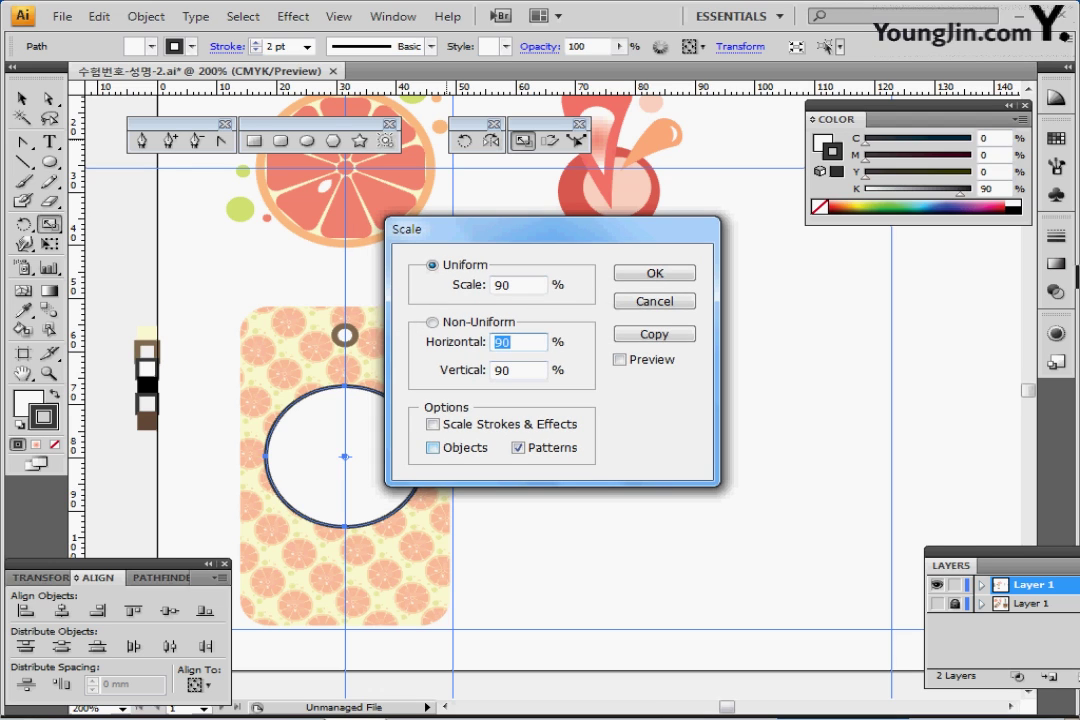
{"action": "left_click", "coordinate": [433, 447]}
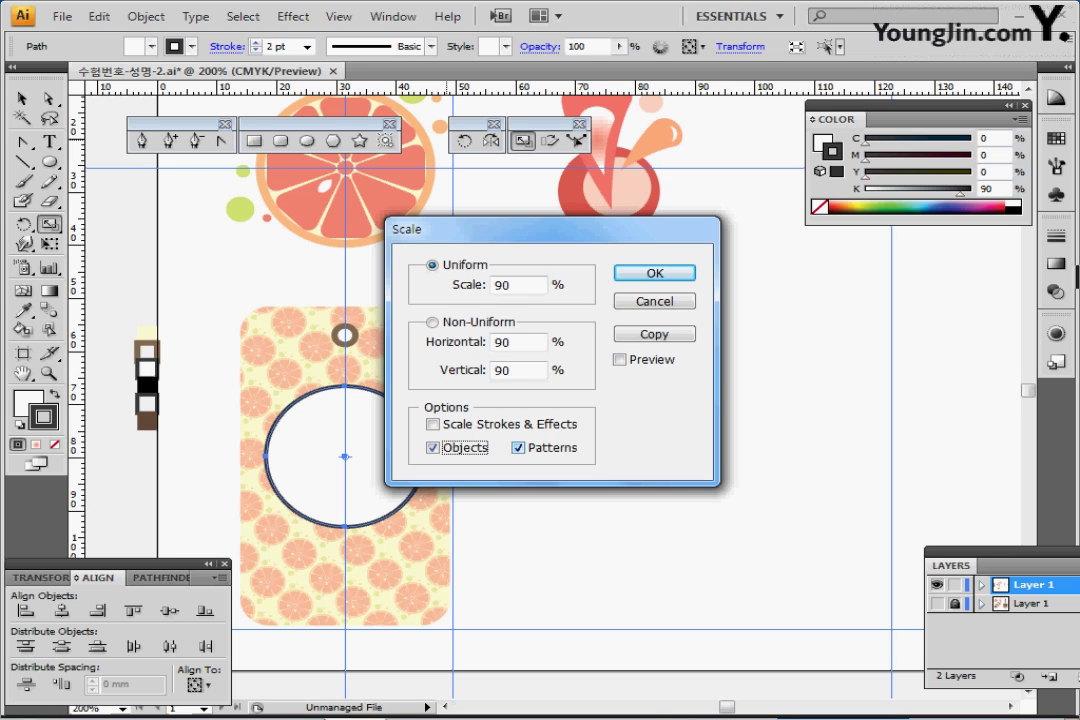
{"action": "left_click", "coordinate": [518, 447]}
{"action": "left_click", "coordinate": [518, 447]}
{"action": "left_click", "coordinate": [518, 447]}
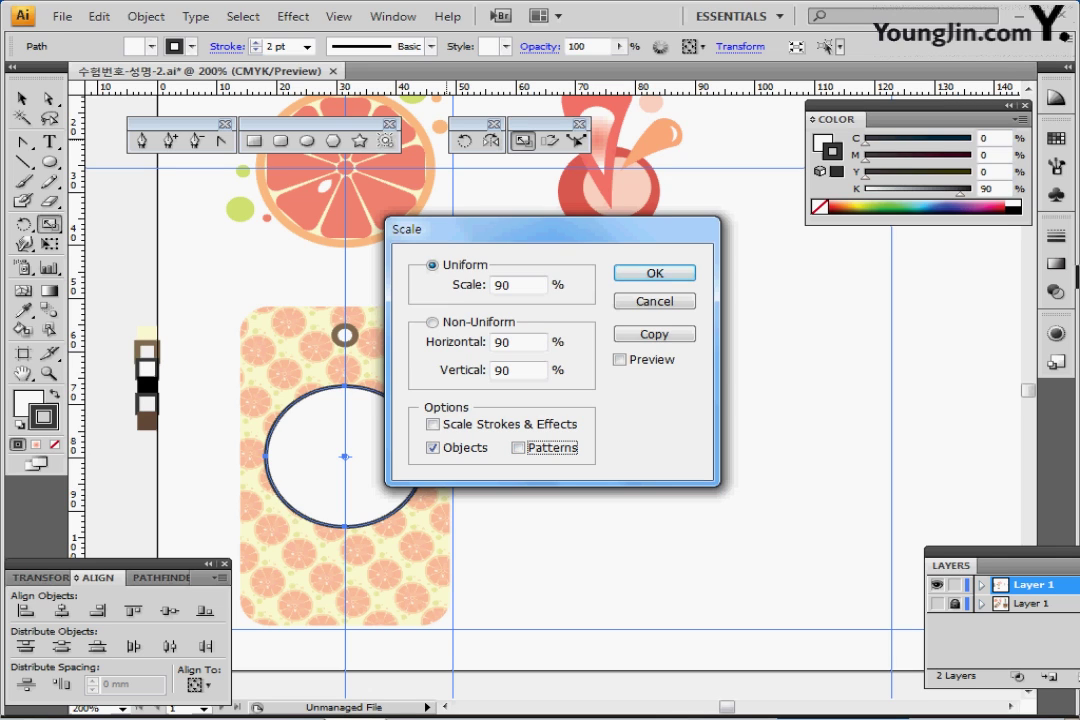
{"action": "key", "text": "Return"}
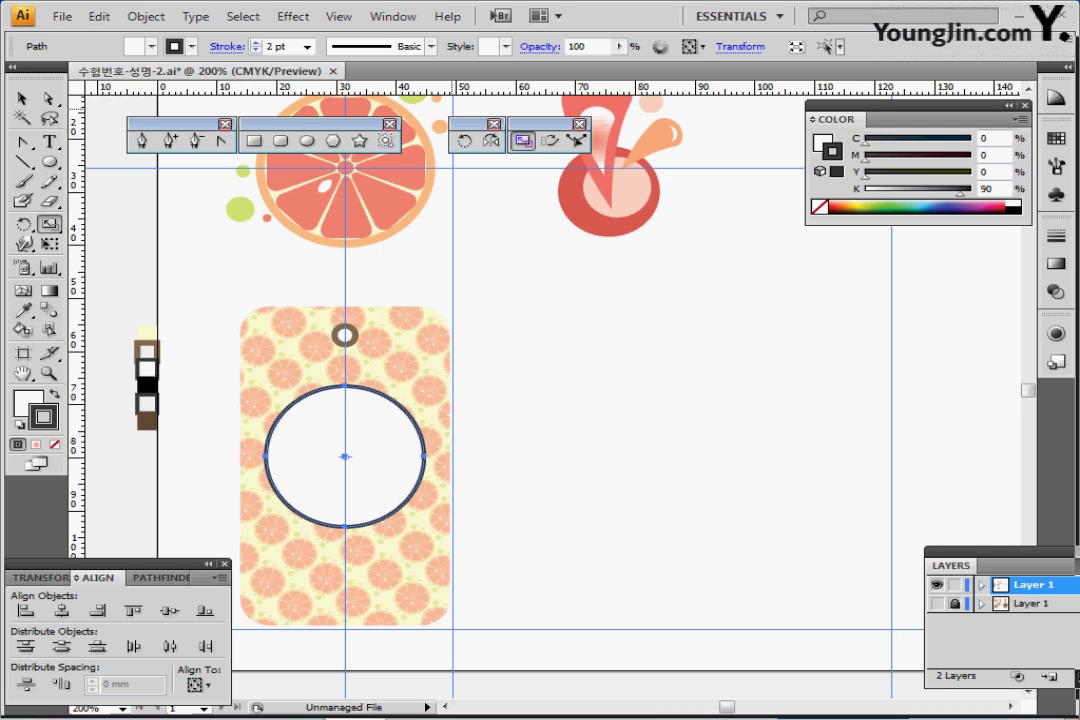
- Create a uniformly scaled 90% copy of the large white circle inside the original
{"action": "key", "text": "Return"}
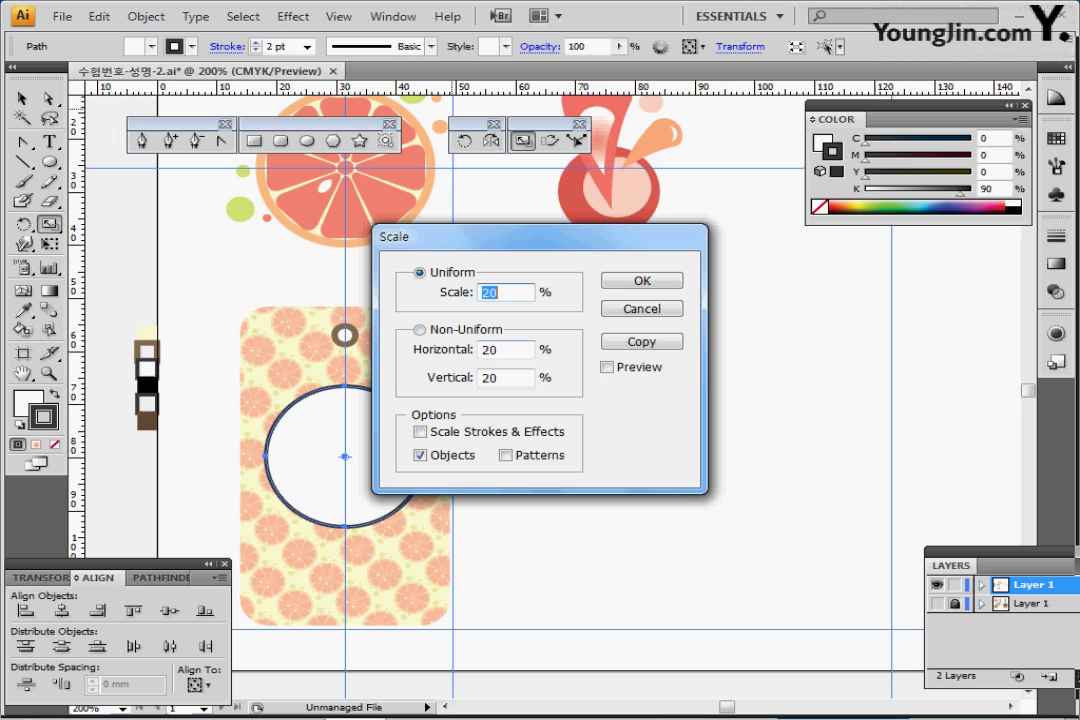
{"action": "type", "text": "90"}
{"action": "key", "text": "Tab"}
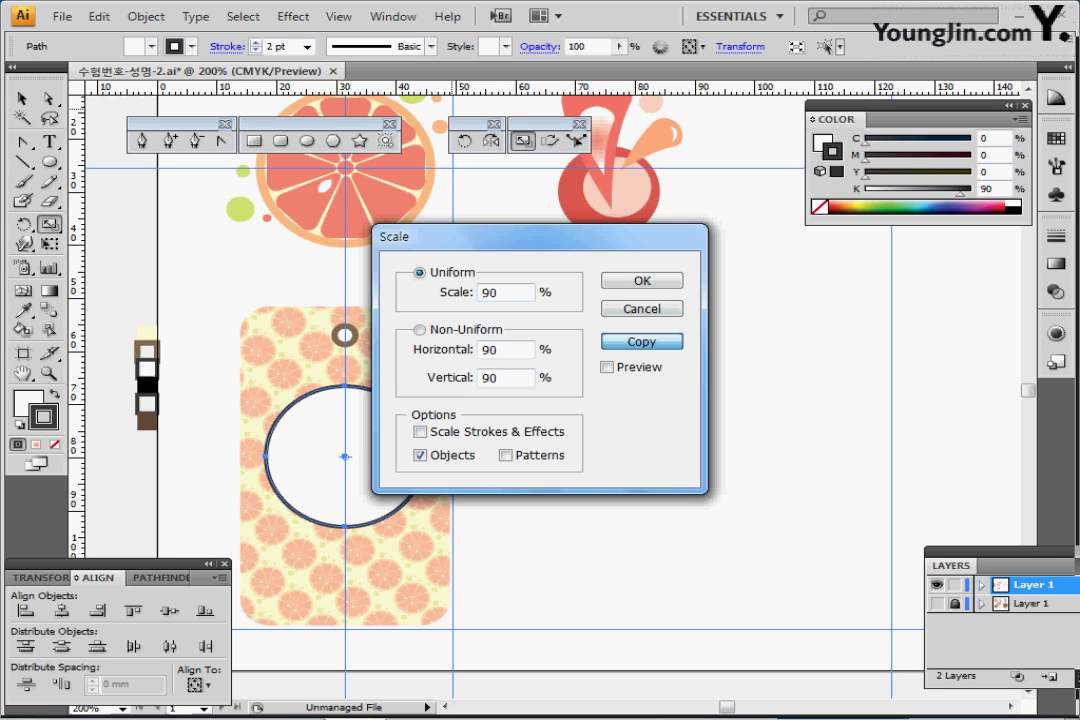
{"action": "key", "text": "Return"}
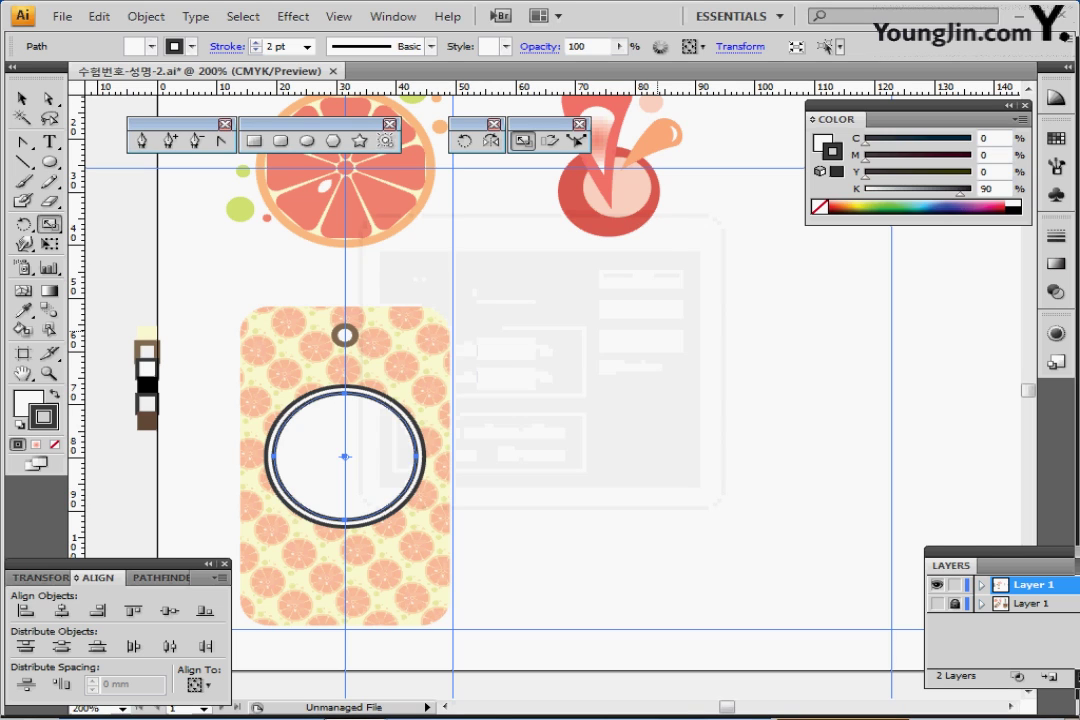
- Give the inner circle a 1 pt dashed stroke with 4 pt dashes and deselect it
{"action": "key", "text": "ctrl+F10"}
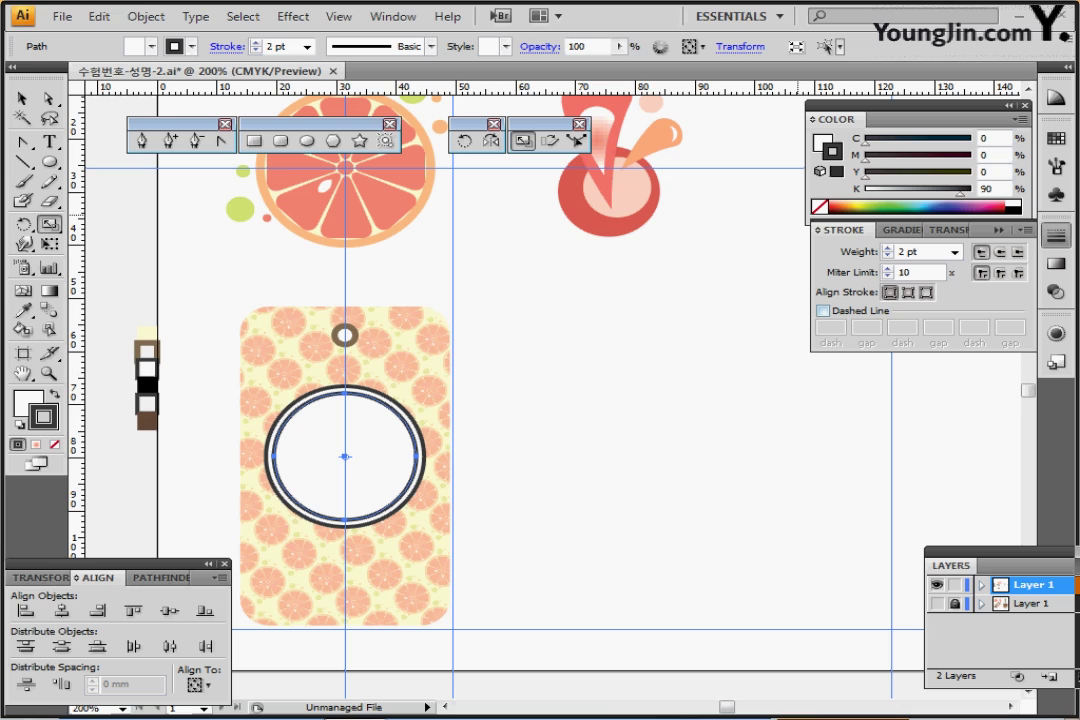
{"action": "left_click", "coordinate": [886, 256]}
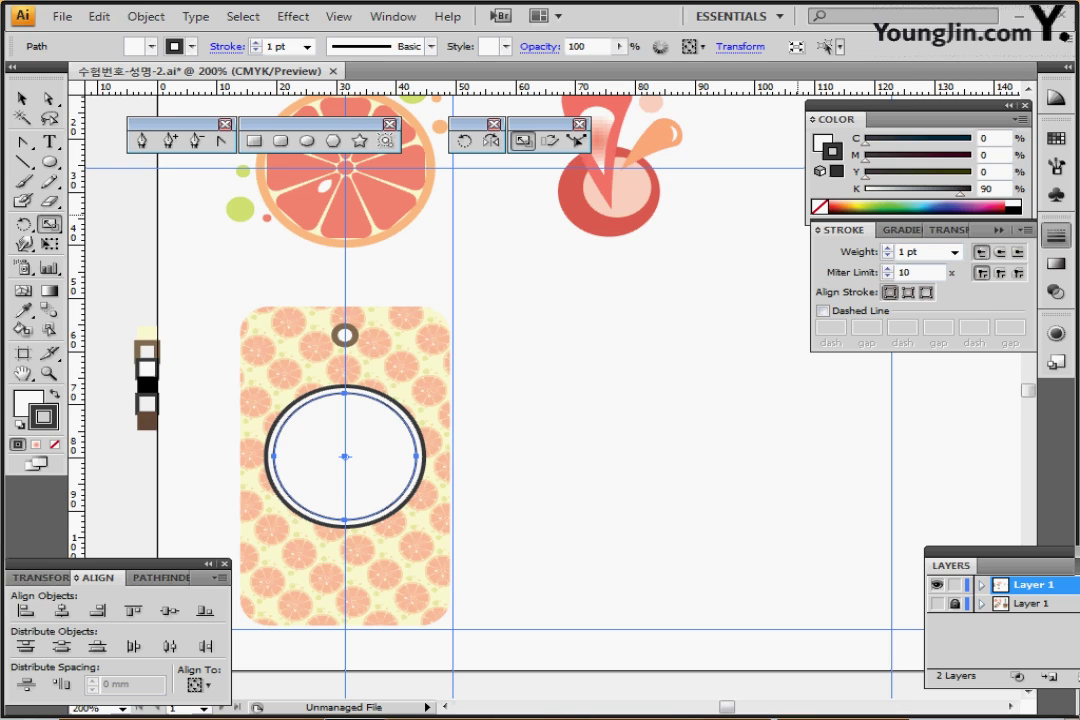
{"action": "left_click", "coordinate": [823, 310]}
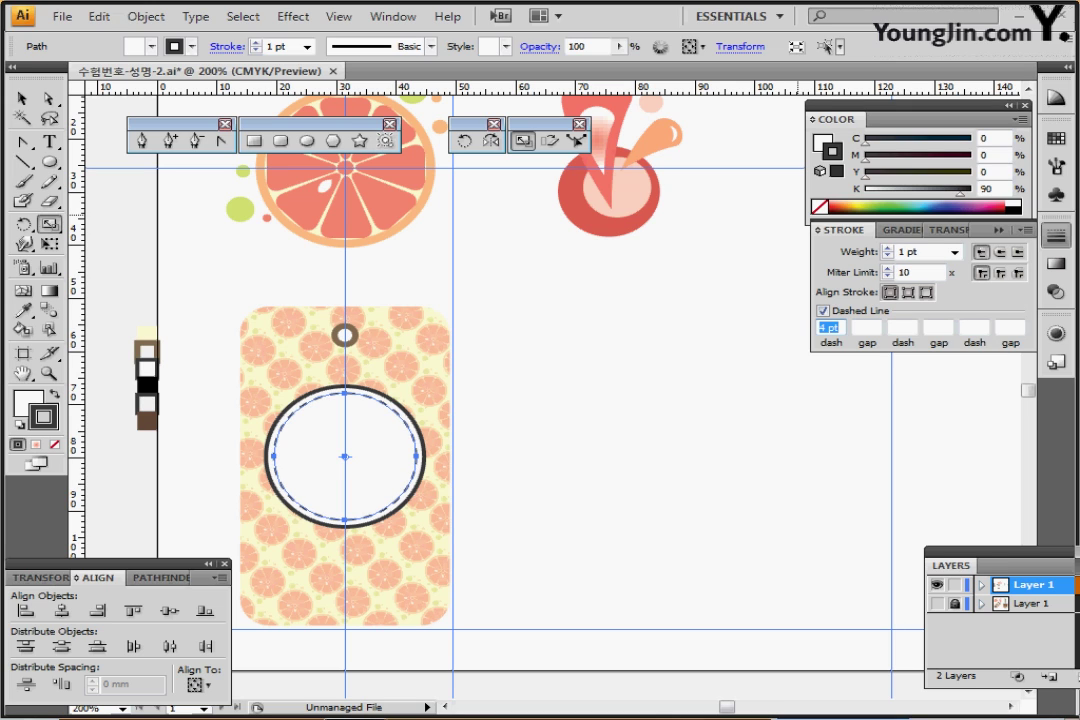
{"action": "key", "text": "Return"}
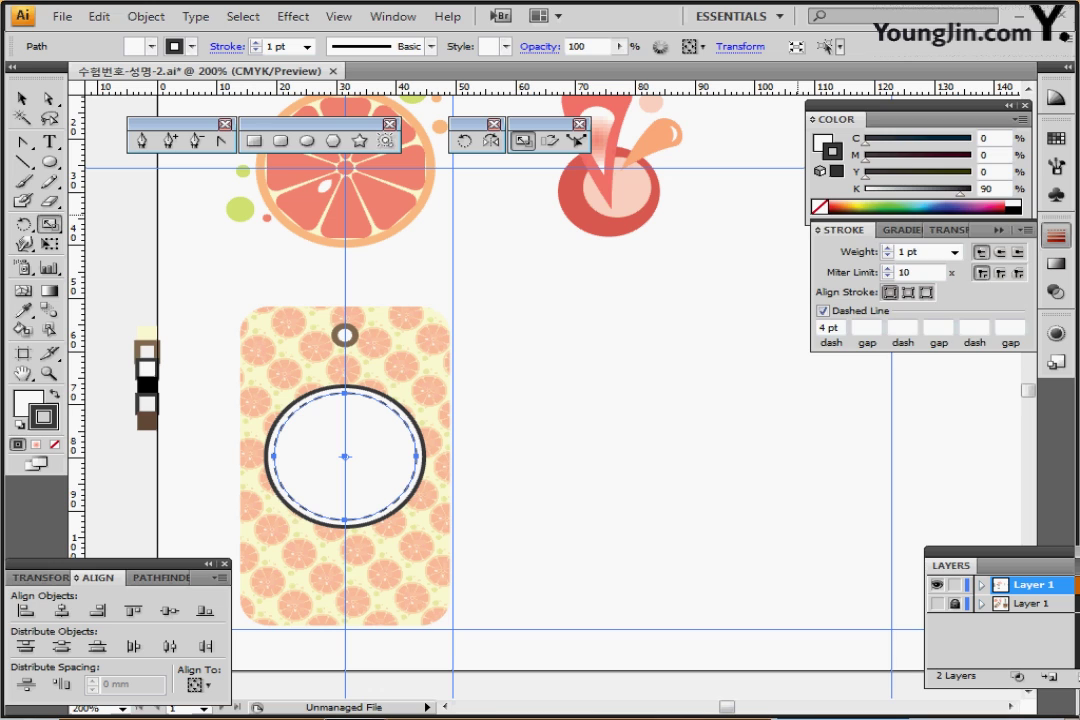
{"action": "left_click", "coordinate": [1055, 235]}
{"action": "key", "text": "ctrl"}
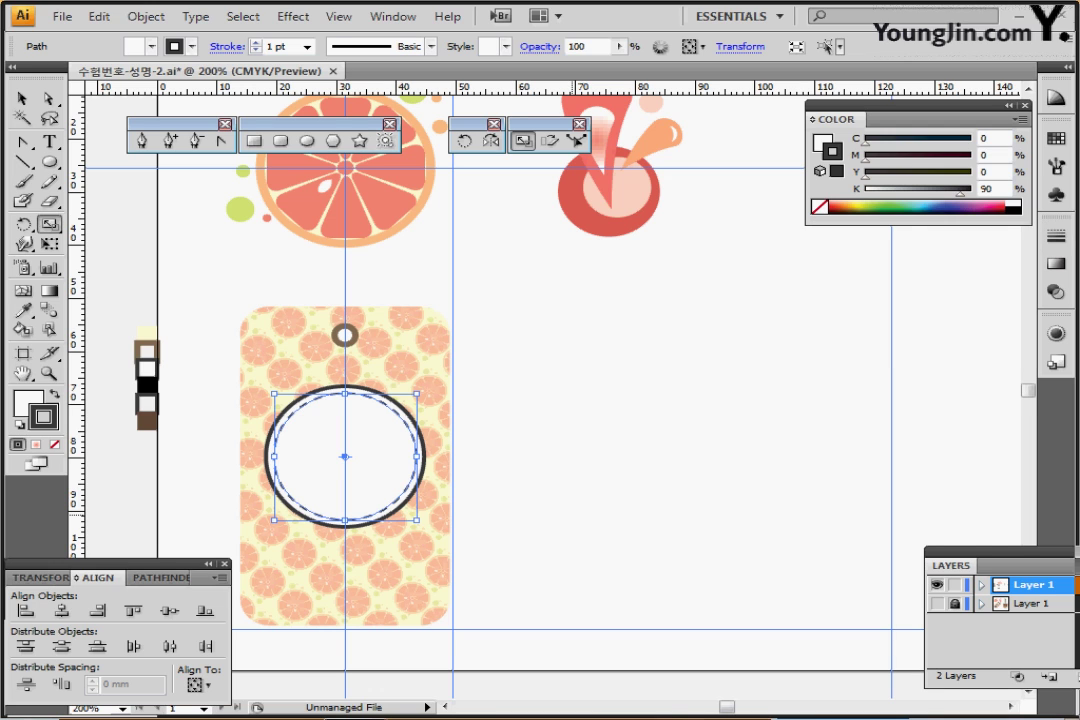
{"action": "left_click", "coordinate": [575, 515], "text": "ctrl"}
- Move the barcode group from below the artboard onto the lower part of the tag, beneath the circle
{"action": "left_click_drag", "start_coordinate": [547, 549], "coordinate": [562, 478]}
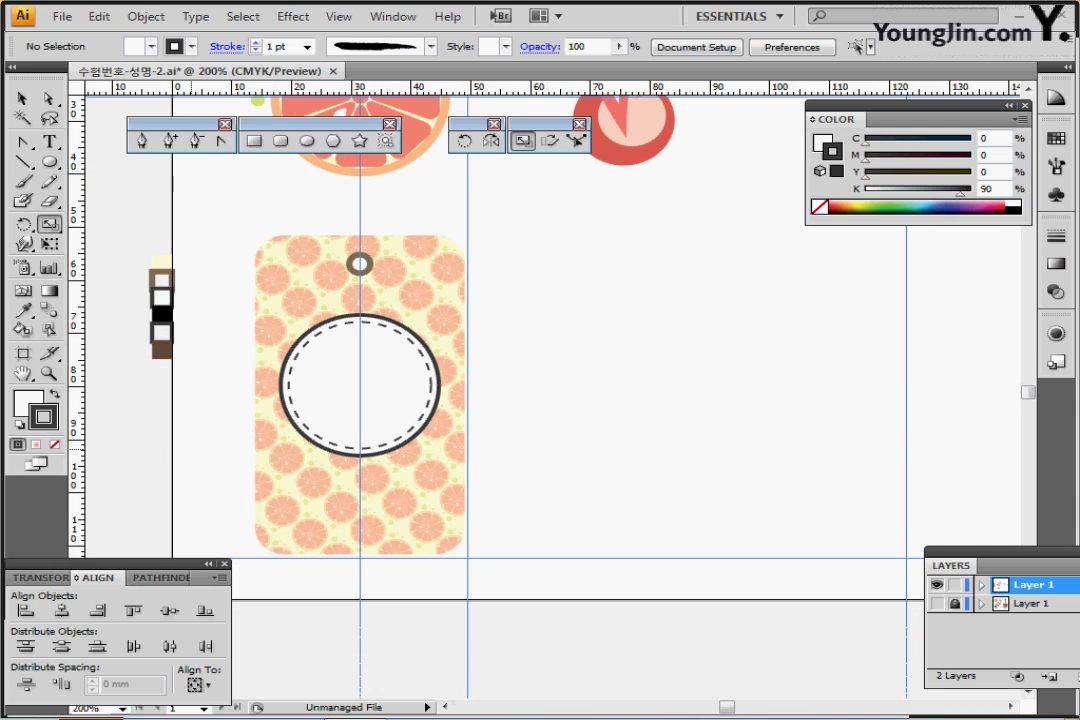
{"action": "left_click", "coordinate": [255, 140]}
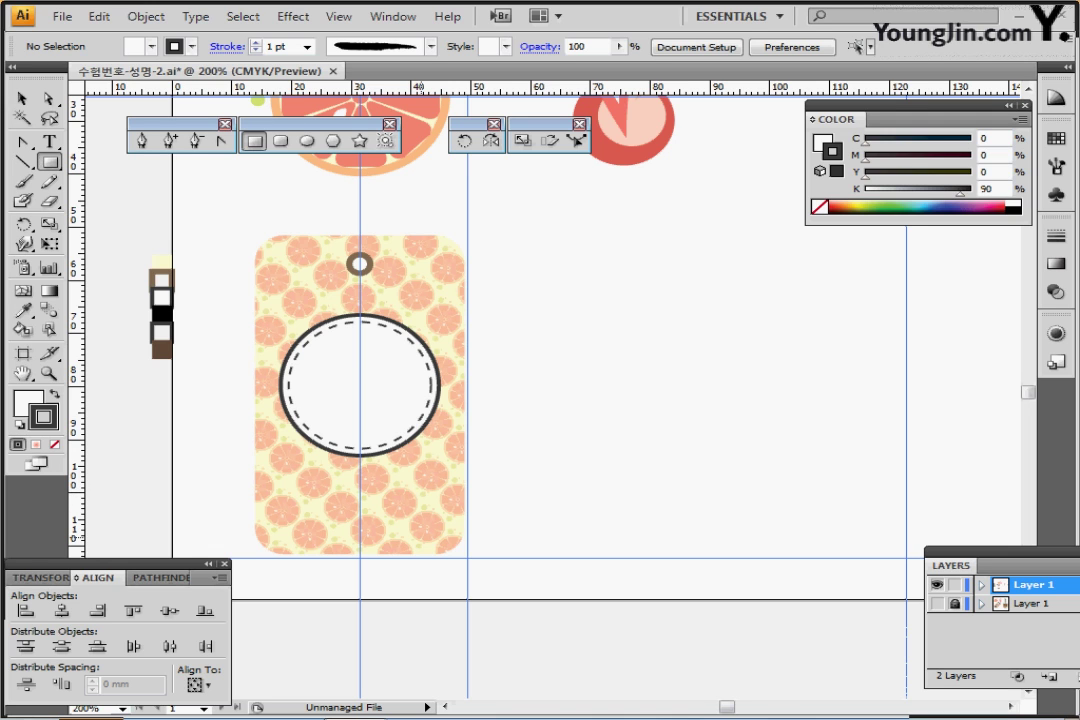
{"action": "left_click_drag", "start_coordinate": [420, 547], "coordinate": [456, 369]}
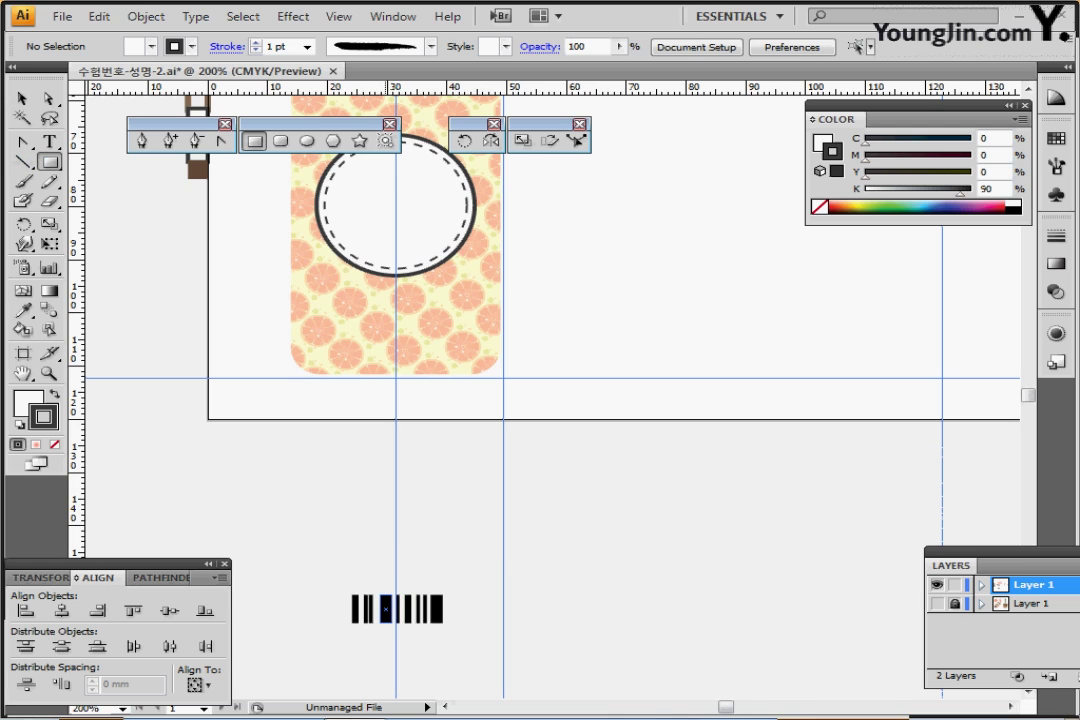
{"action": "left_click", "coordinate": [385, 608]}
{"action": "left_click_drag", "start_coordinate": [385, 608], "coordinate": [385, 327]}
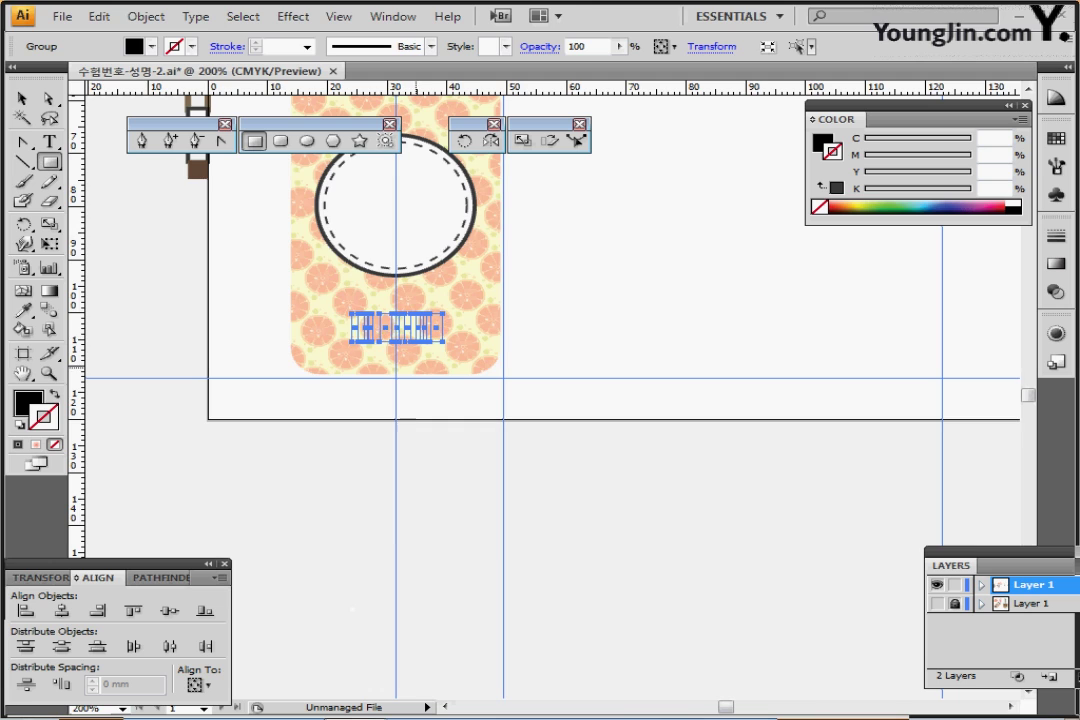
- Draw a white, strokeless rectangle about 17 by 8 mm around the barcode, send it behind the bars and deselect it
{"action": "key", "text": "ctrl+plus"}
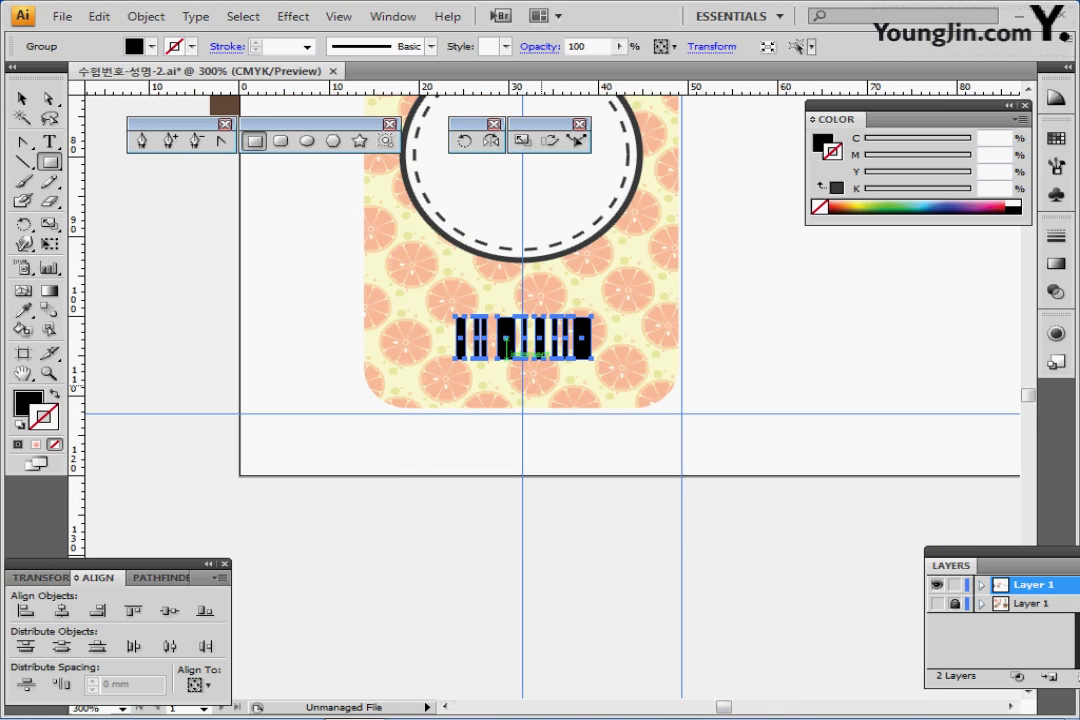
{"action": "left_click_drag", "start_coordinate": [543, 379], "coordinate": [385, 420]}
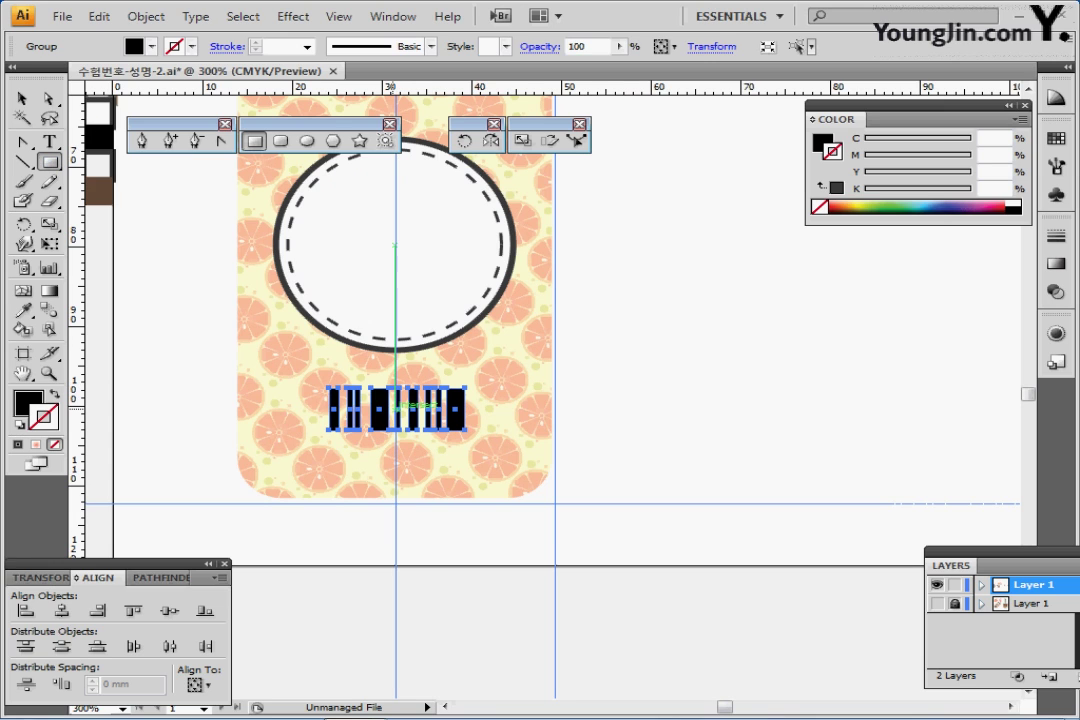
{"action": "left_click_drag", "start_coordinate": [318, 378], "coordinate": [475, 438]}
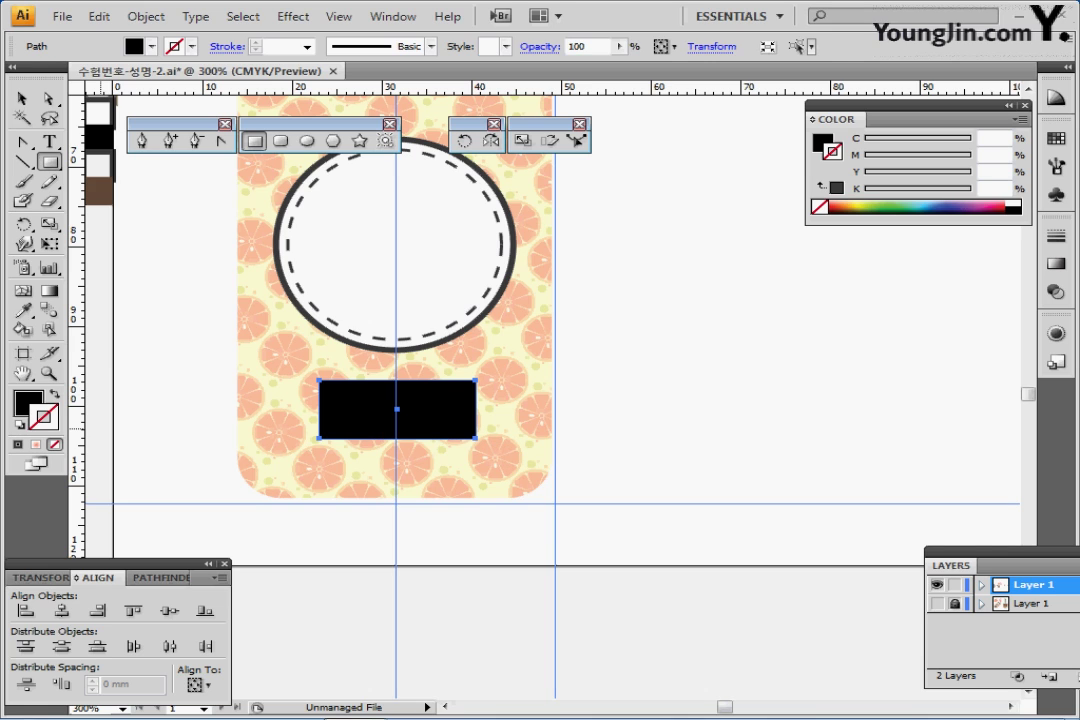
{"action": "key", "text": "d"}
{"action": "key", "text": "slash"}
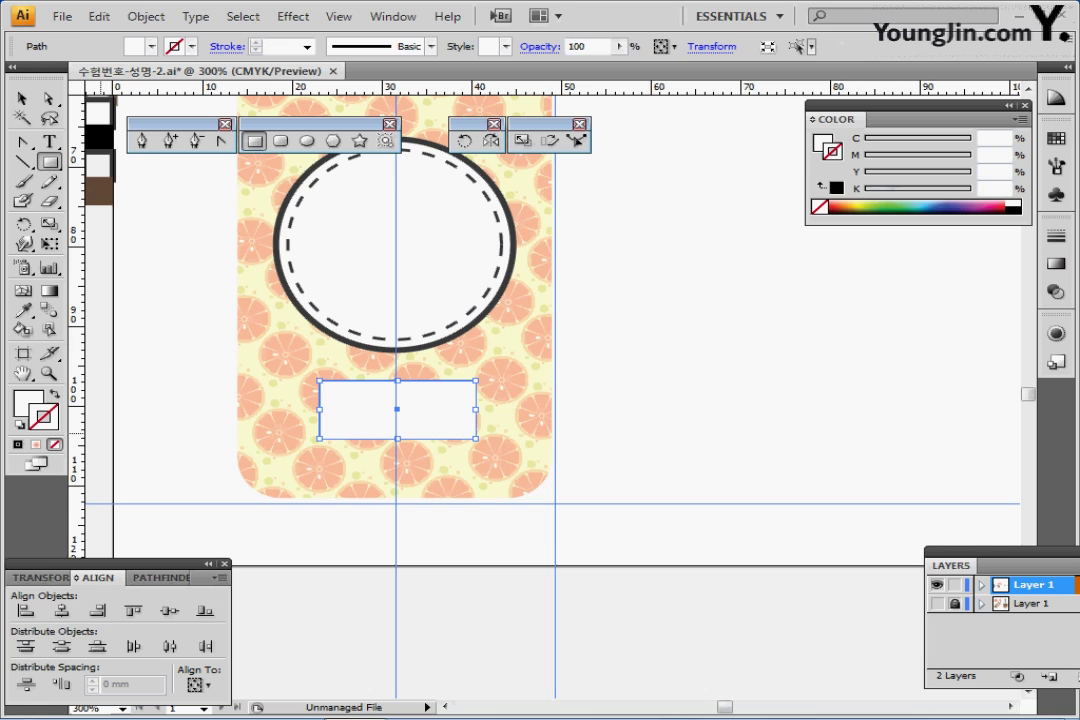
{"action": "key", "text": "ctrl+bracketleft"}
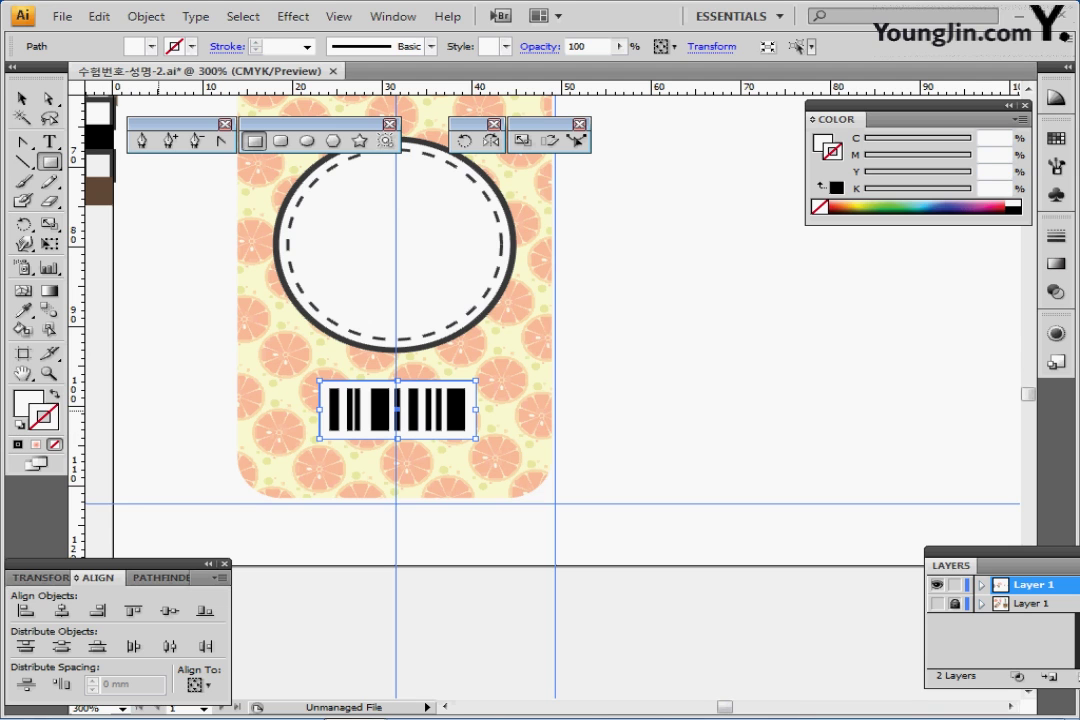
{"action": "key", "text": "ctrl+shift+a"}
- Select the juice-splash logo group above the tag and hide the bounding box
{"action": "left_click_drag", "start_coordinate": [469, 327], "coordinate": [463, 406]}
{"action": "left_click", "coordinate": [450, 367], "text": "ctrl+alt"}
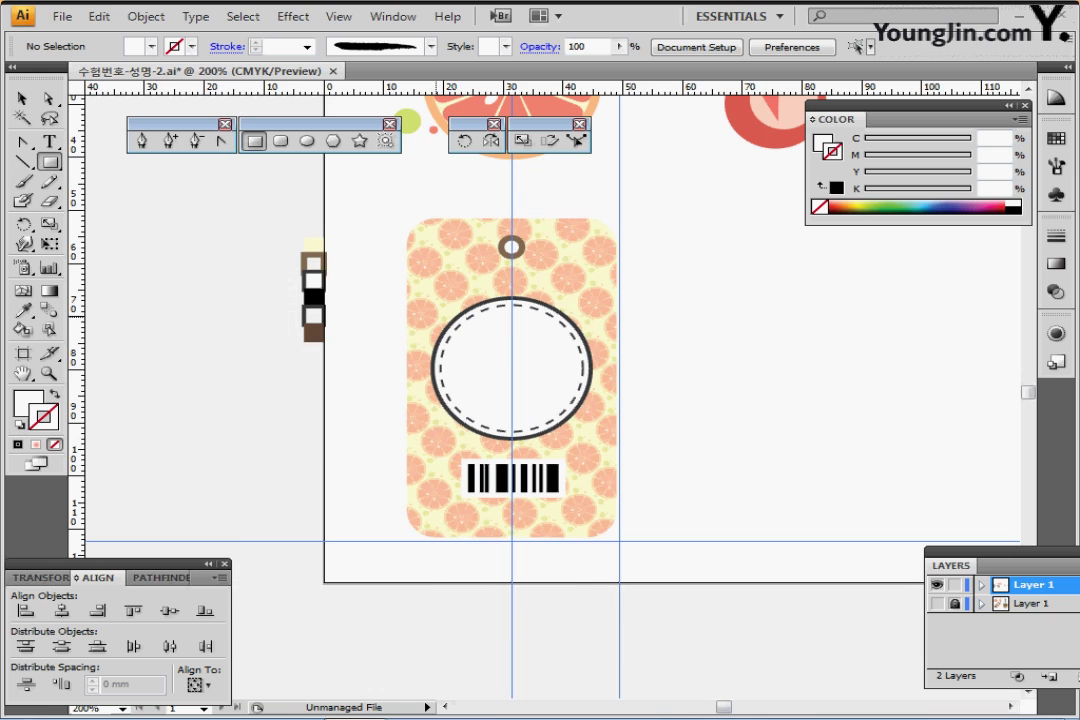
{"action": "left_click_drag", "start_coordinate": [567, 246], "coordinate": [303, 323]}
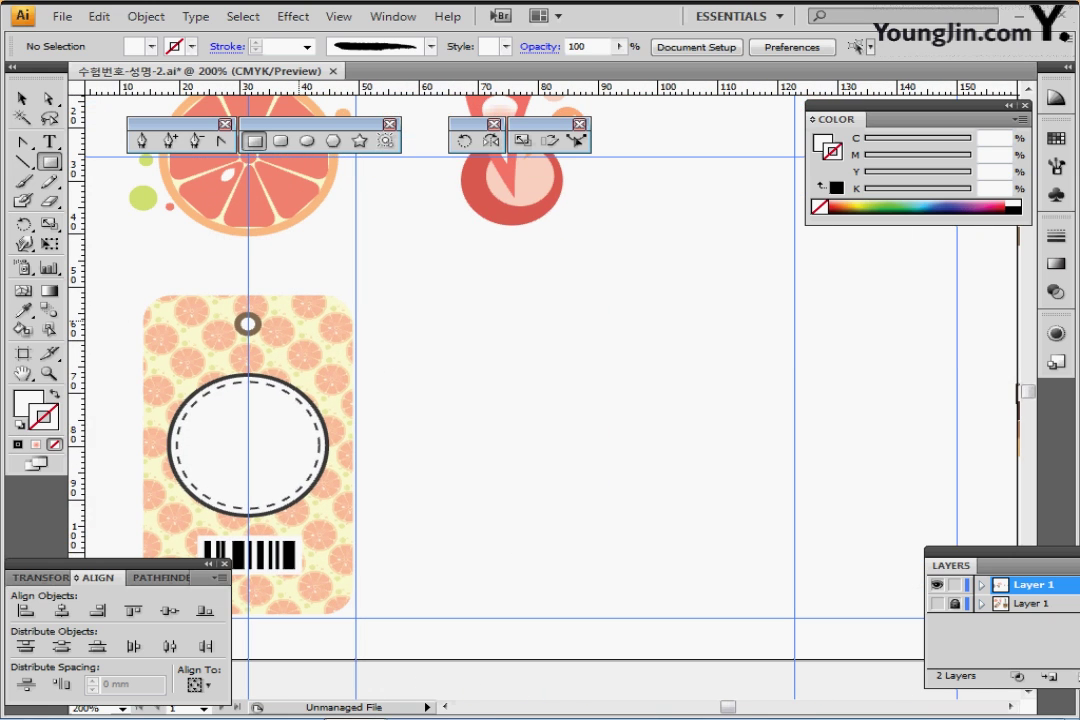
{"action": "scroll", "coordinate": [540, 330], "scroll_direction": "up", "scroll_amount": 2}
{"action": "scroll", "coordinate": [540, 330], "scroll_direction": "right", "scroll_amount": 1}
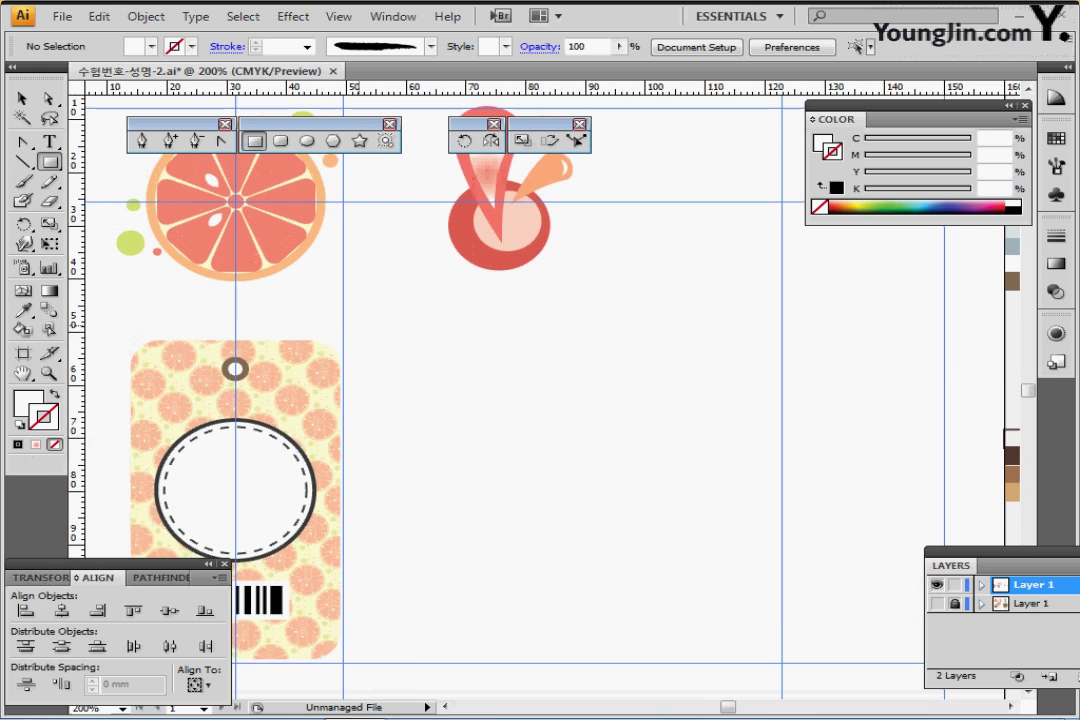
{"action": "key", "text": "v"}
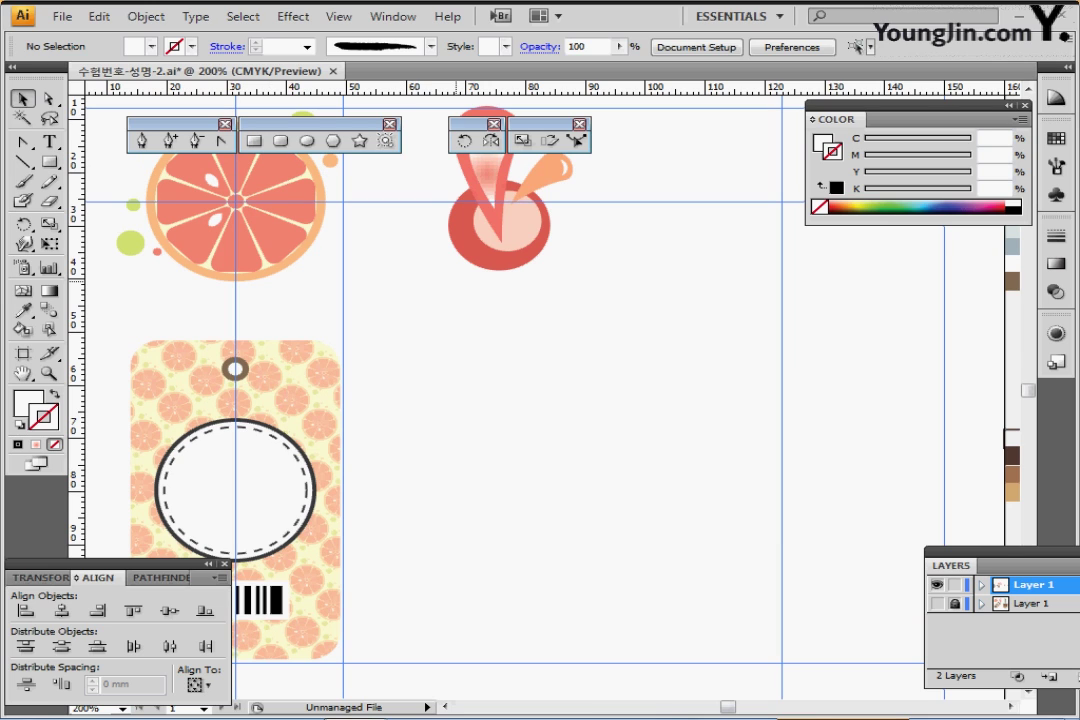
{"action": "left_click_drag", "start_coordinate": [448, 306], "coordinate": [514, 239]}
{"action": "left_click", "coordinate": [514, 239]}
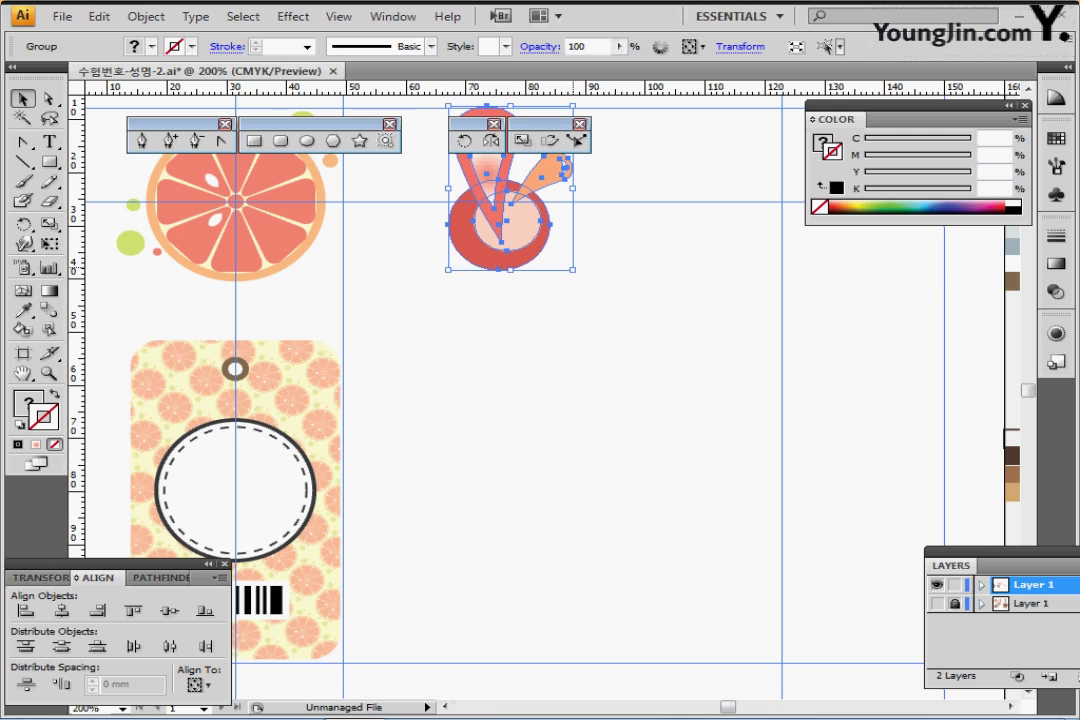
{"action": "key", "text": "ctrl+shift+b"}
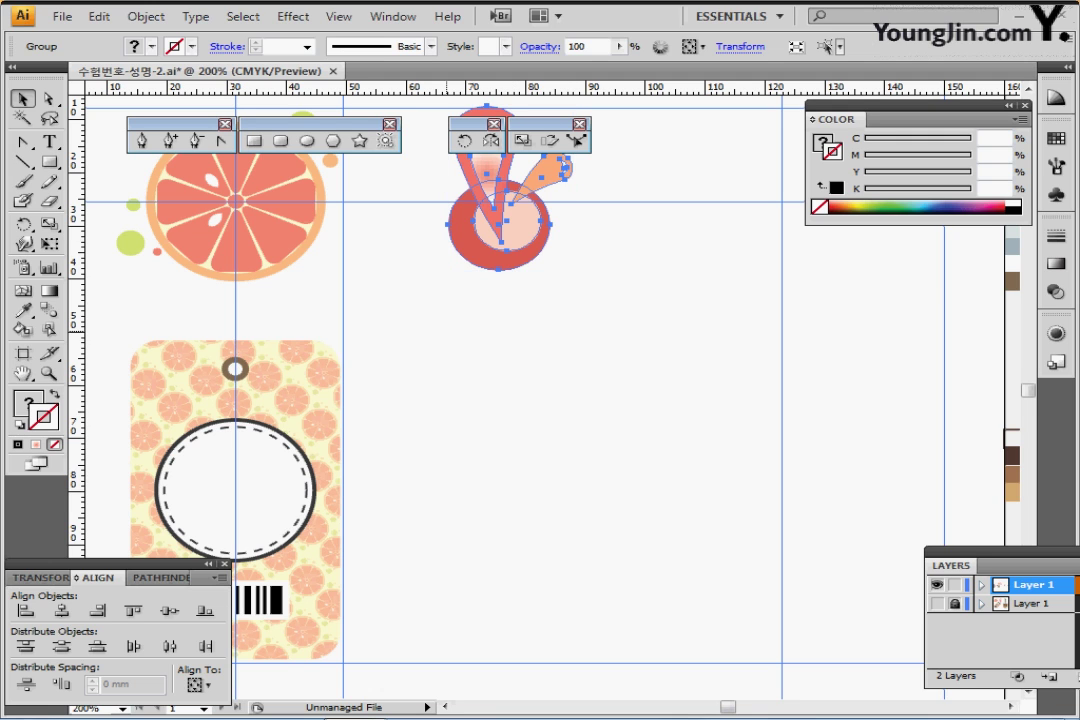
- Paste a copy of the juice-splash logo and place it over the tag's dashed white circle
{"action": "left_click_drag", "start_coordinate": [415, 349], "coordinate": [509, 207]}
{"action": "key", "text": "ctrl+v"}
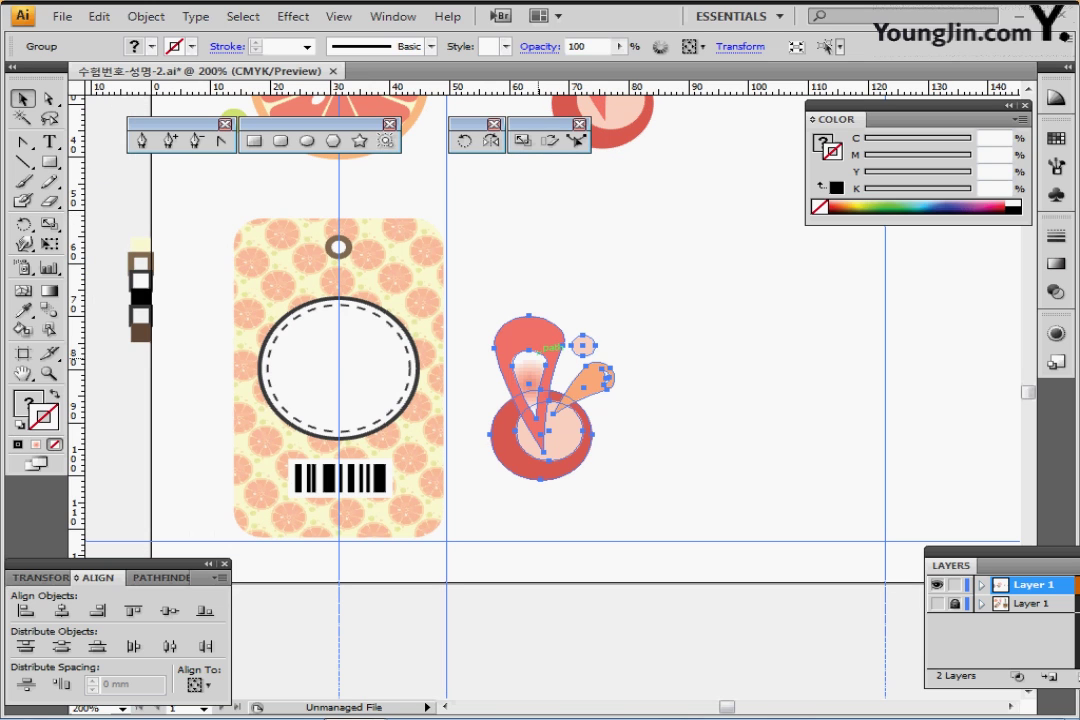
{"action": "left_click_drag", "start_coordinate": [552, 418], "coordinate": [362, 379]}
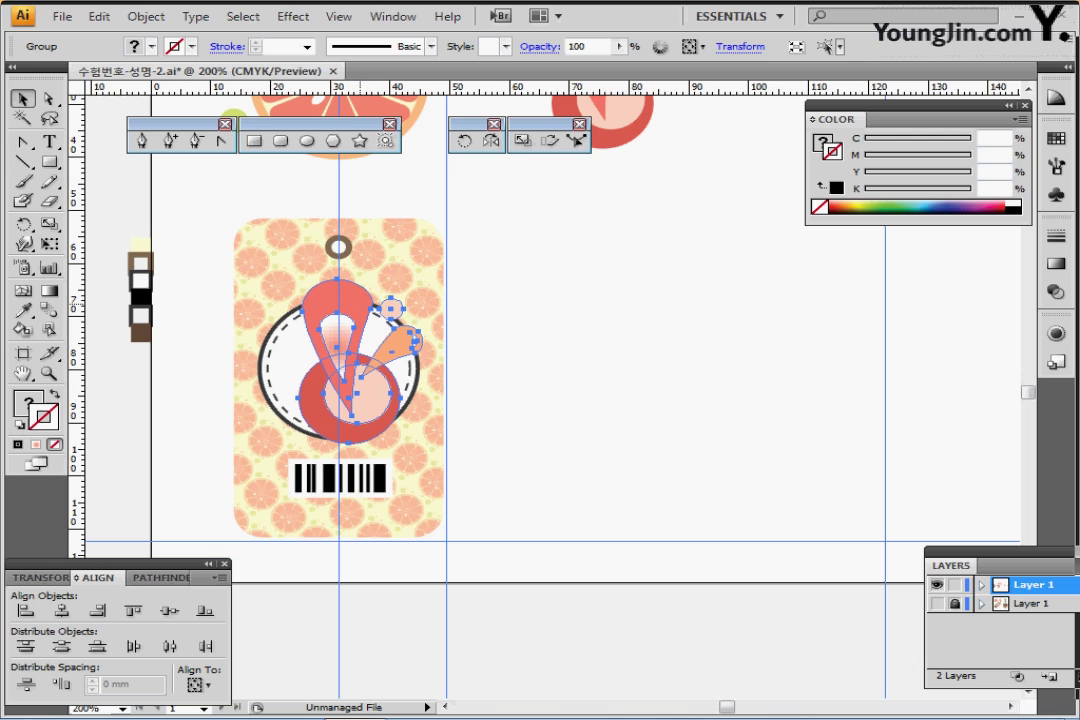
- Scale the pasted juice-splash logo down to about 7 mm wide, keep it in the badge circle's upper half and deselect it
{"action": "key", "text": "ctrl+shift+b"}
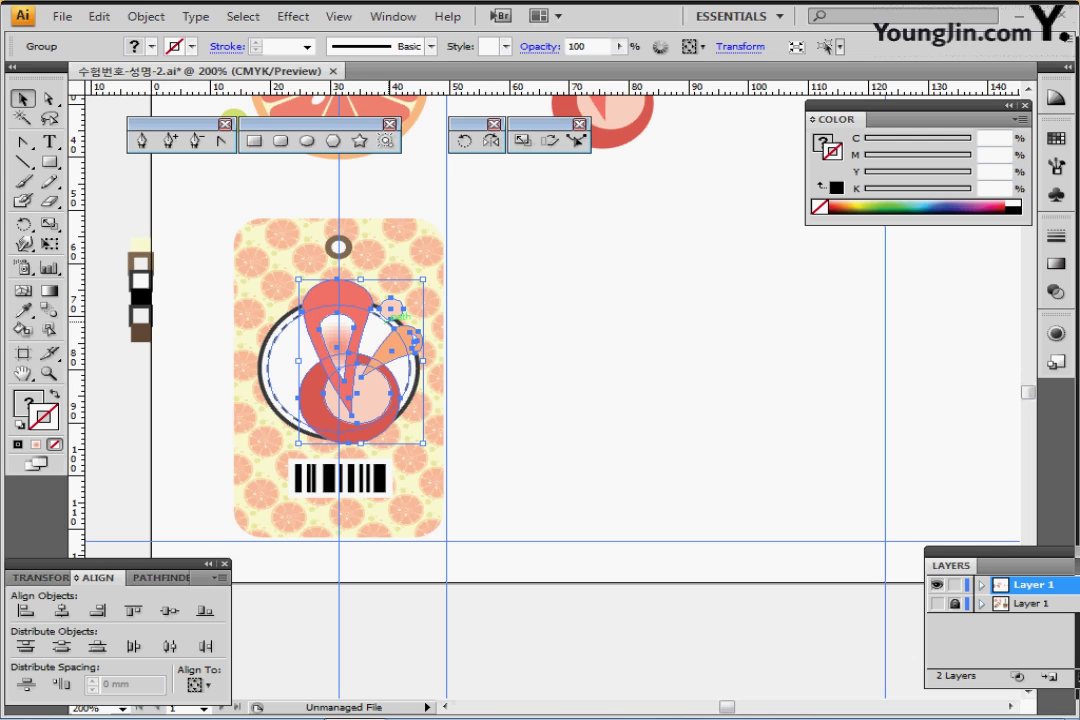
{"action": "left_click_drag", "start_coordinate": [424, 279], "coordinate": [341, 318]}
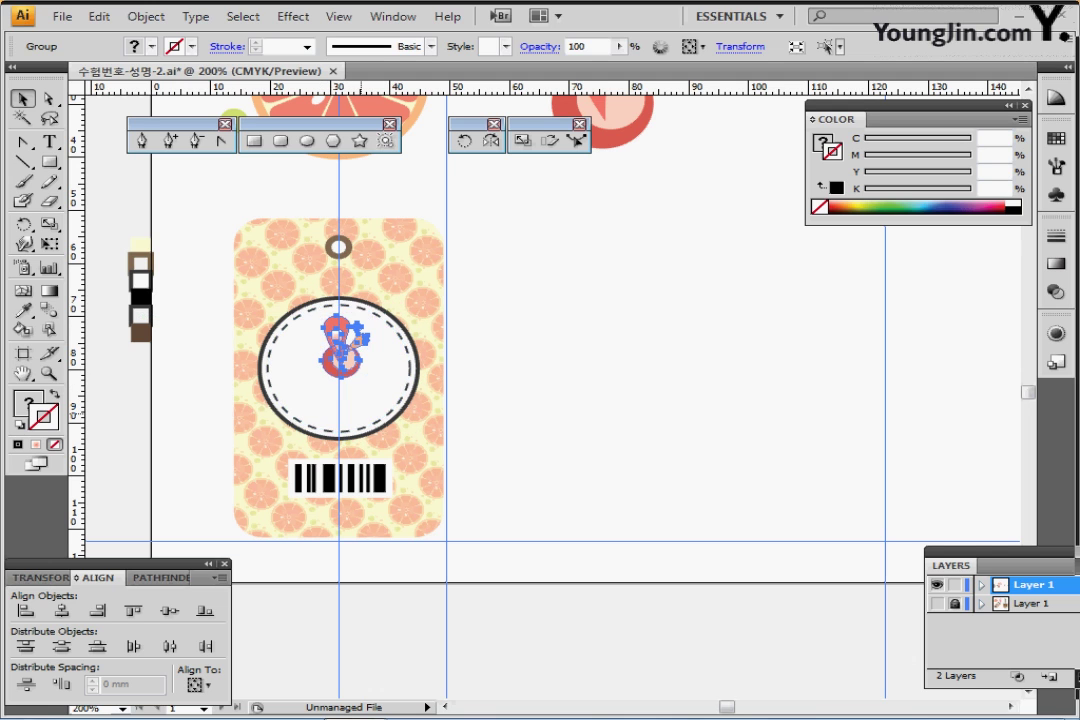
{"action": "key", "text": "ctrl+equal"}
{"action": "left_click_drag", "start_coordinate": [436, 385], "coordinate": [385, 412]}
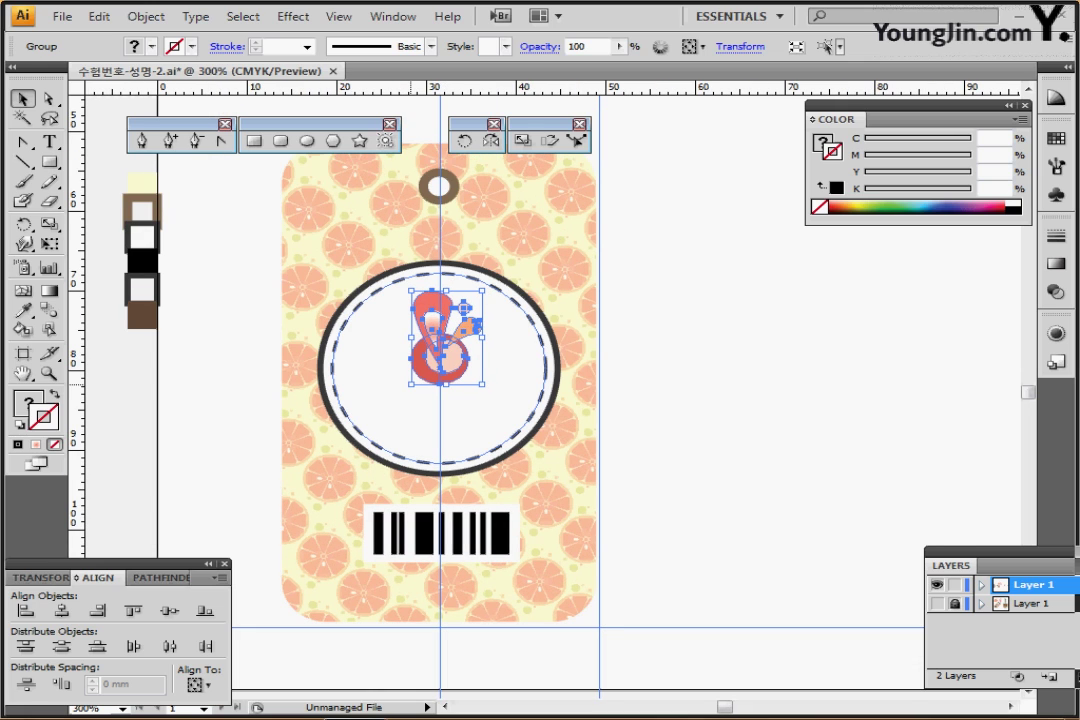
{"action": "left_click_drag", "start_coordinate": [411, 384], "coordinate": [444, 341]}
{"action": "left_click", "coordinate": [656, 342]}
- Ready the Pen tool with no fill and a 2 pt, K 90% stroke, matching the dark-outlined sample square beside the artboard
{"action": "left_click_drag", "start_coordinate": [499, 285], "coordinate": [475, 370]}
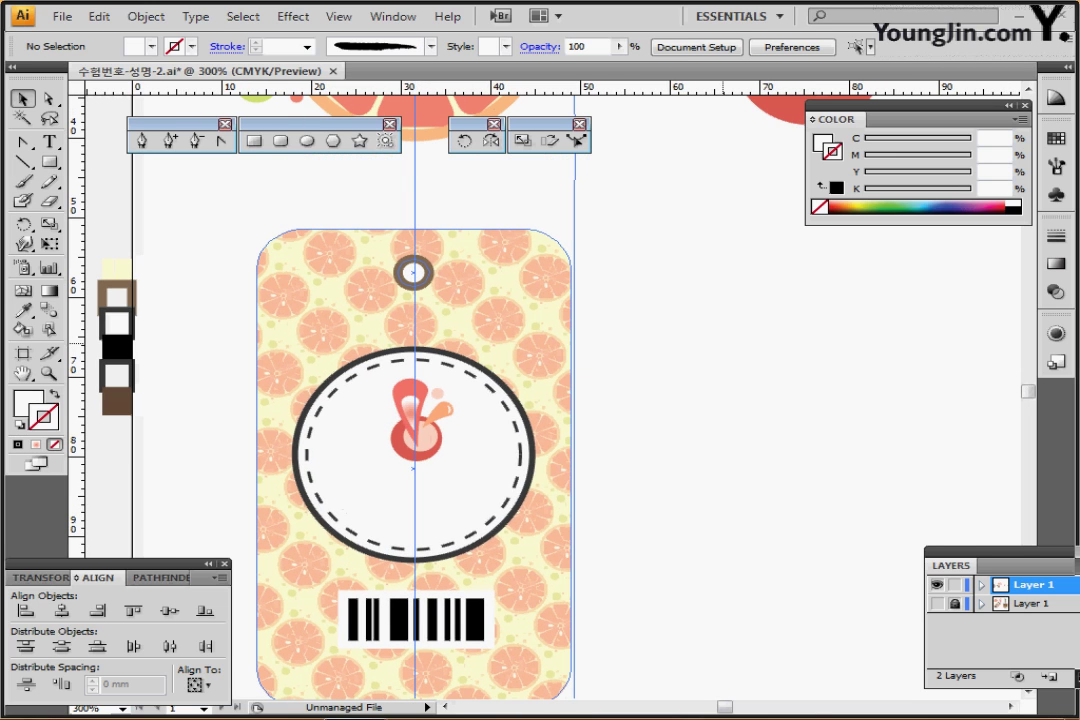
{"action": "scroll", "coordinate": [381, 389], "scroll_direction": "right", "scroll_amount": 5}
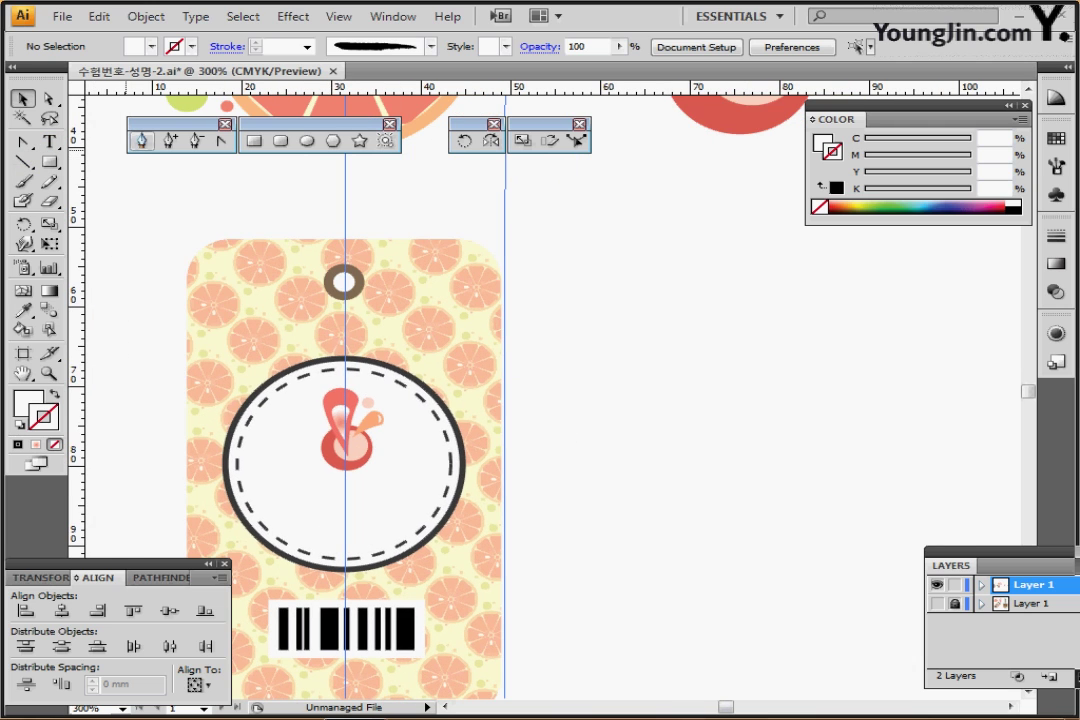
{"action": "left_click", "coordinate": [141, 140]}
{"action": "left_click_drag", "start_coordinate": [114, 297], "coordinate": [260, 264]}
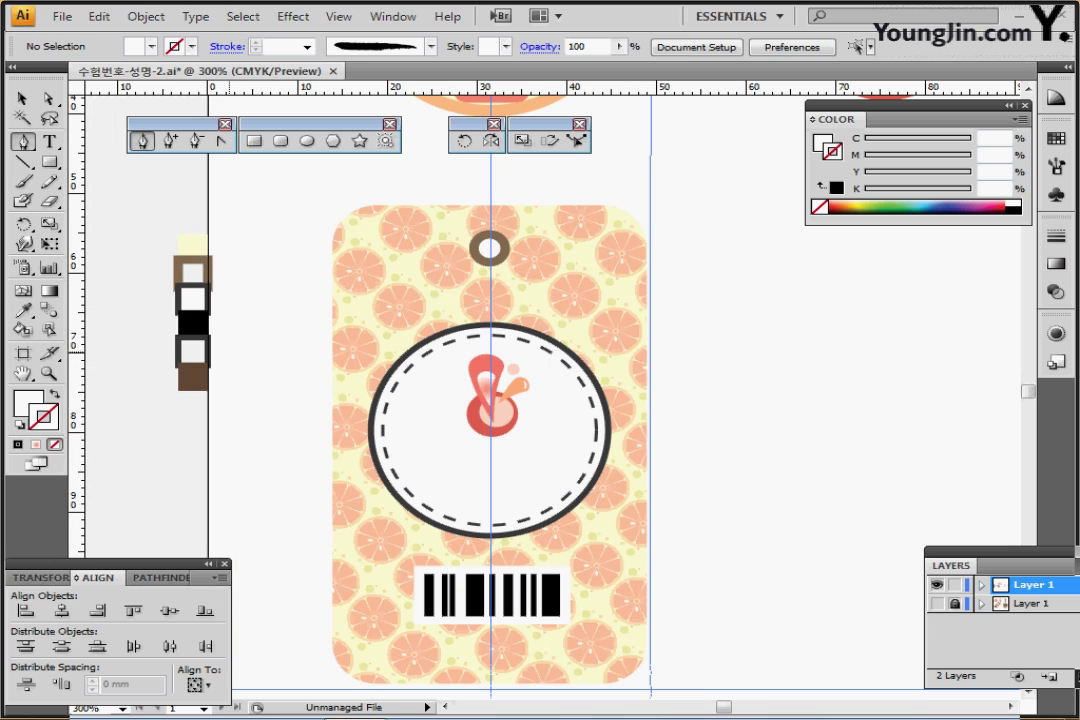
{"action": "left_click", "coordinate": [192, 351], "text": "ctrl"}
{"action": "left_click", "coordinate": [291, 298], "text": "ctrl"}
{"action": "key", "text": "ctrl+minus"}
{"action": "left_click_drag", "start_coordinate": [458, 298], "coordinate": [197, 324]}
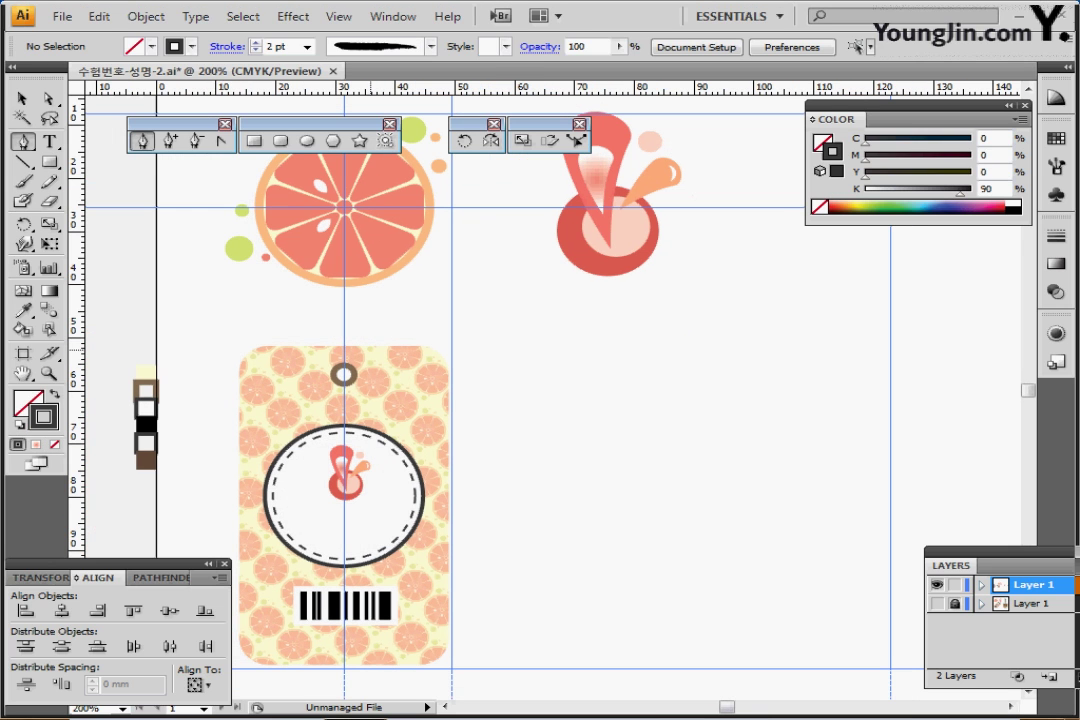
- Draw a small arch about 6 mm wide on the tag's top edge above the hole, send it behind the tag and deselect it
{"action": "key", "text": "ctrl+plus"}
{"action": "left_click_drag", "start_coordinate": [520, 399], "coordinate": [469, 391]}
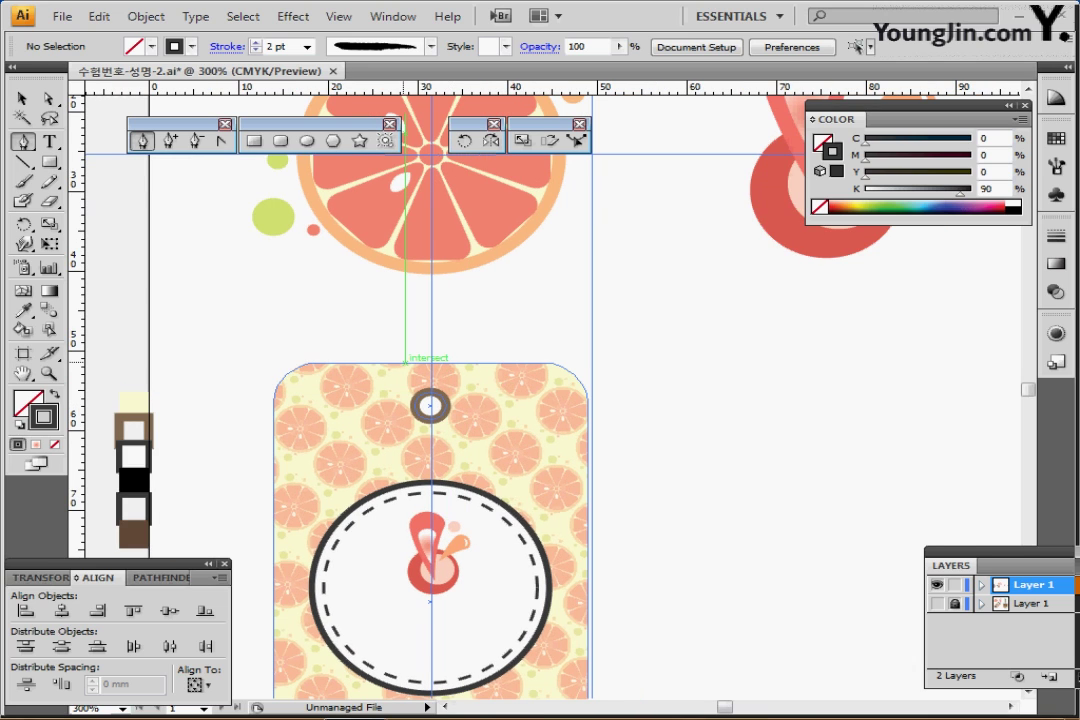
{"action": "left_click_drag", "start_coordinate": [401, 362], "coordinate": [486, 390]}
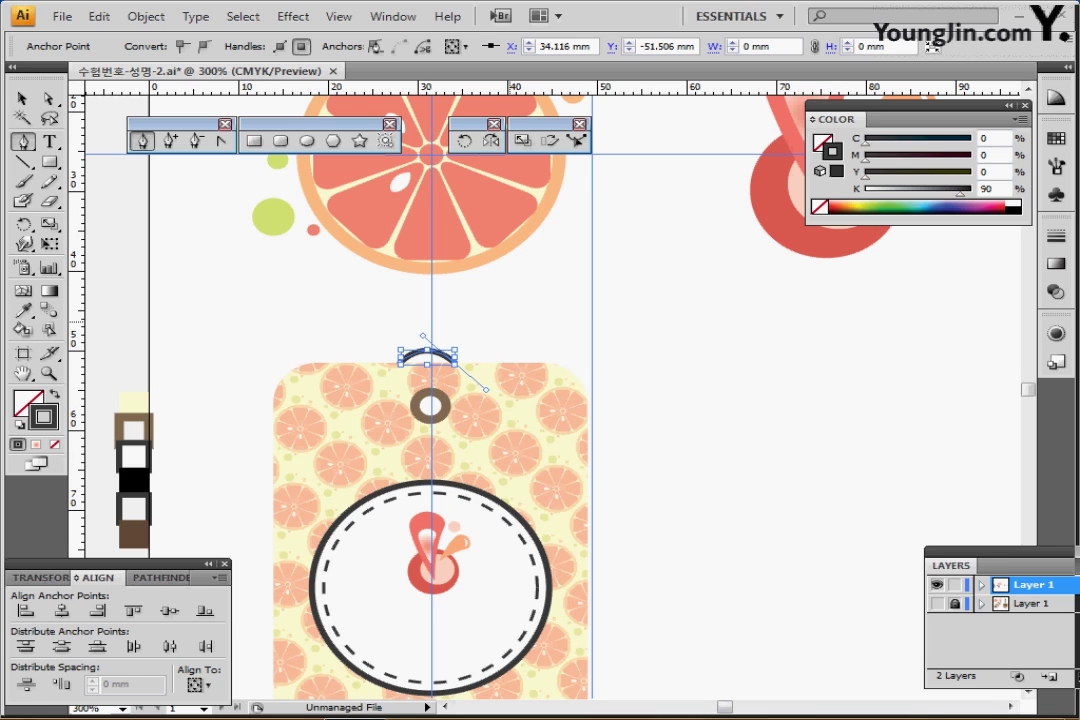
{"action": "key", "text": "ctrl+shift+a"}
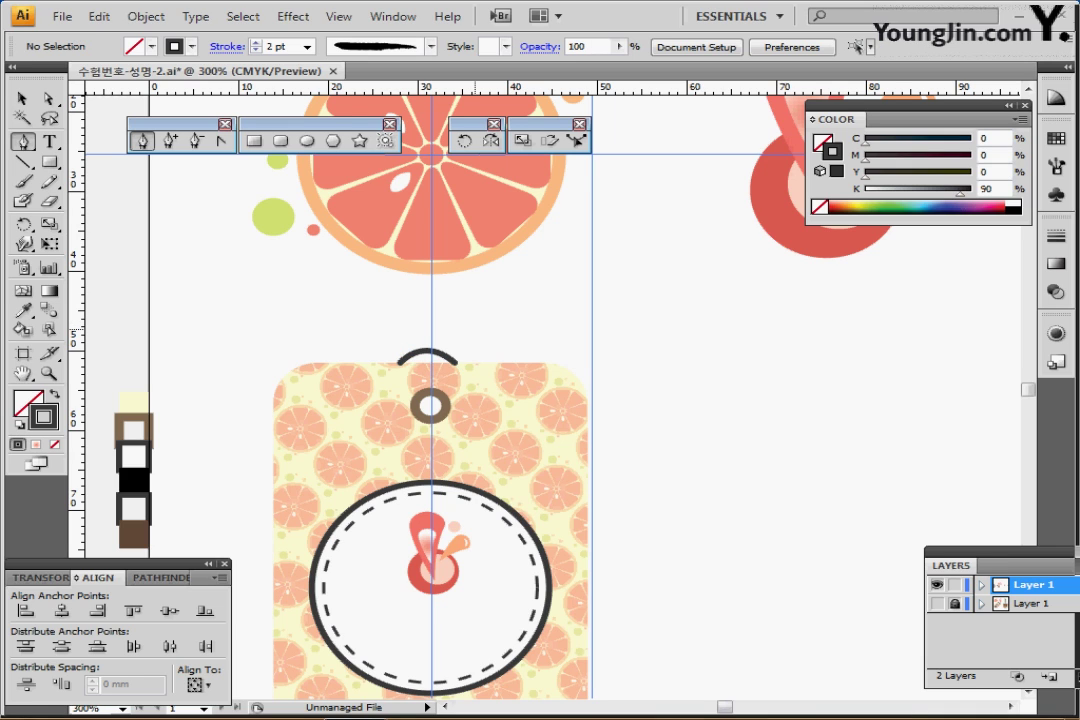
{"action": "left_click", "coordinate": [452, 357], "text": "ctrl"}
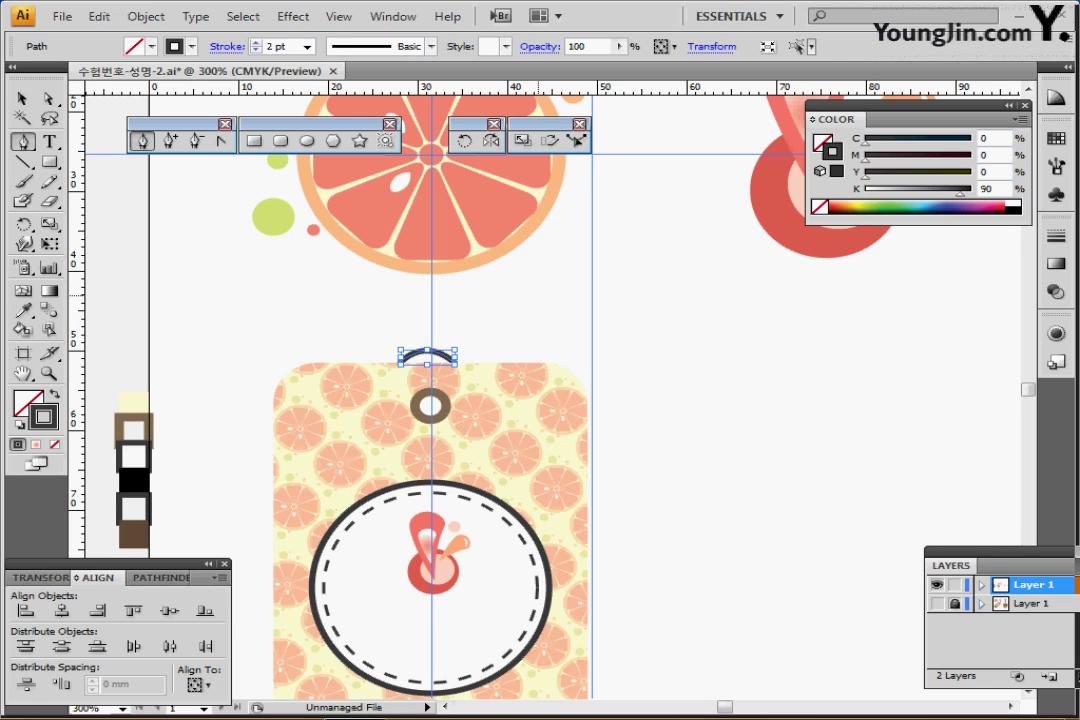
{"action": "key", "text": "ctrl+shift+a"}
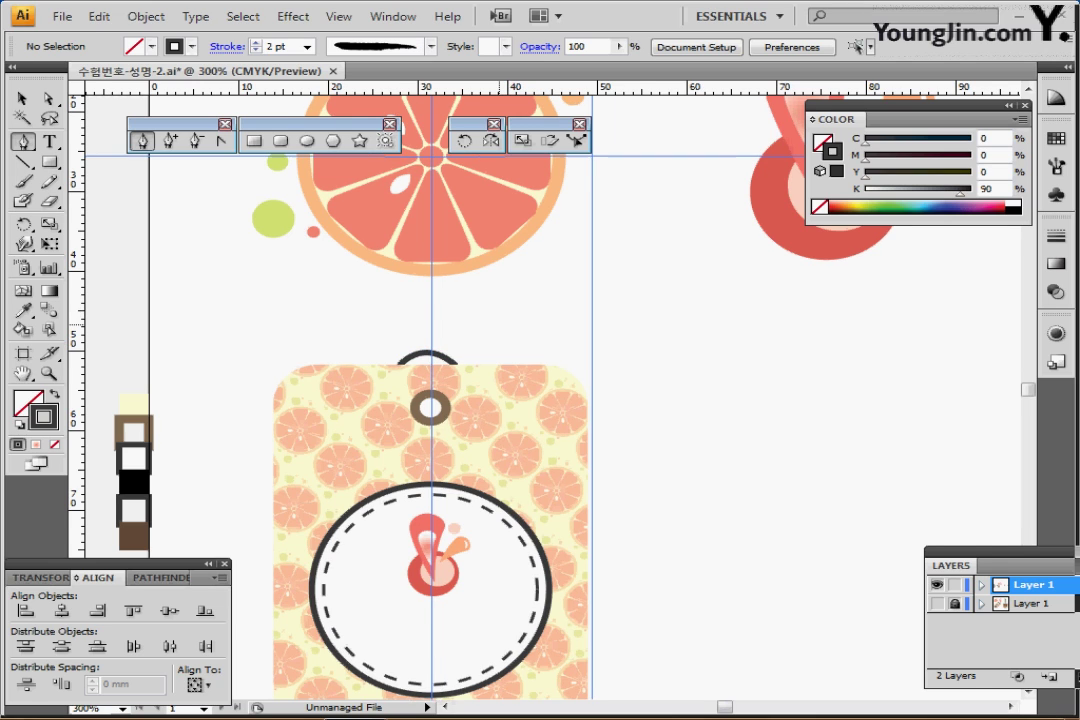
- Draw a wavy string about 24 mm high from the hole's centre up onto the grapefruit slice, ending the path there
{"action": "scroll", "coordinate": [429, 290], "scroll_direction": "up", "scroll_amount": 1}
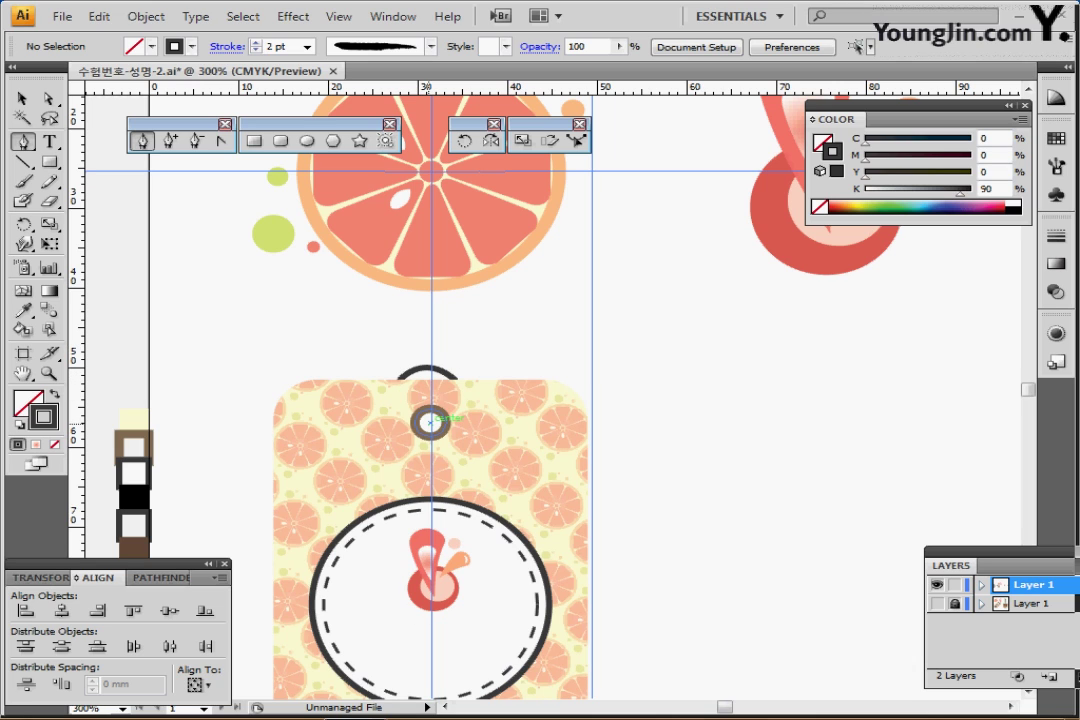
{"action": "left_click", "coordinate": [430, 422]}
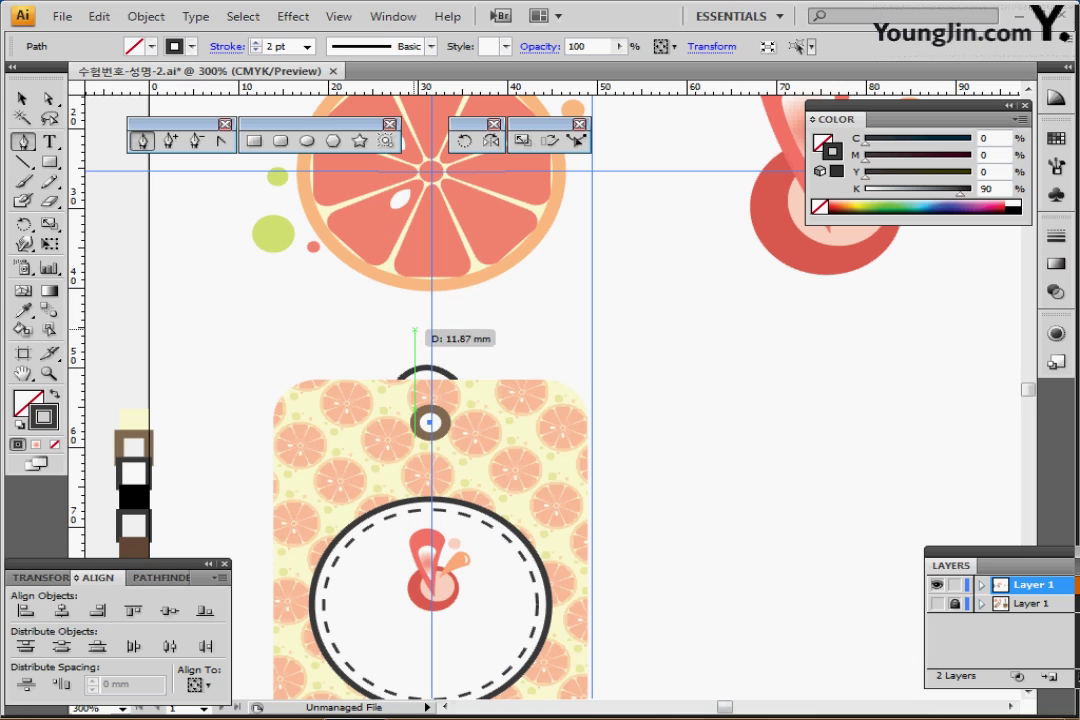
{"action": "left_click_drag", "start_coordinate": [414, 328], "coordinate": [431, 285]}
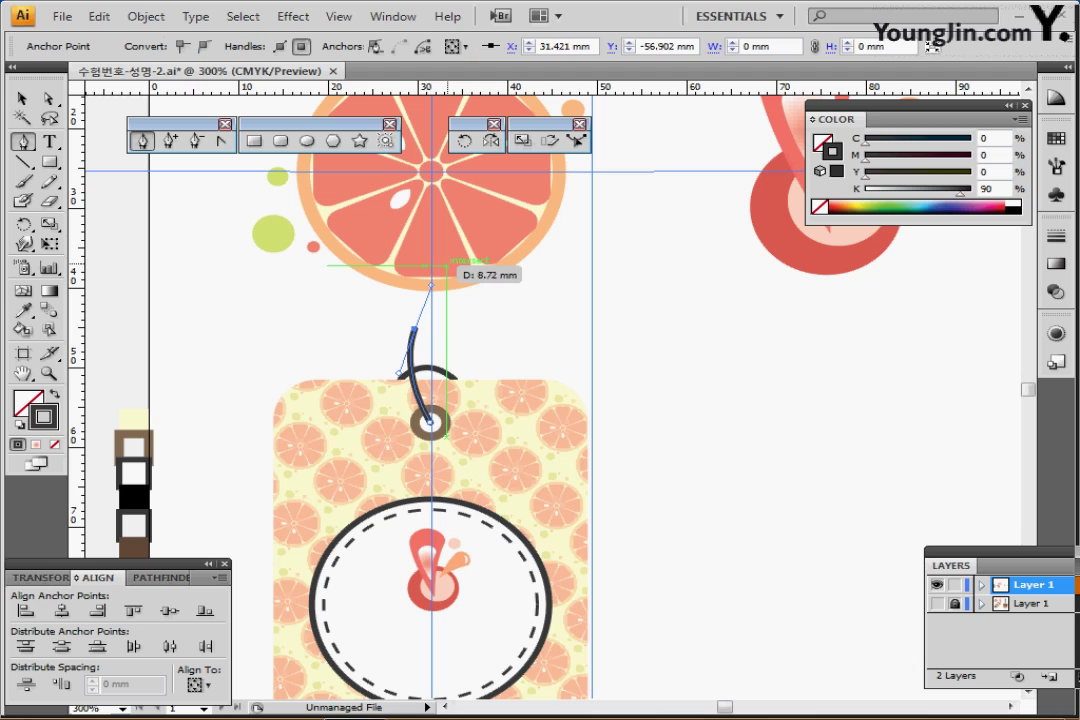
{"action": "mouse_move", "coordinate": [417, 229]}
{"action": "left_mouse_down"}
{"action": "mouse_move", "coordinate": [400, 199]}
{"action": "mouse_move", "coordinate": [399, 208]}
{"action": "left_mouse_up"}
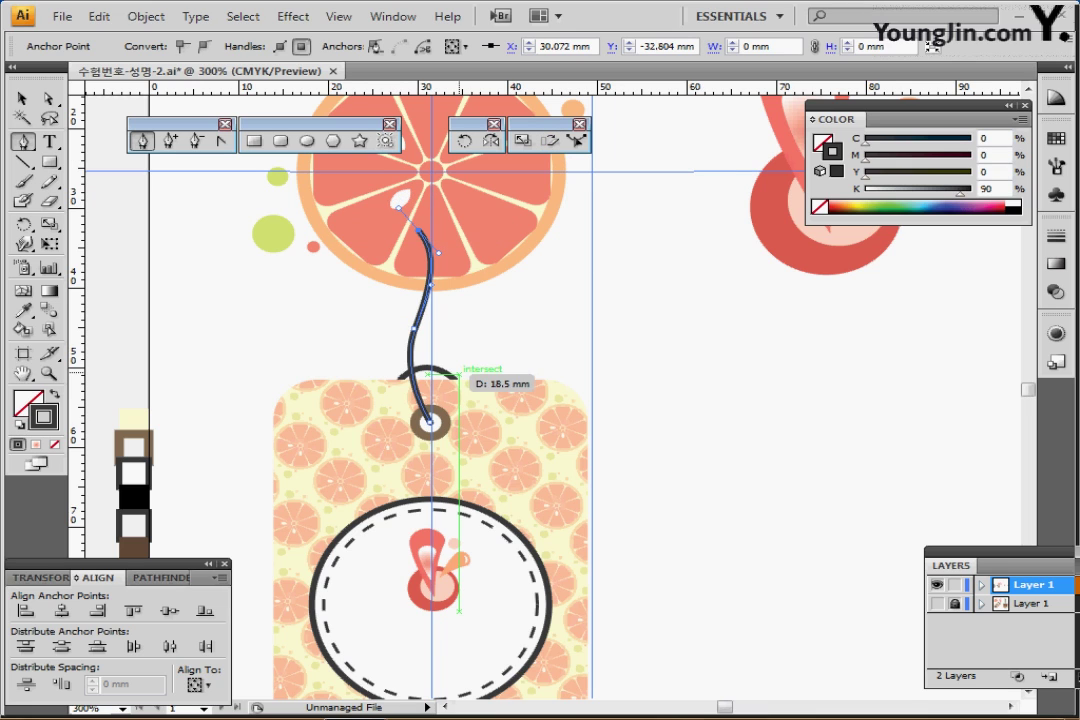
{"action": "key", "text": "ctrl"}
{"action": "left_click", "coordinate": [362, 314], "text": "ctrl"}
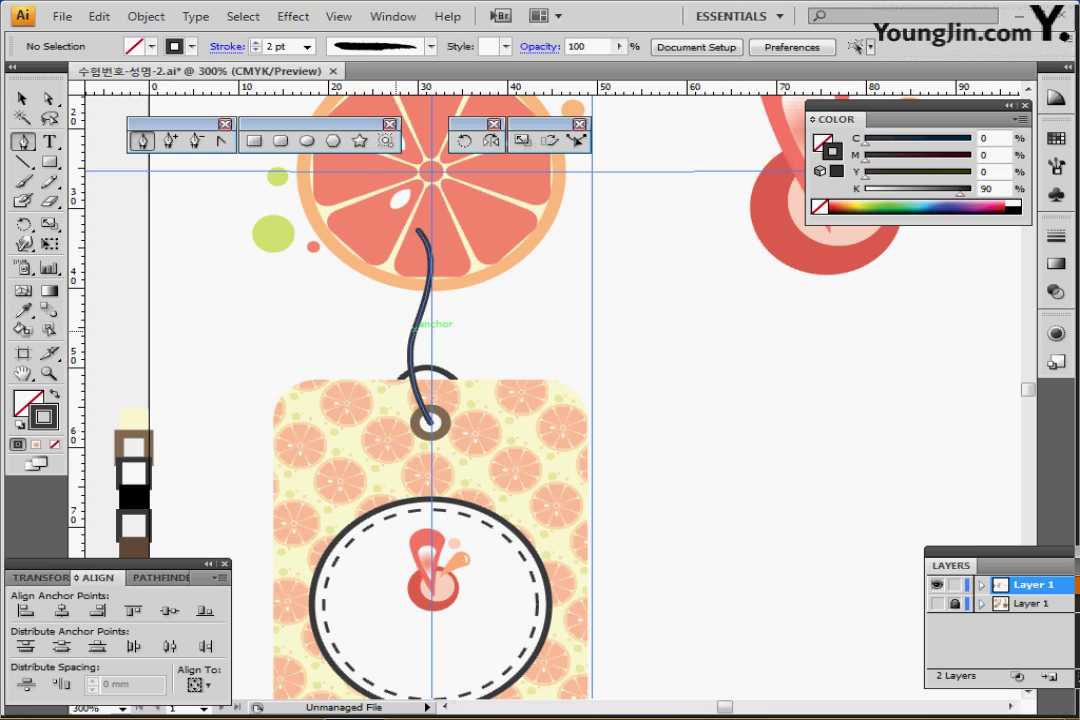
- Rotate a copy of the wavy string clockwise about its lower end in the tag hole, keeping the original
{"action": "left_click_drag", "start_coordinate": [381, 313], "coordinate": [455, 328]}
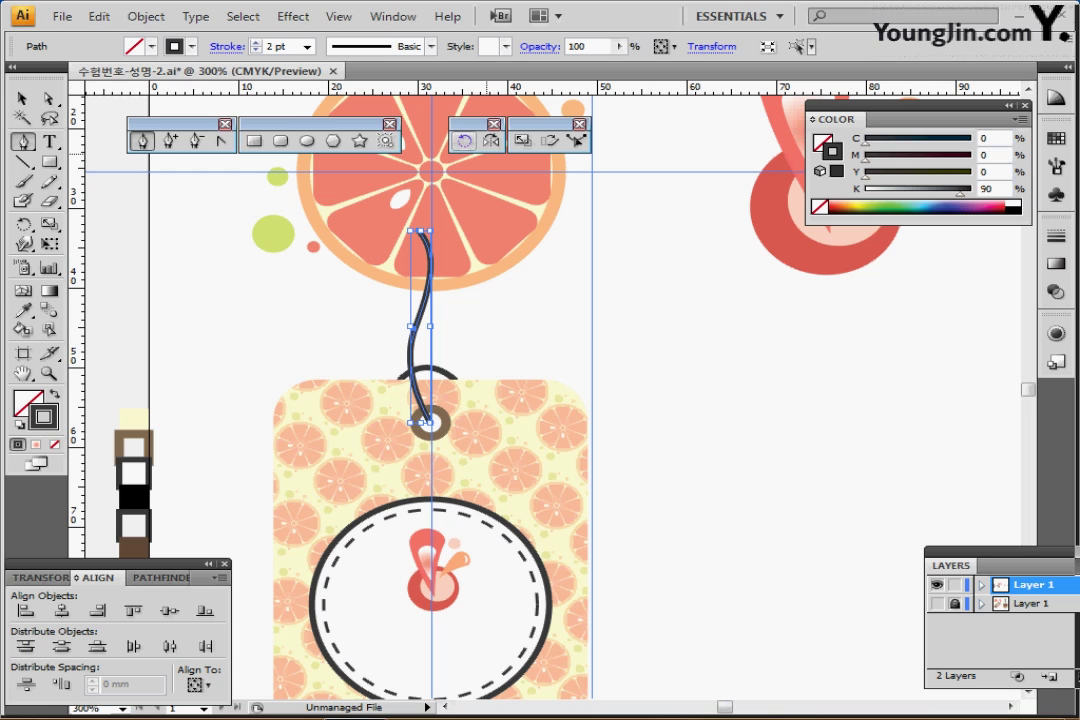
{"action": "left_click", "coordinate": [464, 141]}
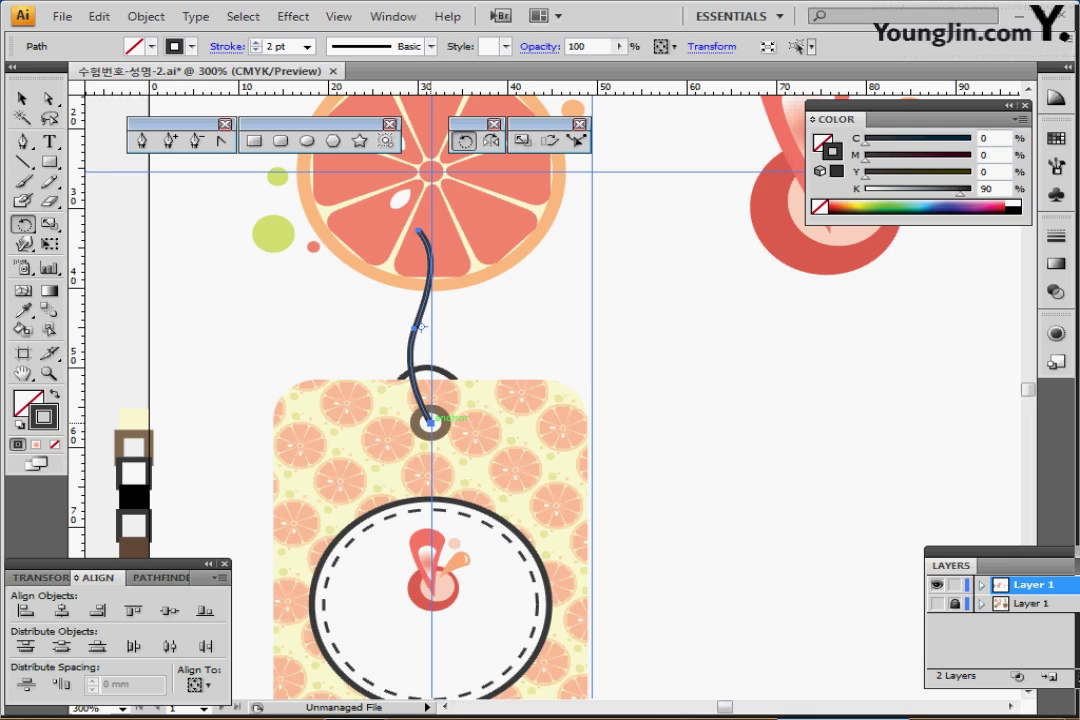
{"action": "left_click", "coordinate": [431, 422]}
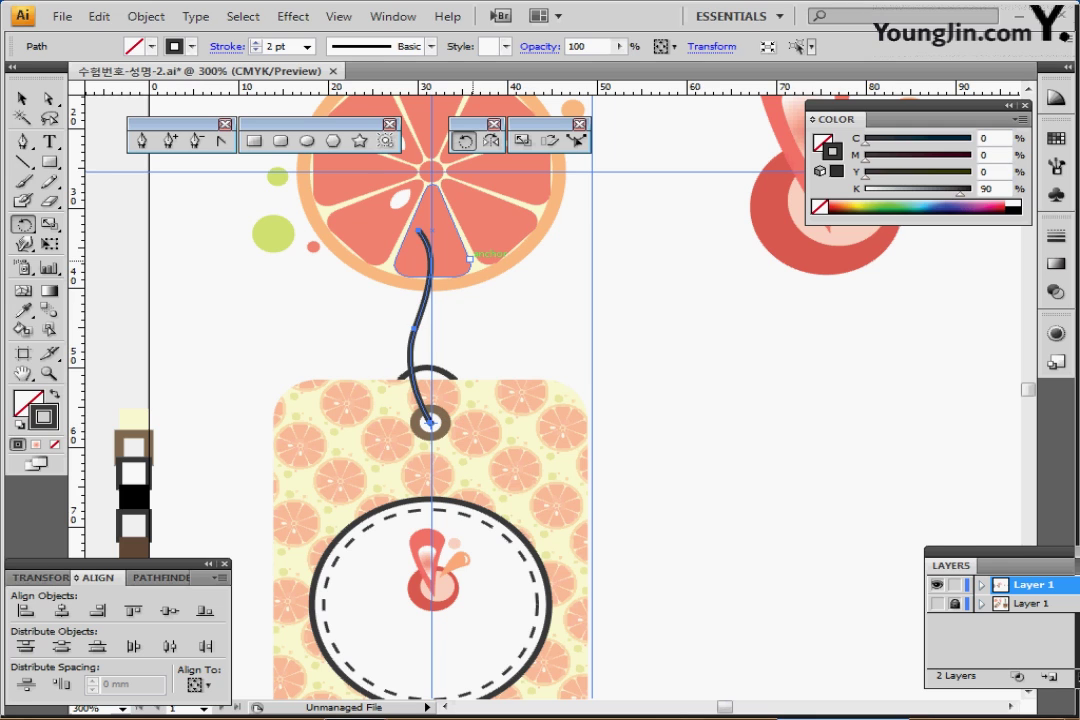
{"action": "left_click_drag", "start_coordinate": [488, 221], "coordinate": [533, 286]}
{"action": "key", "text": "v"}
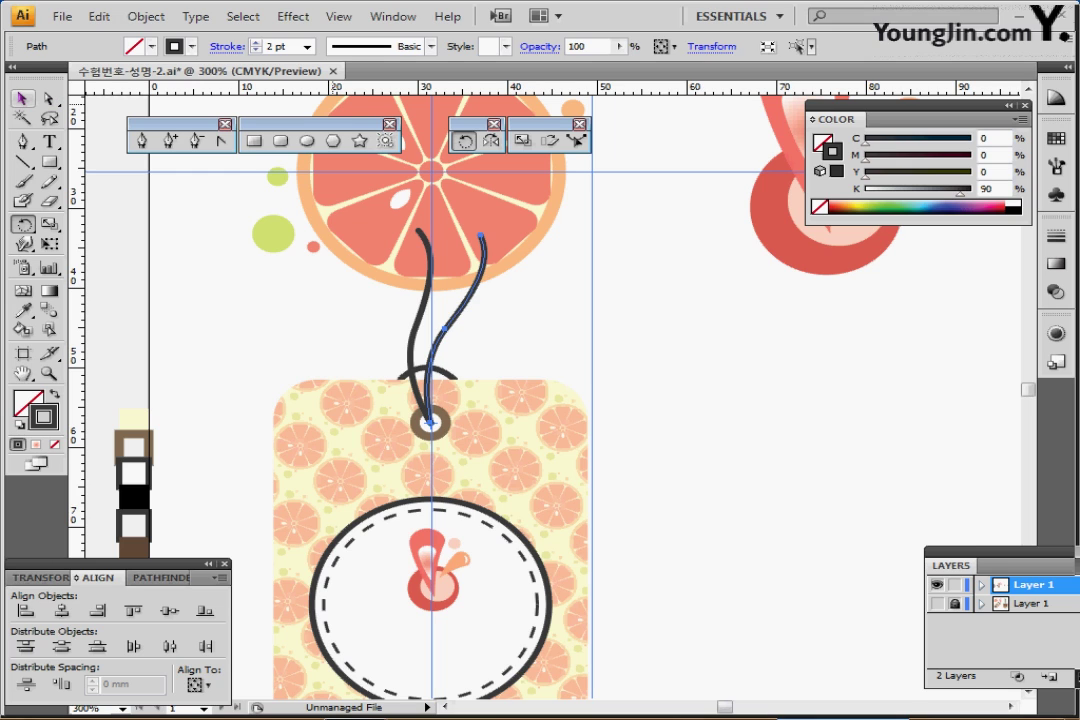
- Scale the rotated string copy down from its upper end to just below the grapefruit's lower edge, keeping its base in the hole, and deselect it
{"action": "key", "text": "a"}
{"action": "left_click", "coordinate": [482, 237]}
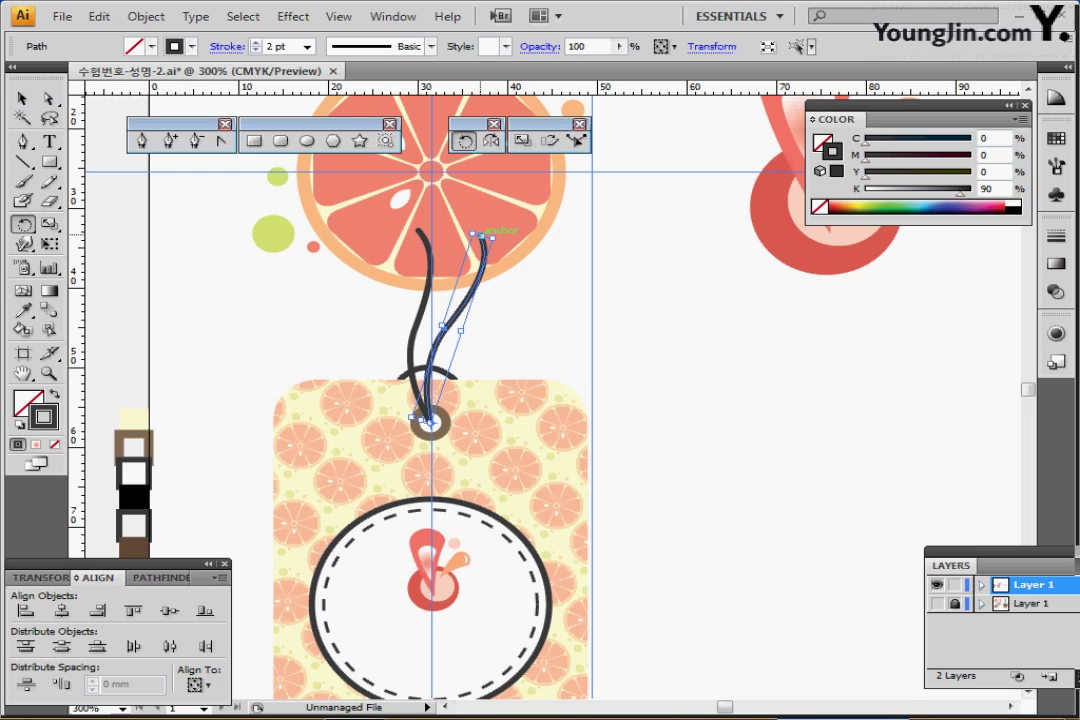
{"action": "left_click_drag", "start_coordinate": [482, 237], "coordinate": [465, 275]}
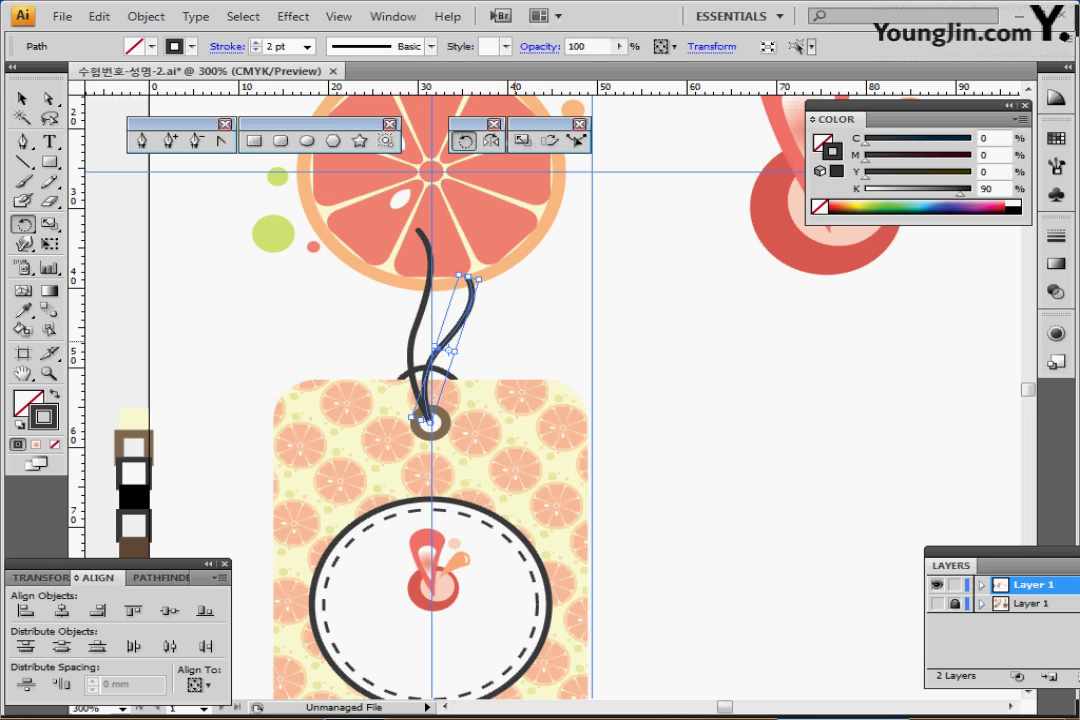
{"action": "key", "text": "ctrl+shift+a"}
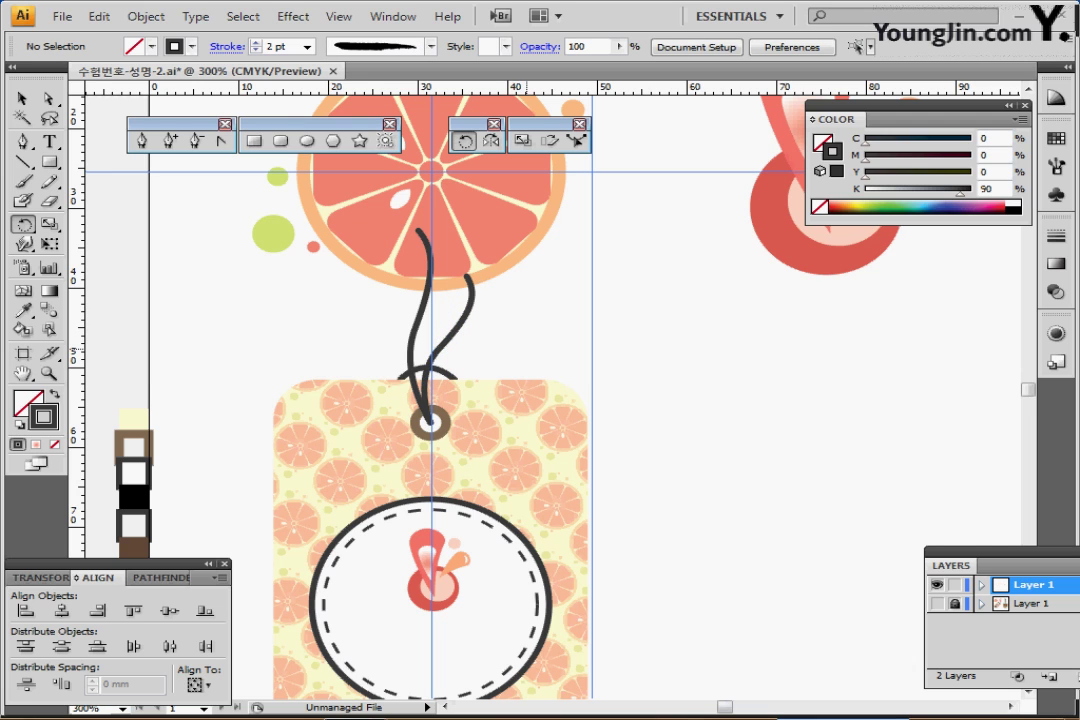
{"action": "left_click_drag", "start_coordinate": [494, 484], "coordinate": [519, 346]}
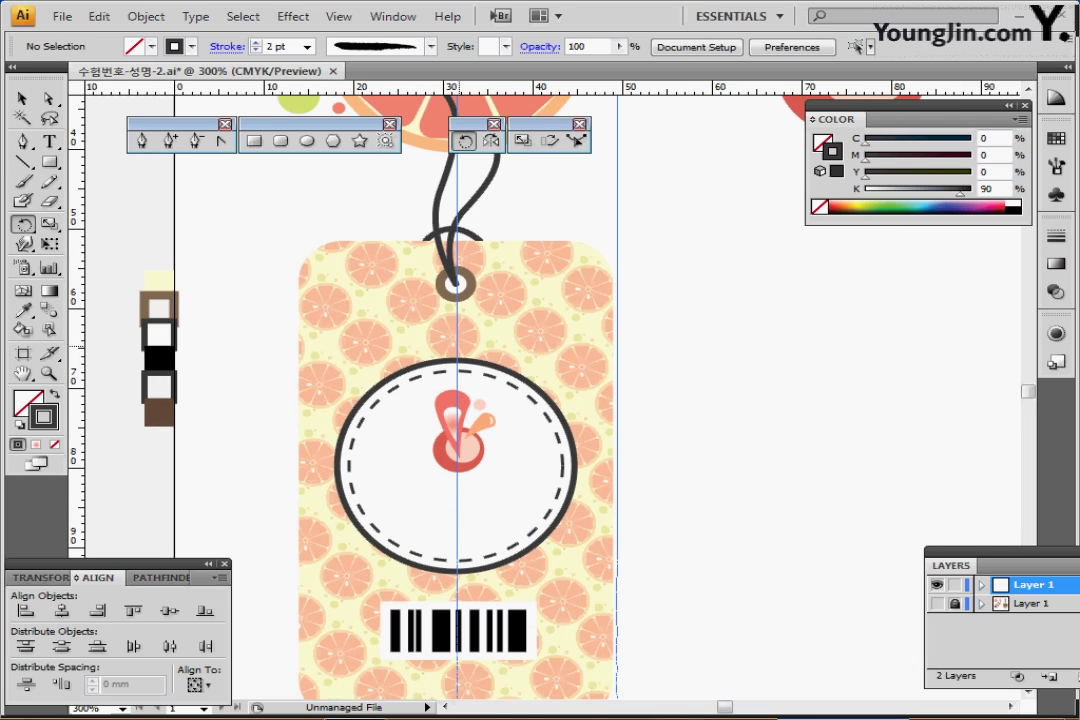
- Enter the finished tag's nested group and cut its "NEW CAFE" and "Homemade" text lines, restoring the originals with an undo
{"action": "left_click_drag", "start_coordinate": [432, 286], "coordinate": [428, 234]}
{"action": "left_click_drag", "start_coordinate": [514, 465], "coordinate": [533, 437]}
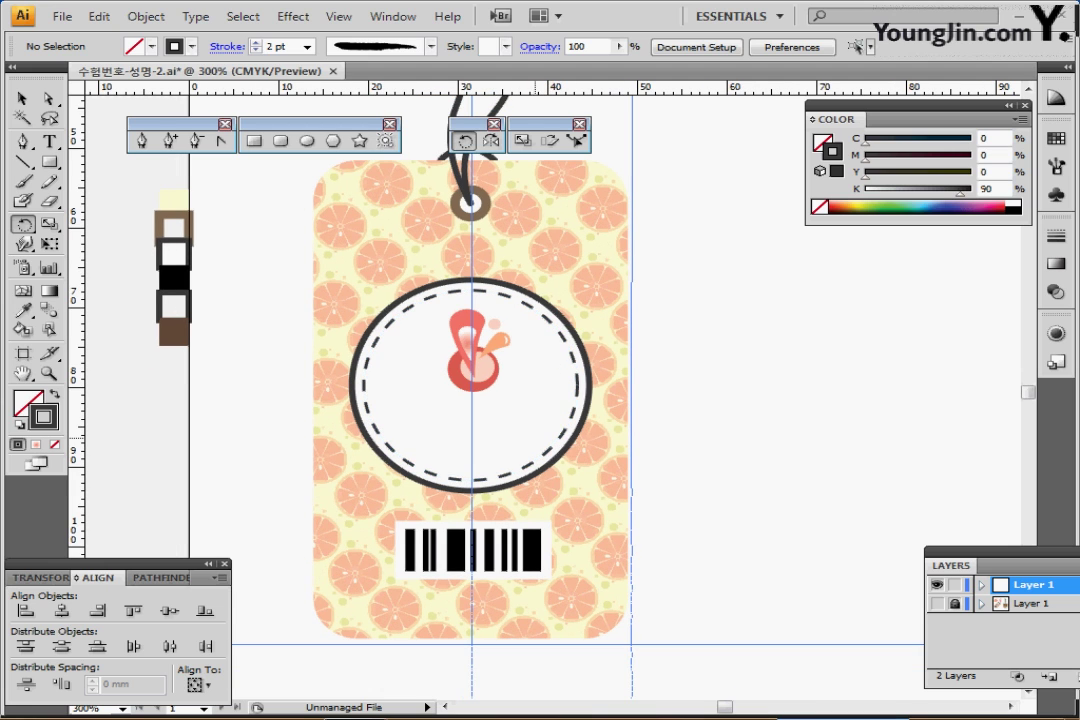
{"action": "left_click_drag", "start_coordinate": [489, 520], "coordinate": [550, 435]}
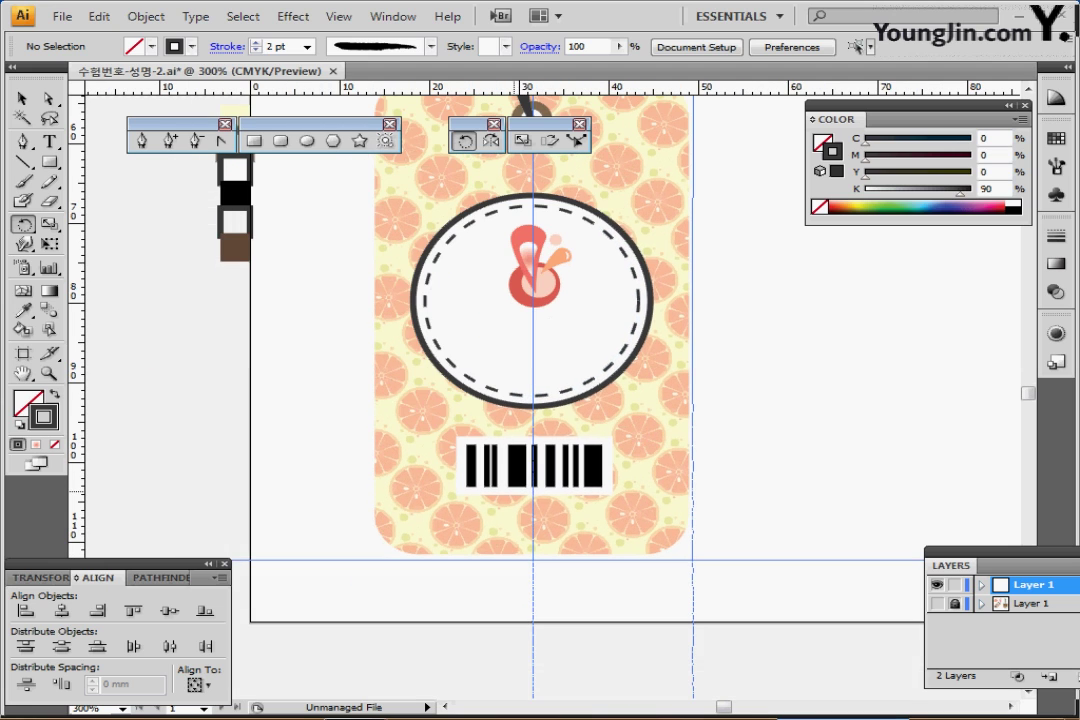
{"action": "left_click", "coordinate": [511, 491], "text": "ctrl+alt"}
{"action": "left_click_drag", "start_coordinate": [511, 513], "coordinate": [669, 550]}
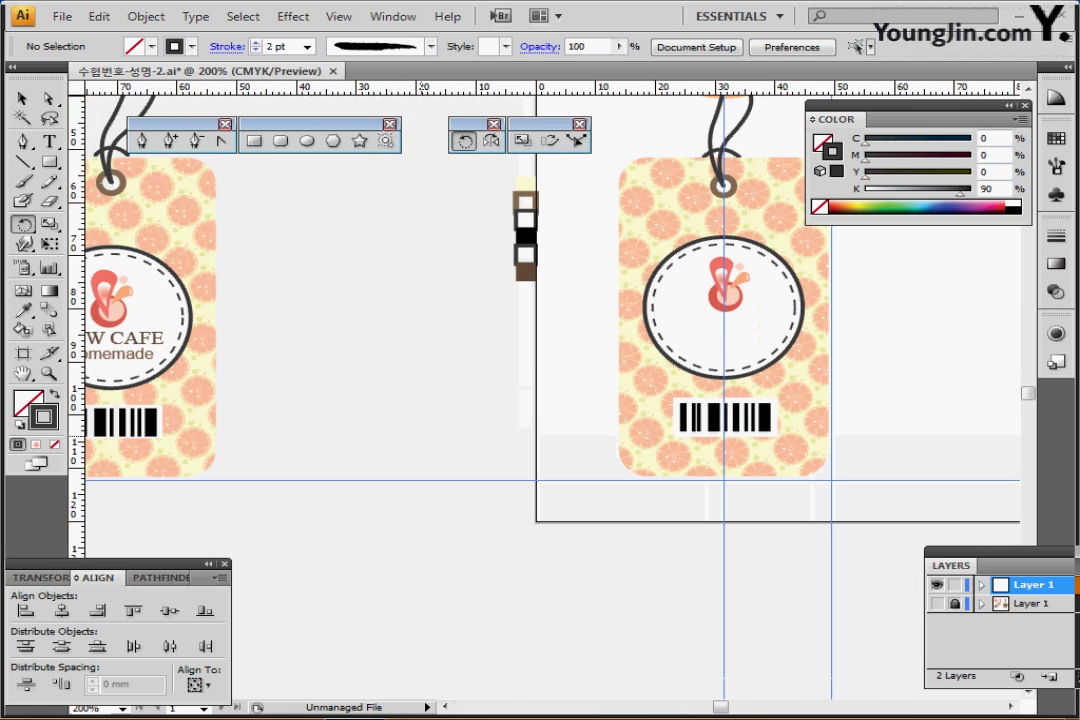
{"action": "left_click_drag", "start_coordinate": [460, 420], "coordinate": [489, 433]}
{"action": "left_click", "coordinate": [166, 374], "text": "ctrl"}
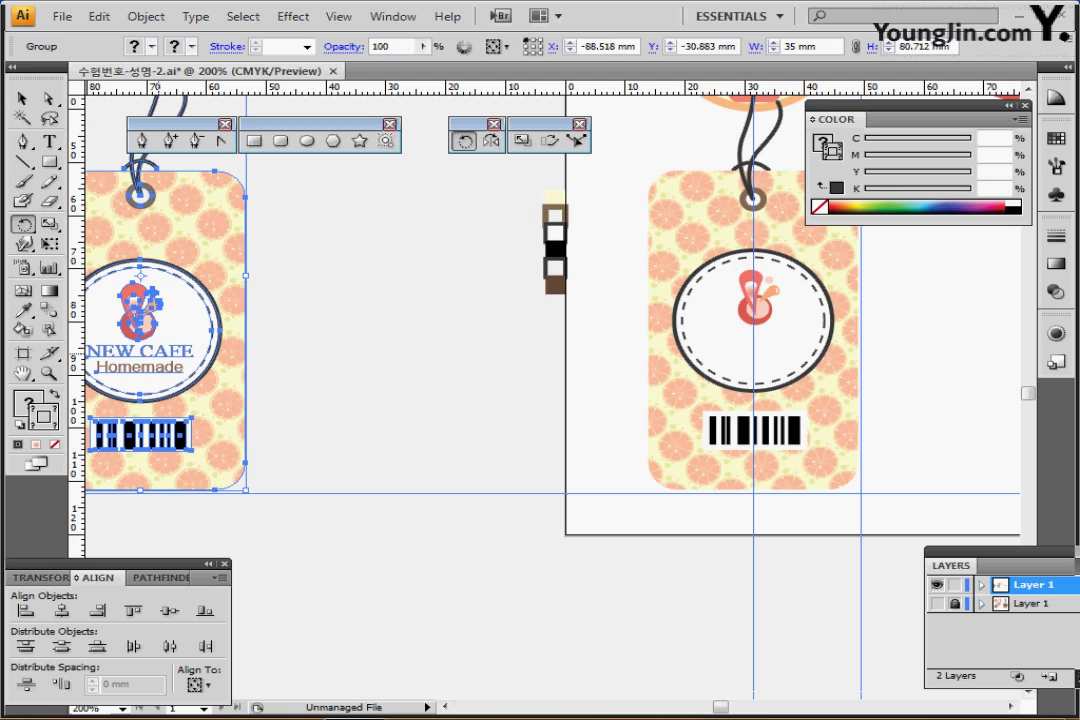
{"action": "double_click", "coordinate": [163, 353], "text": "ctrl"}
{"action": "left_click", "coordinate": [163, 353], "text": "ctrl"}
{"action": "double_click", "coordinate": [163, 353], "text": "ctrl"}
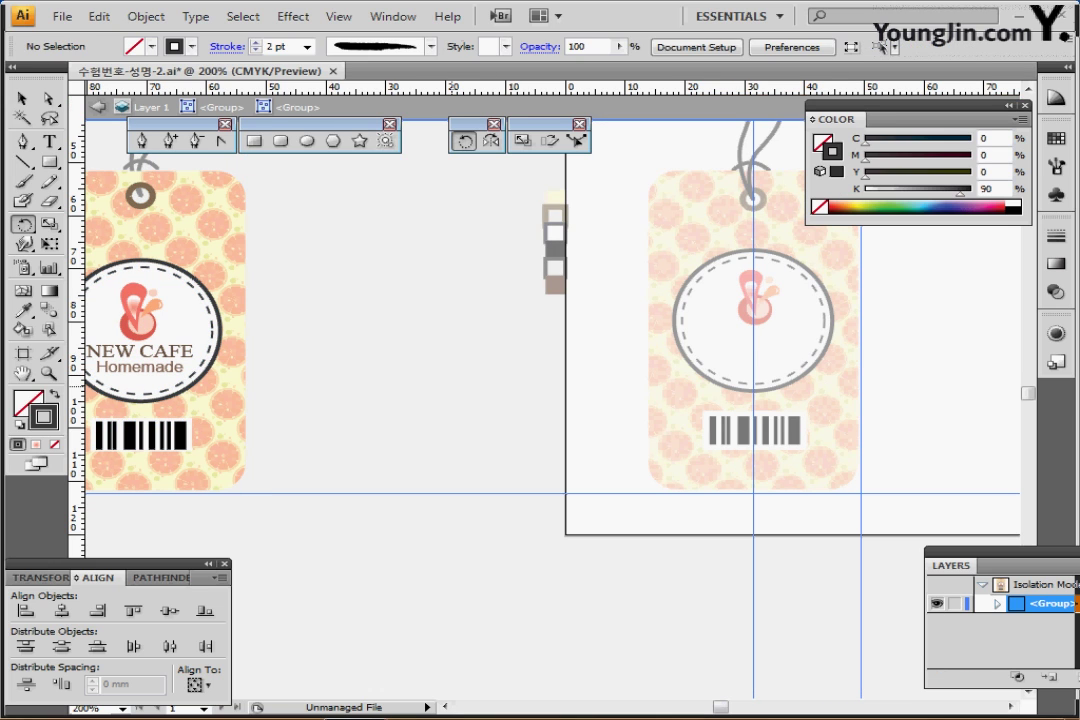
{"action": "left_click", "coordinate": [163, 353], "text": "ctrl"}
{"action": "left_click", "coordinate": [171, 372], "text": "ctrl+shift"}
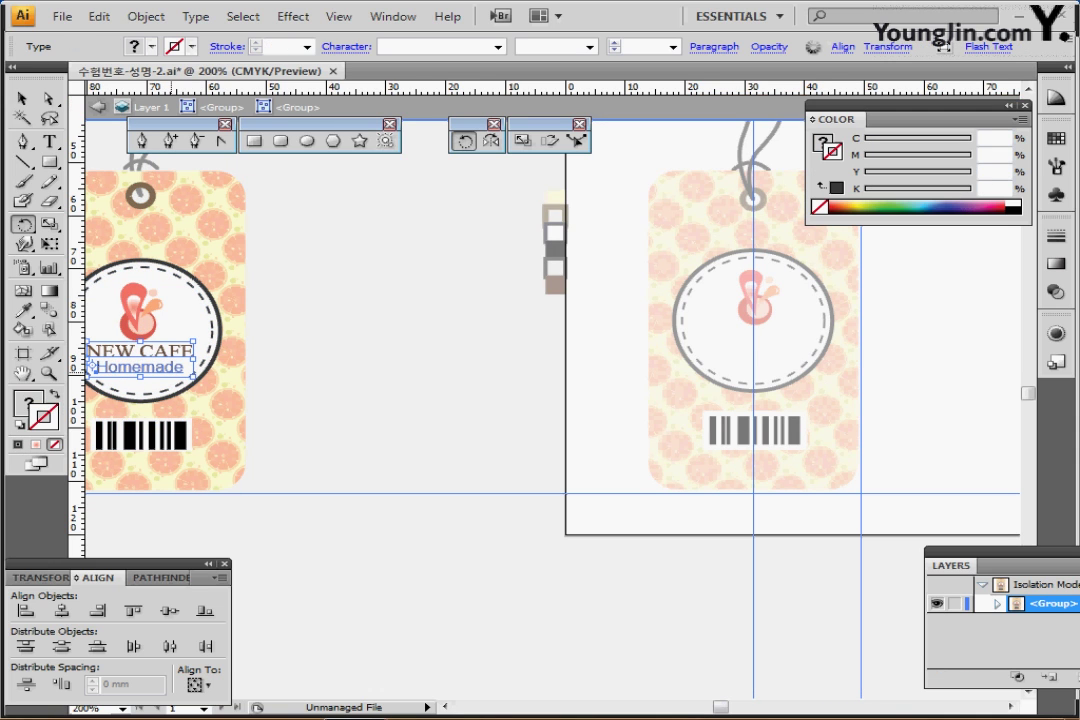
{"action": "key", "text": "Delete"}
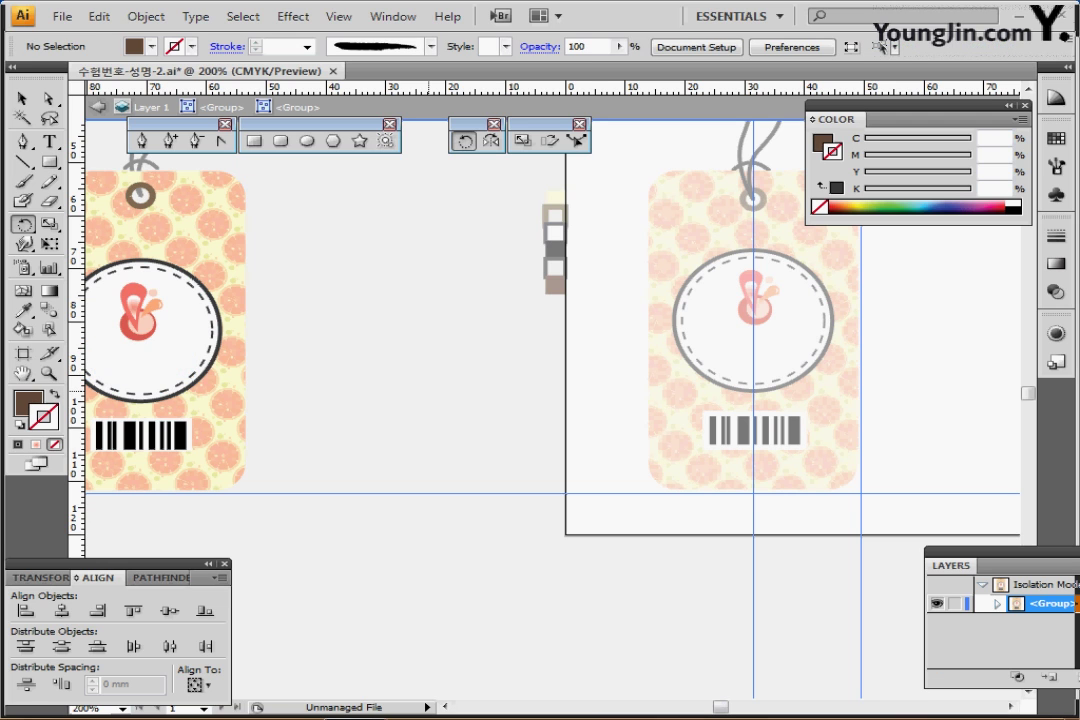
{"action": "key", "text": "ctrl+z"}
- Exit the nested group, paste the "NEW CAFE" and "Homemade" text, and place it inside the new tag's oval below the logo
{"action": "scroll", "coordinate": [540, 330], "scroll_direction": "right", "scroll_amount": 5}
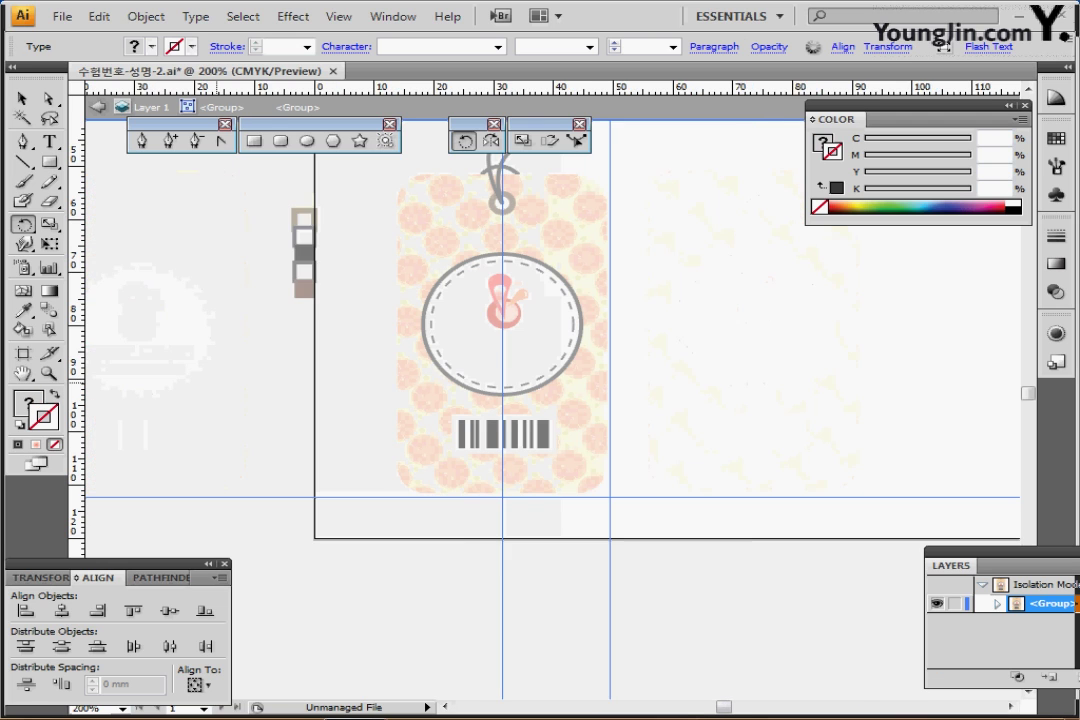
{"action": "key", "text": "Escape"}
{"action": "key", "text": "Escape"}
{"action": "type", "text": "NEW CAFE Homemade"}
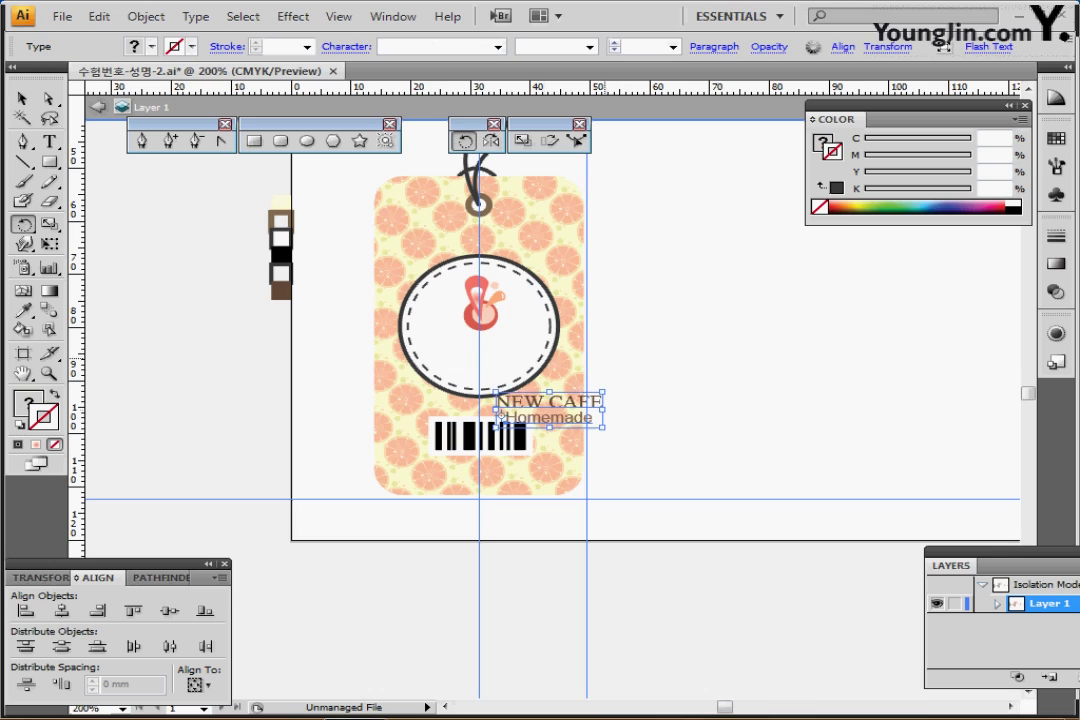
{"action": "left_click_drag", "start_coordinate": [501, 416], "coordinate": [435, 361]}
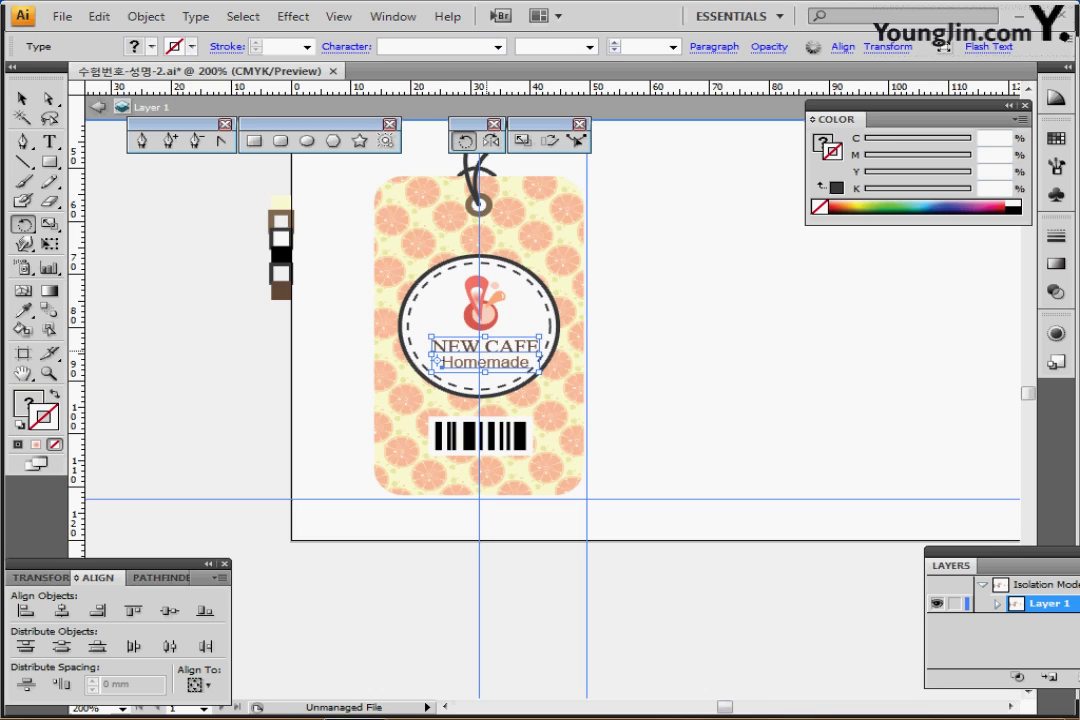
- Nudge the pasted text left until it is centred on the vertical guide in the oval
{"action": "key", "text": "Left"}
{"action": "key", "text": "Left"}
{"action": "key", "text": "Left"}
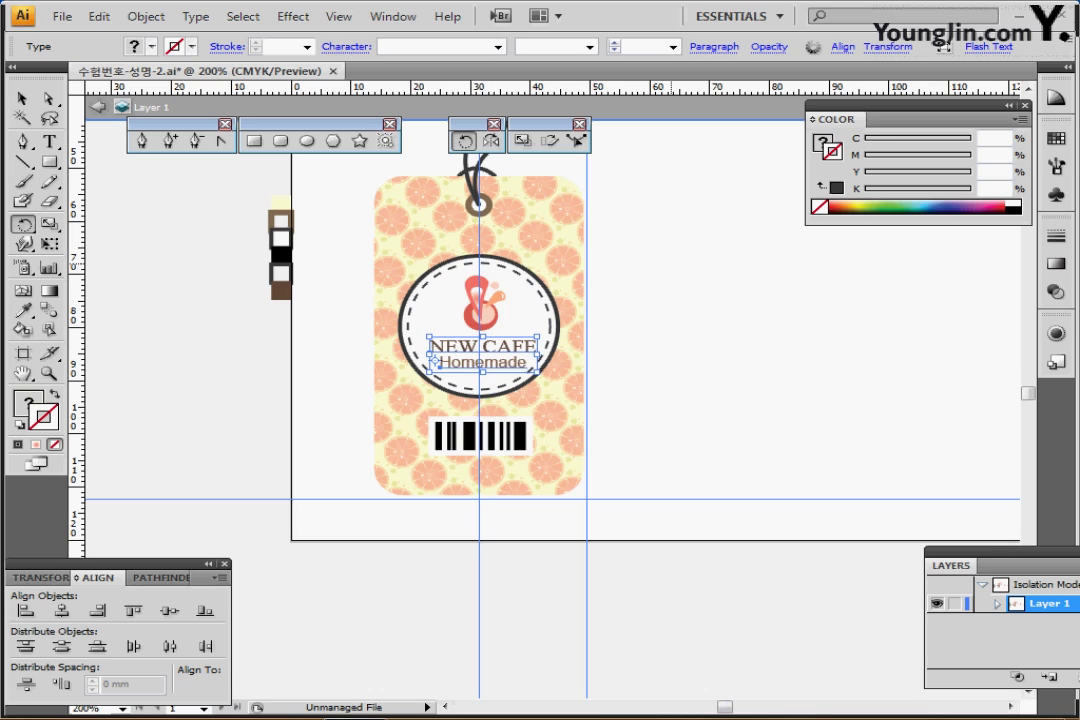
{"action": "scroll", "coordinate": [620, 400], "scroll_direction": "up", "scroll_amount": 1}
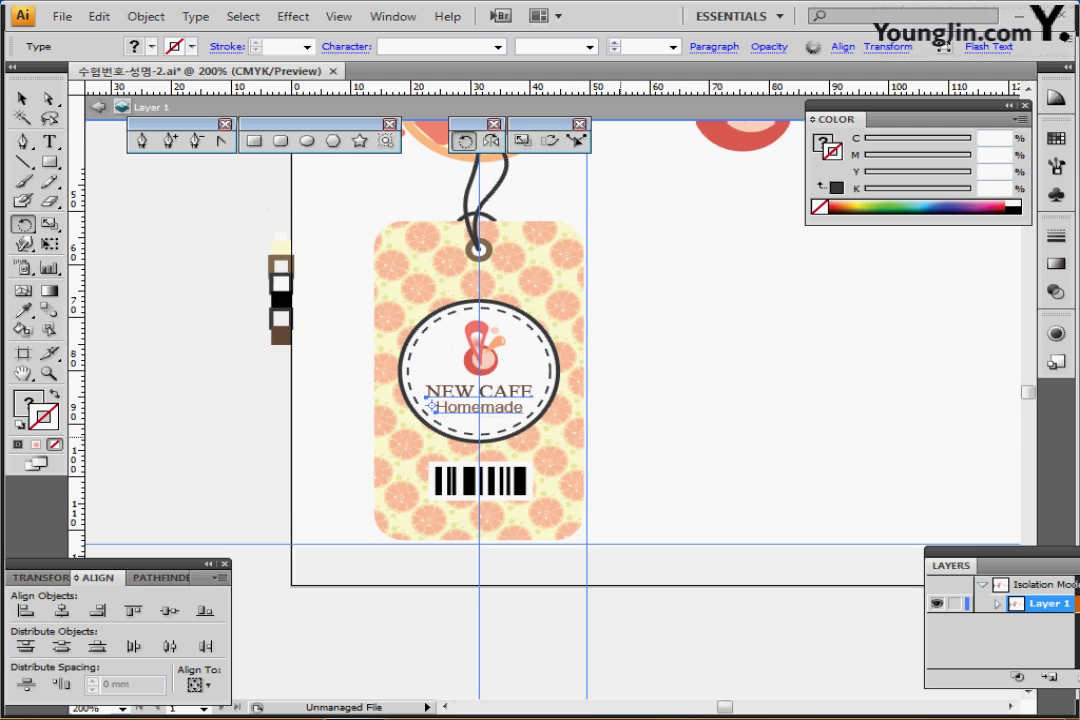
{"action": "left_click", "coordinate": [594, 431], "text": "ctrl"}
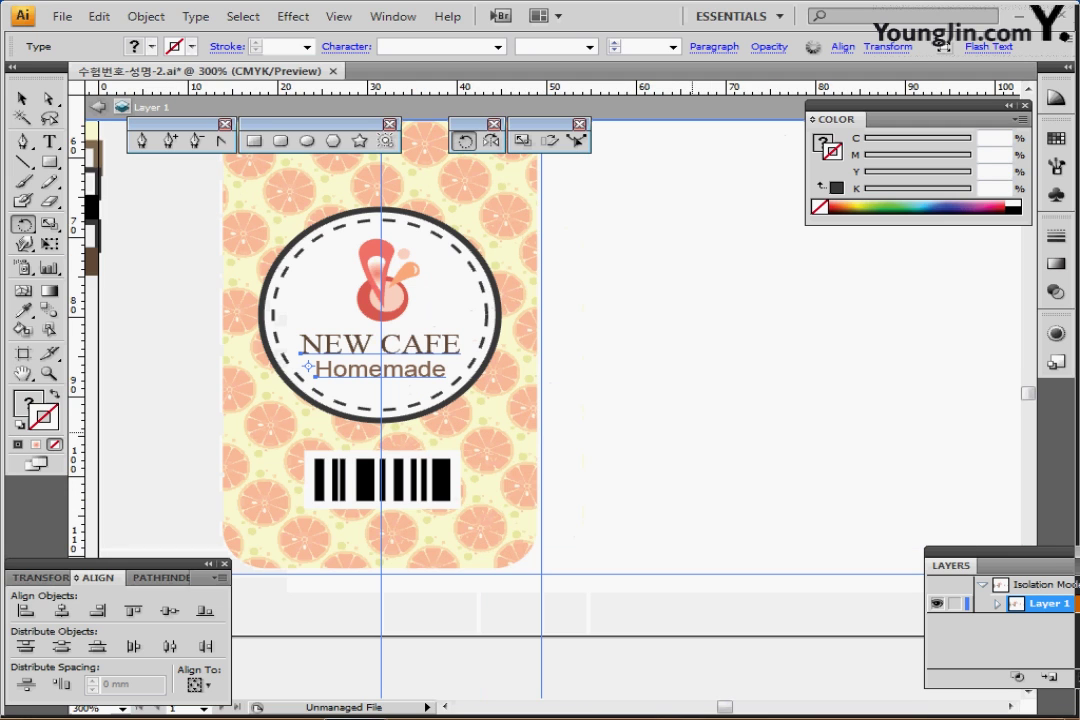
{"action": "left_click_drag", "start_coordinate": [553, 364], "coordinate": [578, 393]}
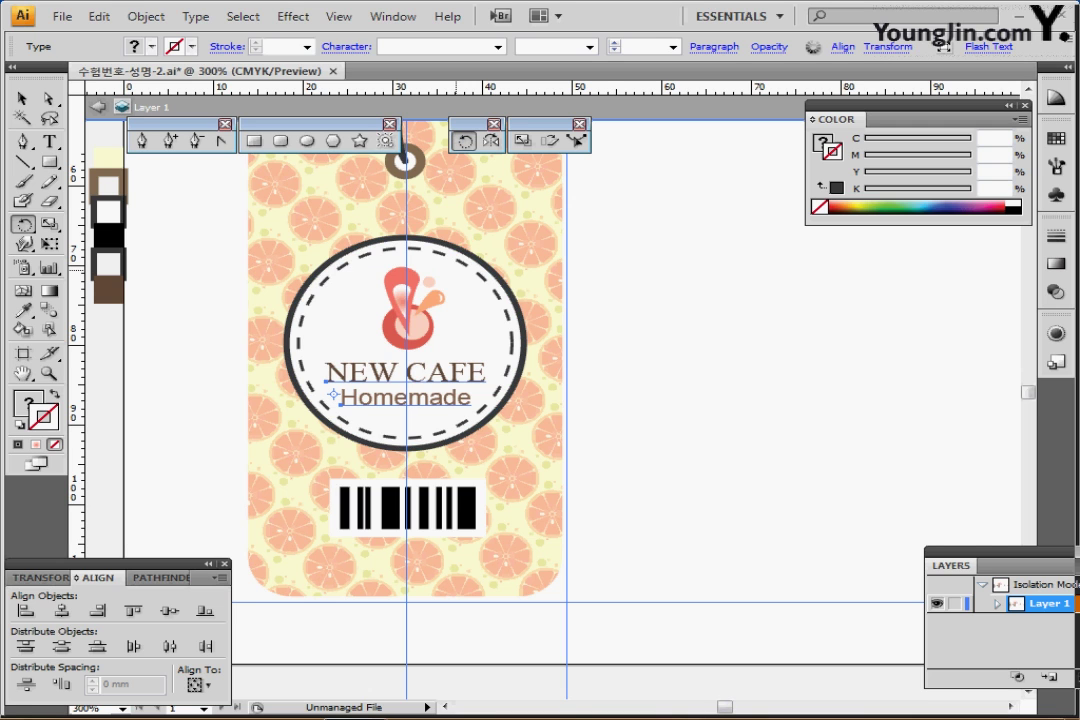
- Exit isolation mode and deselect the text so the whole artwork is editable again
{"action": "key", "text": "ctrl+minus"}
{"action": "left_click_drag", "start_coordinate": [388, 258], "coordinate": [249, 307]}
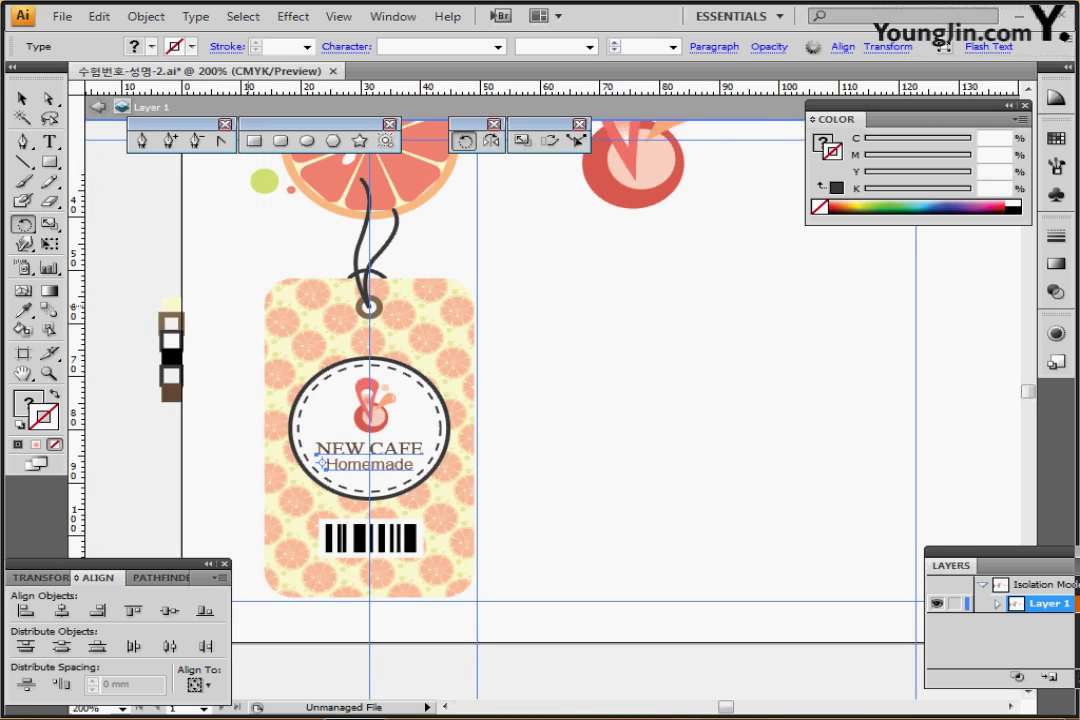
{"action": "key", "text": "v"}
{"action": "left_click", "coordinate": [320, 462]}
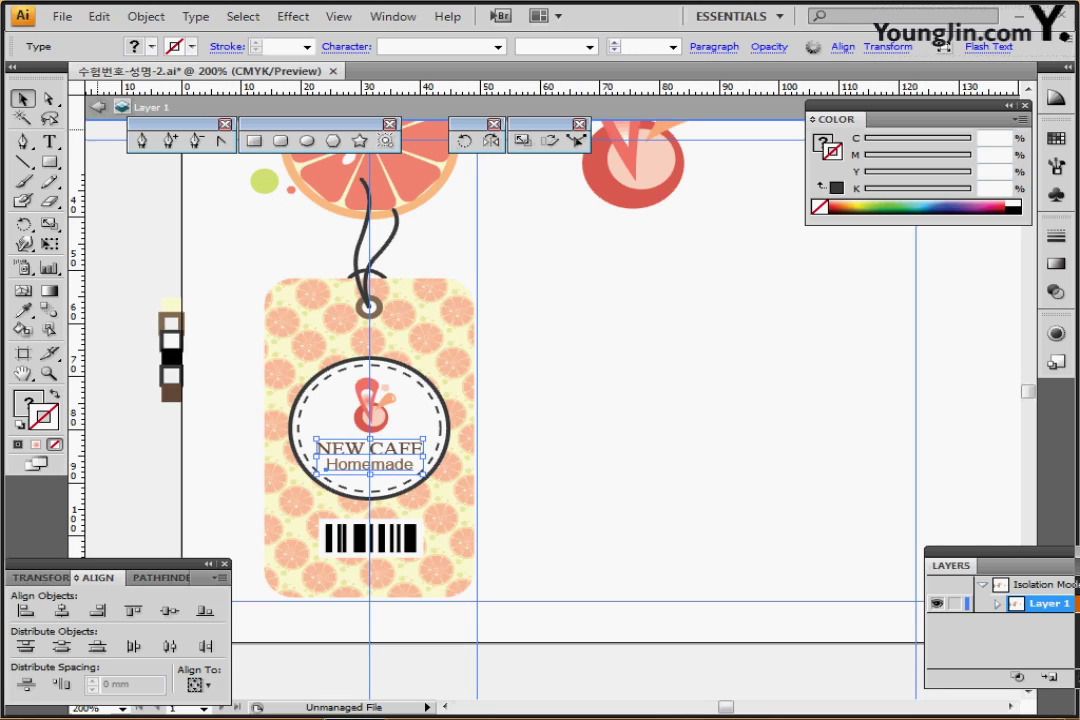
{"action": "double_click", "coordinate": [240, 305]}
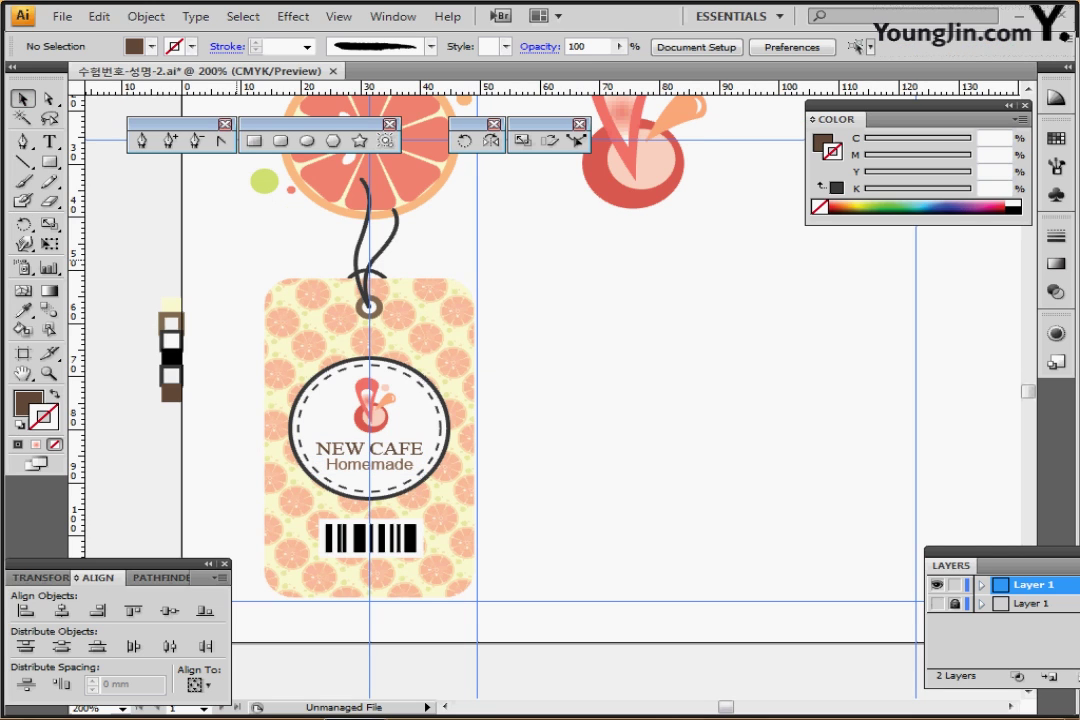
- Select all of the new tag's artwork except the string paths and group it
{"action": "left_click_drag", "start_coordinate": [237, 260], "coordinate": [386, 414]}
{"action": "left_click", "coordinate": [244, 292]}
{"action": "left_click_drag", "start_coordinate": [189, 230], "coordinate": [457, 508]}
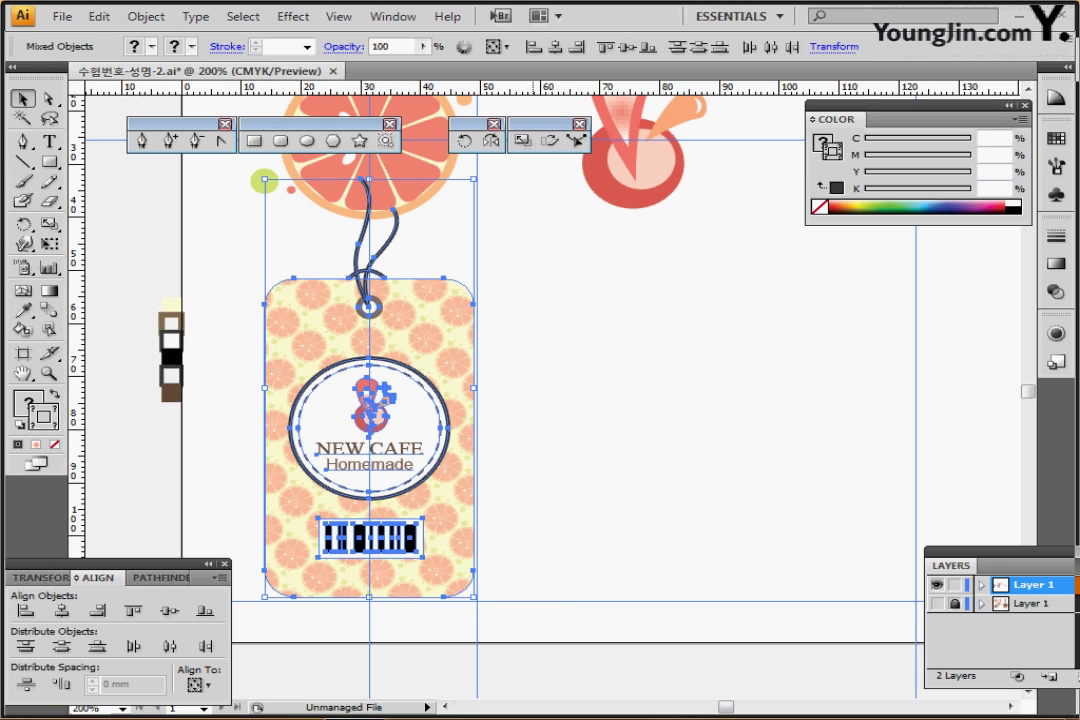
{"action": "left_click_drag", "start_coordinate": [334, 252], "coordinate": [390, 272]}
{"action": "left_click_drag", "start_coordinate": [390, 272], "coordinate": [390, 272]}
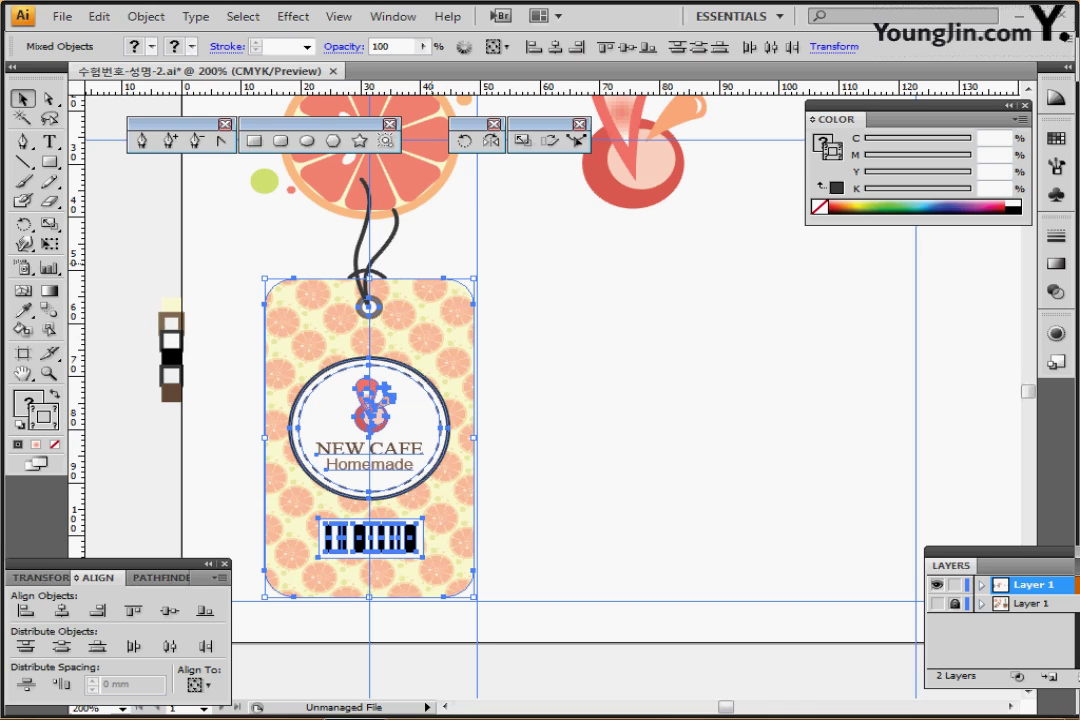
{"action": "key", "text": "ctrl+g"}
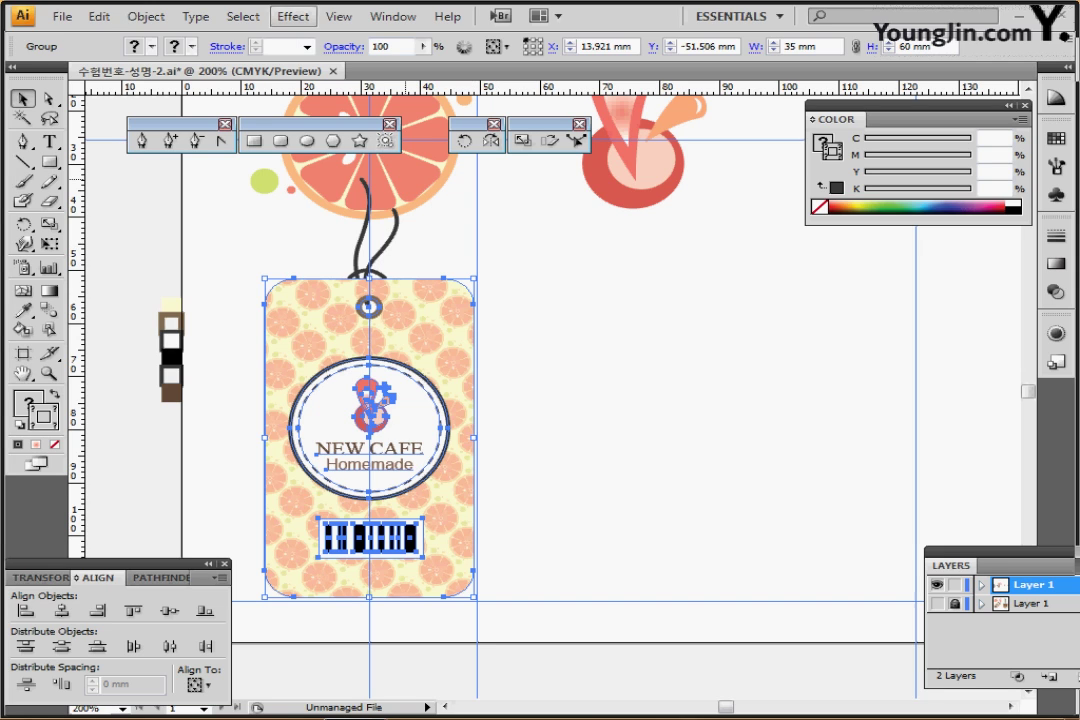
- Apply a Drop Shadow effect to the tag group with 1 mm X offset, 1 mm Y offset and 1 mm blur
{"action": "left_click", "coordinate": [293, 16]}
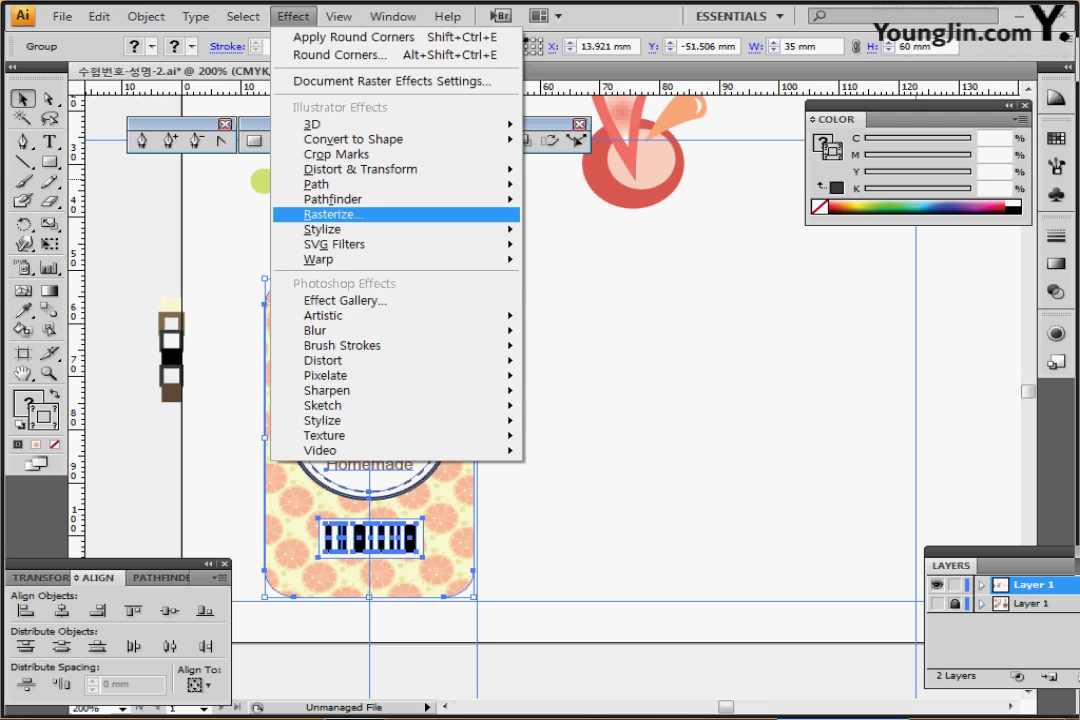
{"action": "mouse_move", "coordinate": [330, 229]}
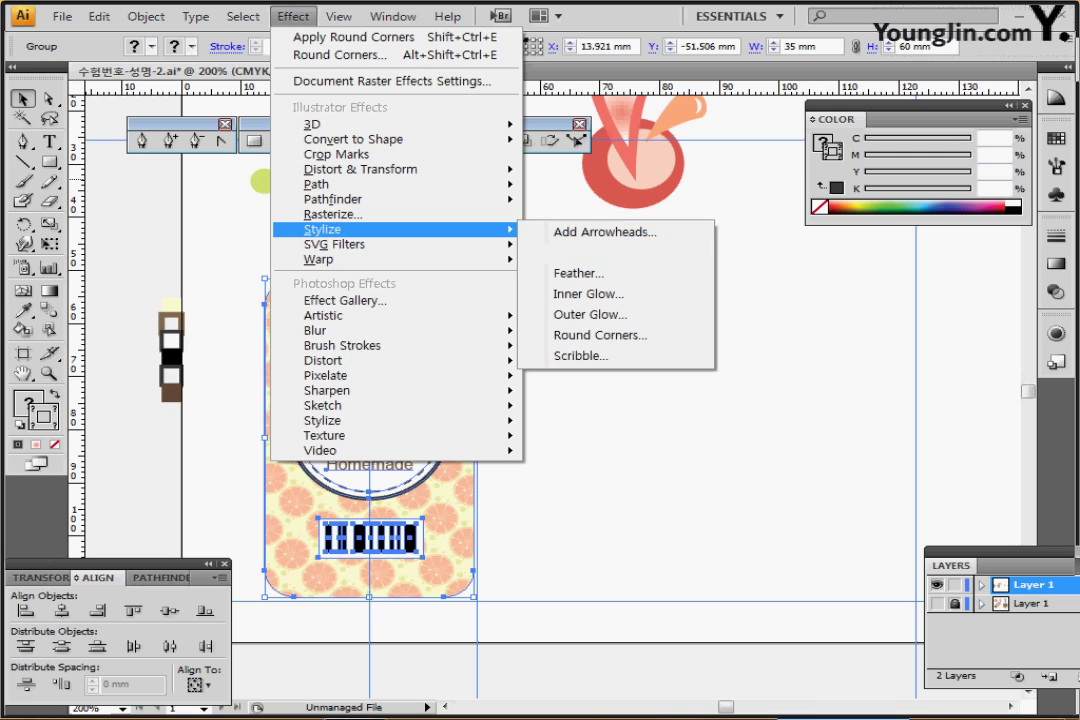
{"action": "left_click", "coordinate": [585, 252]}
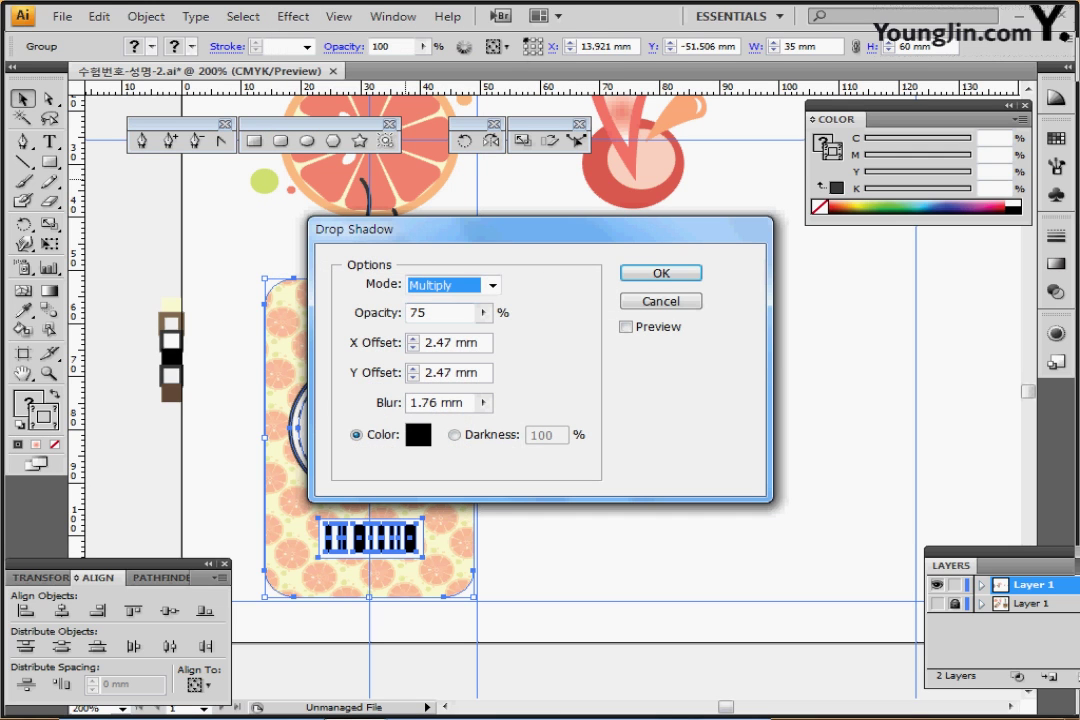
{"action": "left_click", "coordinate": [626, 326]}
{"action": "left_click_drag", "start_coordinate": [420, 229], "coordinate": [566, 222]}
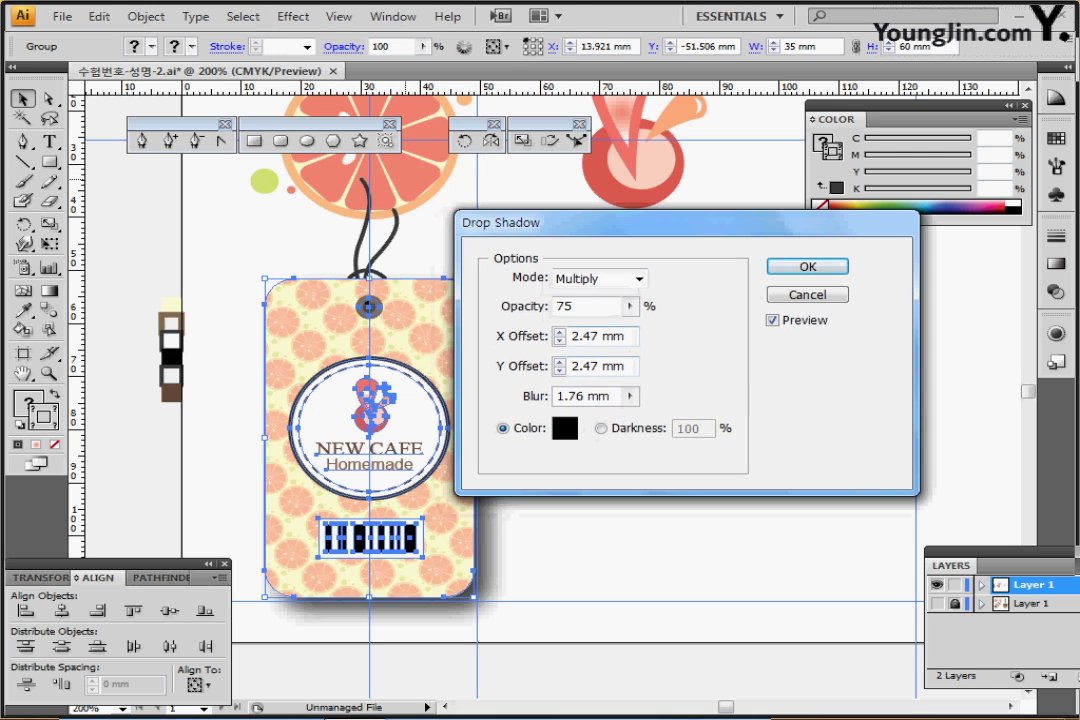
{"action": "key", "text": "Tab"}
{"action": "type", "text": "1"}
{"action": "key", "text": "Tab"}
{"action": "type", "text": "1"}
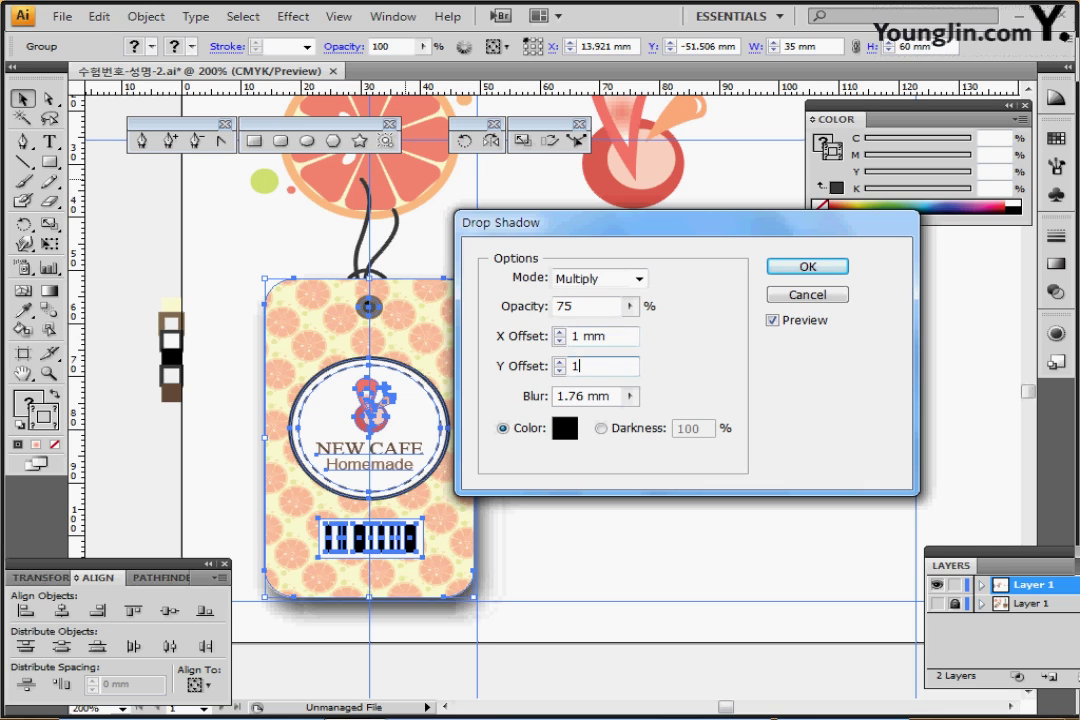
{"action": "key", "text": "Tab"}
{"action": "type", "text": "1"}
{"action": "key", "text": "Tab"}
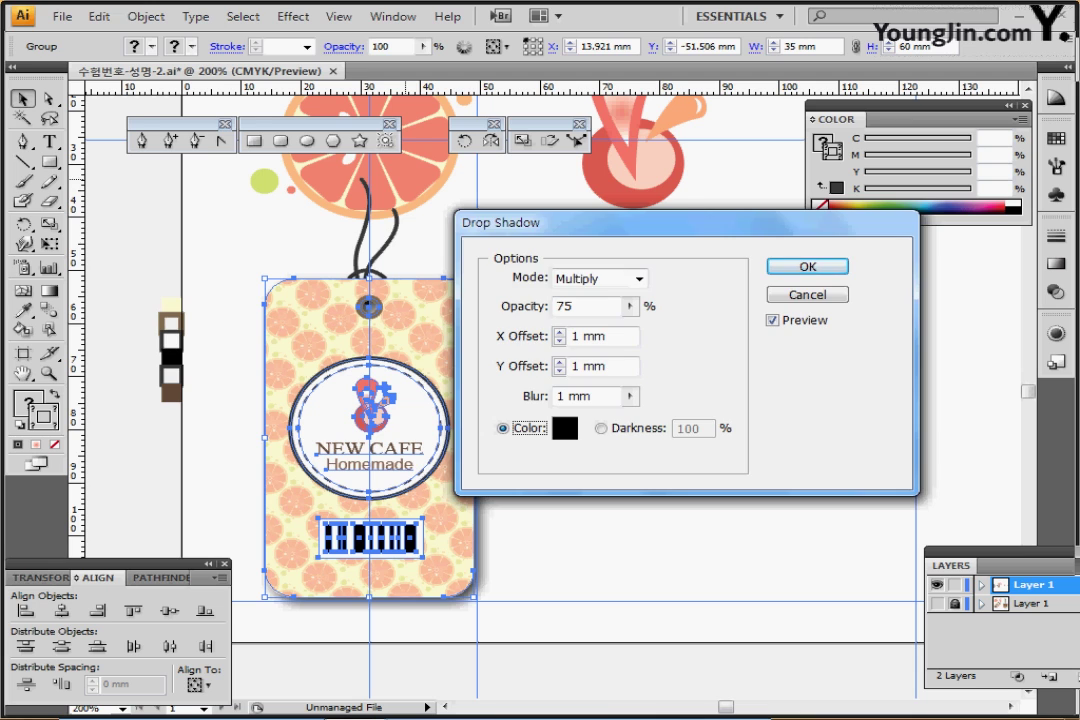
{"action": "key", "text": "Return"}
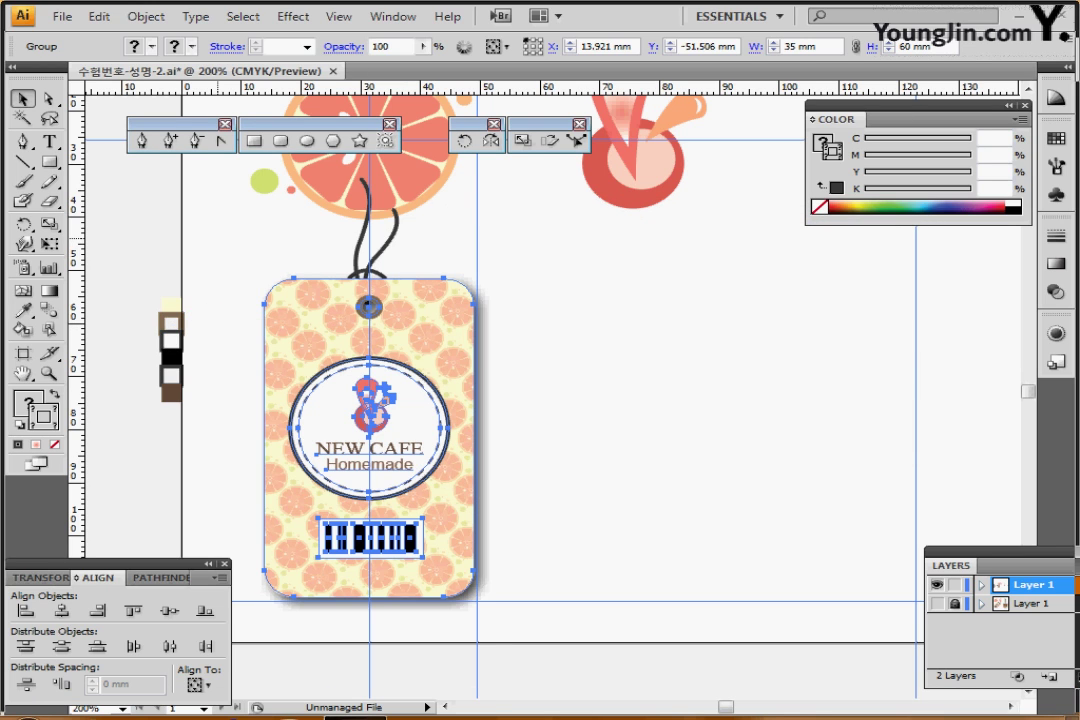
{"action": "key", "text": "ctrl+shift+a"}
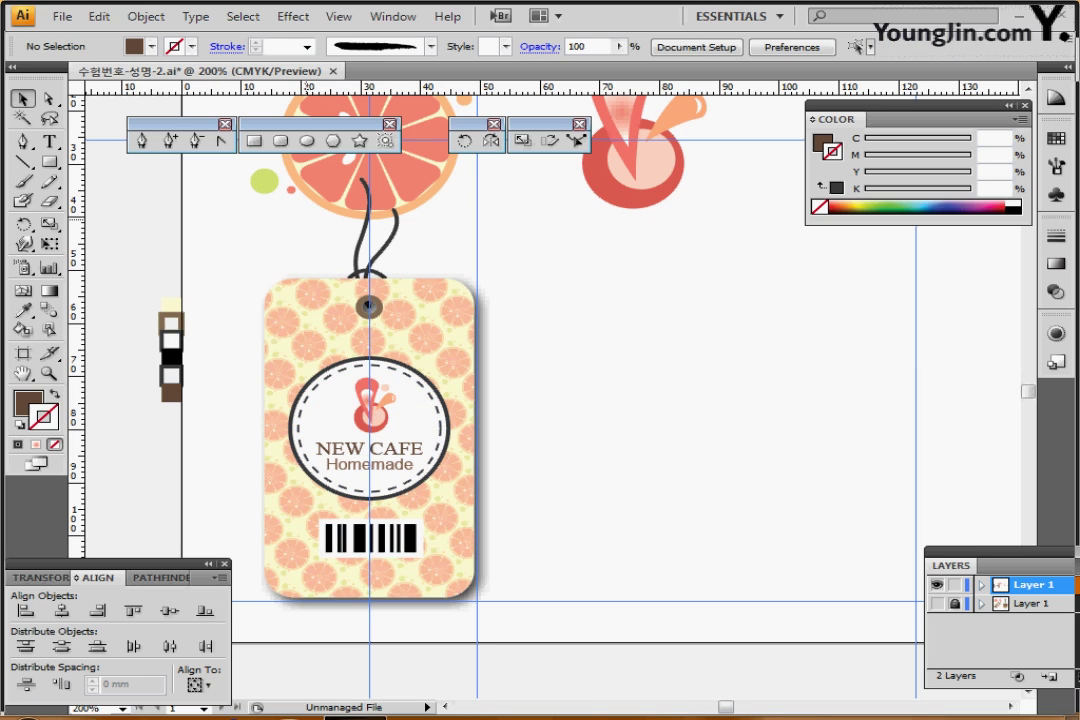
- Bring the two curved string paths to the front so they pass over the tag's hole
{"action": "left_click_drag", "start_coordinate": [320, 230], "coordinate": [403, 260]}
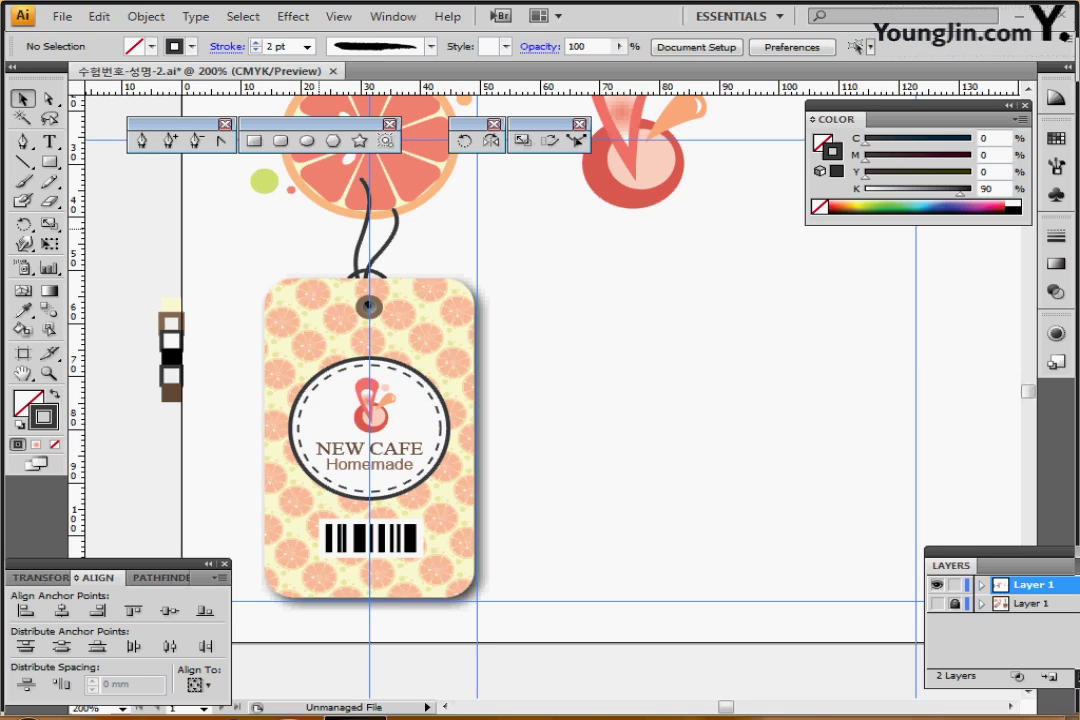
{"action": "left_click_drag", "start_coordinate": [319, 229], "coordinate": [417, 255]}
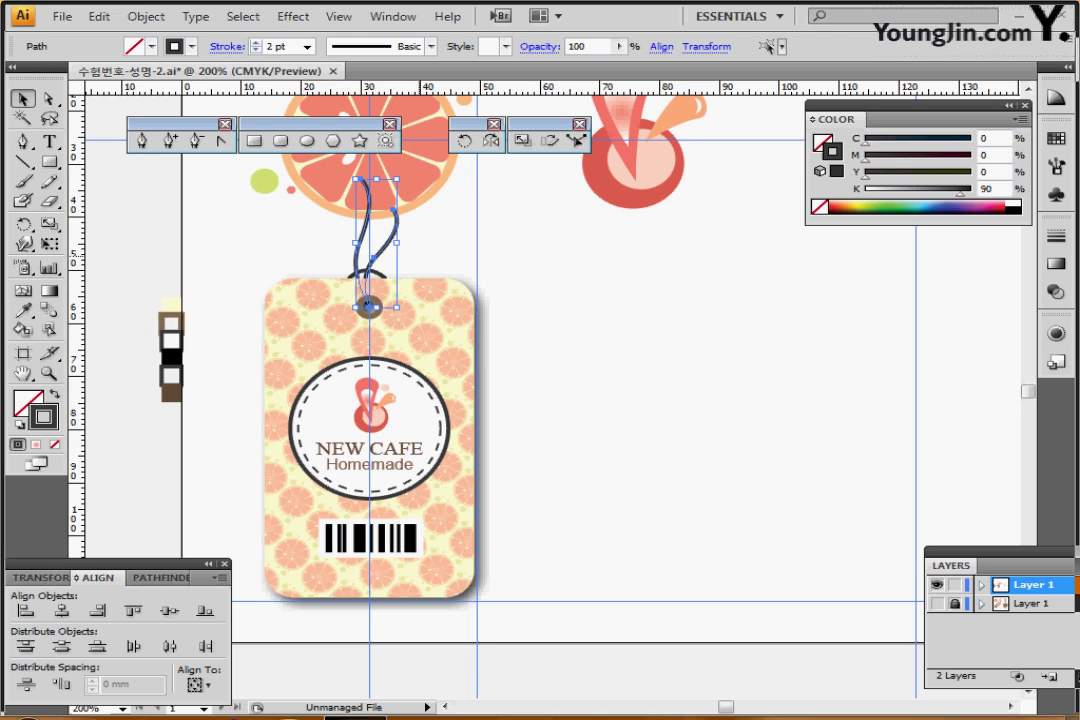
{"action": "key", "text": "ctrl"}
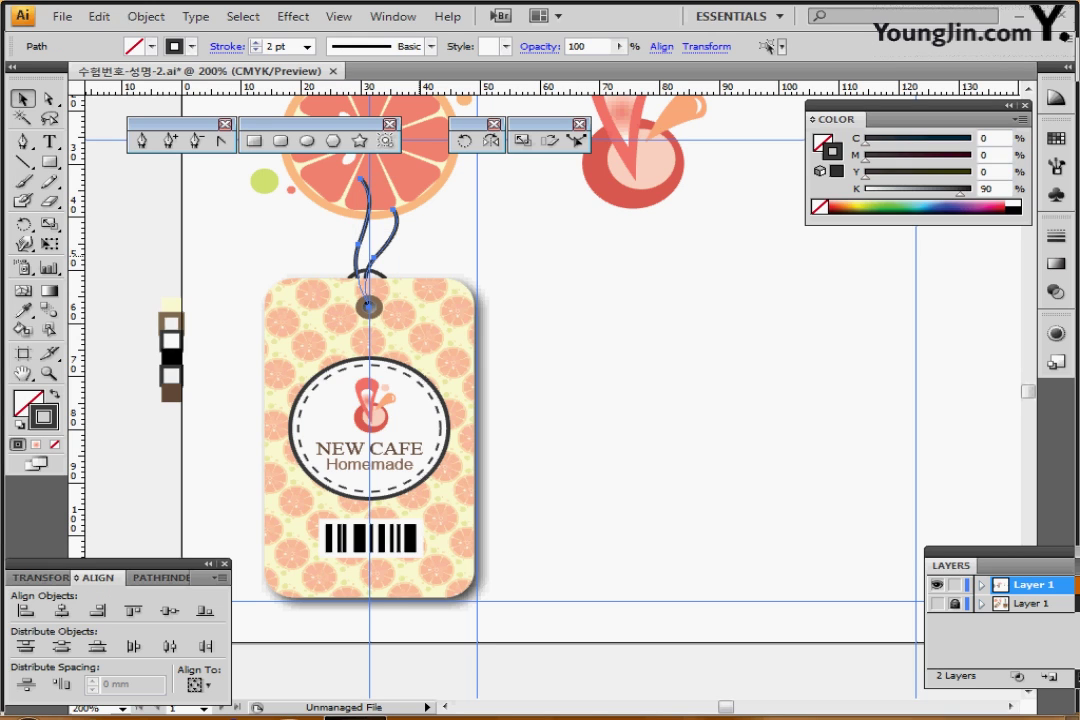
{"action": "key", "text": "v"}
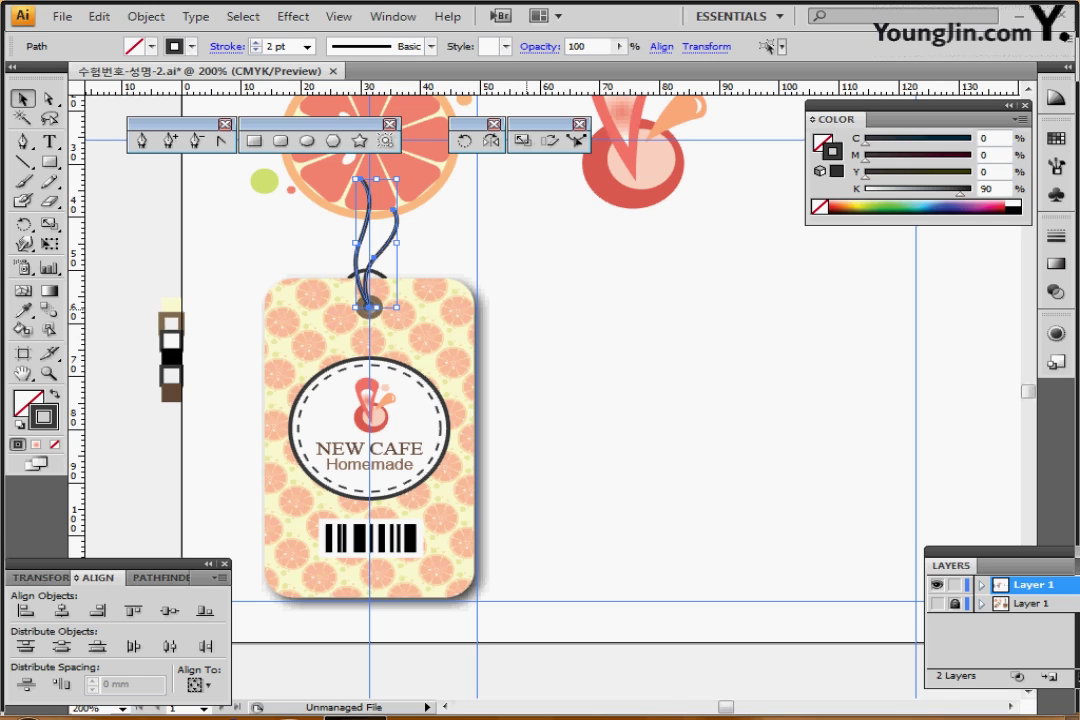
{"action": "key", "text": "ctrl+shift+a"}
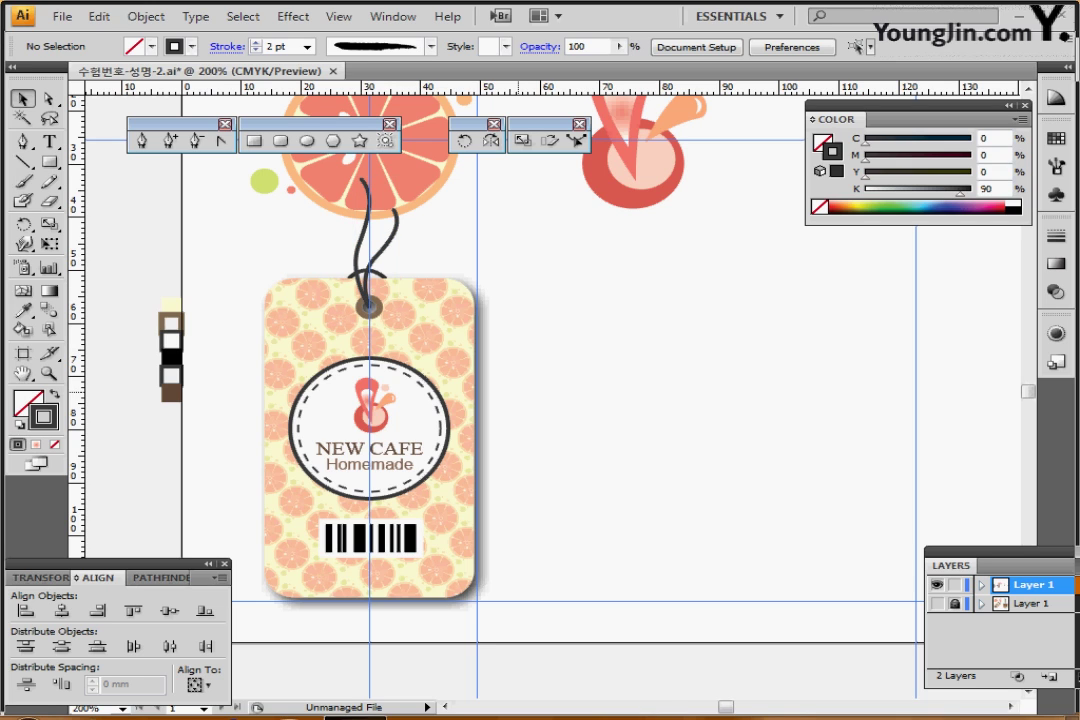
- Group the string paths together with the shadowed tag
{"action": "left_click_drag", "start_coordinate": [216, 269], "coordinate": [427, 437]}
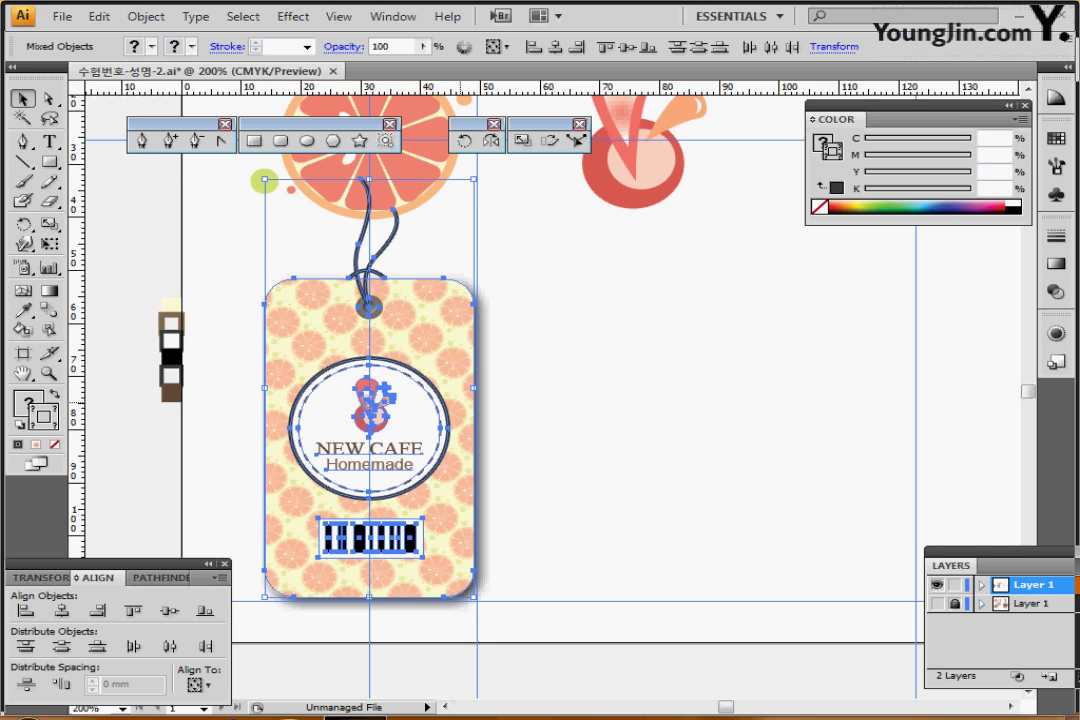
{"action": "key", "text": "ctrl"}
{"action": "key", "text": "ctrl+g"}
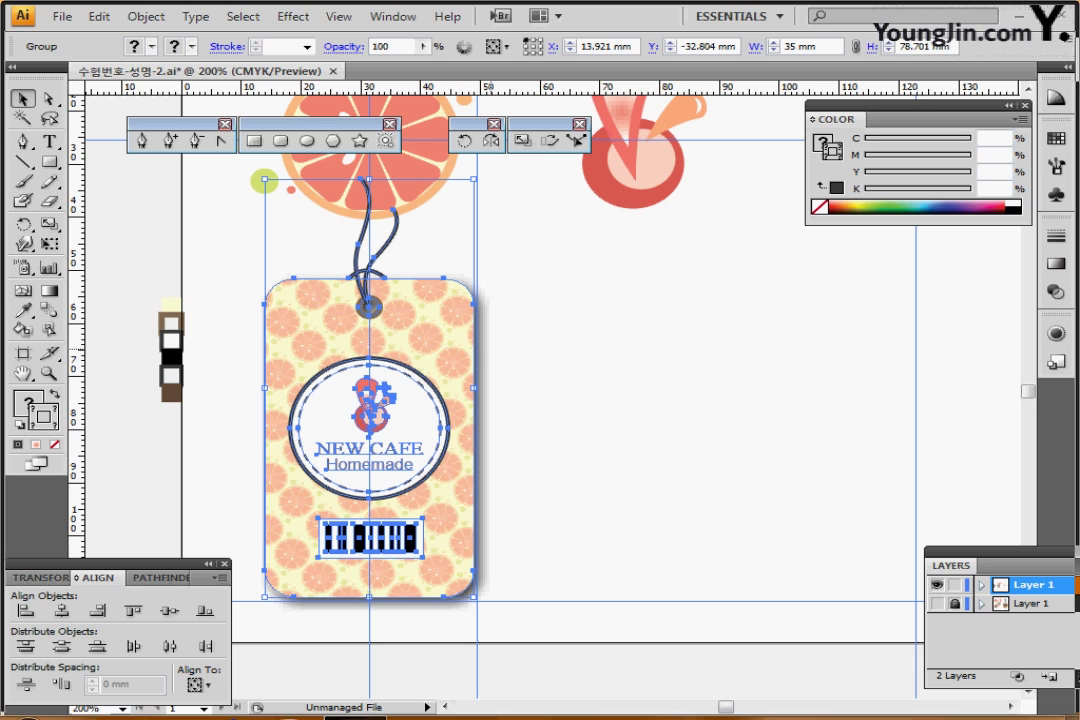
- Rotate the grouped tag clockwise so its string points to the upper right, reposition it beneath the grapefruit, and save the document
{"action": "key", "text": "ctrl+plus"}
{"action": "key", "text": "ctrl+minus"}
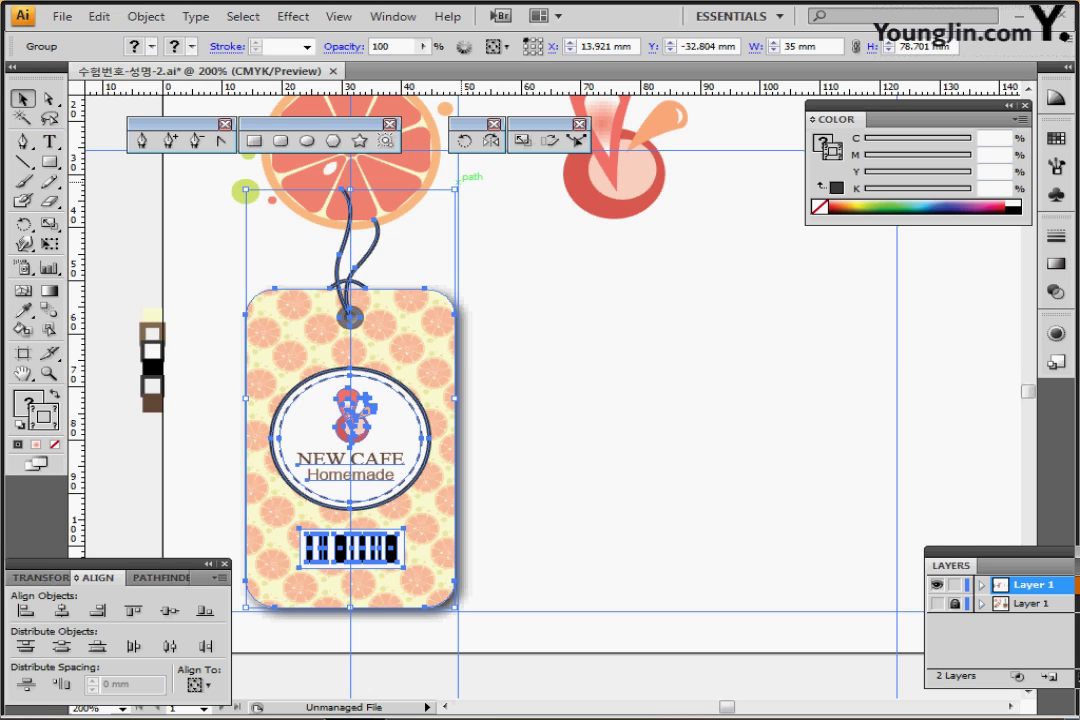
{"action": "left_click_drag", "start_coordinate": [457, 183], "coordinate": [621, 351]}
{"action": "left_click_drag", "start_coordinate": [389, 441], "coordinate": [509, 445]}
{"action": "key", "text": "ctrl+s"}
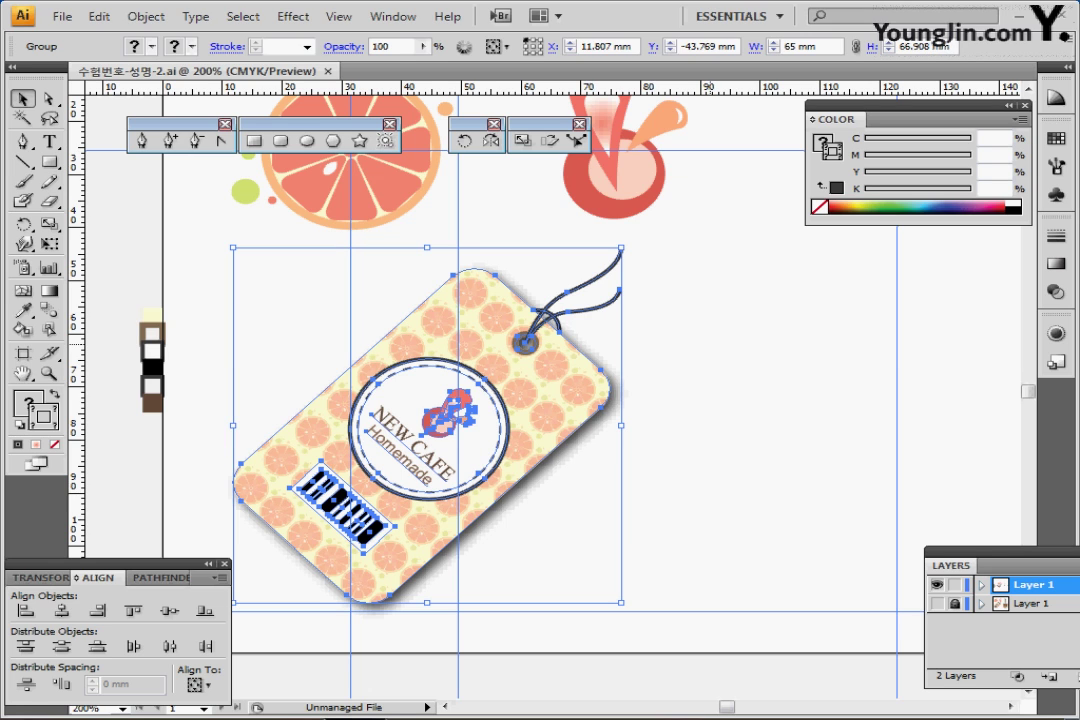
- Create a 33 × 66 mm rounded rectangle with a 2 mm corner radius on the empty area beside the tag, using the light blue-grey swatch's appearance
{"action": "left_click_drag", "start_coordinate": [737, 344], "coordinate": [420, 357]}
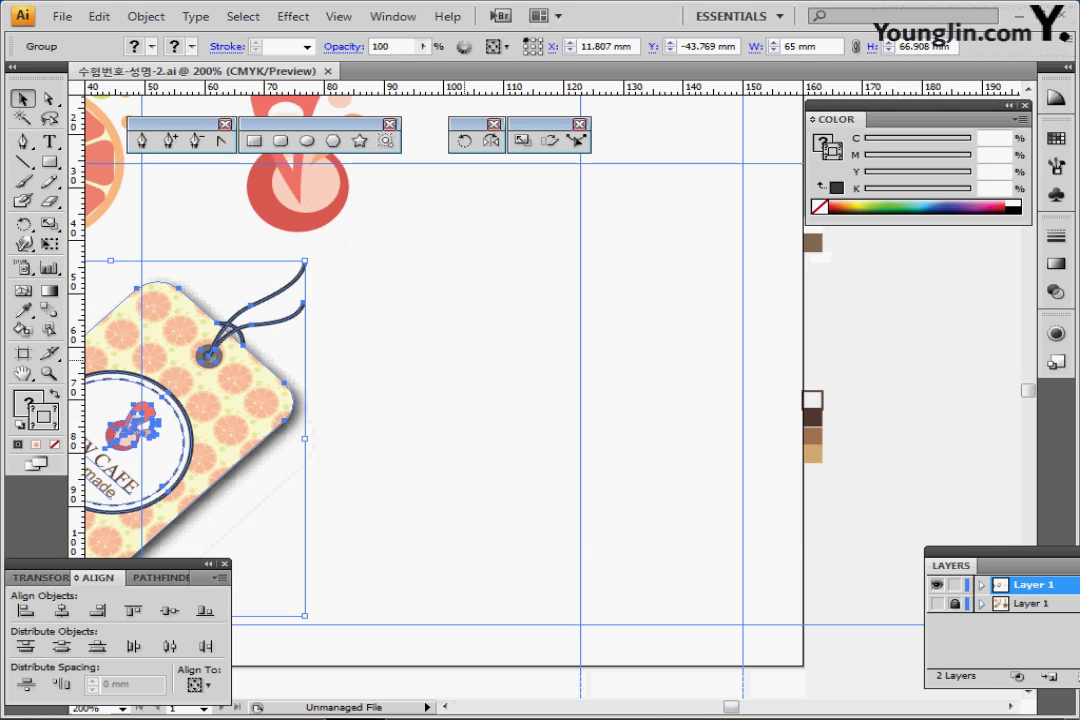
{"action": "key", "text": "ctrl+shift+a"}
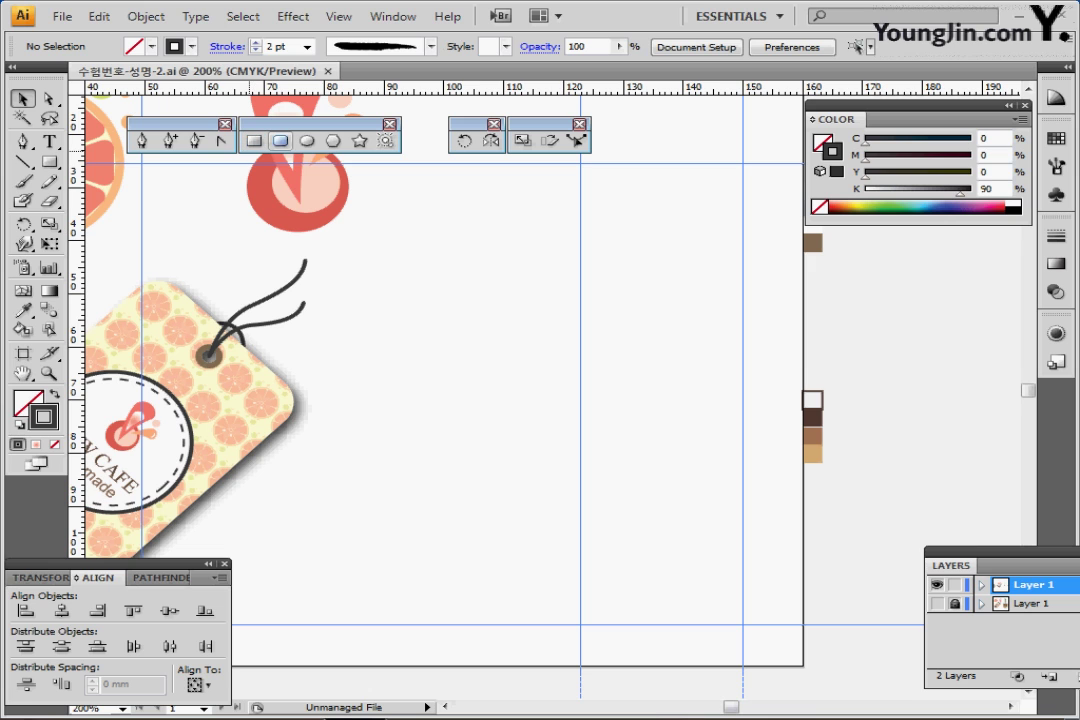
{"action": "left_click", "coordinate": [280, 141]}
{"action": "left_click_drag", "start_coordinate": [608, 120], "coordinate": [458, 203]}
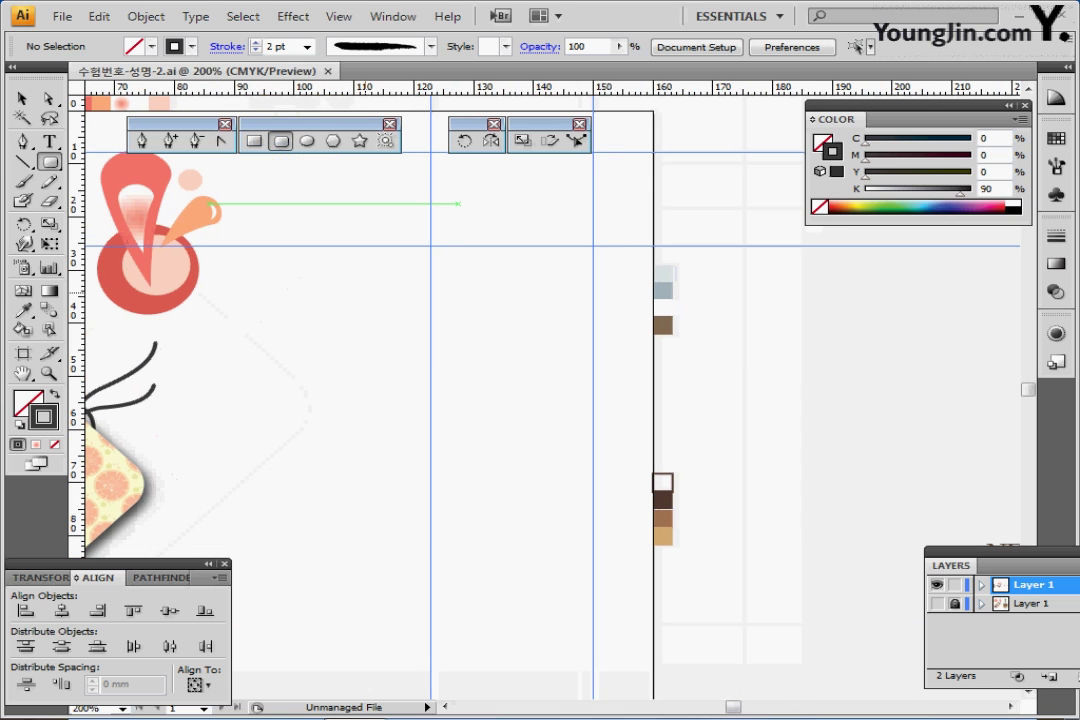
{"action": "left_click", "coordinate": [662, 273], "text": "ctrl"}
{"action": "left_click_drag", "start_coordinate": [514, 341], "coordinate": [562, 247]}
{"action": "left_click", "coordinate": [368, 214]}
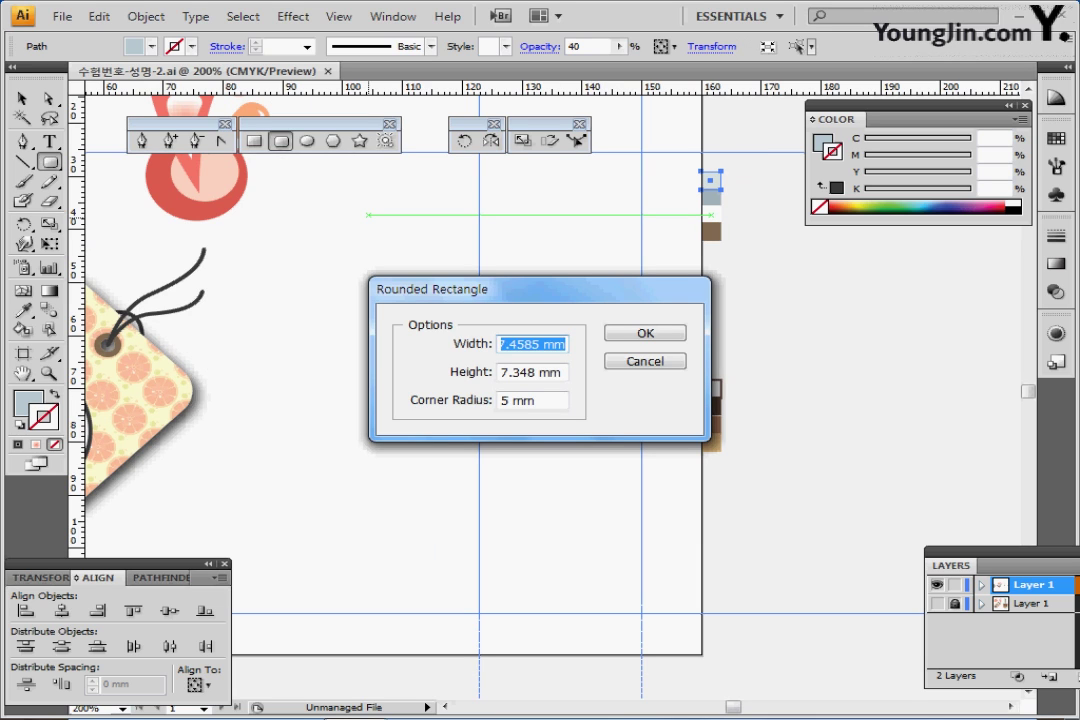
{"action": "type", "text": "33"}
{"action": "key", "text": "Tab"}
{"action": "type", "text": "66"}
{"action": "key", "text": "Tab"}
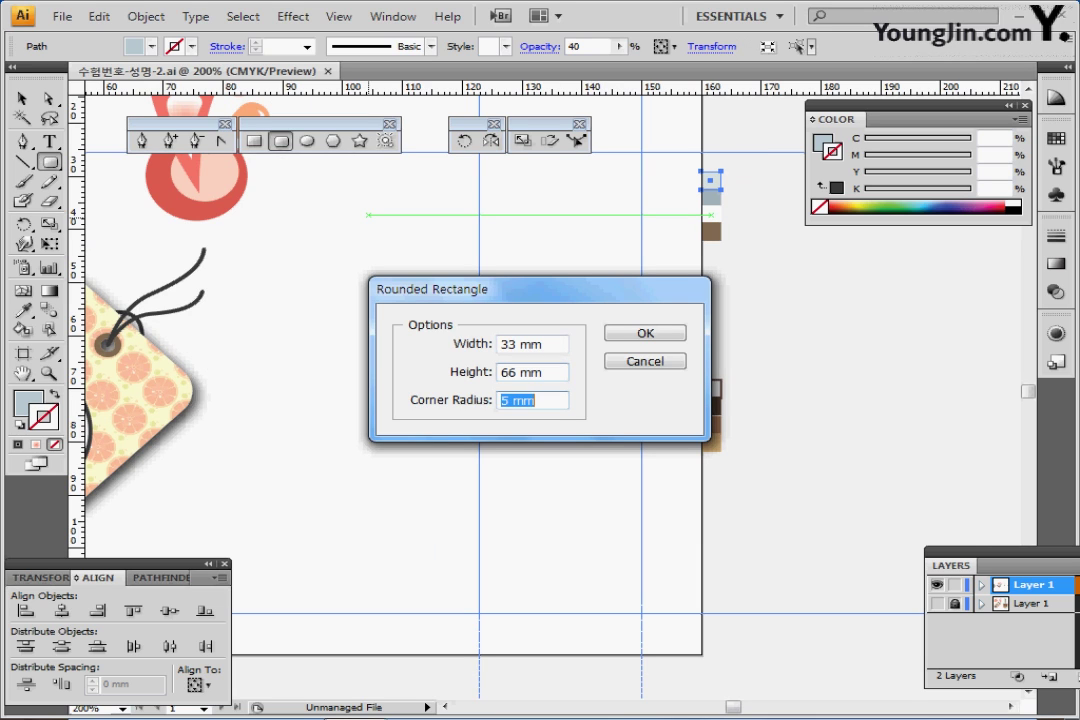
{"action": "type", "text": "2"}
{"action": "key", "text": "Return"}
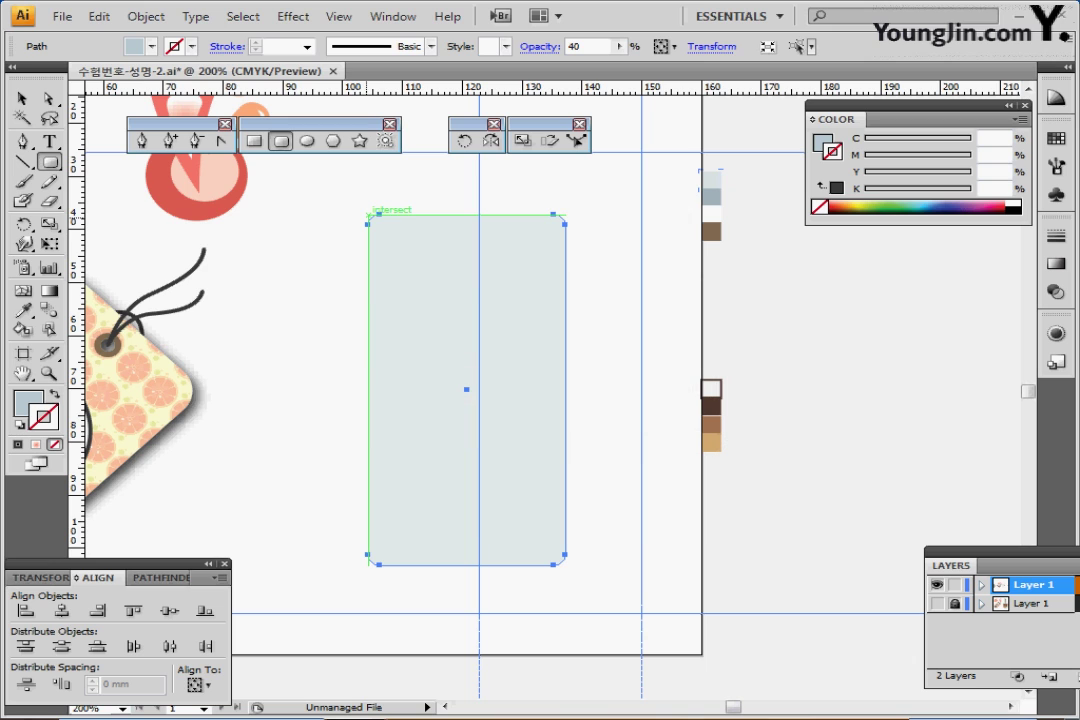
- Move the rounded rectangle so it is centred on the vertical guide with its lower edge near the horizontal guide
{"action": "left_click_drag", "start_coordinate": [538, 316], "coordinate": [552, 318]}
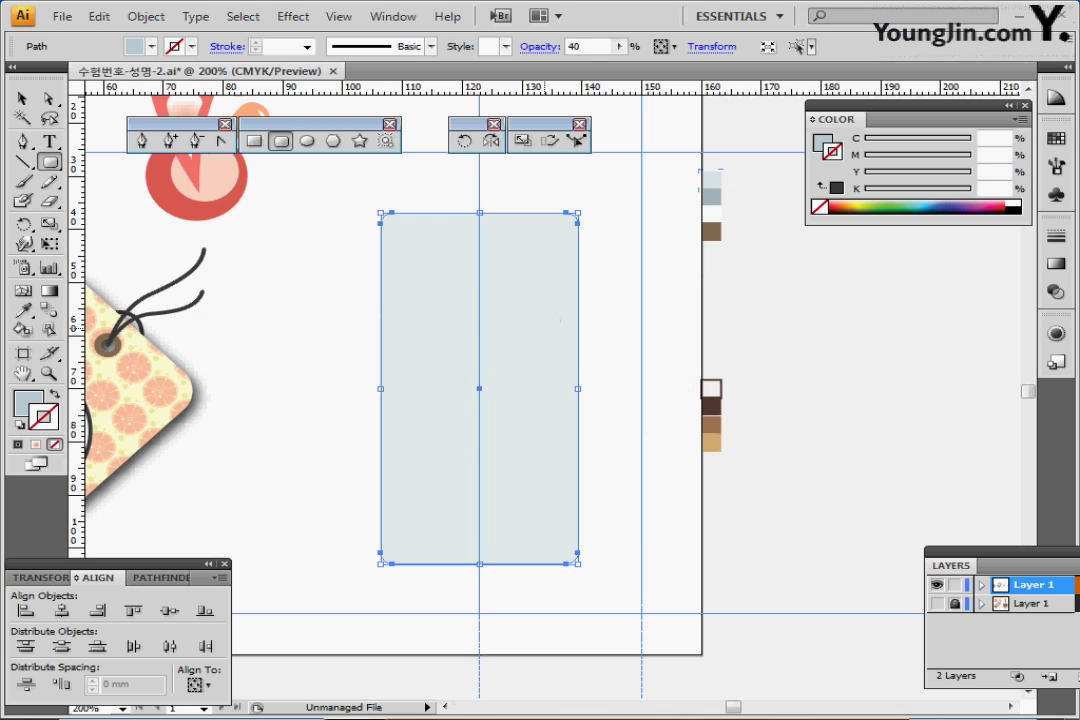
{"action": "left_click", "coordinate": [44, 577]}
{"action": "left_click", "coordinate": [106, 577]}
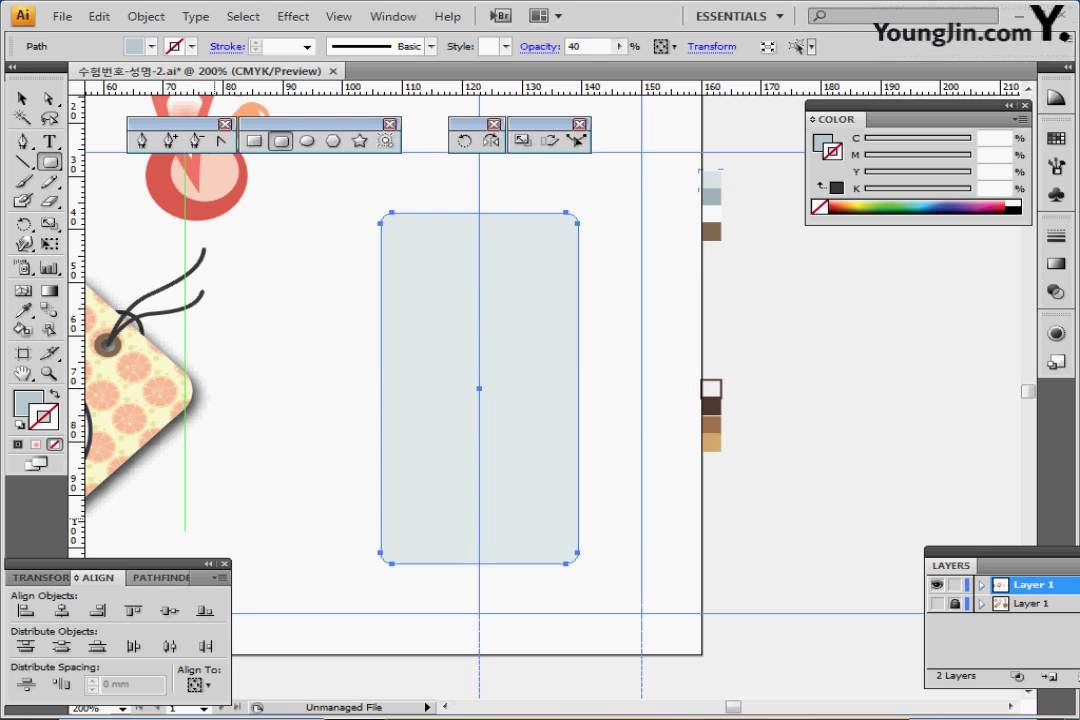
{"action": "left_click_drag", "start_coordinate": [534, 333], "coordinate": [540, 338]}
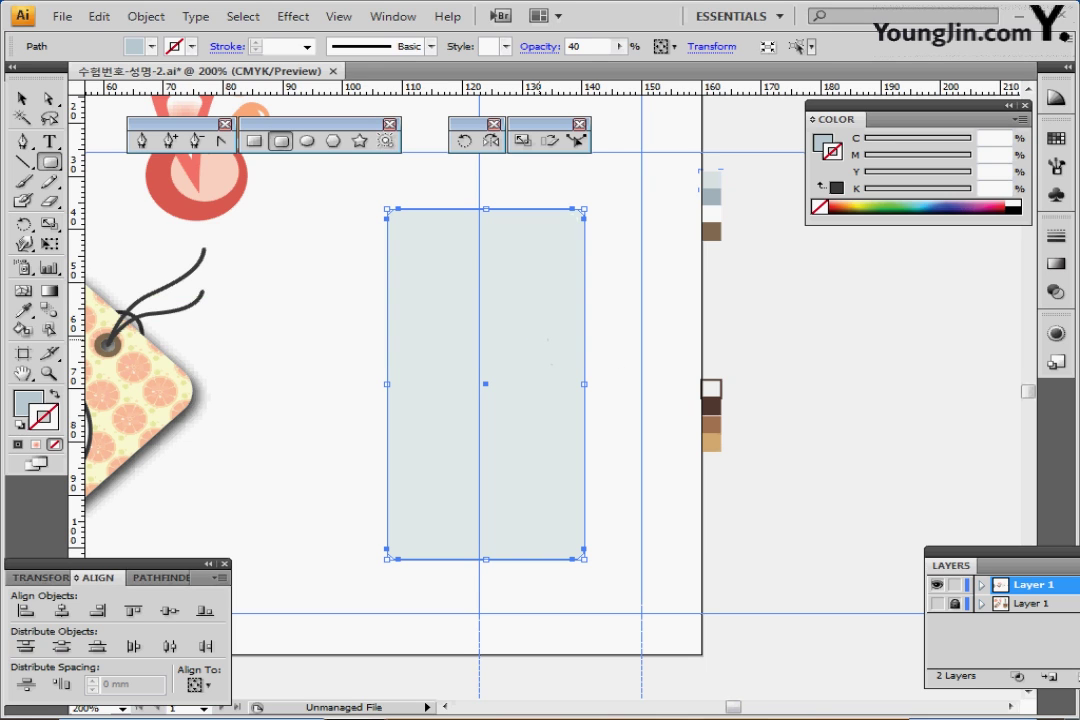
{"action": "left_click", "coordinate": [49, 98]}
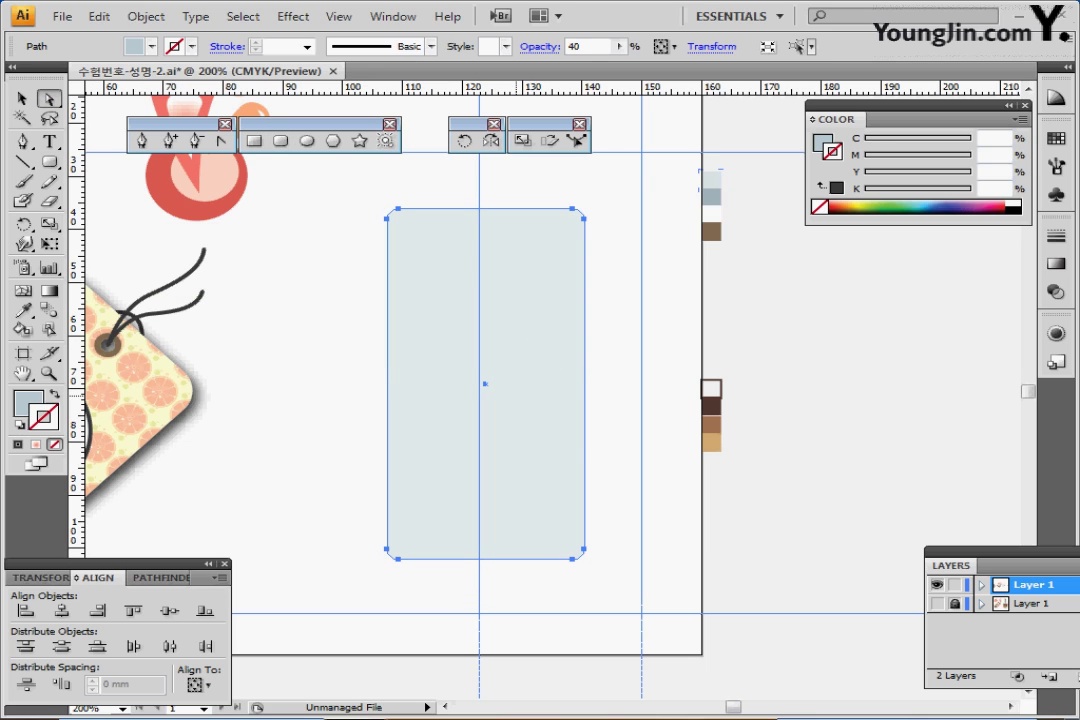
{"action": "left_click_drag", "start_coordinate": [521, 417], "coordinate": [515, 468]}
{"action": "left_click_drag", "start_coordinate": [525, 465], "coordinate": [521, 463]}
- Delete the two uppermost anchor points of the rounded rectangle to leave a straight, square-cornered upper edge
{"action": "left_click", "coordinate": [369, 225]}
{"action": "left_click_drag", "start_coordinate": [361, 212], "coordinate": [572, 260]}
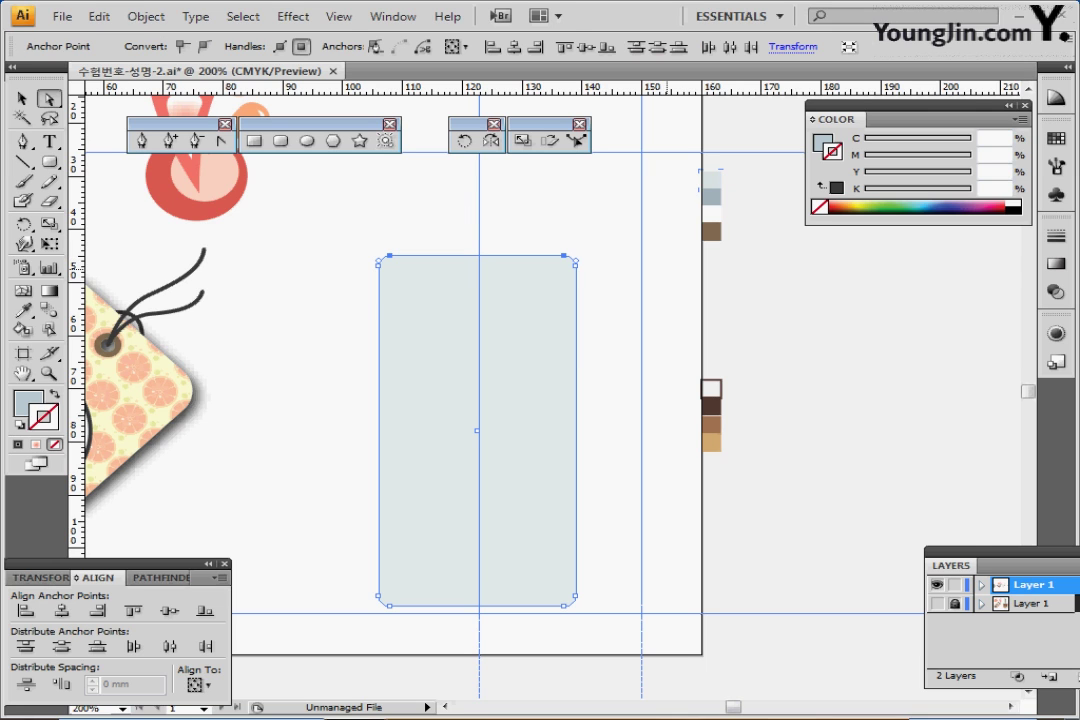
{"action": "key", "text": "Delete"}
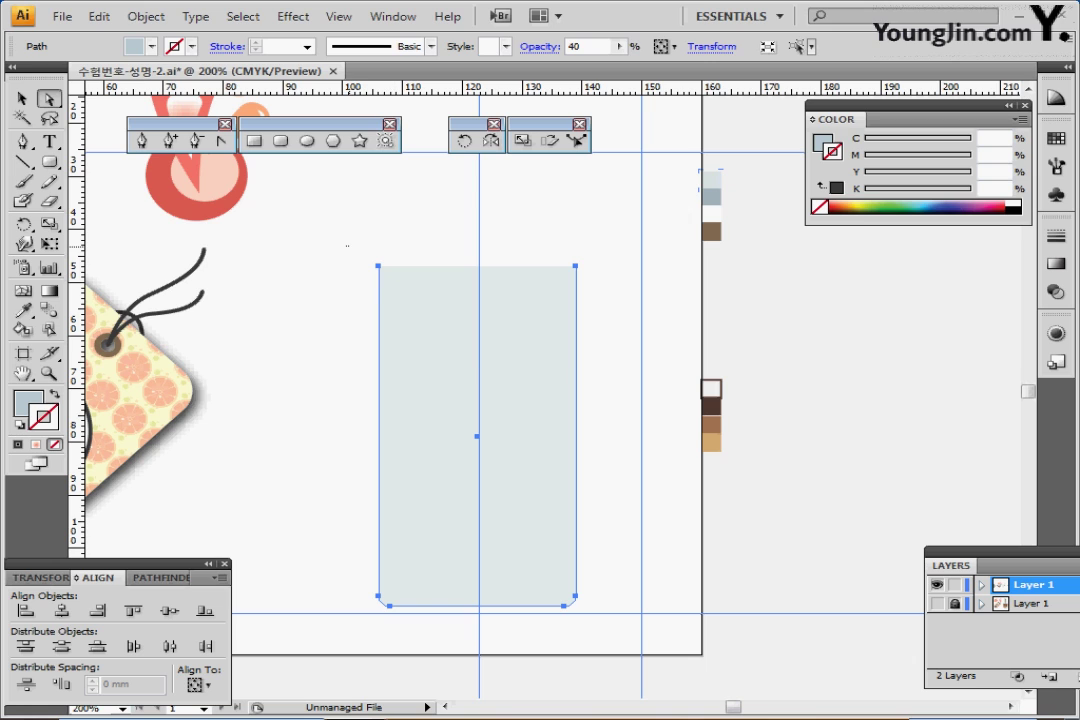
- Scale the two upper corner points outward horizontally to widen the shape into a tapered cup
{"action": "left_click_drag", "start_coordinate": [346, 246], "coordinate": [617, 292]}
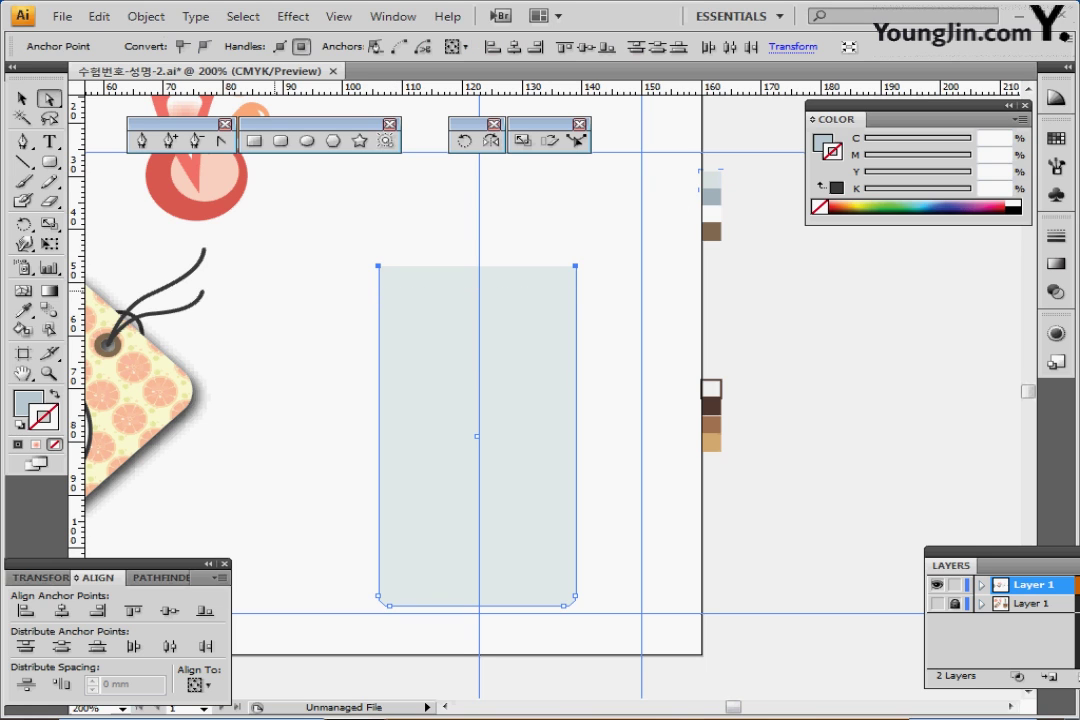
{"action": "left_click", "coordinate": [522, 140]}
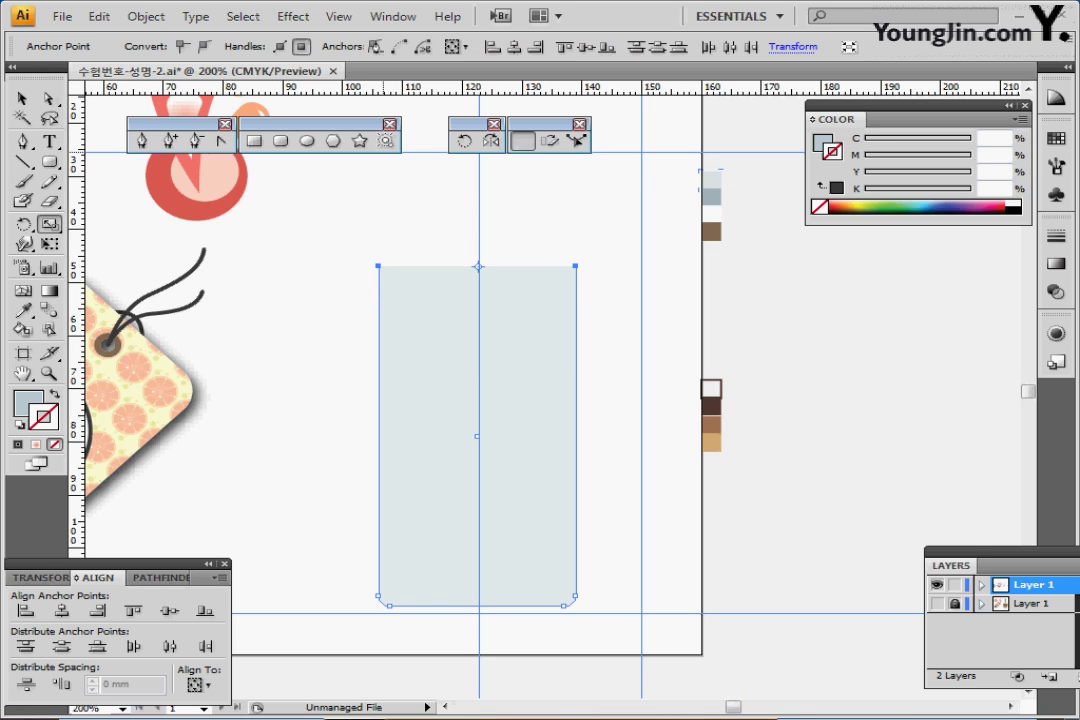
{"action": "left_click_drag", "start_coordinate": [331, 267], "coordinate": [294, 270]}
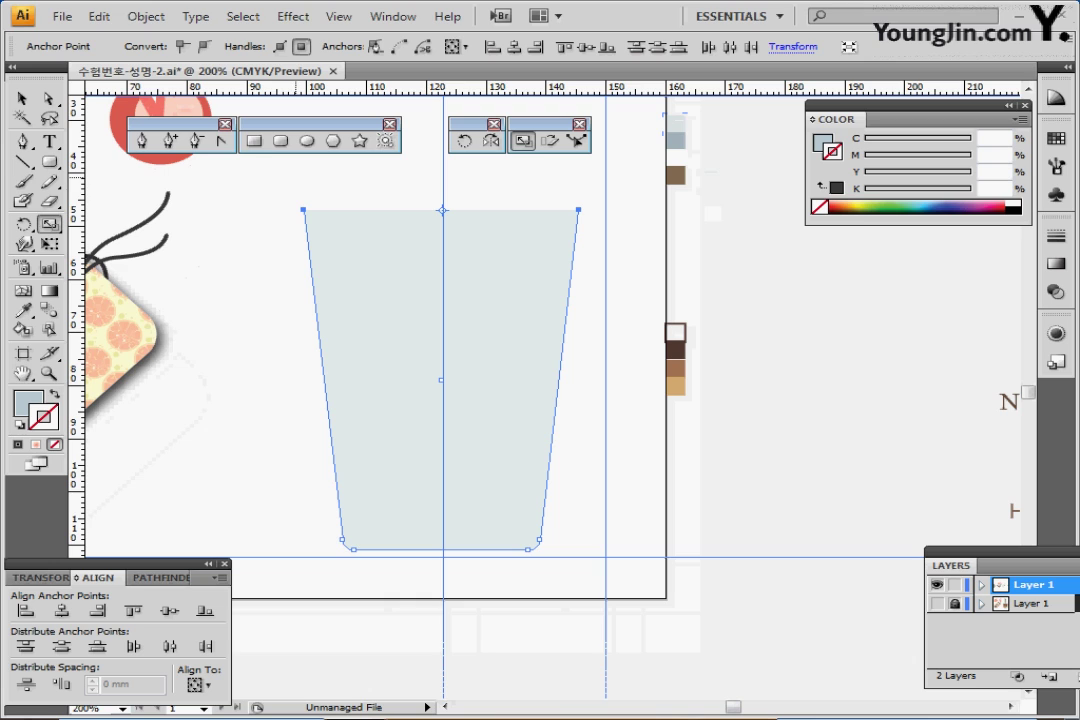
- Draw an ellipse about 34 mm wide, centred on the vertical guide at the cup's base, and set both shapes' opacity to 100%
{"action": "left_click", "coordinate": [307, 140]}
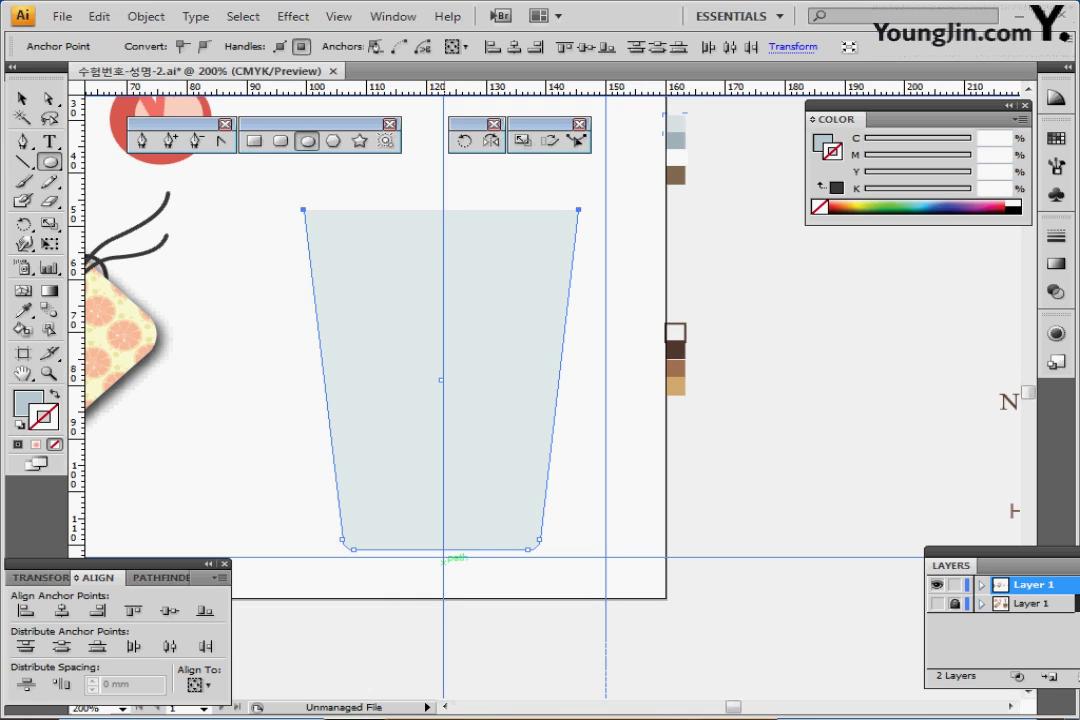
{"action": "left_click_drag", "start_coordinate": [443, 561], "coordinate": [545, 602]}
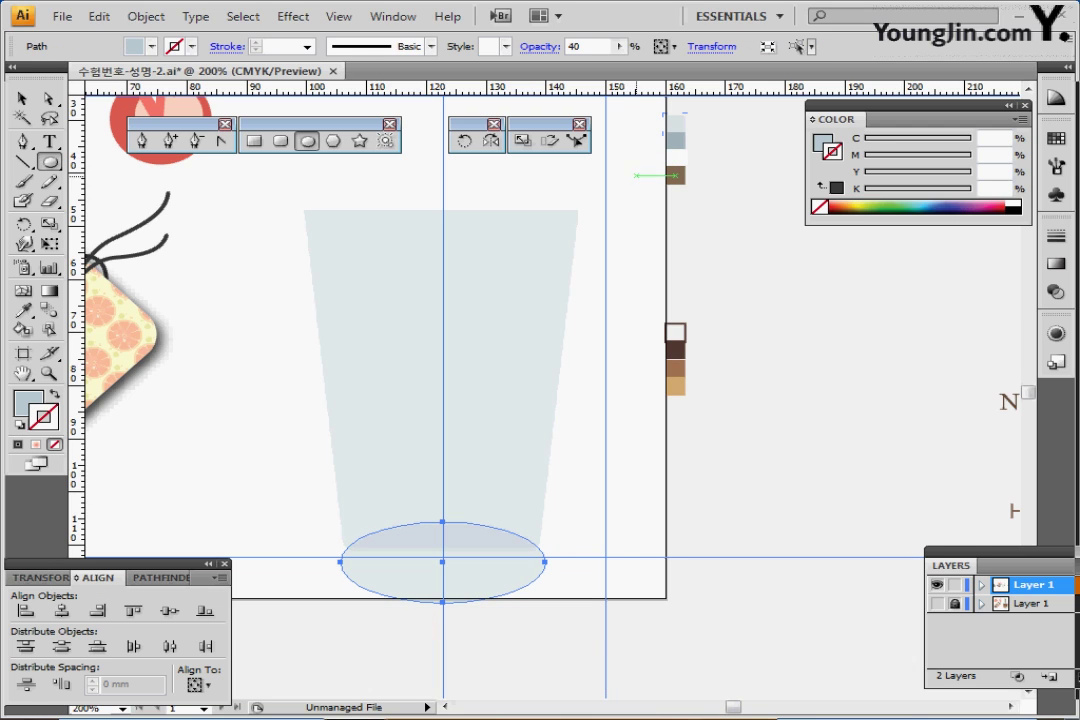
{"action": "key", "text": "ctrl+a"}
{"action": "left_click_drag", "start_coordinate": [243, 414], "coordinate": [534, 565]}
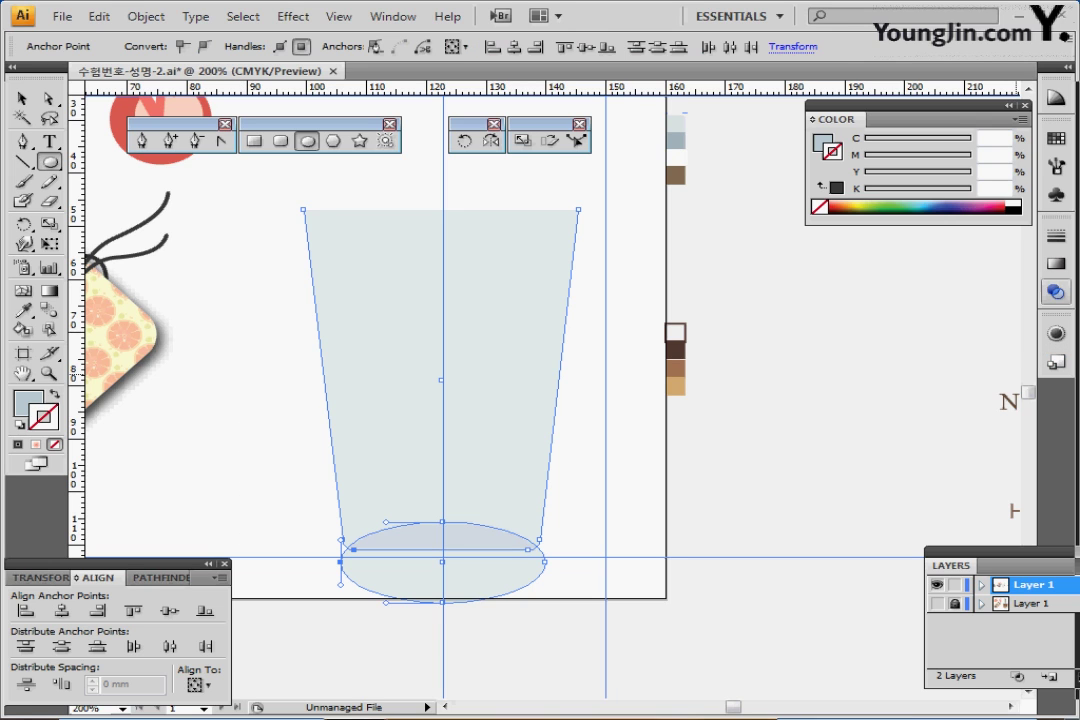
{"action": "left_click", "coordinate": [1055, 291]}
{"action": "double_click", "coordinate": [984, 251]}
{"action": "type", "text": "100"}
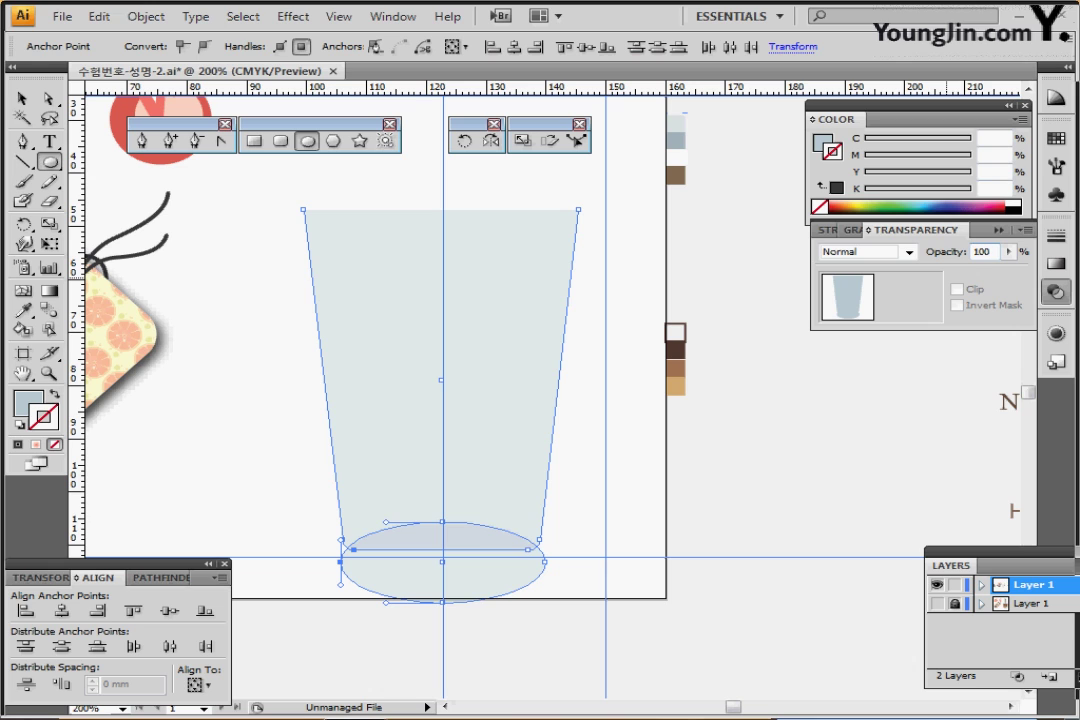
{"action": "key", "text": "Return"}
{"action": "left_click", "coordinate": [686, 553], "text": "ctrl"}
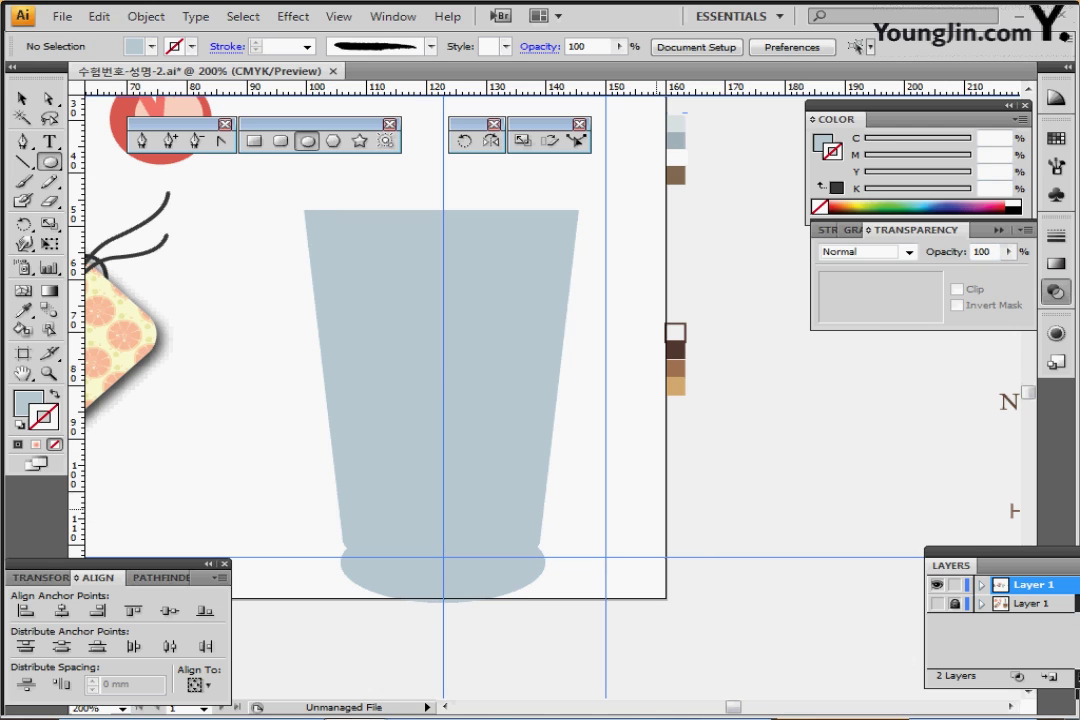
- Recolour the ellipse at the cup's base with the darker blue-grey swatch using the Eyedropper
{"action": "left_click", "coordinate": [480, 530], "text": "ctrl"}
{"action": "left_click", "coordinate": [618, 590], "text": "ctrl"}
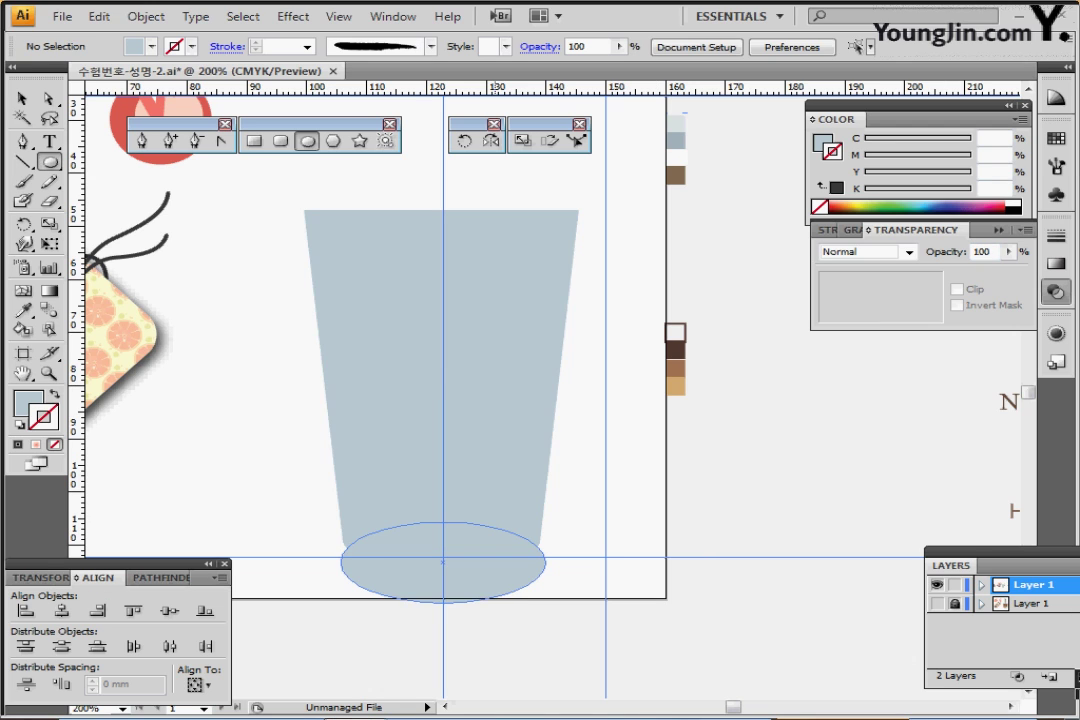
{"action": "left_click", "coordinate": [500, 575], "text": "ctrl"}
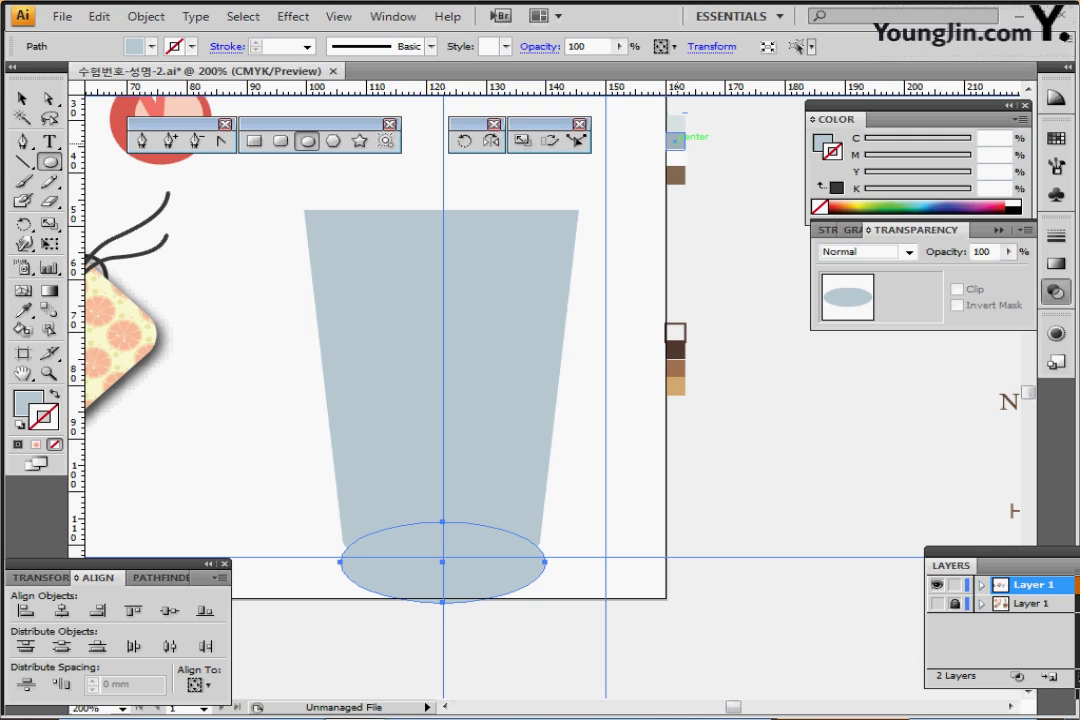
{"action": "key", "text": "i"}
{"action": "left_click", "coordinate": [676, 140]}
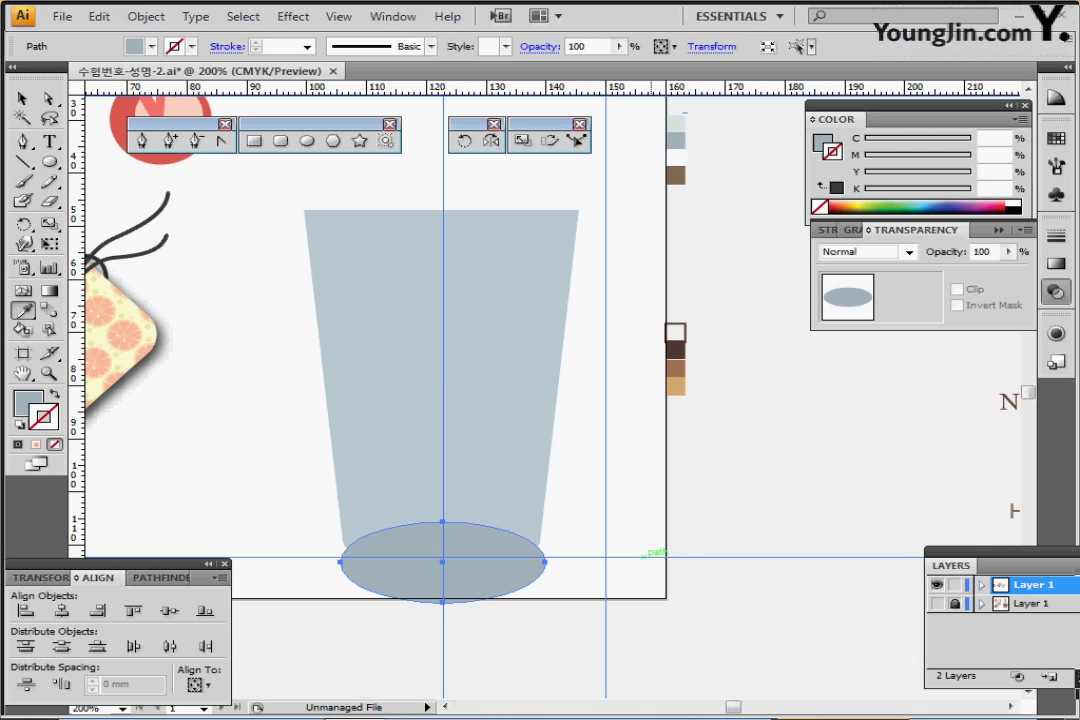
{"action": "key", "text": "ctrl+shift+a"}
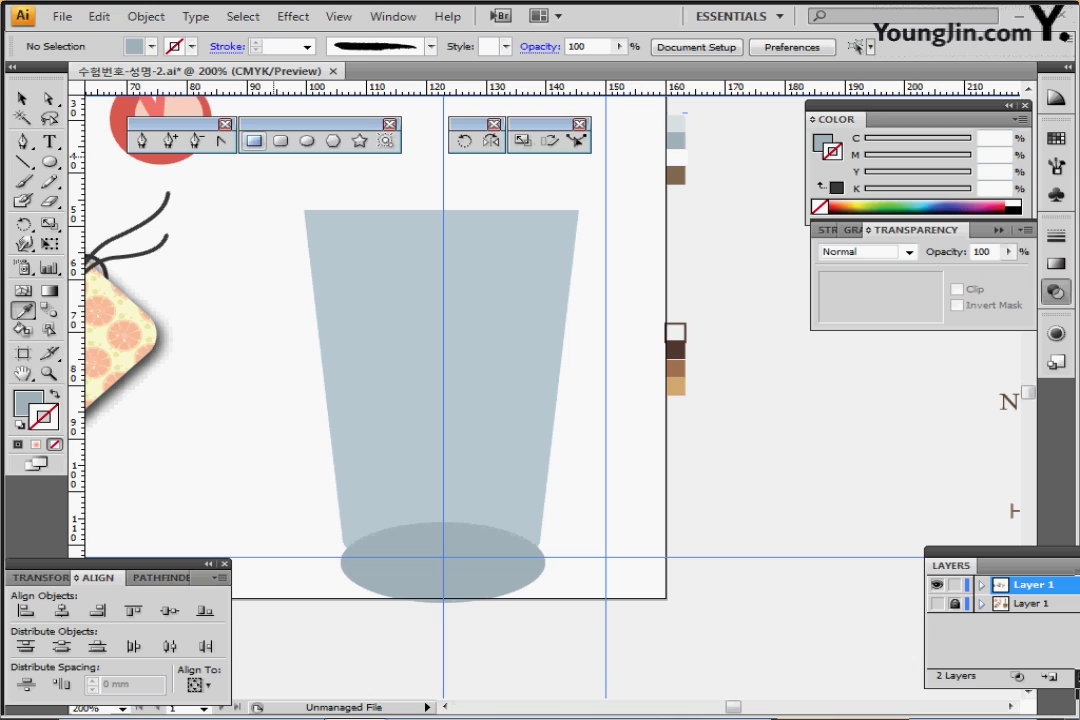
- Draw a rectangle about 41 mm wide across the lower part of the ellipse, with the default white fill and black stroke
{"action": "key", "text": "m"}
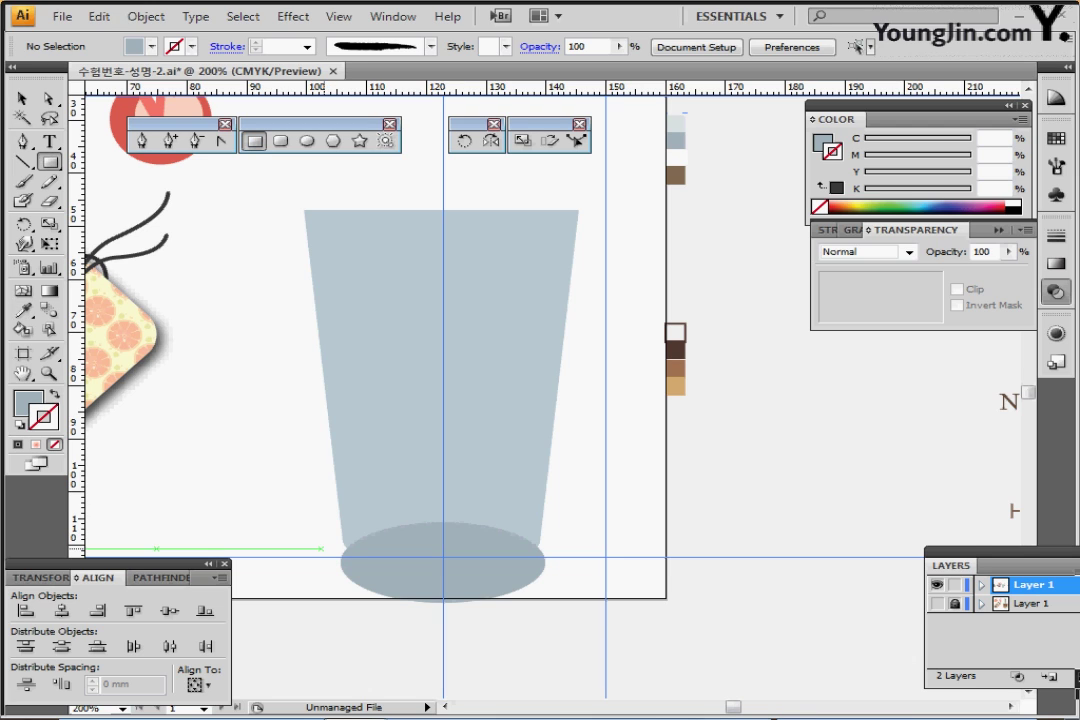
{"action": "left_click_drag", "start_coordinate": [320, 540], "coordinate": [569, 614]}
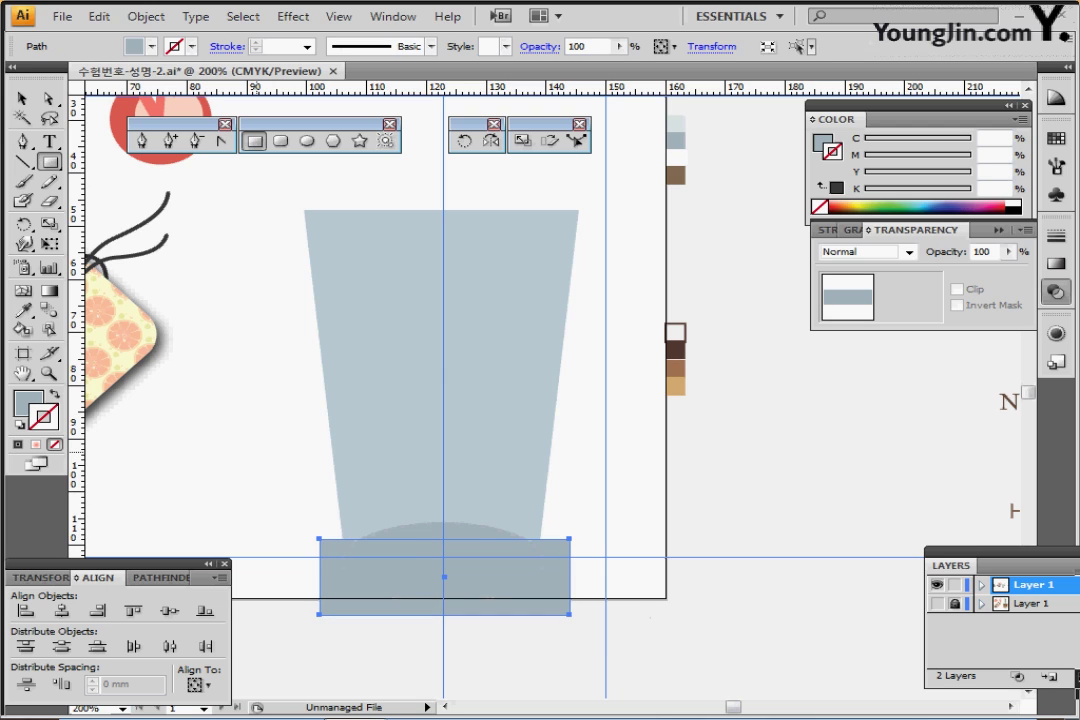
{"action": "key", "text": "d"}
{"action": "left_click_drag", "start_coordinate": [504, 570], "coordinate": [445, 569]}
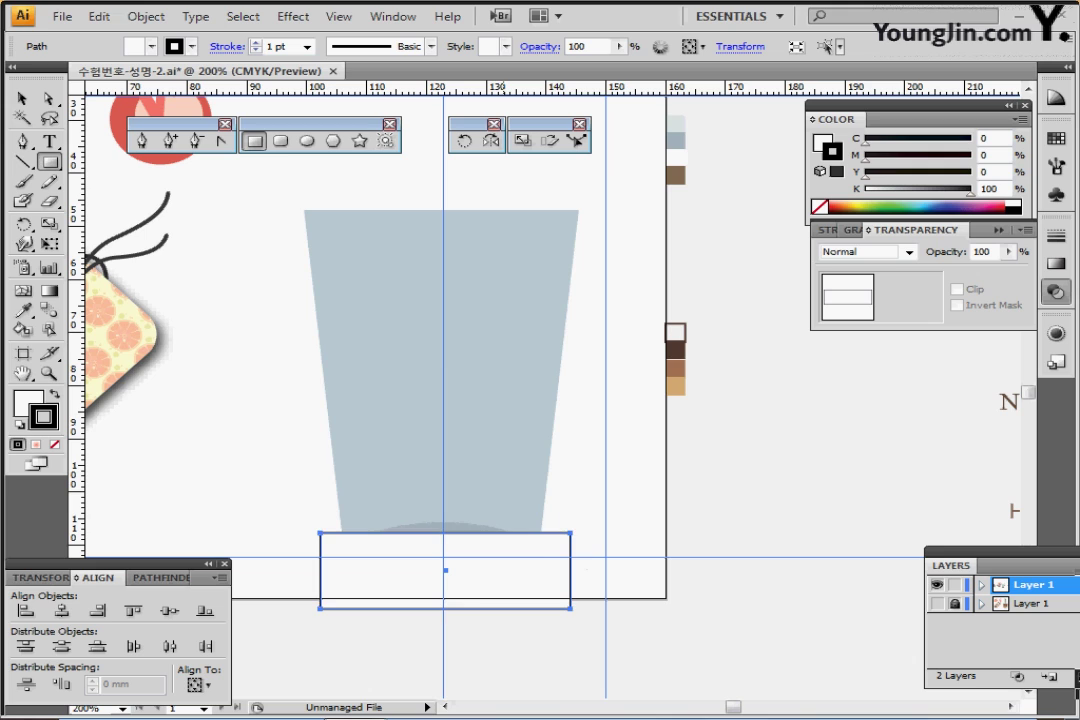
- Check the rectangle's overlap with the ellipse in Outline view, trying small vertical nudges
{"action": "key", "text": "ctrl+y"}
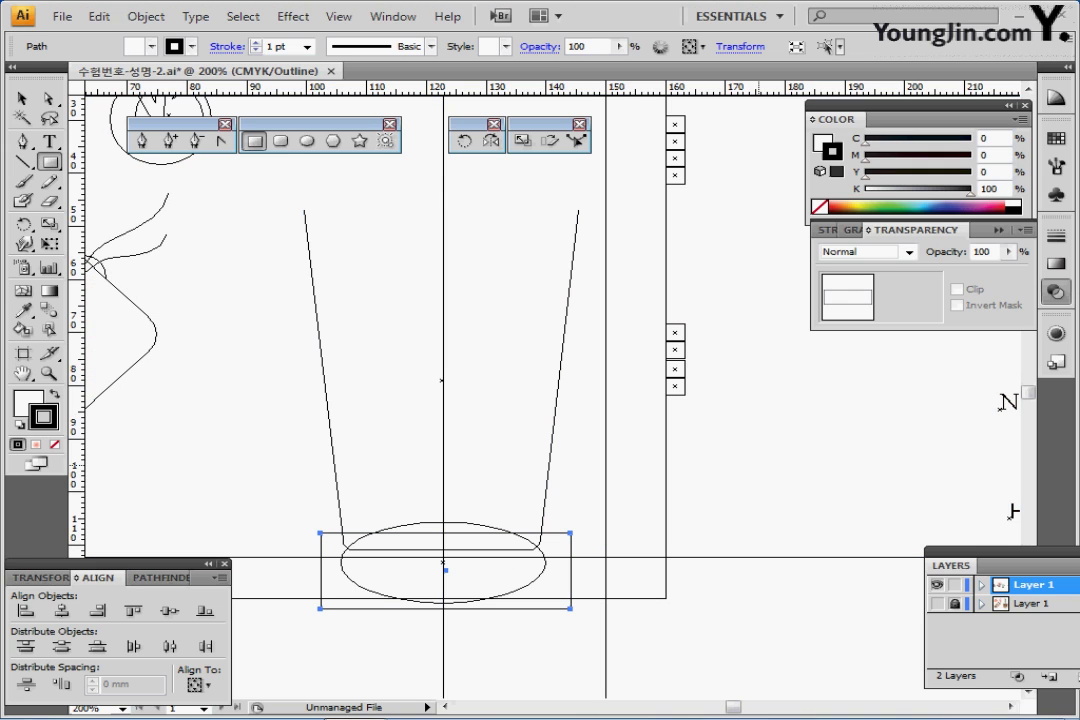
{"action": "key", "text": "Up"}
{"action": "key", "text": "Up"}
{"action": "key", "text": "Up"}
{"action": "key", "text": "Down"}
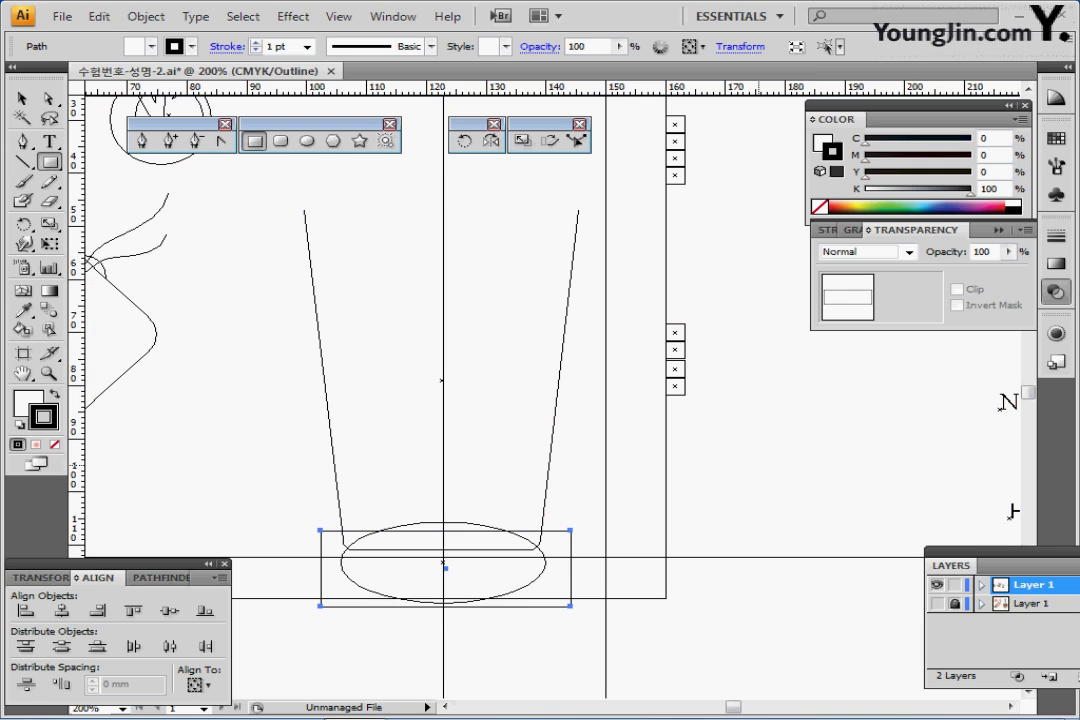
{"action": "key", "text": "Down"}
{"action": "key", "text": "Down"}
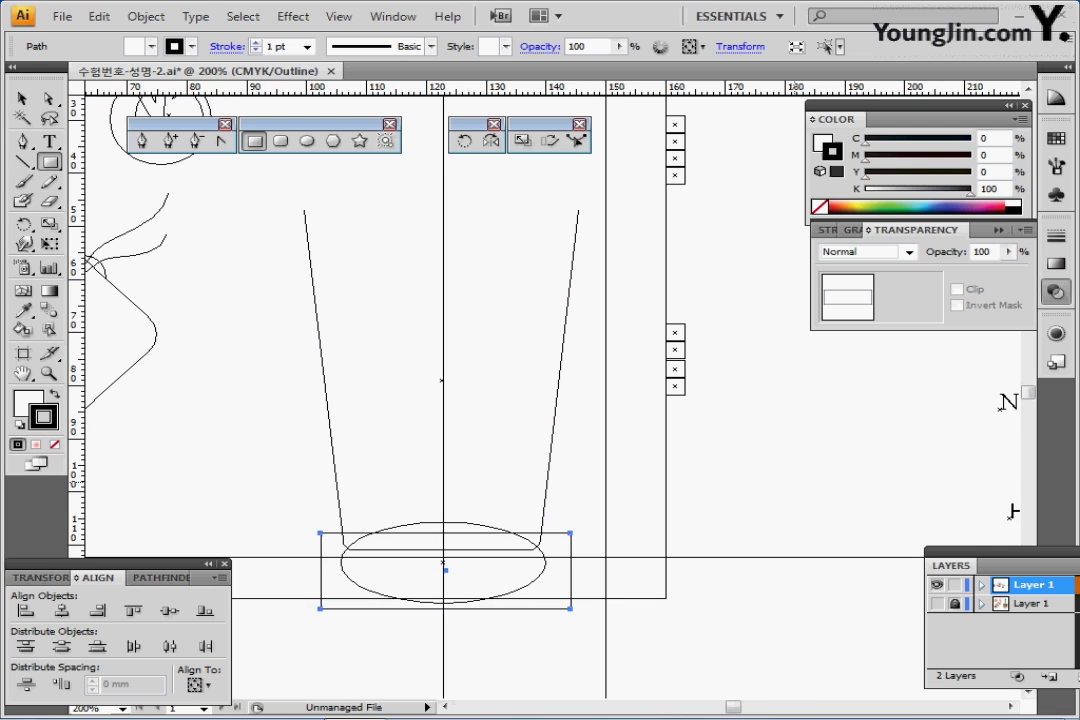
{"action": "key", "text": "ctrl+y"}
- Subtract the rectangle from the ellipse at the cup's base with Minus Front, leaving a thin curved sliver
{"action": "key", "text": "v"}
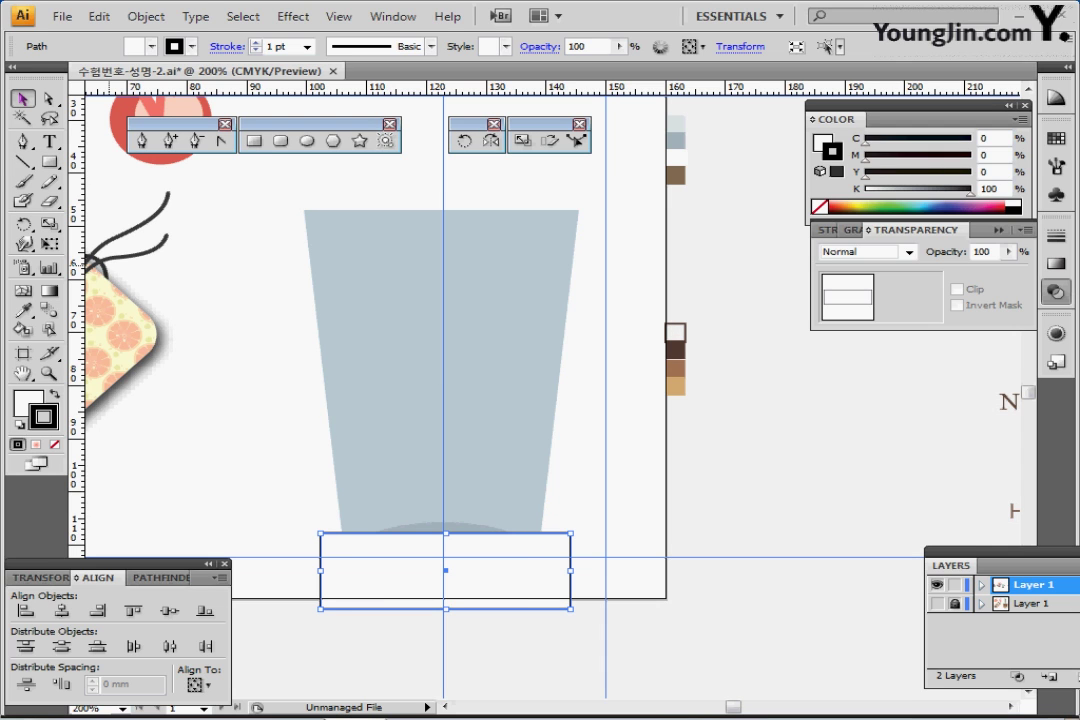
{"action": "left_click", "coordinate": [465, 522], "text": "shift"}
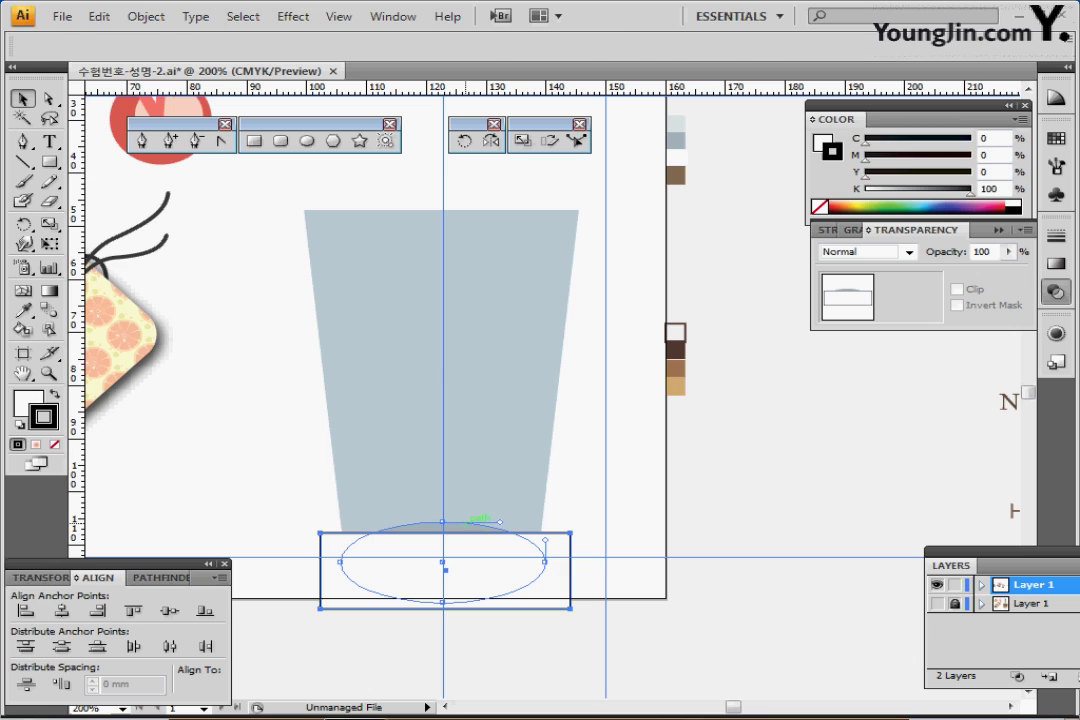
{"action": "left_click", "coordinate": [463, 528], "text": "shift"}
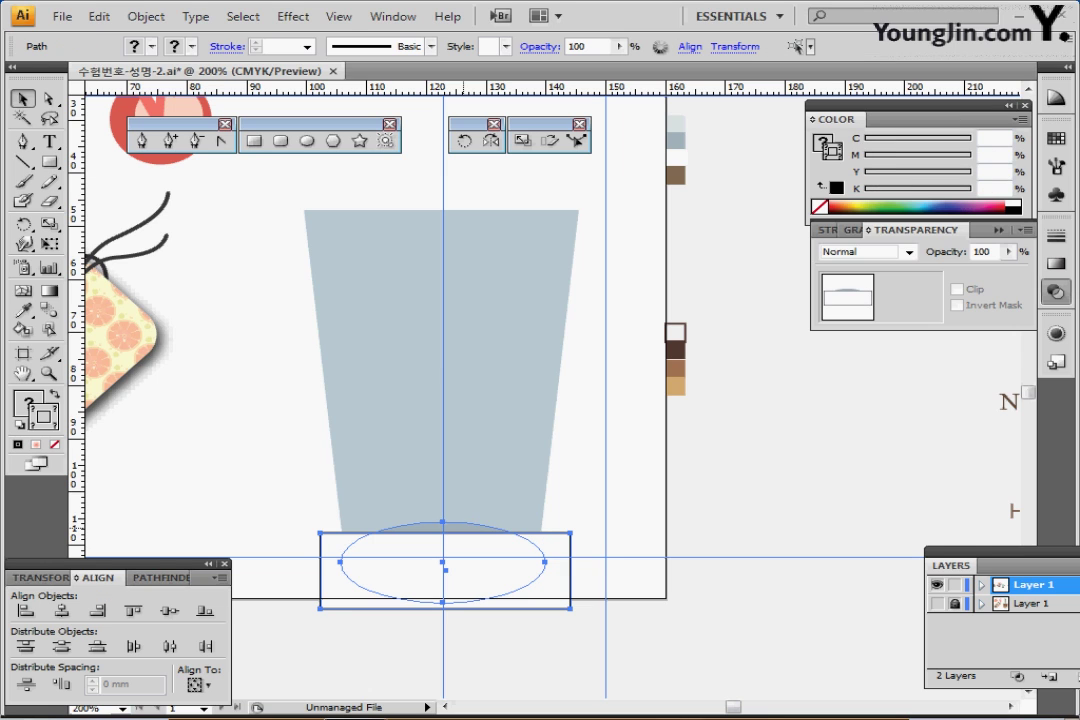
{"action": "left_click", "coordinate": [458, 518], "text": "shift"}
{"action": "left_click", "coordinate": [150, 577]}
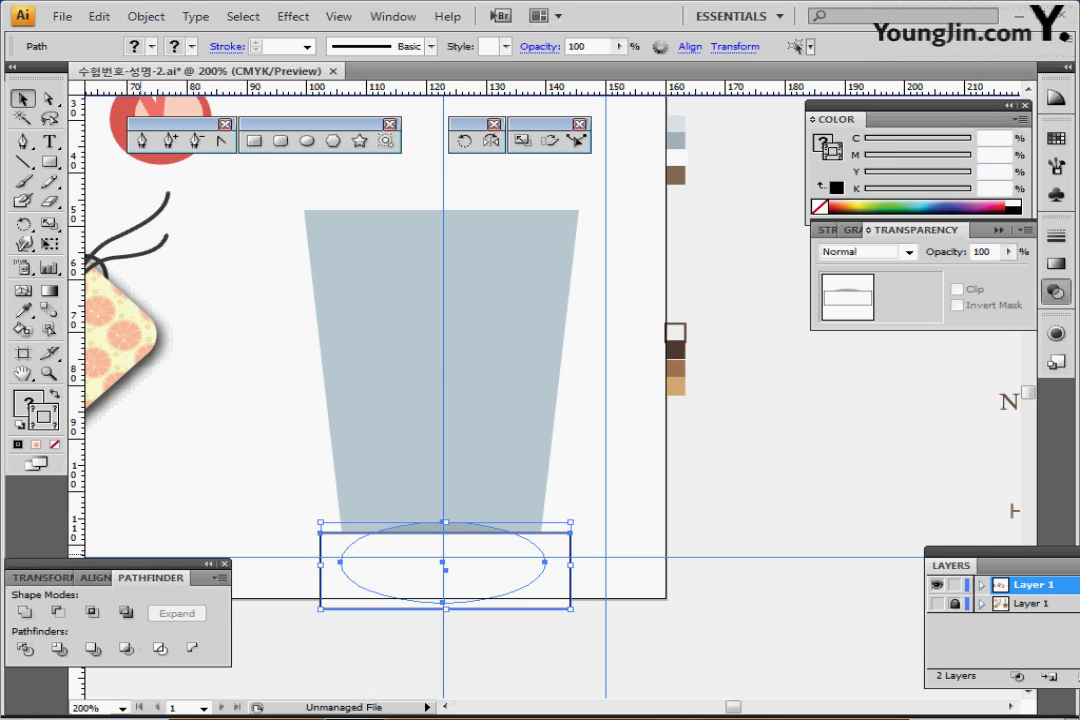
{"action": "left_click", "coordinate": [58, 612]}
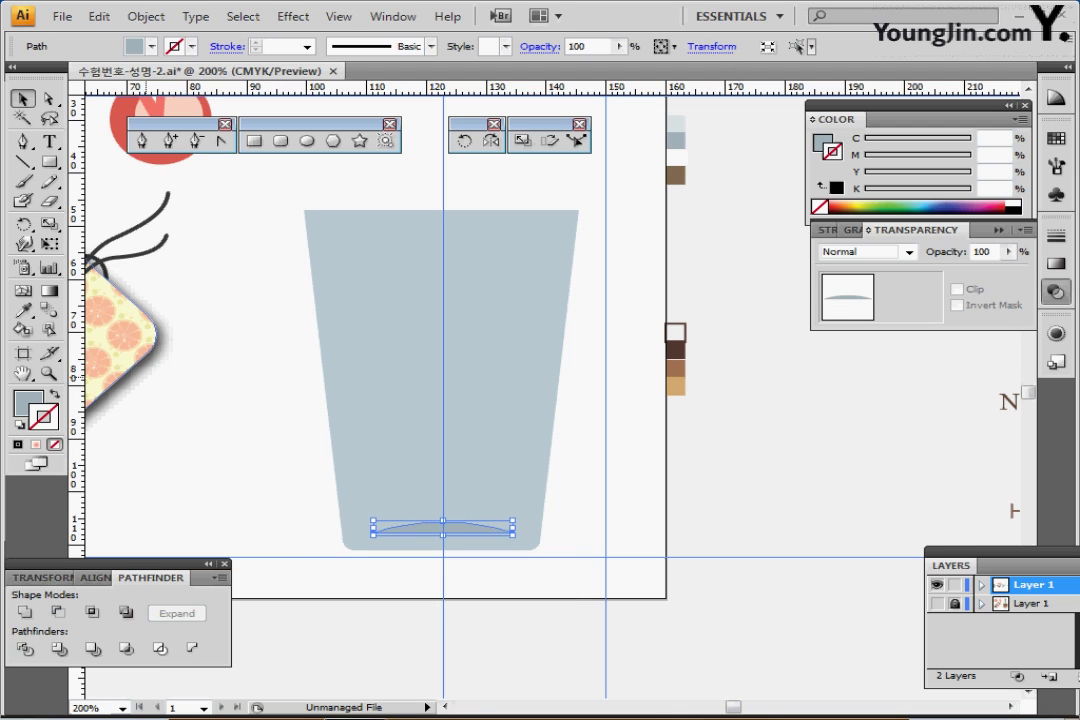
- Nudge the curved sliver down three increments toward the cup's bottom edge and deselect it
{"action": "key", "text": "Down"}
{"action": "key", "text": "Down"}
{"action": "key", "text": "Down"}
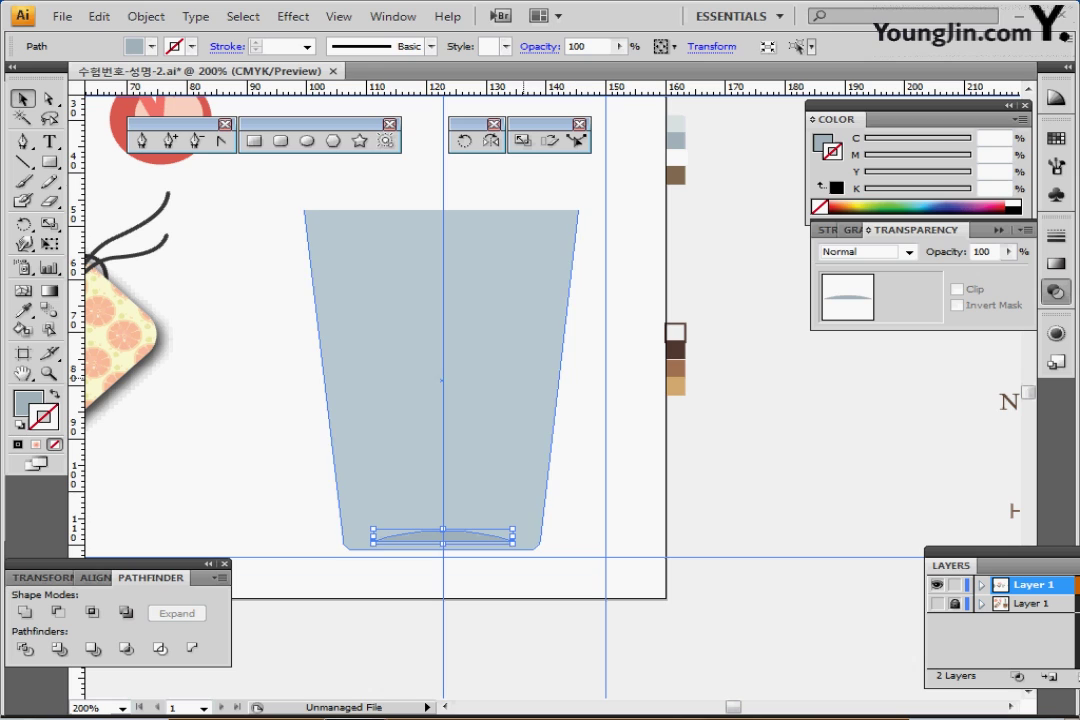
{"action": "key", "text": "ctrl+shift+a"}
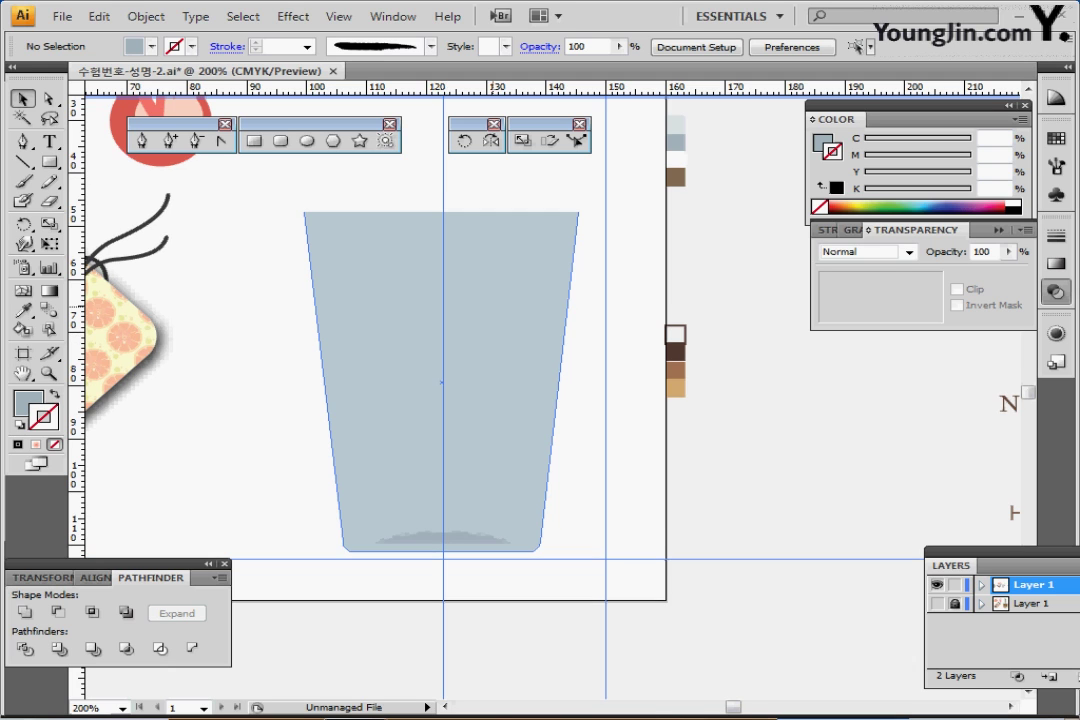
- Draw an unfilled, black-stroked ellipse about 46 mm wide and 40 mm high, centred on the vertical guide at the cup's rim
{"action": "scroll", "coordinate": [440, 380], "scroll_direction": "up", "scroll_amount": 2}
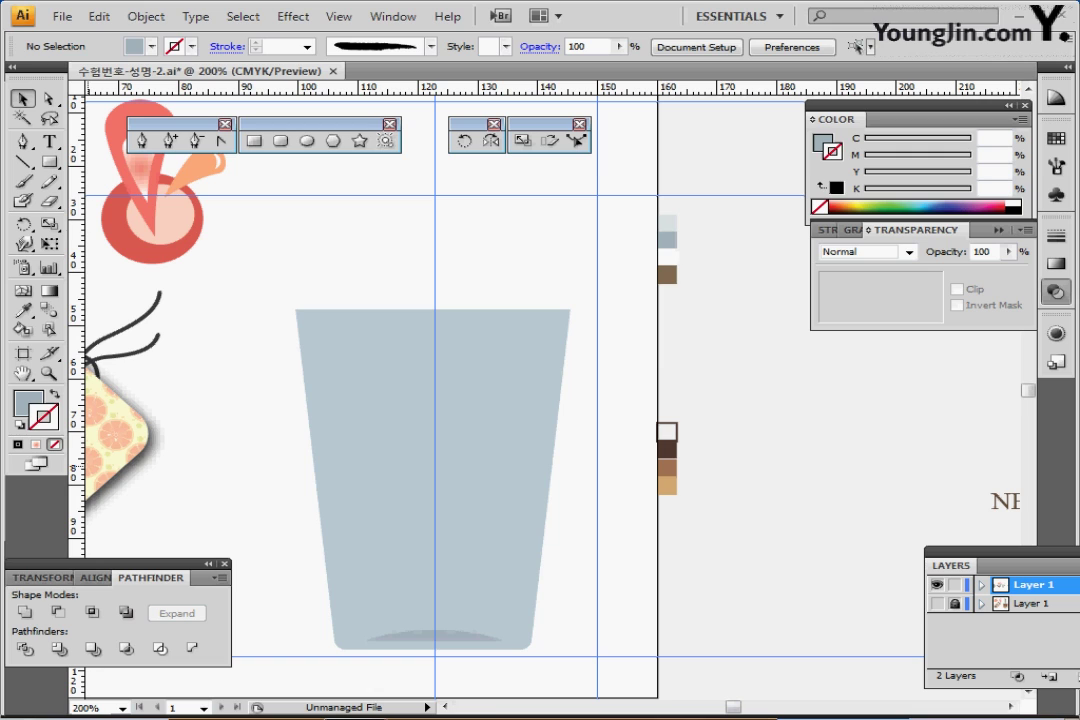
{"action": "key", "text": "d"}
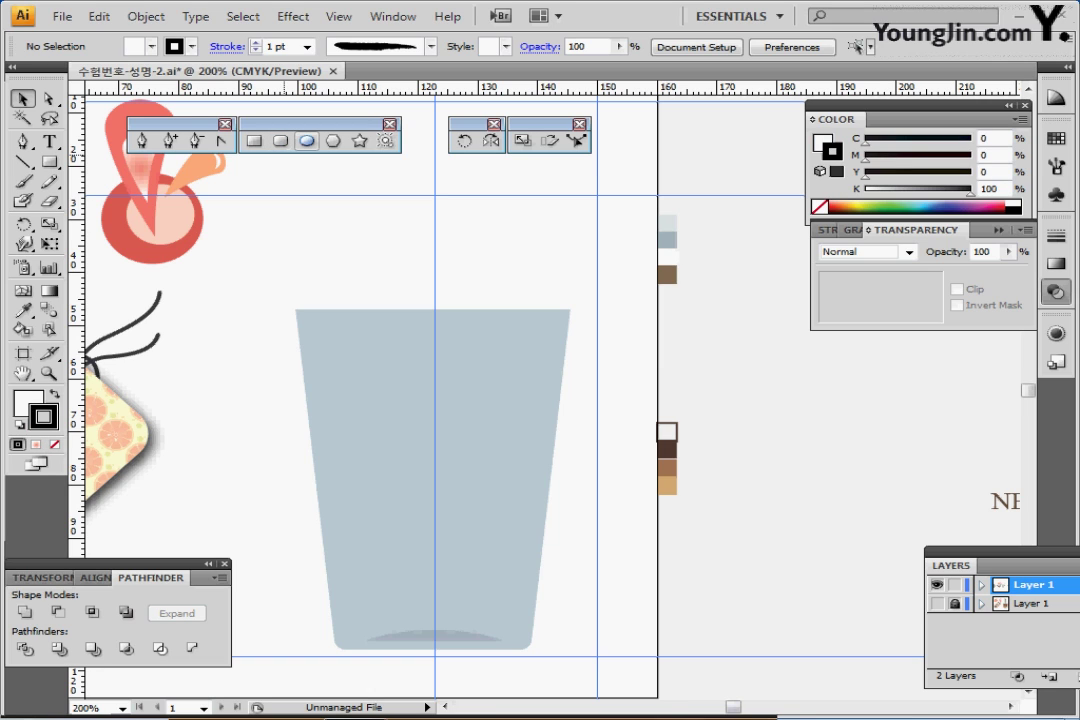
{"action": "left_click", "coordinate": [307, 140]}
{"action": "scroll", "coordinate": [370, 400], "scroll_direction": "up", "scroll_amount": 1}
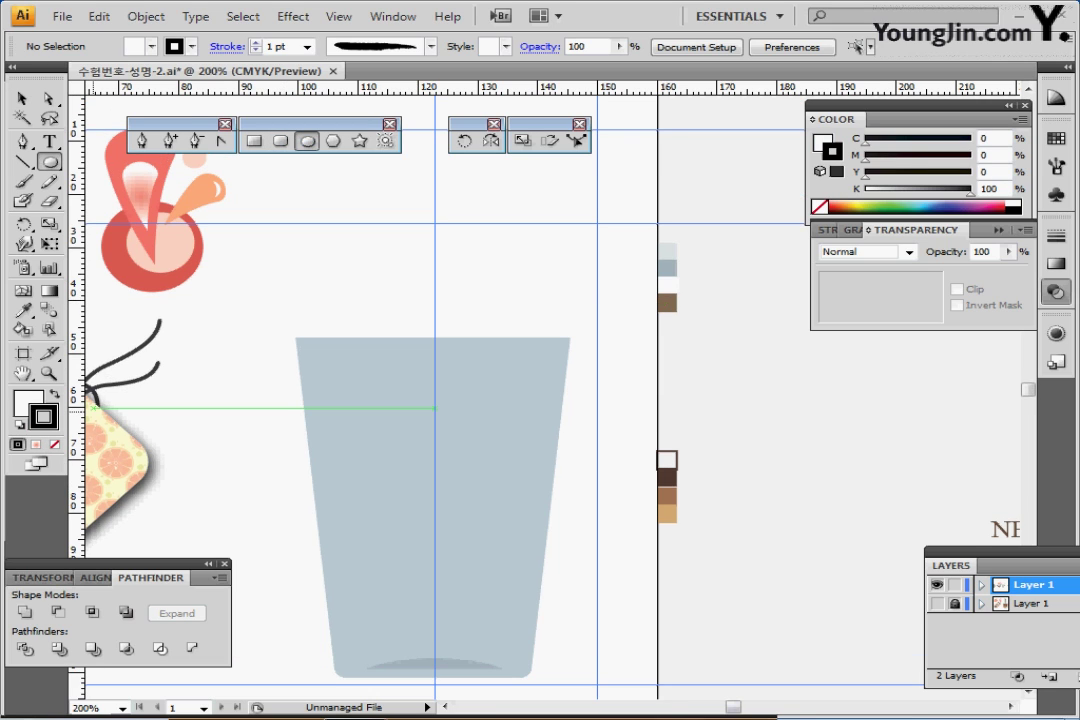
{"action": "key", "text": "x"}
{"action": "key", "text": "slash"}
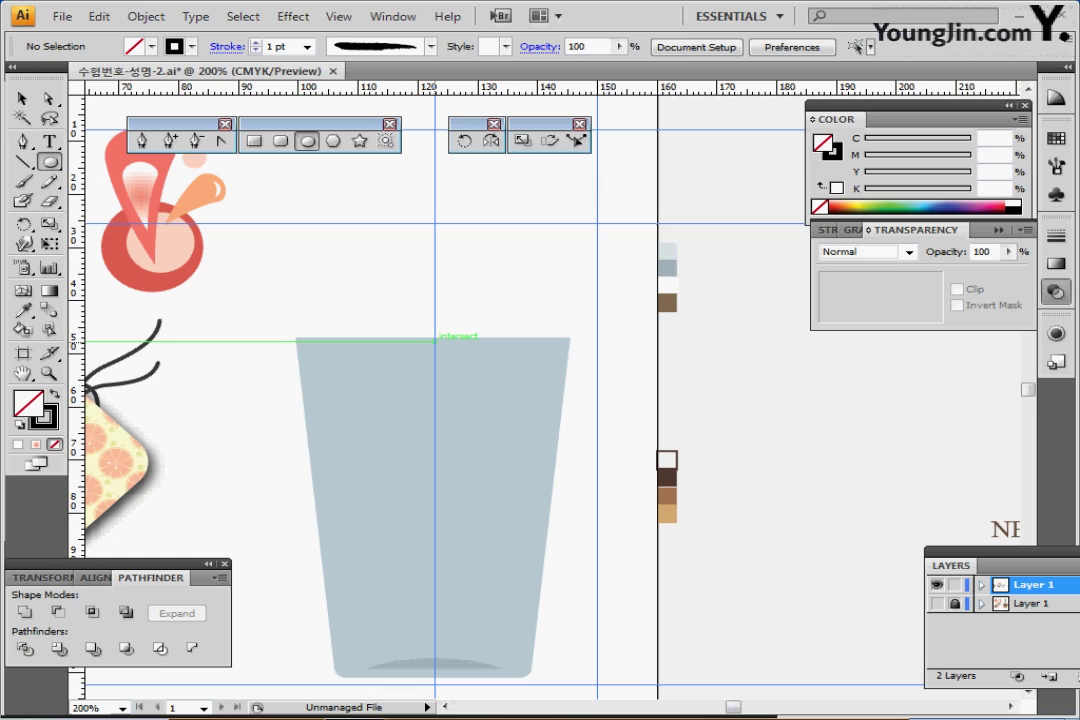
{"action": "left_click_drag", "start_coordinate": [434, 341], "coordinate": [570, 430]}
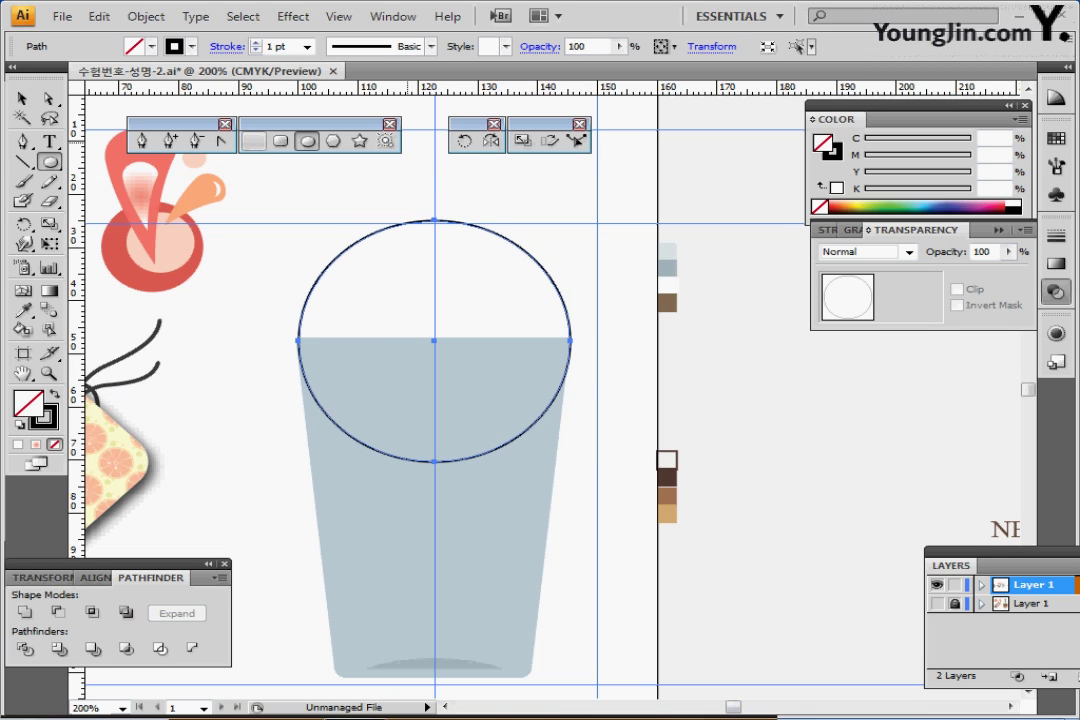
- Cut off the ellipse's lower part with a rectangle about 51 mm wide using Minus Front, leaving a dome above the cup
{"action": "left_click", "coordinate": [255, 140]}
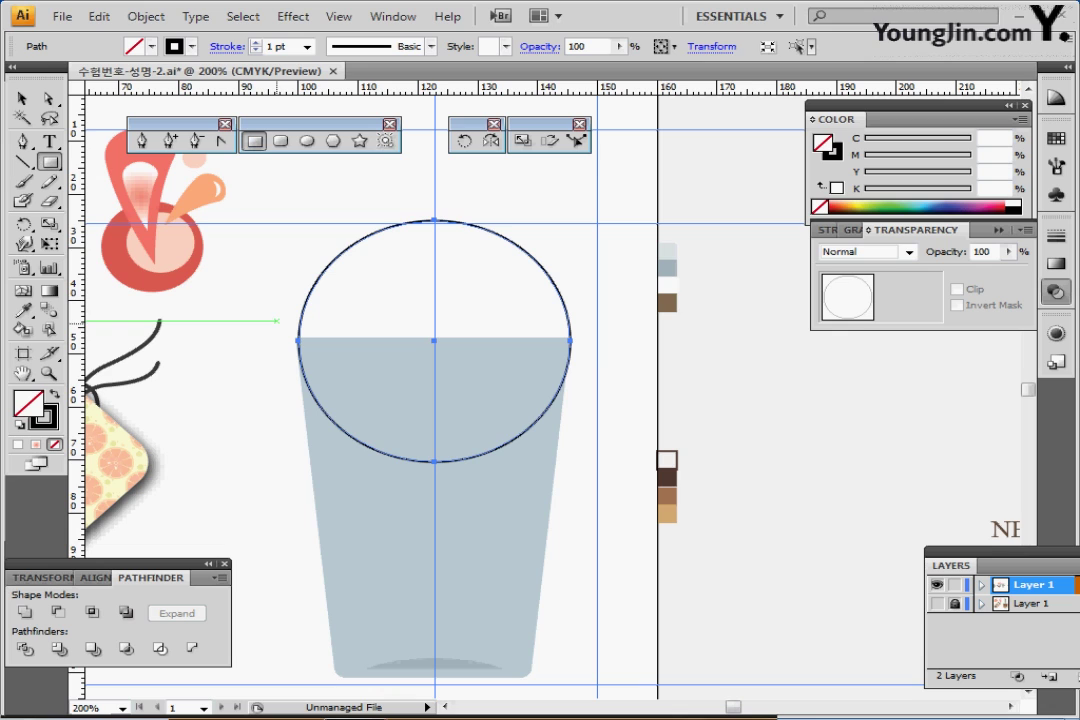
{"action": "left_click_drag", "start_coordinate": [277, 326], "coordinate": [580, 487]}
{"action": "left_click_drag", "start_coordinate": [296, 252], "coordinate": [342, 325]}
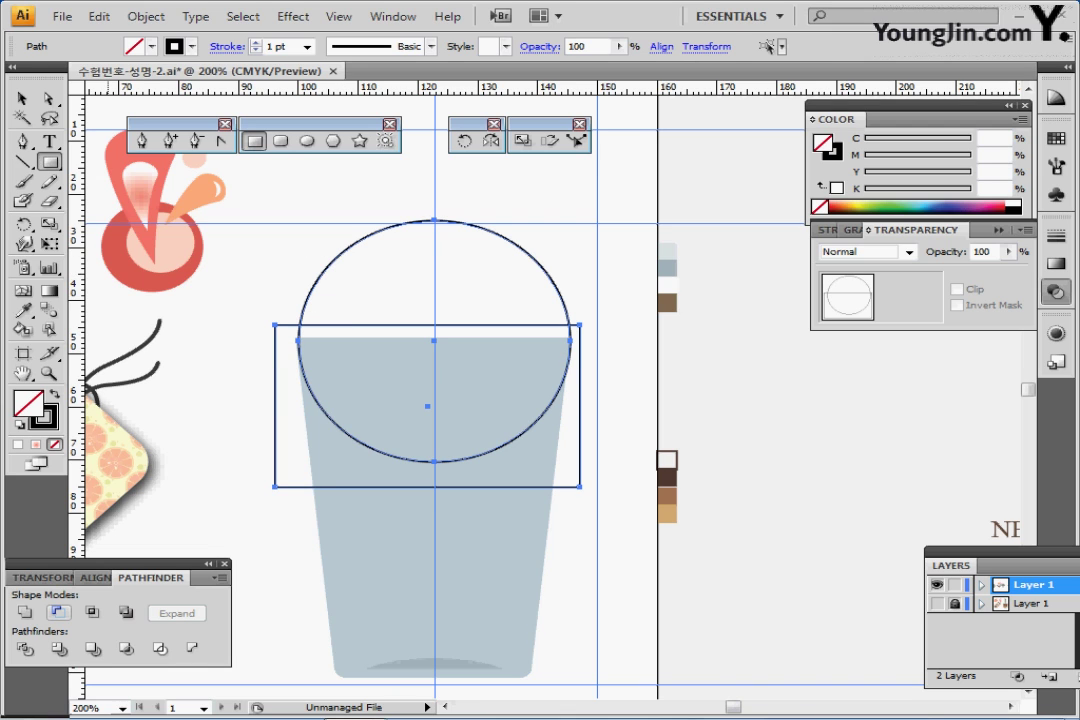
{"action": "left_click", "coordinate": [59, 612]}
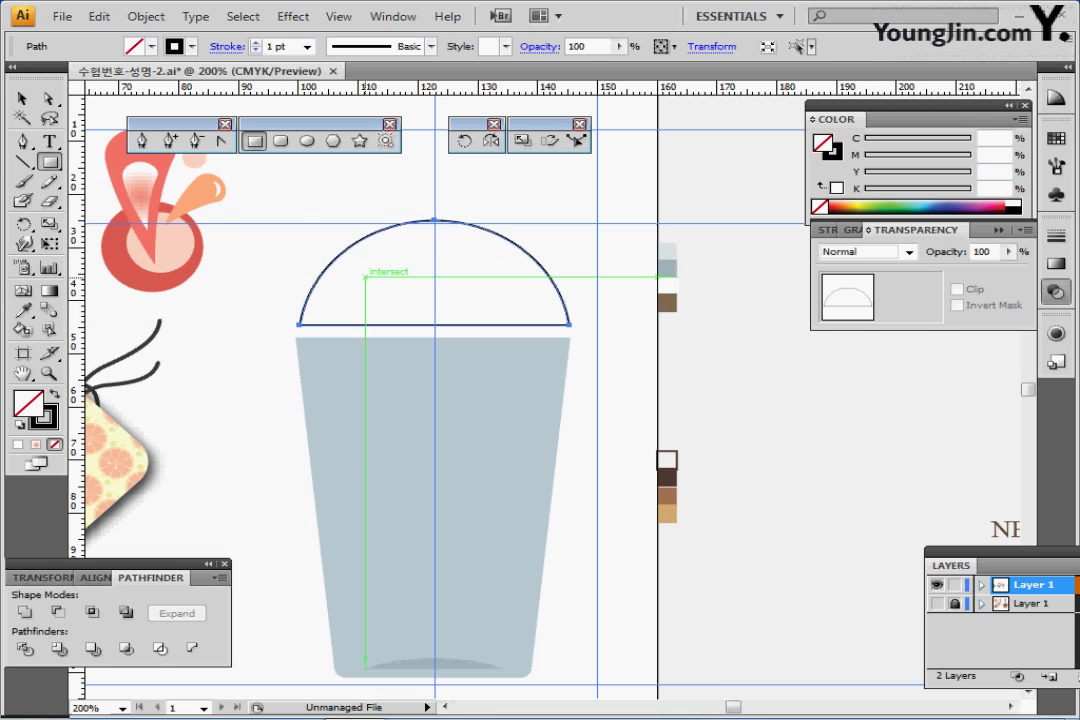
- Draw two thin rounded rectangles centred on the guide: about 21 mm wide at the dome's top and about 52 mm wide near its base
{"action": "left_click", "coordinate": [280, 141]}
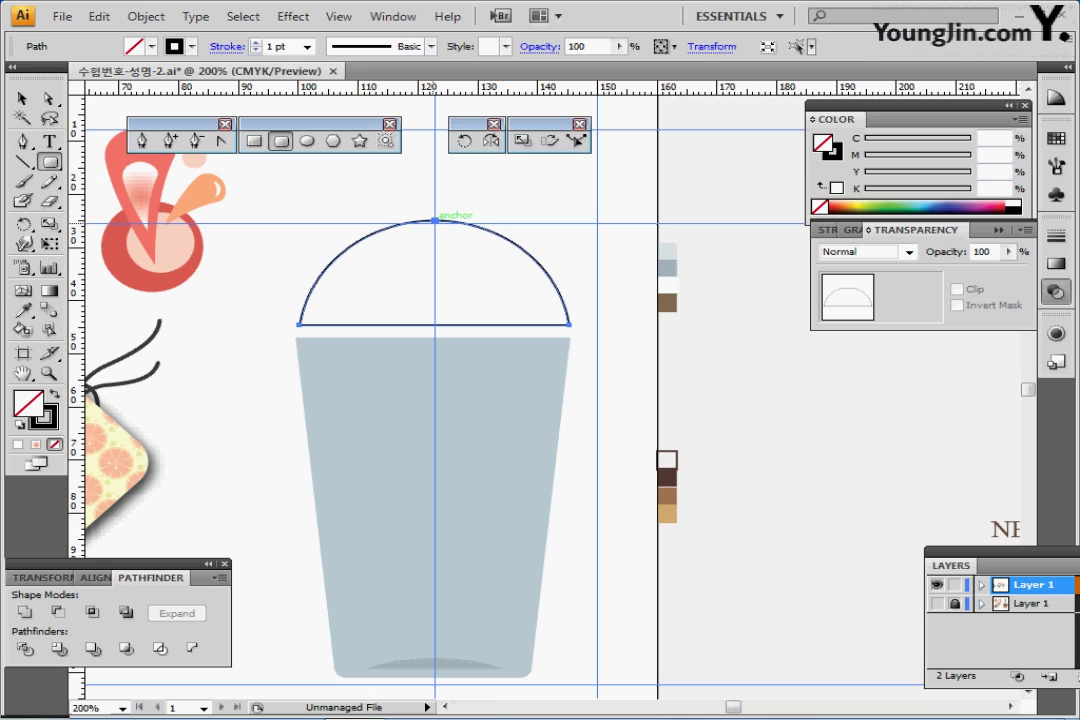
{"action": "left_click_drag", "start_coordinate": [433, 219], "coordinate": [495, 232]}
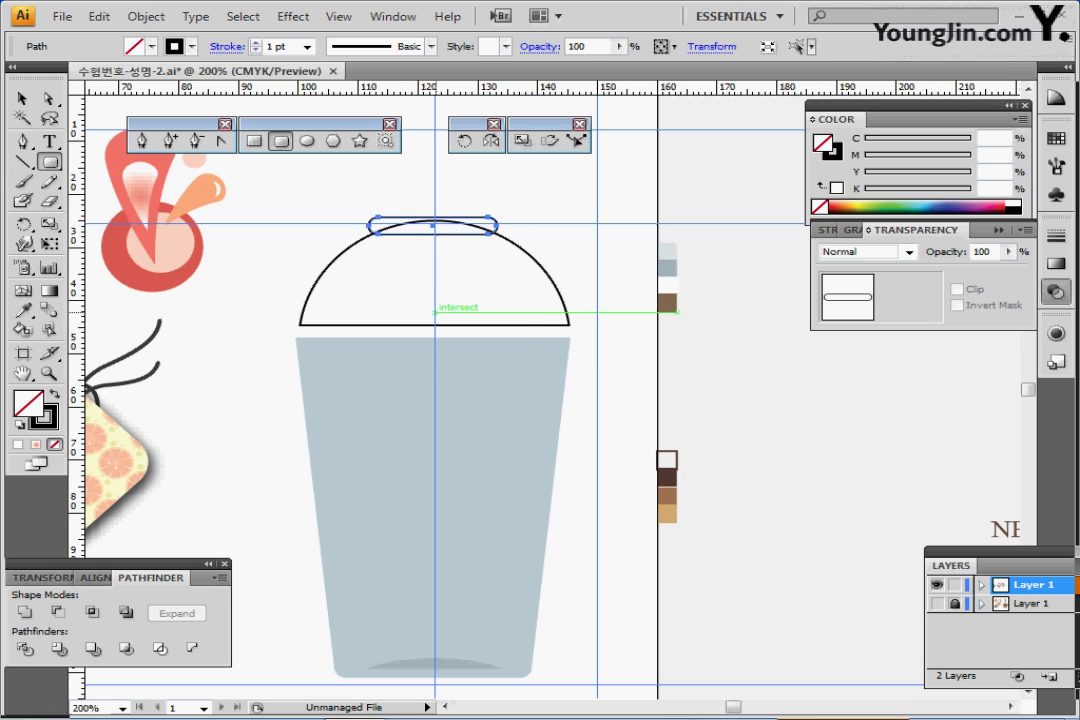
{"action": "left_click_drag", "start_coordinate": [434, 312], "coordinate": [589, 321]}
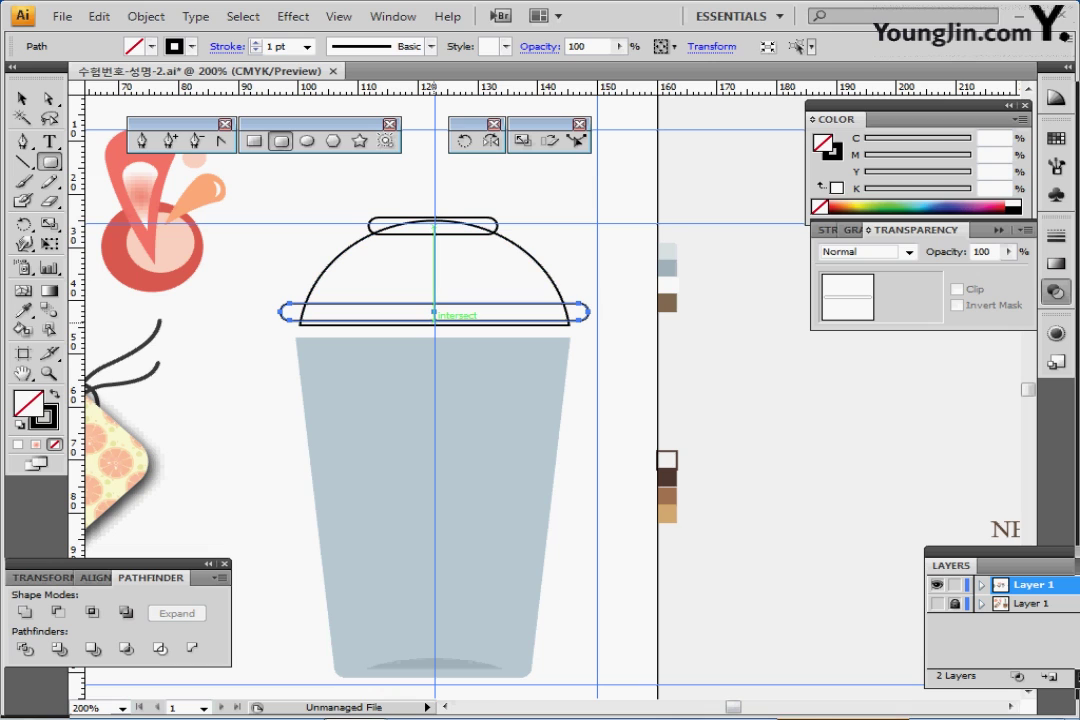
- Draw a rounded rectangle about 55 mm wide and 9 mm high at the dome's base and move it down over the cup's rim
{"action": "left_click_drag", "start_coordinate": [434, 313], "coordinate": [588, 350]}
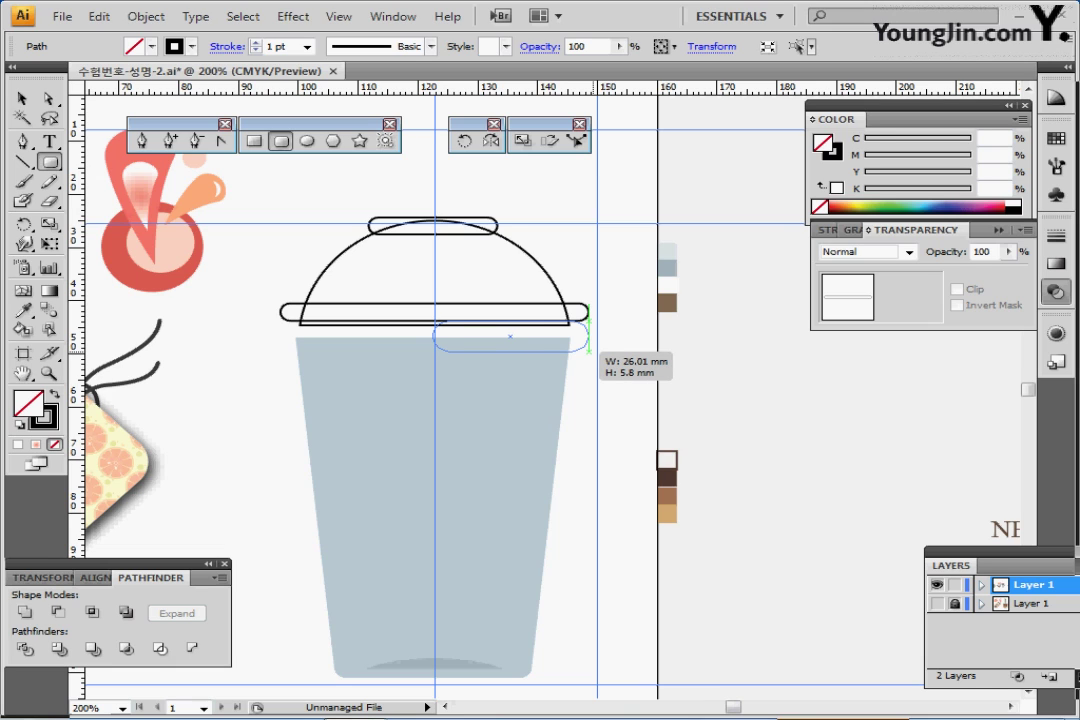
{"action": "left_click_drag", "start_coordinate": [588, 350], "coordinate": [597, 347]}
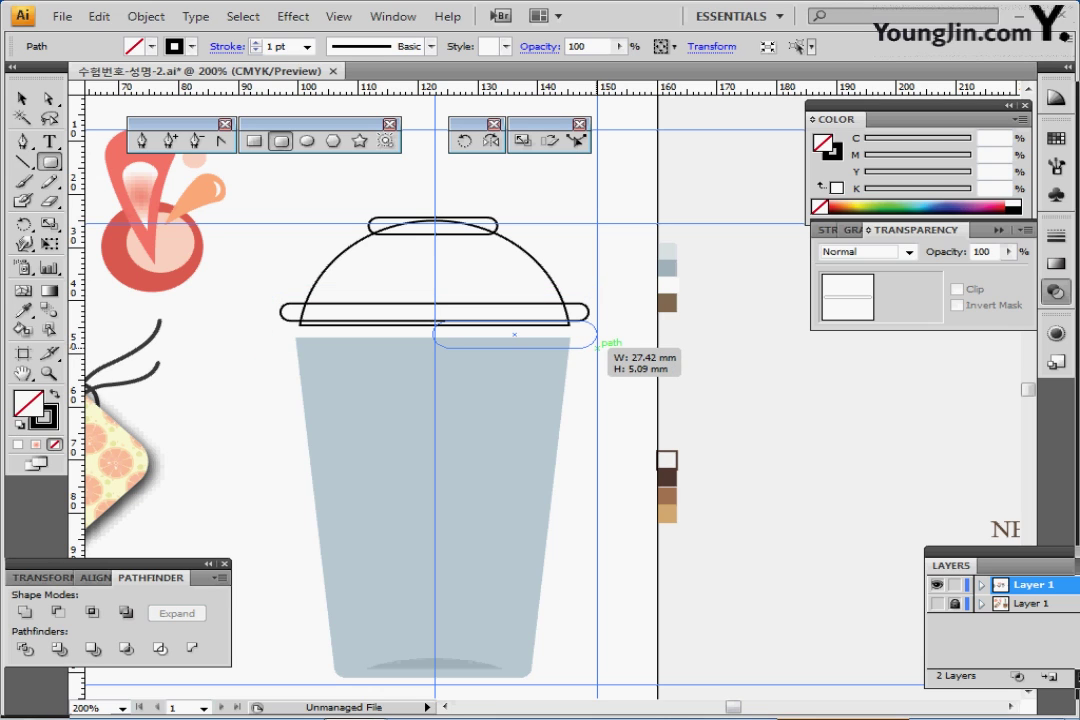
{"action": "mouse_move", "coordinate": [597, 346]}
{"action": "left_mouse_down"}
{"action": "mouse_move", "coordinate": [665, 345]}
{"action": "mouse_move", "coordinate": [597, 347]}
{"action": "left_mouse_up"}
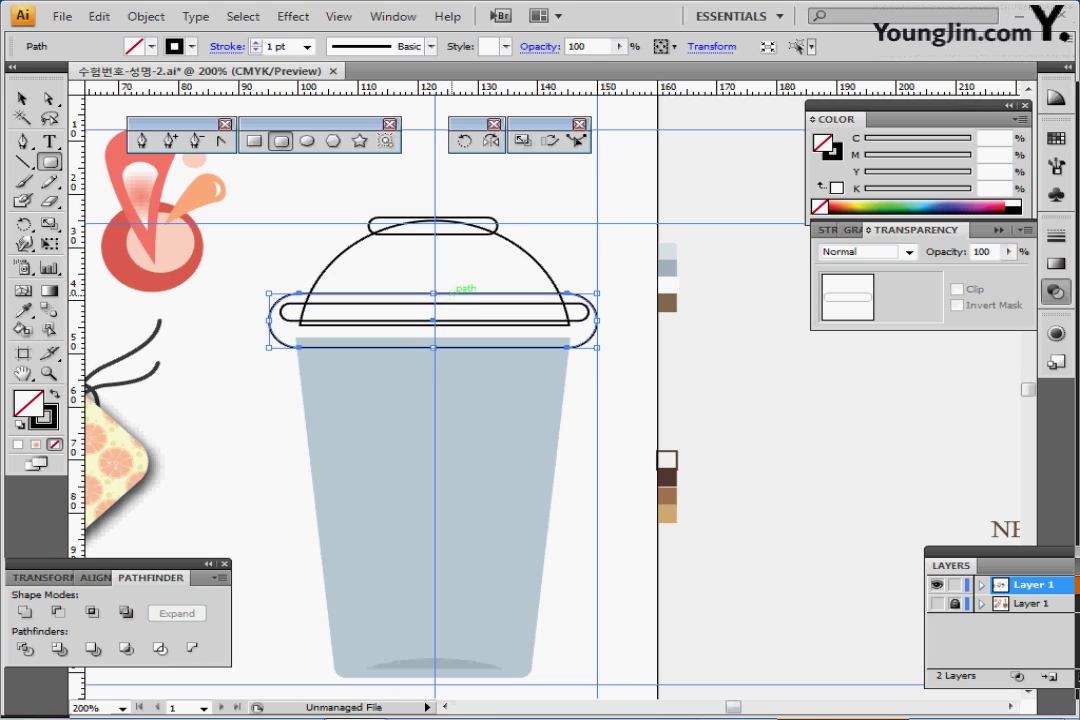
{"action": "left_click_drag", "start_coordinate": [433, 320], "coordinate": [435, 339]}
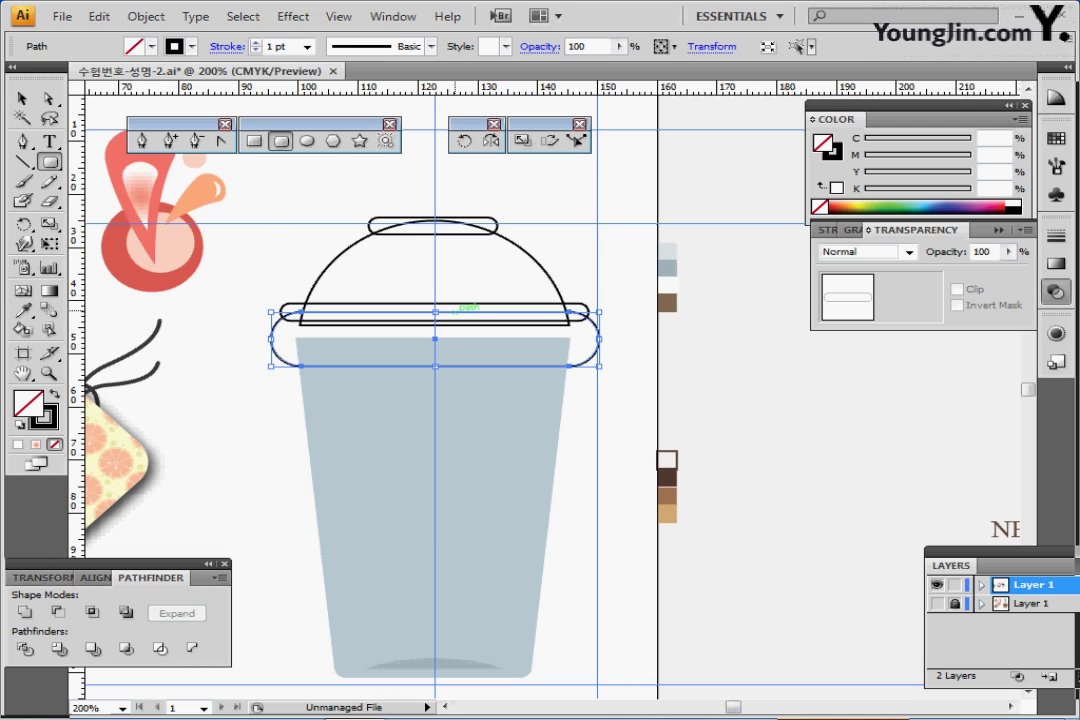
{"action": "left_click_drag", "start_coordinate": [362, 198], "coordinate": [487, 434]}
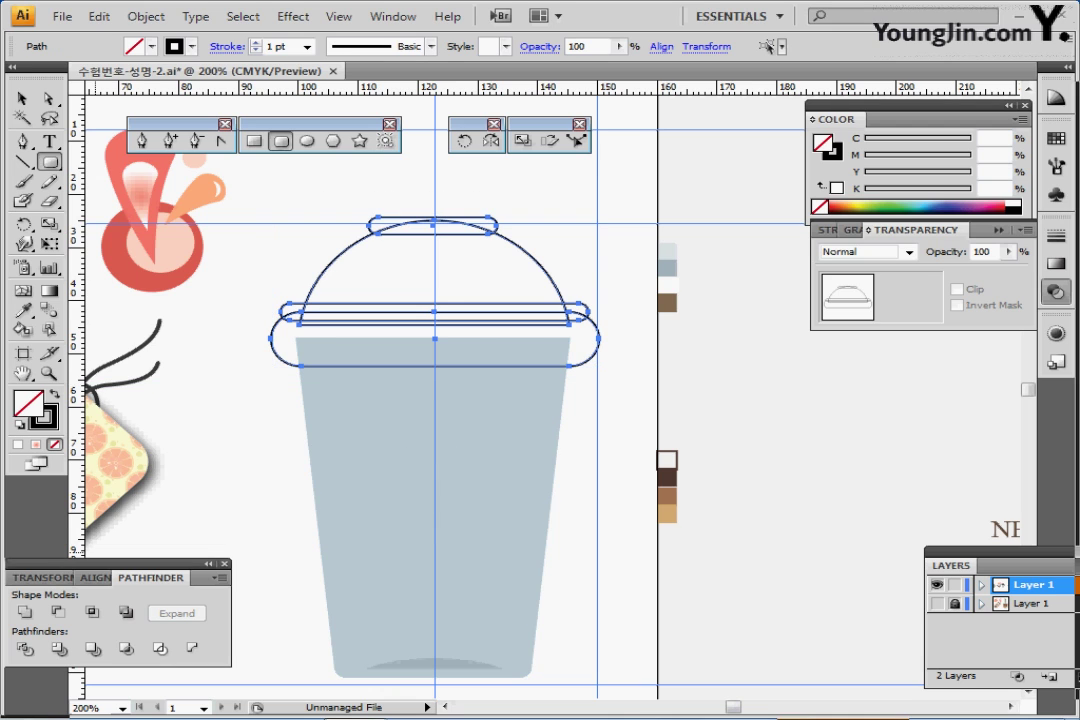
{"action": "left_click", "coordinate": [95, 564]}
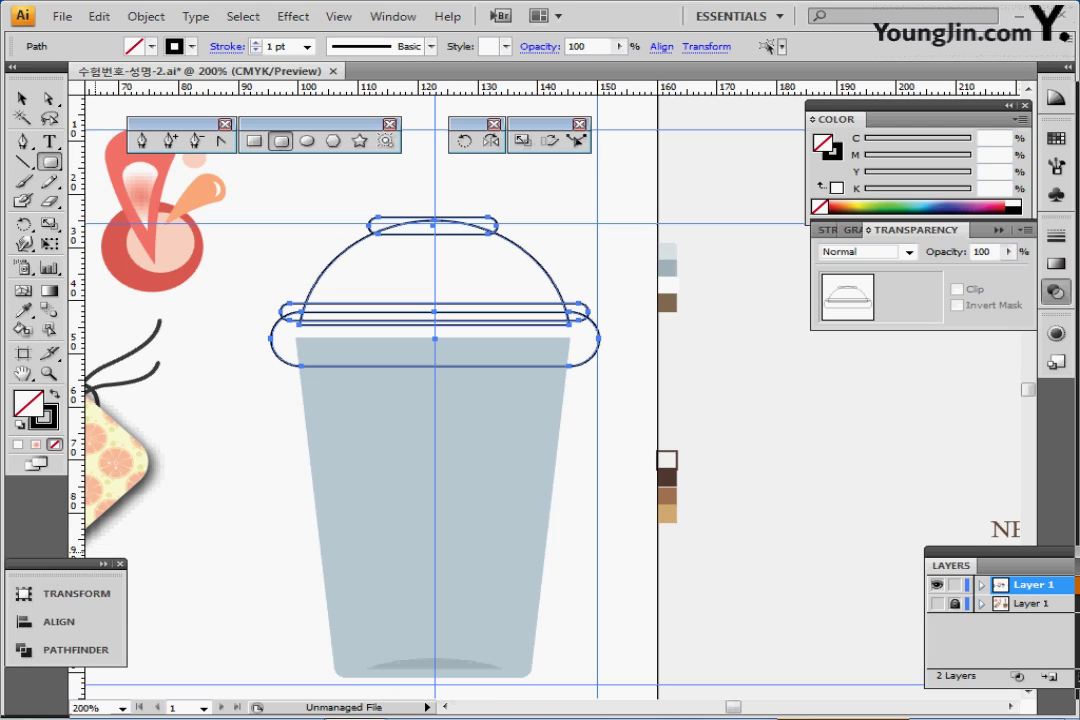
{"action": "left_click", "coordinate": [74, 650]}
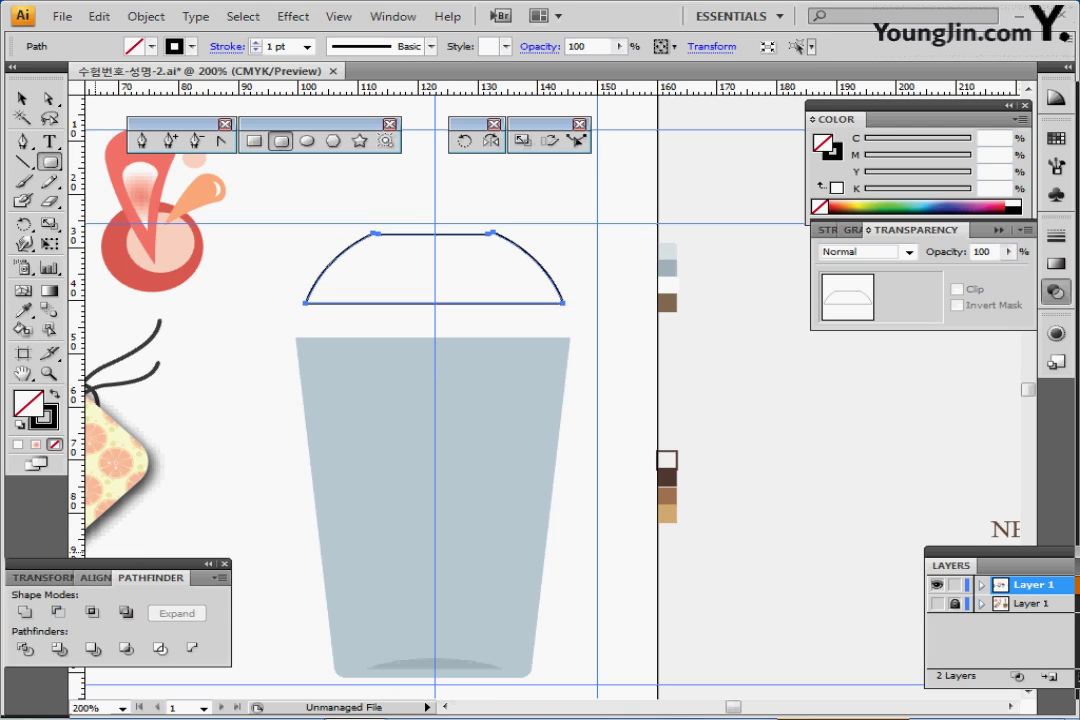
- Align the dome, the three rounded rectangles and the cup body on their horizontal centres, and deselect them
{"action": "left_click", "coordinate": [96, 578]}
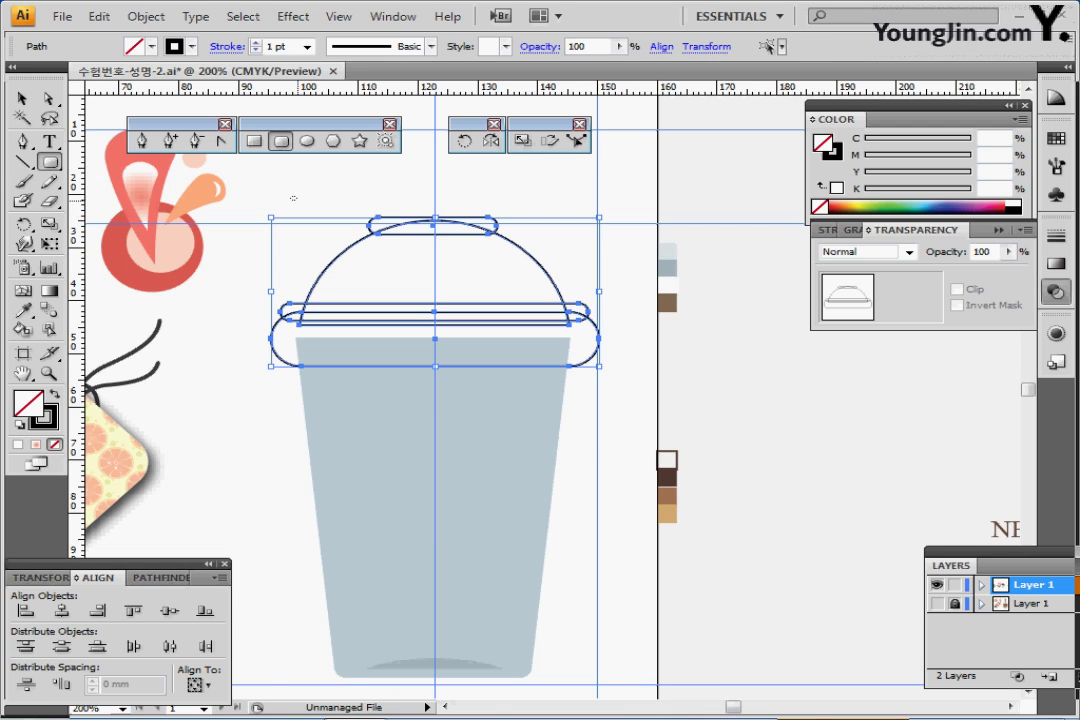
{"action": "left_click_drag", "start_coordinate": [296, 199], "coordinate": [480, 420]}
{"action": "left_click", "coordinate": [61, 610]}
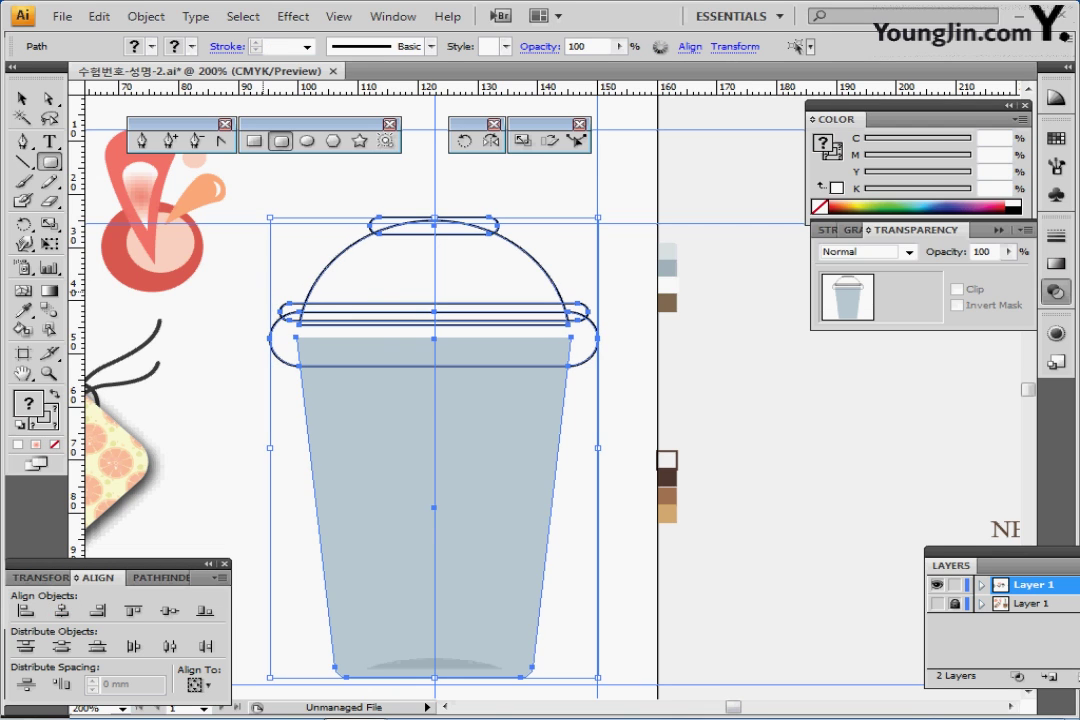
{"action": "left_click", "coordinate": [275, 253], "text": "ctrl"}
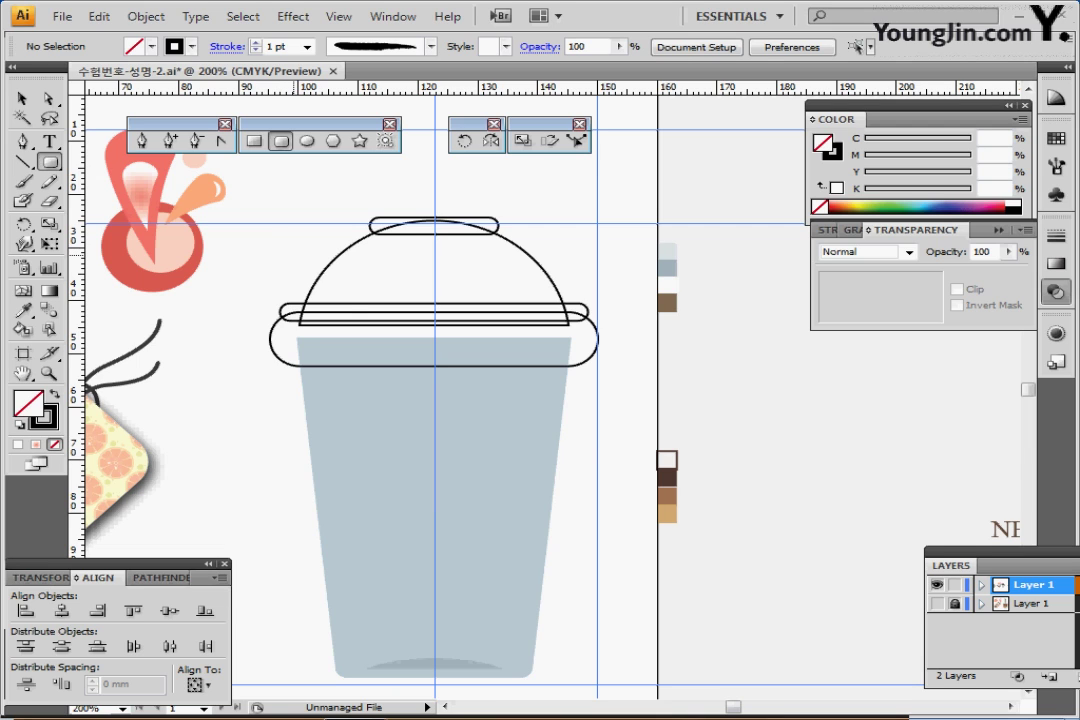
- Unite the dome and the three rounded rectangles into a single lid outline, leaving the cup body out
{"action": "key", "text": "ctrl+a"}
{"action": "left_click", "coordinate": [451, 468], "text": "ctrl+shift"}
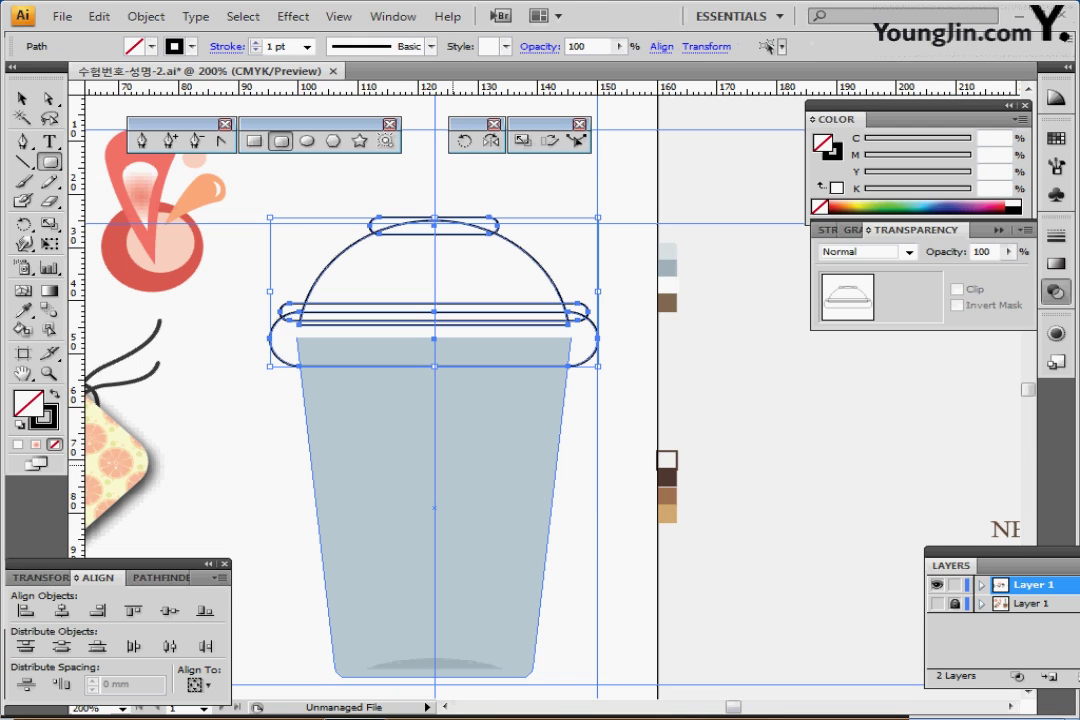
{"action": "left_click", "coordinate": [160, 577]}
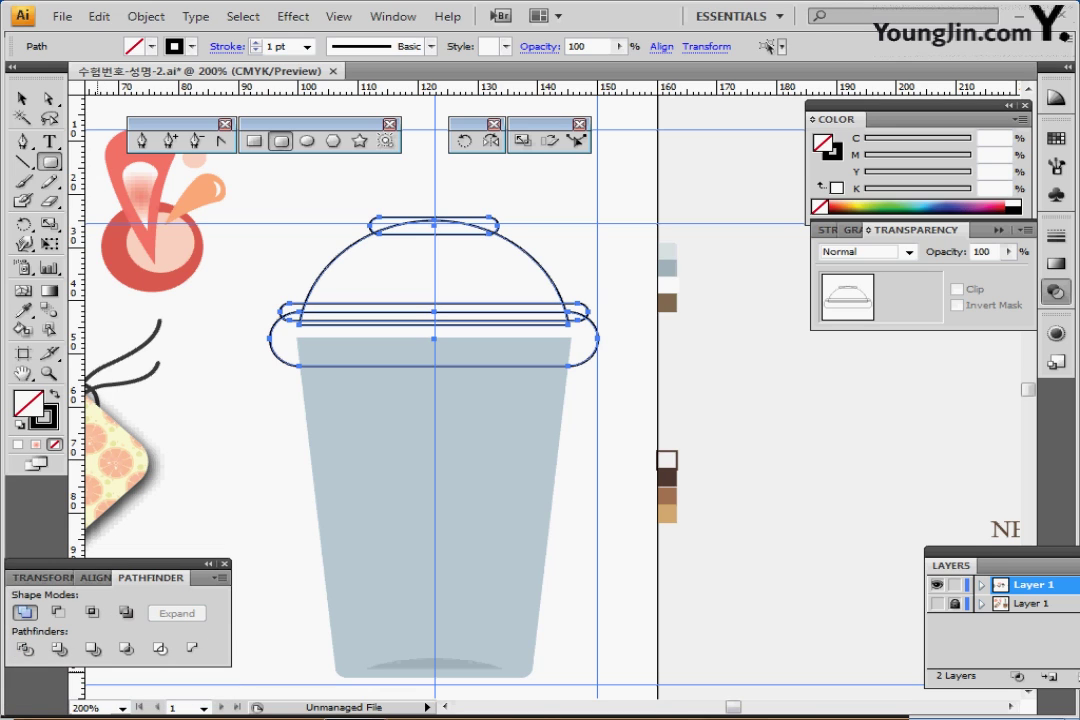
{"action": "left_click", "coordinate": [25, 612]}
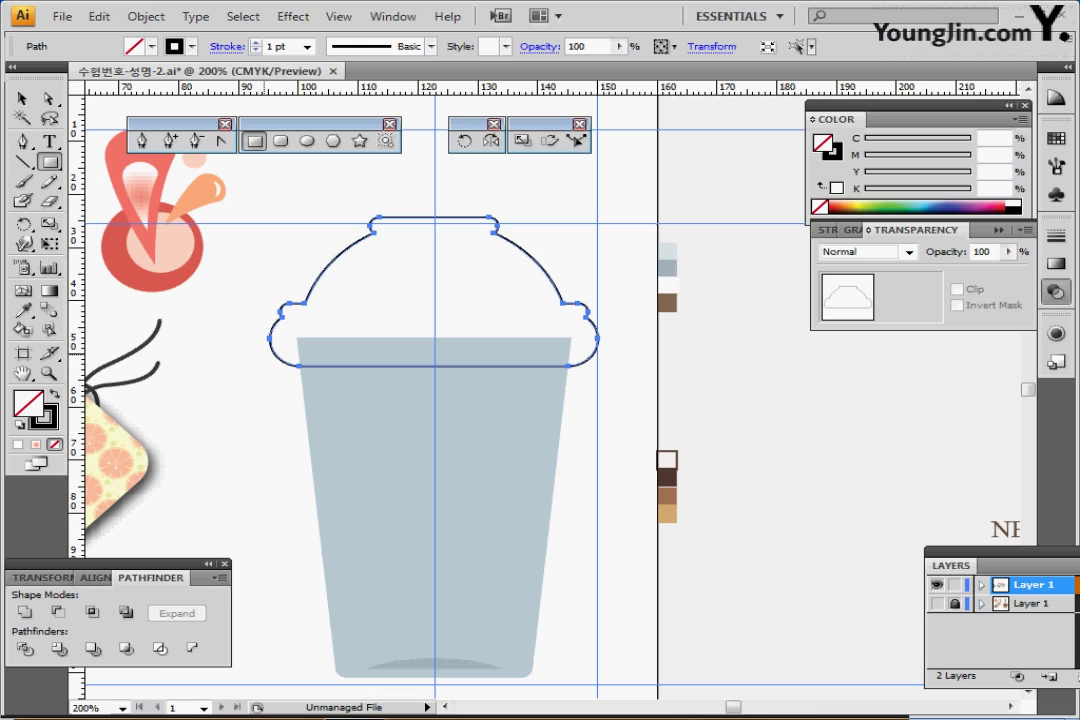
- Trim the lid outline's rounded bottom flat by subtracting a rectangle about 58 mm wide, nudged down one increment, with Minus Front
{"action": "left_click_drag", "start_coordinate": [256, 347], "coordinate": [604, 394]}
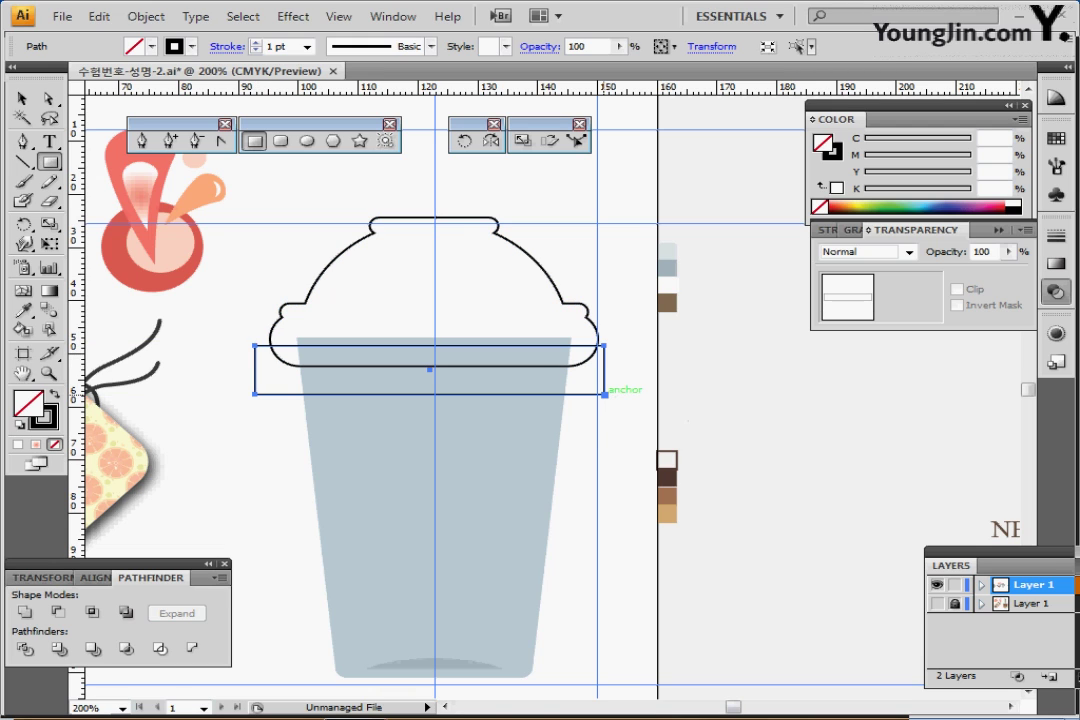
{"action": "key", "text": "Down"}
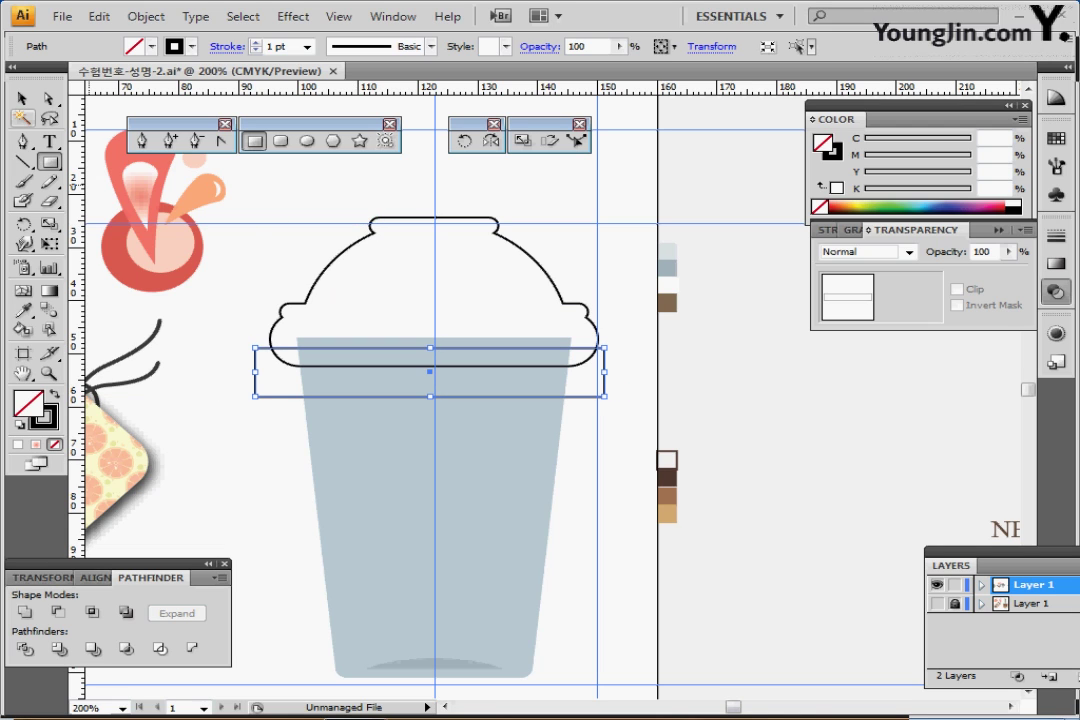
{"action": "left_click_drag", "start_coordinate": [249, 294], "coordinate": [288, 395]}
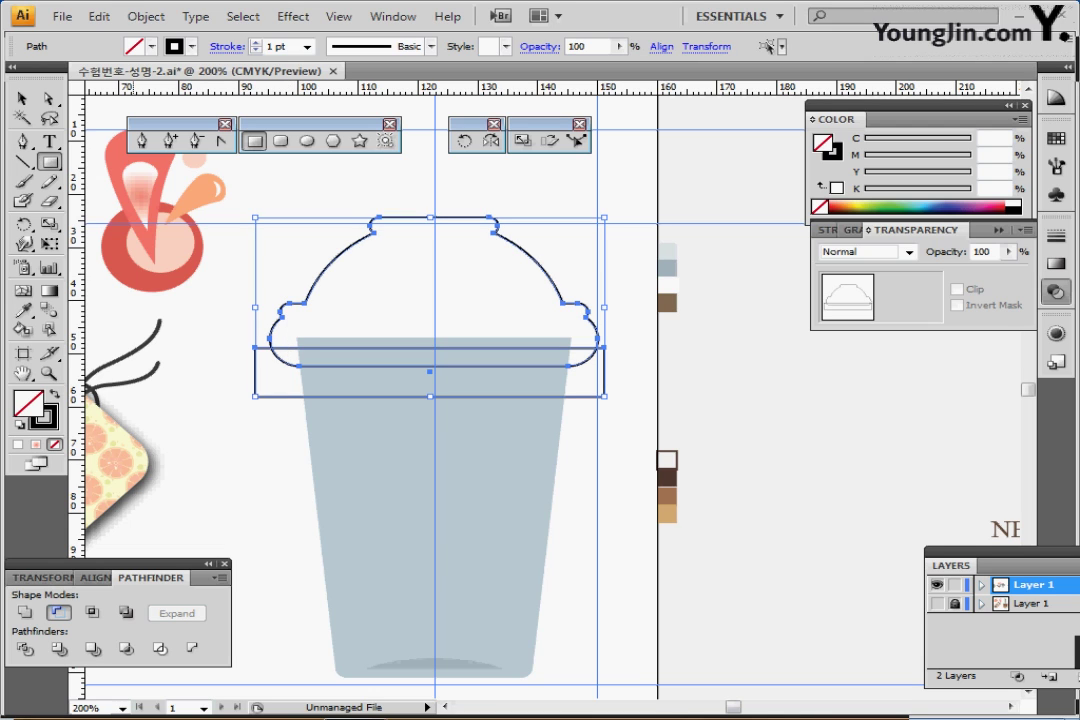
{"action": "left_click", "coordinate": [59, 612]}
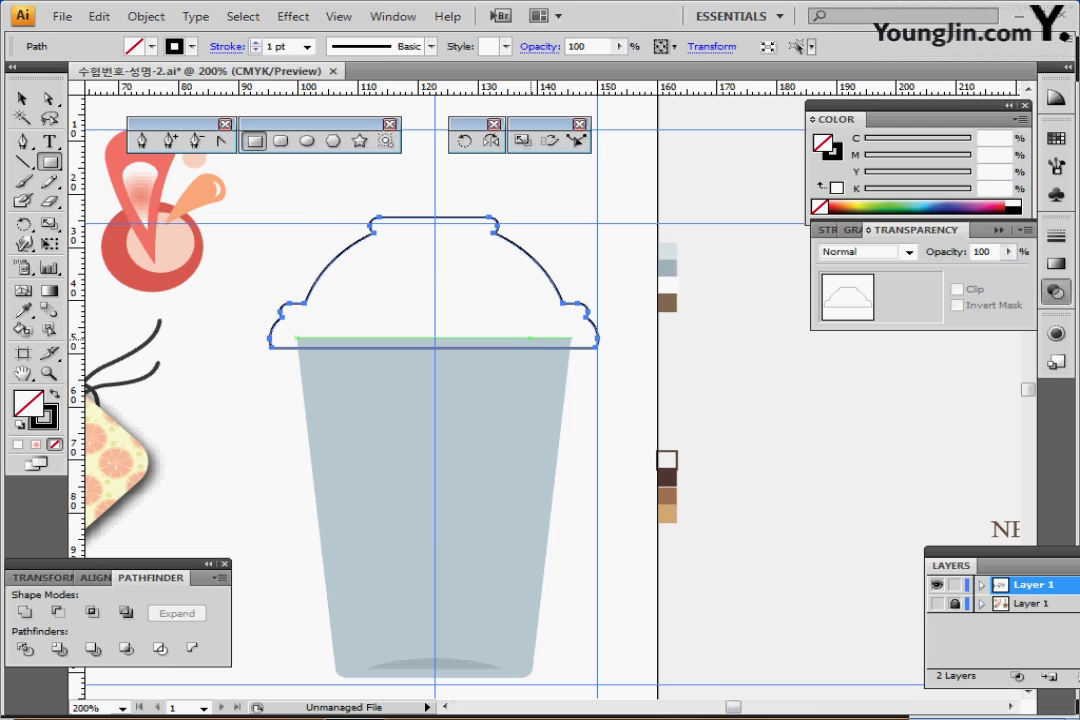
- Apply the palest blue-grey swatch's fill and 40% opacity to the lid outline and to the cup body with the Eyedropper
{"action": "key", "text": "i"}
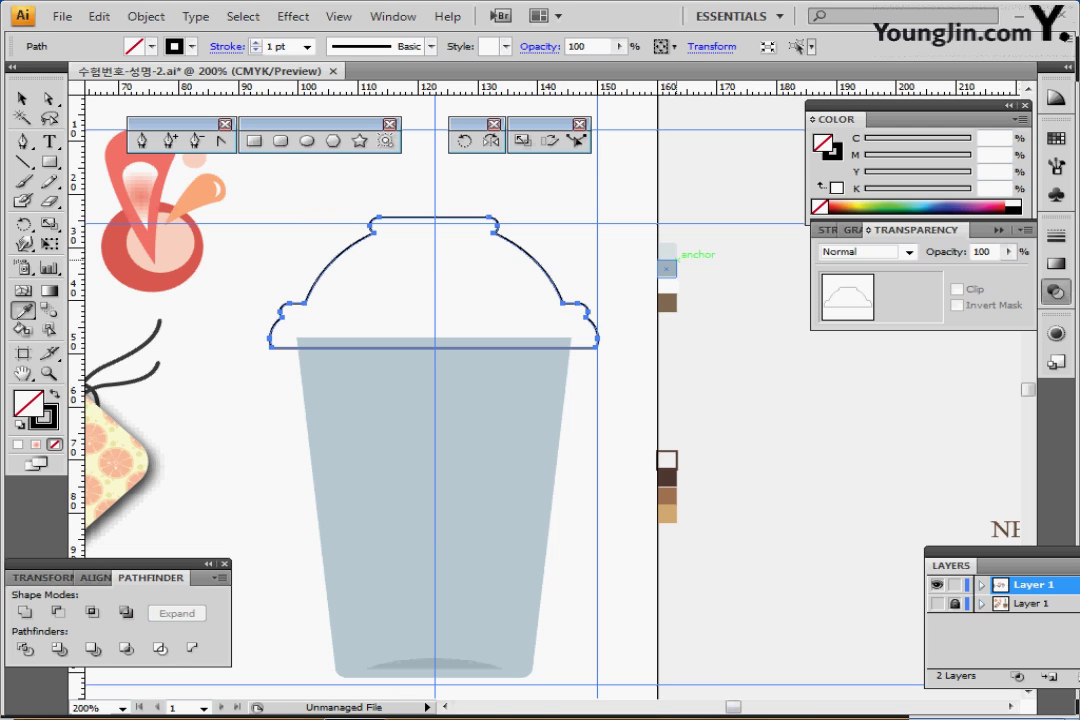
{"action": "left_click", "coordinate": [667, 250]}
{"action": "left_click", "coordinate": [557, 446], "text": "ctrl"}
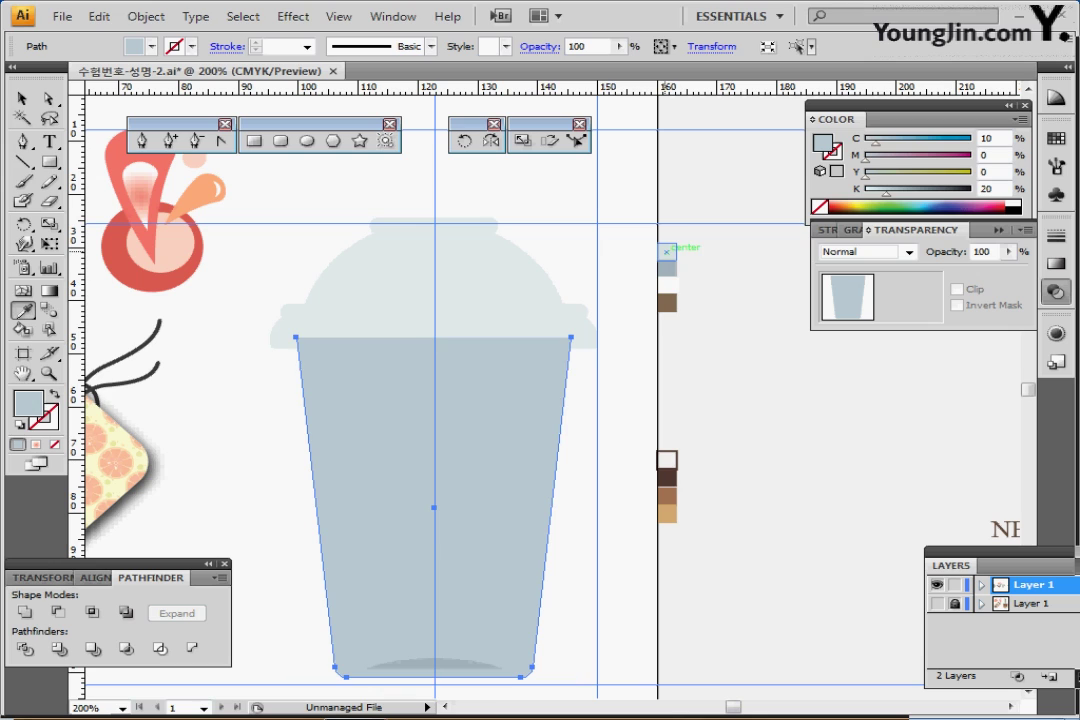
{"action": "left_click", "coordinate": [667, 252]}
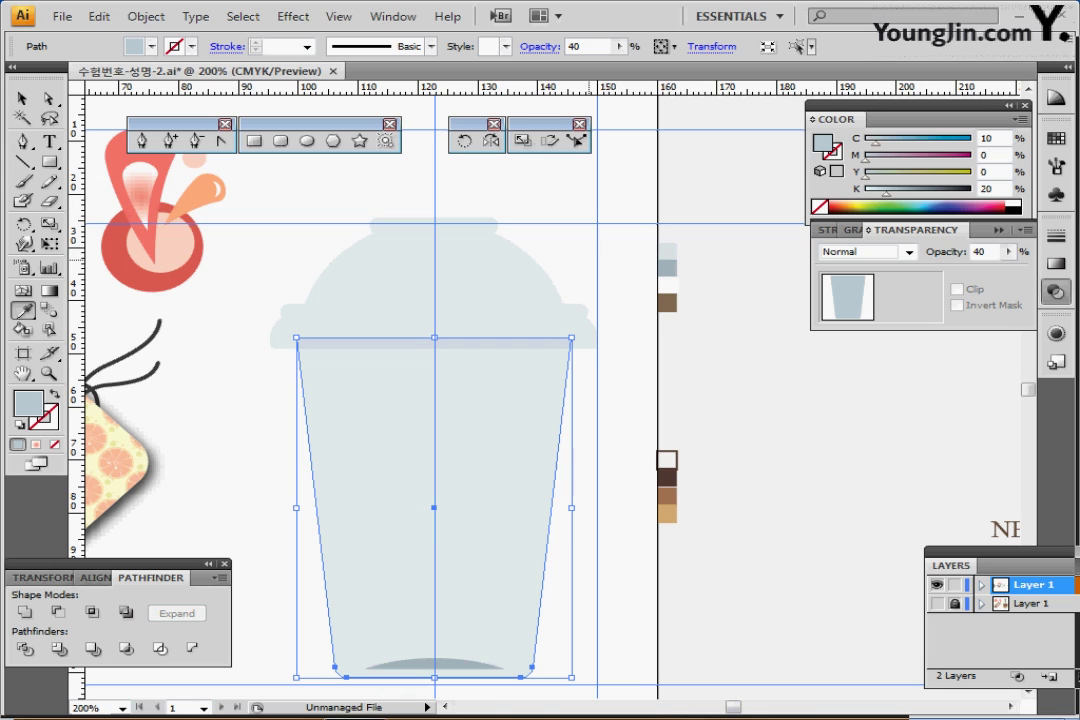
- Nudge the lid down three increments over the cup's rim and deselect it
{"action": "left_click", "coordinate": [520, 272], "text": "ctrl"}
{"action": "key", "text": "Down"}
{"action": "key", "text": "Down"}
{"action": "key", "text": "Down"}
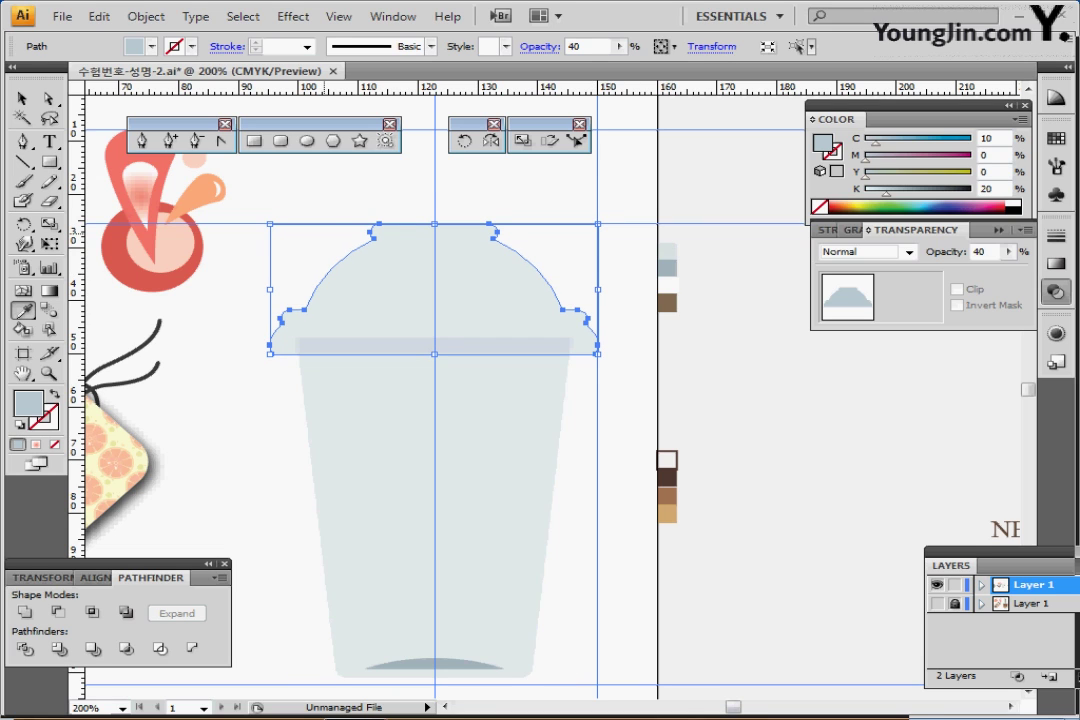
{"action": "key", "text": "ctrl+shift+a"}
- Draw a thin white rounded rectangle with no stroke, about 17 mm wide, along the top edge of the lid
{"action": "left_click_drag", "start_coordinate": [433, 338], "coordinate": [389, 343]}
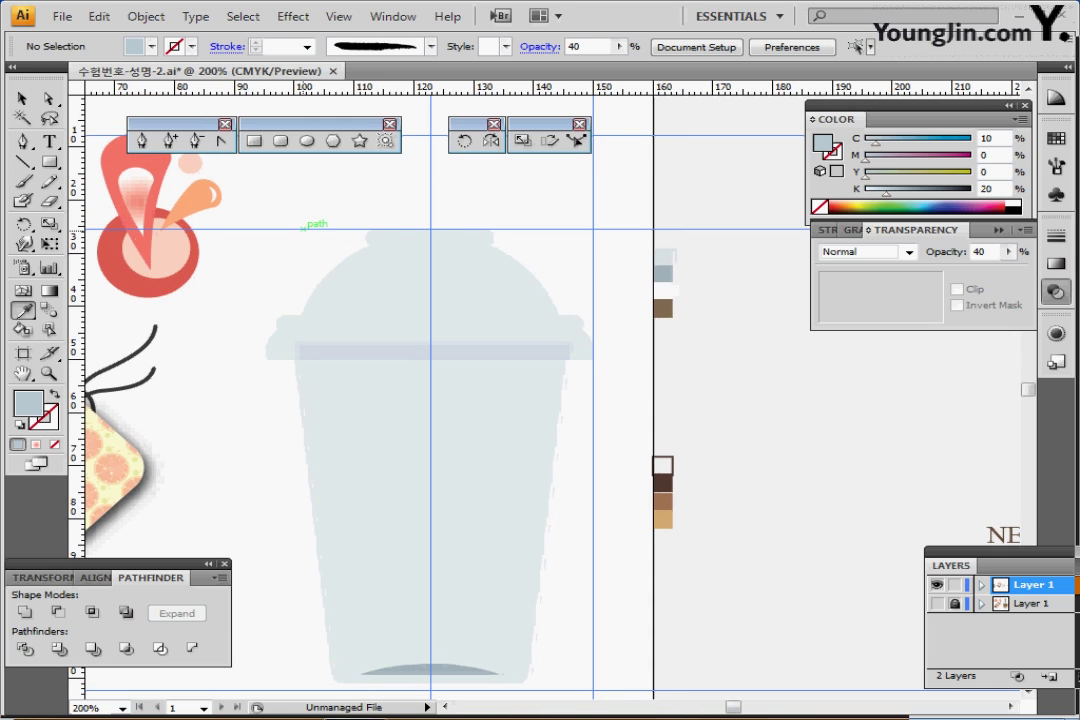
{"action": "left_click", "coordinate": [280, 140]}
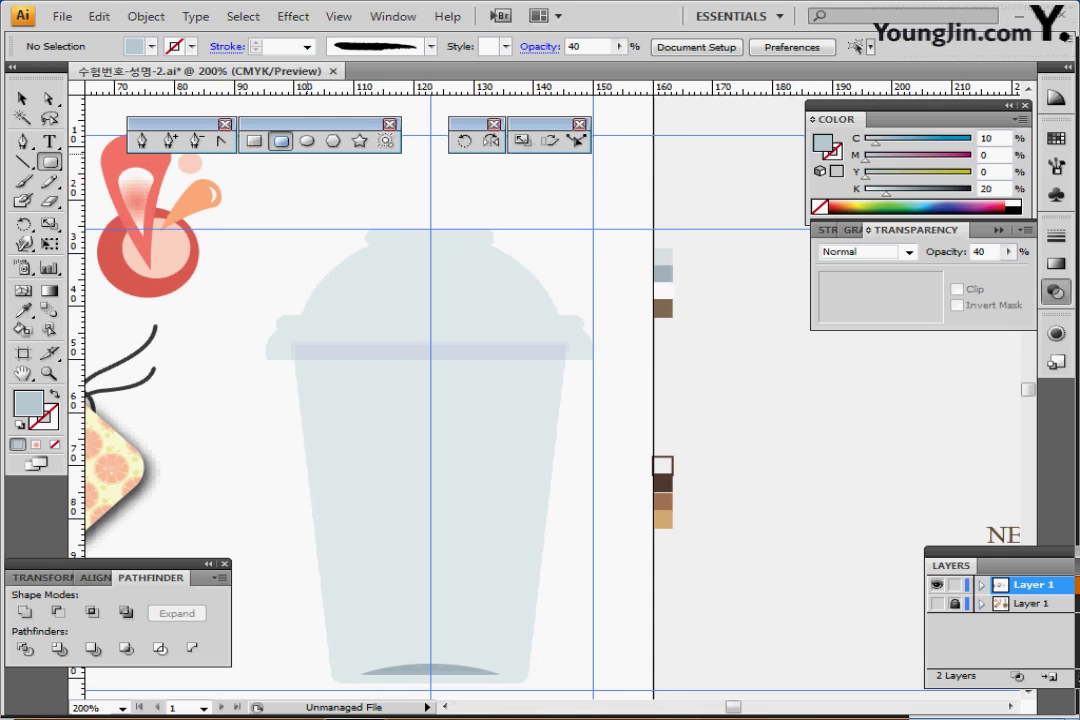
{"action": "key", "text": "d"}
{"action": "key", "text": "x"}
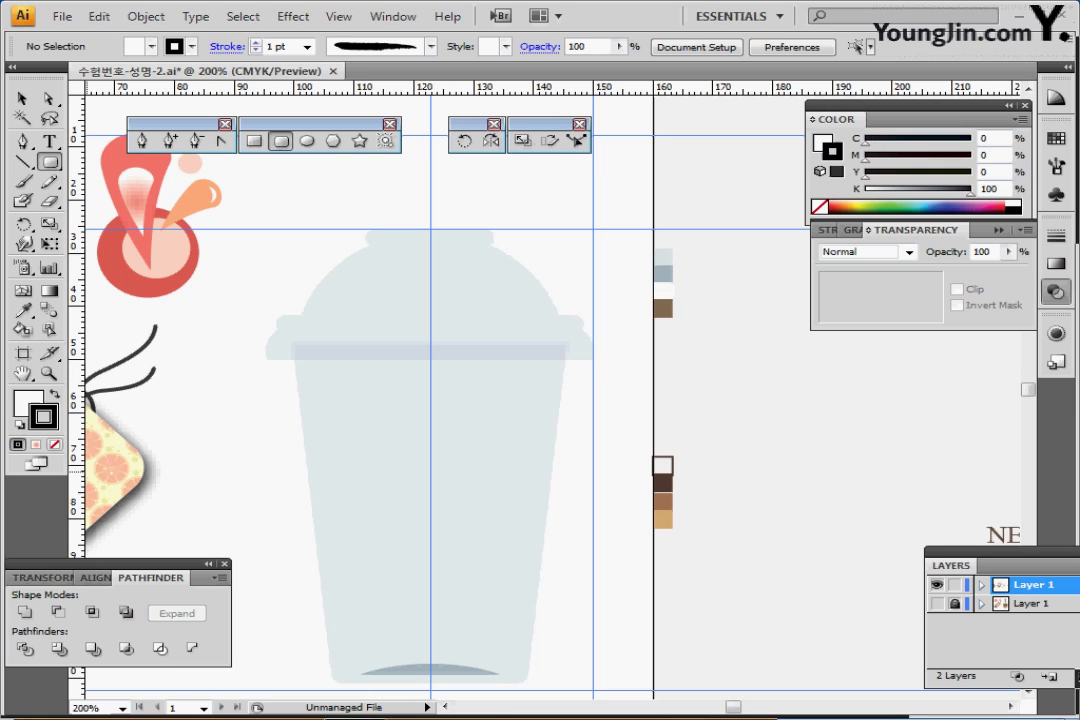
{"action": "key", "text": "slash"}
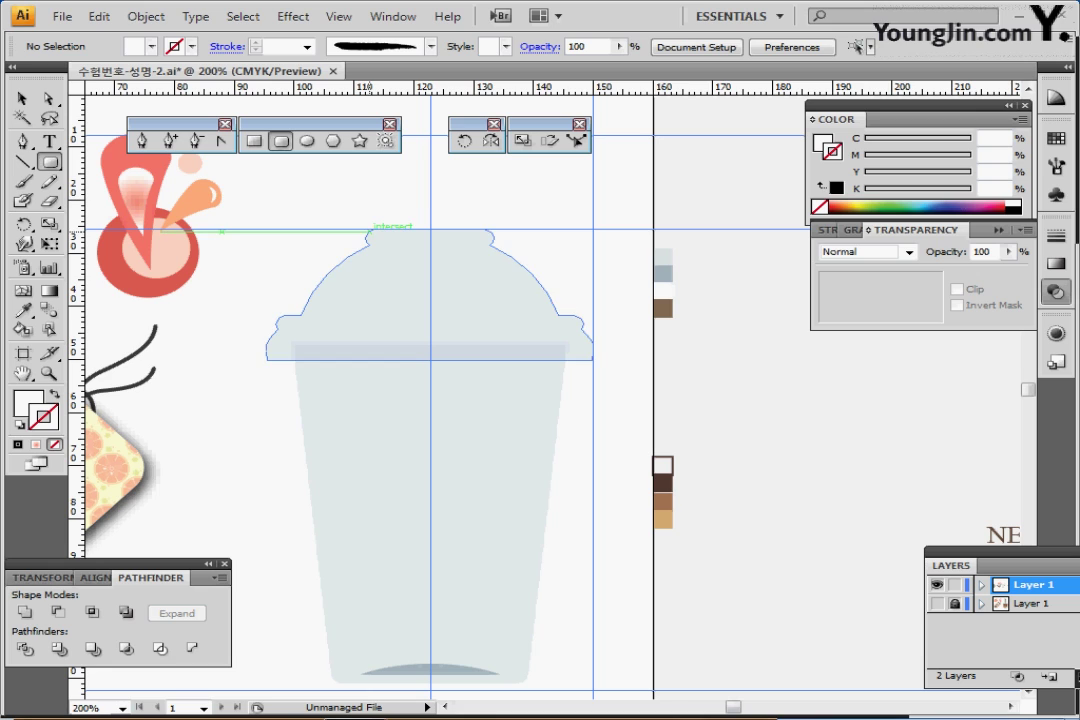
{"action": "left_click_drag", "start_coordinate": [375, 230], "coordinate": [478, 234]}
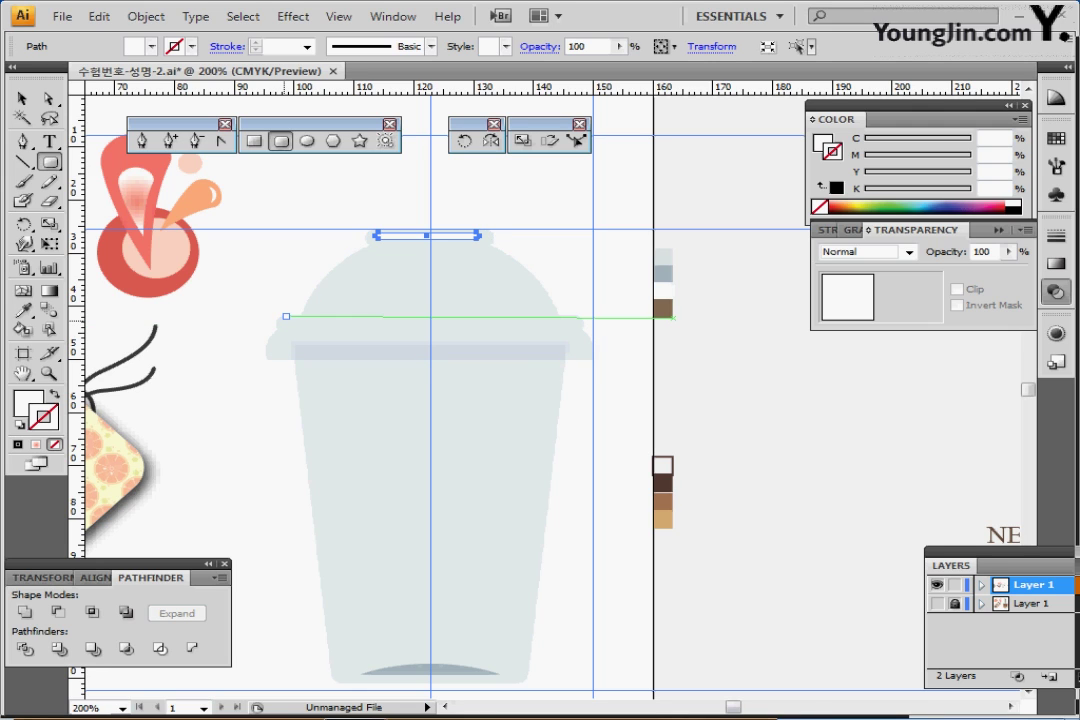
- Draw a white rounded bar about 48 mm wide and 1.3 mm high across the lid's lower ledge and nudge it down two increments
{"action": "left_click_drag", "start_coordinate": [286, 316], "coordinate": [573, 322]}
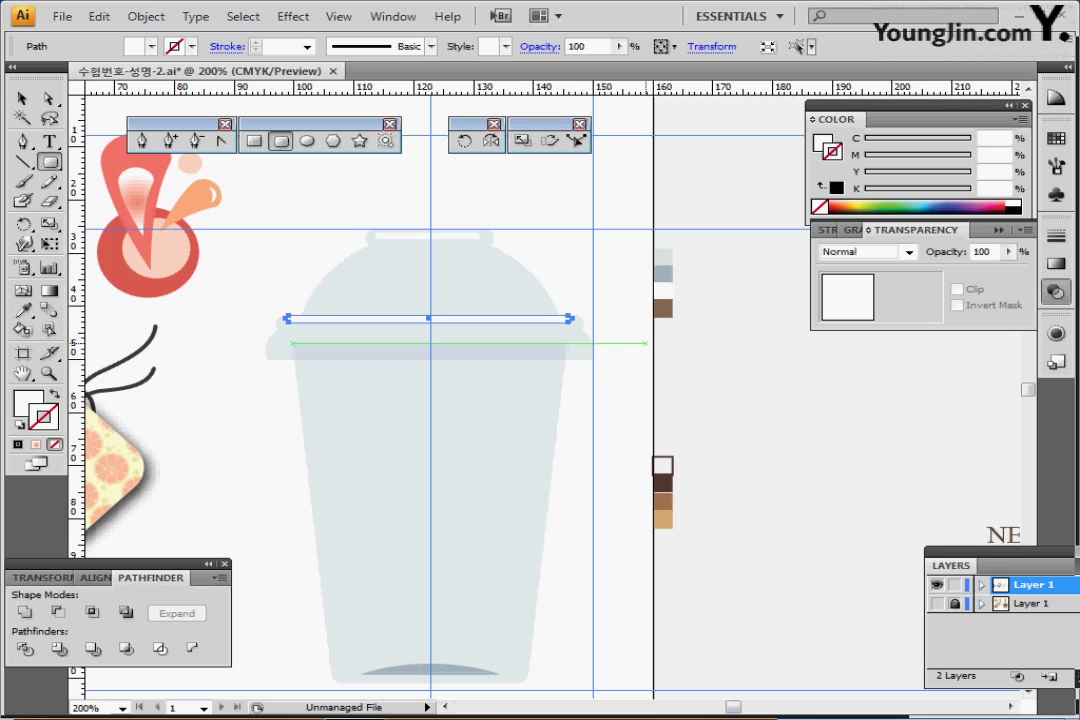
{"action": "key", "text": "Down"}
{"action": "key", "text": "Down"}
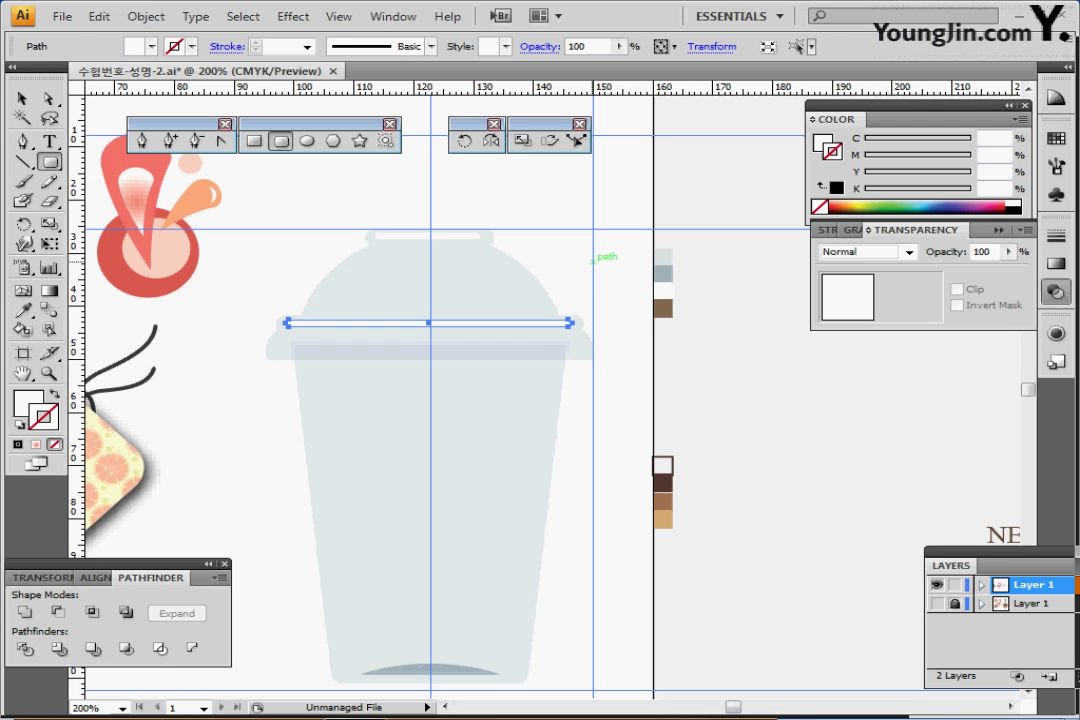
{"action": "left_click", "coordinate": [594, 261], "text": "ctrl"}
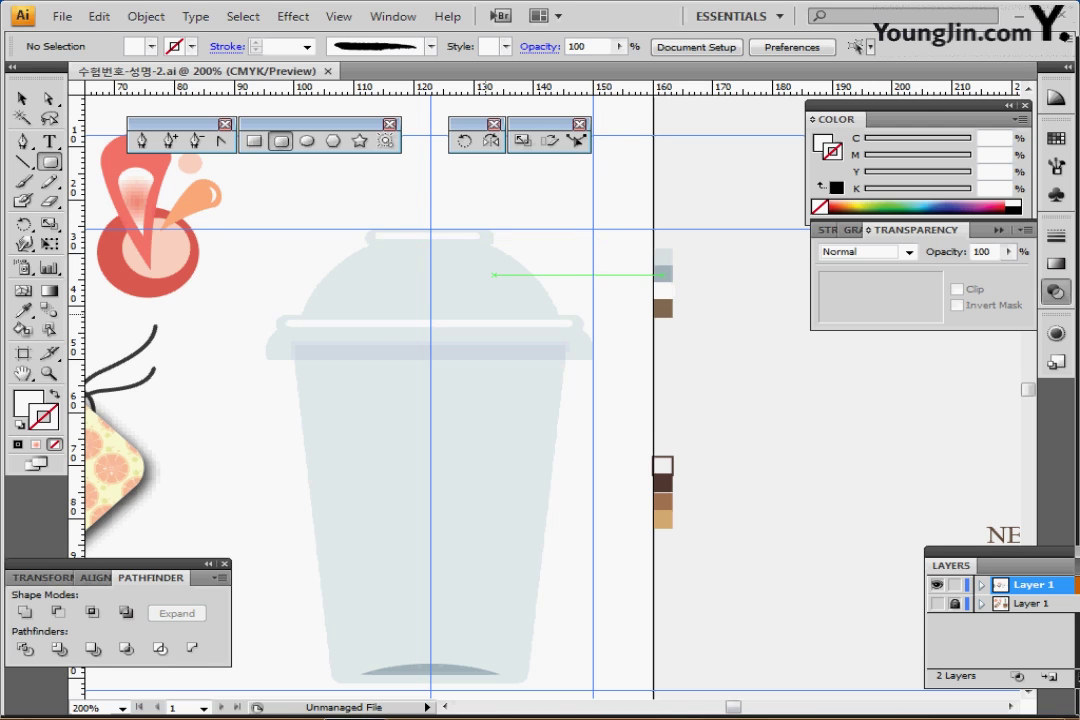
- Draw a curved white highlight about 8 mm wide and 10.5 mm high inside the dome's left side with the Pen tool
{"action": "left_click_drag", "start_coordinate": [666, 275], "coordinate": [664, 260]}
{"action": "key", "text": "p"}
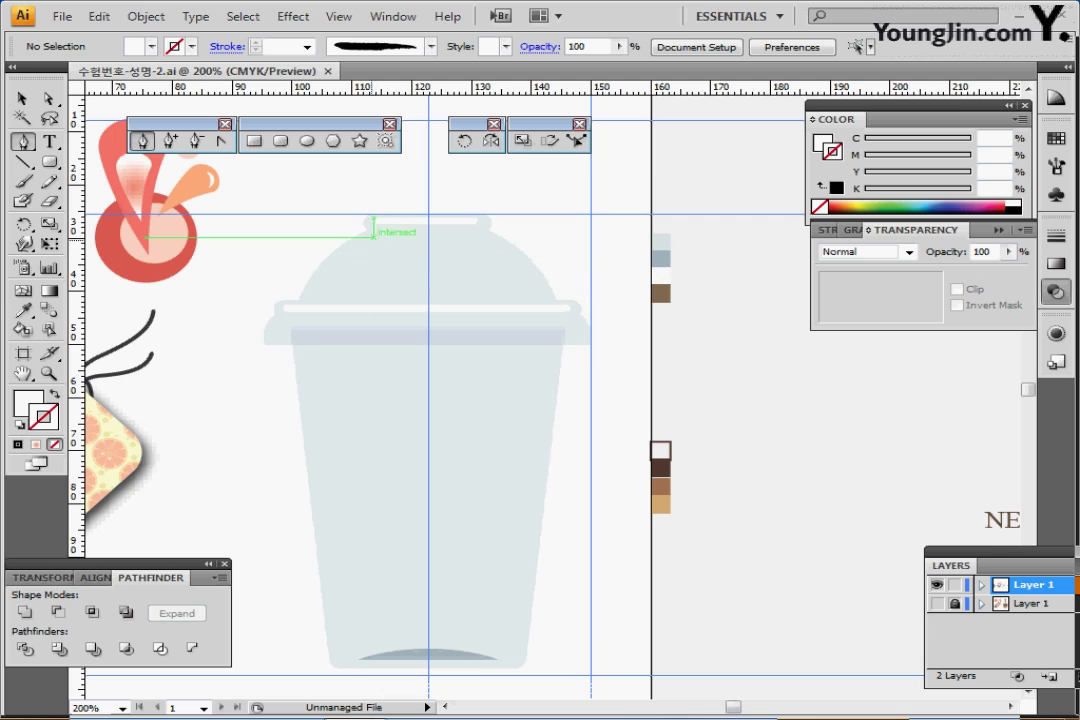
{"action": "left_click", "coordinate": [372, 237]}
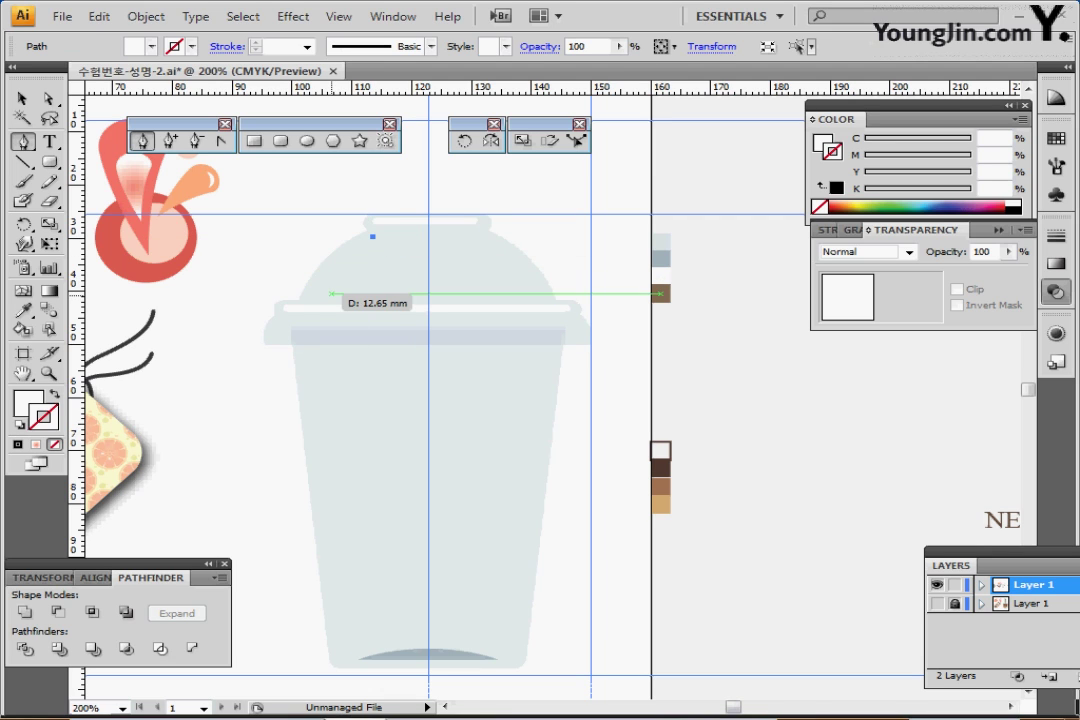
{"action": "mouse_move", "coordinate": [323, 292]}
{"action": "left_mouse_down"}
{"action": "mouse_move", "coordinate": [310, 328]}
{"action": "mouse_move", "coordinate": [323, 292]}
{"action": "left_mouse_up"}
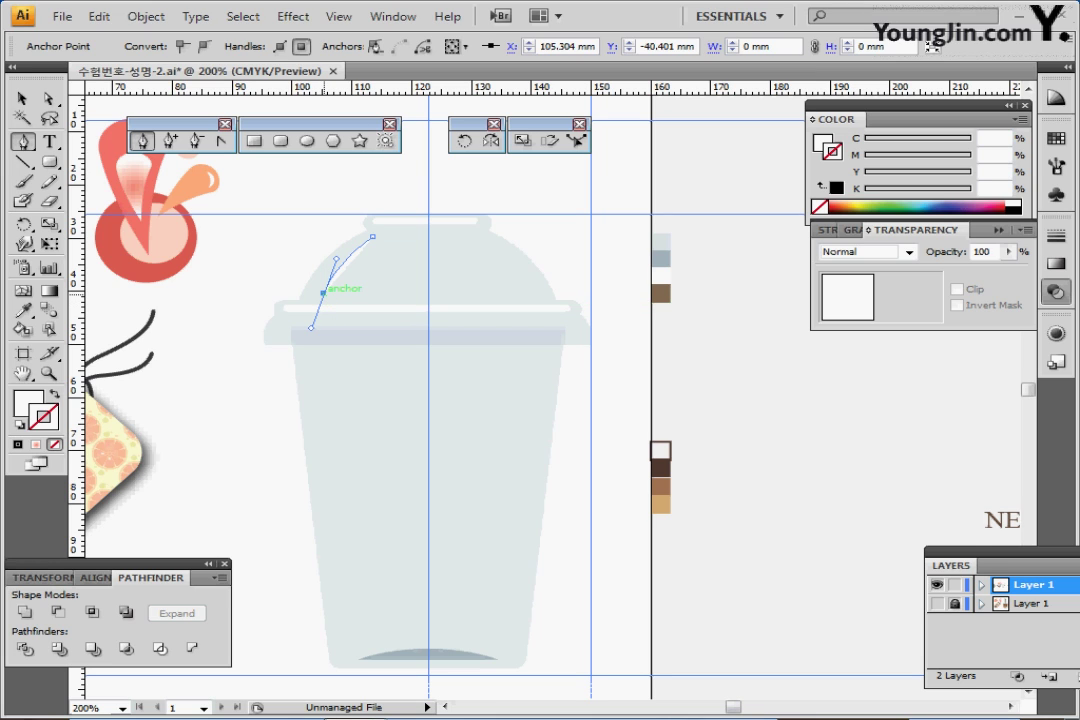
{"action": "left_click_drag", "start_coordinate": [323, 292], "coordinate": [359, 293]}
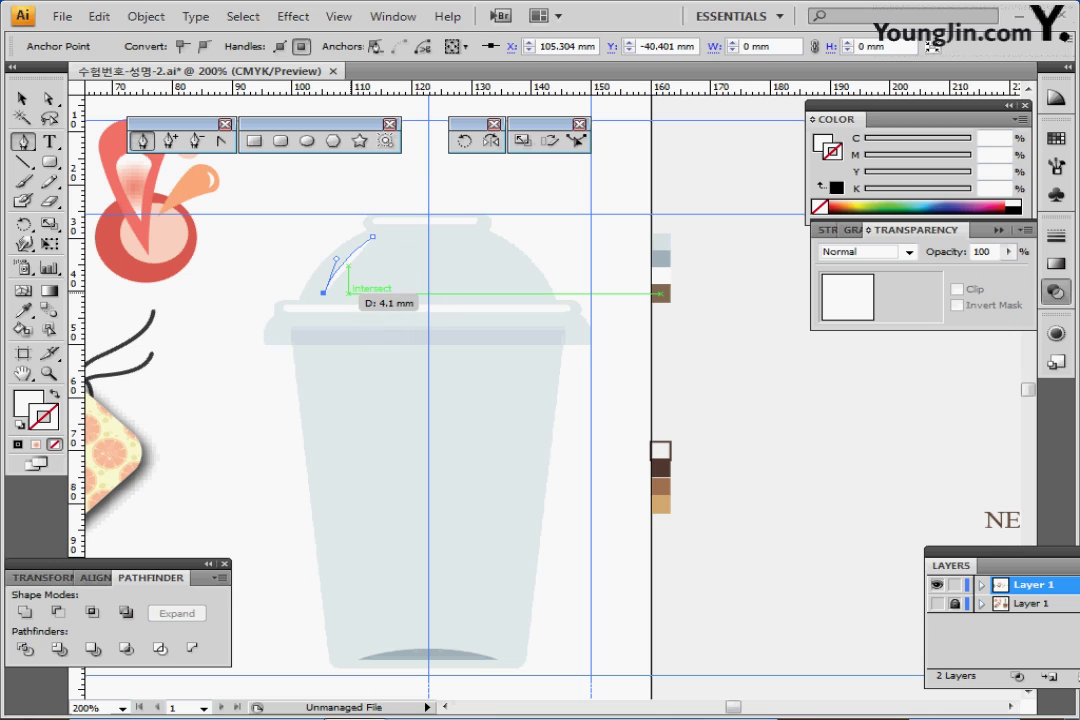
{"action": "left_click", "coordinate": [348, 293]}
{"action": "left_click_drag", "start_coordinate": [347, 293], "coordinate": [349, 236]}
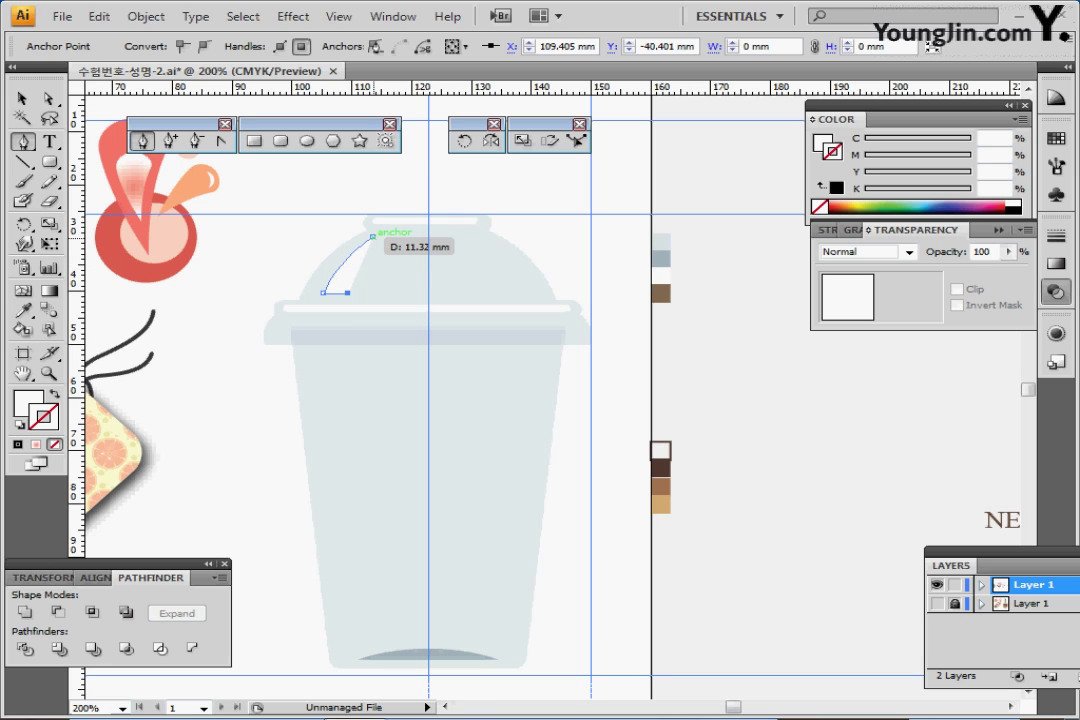
{"action": "left_click_drag", "start_coordinate": [373, 237], "coordinate": [400, 204]}
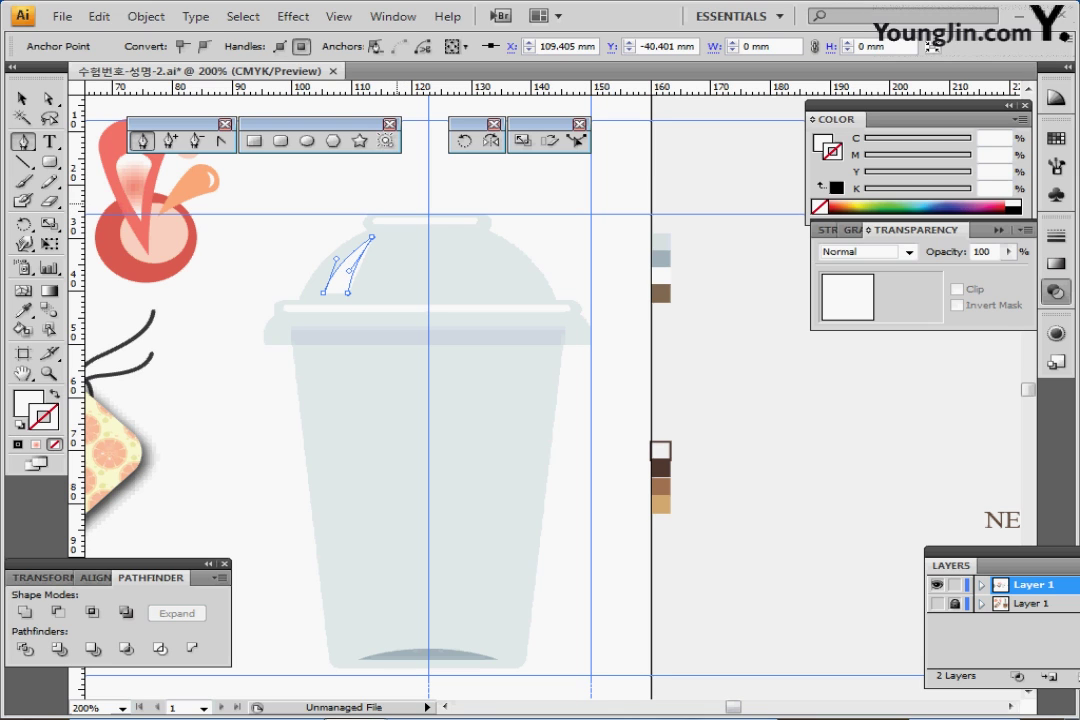
{"action": "left_click_drag", "start_coordinate": [397, 203], "coordinate": [402, 205]}
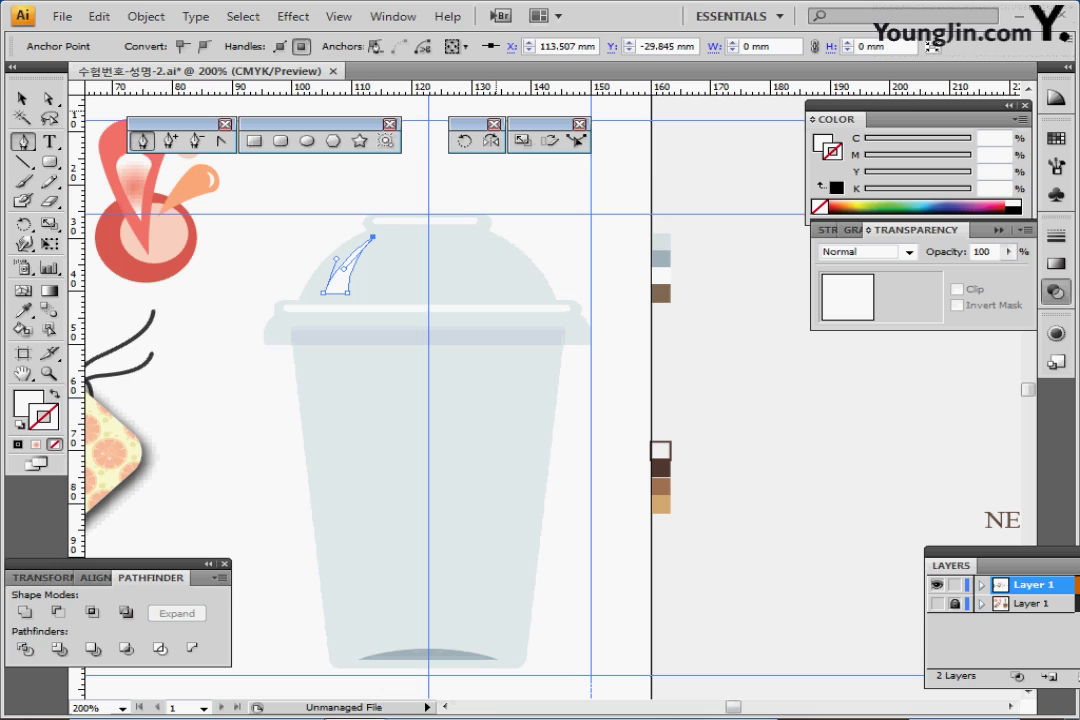
- Reflect a copy of the dome highlight across the cup's vertical centre guide onto the right side, and deselect it
{"action": "left_click", "coordinate": [340, 286], "text": "ctrl"}
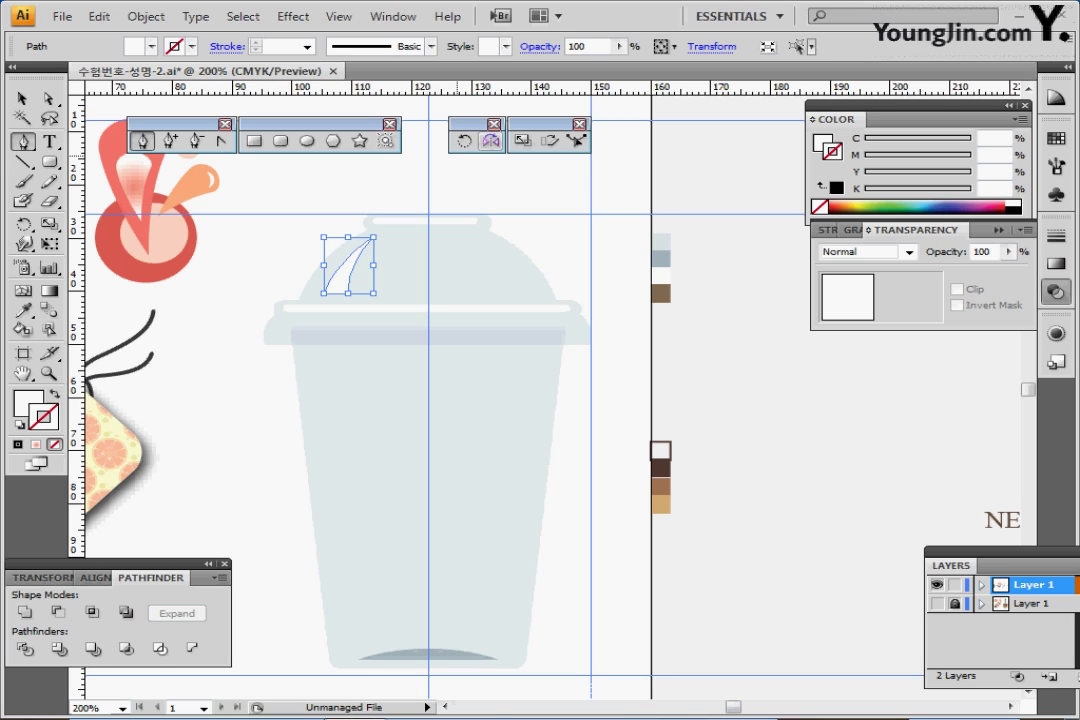
{"action": "left_click", "coordinate": [490, 141]}
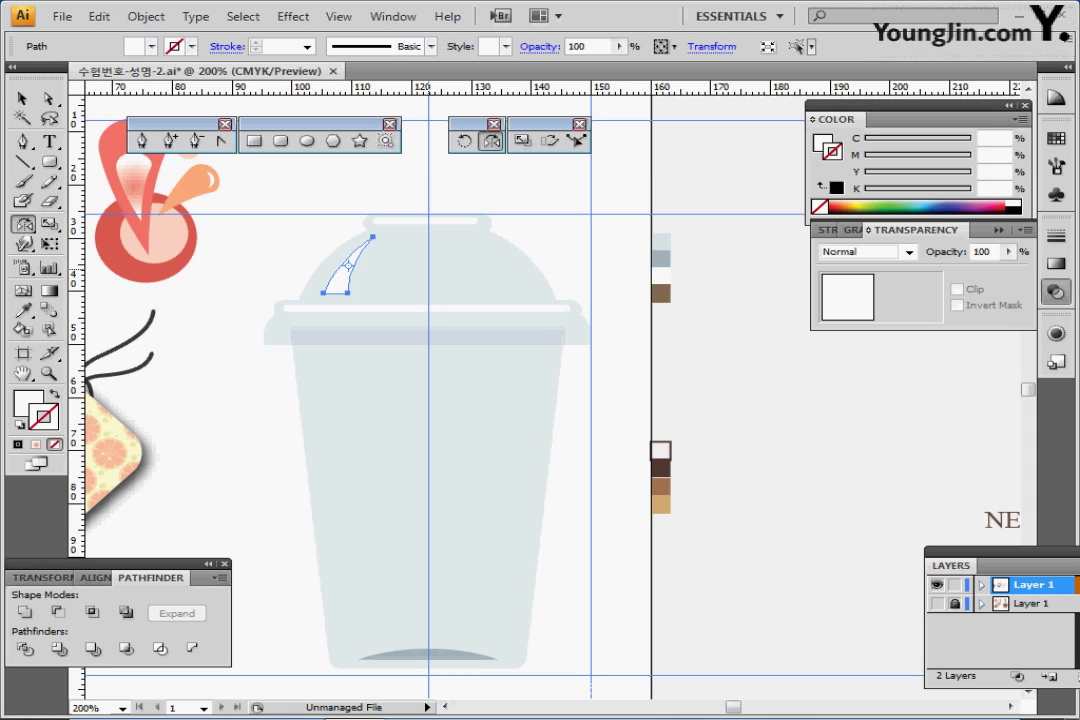
{"action": "left_click", "coordinate": [428, 269]}
{"action": "left_click_drag", "start_coordinate": [310, 224], "coordinate": [512, 269]}
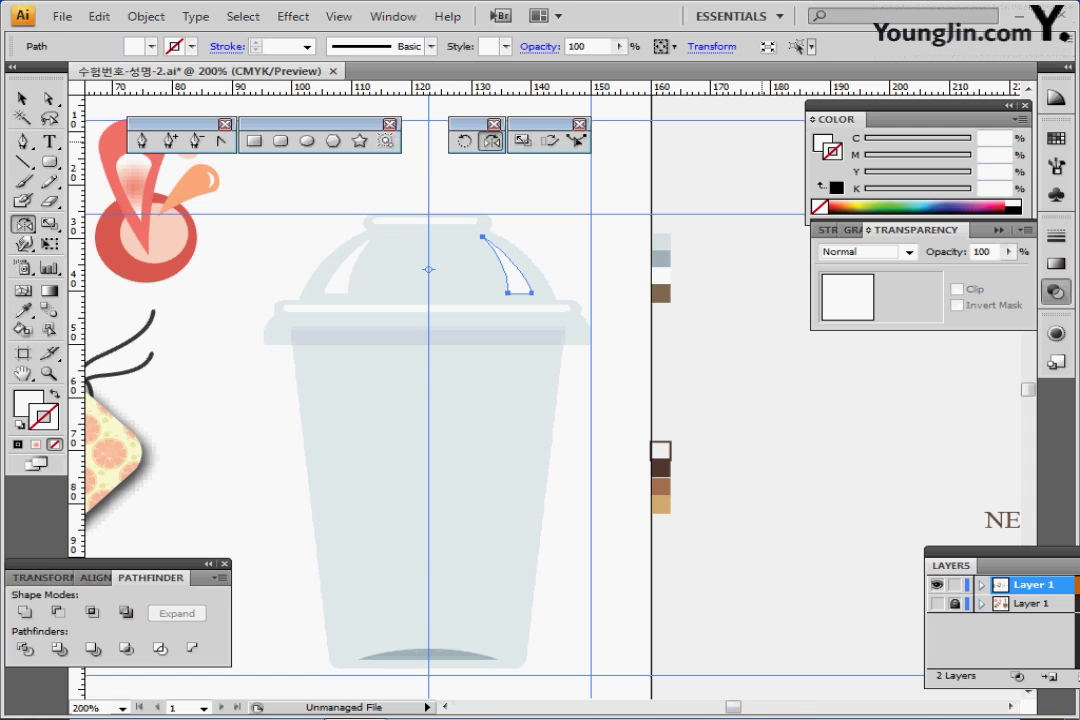
{"action": "key", "text": "ctrl+minus"}
{"action": "left_click_drag", "start_coordinate": [552, 410], "coordinate": [469, 328]}
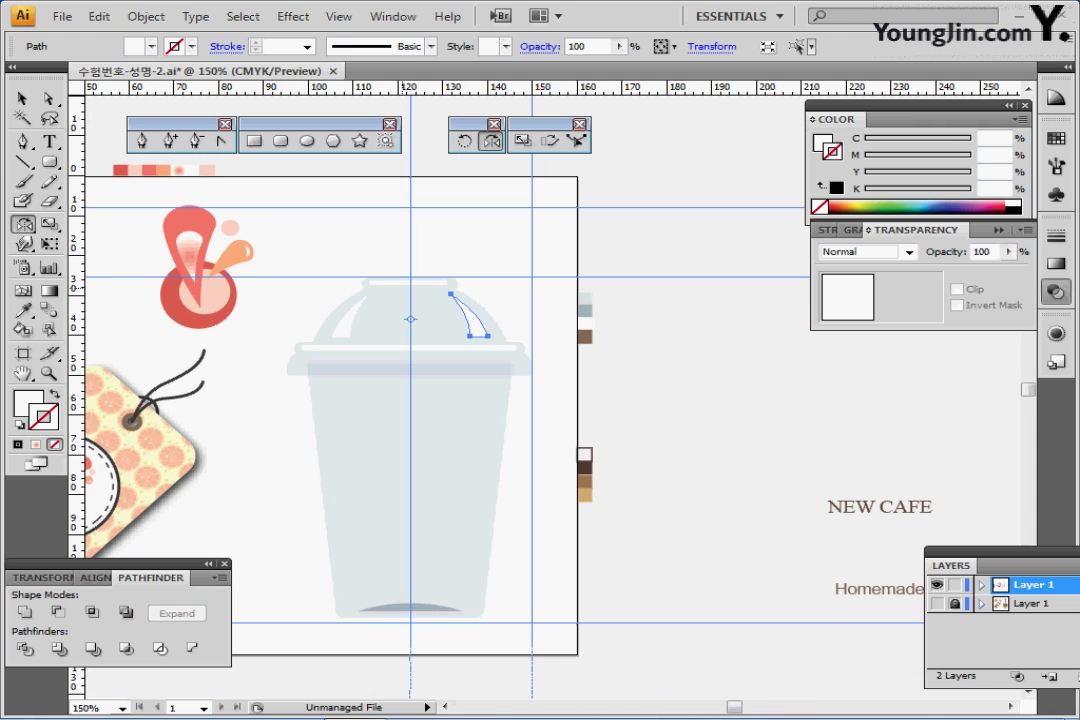
{"action": "key", "text": "ctrl+shift+a"}
- Create a 6 x 80 mm straw rectangle in the swatch's brown, hanging from the upper guide and centred on the cup's vertical guide
{"action": "key", "text": "m"}
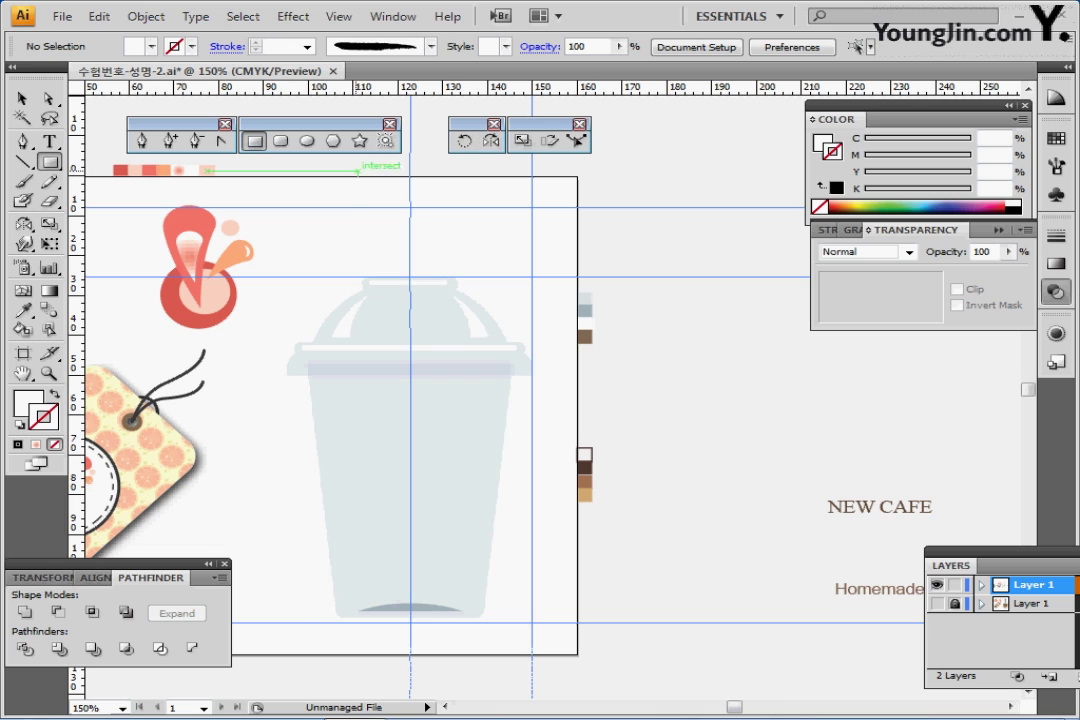
{"action": "left_click", "coordinate": [585, 337], "text": "ctrl"}
{"action": "key", "text": "ctrl+shift+a"}
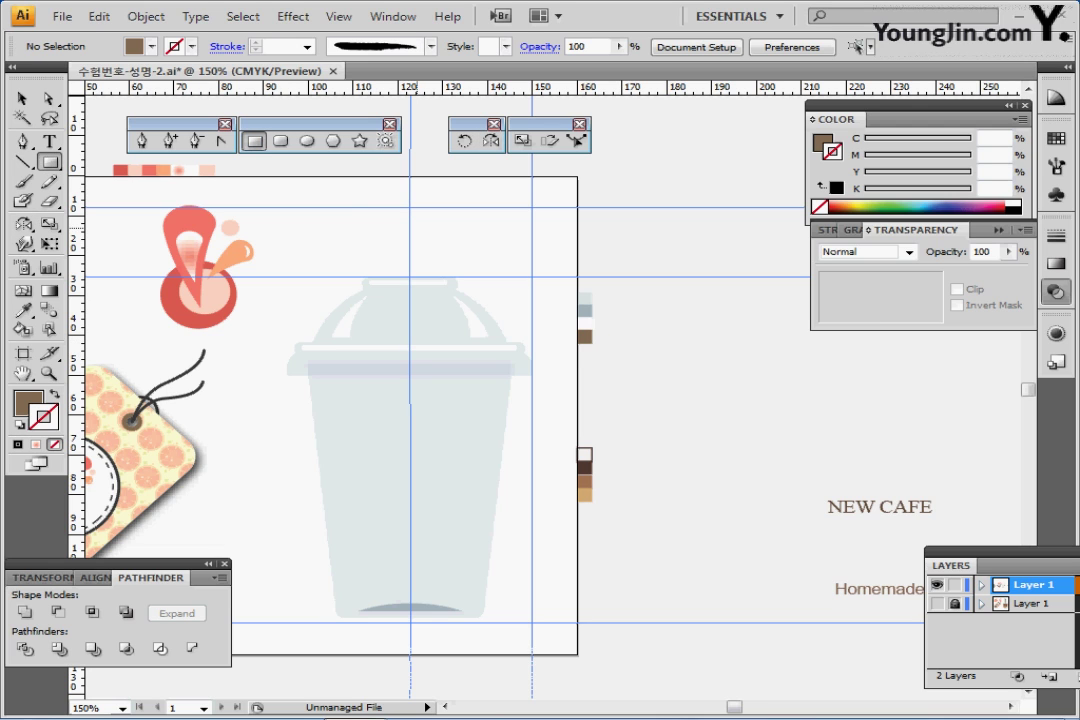
{"action": "left_click", "coordinate": [398, 206]}
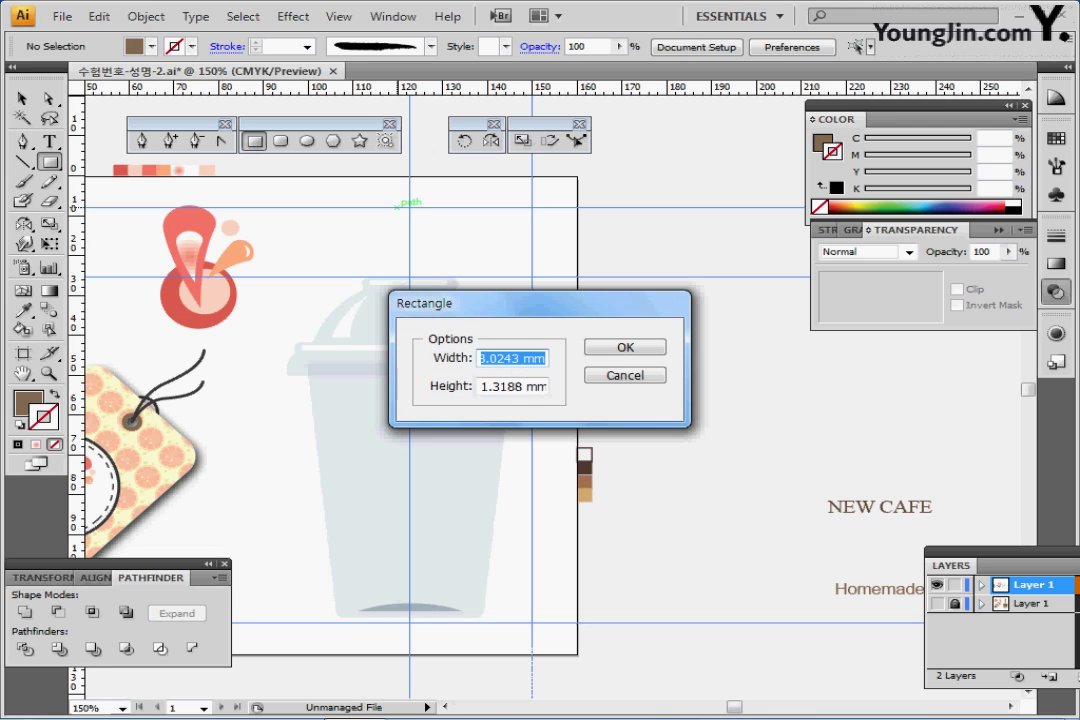
{"action": "type", "text": "6"}
{"action": "key", "text": "Tab"}
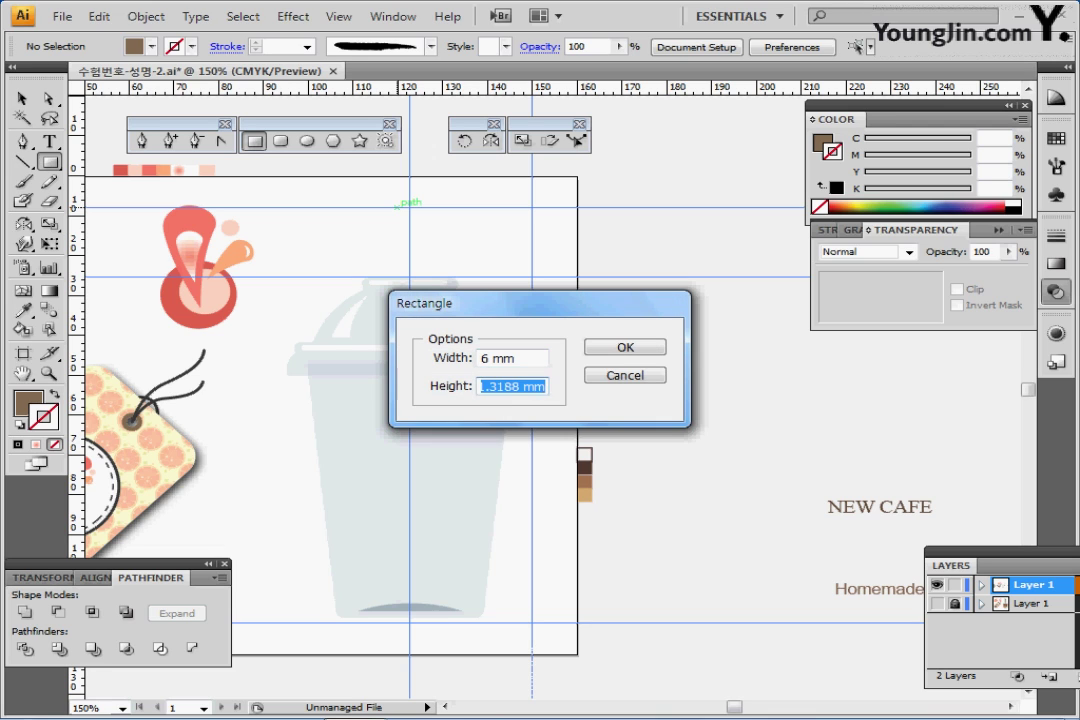
{"action": "type", "text": "80"}
{"action": "key", "text": "Return"}
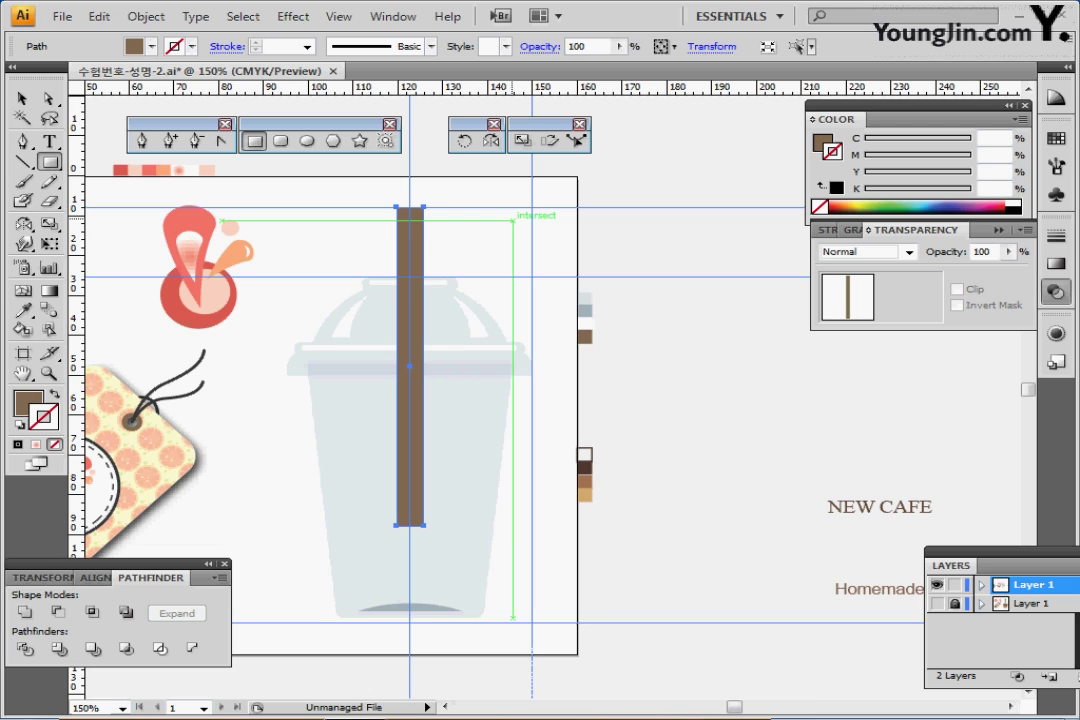
- Send the brown straw behind the cup and lid, and deselect it
{"action": "key", "text": "ctrl"}
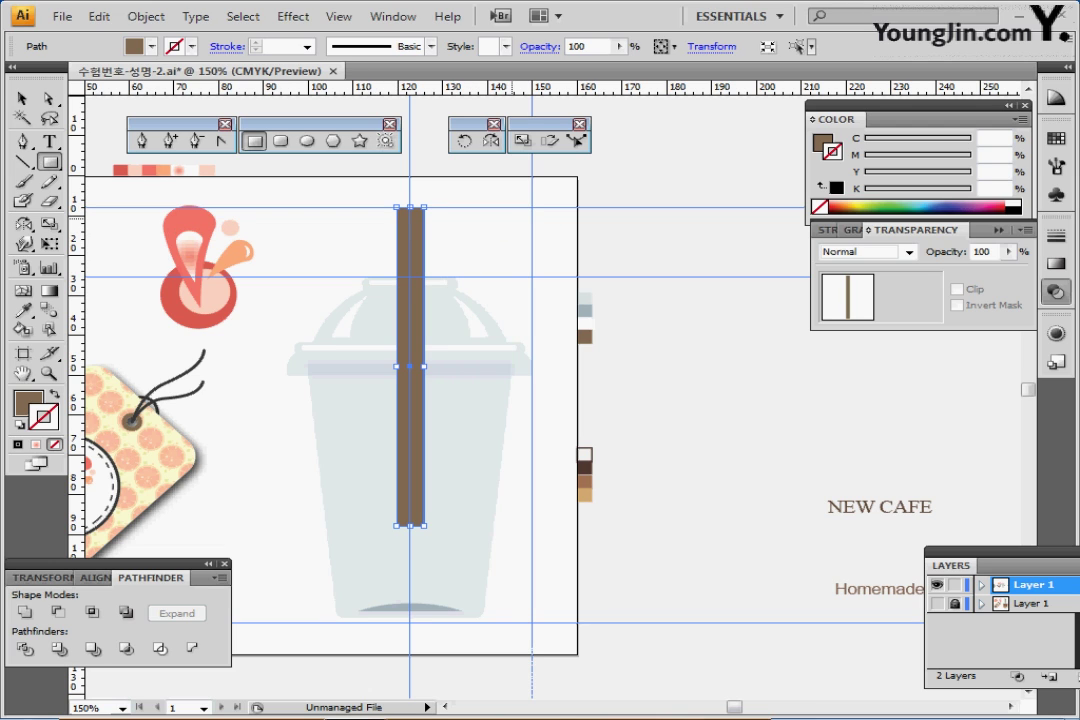
{"action": "key", "text": "ctrl+shift+["}
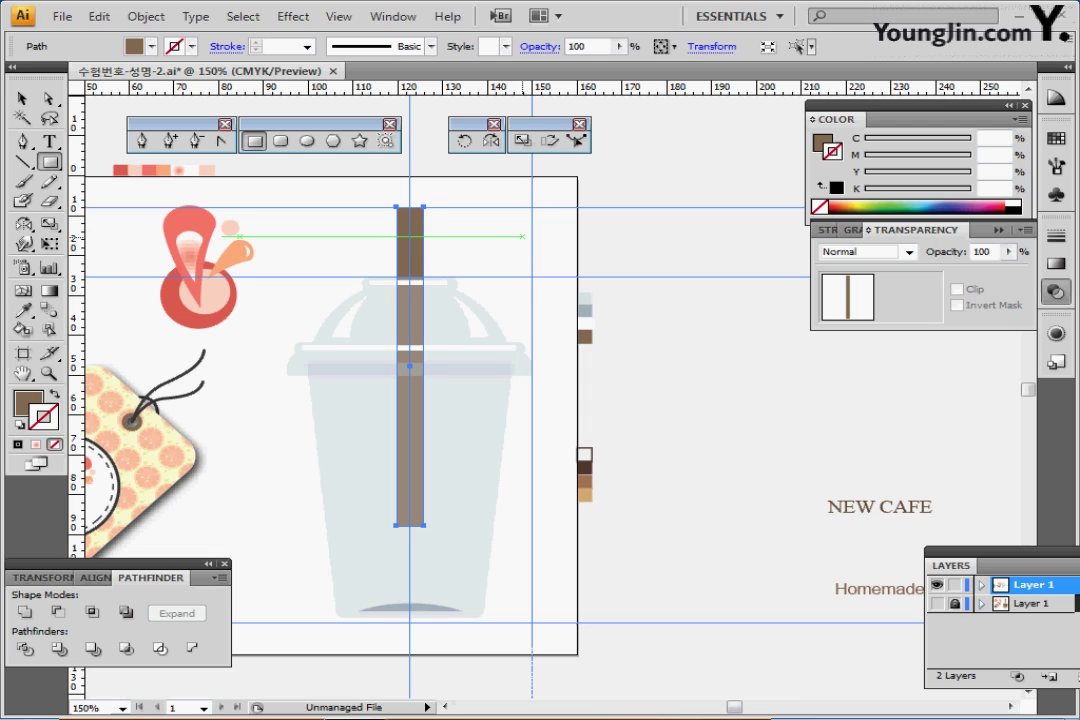
{"action": "left_click", "coordinate": [521, 238], "text": "ctrl"}
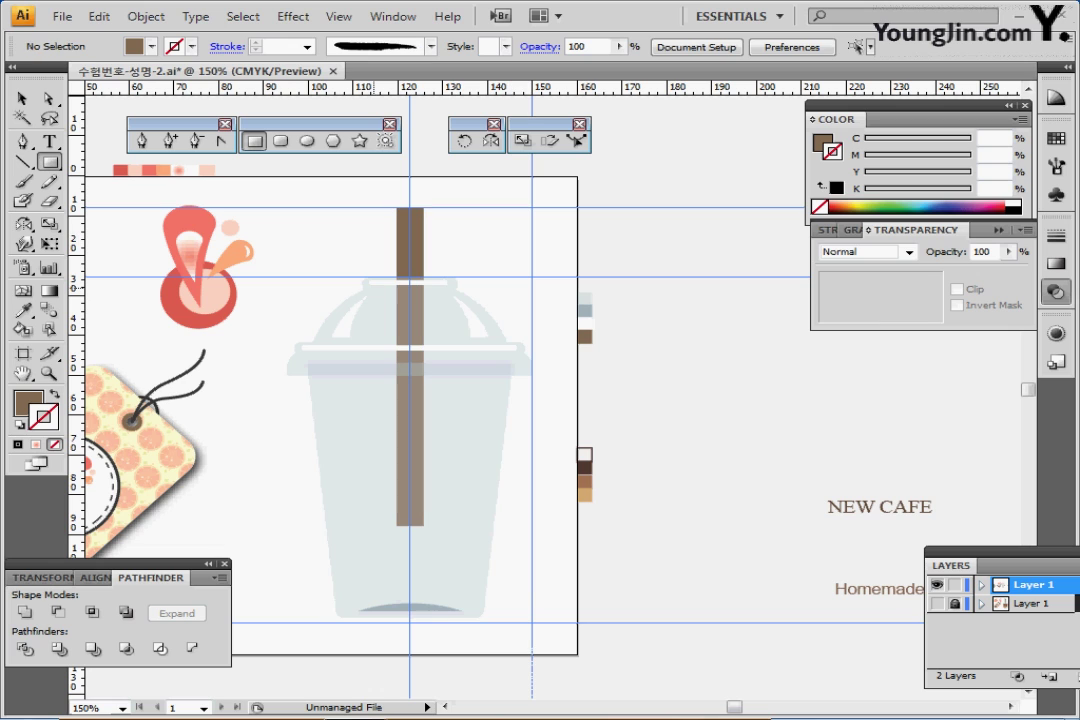
- Nudge the cup body, the lid, its two white bars and the left dome highlight down three increments together, and deselect them
{"action": "left_click_drag", "start_coordinate": [313, 253], "coordinate": [378, 390]}
{"action": "key", "text": "Down"}
{"action": "key", "text": "Down"}
{"action": "key", "text": "Down"}
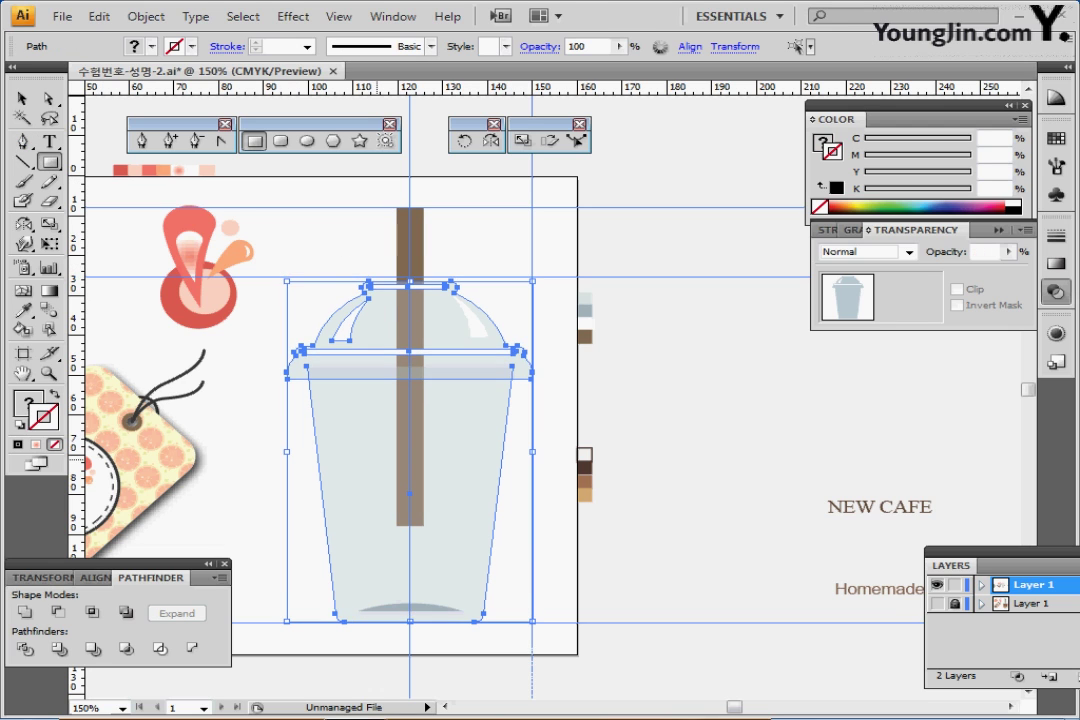
{"action": "left_click", "coordinate": [422, 640], "text": "ctrl"}
- Nudge the darker curved shape at the cup's base down three increments and deselect it
{"action": "left_click", "coordinate": [422, 606], "text": "ctrl"}
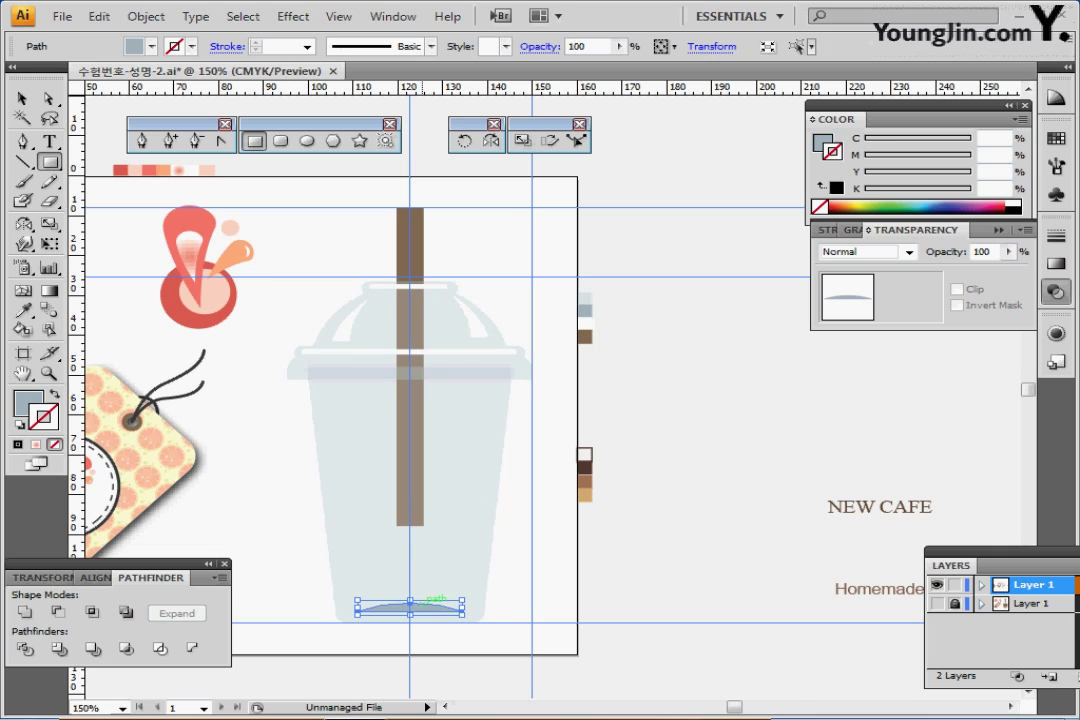
{"action": "key", "text": "Down"}
{"action": "key", "text": "Down"}
{"action": "key", "text": "Down"}
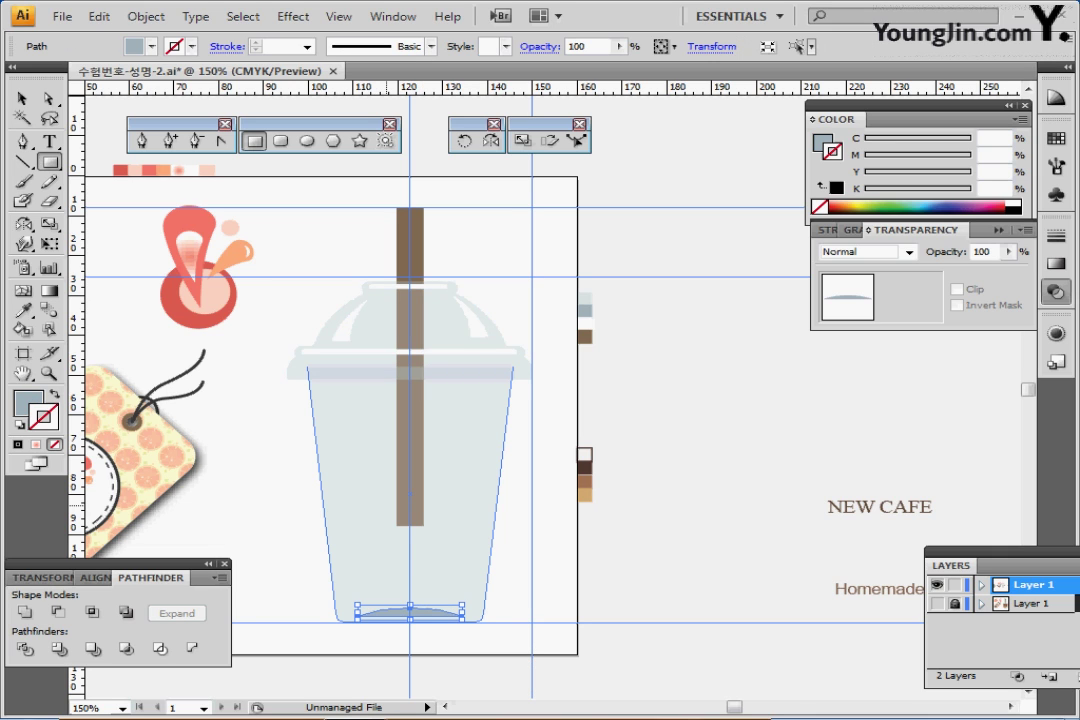
{"action": "left_click", "coordinate": [270, 438]}
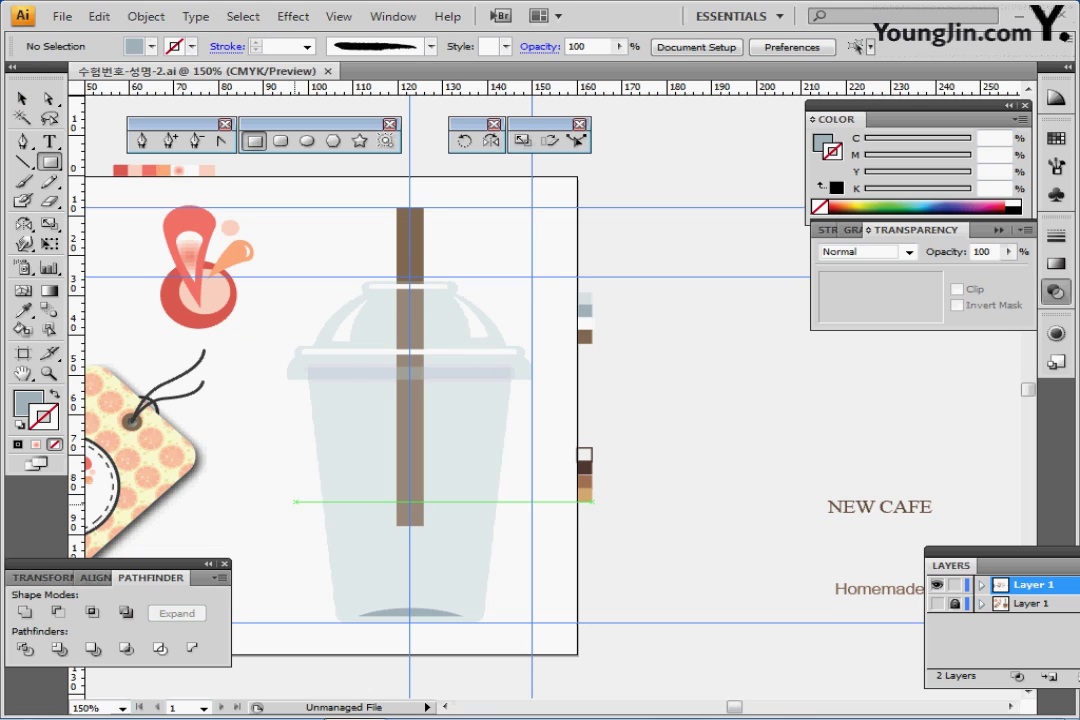
- Make a copy of the cup body scaled uniformly to 105%
{"action": "left_click", "coordinate": [355, 479], "text": "ctrl"}
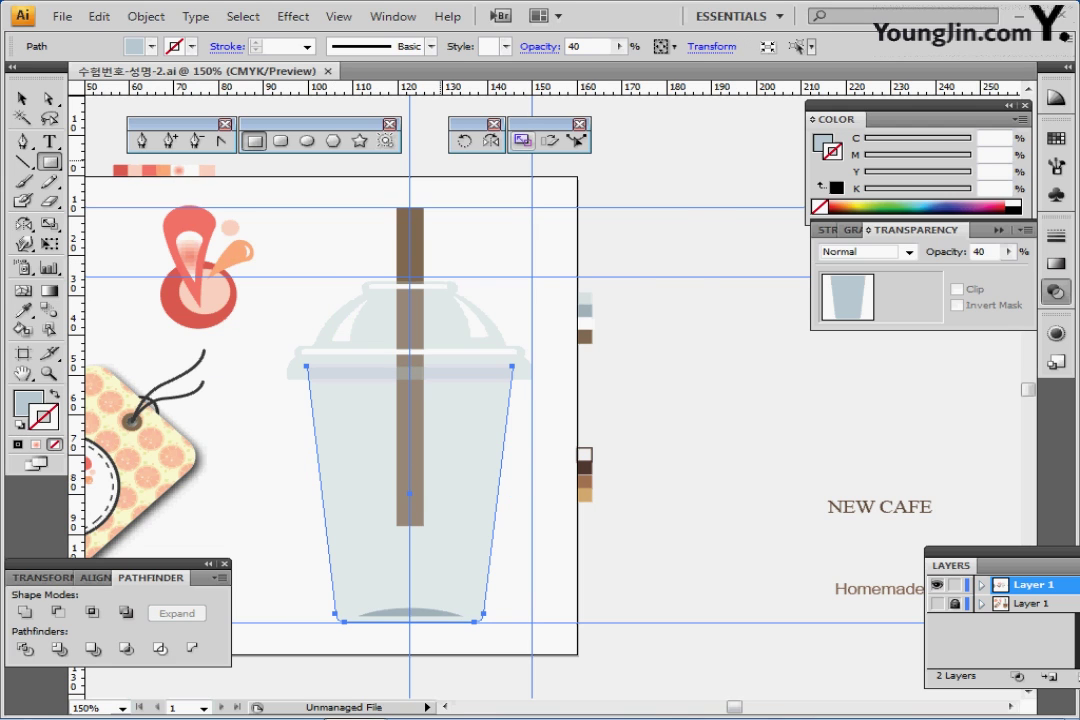
{"action": "double_click", "coordinate": [521, 140]}
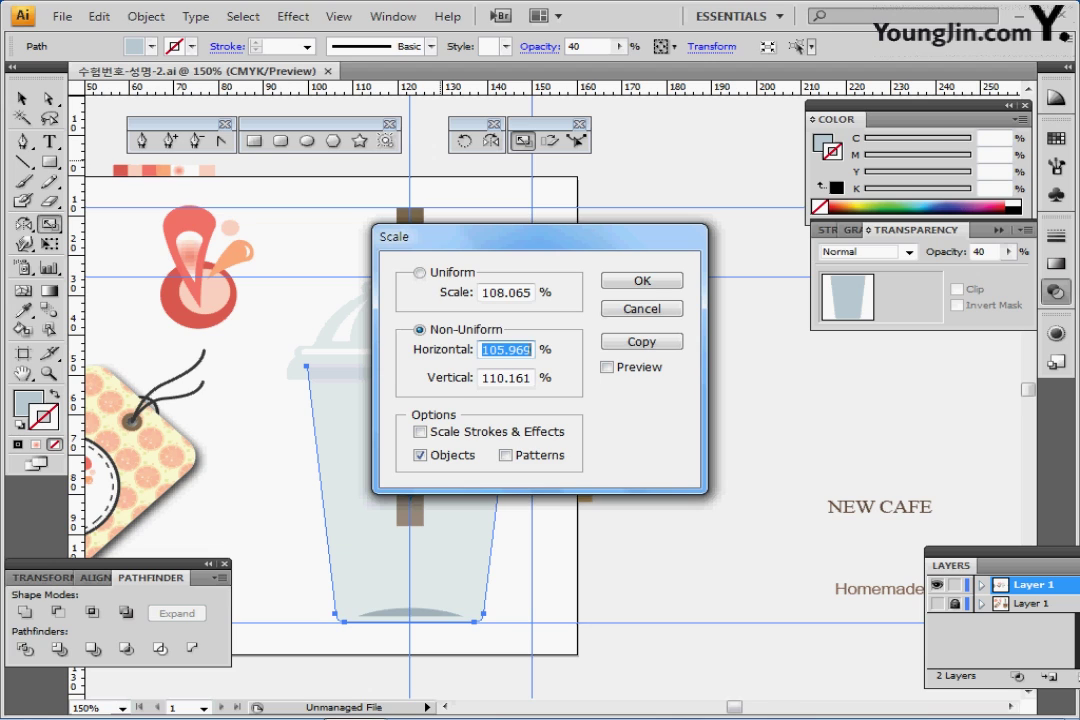
{"action": "key", "text": "shift+Tab"}
{"action": "key", "text": "shift+Tab"}
{"action": "type", "text": "105"}
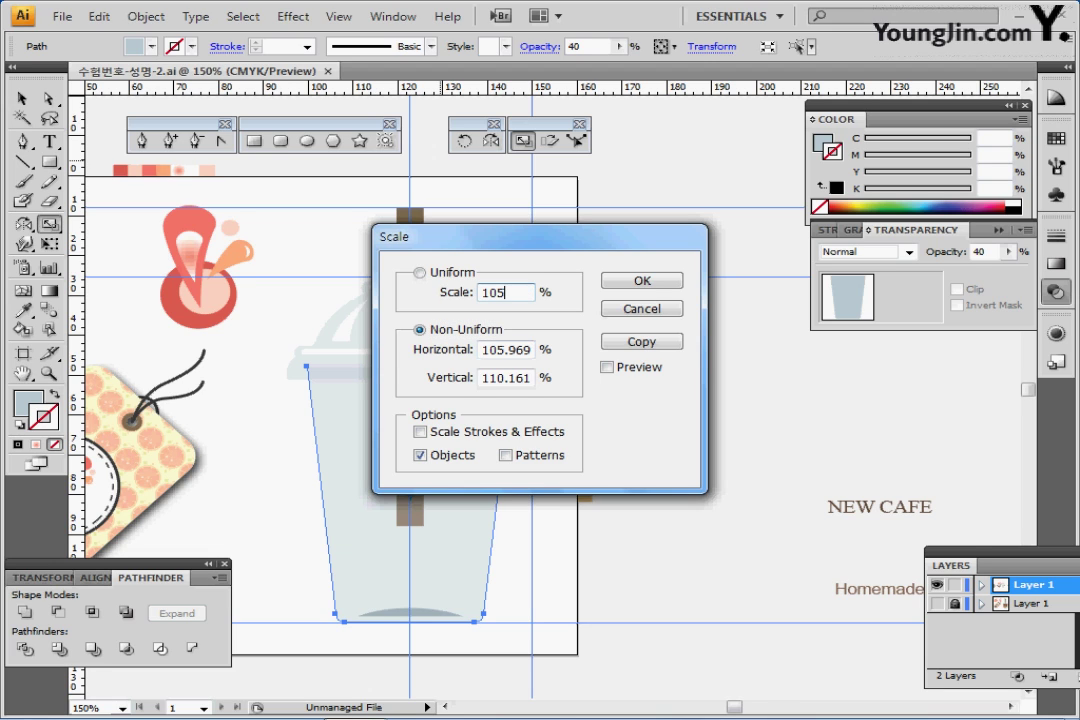
{"action": "key", "text": "Tab"}
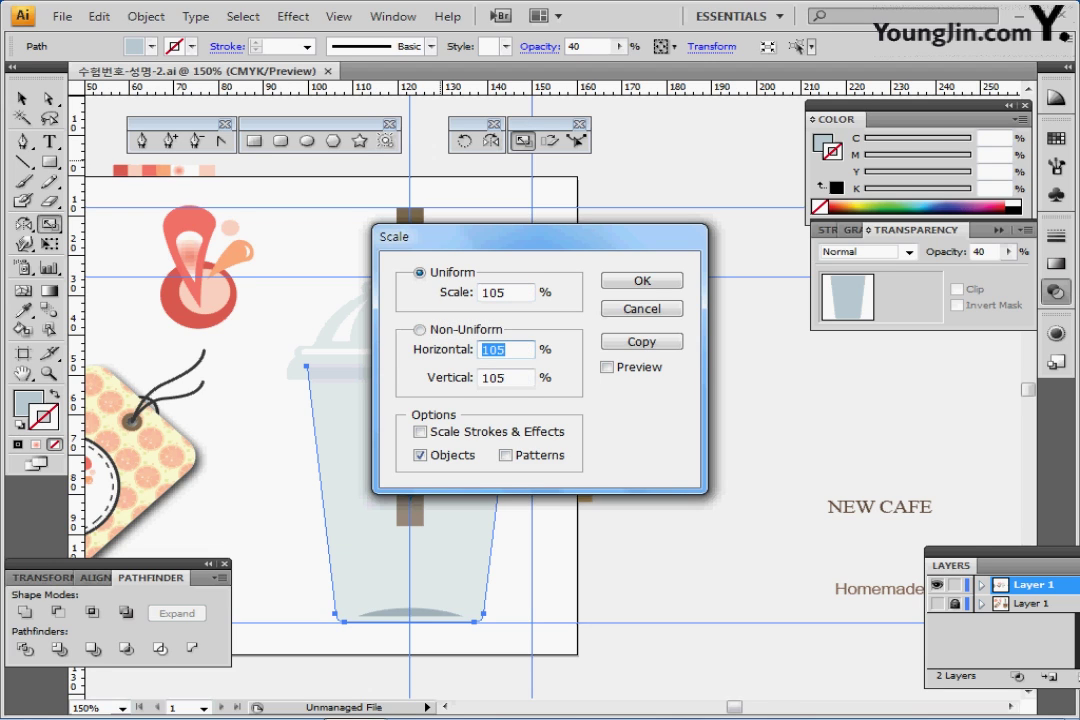
{"action": "left_click", "coordinate": [641, 341]}
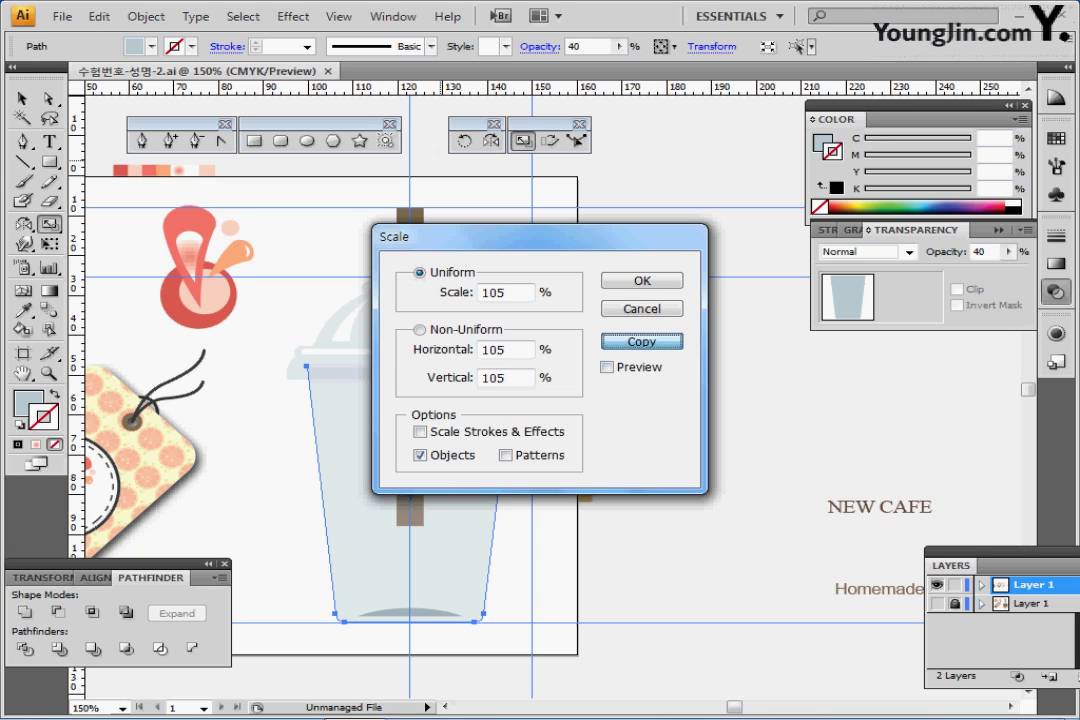
{"action": "key", "text": "Return"}
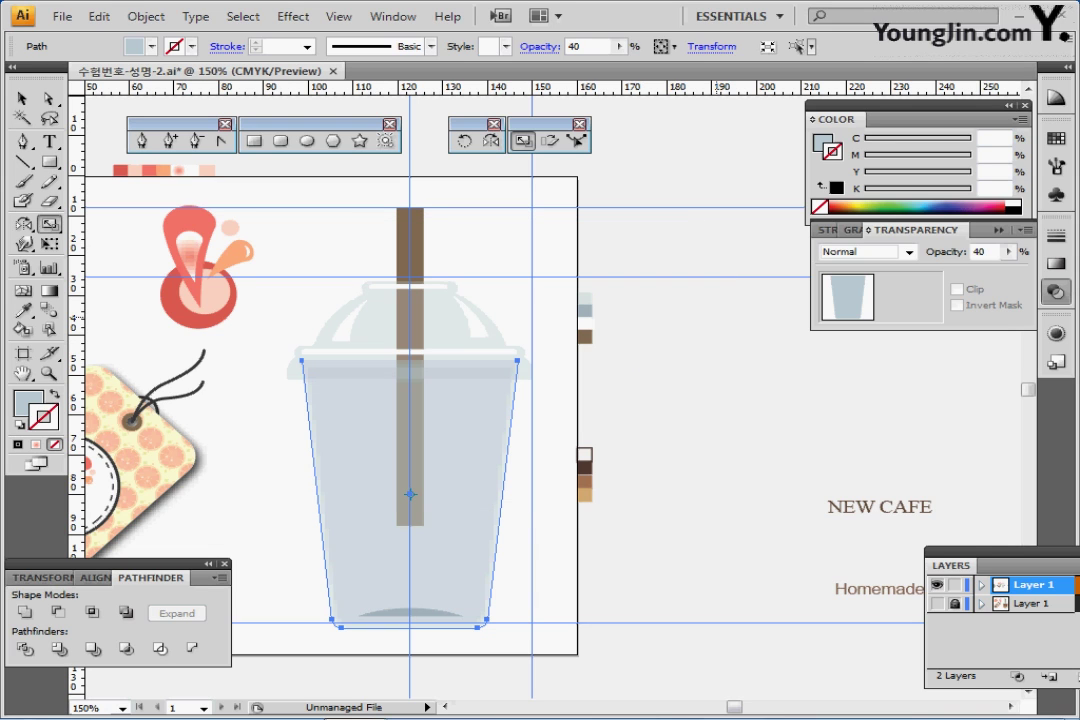
- Set the enlarged cup copy's opacity to 100%
{"action": "double_click", "coordinate": [575, 46]}
{"action": "type", "text": "100"}
{"action": "key", "text": "Return"}
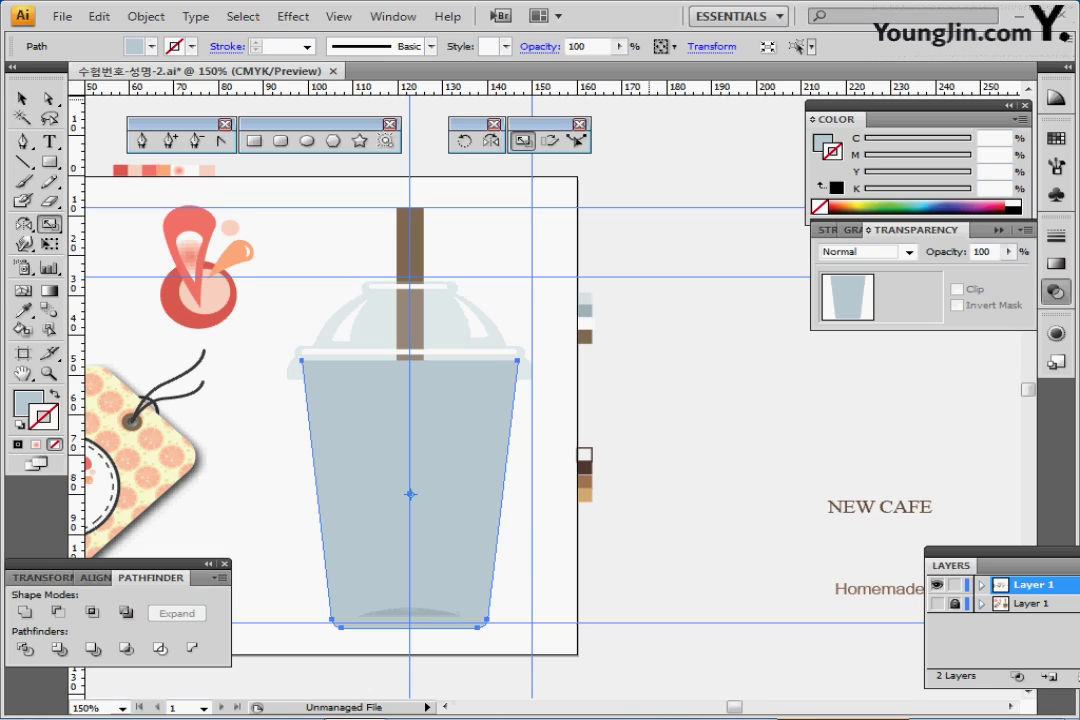
- Draw a rectangle about 57 x 33 mm across the cup's middle, intersect it with the enlarged copy to form a sleeve, and deselect it
{"action": "key", "text": "m"}
{"action": "left_click", "coordinate": [49, 161]}
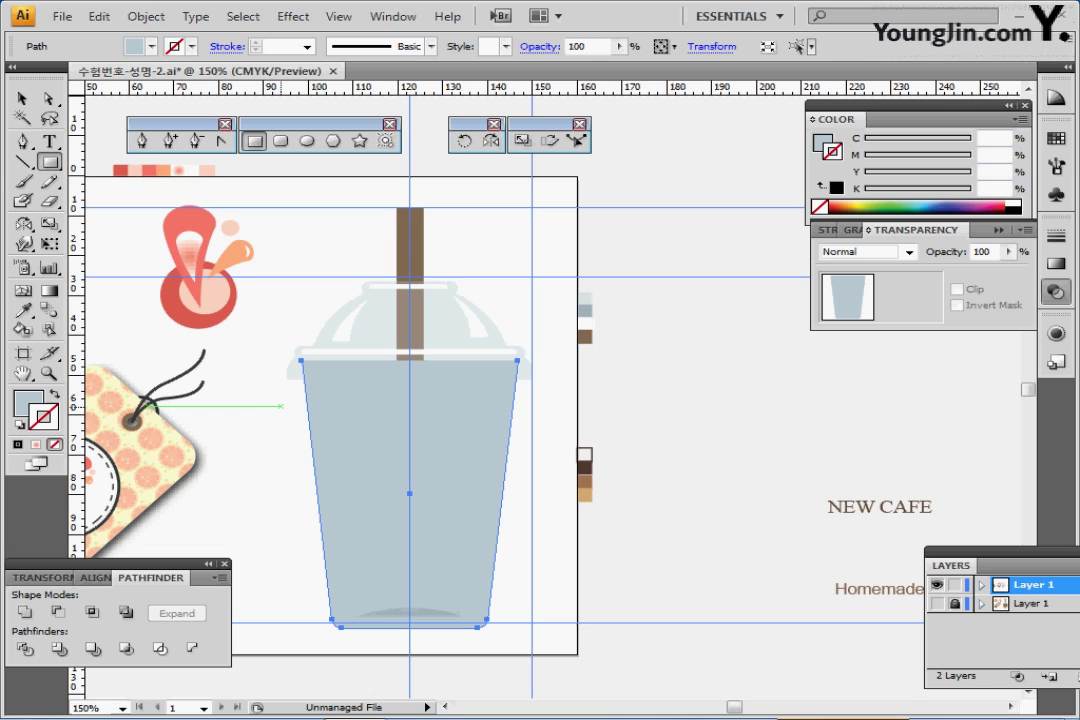
{"action": "left_click_drag", "start_coordinate": [280, 406], "coordinate": [538, 540]}
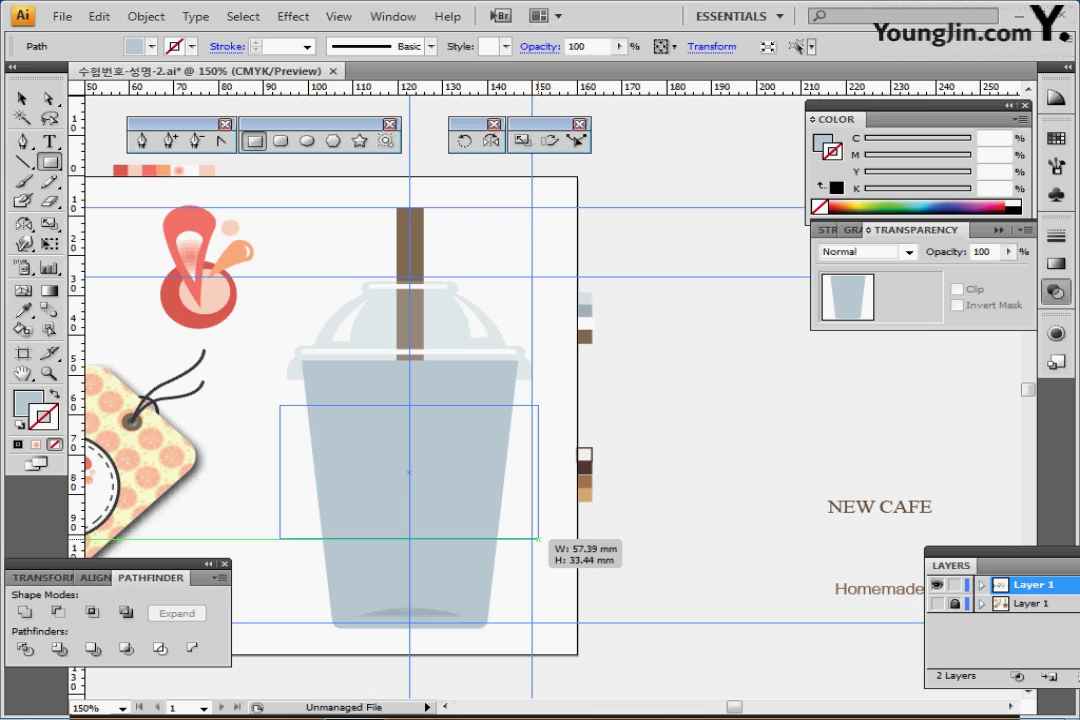
{"action": "left_click_drag", "start_coordinate": [538, 540], "coordinate": [538, 540]}
{"action": "left_click", "coordinate": [460, 575], "text": "ctrl+shift"}
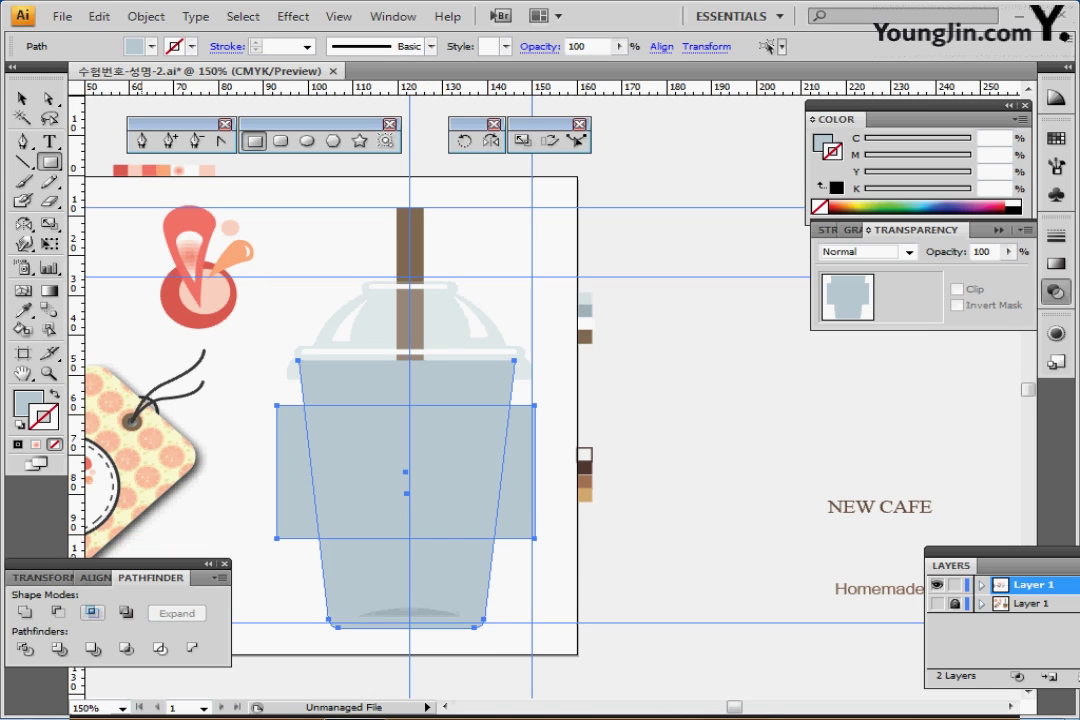
{"action": "left_click", "coordinate": [92, 613]}
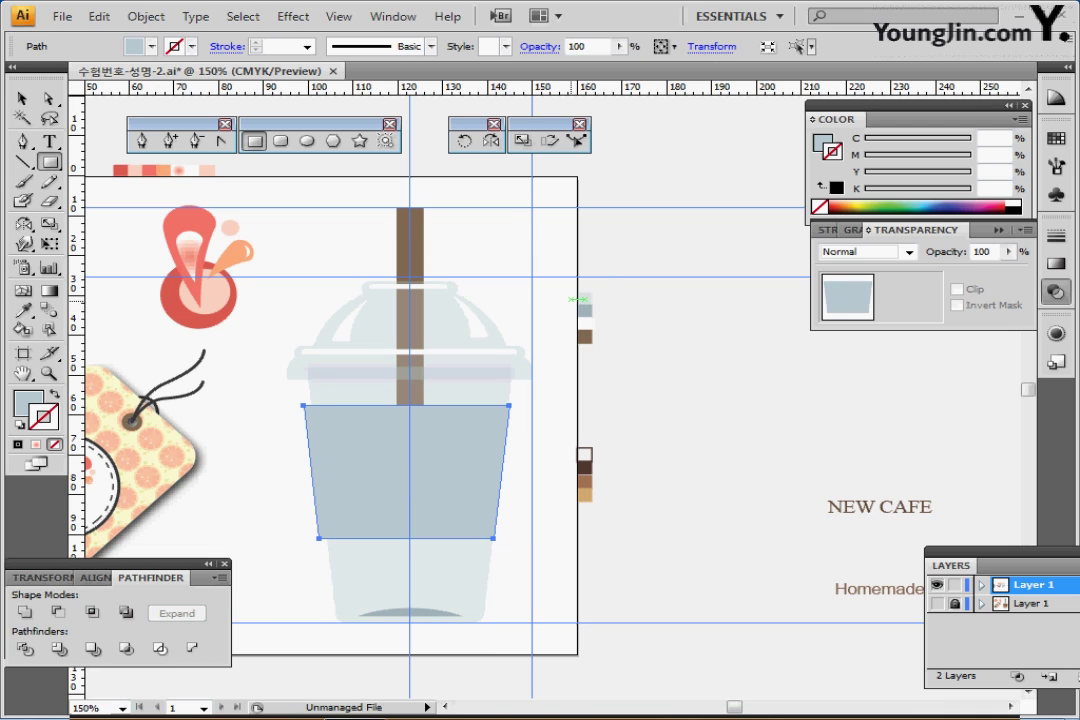
{"action": "key", "text": "ctrl"}
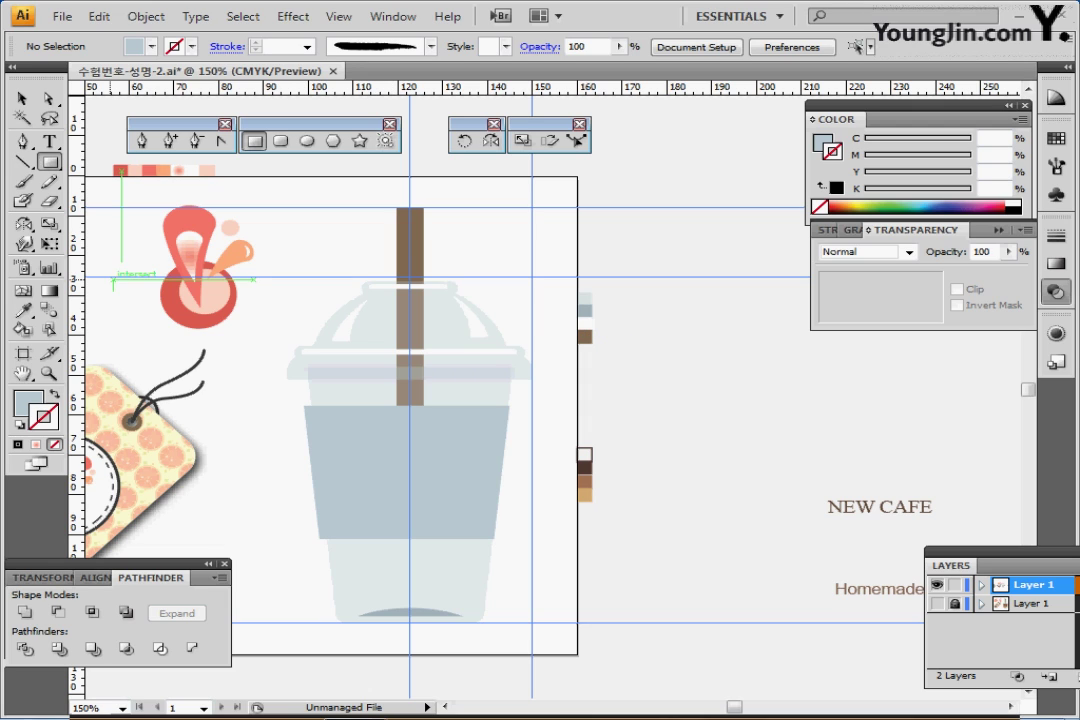
- Draw an unfilled ellipse with a 1 pt stroke in the swatch's brown, centred on the sleeve, and nudge it up two increments
{"action": "left_click", "coordinate": [585, 337]}
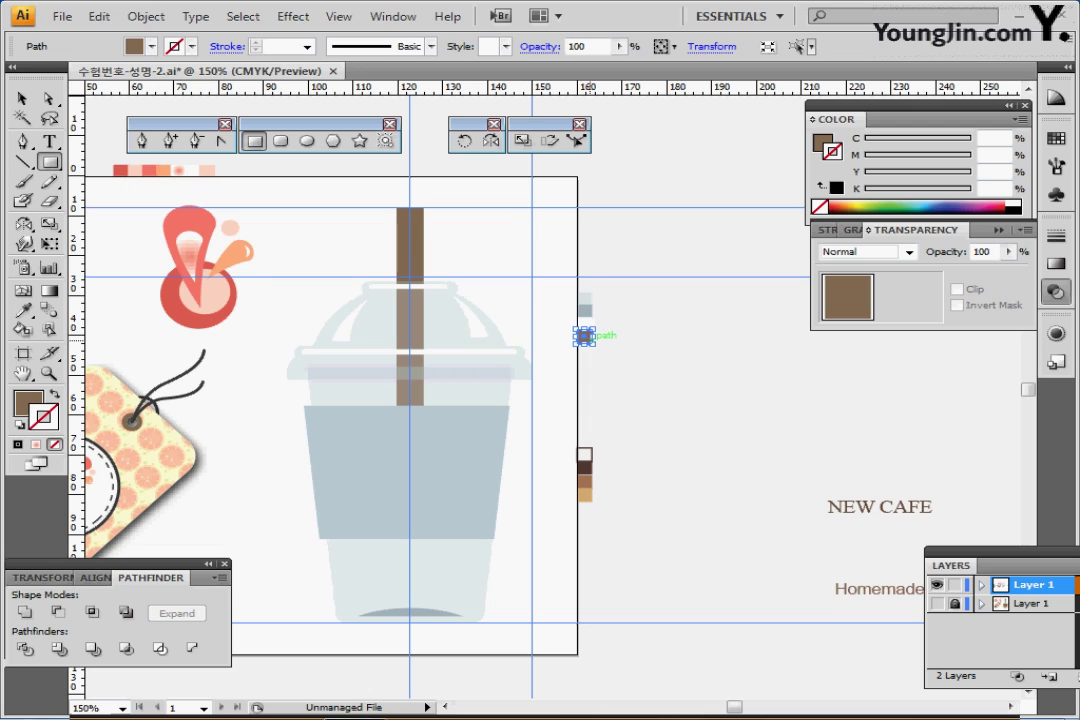
{"action": "left_click", "coordinate": [600, 330]}
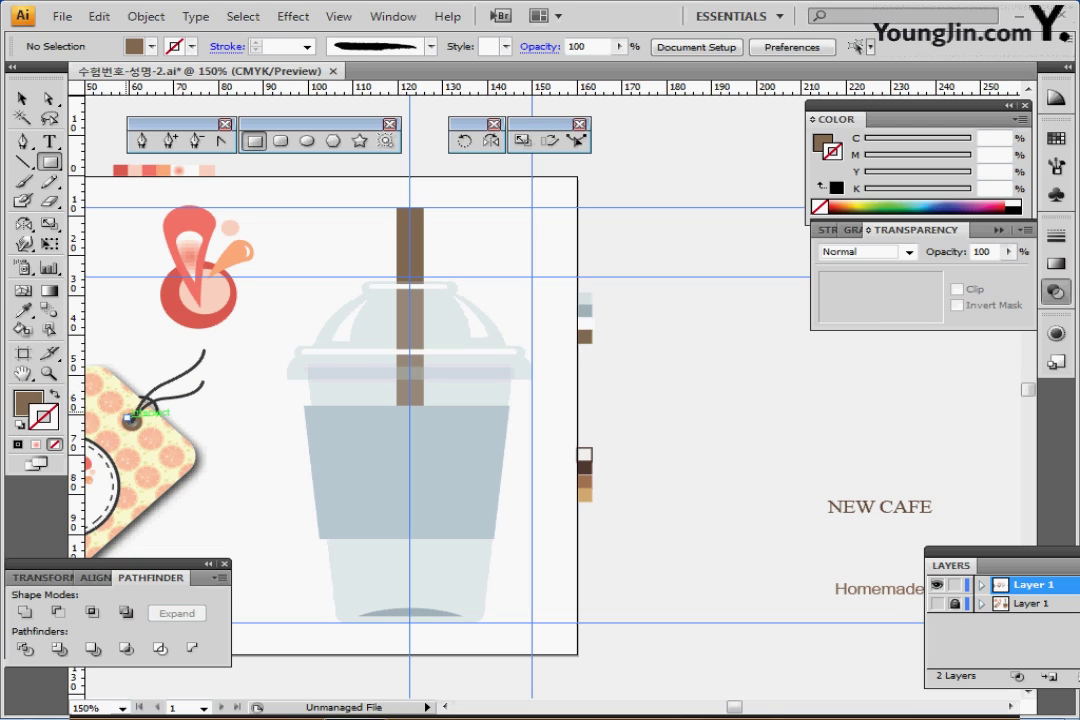
{"action": "key", "text": "shift+x"}
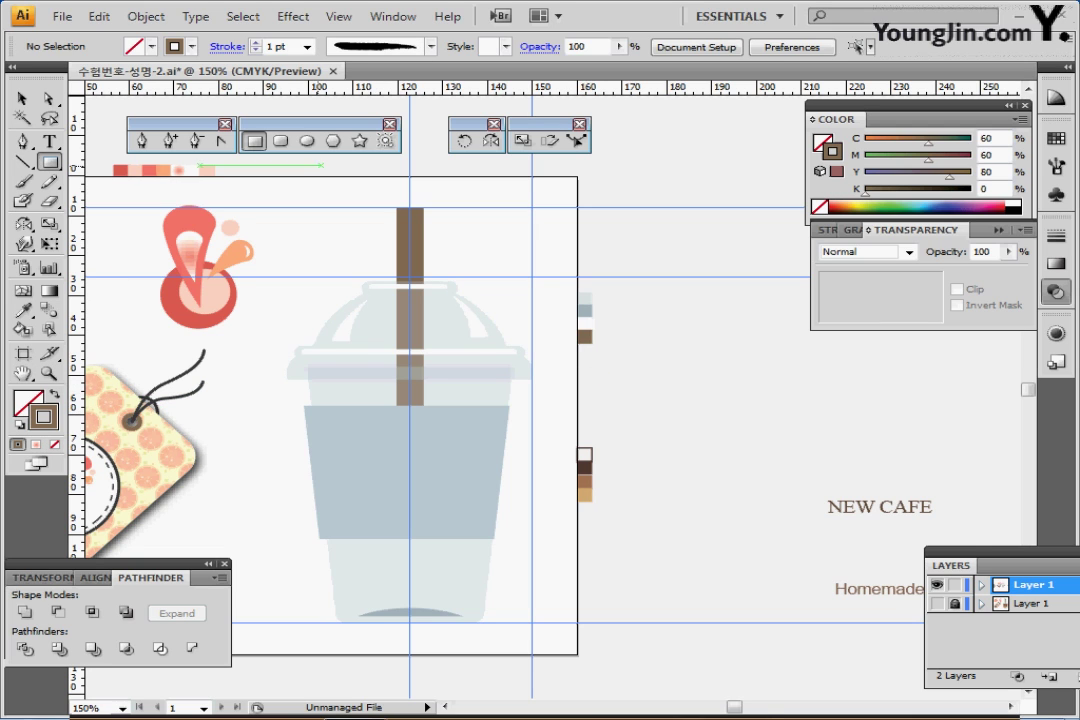
{"action": "left_click", "coordinate": [307, 141]}
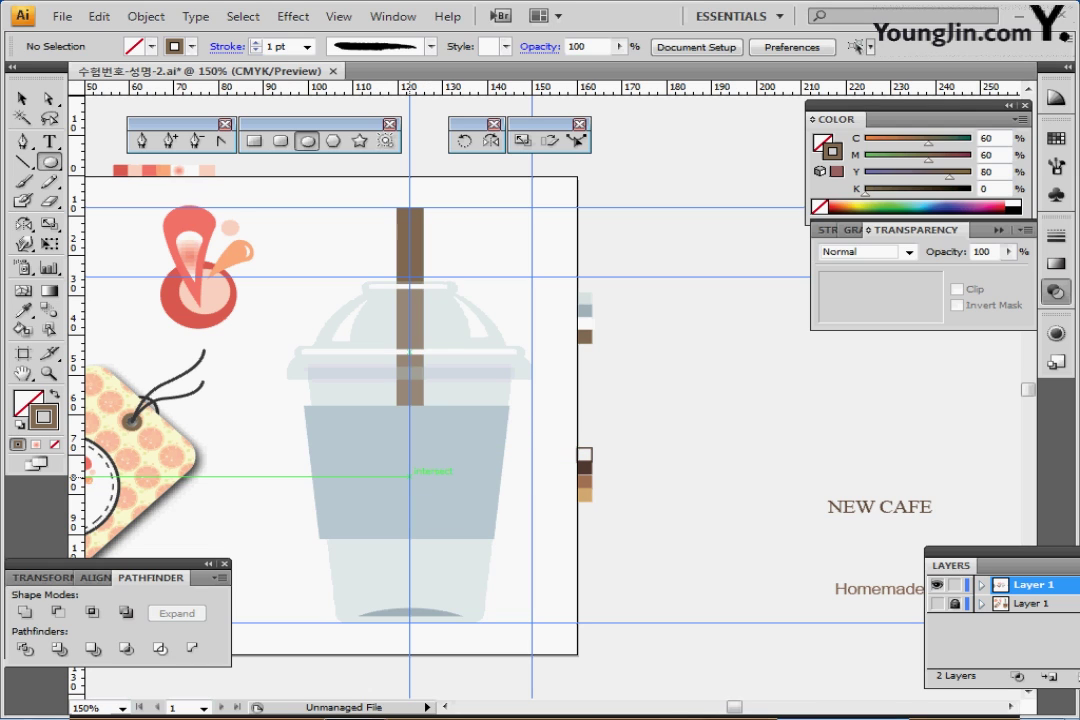
{"action": "left_click_drag", "start_coordinate": [409, 476], "coordinate": [471, 514]}
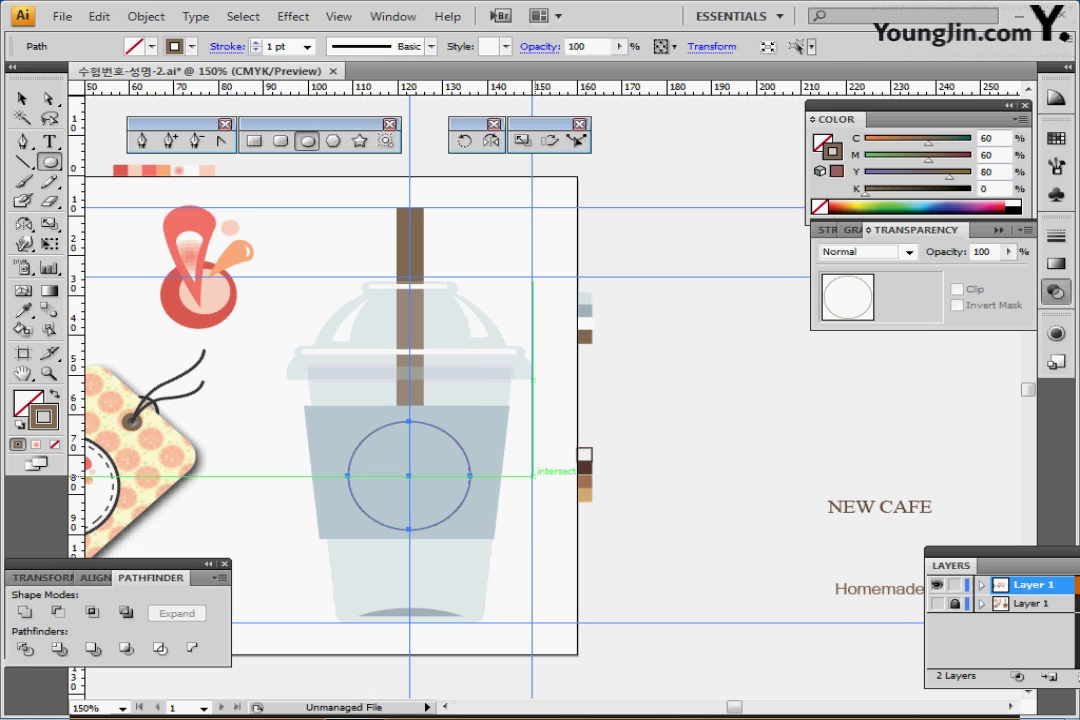
{"action": "key", "text": "Up"}
{"action": "key", "text": "Up"}
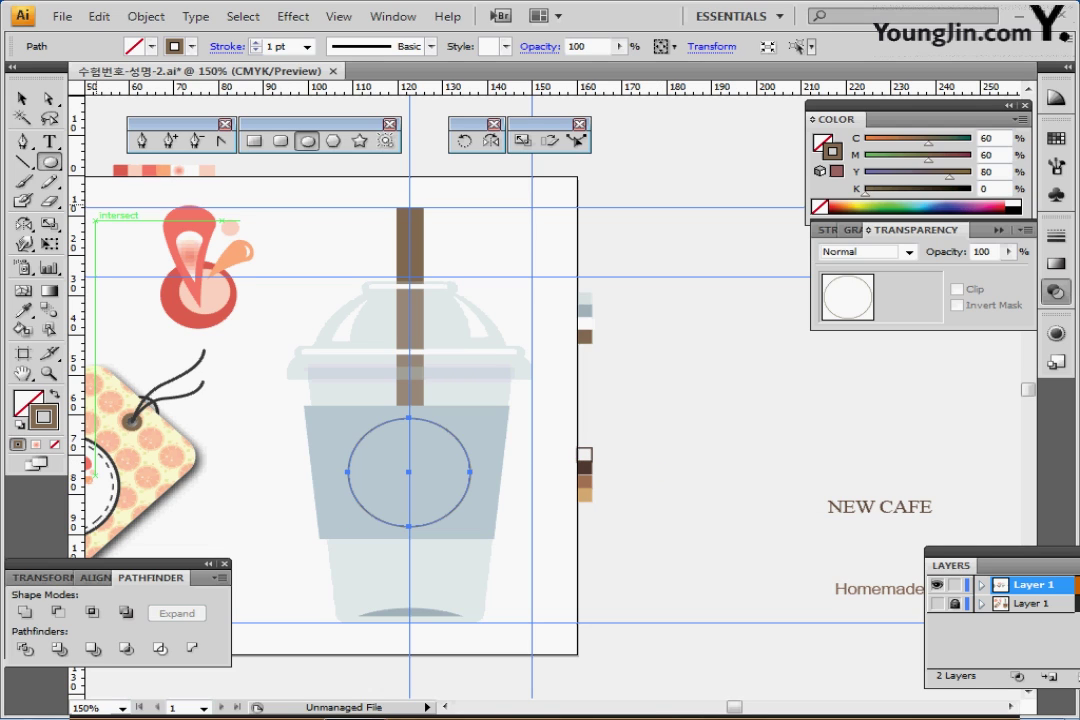
- Cut the ellipse with the Scissors tool on both sides of its lowest point and delete the short segment between the cuts
{"action": "left_click", "coordinate": [49, 200]}
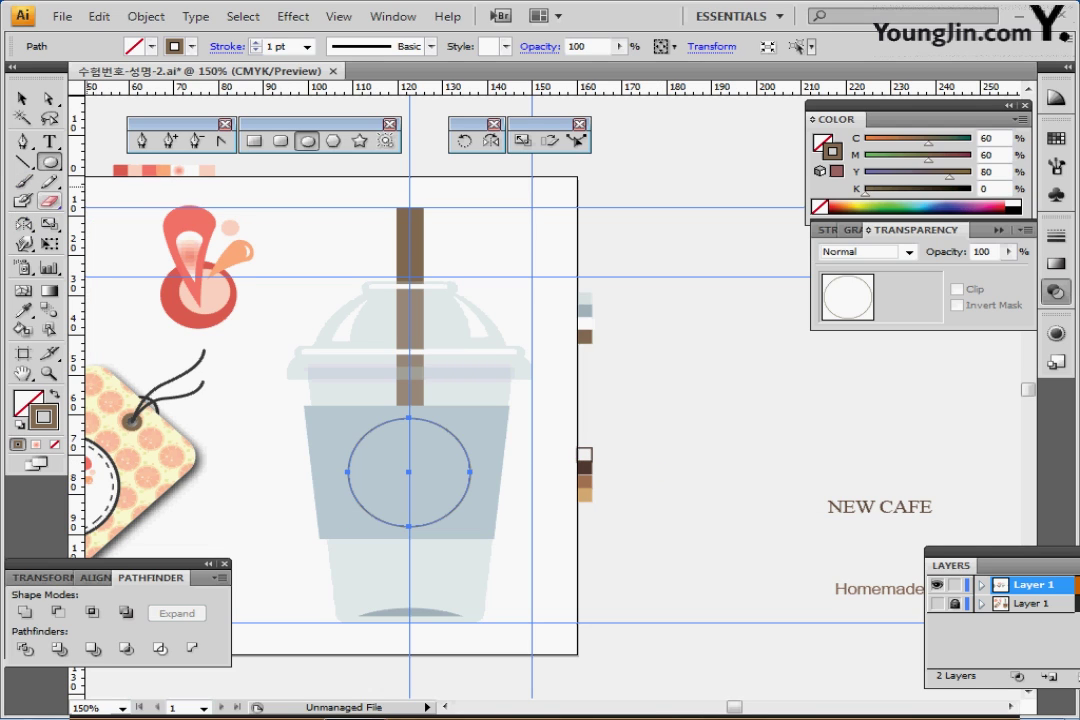
{"action": "left_click", "coordinate": [49, 200]}
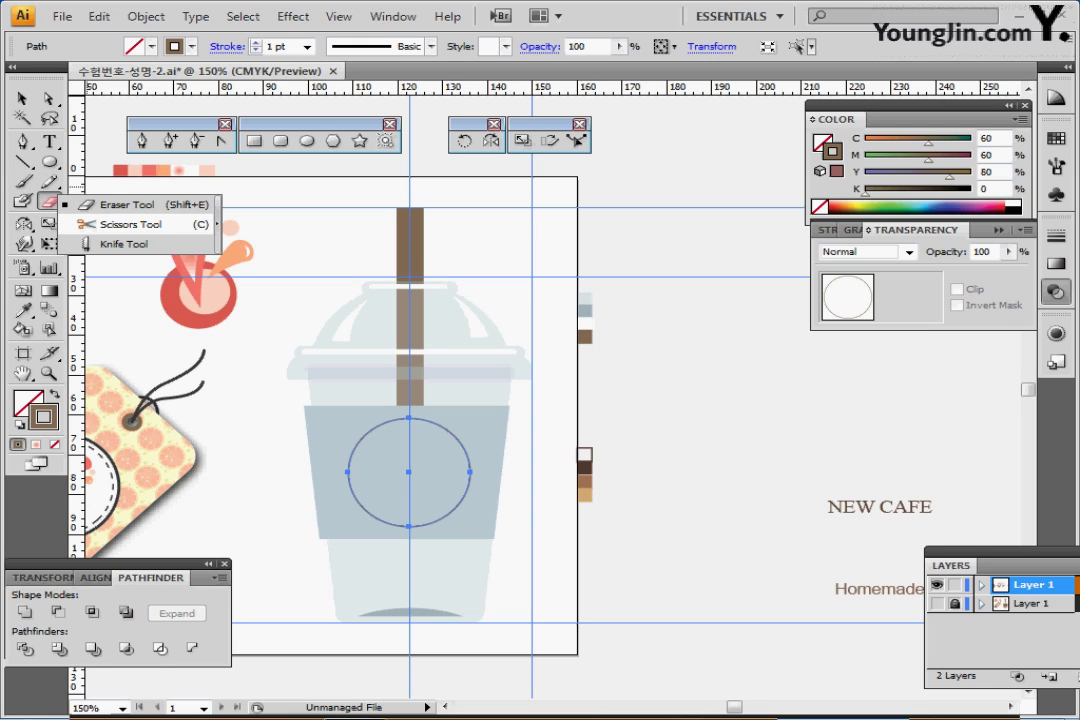
{"action": "left_click", "coordinate": [128, 224]}
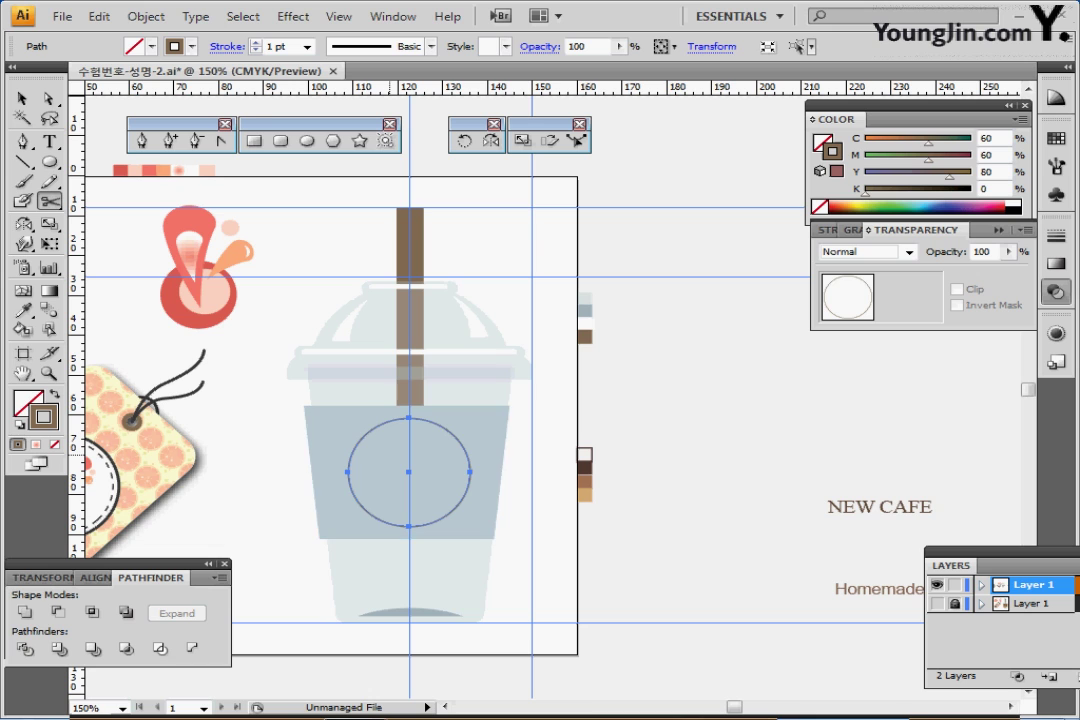
{"action": "key", "text": "ctrl+plus"}
{"action": "key", "text": "ctrl+plus"}
{"action": "key", "text": "ctrl+plus"}
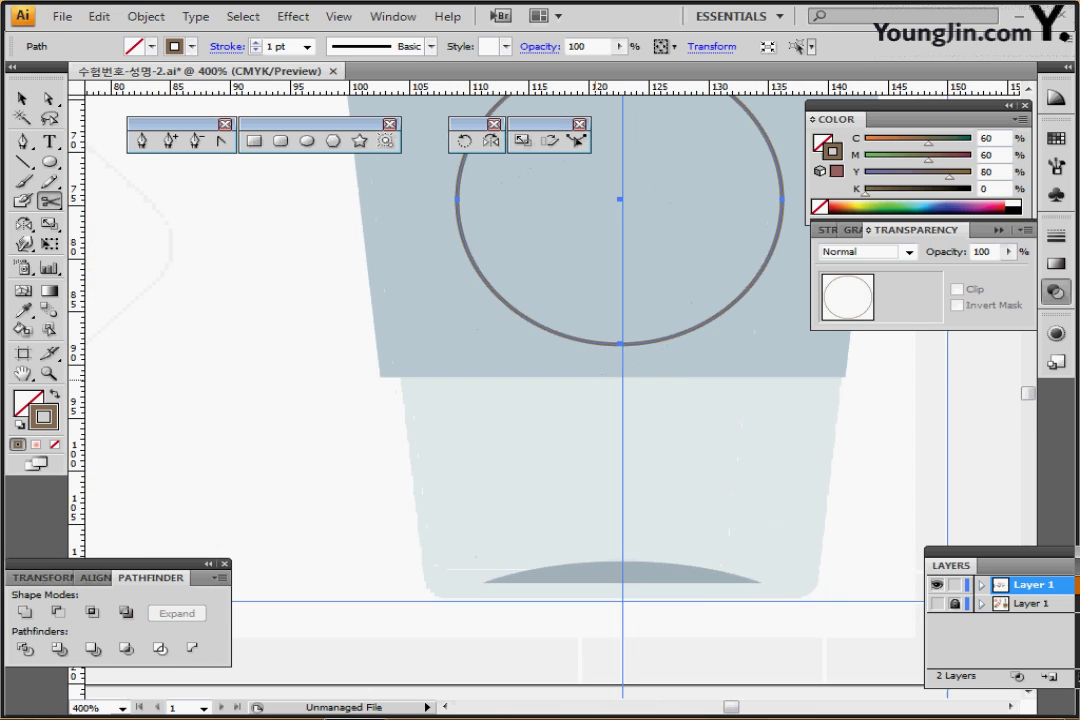
{"action": "left_click_drag", "start_coordinate": [606, 380], "coordinate": [460, 445]}
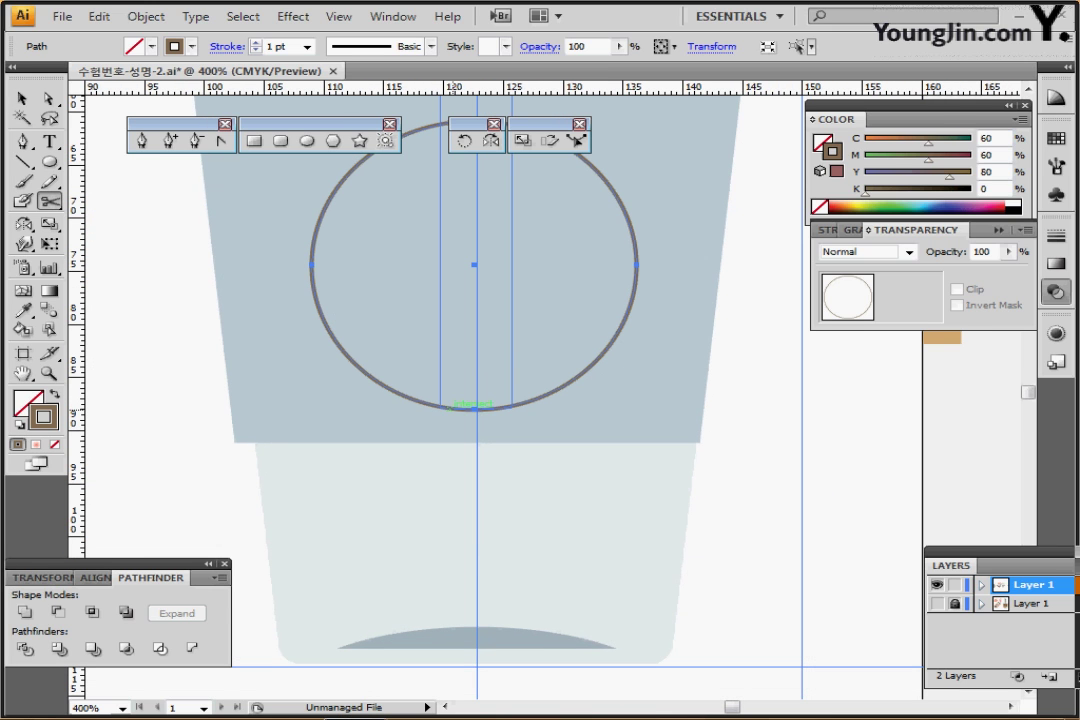
{"action": "left_click", "coordinate": [440, 407]}
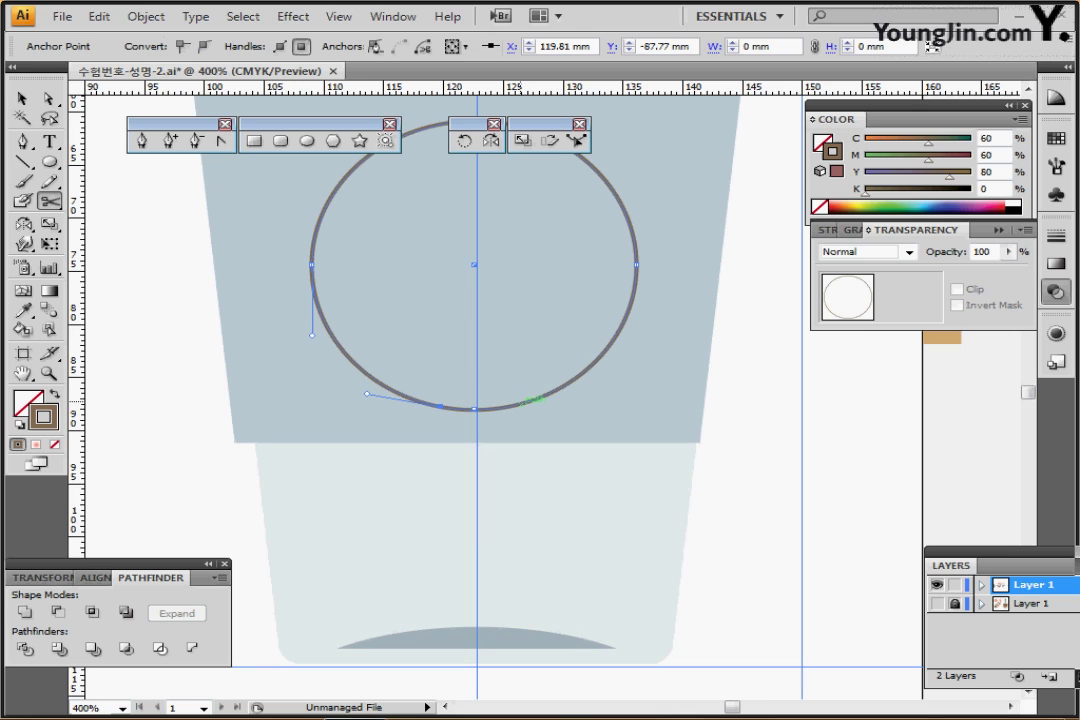
{"action": "left_click", "coordinate": [520, 404]}
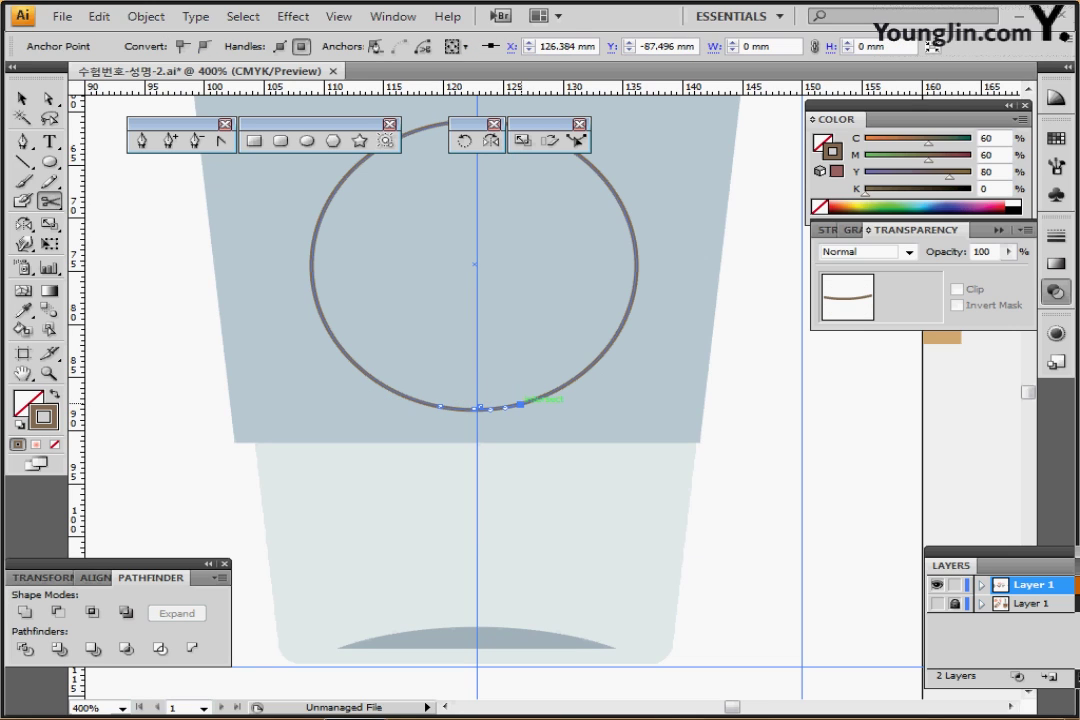
{"action": "key", "text": "Delete"}
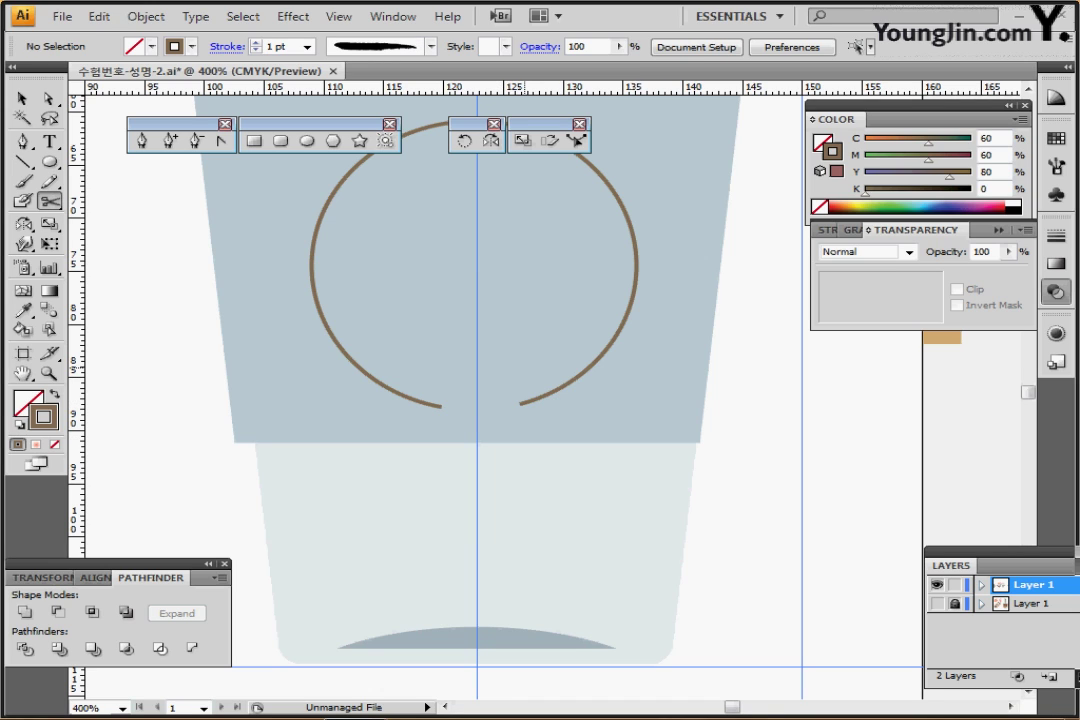
- Select the open brown ellipse and open the Artistic_ChalkCharcoalPencil brush library
{"action": "left_click_drag", "start_coordinate": [522, 362], "coordinate": [480, 421]}
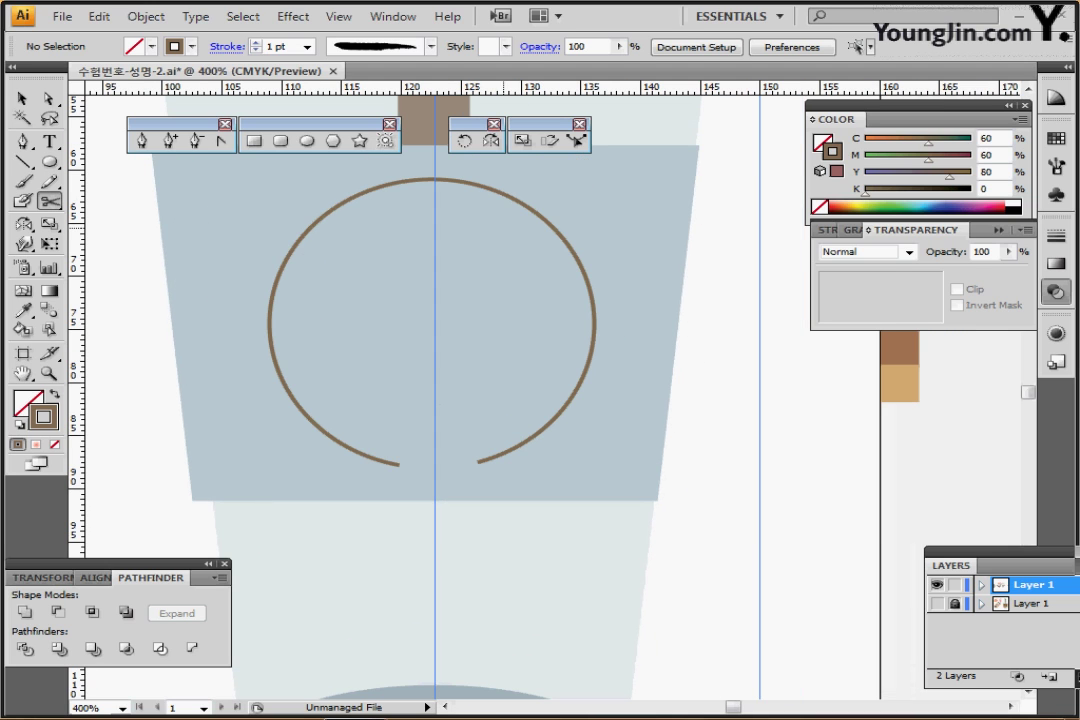
{"action": "left_click", "coordinate": [514, 200], "text": "ctrl"}
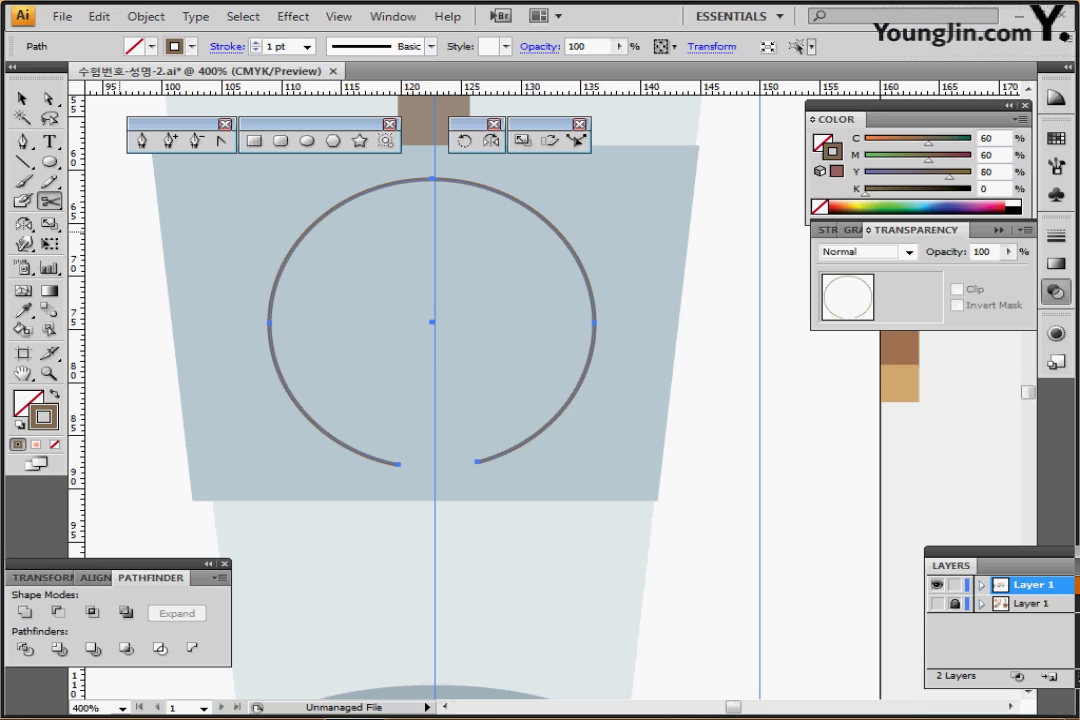
{"action": "left_click", "coordinate": [363, 46]}
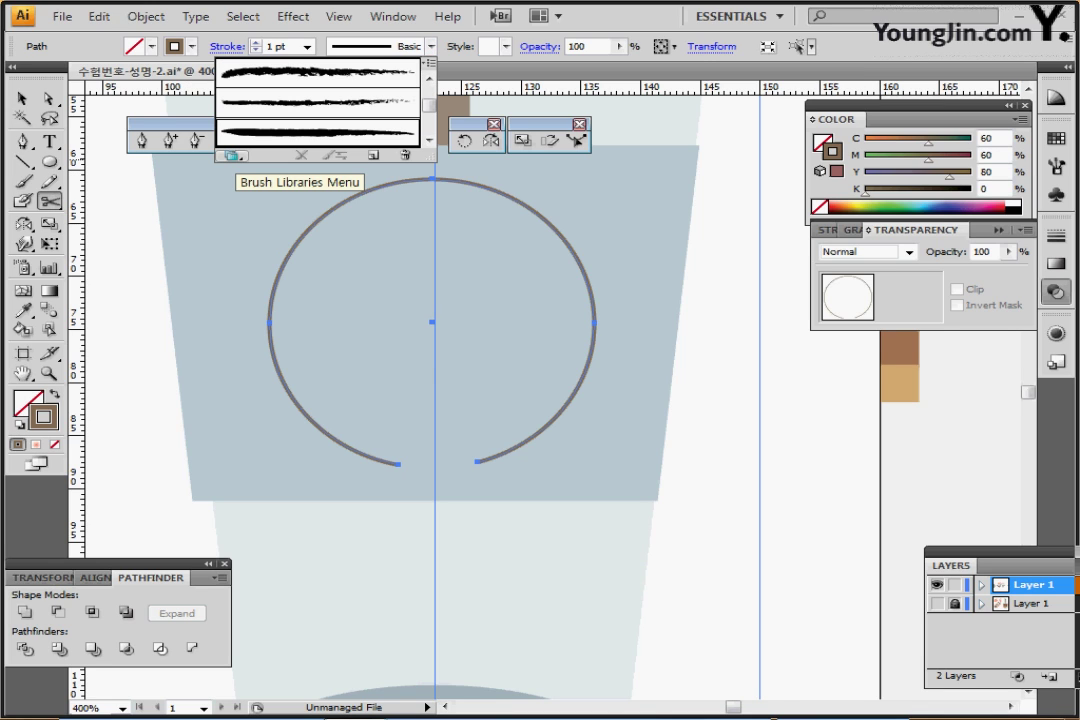
{"action": "left_click", "coordinate": [232, 155]}
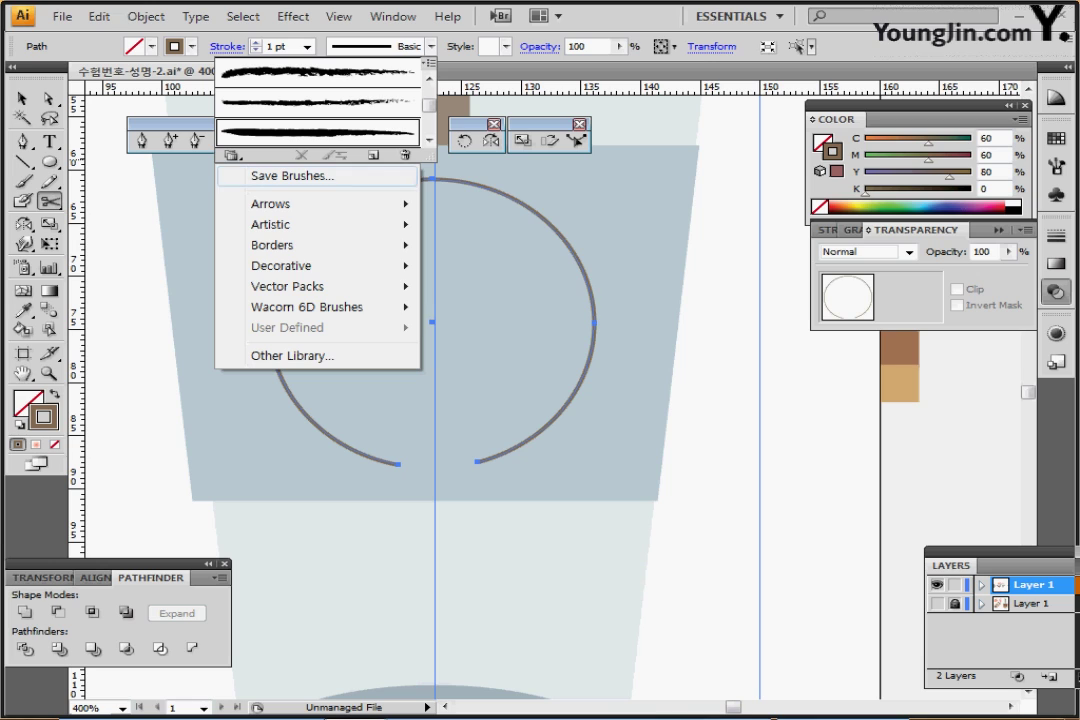
{"action": "mouse_move", "coordinate": [275, 224]}
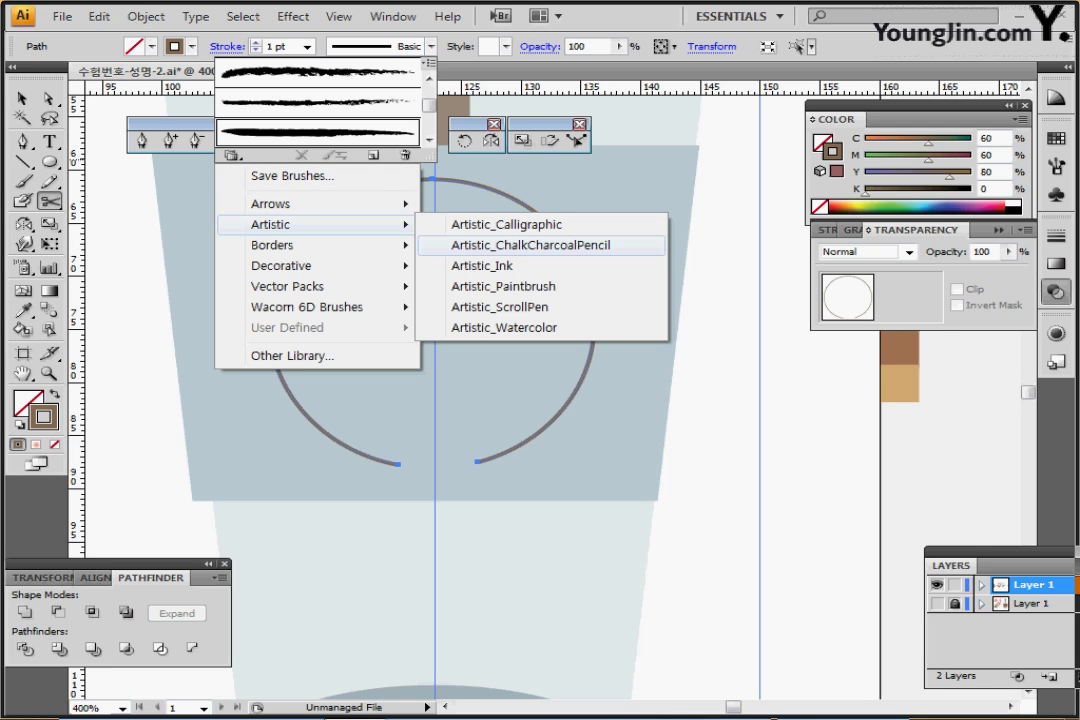
{"action": "left_click", "coordinate": [530, 245]}
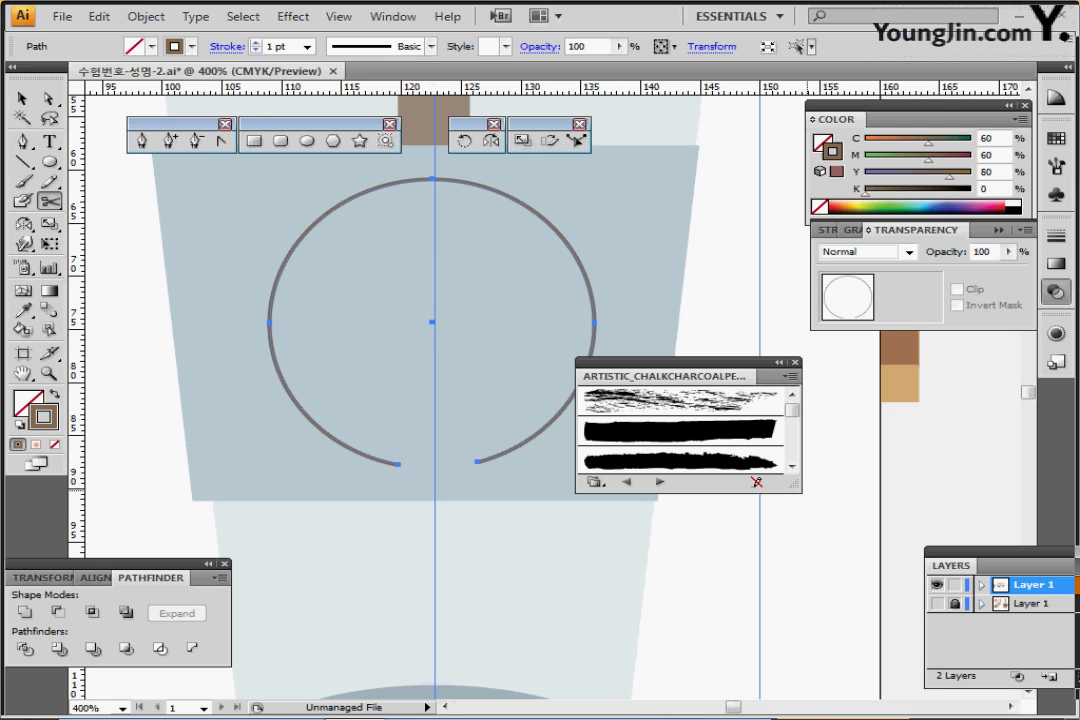
- Enlarge the chalk, charcoal and pencil brush library and show its brushes as a list of names
{"action": "left_click_drag", "start_coordinate": [797, 489], "coordinate": [820, 585]}
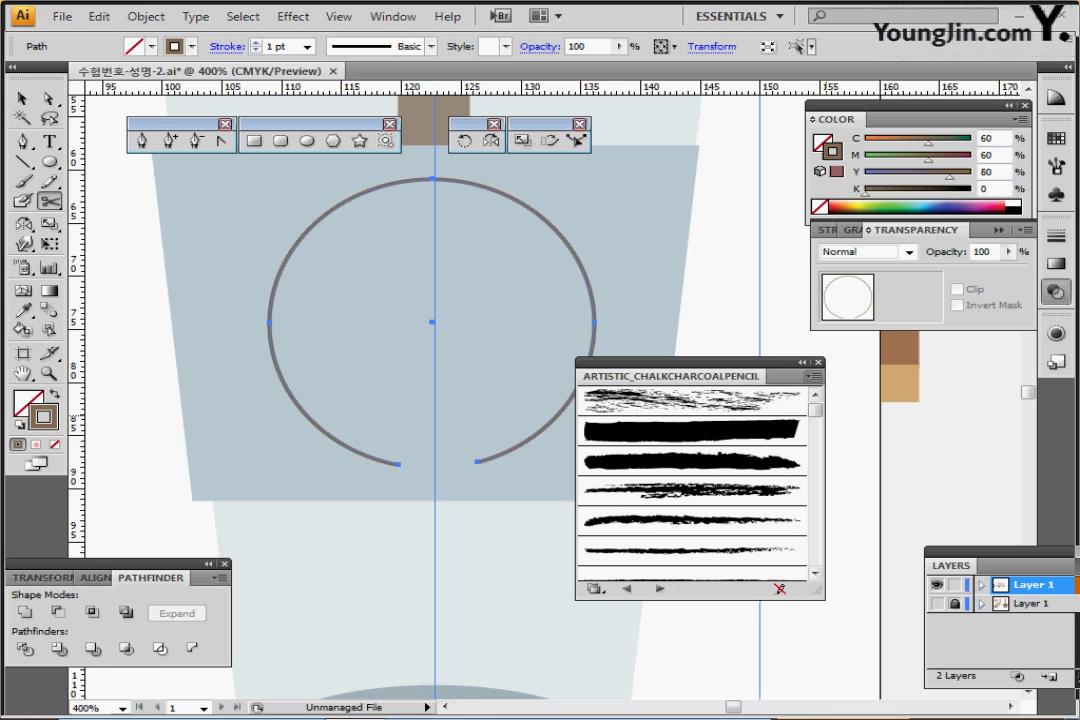
{"action": "left_click", "coordinate": [813, 376]}
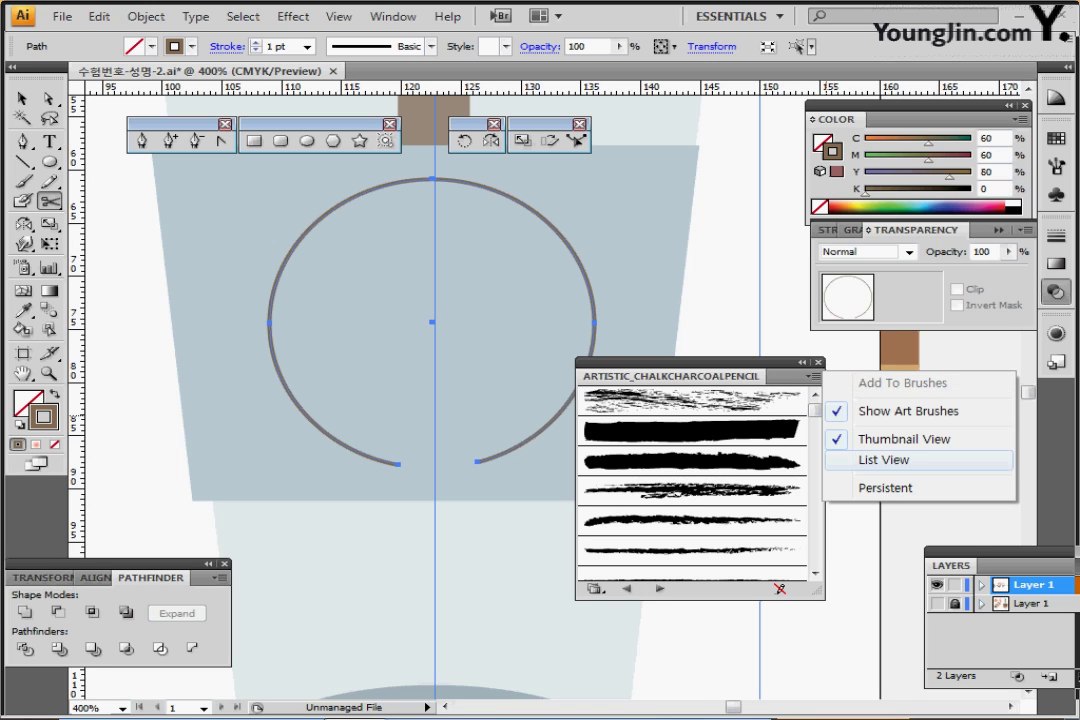
{"action": "left_click", "coordinate": [883, 460]}
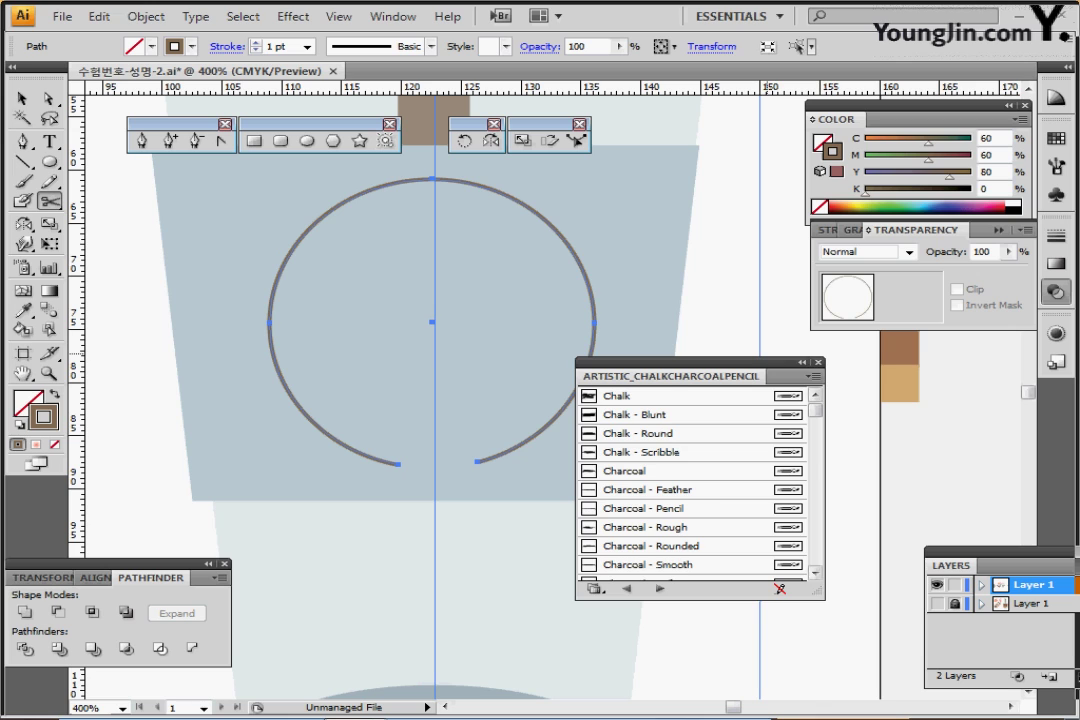
- Apply the Charcoal - Smooth brush to the open brown ellipse and close the brush library
{"action": "left_click_drag", "start_coordinate": [690, 362], "coordinate": [672, 316]}
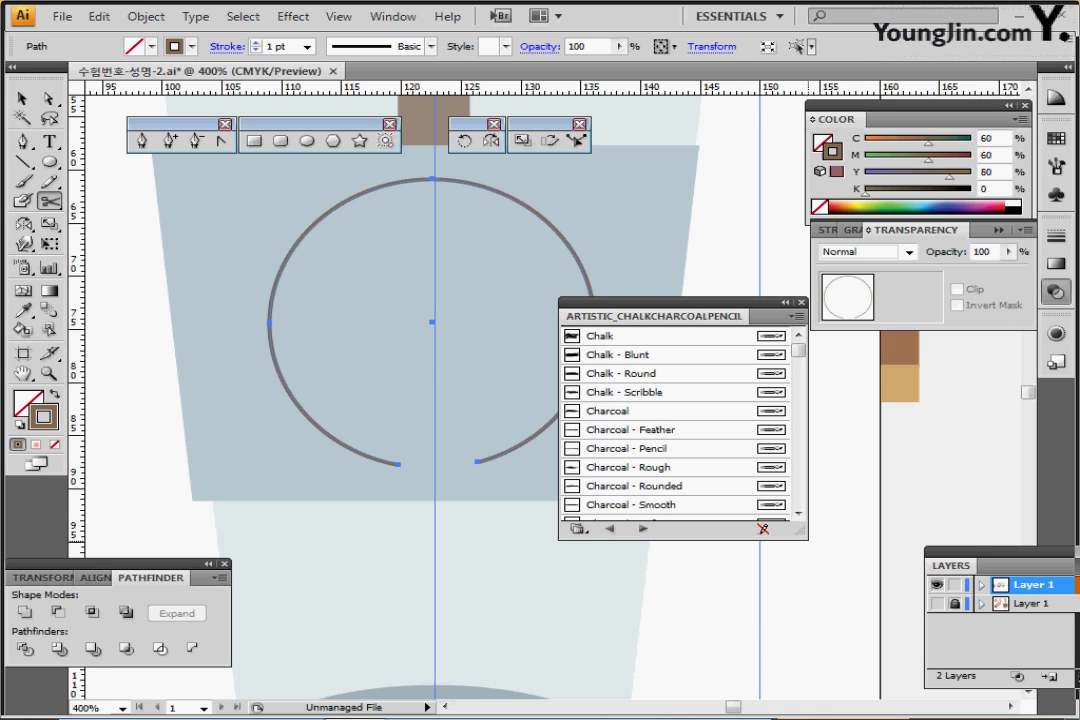
{"action": "left_click_drag", "start_coordinate": [801, 533], "coordinate": [802, 592]}
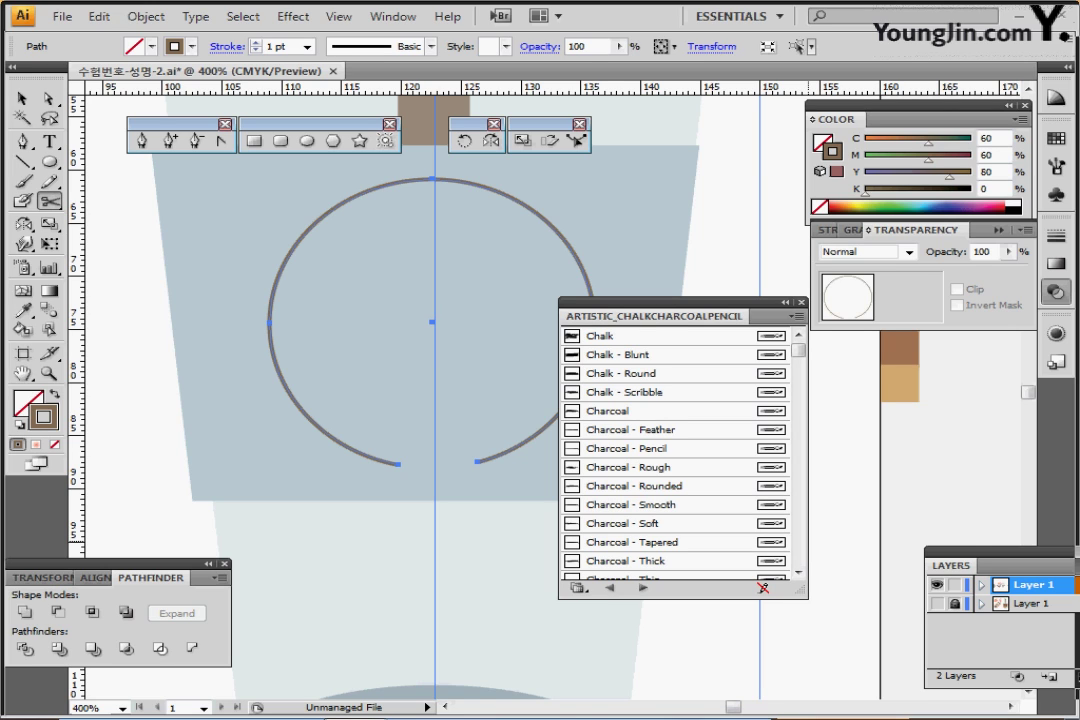
{"action": "left_click", "coordinate": [634, 504]}
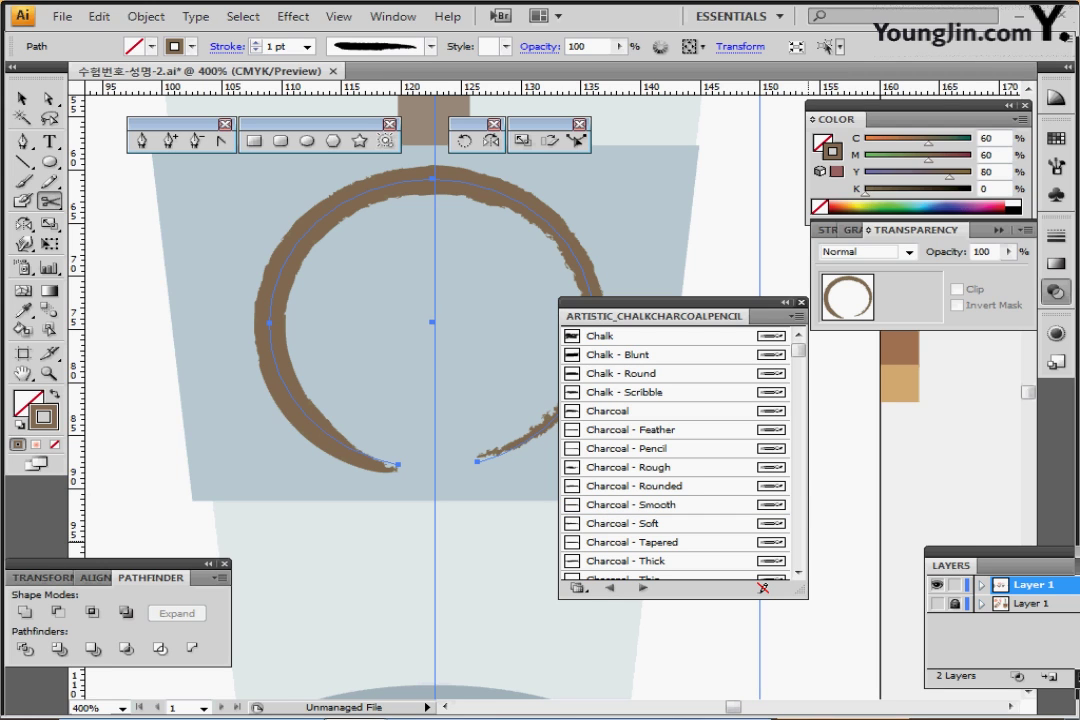
{"action": "left_click", "coordinate": [801, 302]}
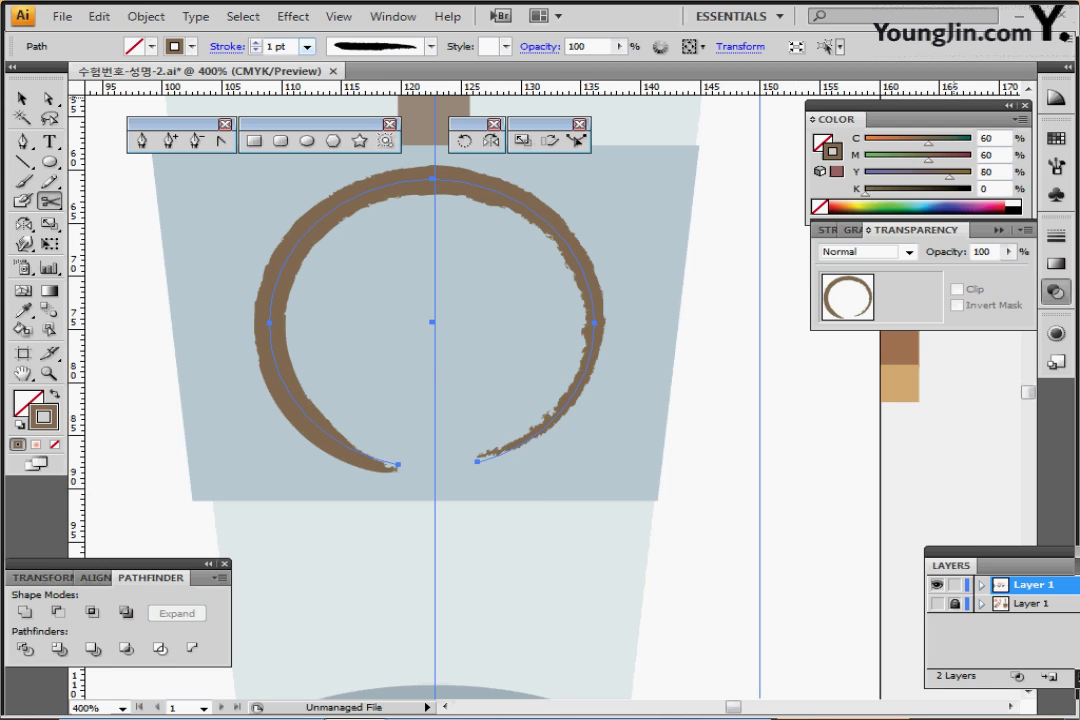
- Set the brushed ellipse's stroke weight to 0.5 pt and deselect it
{"action": "left_click", "coordinate": [277, 46]}
{"action": "left_click", "coordinate": [307, 46]}
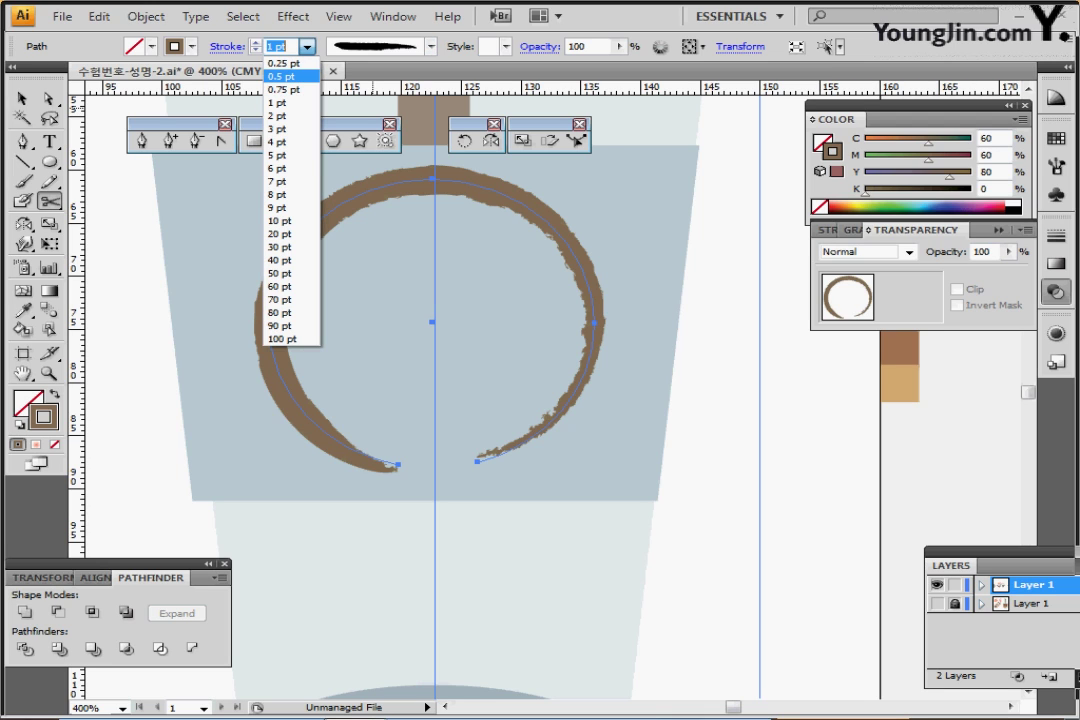
{"action": "left_click", "coordinate": [285, 76]}
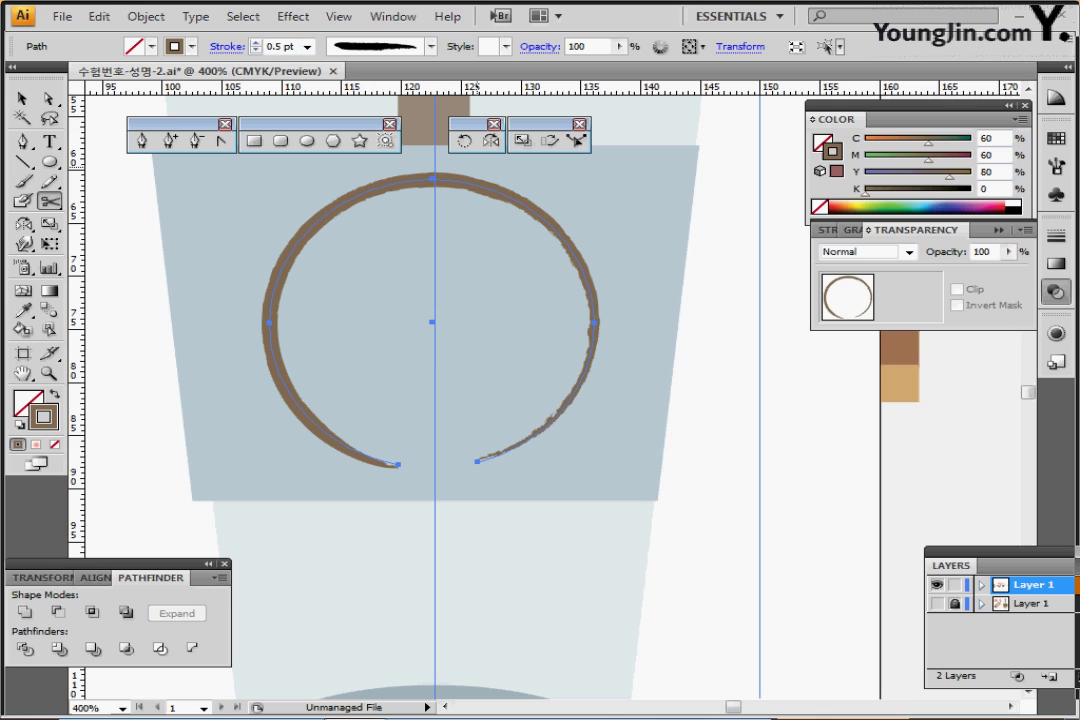
{"action": "key", "text": "ctrl+minus"}
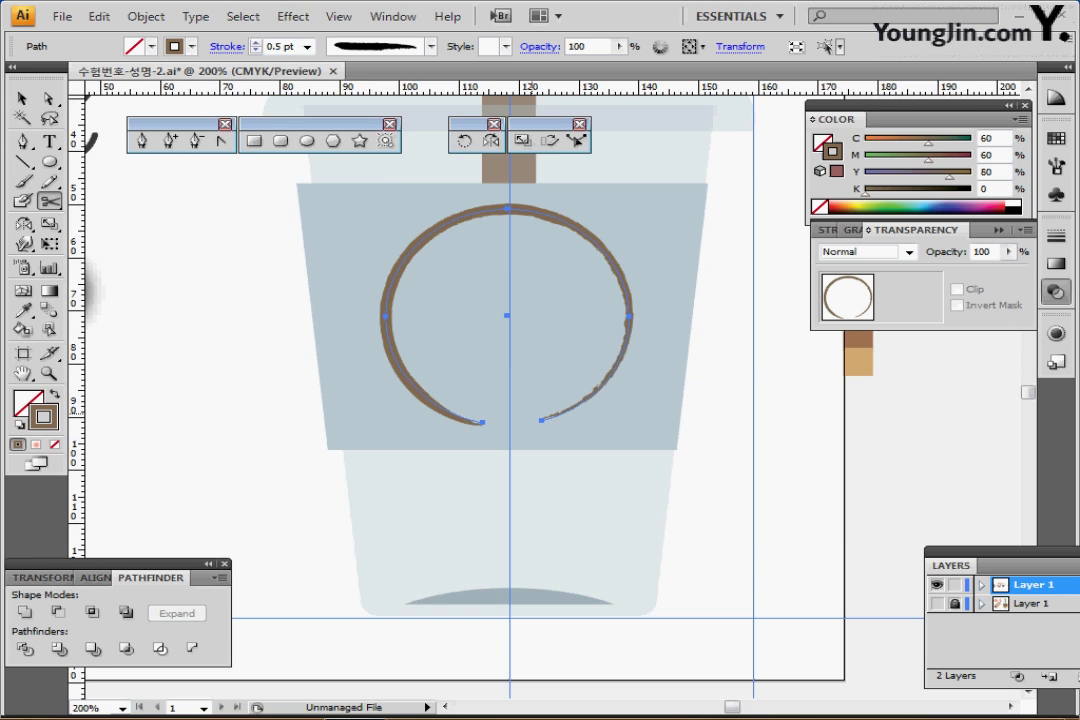
{"action": "key", "text": "ctrl+minus"}
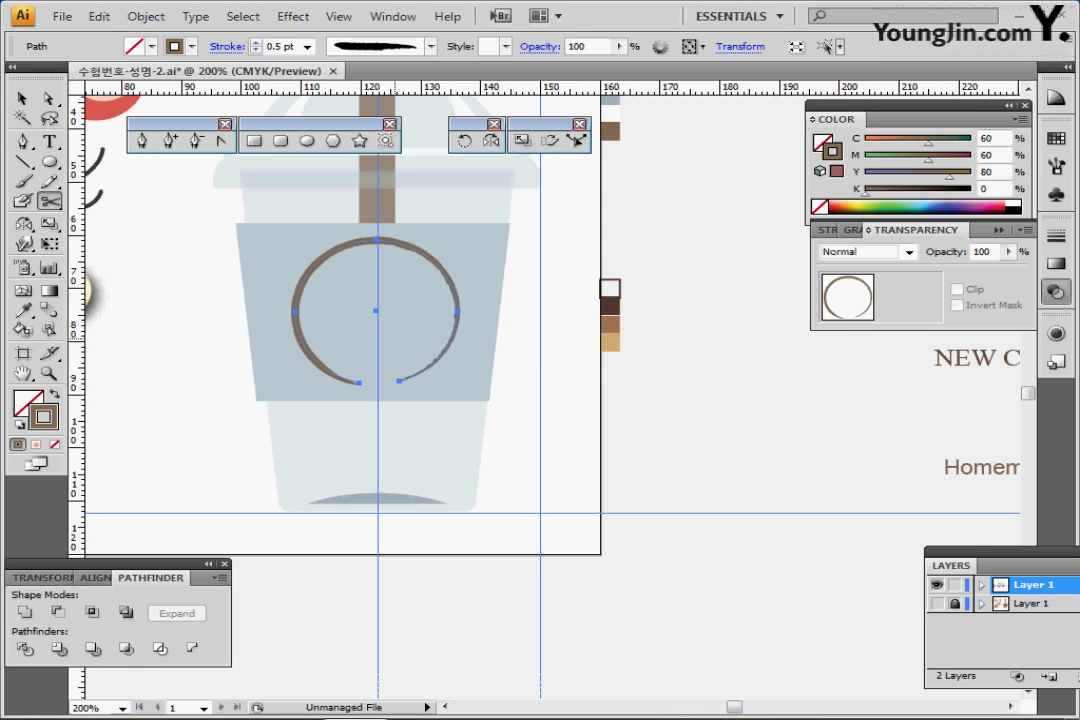
{"action": "left_click_drag", "start_coordinate": [175, 166], "coordinate": [308, 305]}
{"action": "left_click", "coordinate": [308, 305], "text": "ctrl"}
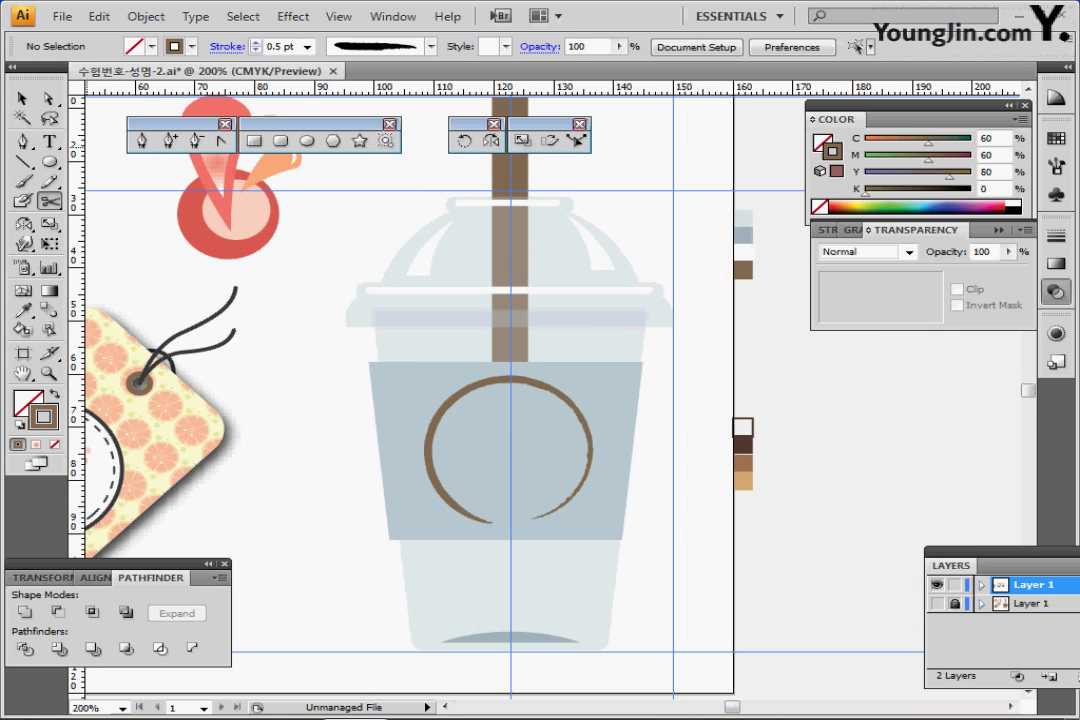
- Copy the red and orange droplet motif group and paste the duplicate over the cup sleeve
{"action": "left_click", "coordinate": [229, 214], "text": "ctrl"}
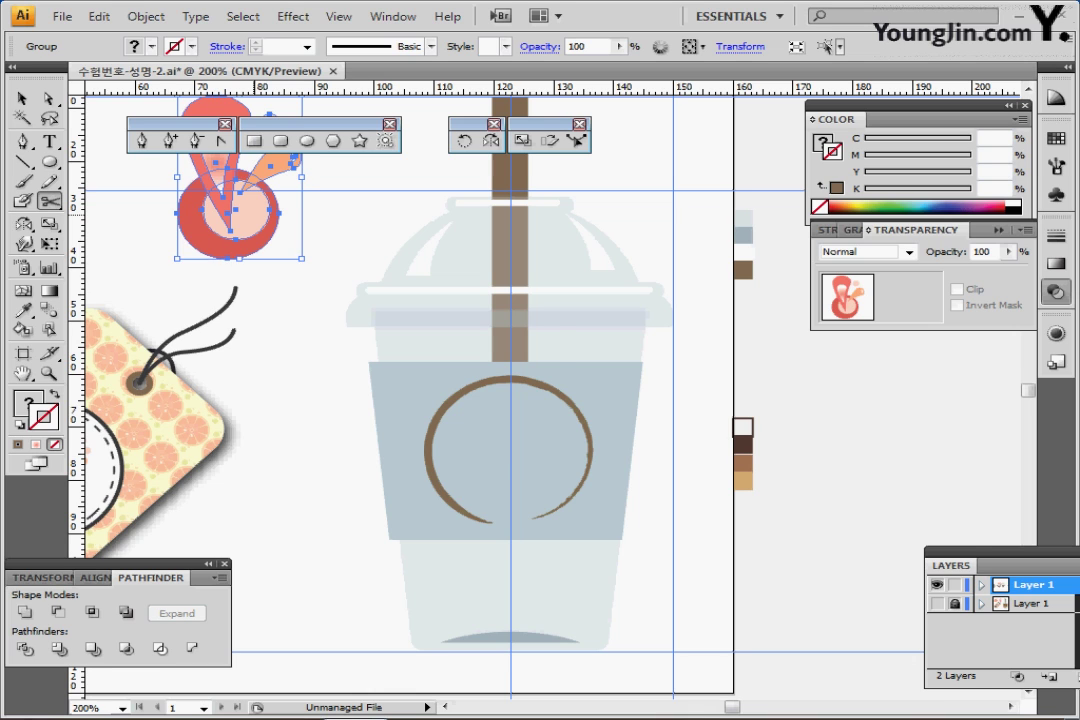
{"action": "key", "text": "ctrl+v"}
{"action": "left_click", "coordinate": [530, 424], "text": "ctrl"}
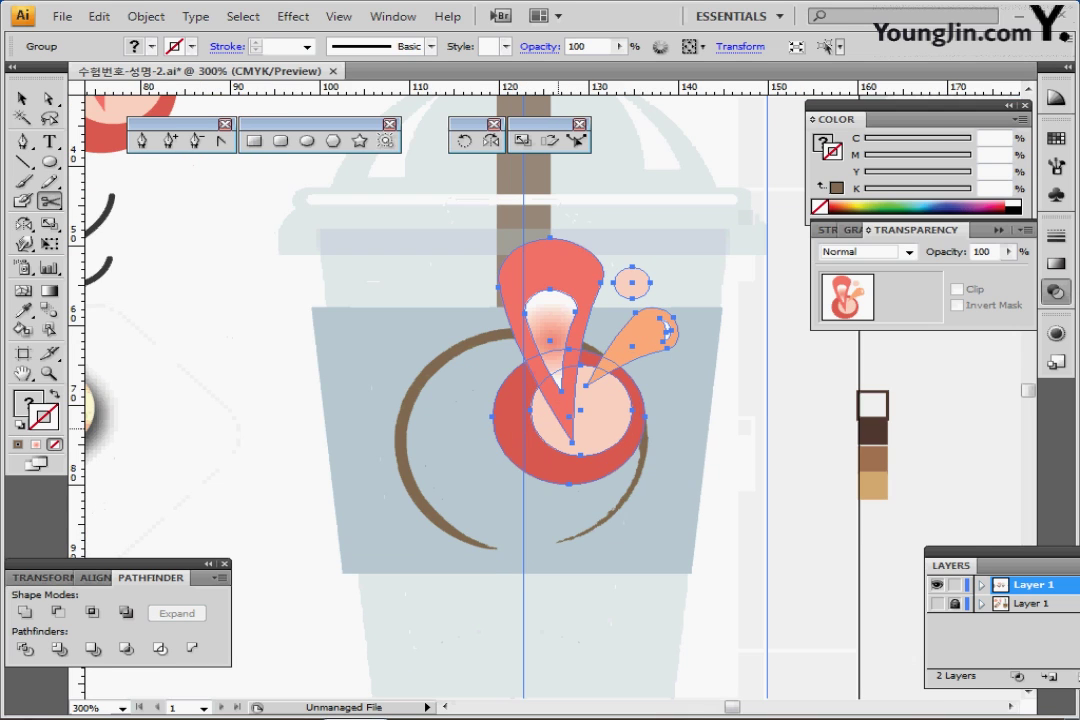
{"action": "left_click", "coordinate": [563, 430], "text": "ctrl"}
{"action": "left_click_drag", "start_coordinate": [551, 348], "coordinate": [439, 410]}
{"action": "key", "text": "v"}
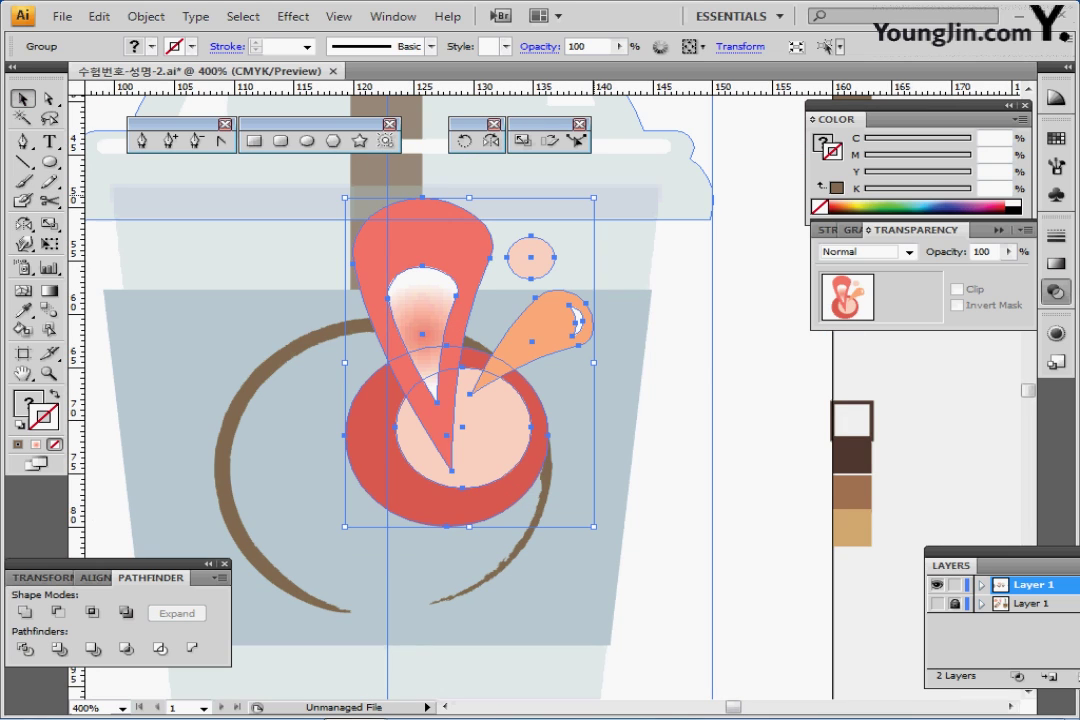
- Scale the pasted motif down proportionally and centre its round base on the vertical guide in the upper part of the brushed ellipse
{"action": "left_click_drag", "start_coordinate": [594, 197], "coordinate": [422, 410]}
{"action": "left_click_drag", "start_coordinate": [392, 495], "coordinate": [408, 382]}
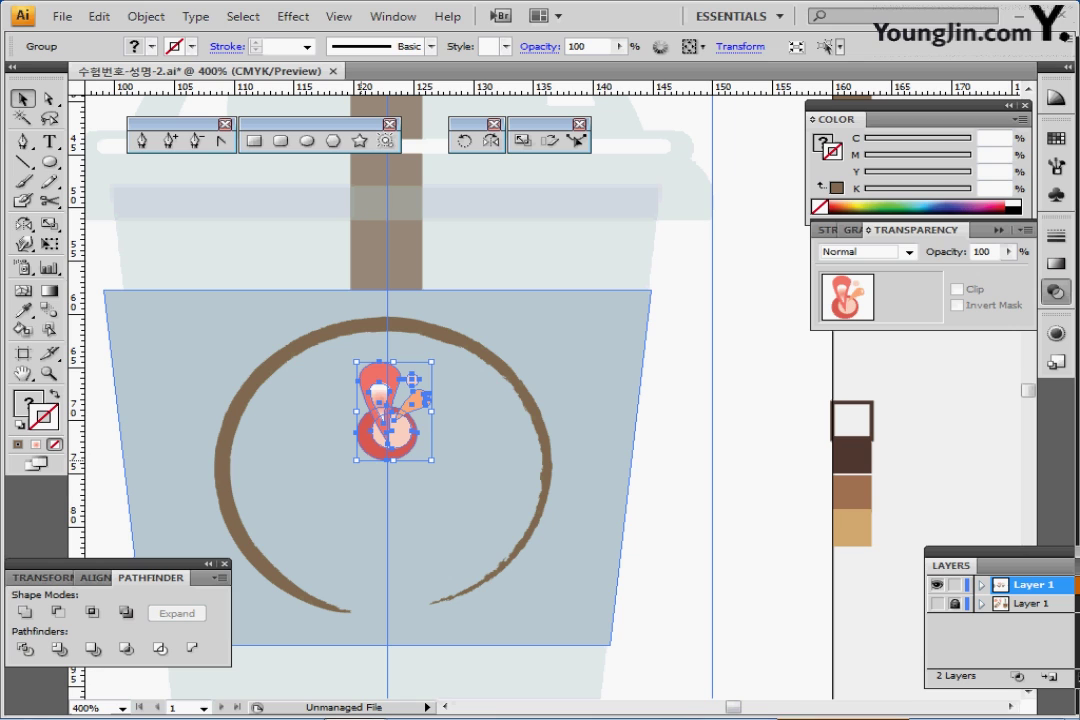
{"action": "left_click_drag", "start_coordinate": [356, 461], "coordinate": [389, 443]}
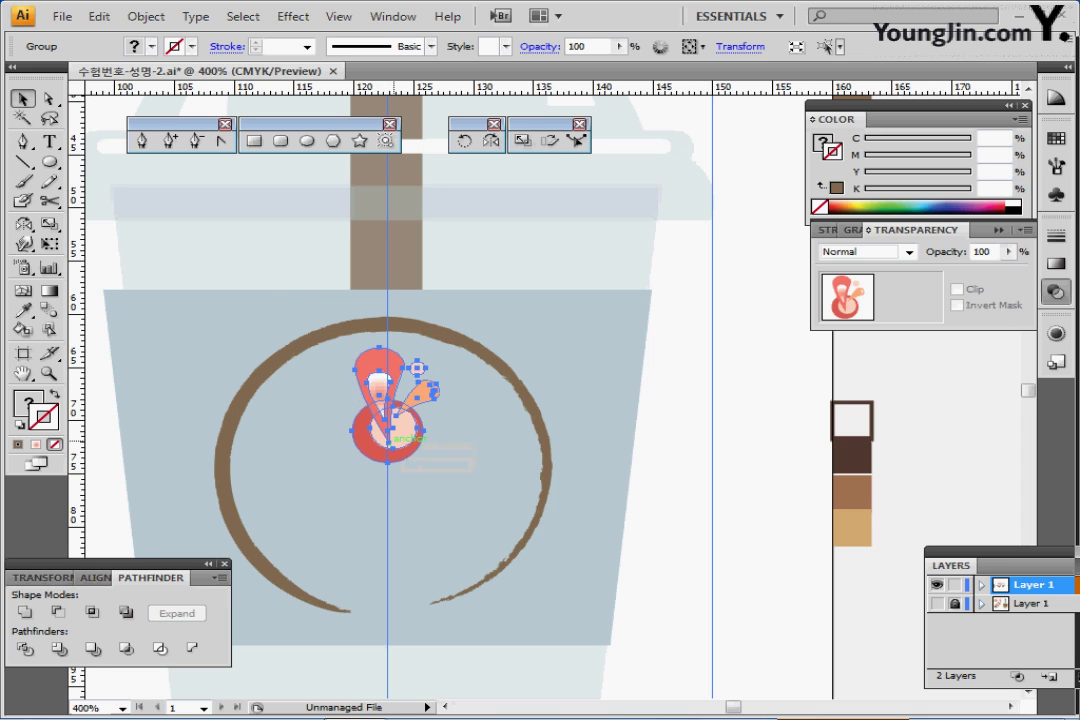
{"action": "key", "text": "ctrl+plus"}
{"action": "key", "text": "ctrl+minus"}
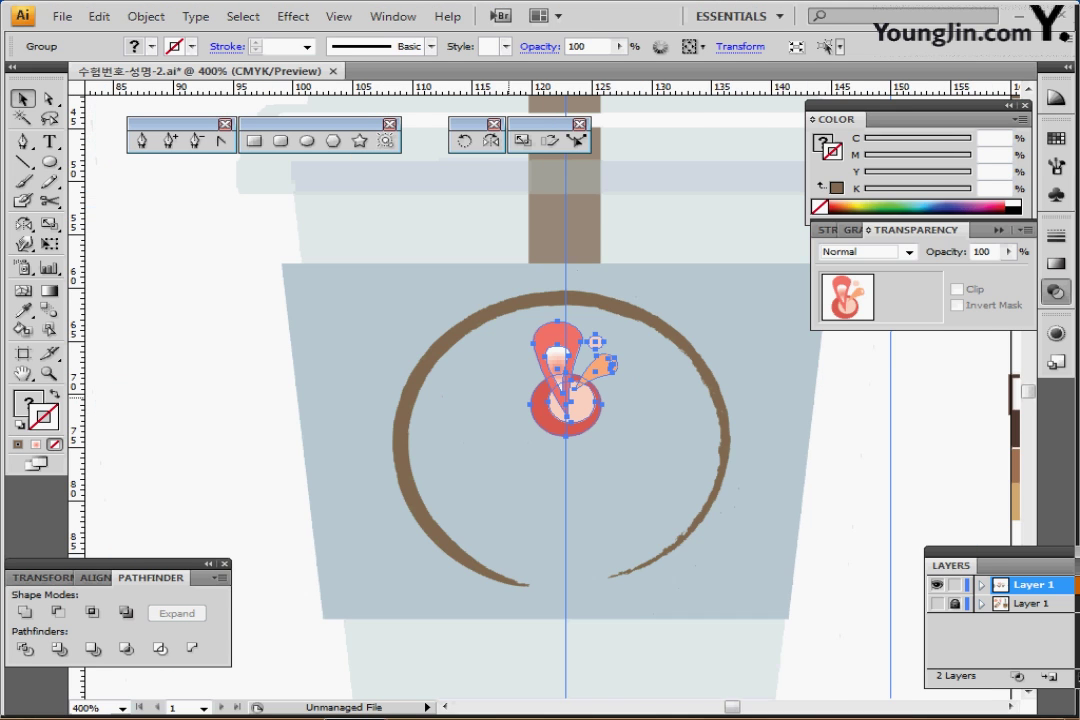
{"action": "key", "text": "ctrl+-"}
- Isolate the small motif group and fill its large droplet and small dot with the swatch's dark brown
{"action": "double_click", "coordinate": [348, 344]}
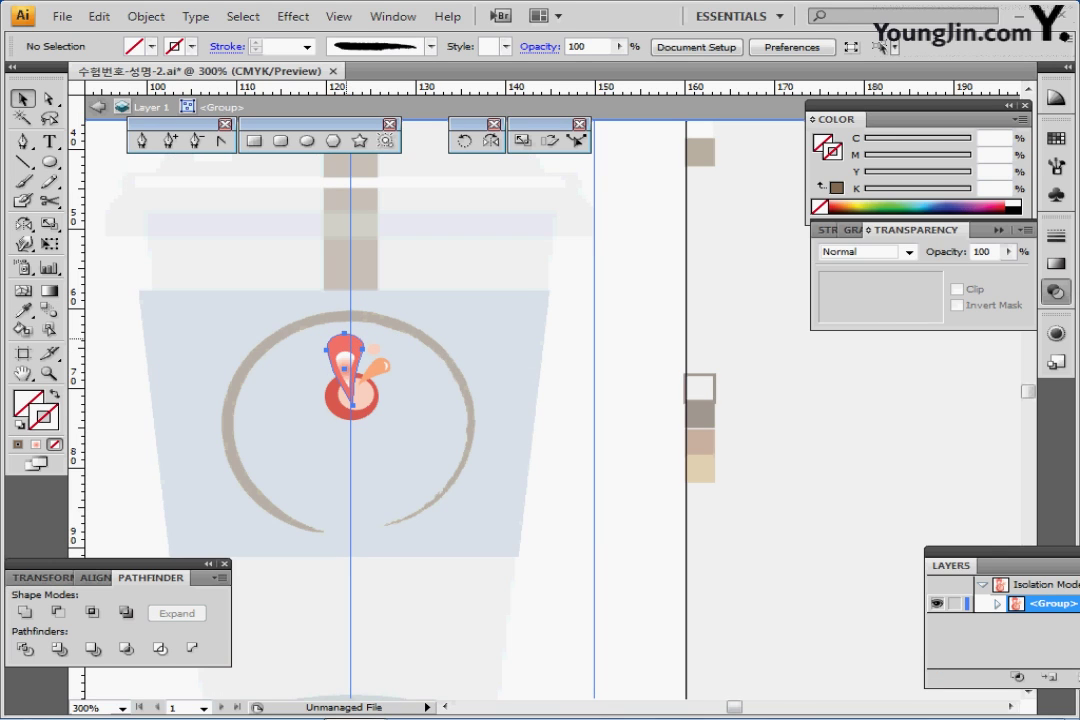
{"action": "left_click", "coordinate": [345, 345]}
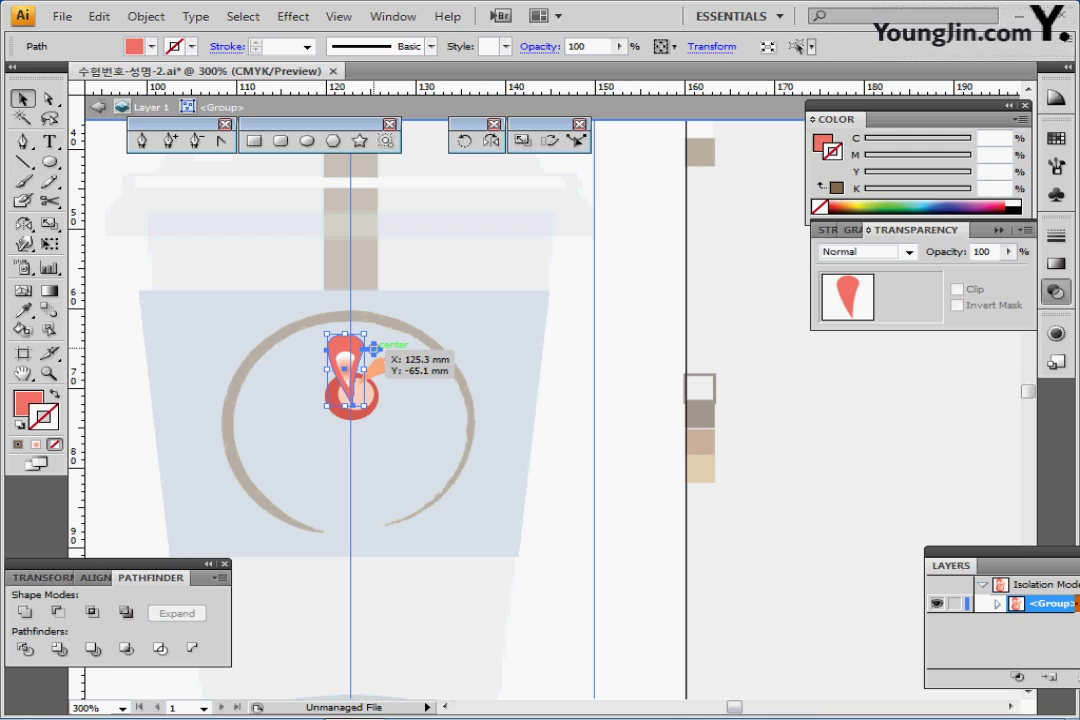
{"action": "left_click", "coordinate": [375, 358], "text": "shift"}
{"action": "key", "text": "i"}
{"action": "left_click", "coordinate": [700, 411]}
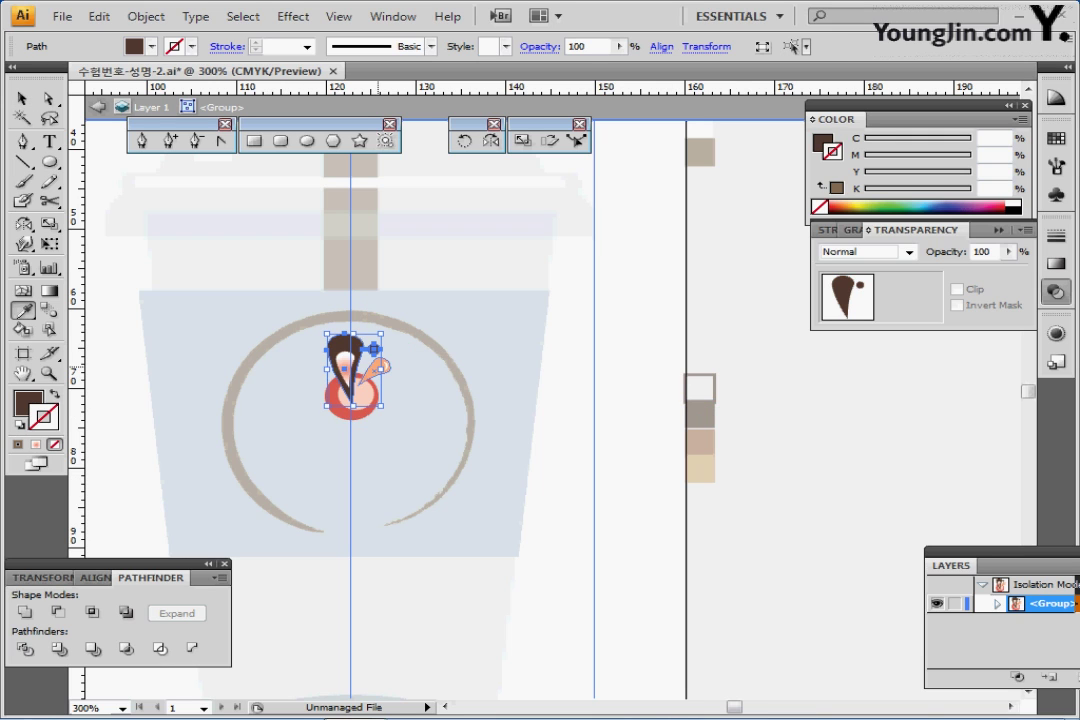
- Fill the large droplet's inner highlight with white and remove its stroke
{"action": "left_click", "coordinate": [346, 370], "text": "ctrl"}
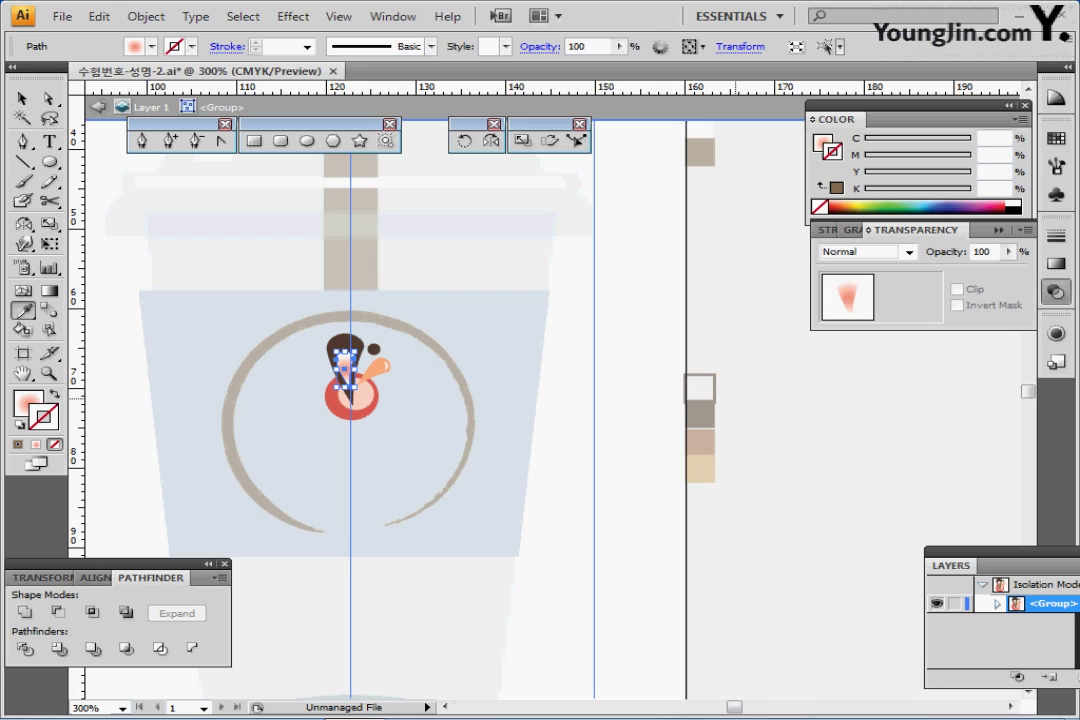
{"action": "key", "text": "d"}
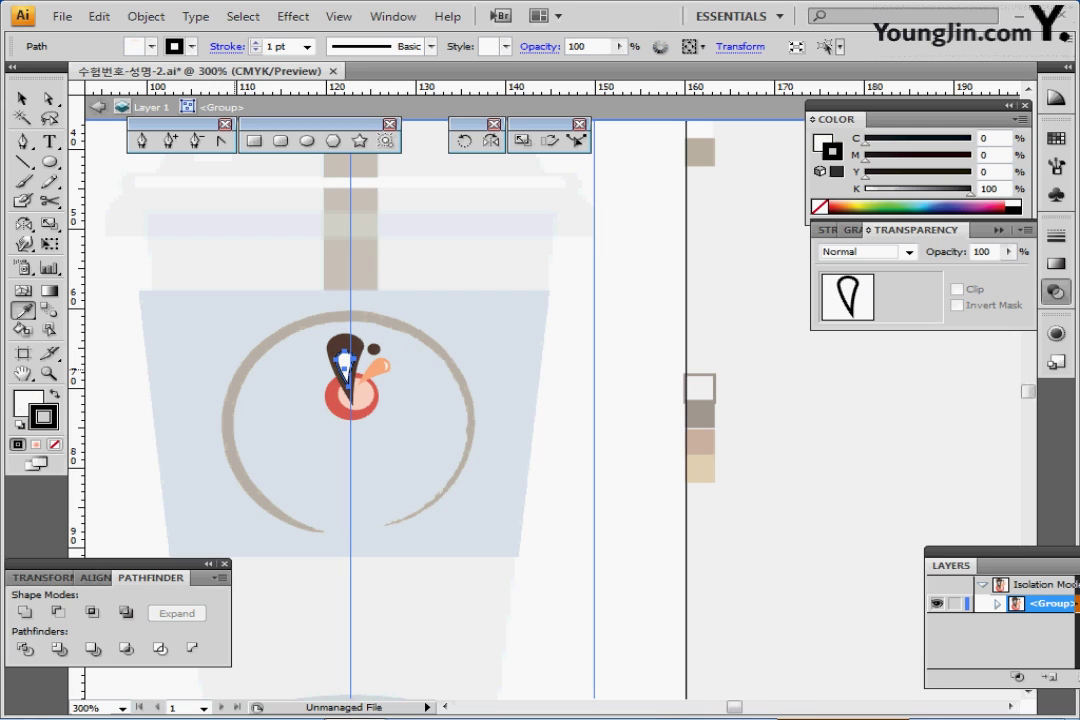
{"action": "key", "text": "slash"}
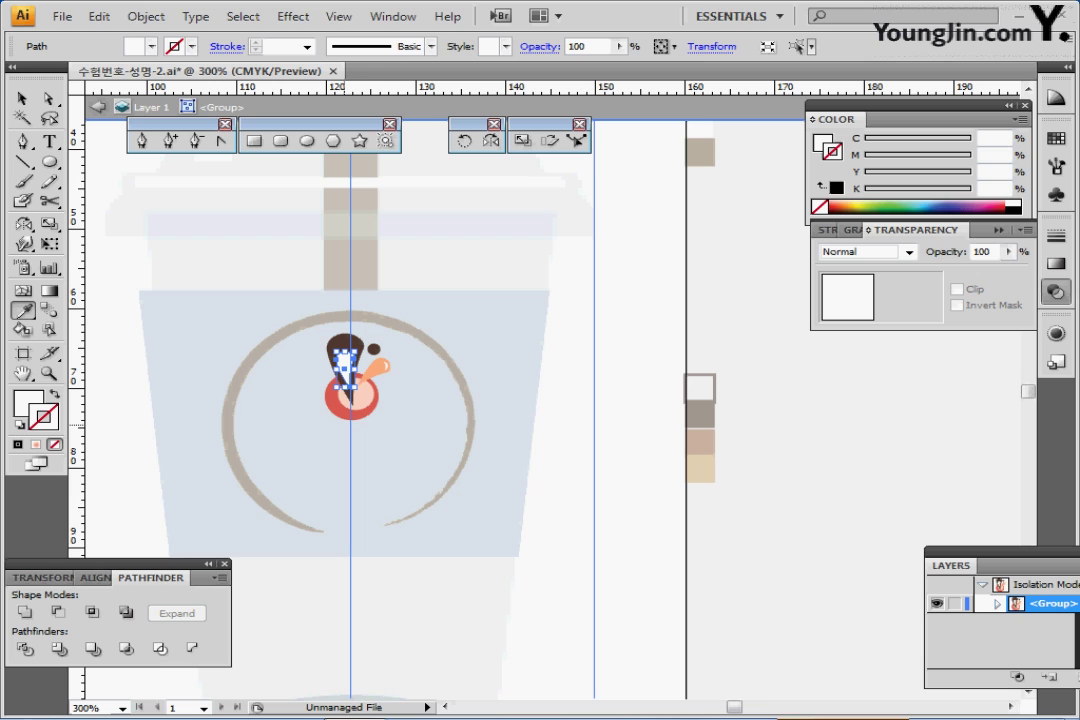
- Fill the motif's outer circle and small droplet with the swatch's medium brown
{"action": "left_click", "coordinate": [350, 415], "text": "ctrl"}
{"action": "left_click", "coordinate": [345, 368], "text": "ctrl+shift"}
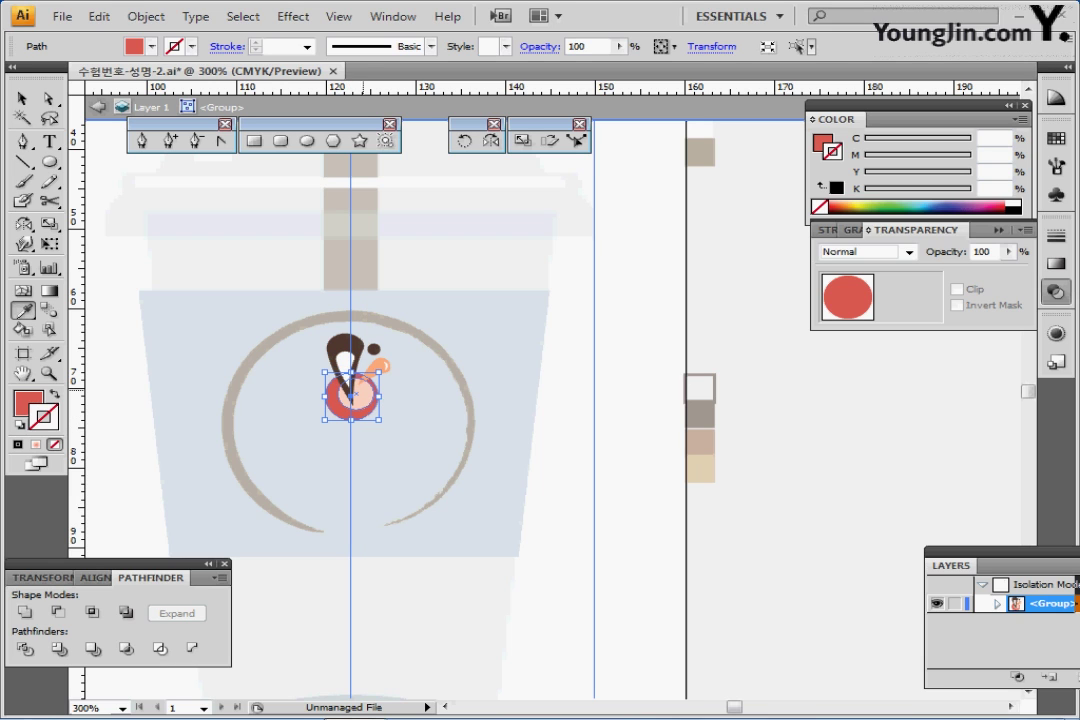
{"action": "left_click", "coordinate": [378, 366], "text": "ctrl+shift"}
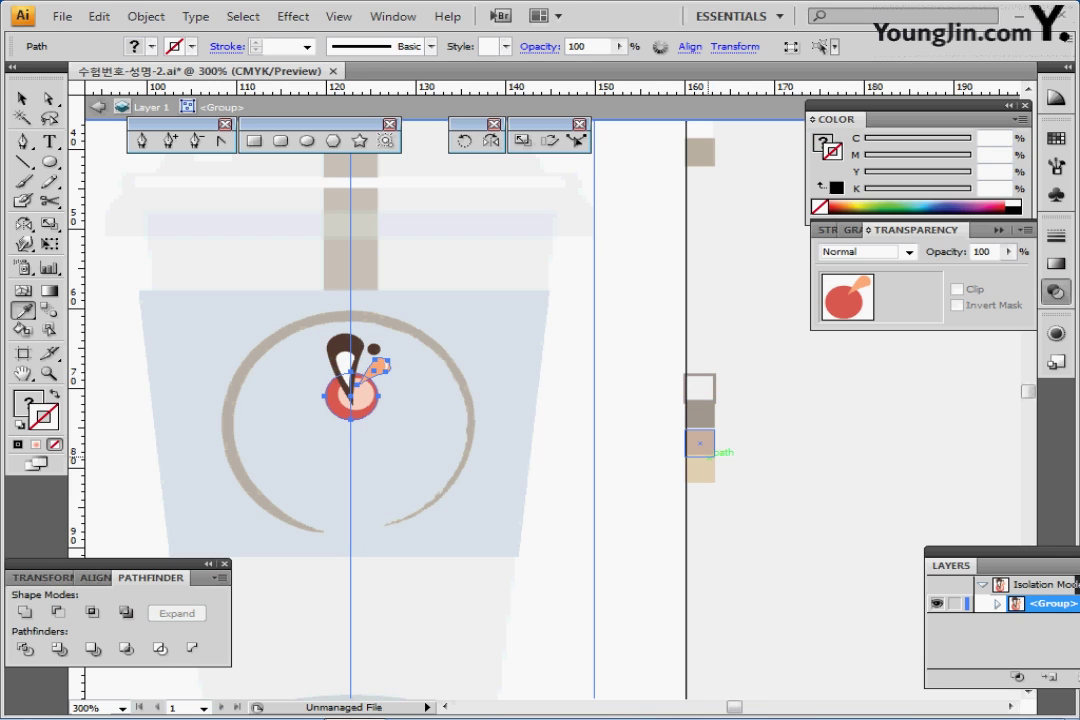
{"action": "left_click", "coordinate": [700, 441]}
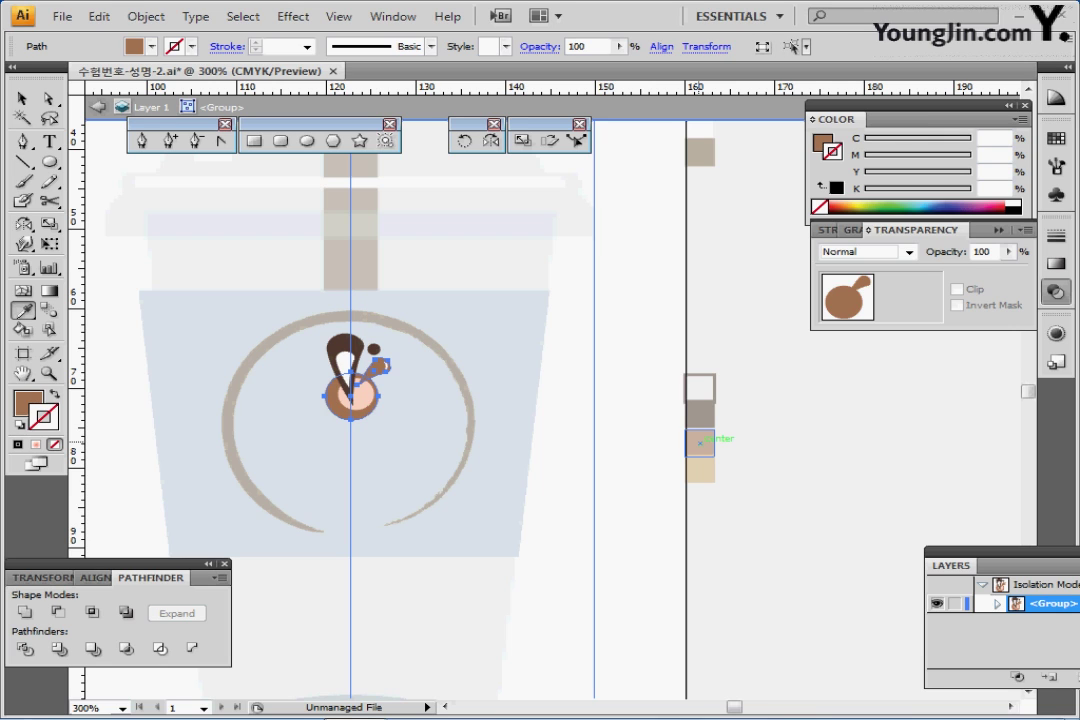
- Fill the motif's inner circle with white without a stroke, deselect it and leave isolation mode
{"action": "left_click", "coordinate": [364, 392], "text": "ctrl"}
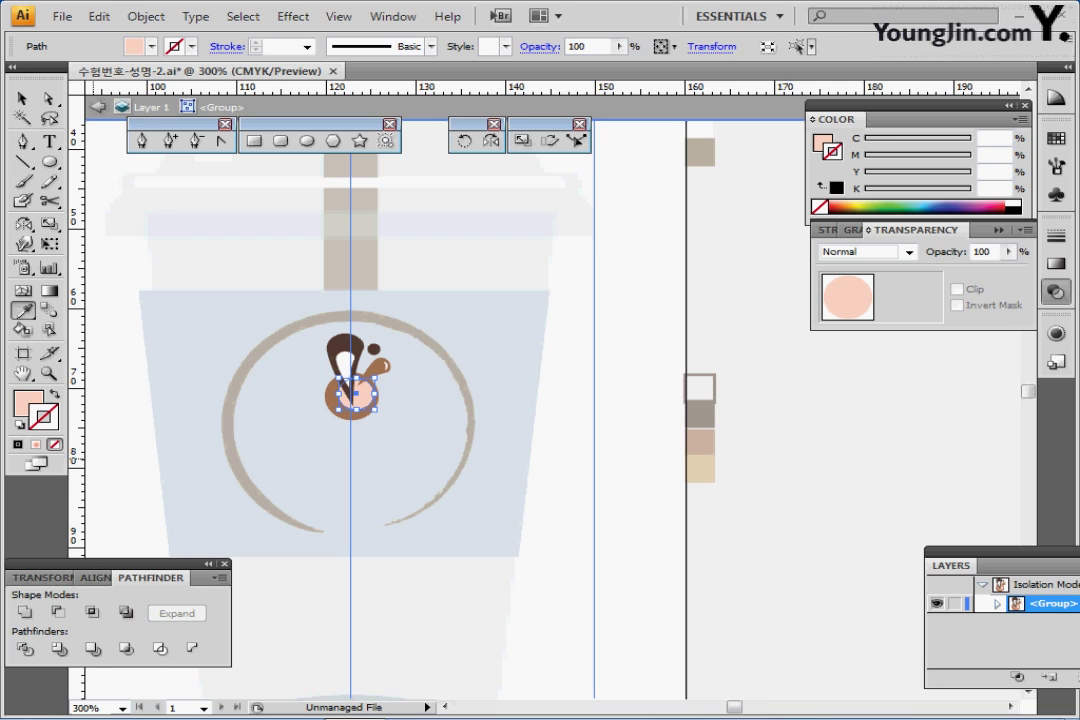
{"action": "key", "text": "d"}
{"action": "key", "text": "/"}
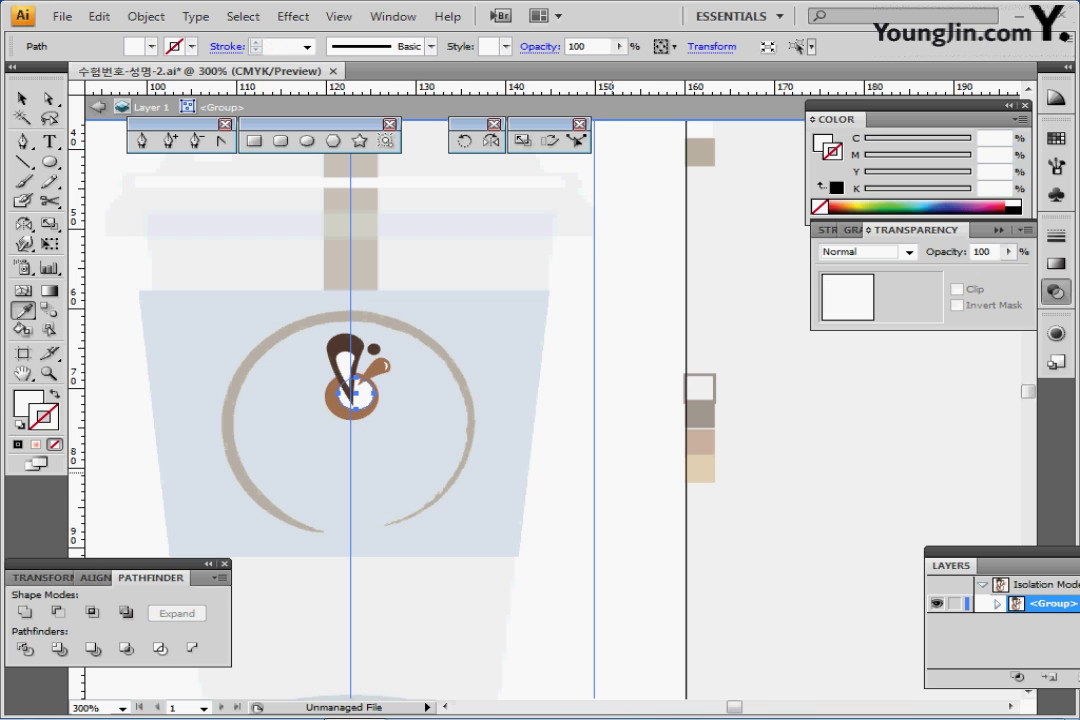
{"action": "key", "text": "ctrl+shift+a"}
{"action": "key", "text": "ctrl+minus"}
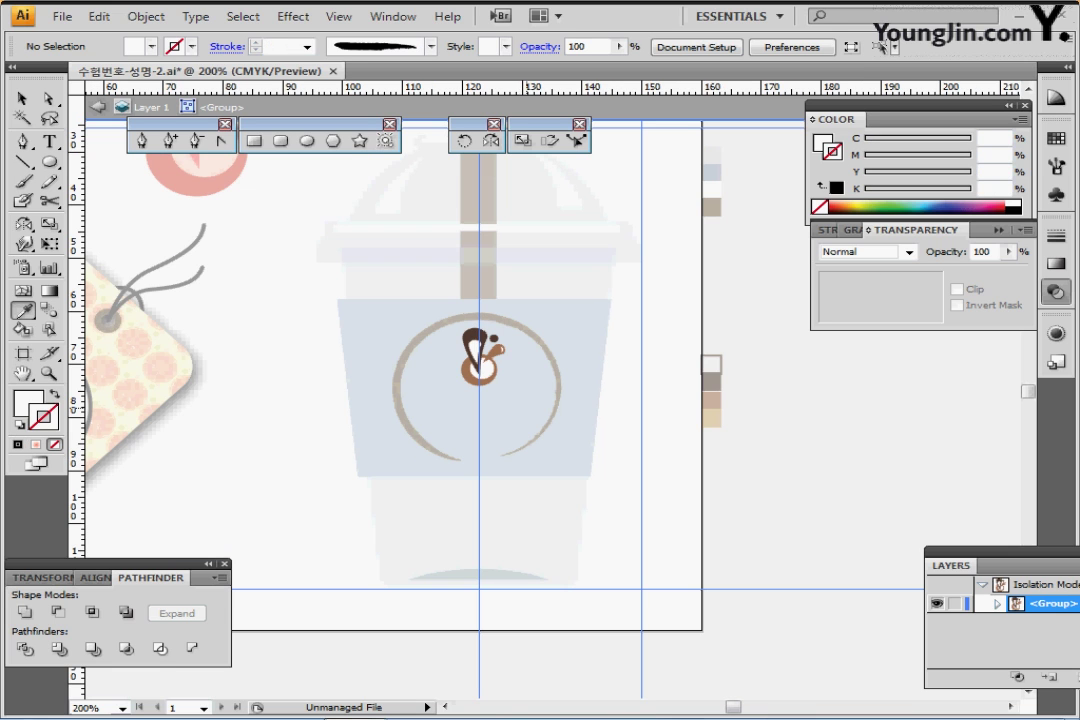
{"action": "left_click_drag", "start_coordinate": [540, 400], "coordinate": [508, 421]}
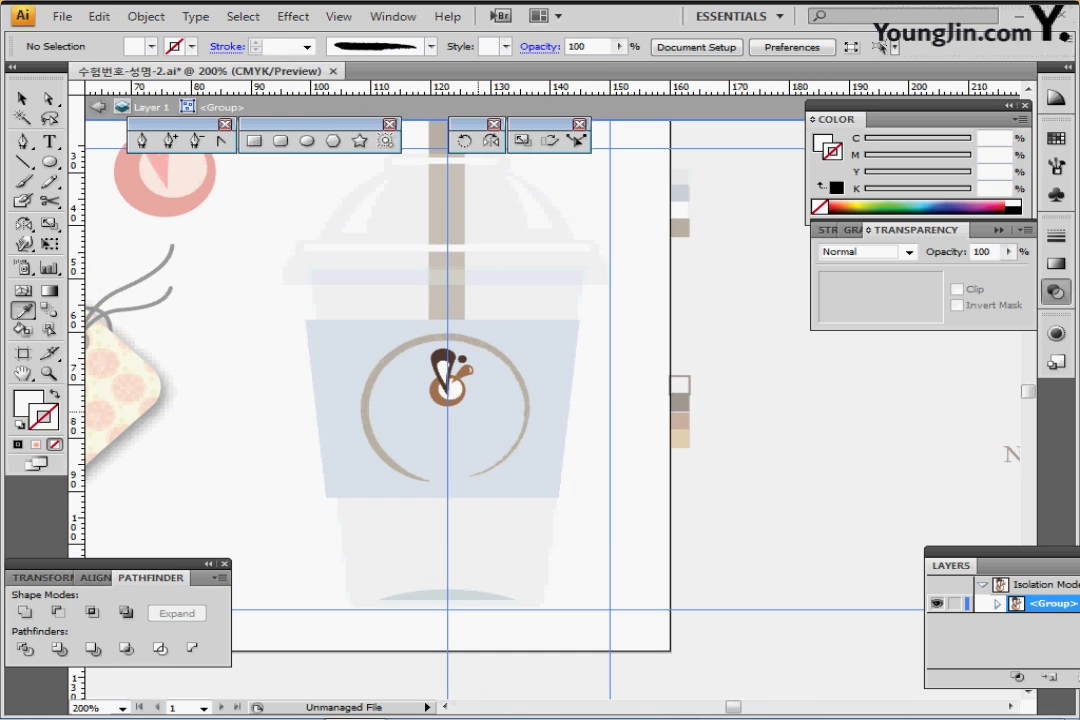
{"action": "key", "text": "Escape"}
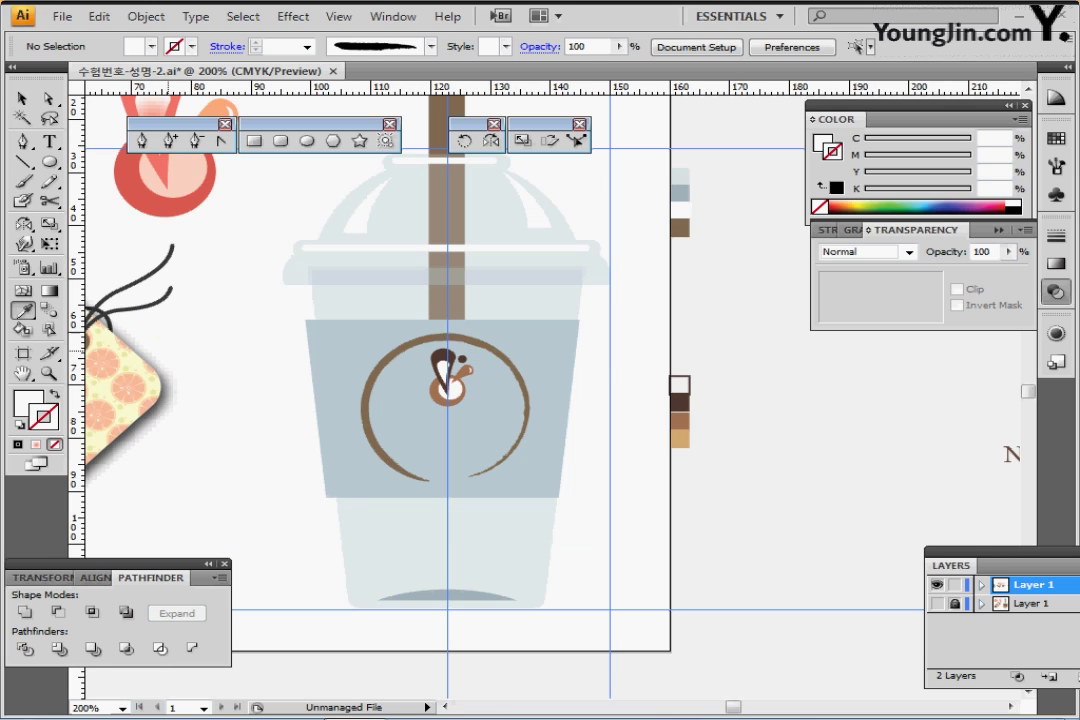
- Nudge the blue-grey sleeve two increments to the right and deselect it
{"action": "left_click", "coordinate": [334, 357], "text": "ctrl"}
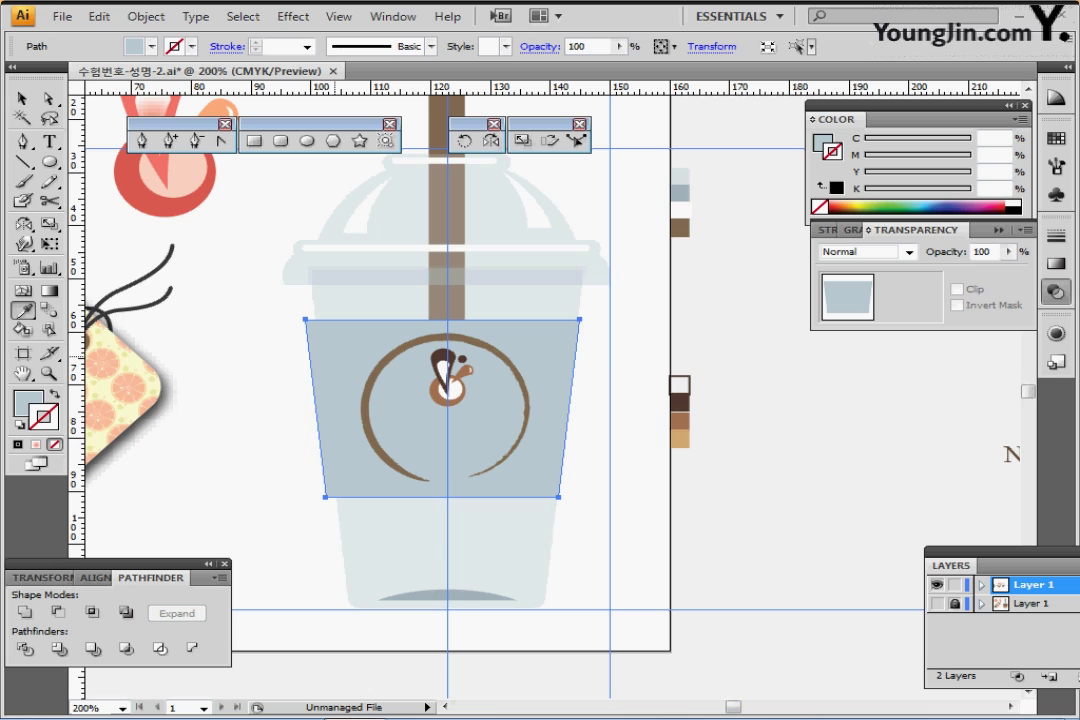
{"action": "key", "text": "Right"}
{"action": "key", "text": "Right"}
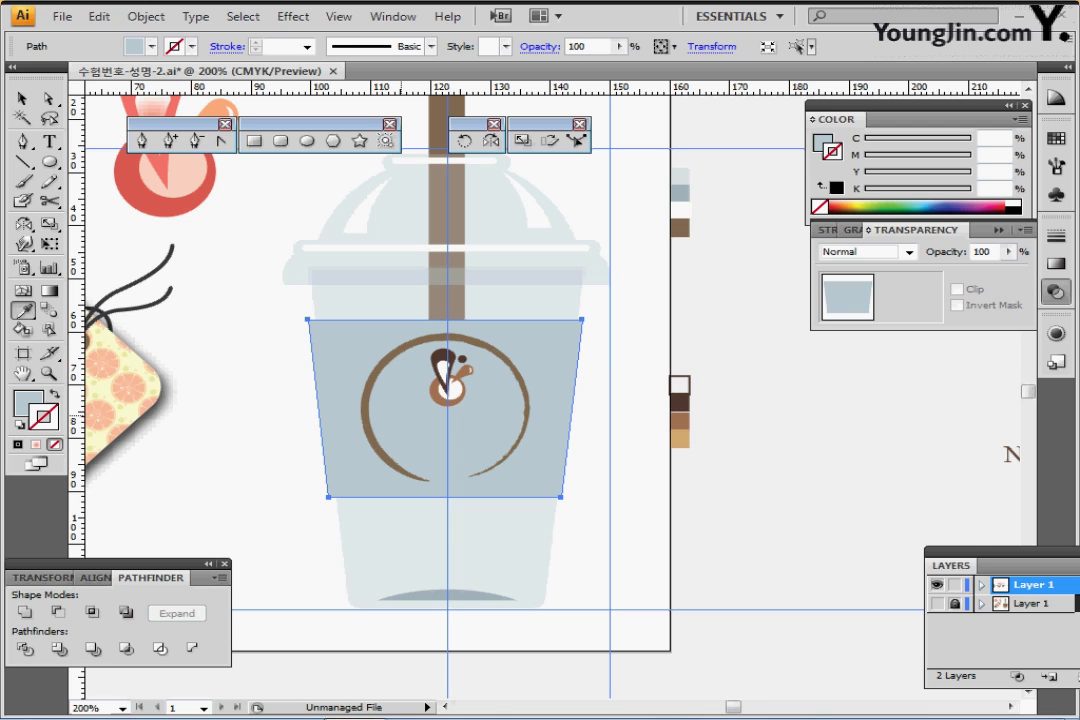
{"action": "key", "text": "ctrl+shift+a"}
- Paste another red motif, scale it down, tilt it counterclockwise and place it over the sleeve's upper right edge
{"action": "key", "text": "ctrl+v"}
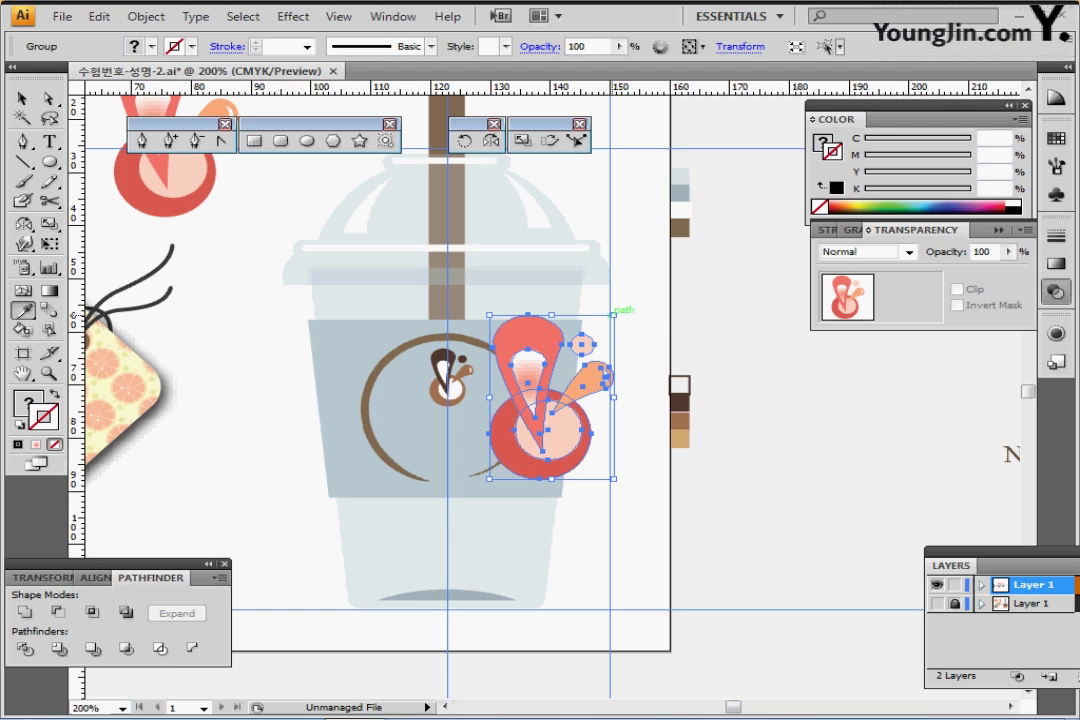
{"action": "left_click_drag", "start_coordinate": [613, 315], "coordinate": [535, 378]}
{"action": "left_click_drag", "start_coordinate": [529, 459], "coordinate": [576, 369]}
- Paste one more red motif, scale it down, rotate it upside down and place it over the sleeve's lower left edge
{"action": "key", "text": "ctrl+v"}
{"action": "left_click_drag", "start_coordinate": [549, 429], "coordinate": [377, 463]}
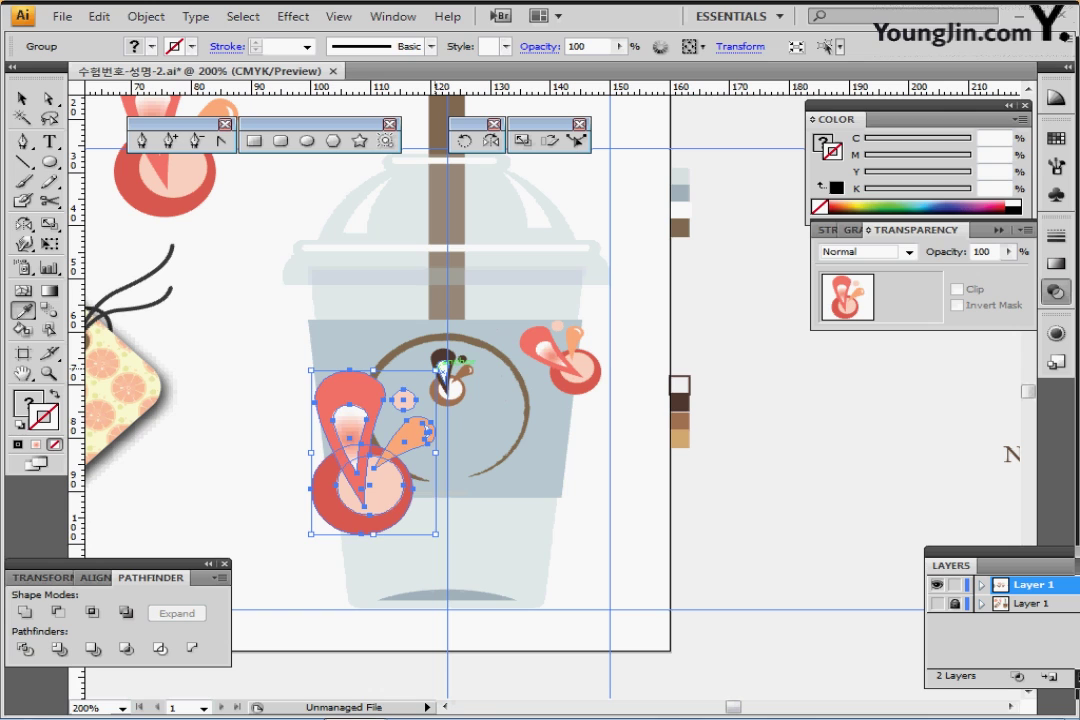
{"action": "left_click_drag", "start_coordinate": [436, 371], "coordinate": [339, 497]}
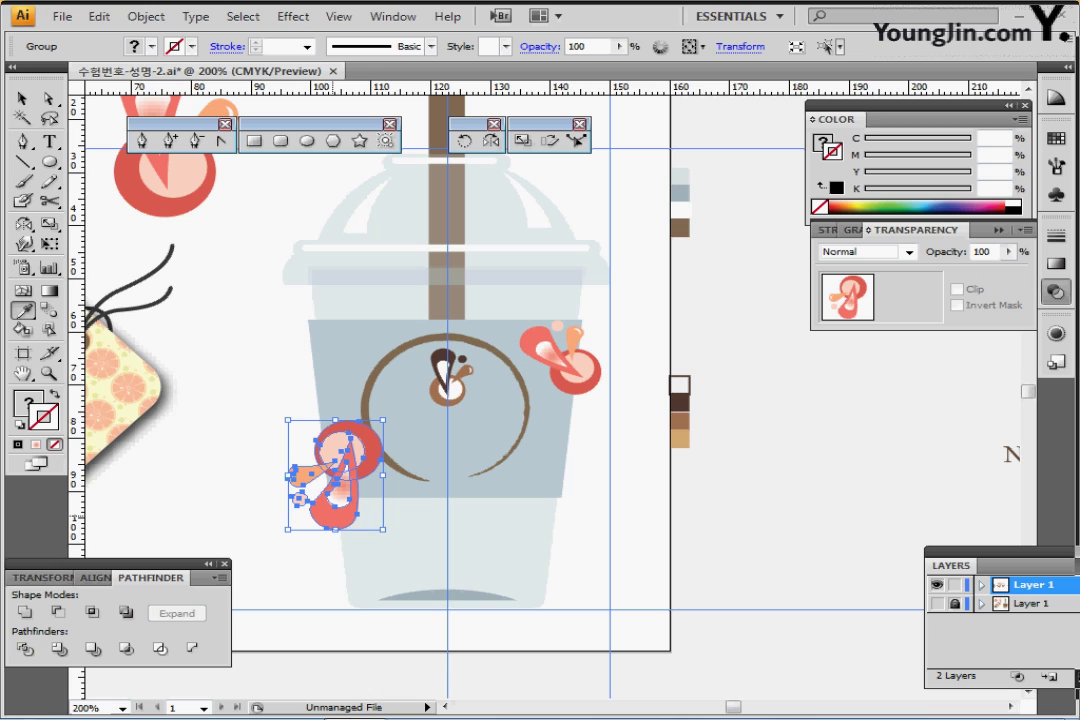
{"action": "left_click_drag", "start_coordinate": [324, 496], "coordinate": [310, 510]}
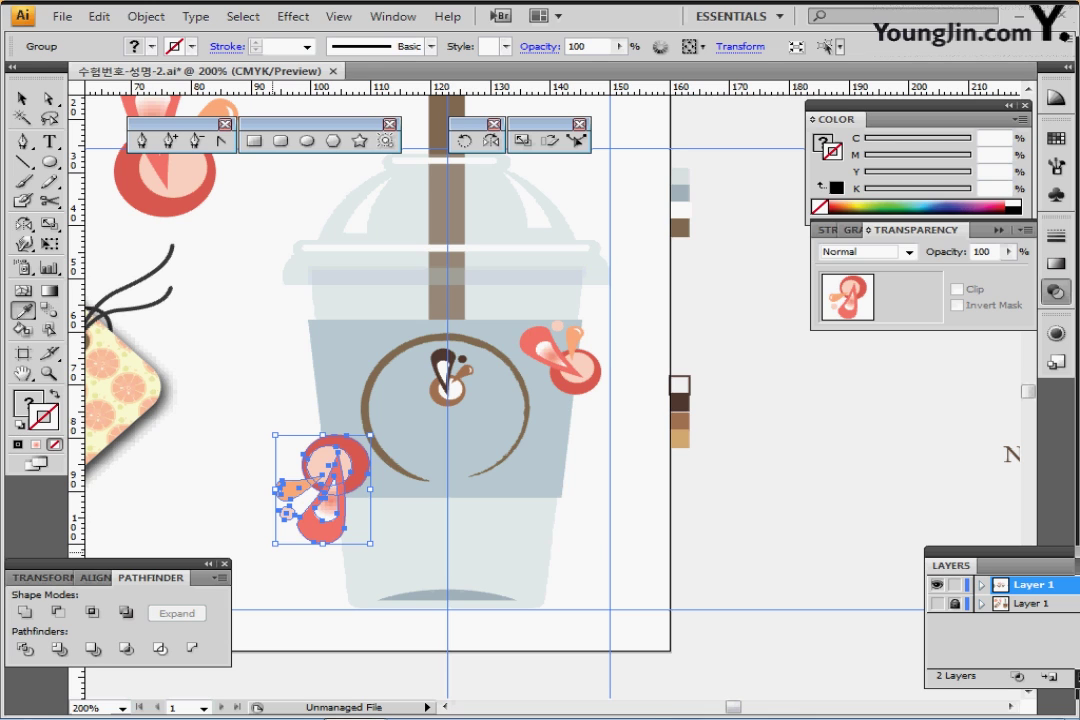
- Rotate the lower left red motif slightly counterclockwise, shift it right over the sleeve's edge and deselect it
{"action": "left_click_drag", "start_coordinate": [272, 548], "coordinate": [304, 552]}
{"action": "left_click_drag", "start_coordinate": [342, 482], "coordinate": [362, 476]}
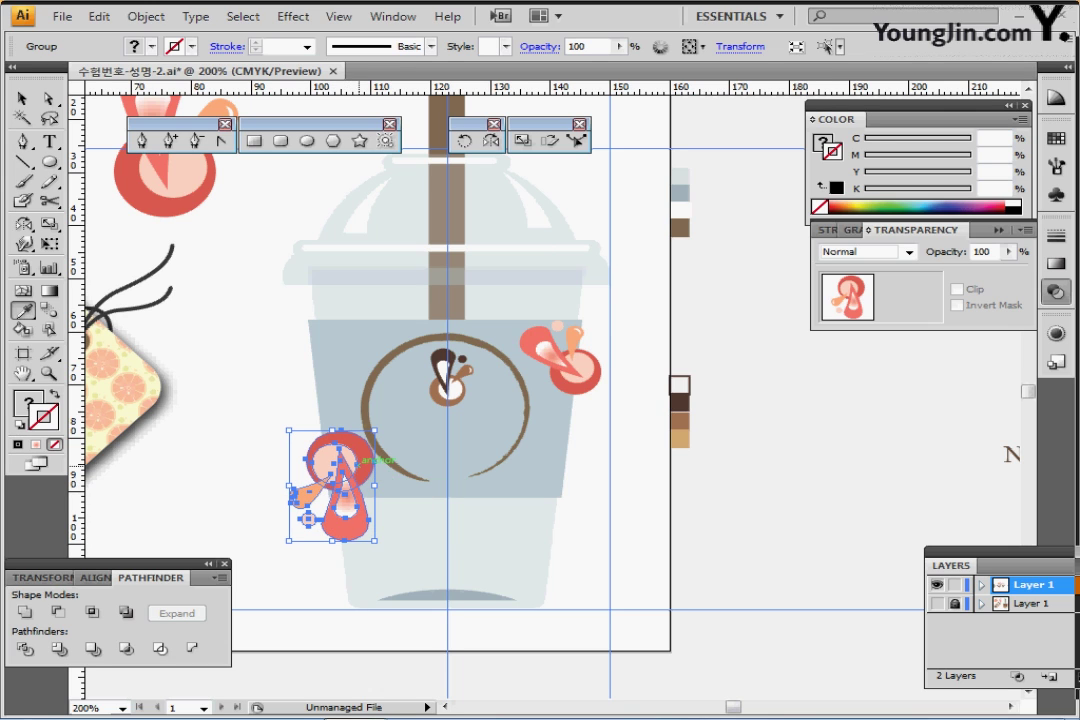
{"action": "left_click_drag", "start_coordinate": [362, 460], "coordinate": [365, 464]}
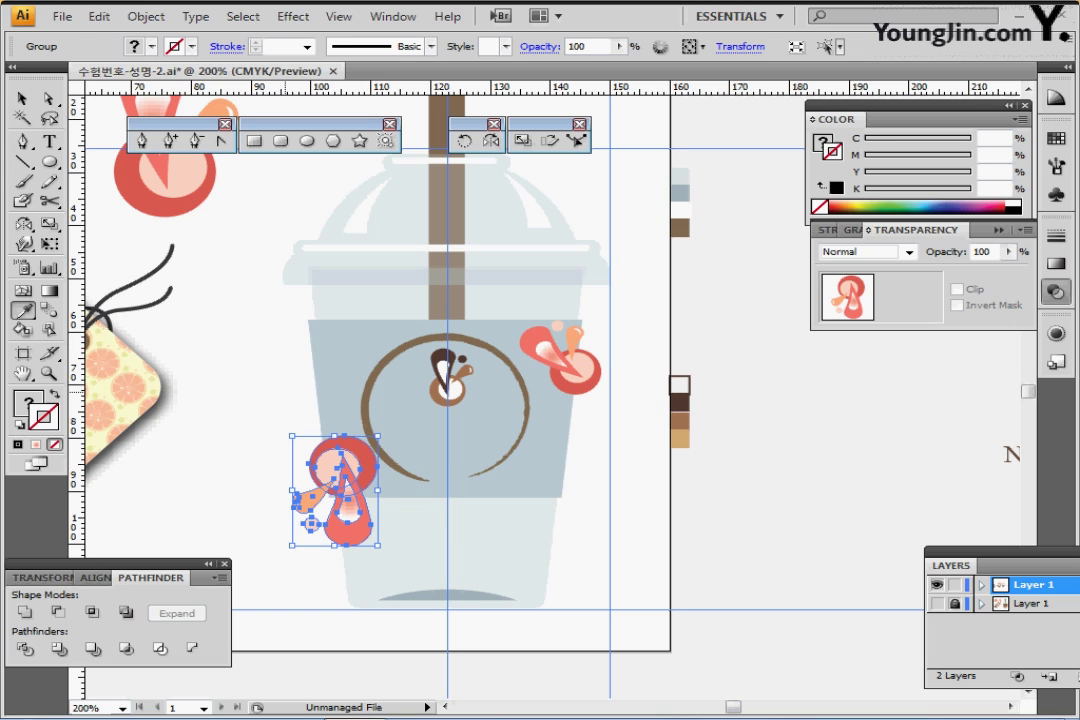
{"action": "left_click", "coordinate": [285, 392], "text": "ctrl"}
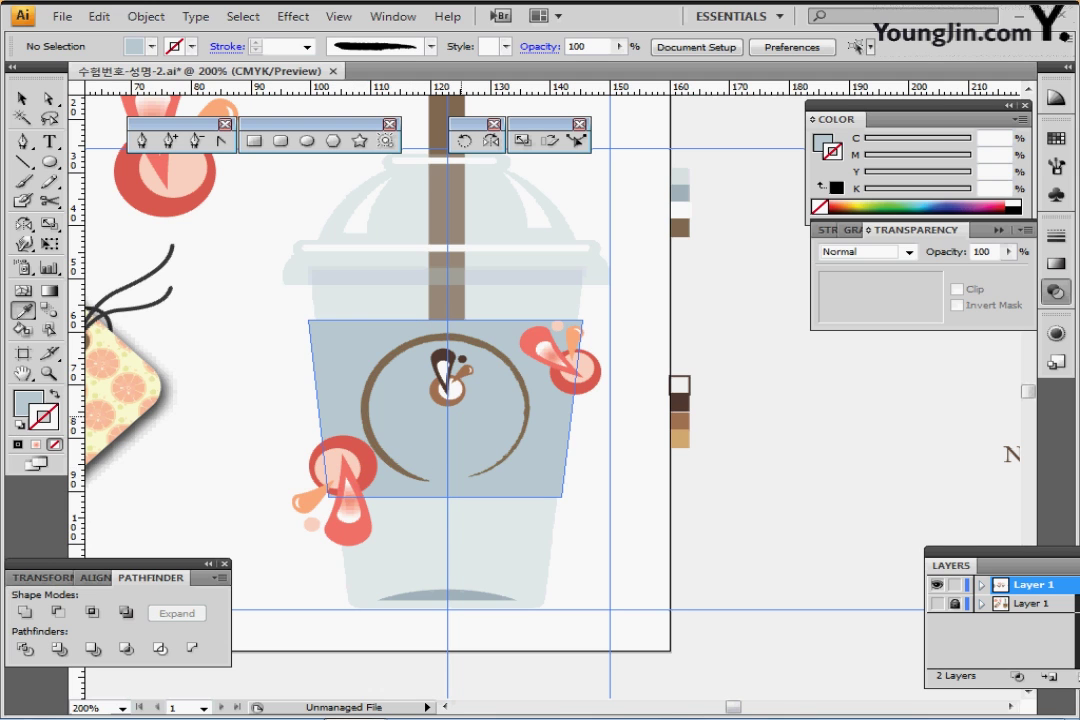
- Copy the NEW CAFE and Homemade text lines from the tag's round label and paste them into the main artwork
{"action": "left_click_drag", "start_coordinate": [285, 423], "coordinate": [445, 376]}
{"action": "left_click_drag", "start_coordinate": [493, 430], "coordinate": [499, 460]}
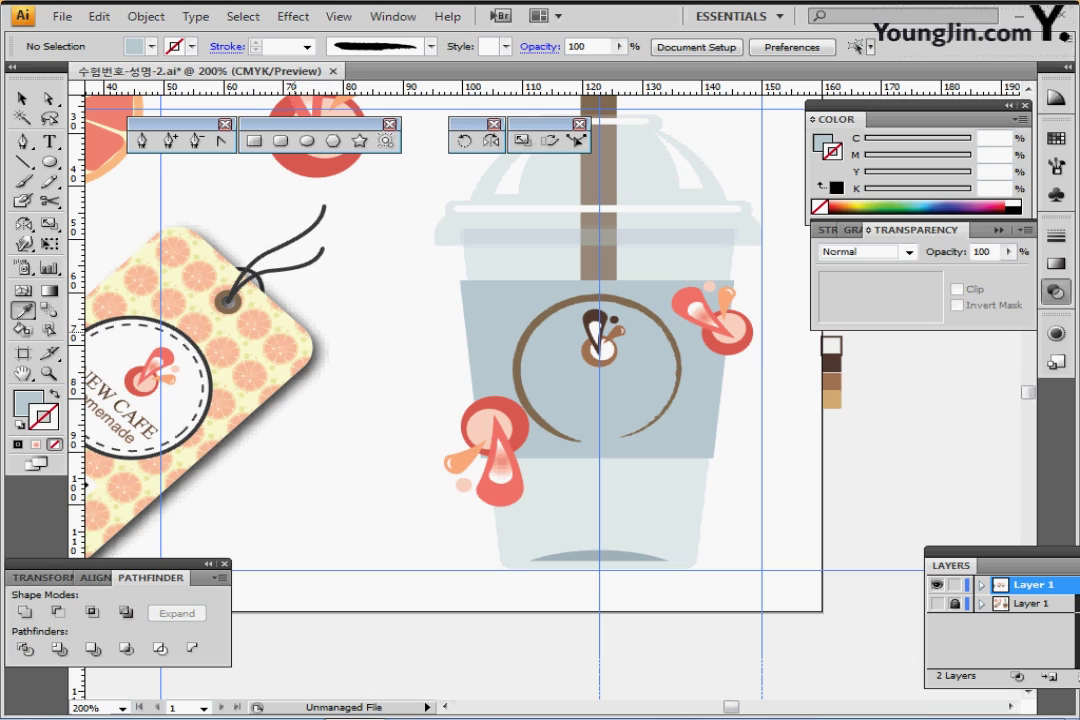
{"action": "left_click_drag", "start_coordinate": [243, 464], "coordinate": [281, 440]}
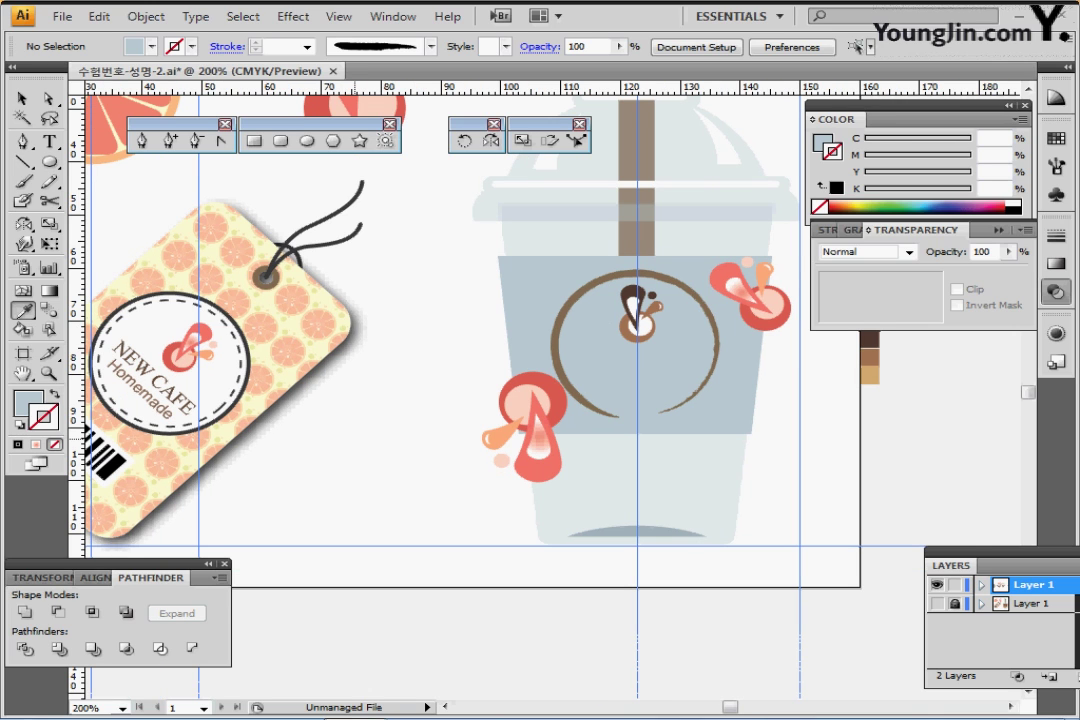
{"action": "left_click", "coordinate": [130, 324]}
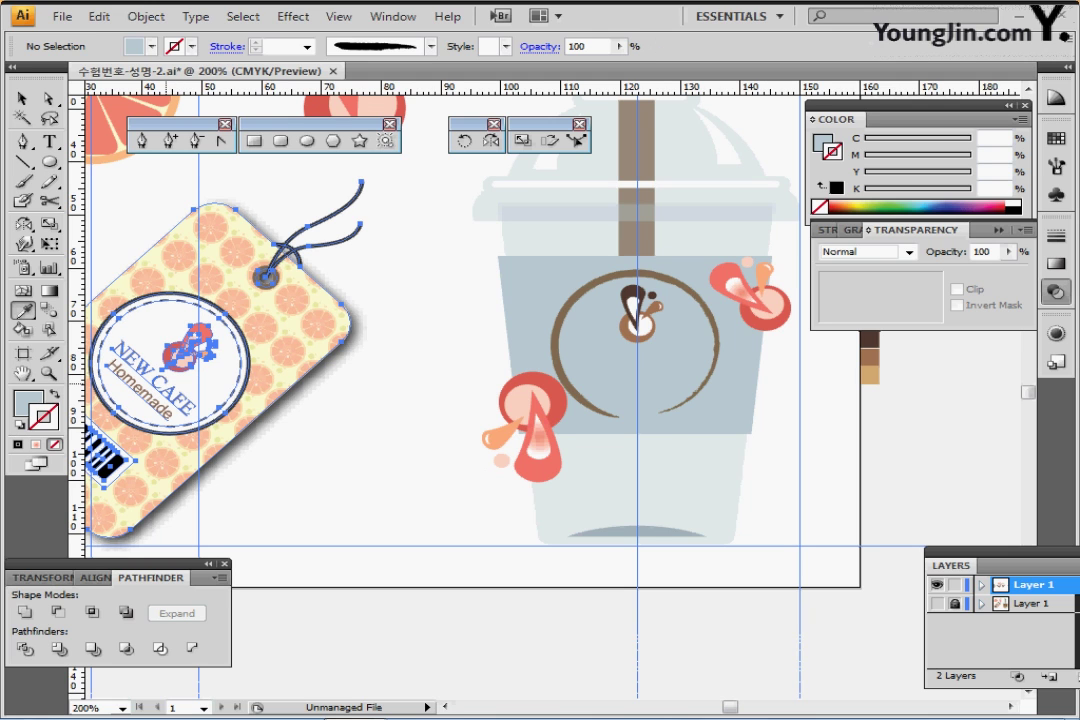
{"action": "double_click", "coordinate": [166, 384], "text": "ctrl"}
{"action": "double_click", "coordinate": [166, 384], "text": "ctrl"}
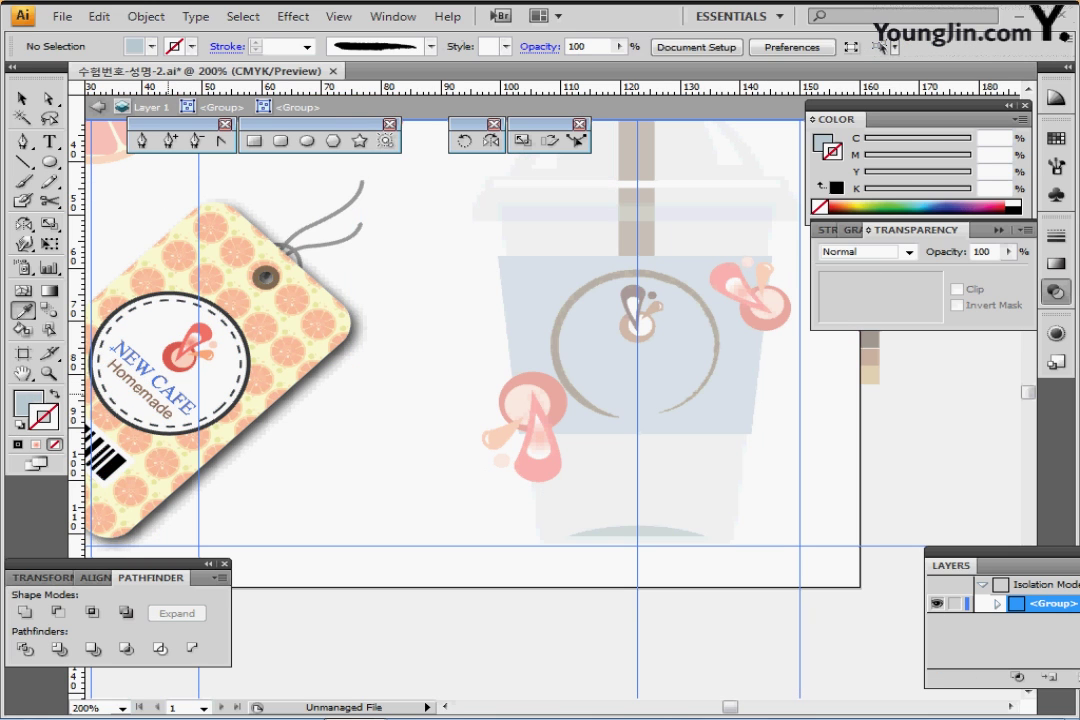
{"action": "left_click", "coordinate": [166, 386], "text": "ctrl"}
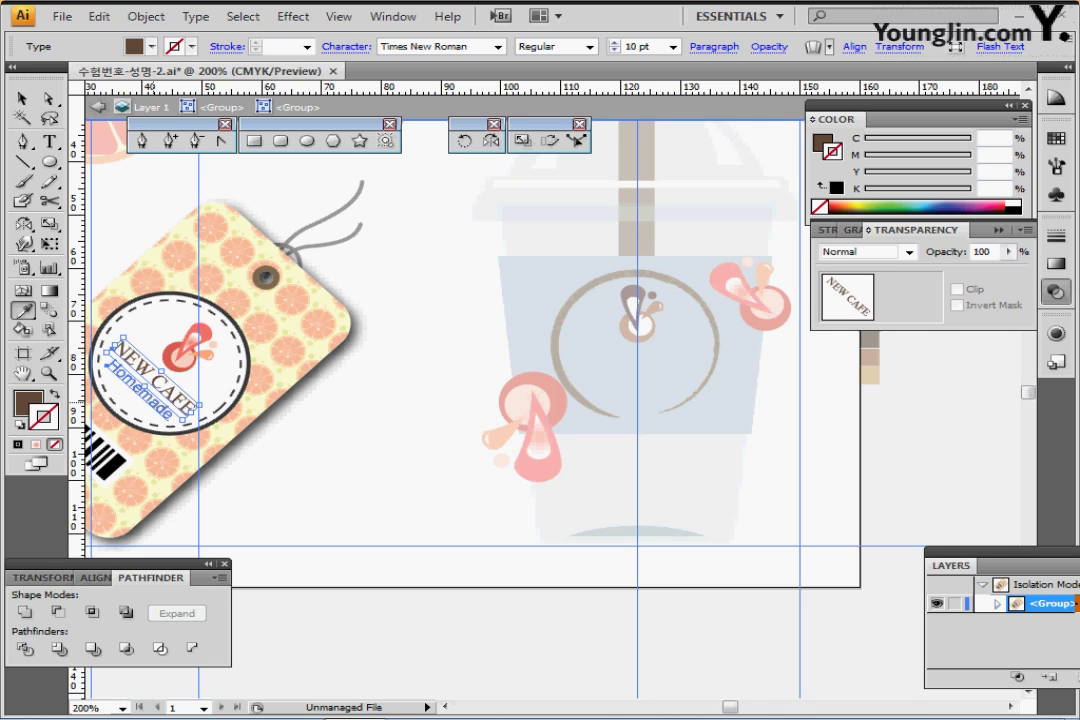
{"action": "left_click", "coordinate": [140, 392], "text": "ctrl+shift"}
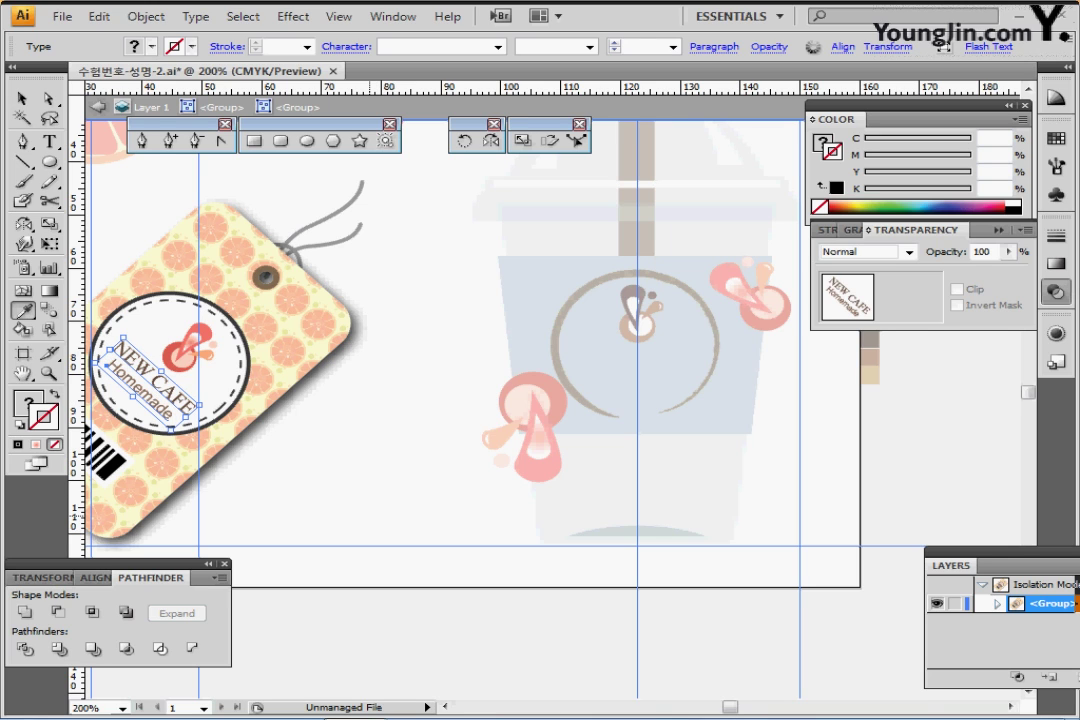
{"action": "key", "text": "Escape"}
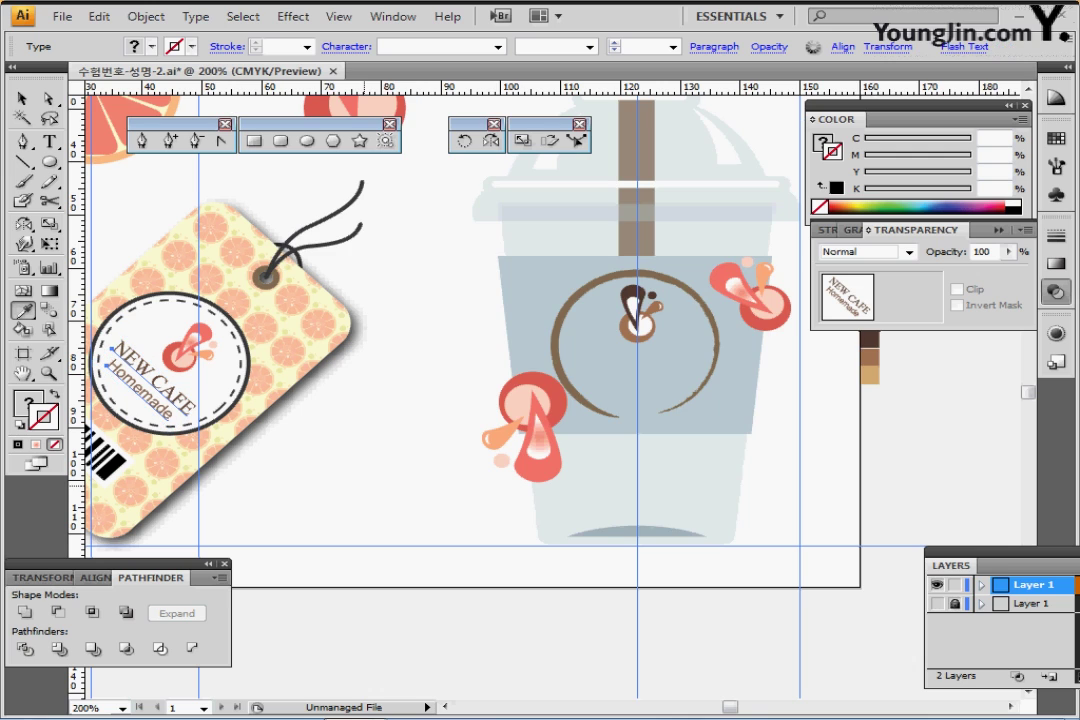
{"action": "key", "text": "ctrl+v"}
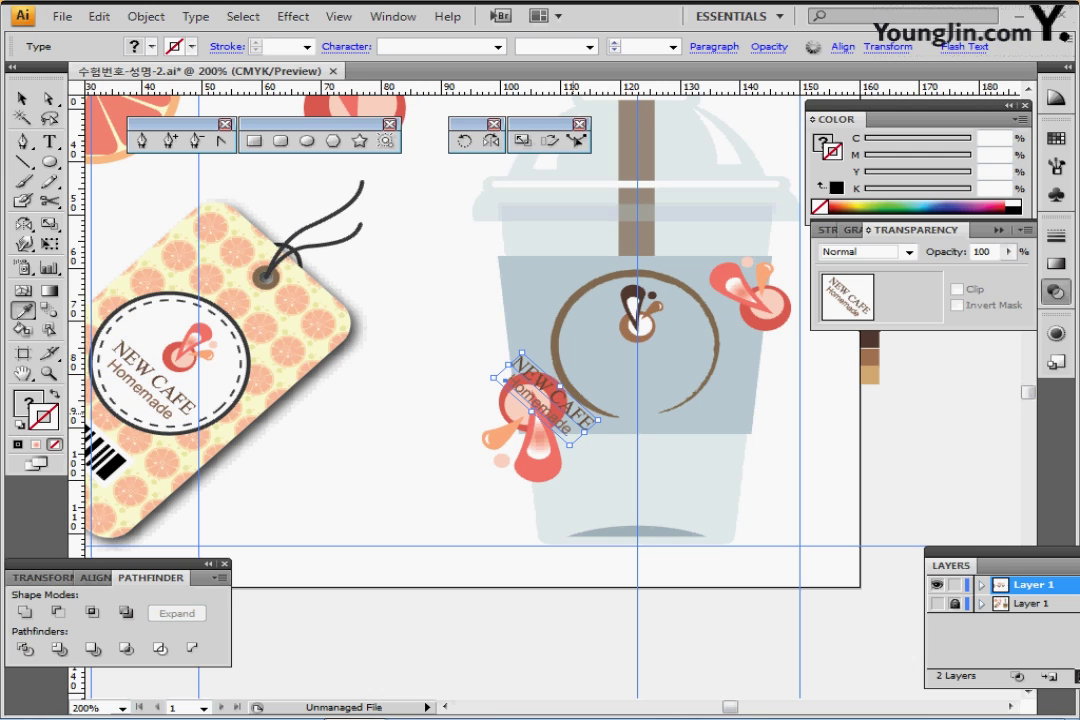
- Rotate the pasted text lines to horizontal and place them inside the brown ellipse beneath the brown motif
{"action": "left_click_drag", "start_coordinate": [545, 418], "coordinate": [723, 405]}
{"action": "key", "text": "ctrl+plus"}
{"action": "key", "text": "ctrl+shift+a"}
{"action": "left_click_drag", "start_coordinate": [515, 390], "coordinate": [527, 386]}
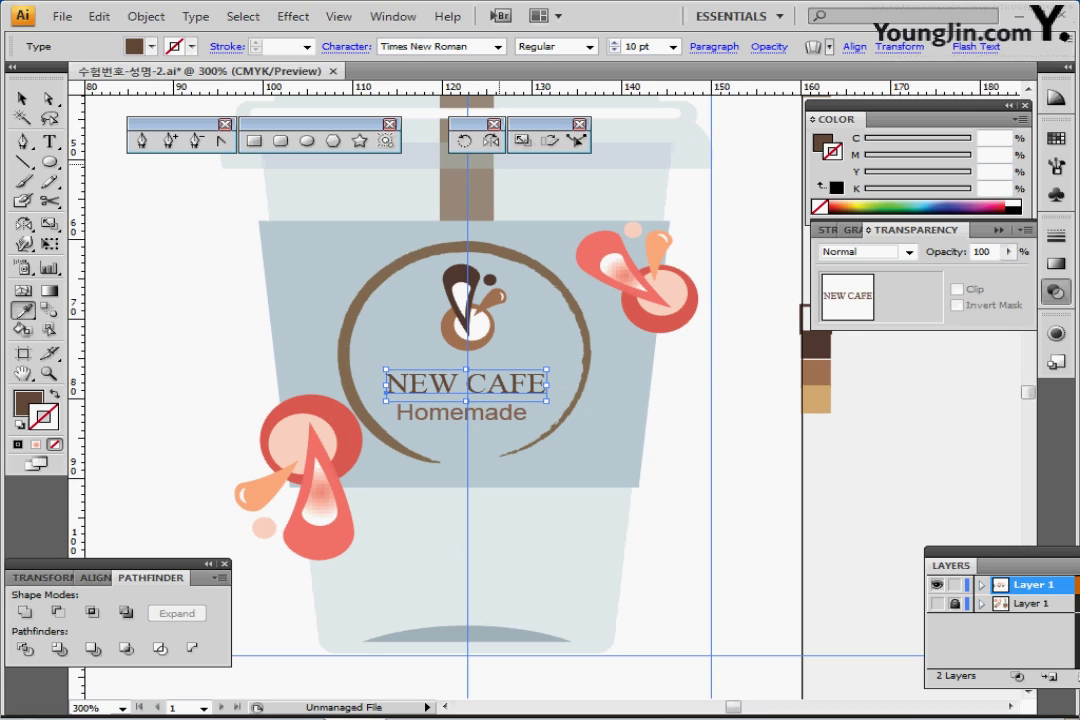
- Set the NEW CAFE text size to 13 pt and centre it on the cup's vertical guide beneath the brown motif
{"action": "left_click", "coordinate": [637, 46]}
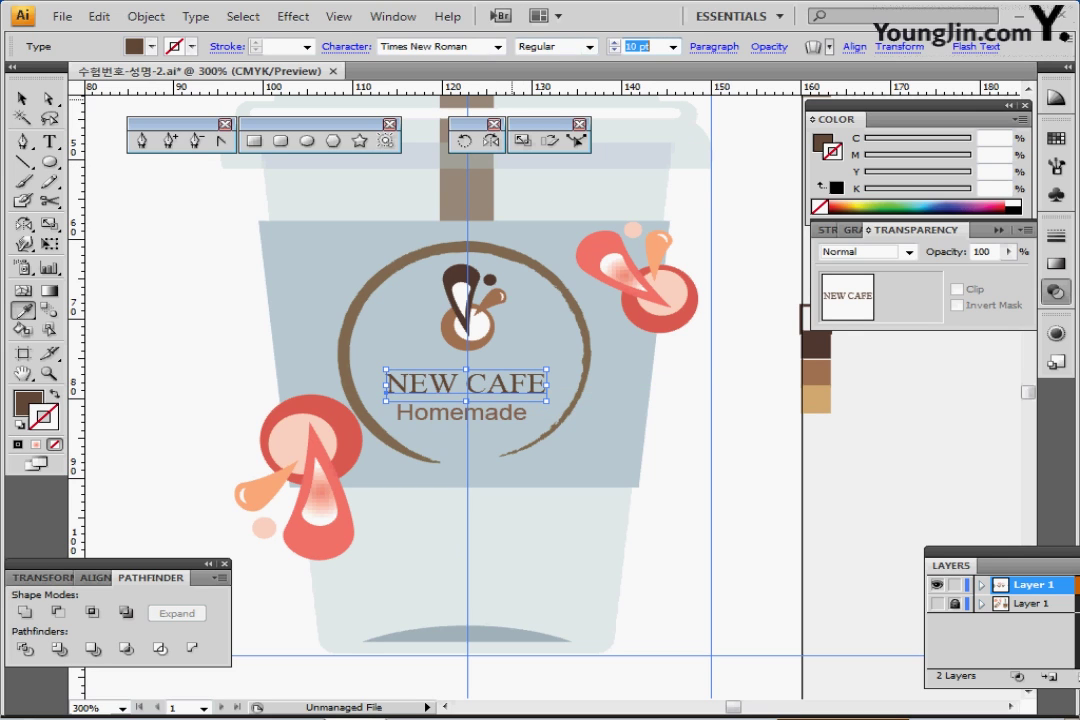
{"action": "type", "text": "13"}
{"action": "key", "text": "Return"}
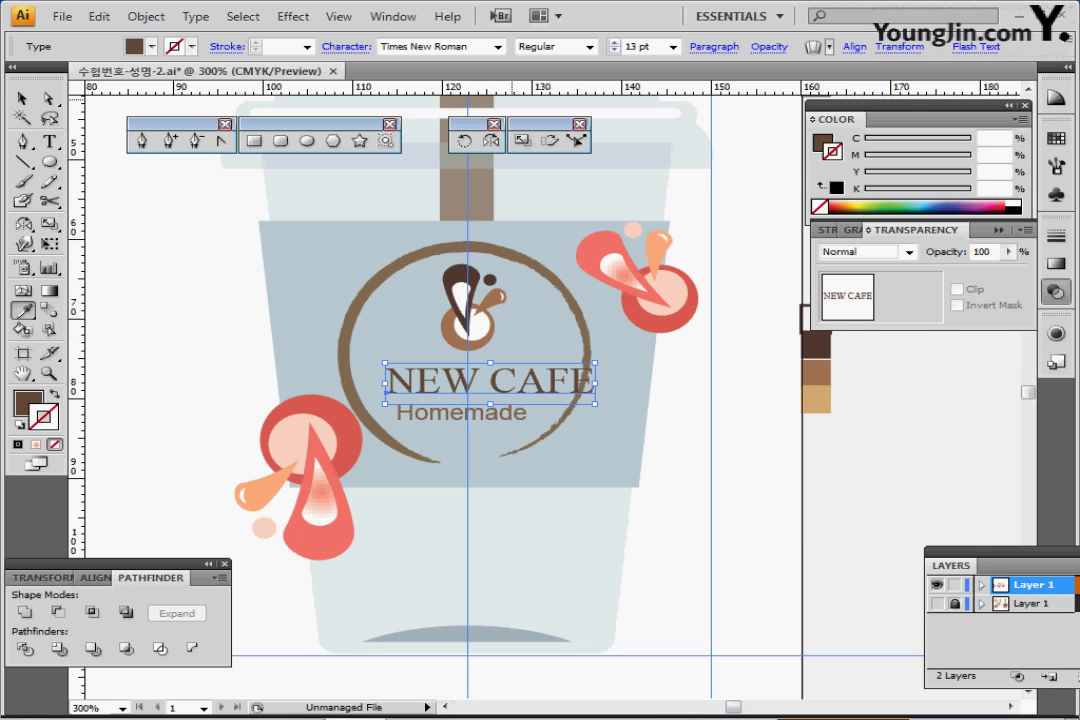
{"action": "key", "text": "Left"}
{"action": "key", "text": "Left"}
{"action": "key", "text": "Left"}
{"action": "key", "text": "Left"}
{"action": "key", "text": "Left"}
{"action": "key", "text": "Left"}
{"action": "key", "text": "Left"}
{"action": "key", "text": "Left"}
{"action": "key", "text": "Left"}
{"action": "key", "text": "Left"}
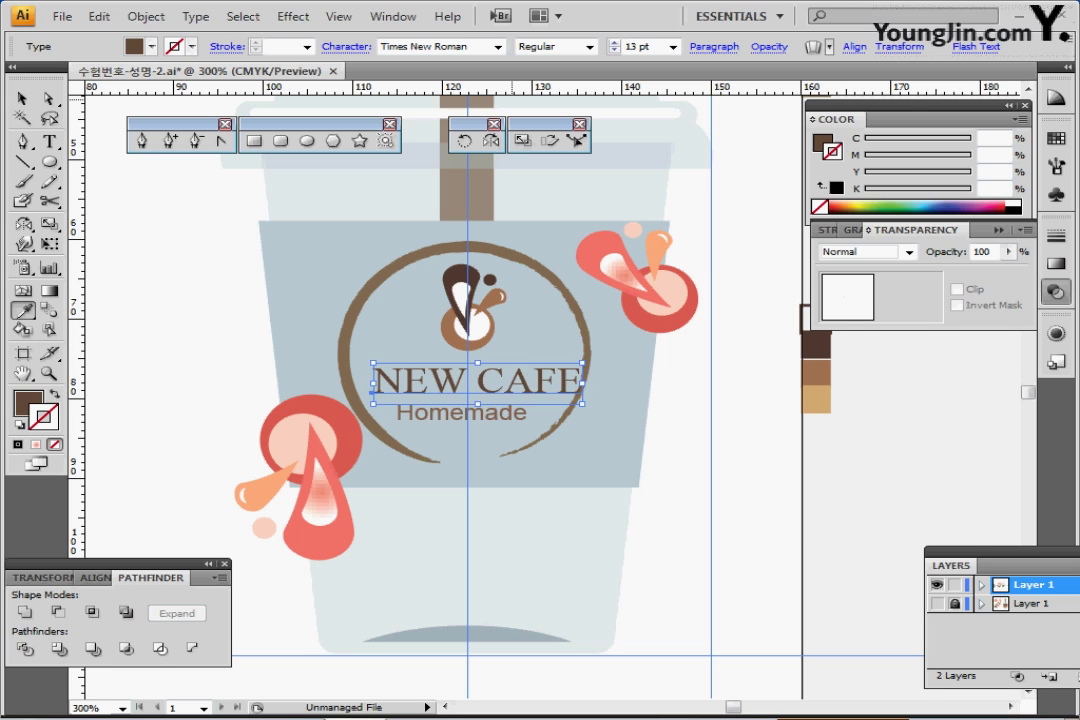
{"action": "key", "text": "Left"}
{"action": "key", "text": "Left"}
{"action": "key", "text": "Down"}
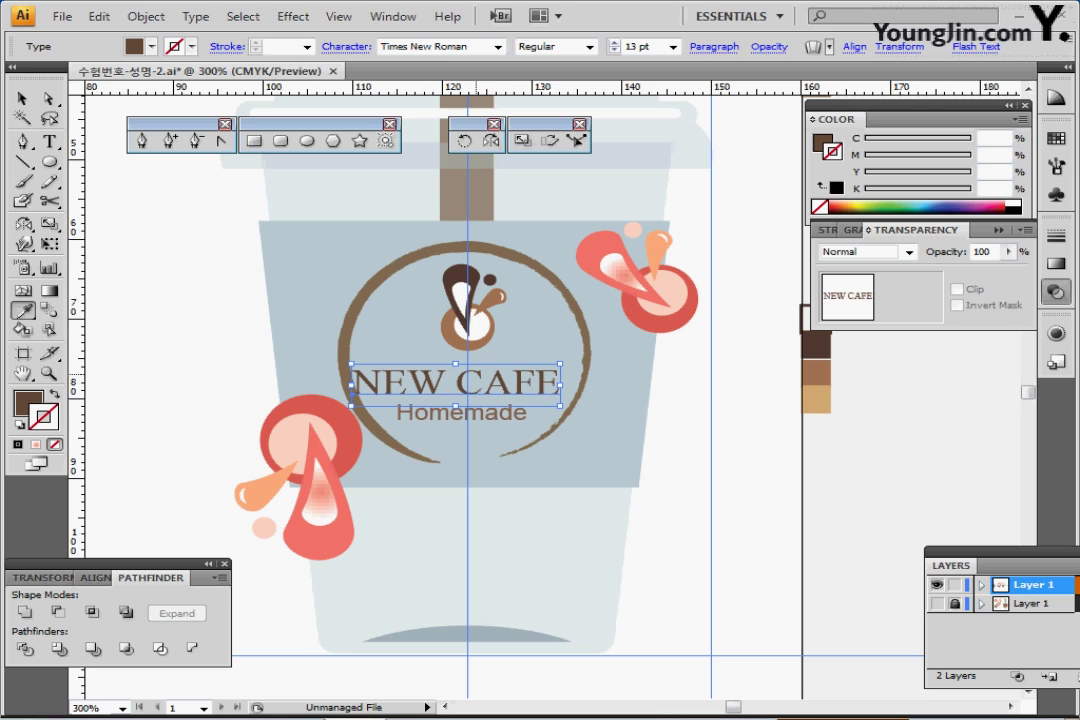
{"action": "left_click_drag", "start_coordinate": [478, 376], "coordinate": [537, 387]}
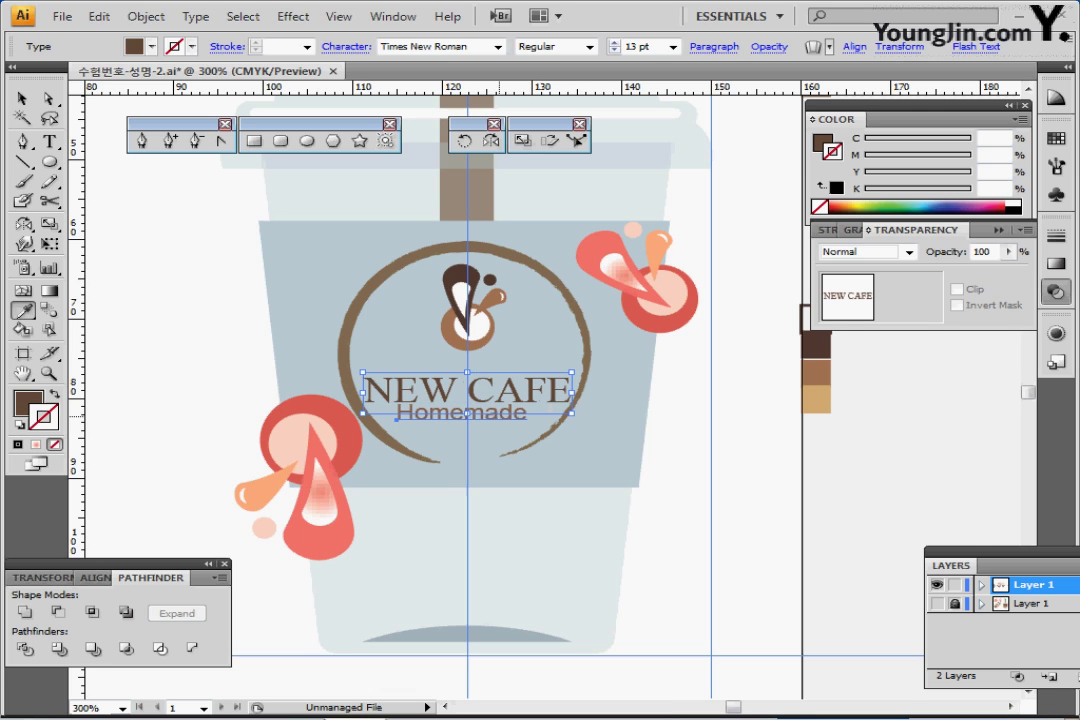
- Move the Homemade text onto the cup below the sleeve, set its size to 11 pt, centre it on the vertical guide and deselect it
{"action": "left_click", "coordinate": [502, 418], "text": "ctrl"}
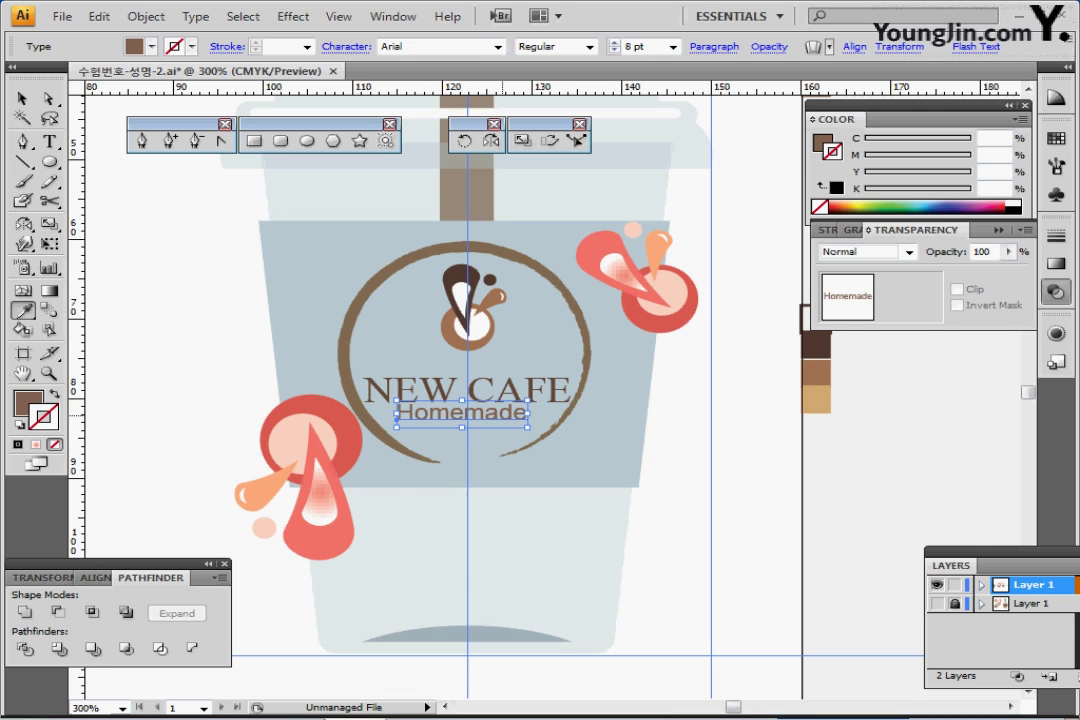
{"action": "left_click_drag", "start_coordinate": [399, 420], "coordinate": [406, 556]}
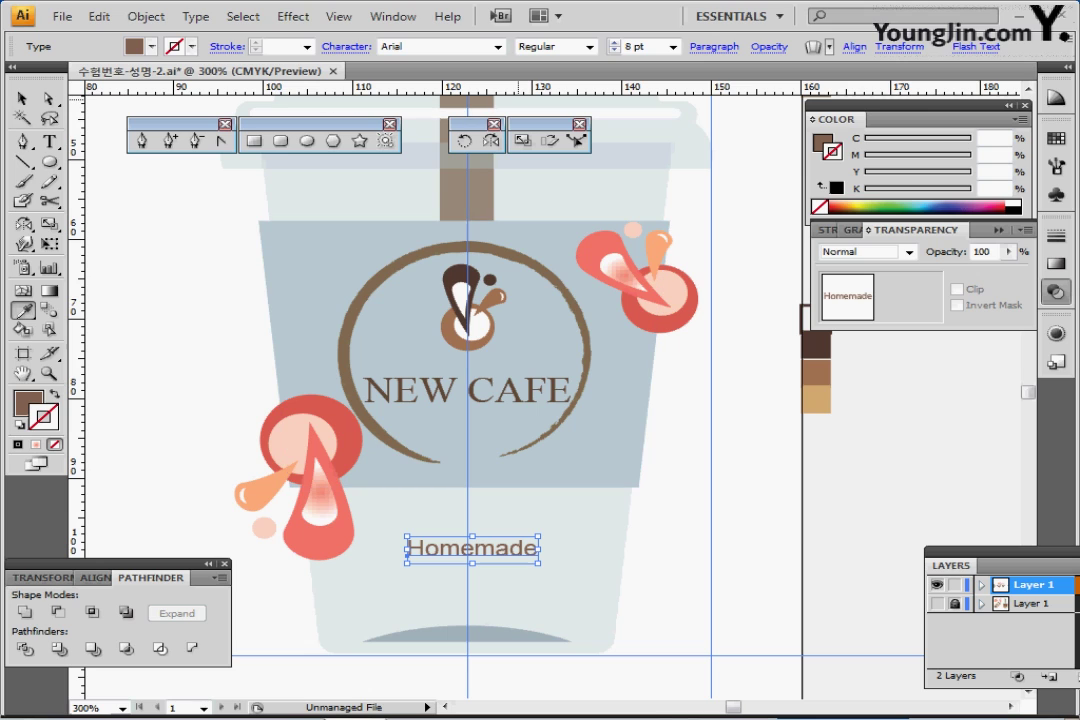
{"action": "left_click", "coordinate": [634, 46]}
{"action": "type", "text": "11"}
{"action": "key", "text": "Return"}
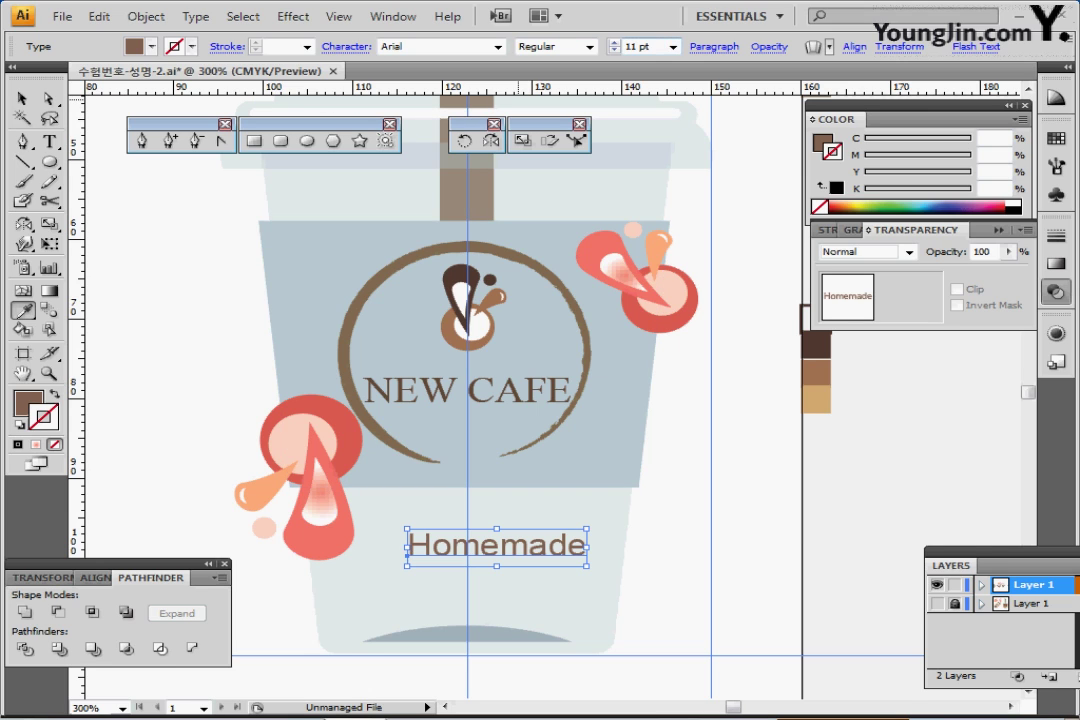
{"action": "key", "text": "Left"}
{"action": "key", "text": "Left"}
{"action": "key", "text": "Left"}
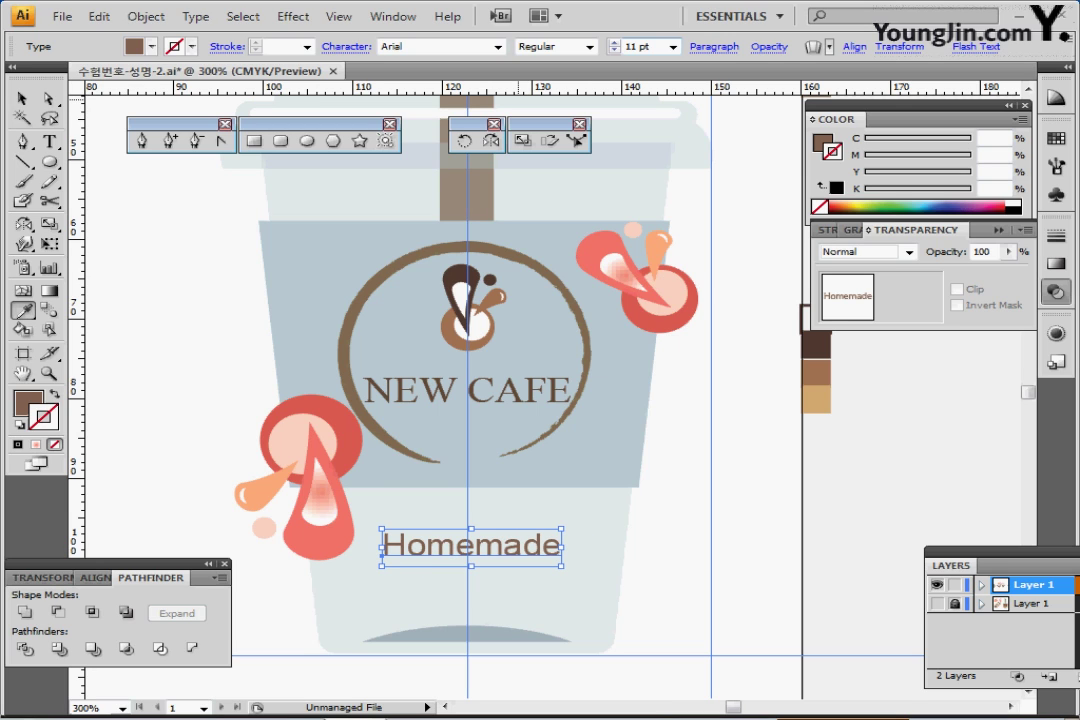
{"action": "key", "text": "Left"}
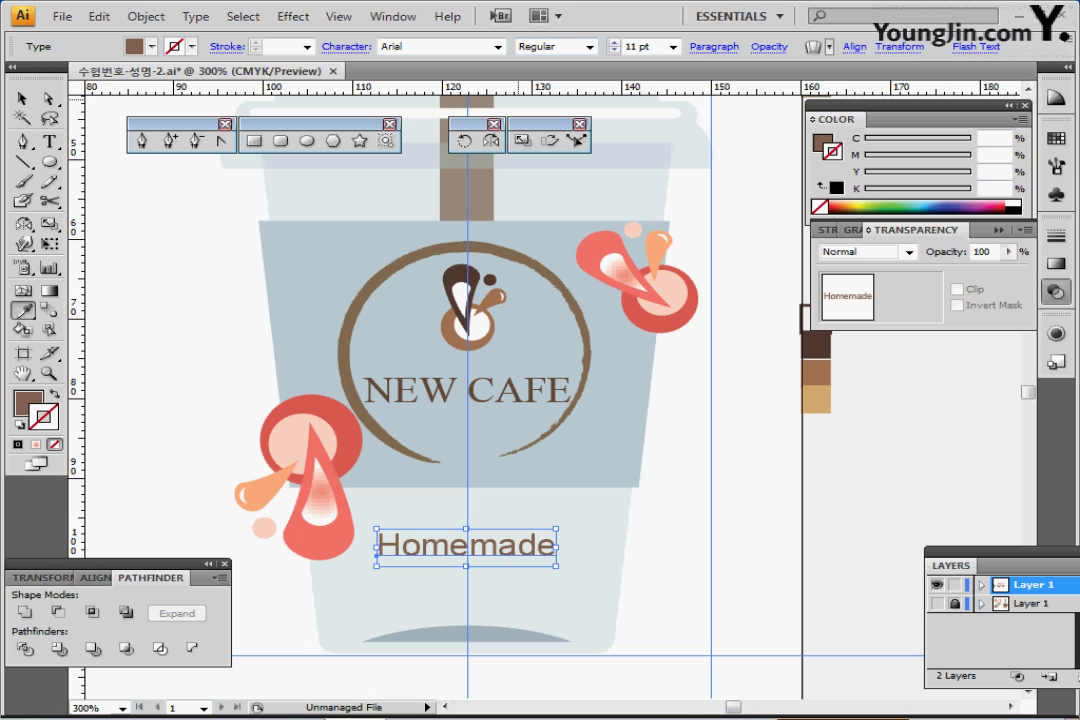
{"action": "left_click", "coordinate": [22, 98]}
{"action": "left_click", "coordinate": [200, 190]}
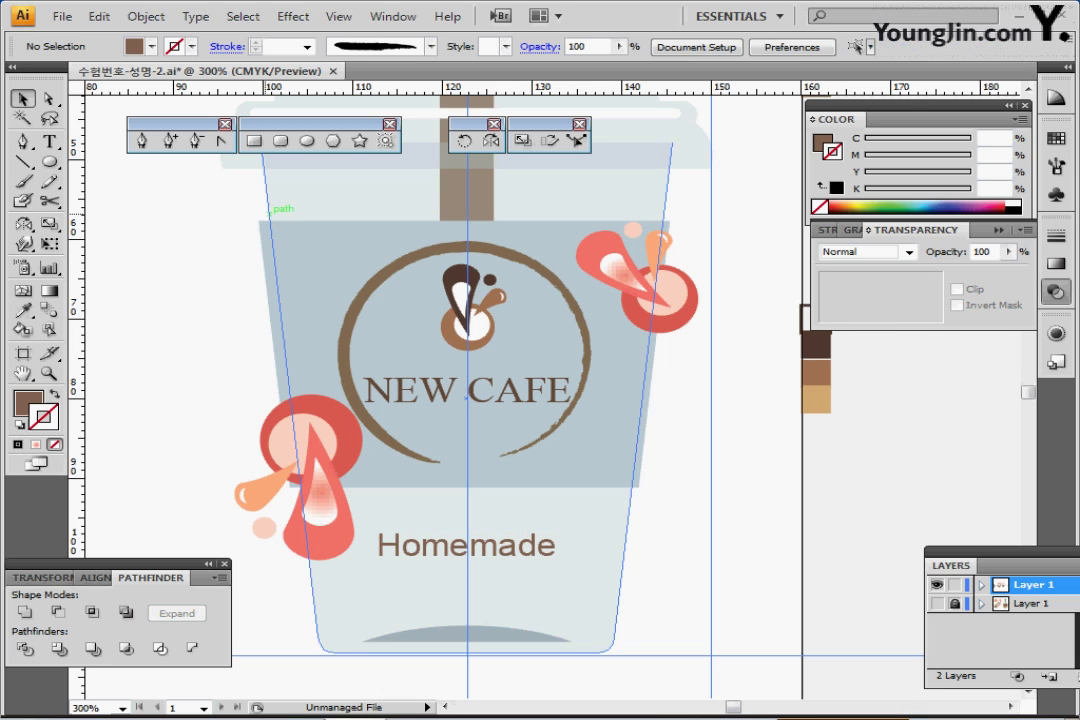
- Bring the blue-grey sleeve shape to the front of the cup artwork
{"action": "left_click", "coordinate": [288, 236]}
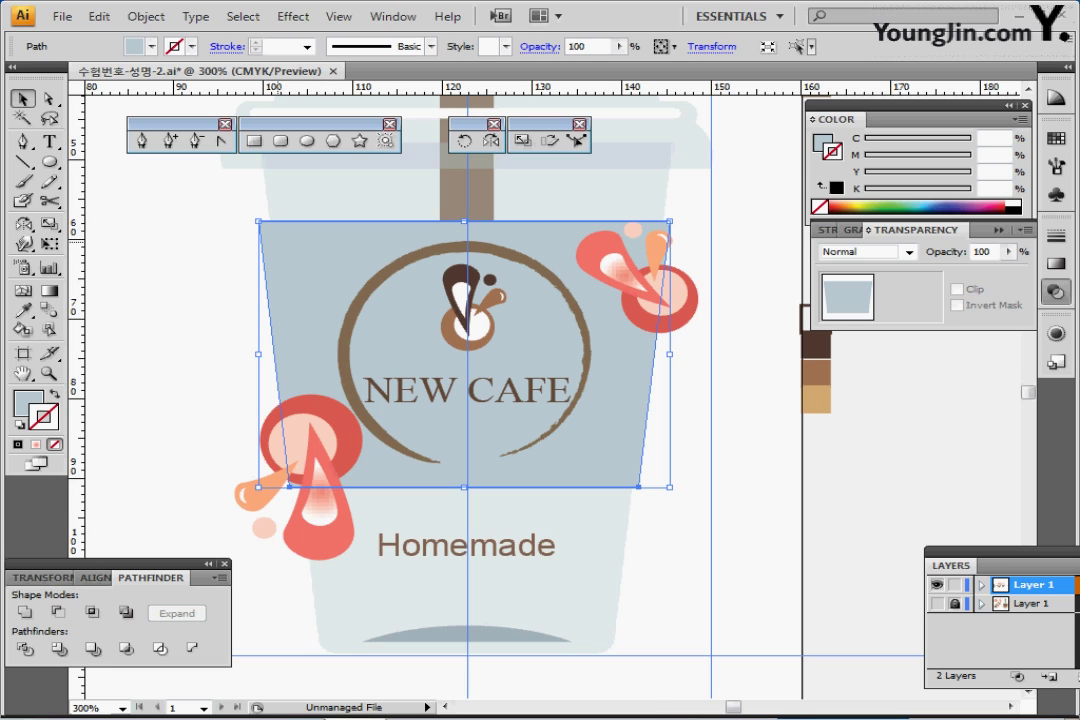
{"action": "key", "text": "ctrl+shift+b"}
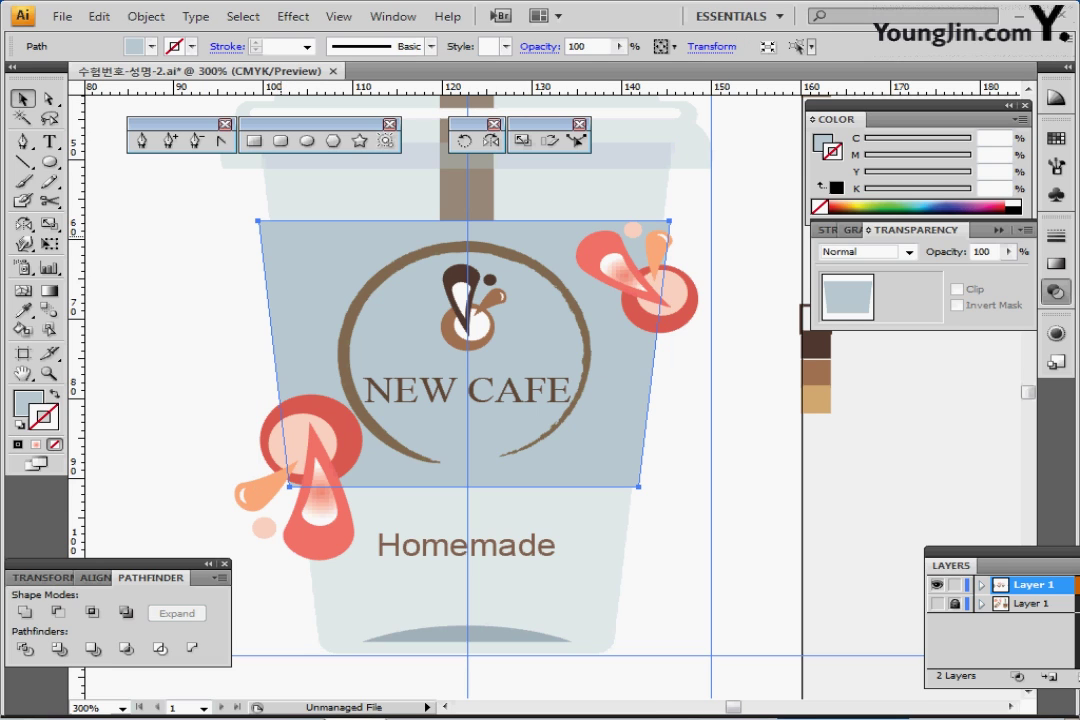
{"action": "key", "text": "ctrl+shift+bracketright"}
{"action": "key", "text": "ctrl+shift+b"}
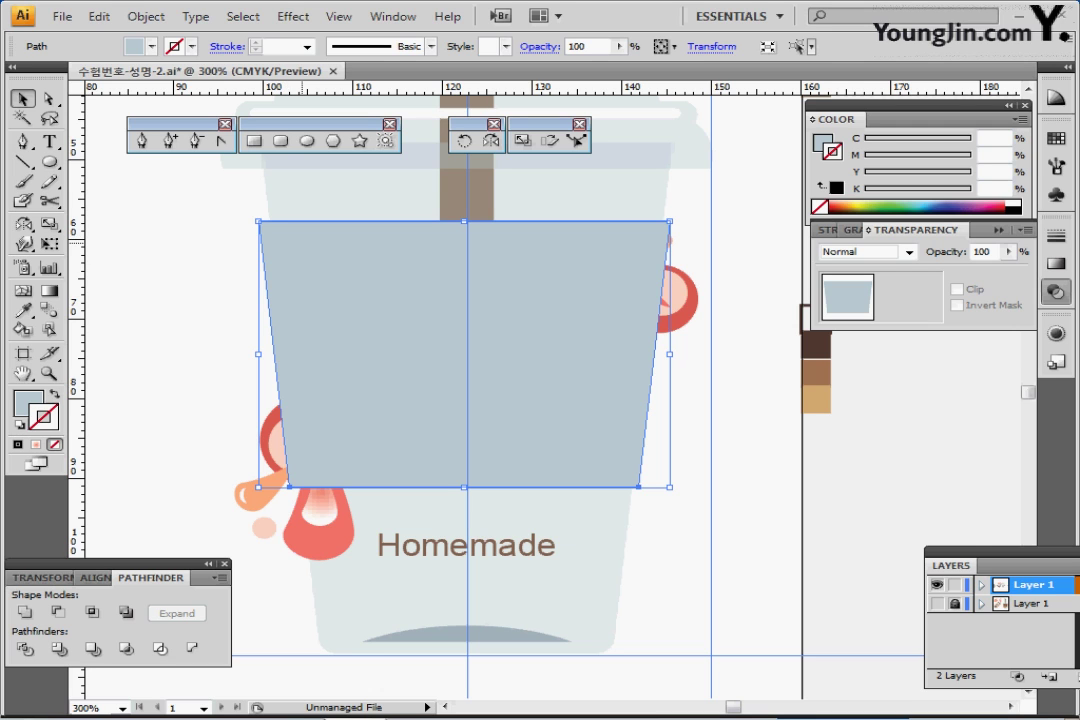
{"action": "key", "text": "ctrl+shift+b"}
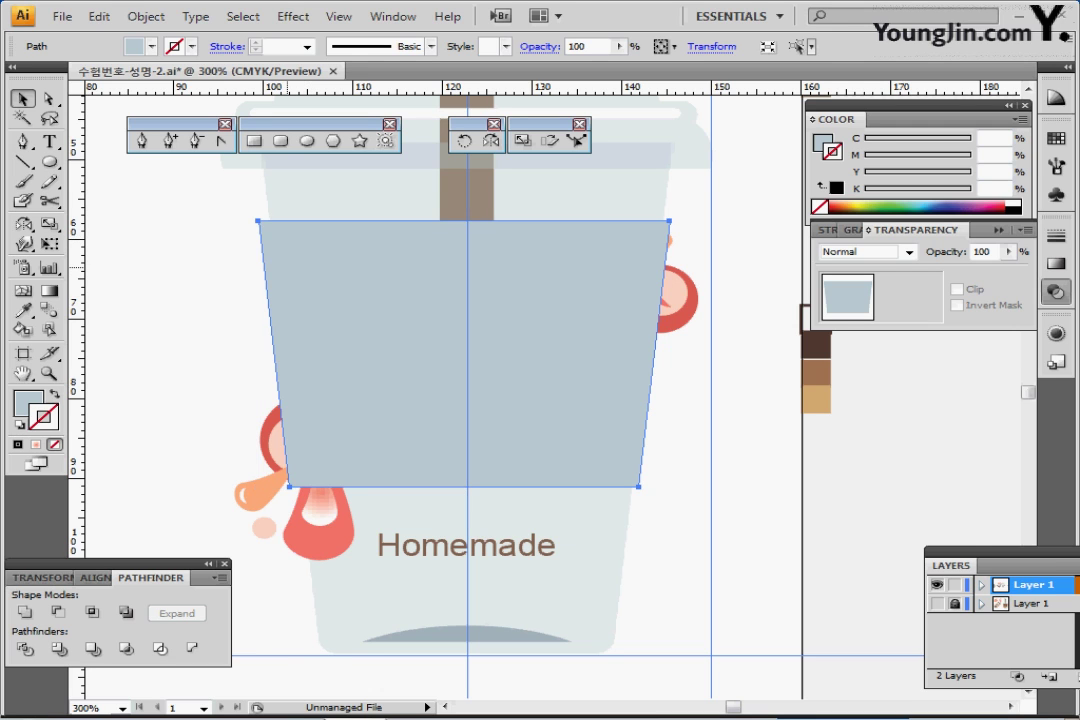
- Make a clipping mask from the sleeve shape over both red motifs, the brown motif, the brush-stroked ellipse and the NEW CAFE text
{"action": "key", "text": "ctrl+y"}
{"action": "key", "text": "ctrl+shift+b"}
{"action": "key", "text": "ctrl+shift+b"}
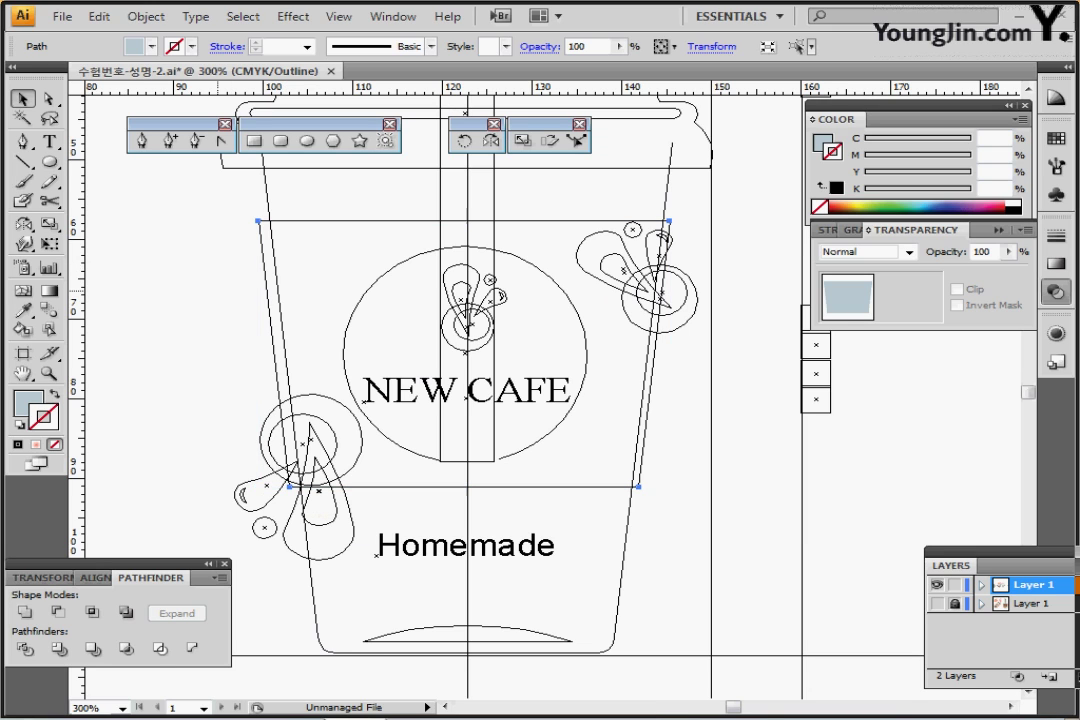
{"action": "left_click", "coordinate": [284, 440]}
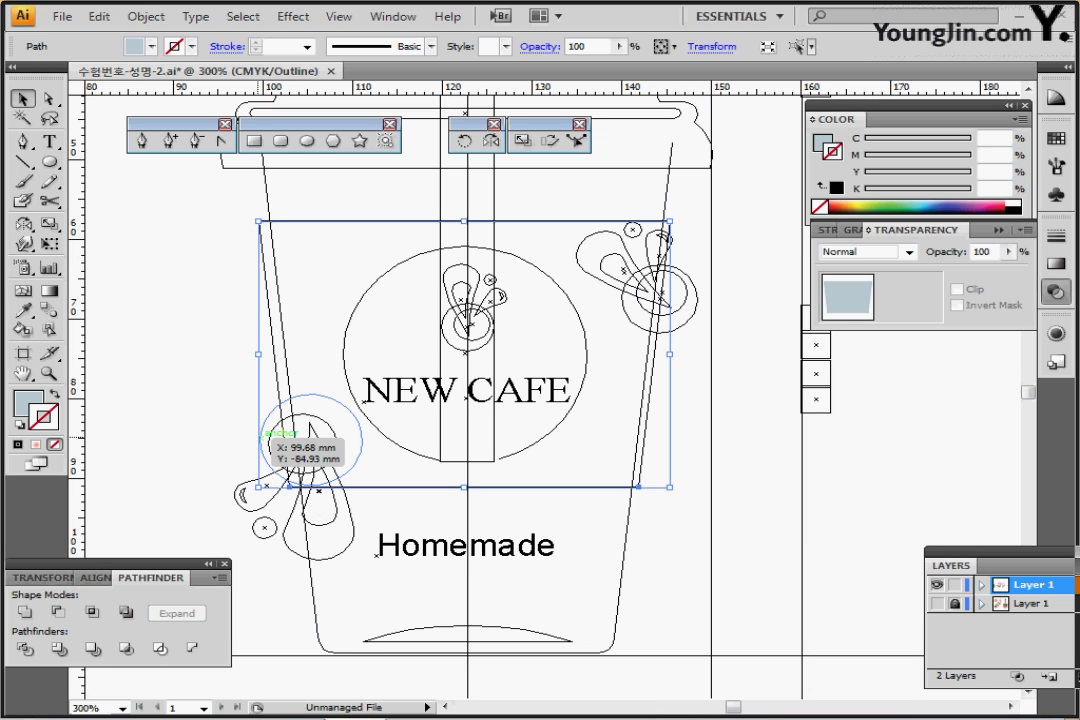
{"action": "key", "text": "ctrl+shift+b"}
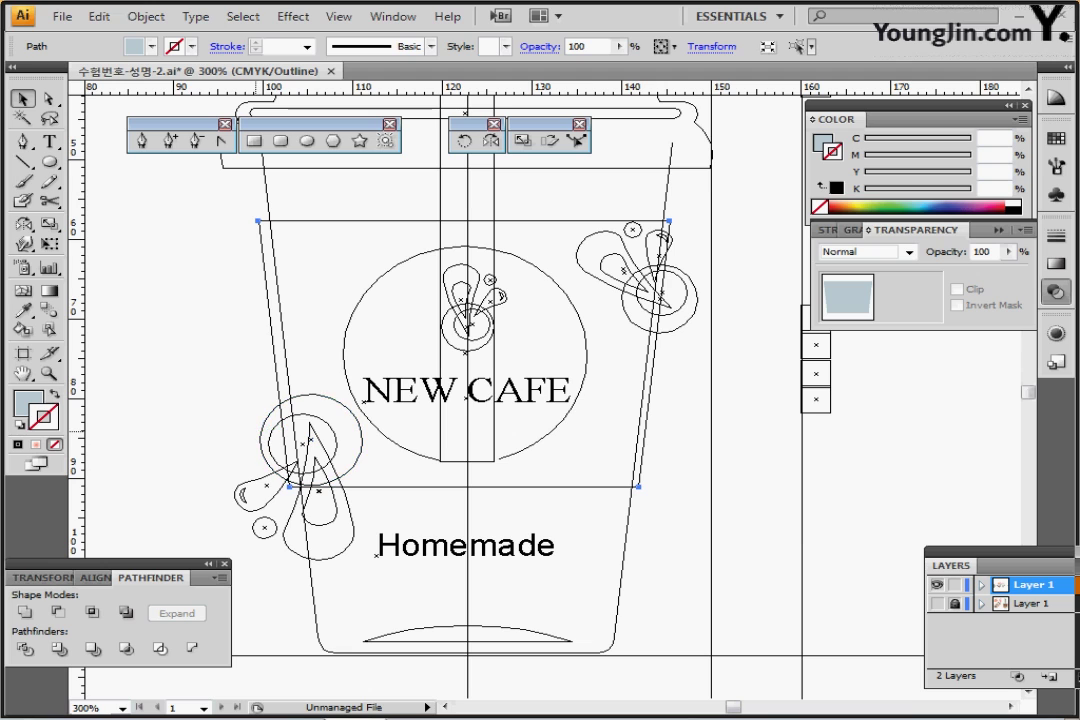
{"action": "key", "text": "ctrl+shift+b"}
{"action": "left_click", "coordinate": [290, 440], "text": "shift"}
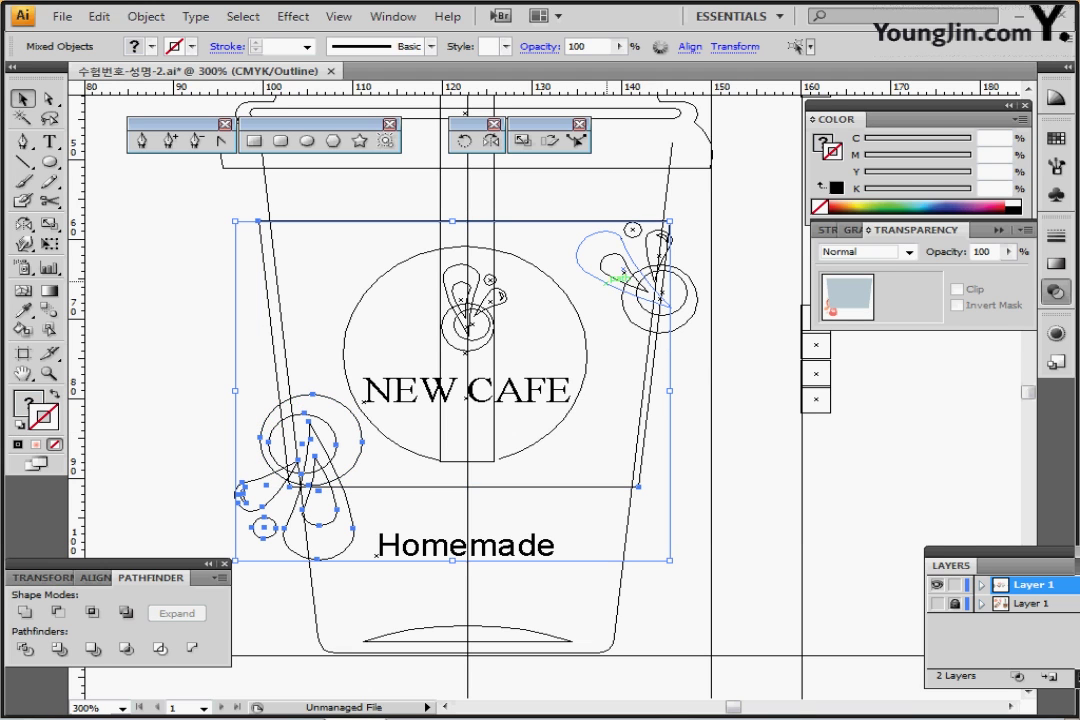
{"action": "left_click", "coordinate": [605, 272], "text": "shift"}
{"action": "left_click", "coordinate": [462, 280], "text": "shift"}
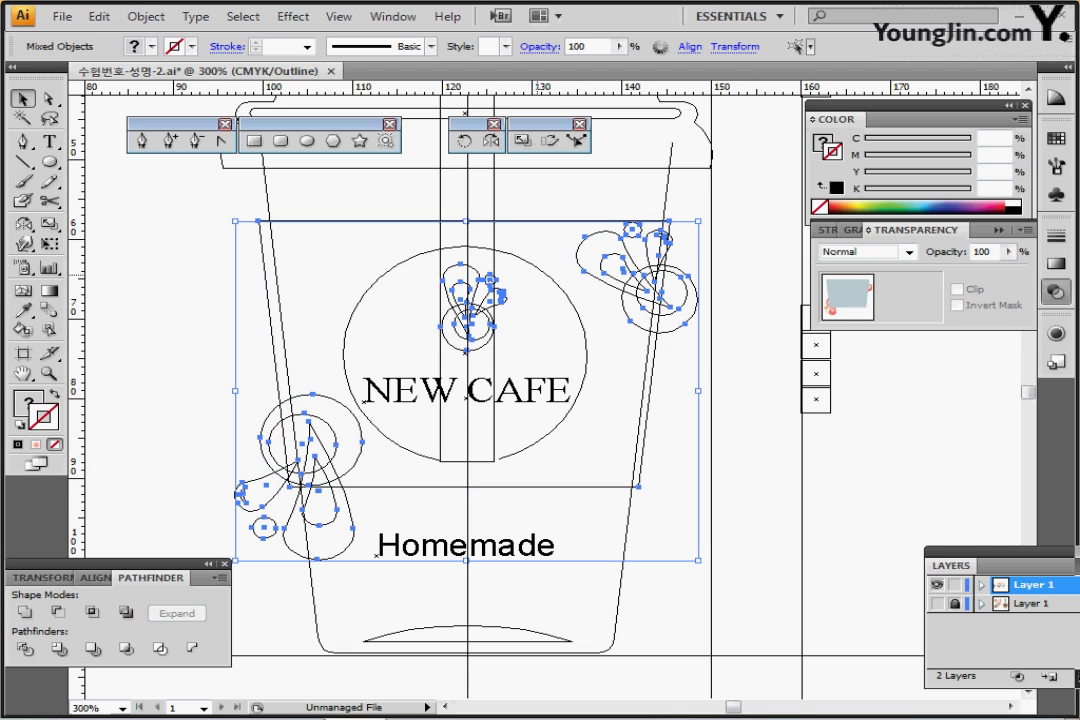
{"action": "left_click", "coordinate": [538, 268], "text": "shift"}
{"action": "left_click", "coordinate": [558, 401], "text": "shift"}
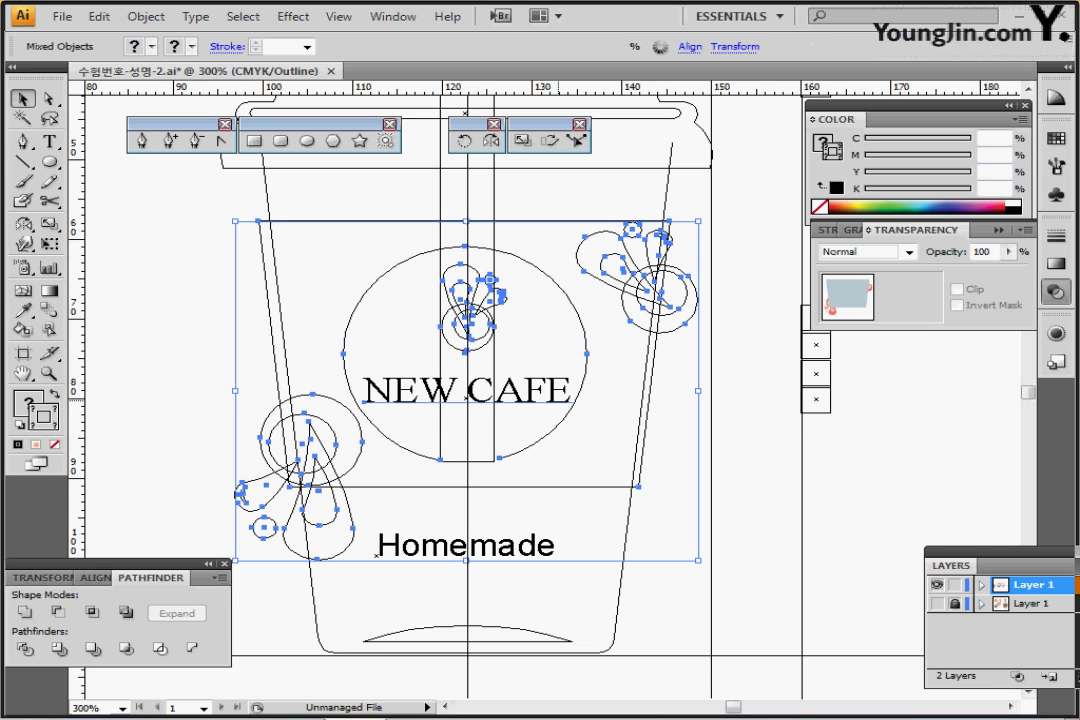
{"action": "key", "text": "ctrl+y"}
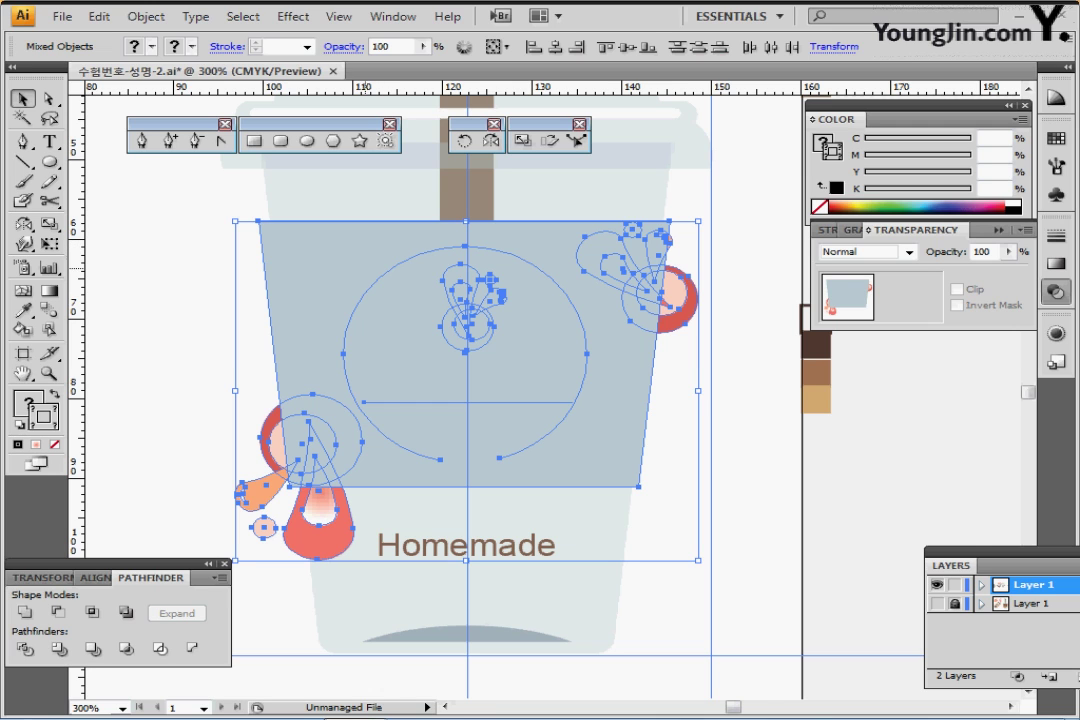
{"action": "right_click", "coordinate": [360, 262]}
{"action": "left_click", "coordinate": [430, 342]}
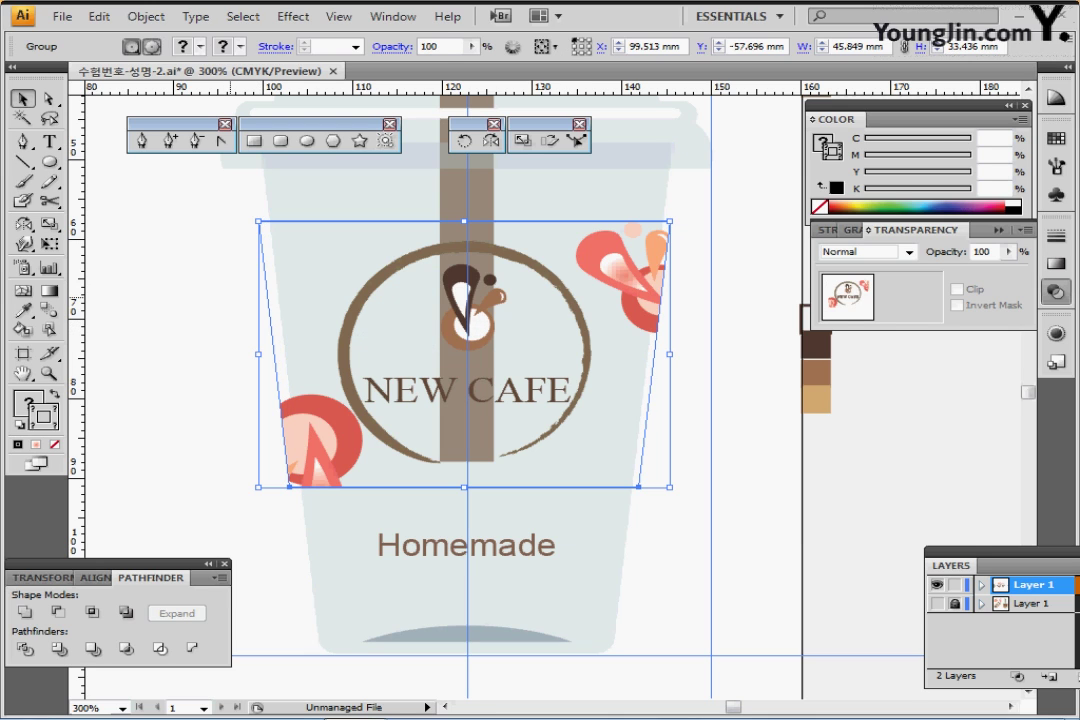
- Enter isolation mode on the sleeve's clipping group and check the mask path in Outline view before returning to Preview
{"action": "left_click", "coordinate": [230, 297]}
{"action": "left_click", "coordinate": [268, 302]}
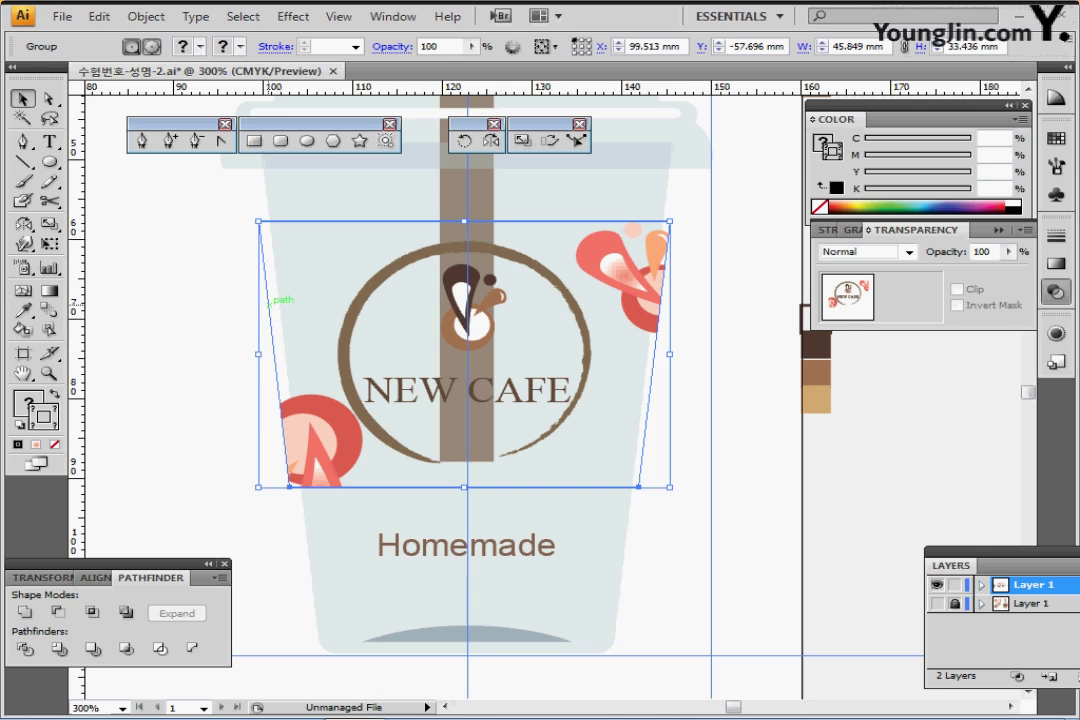
{"action": "double_click", "coordinate": [268, 298]}
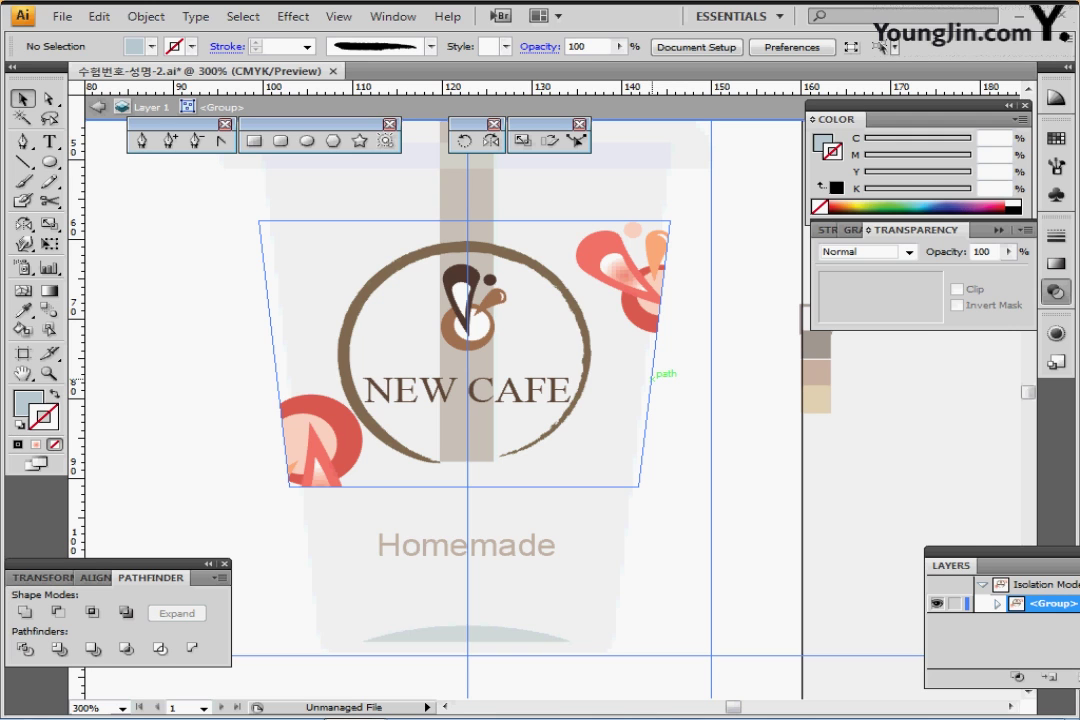
{"action": "left_click", "coordinate": [338, 16]}
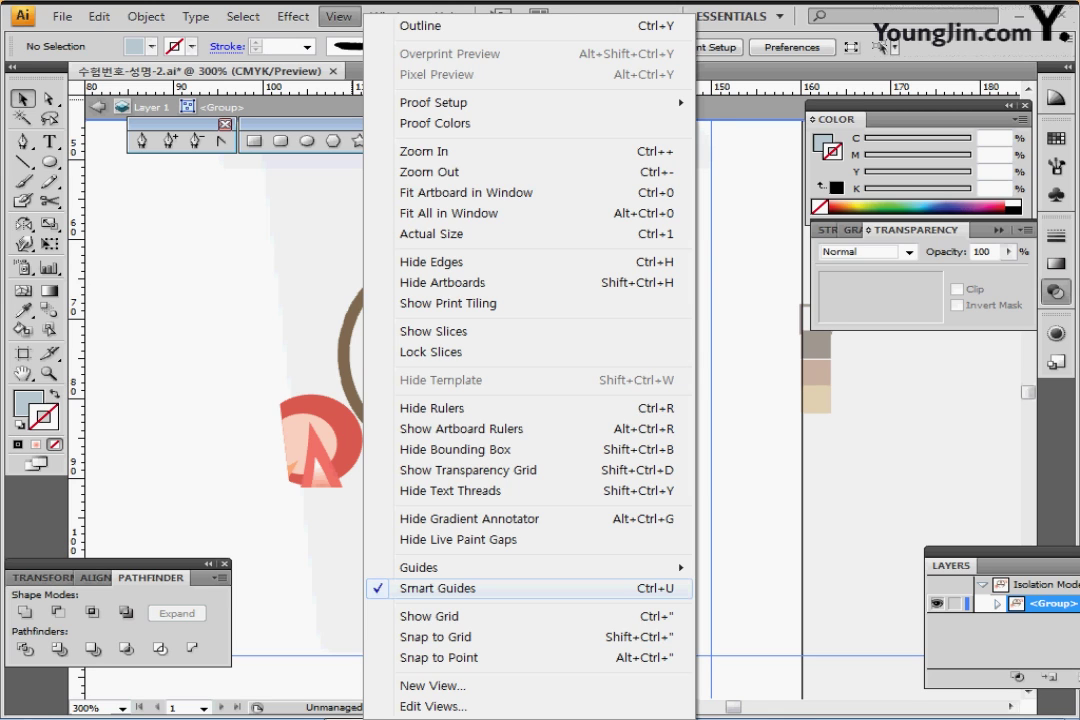
{"action": "left_click", "coordinate": [437, 588]}
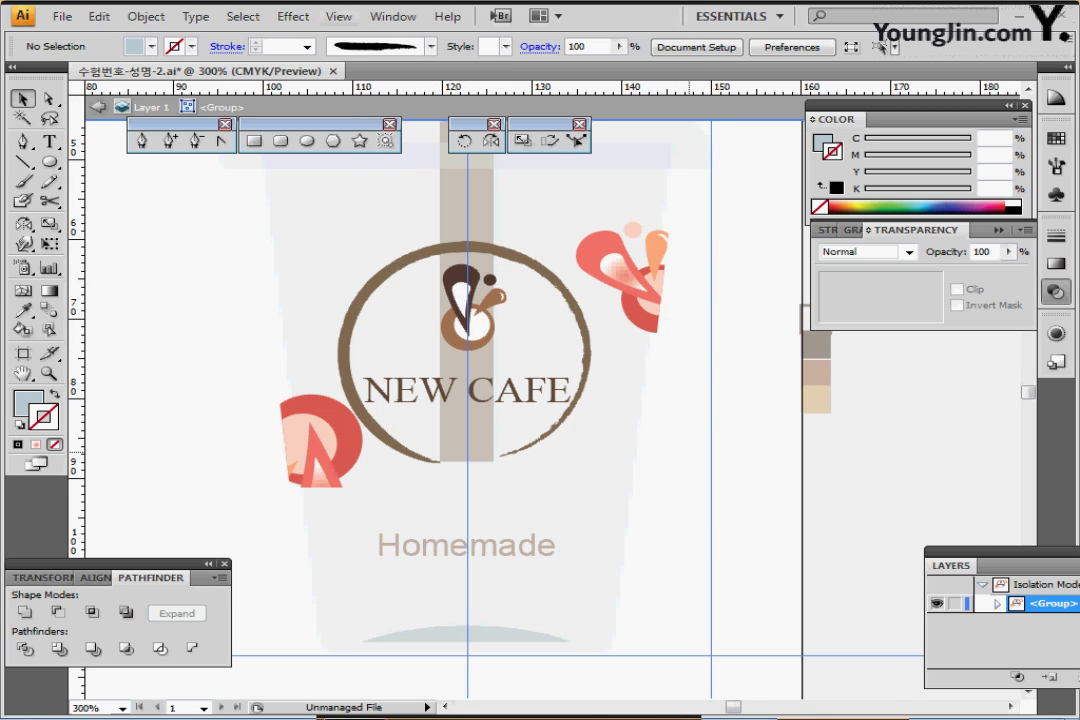
{"action": "key", "text": "ctrl+y"}
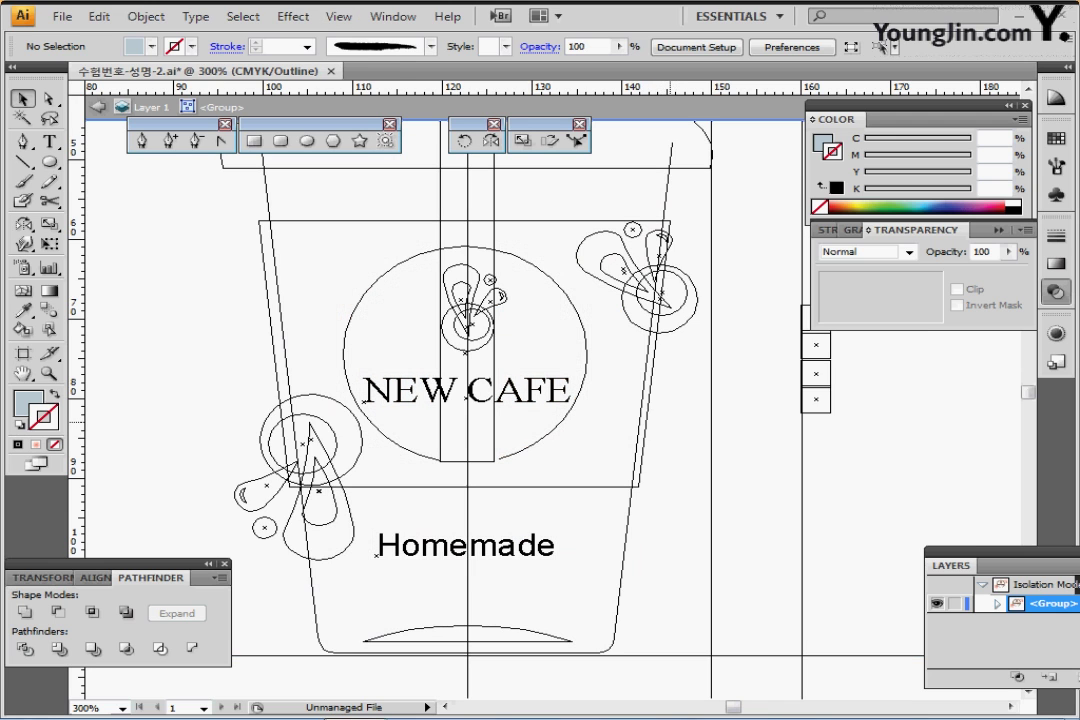
{"action": "key", "text": "ctrl+y"}
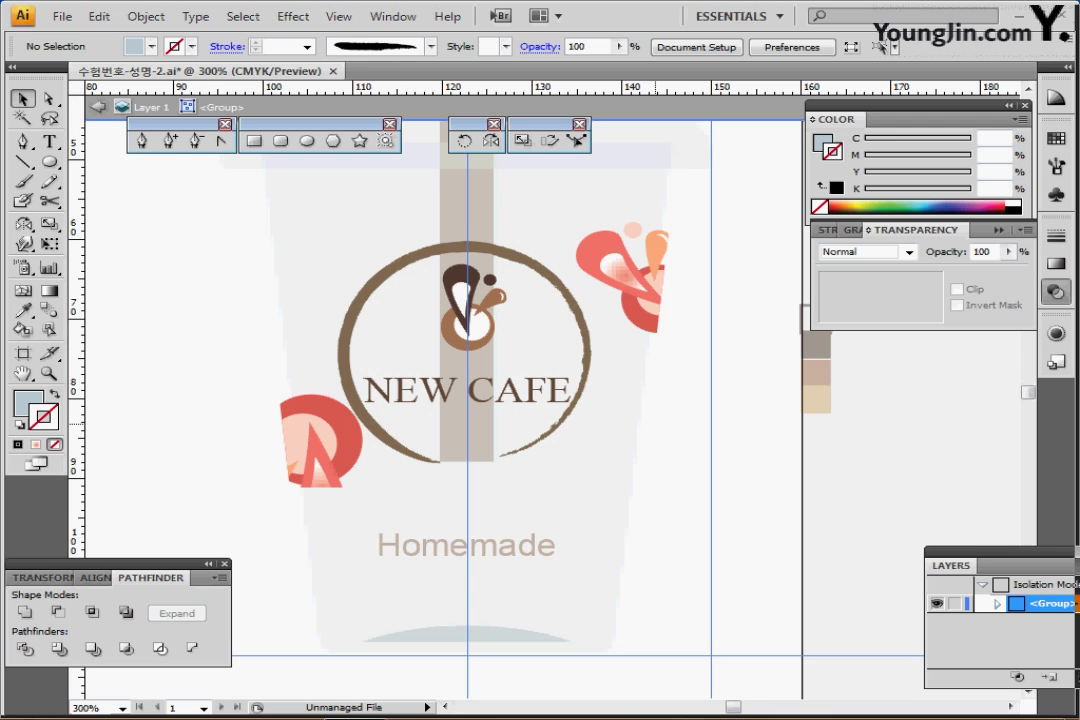
- Select the sleeve's clipping path and nudge it horizontally so it is centred on the cup's vertical guide
{"action": "left_click", "coordinate": [646, 418]}
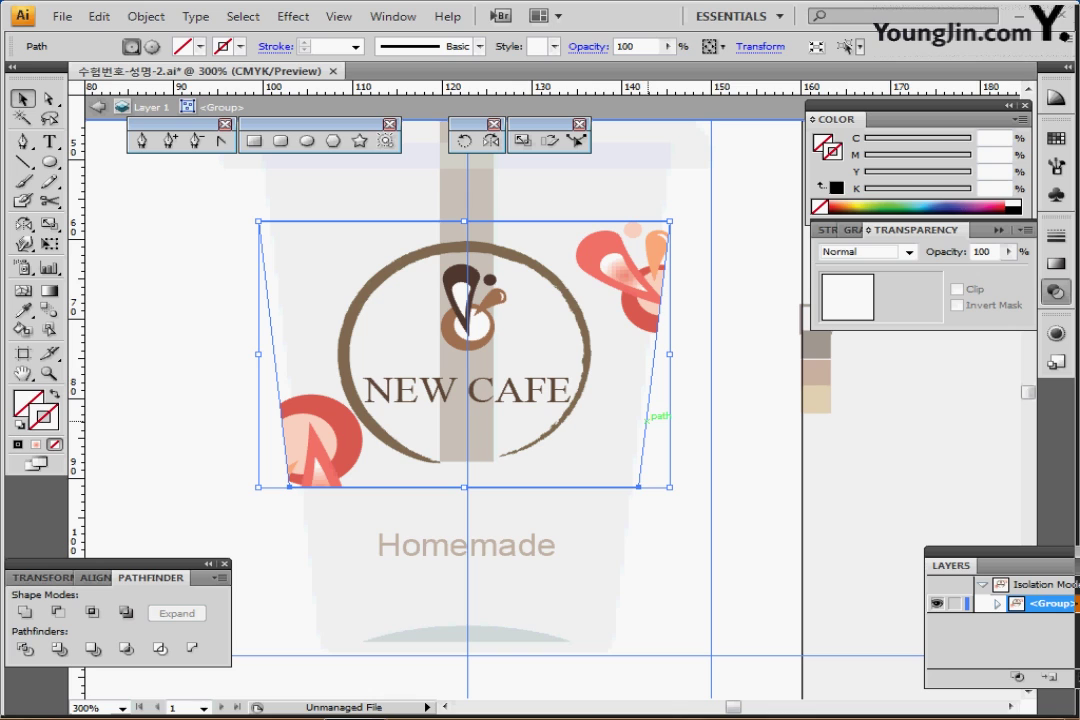
{"action": "key", "text": "Right"}
{"action": "key", "text": "Right"}
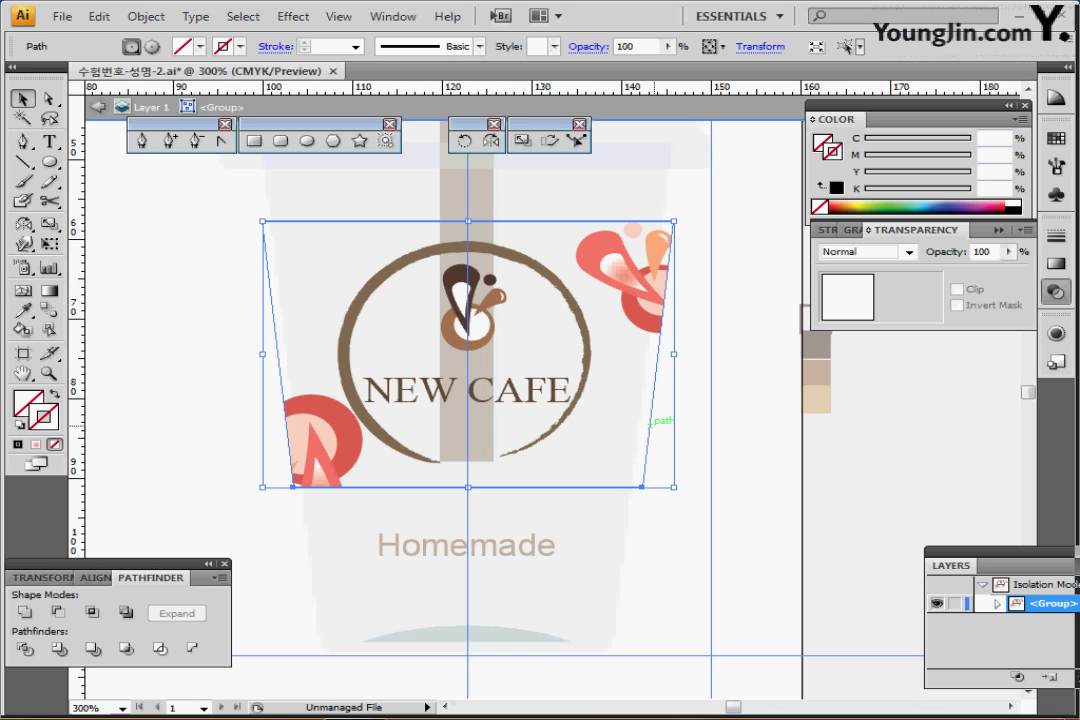
{"action": "key", "text": "Left"}
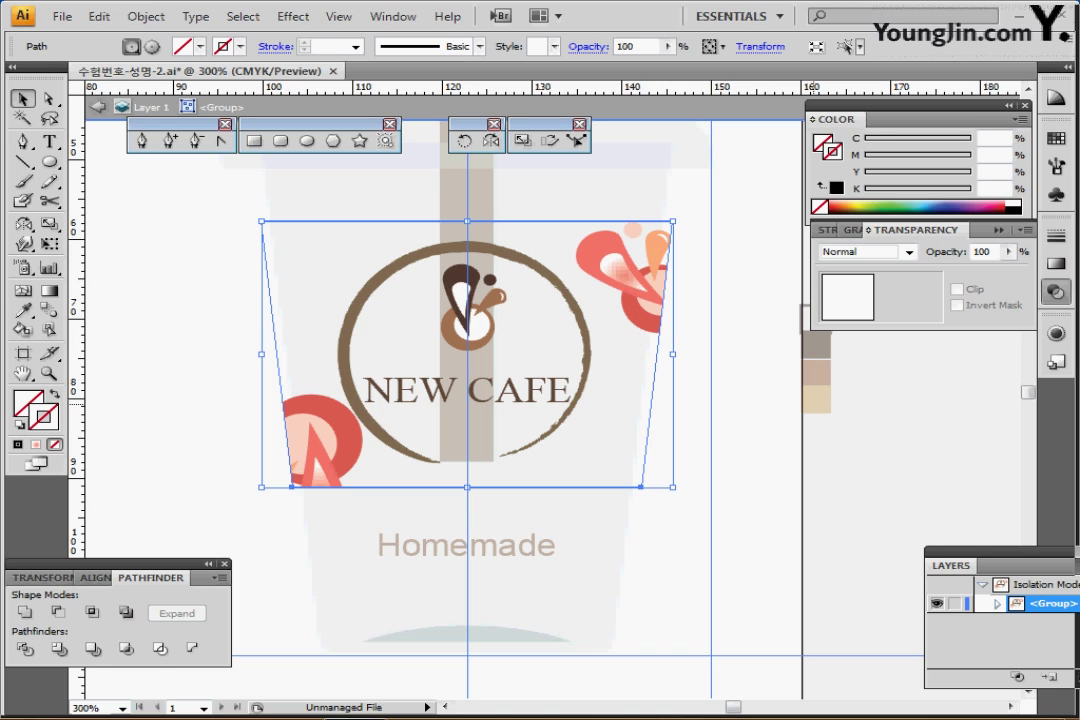
- Fill the clipping path with the light tan swatch sampled beside the artboard and exit isolation mode
{"action": "key", "text": "i"}
{"action": "left_click", "coordinate": [816, 399]}
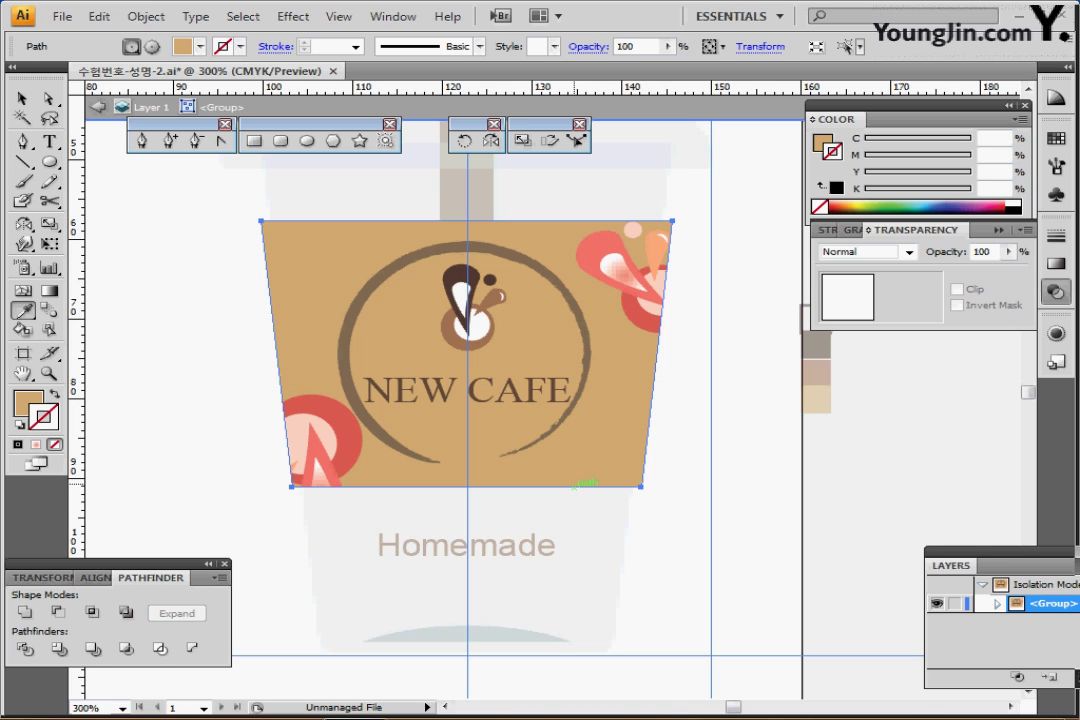
{"action": "key", "text": "Escape"}
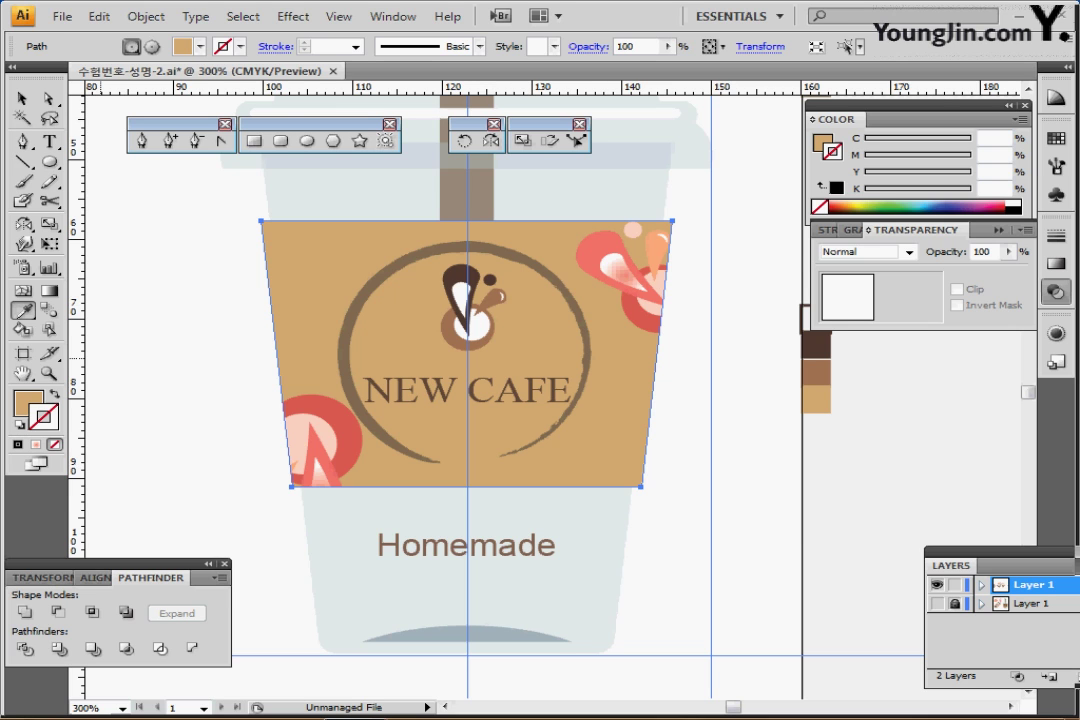
- Fit the artboard in the window and hide the guides to show the complete cafe design set
{"action": "key", "text": "ctrl+0"}
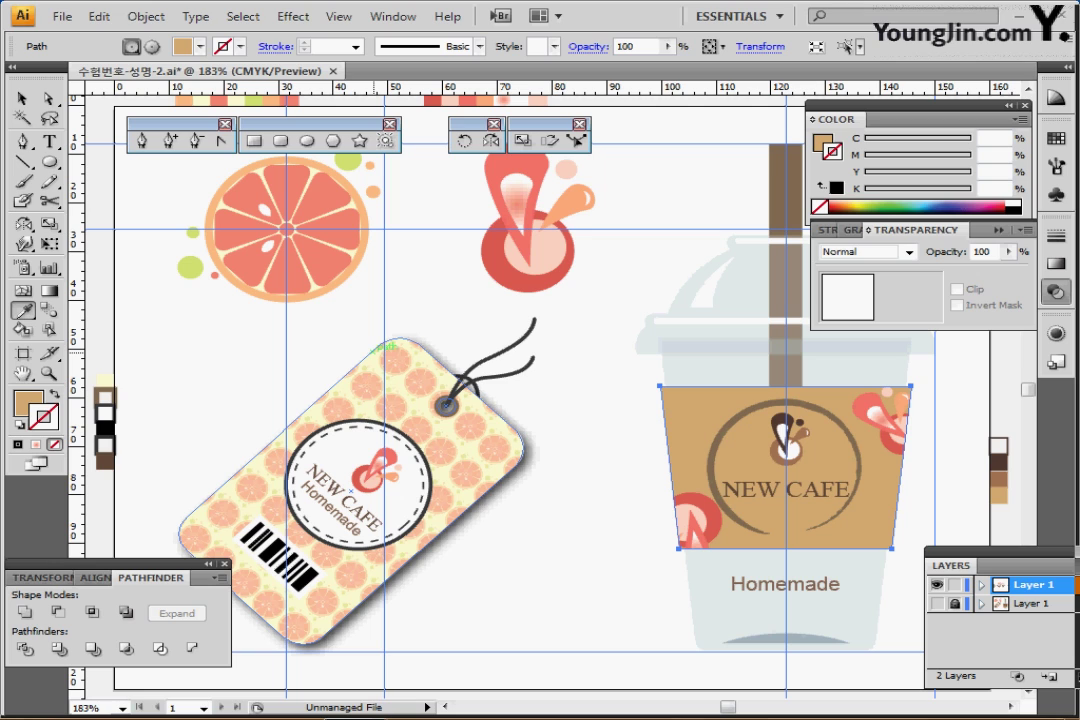
{"action": "key", "text": "ctrl+semicolon"}
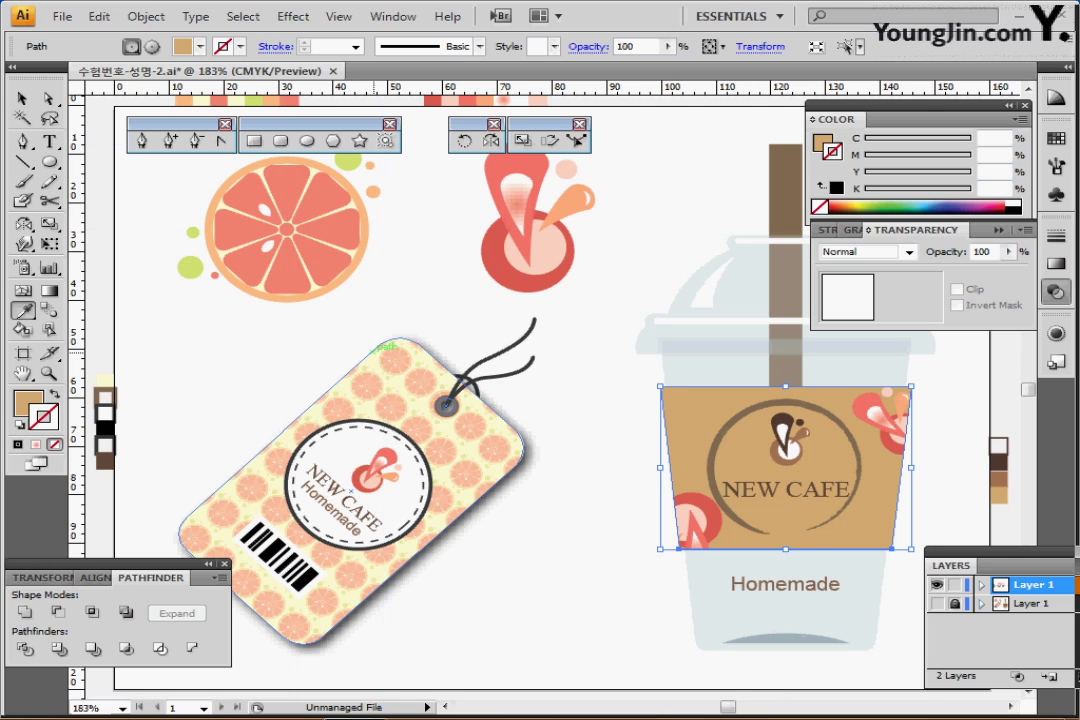
{"action": "key", "text": "a"}
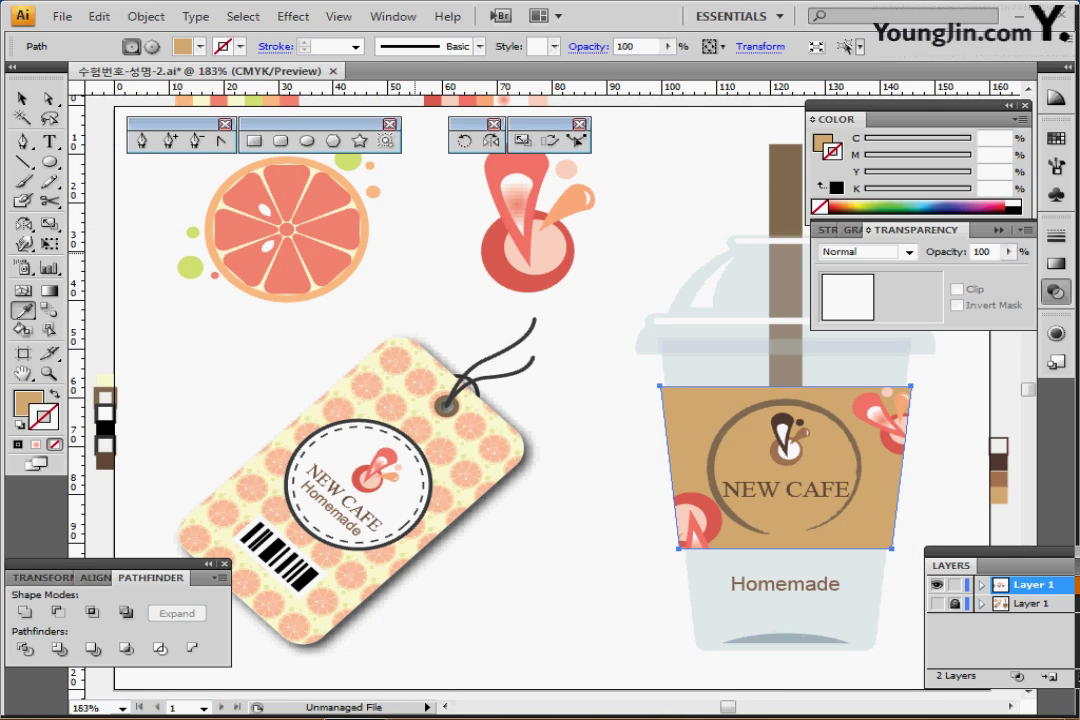